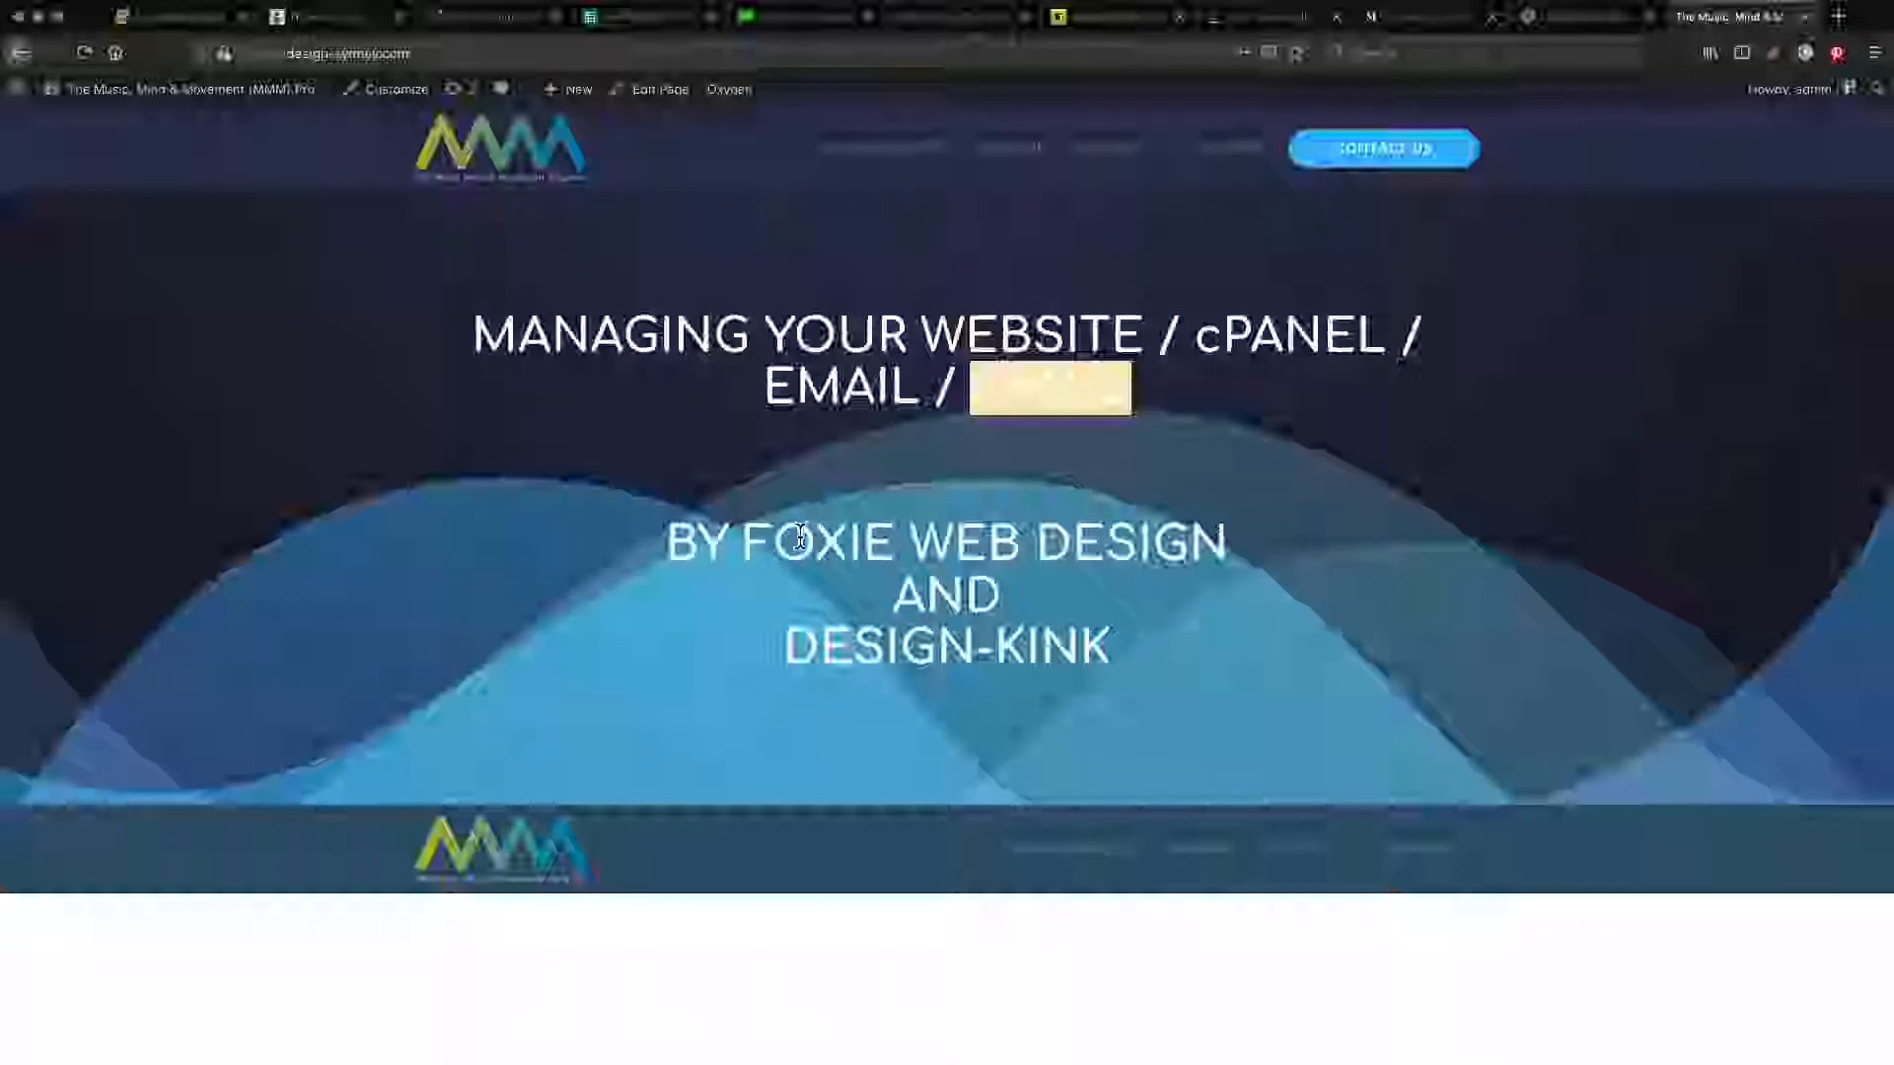
Step: Highlight the site's domain in the address bar, then bring passwordWallet's saved logins over the page
left_click(309, 61)
left_click_drag(308, 61, 446, 63)
left_click(447, 62)
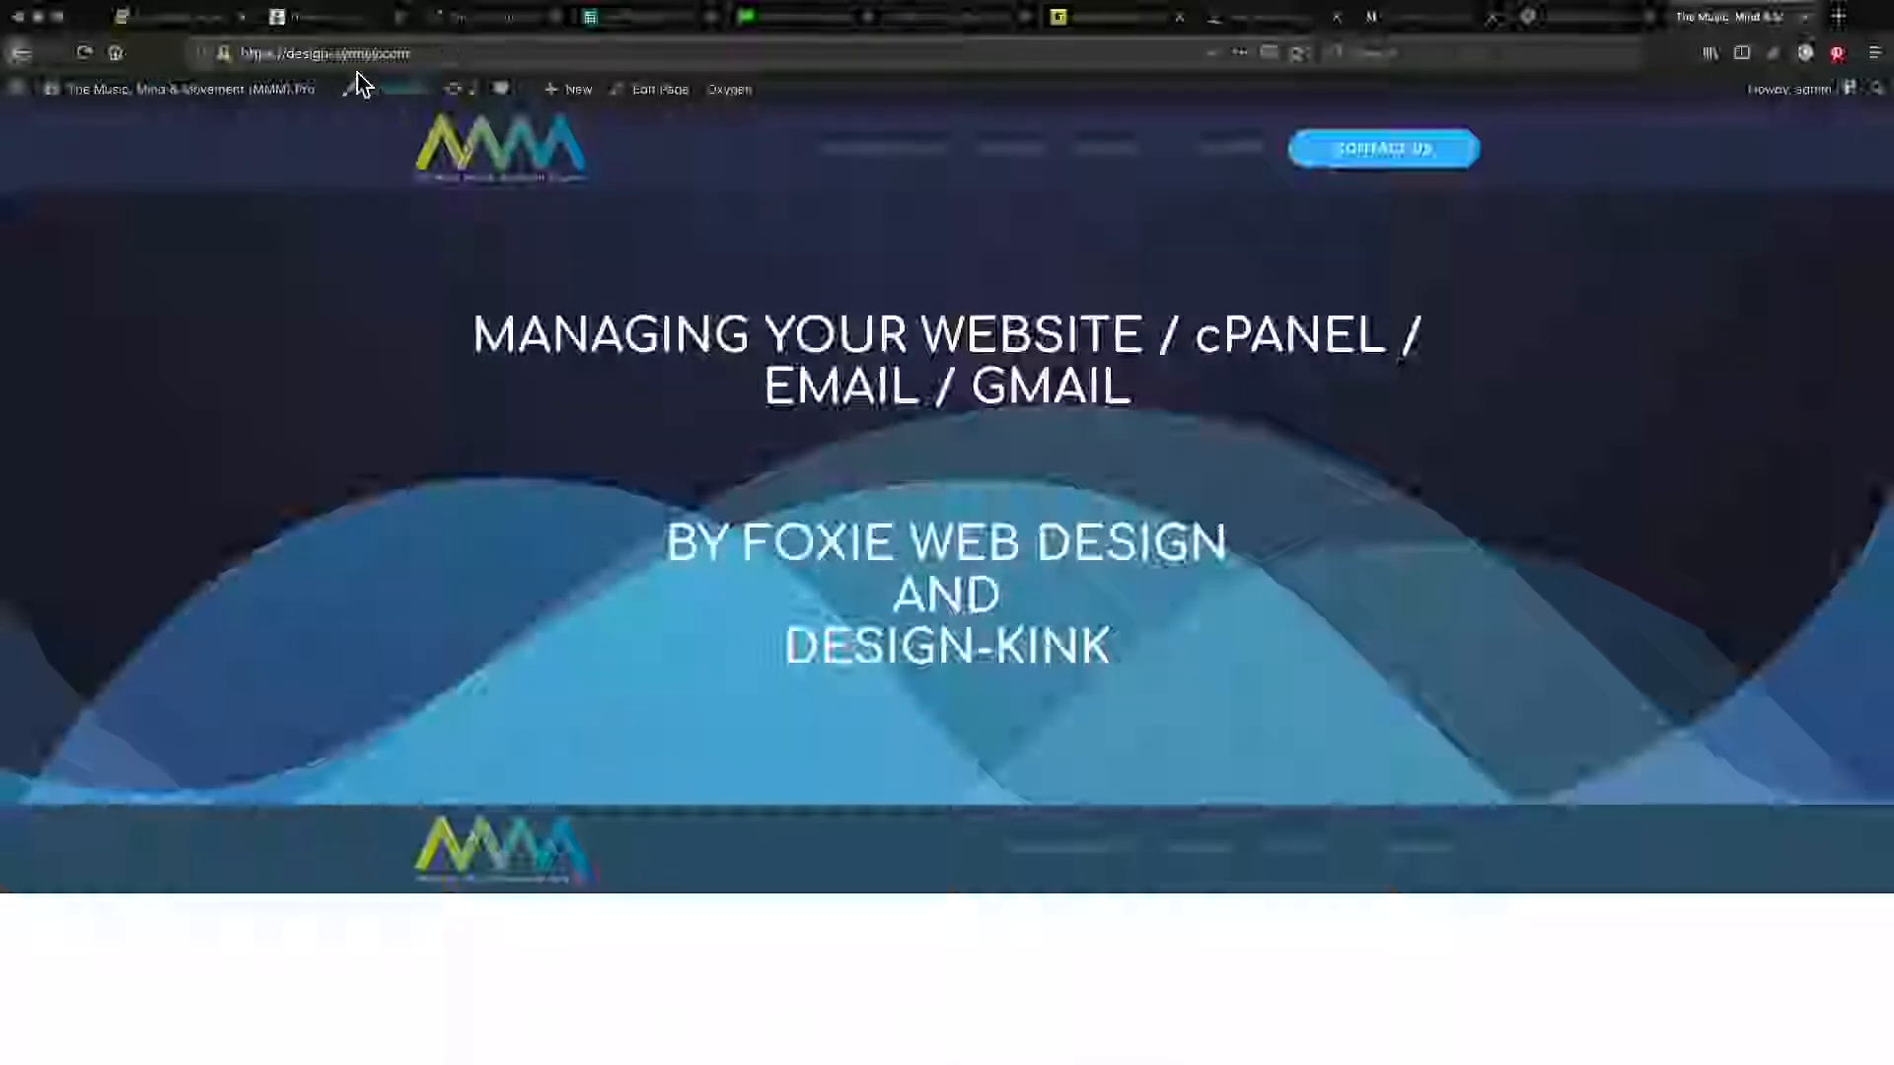
left_click(292, 415)
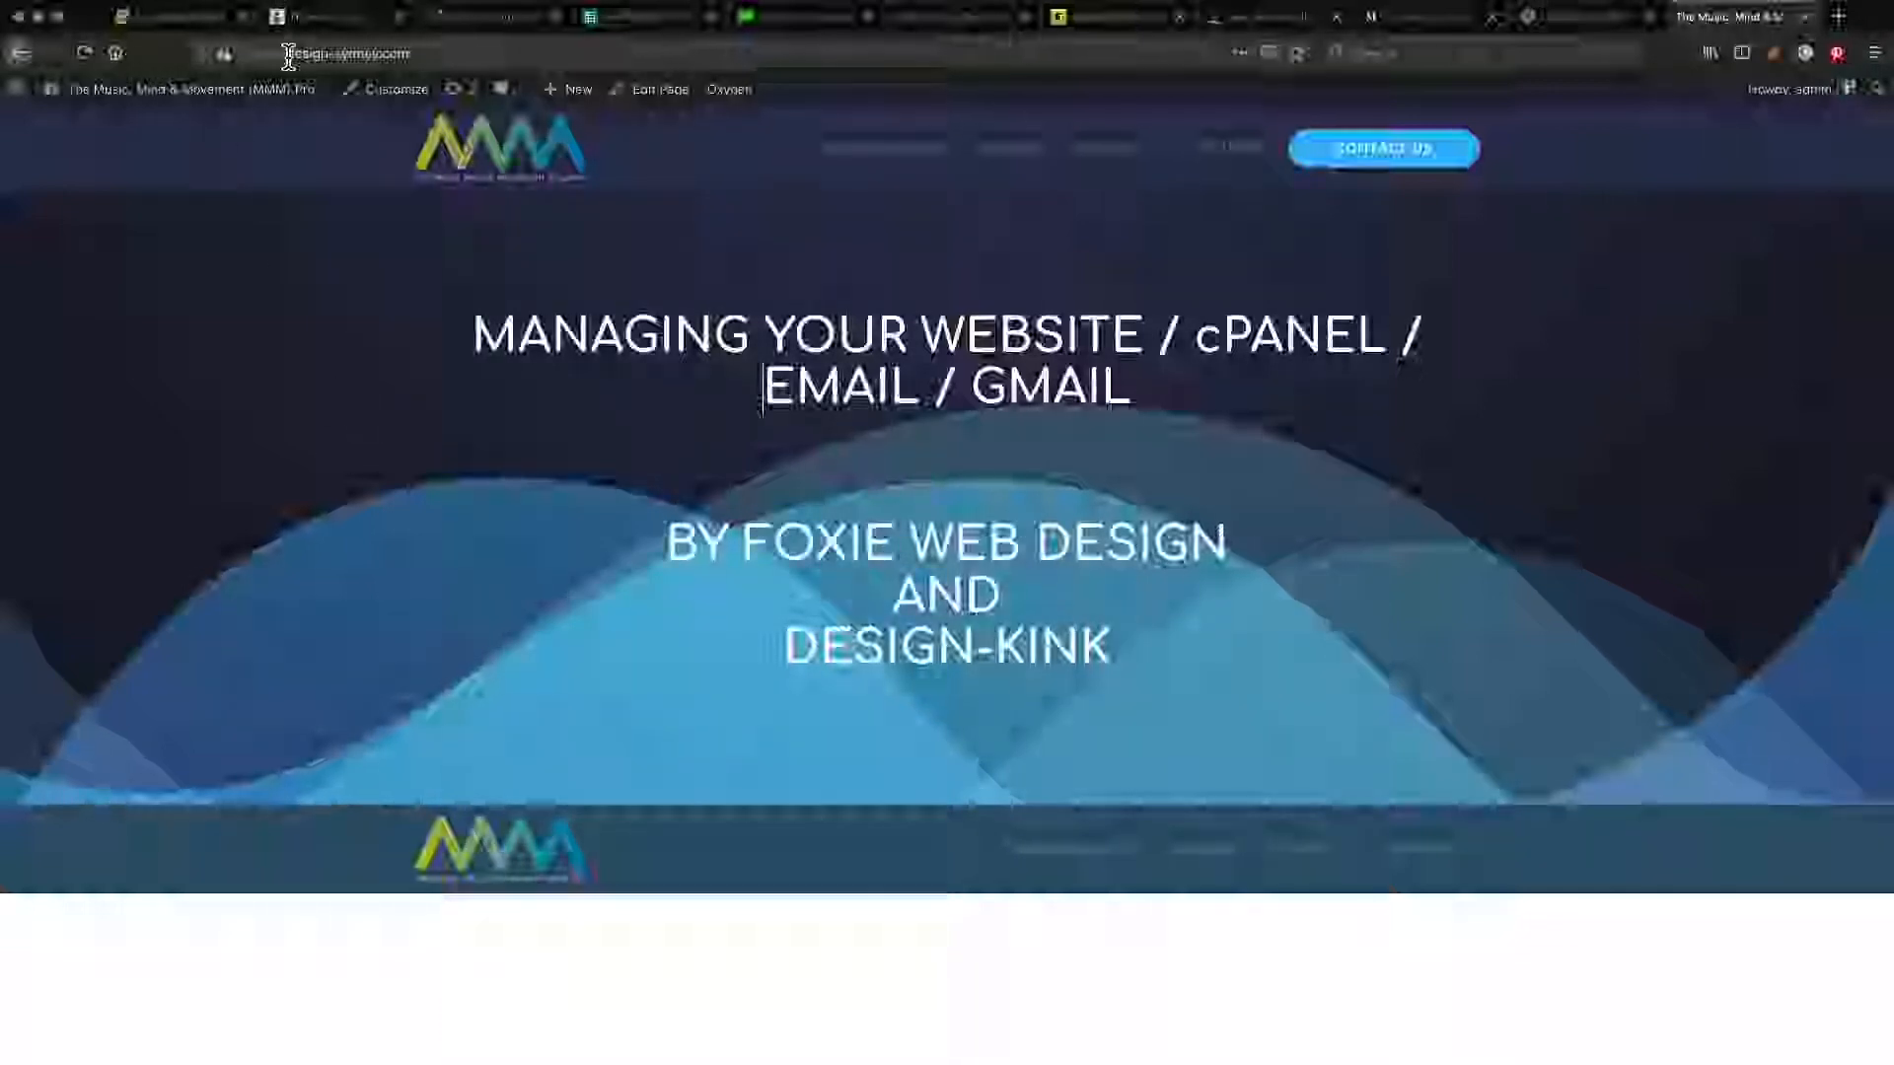
left_click_drag(291, 50, 413, 67)
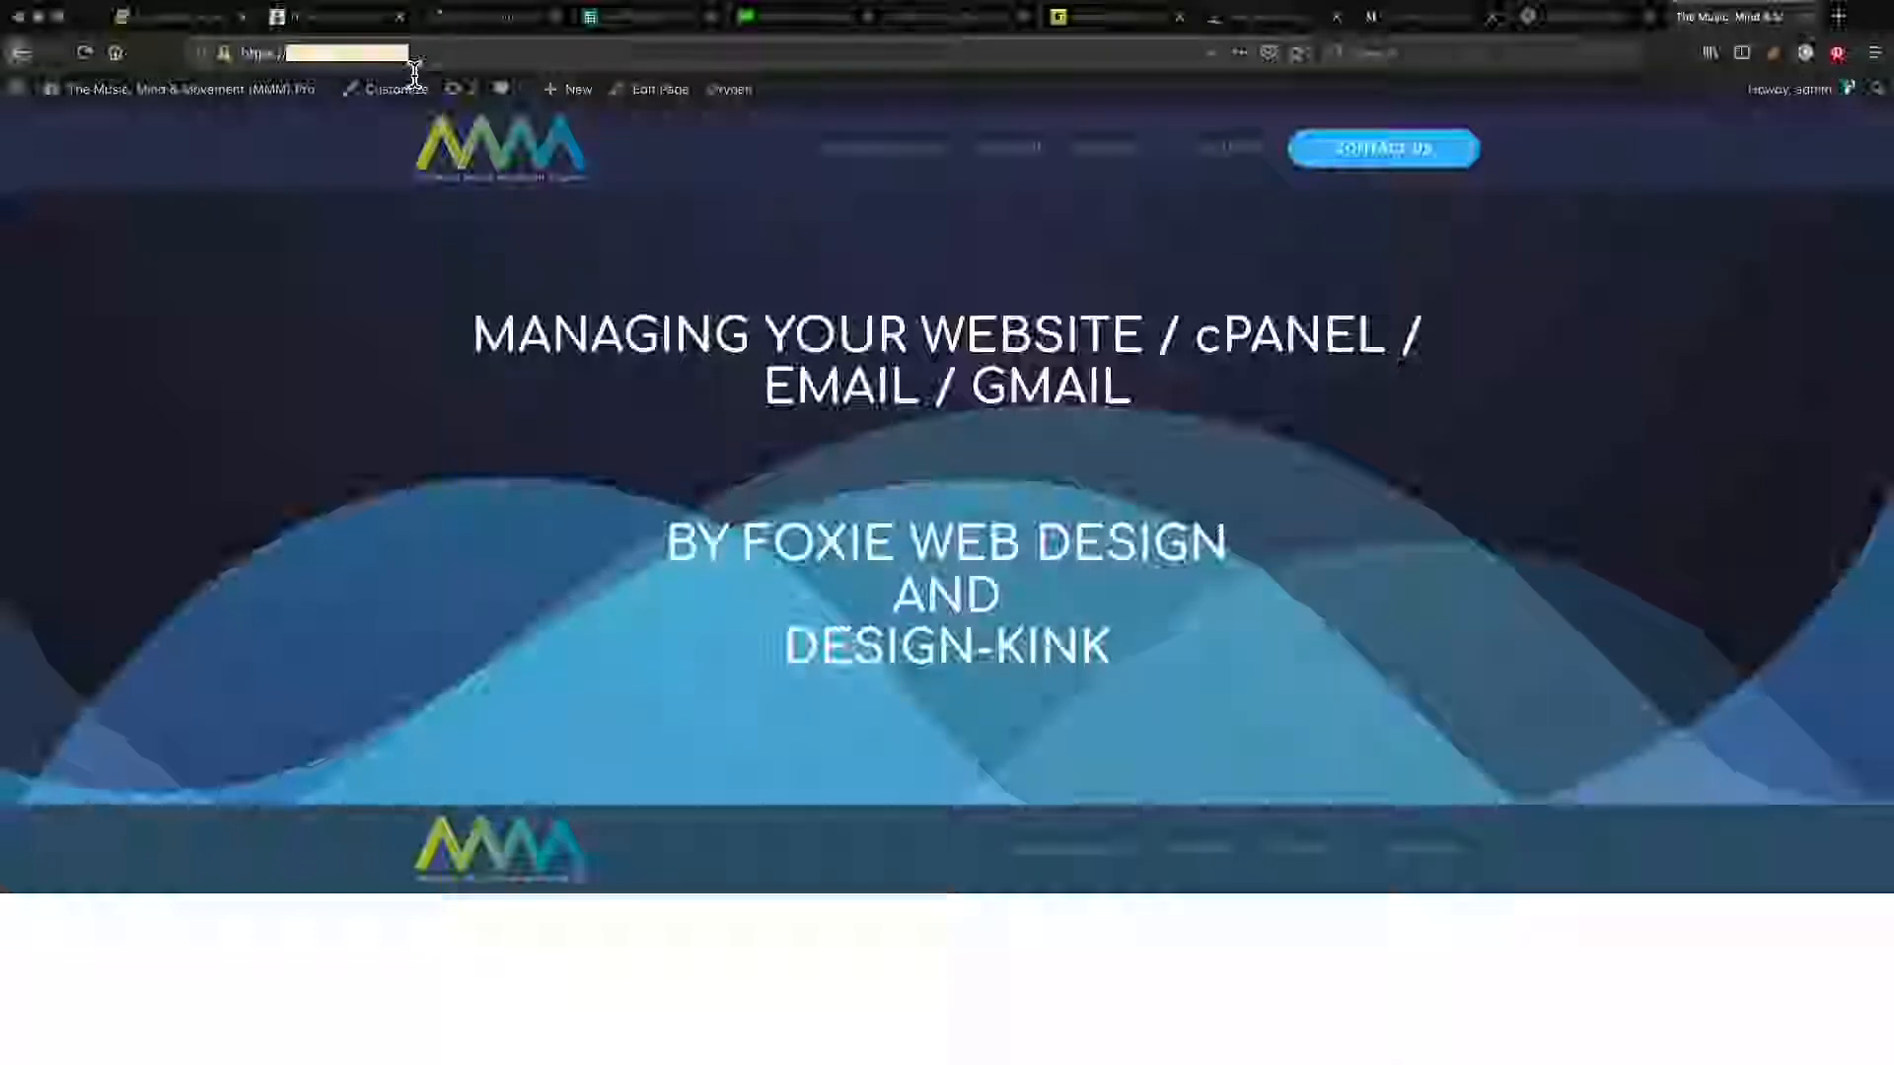
left_click(341, 56)
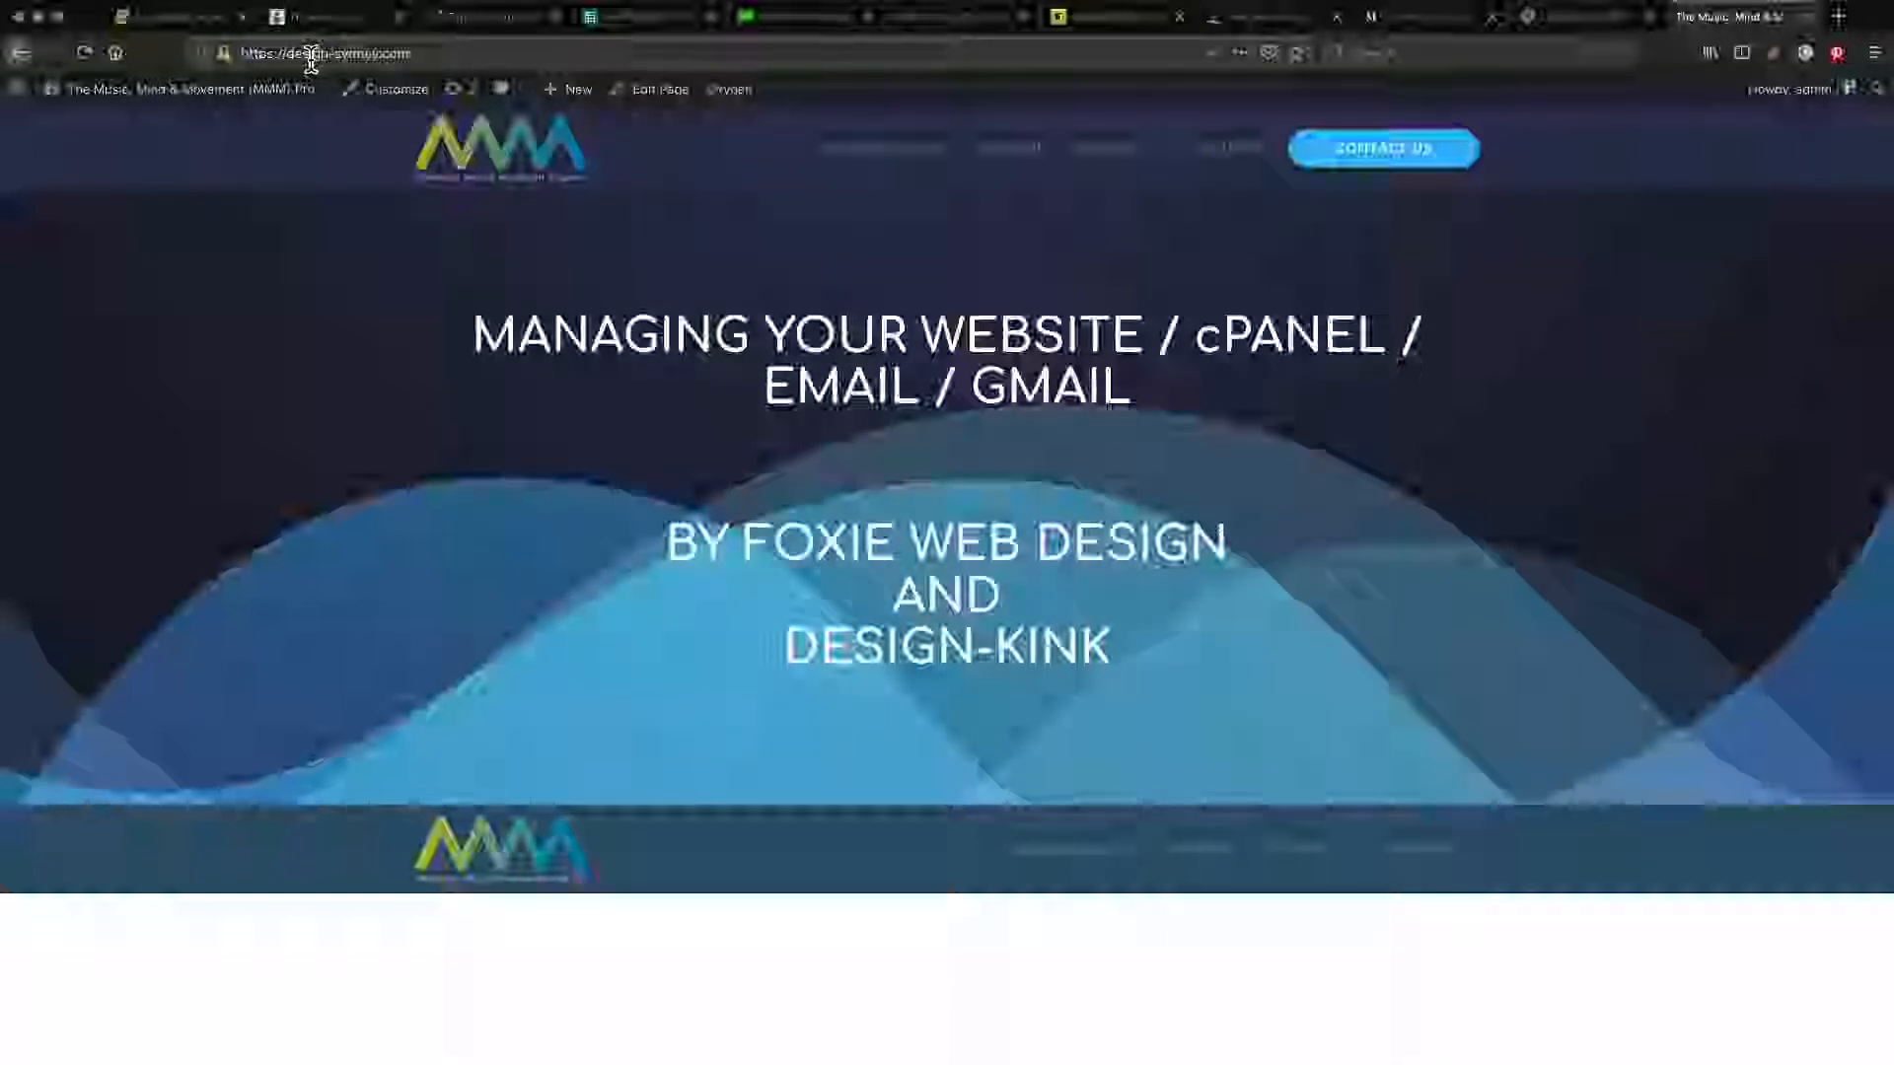
double_click(310, 59)
left_click_drag(310, 59, 363, 65)
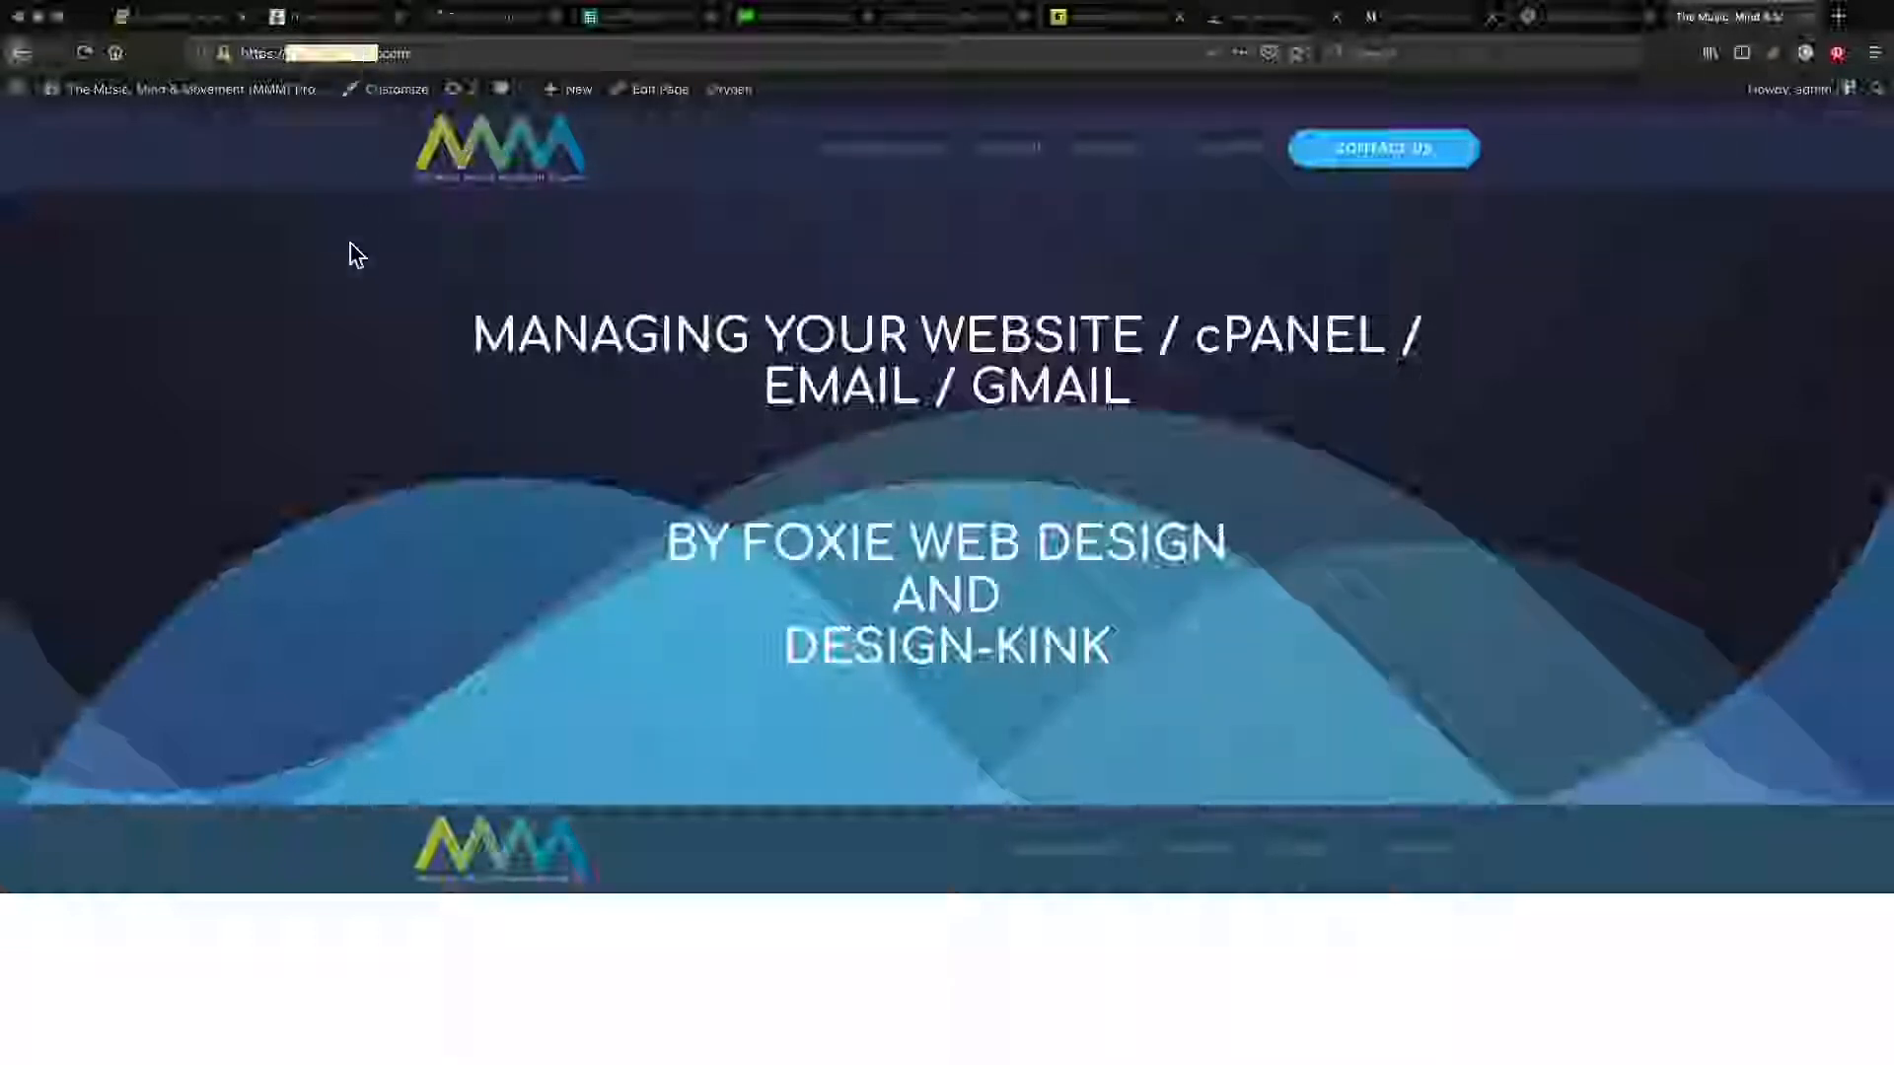
left_click(285, 339)
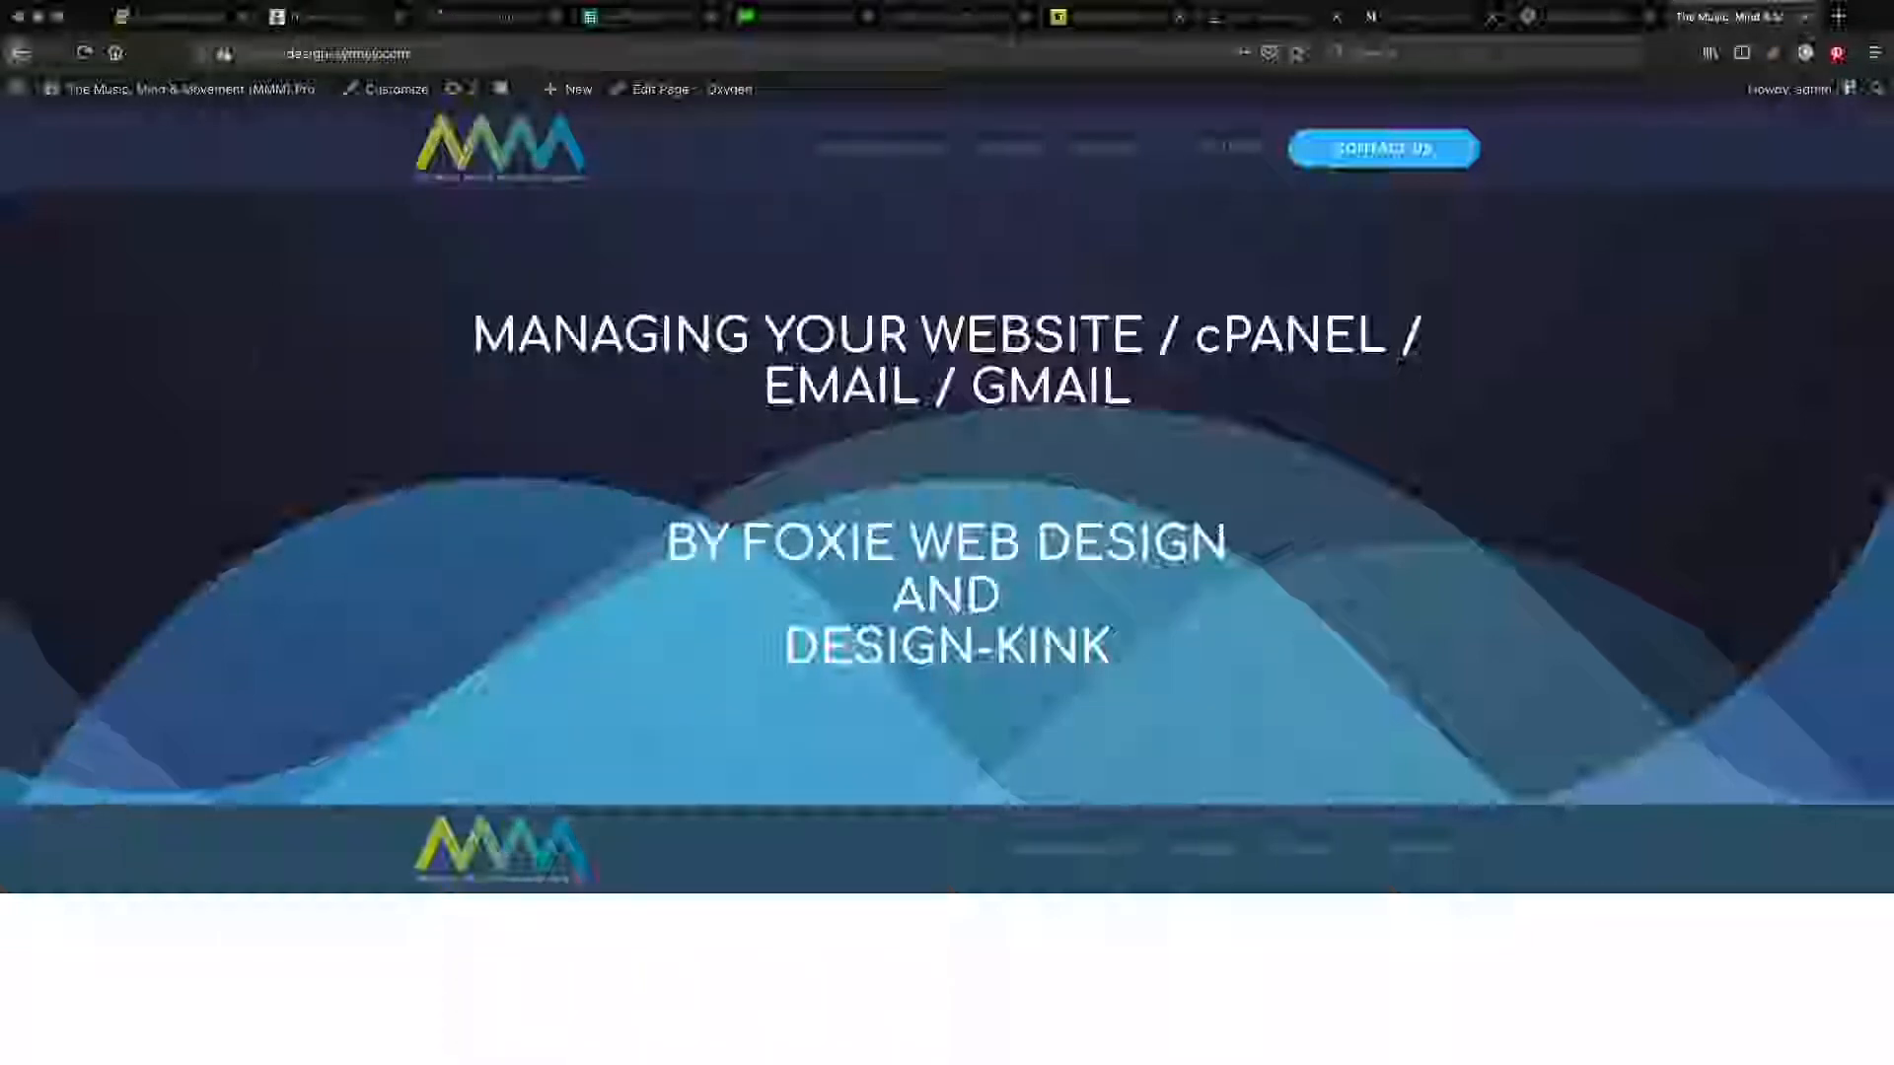
left_click_drag(0, 174, 337, 294)
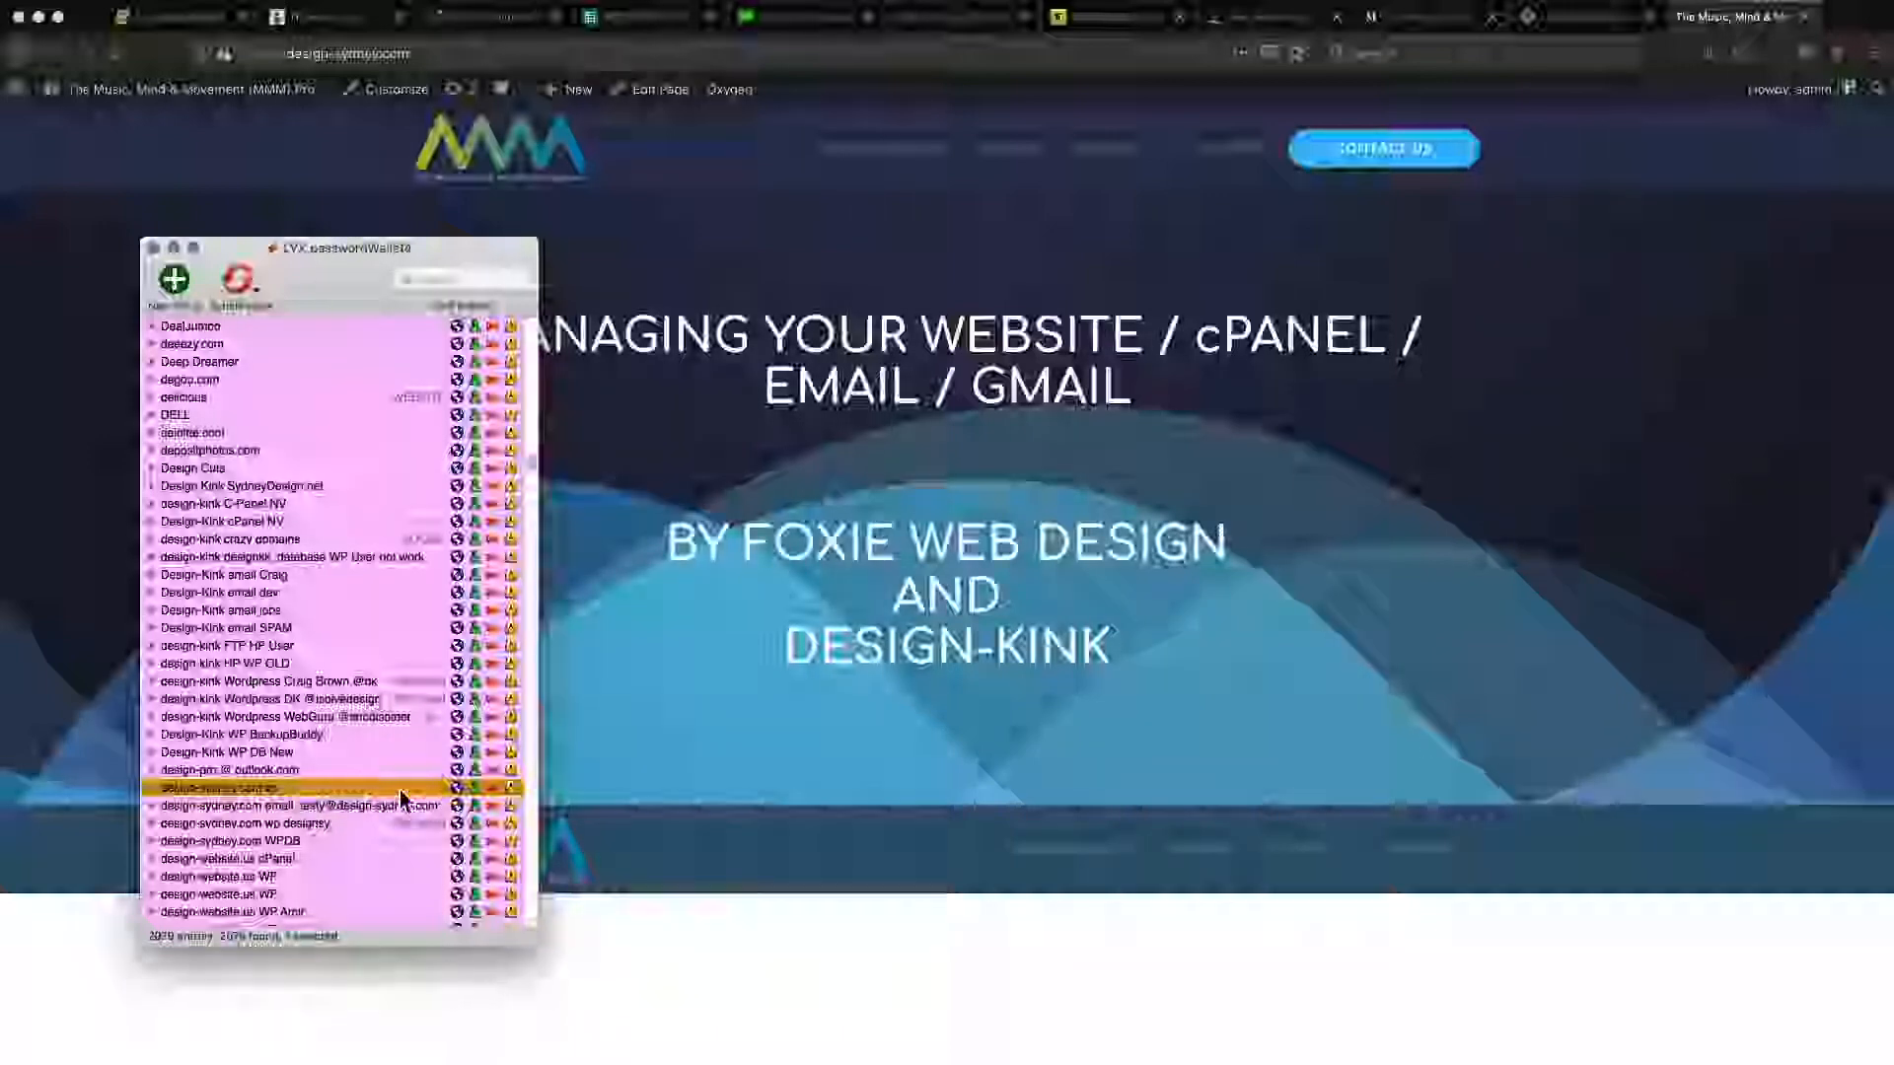
Step: Open the saved design-sydney.com cPanel login from passwordWallet, auto-fill the credentials and log in
left_click(458, 789)
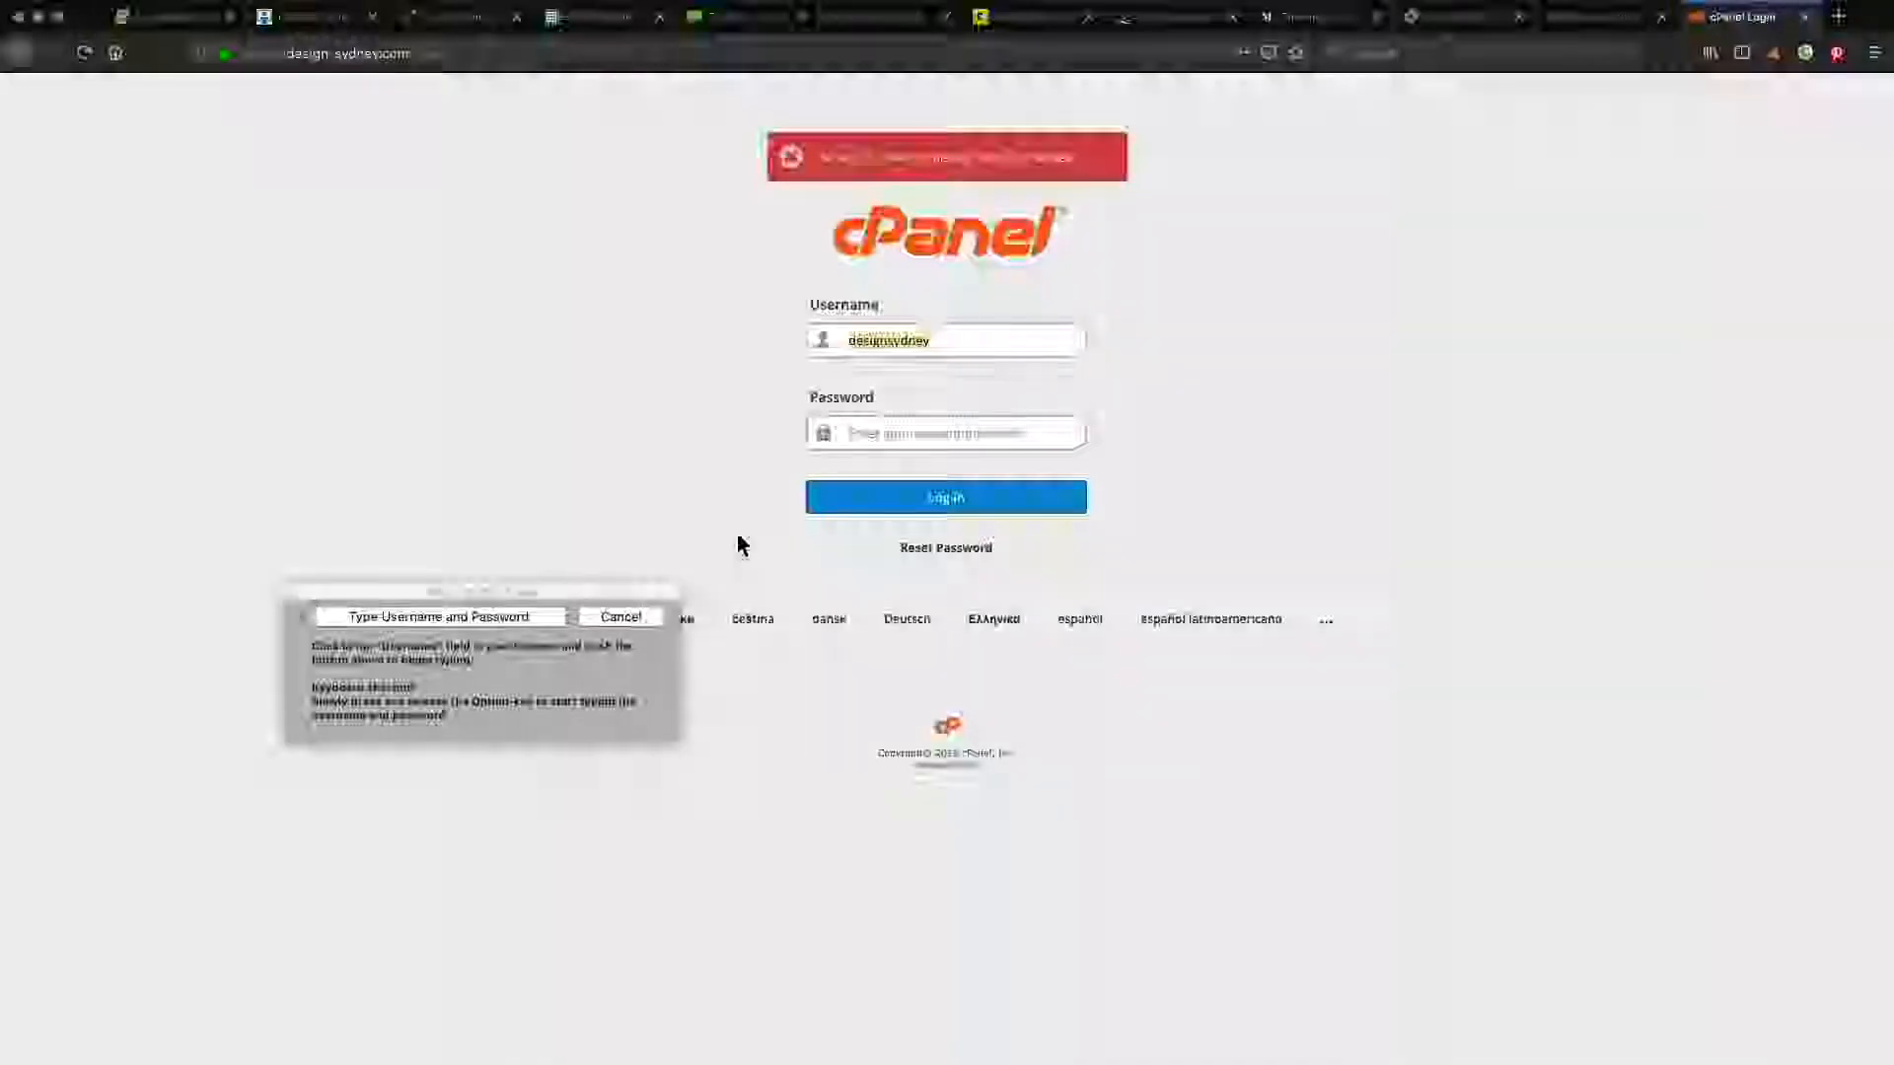
left_click(516, 613)
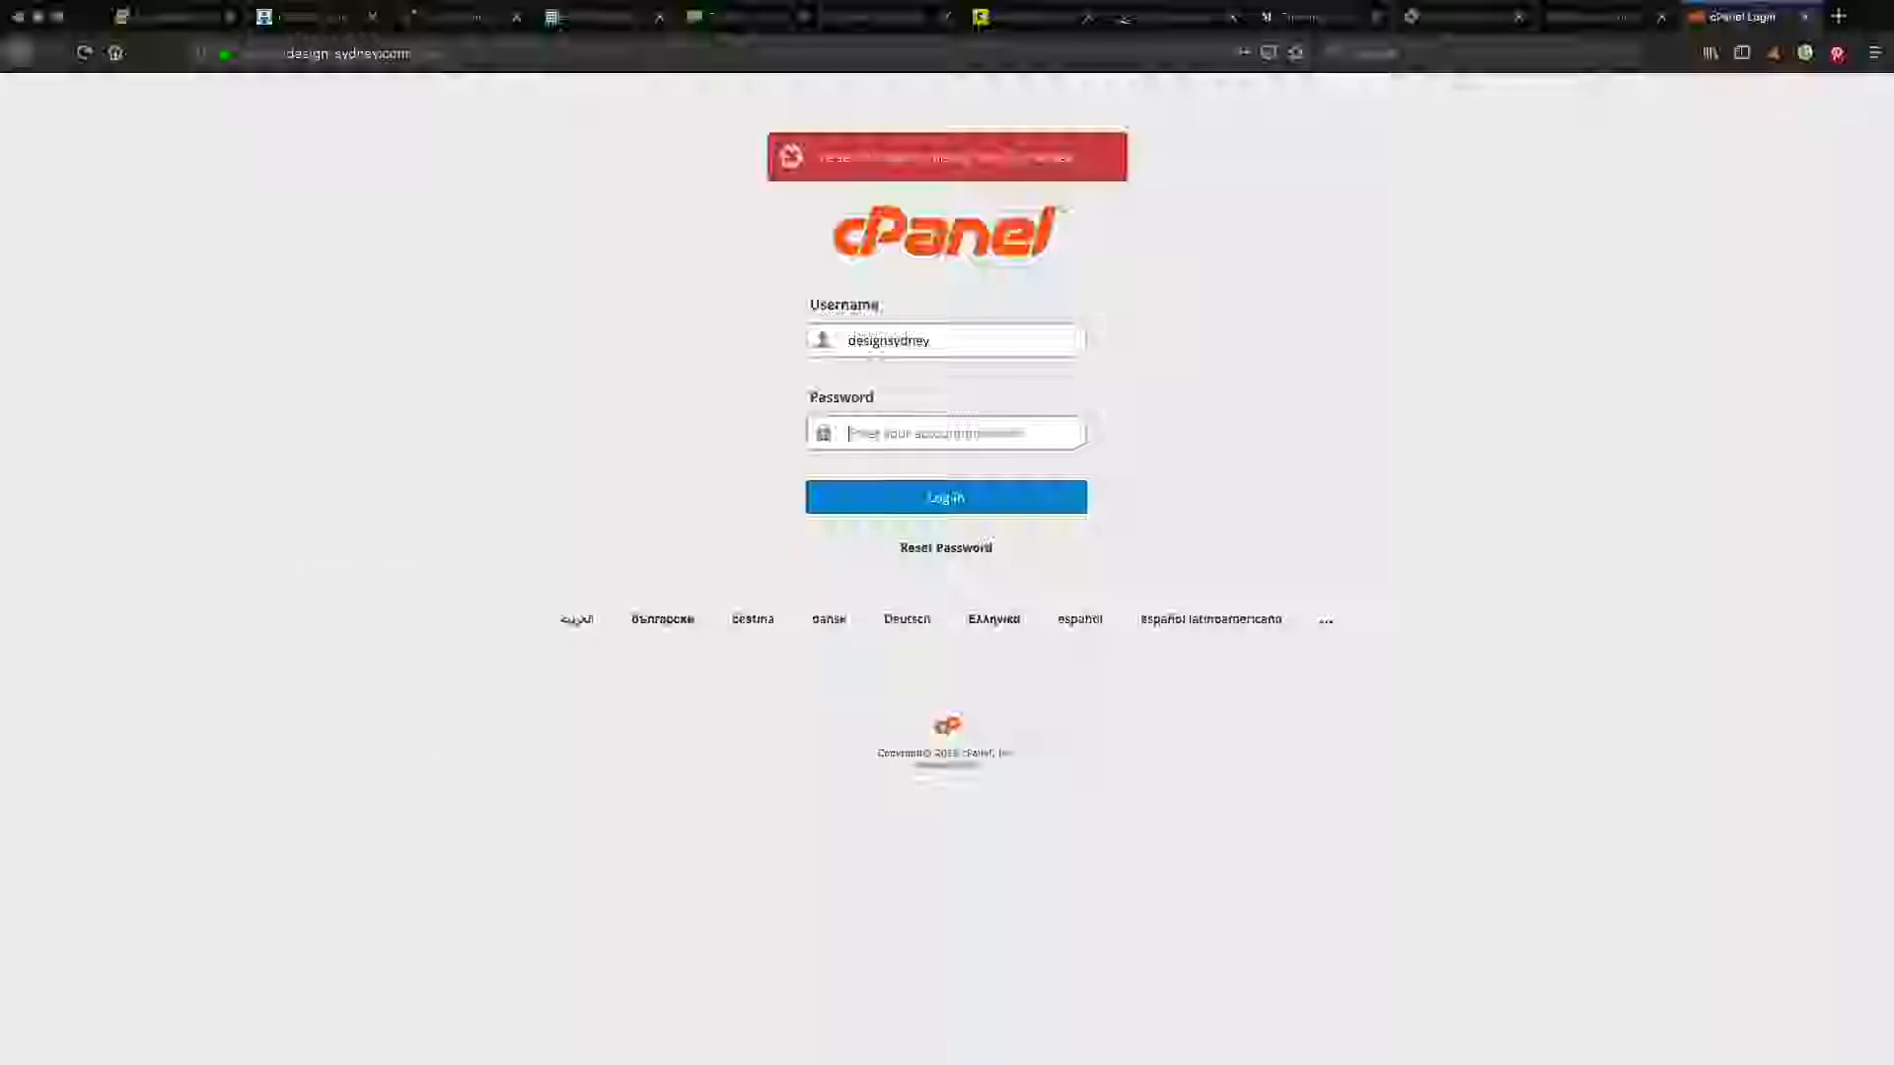
left_click(931, 501)
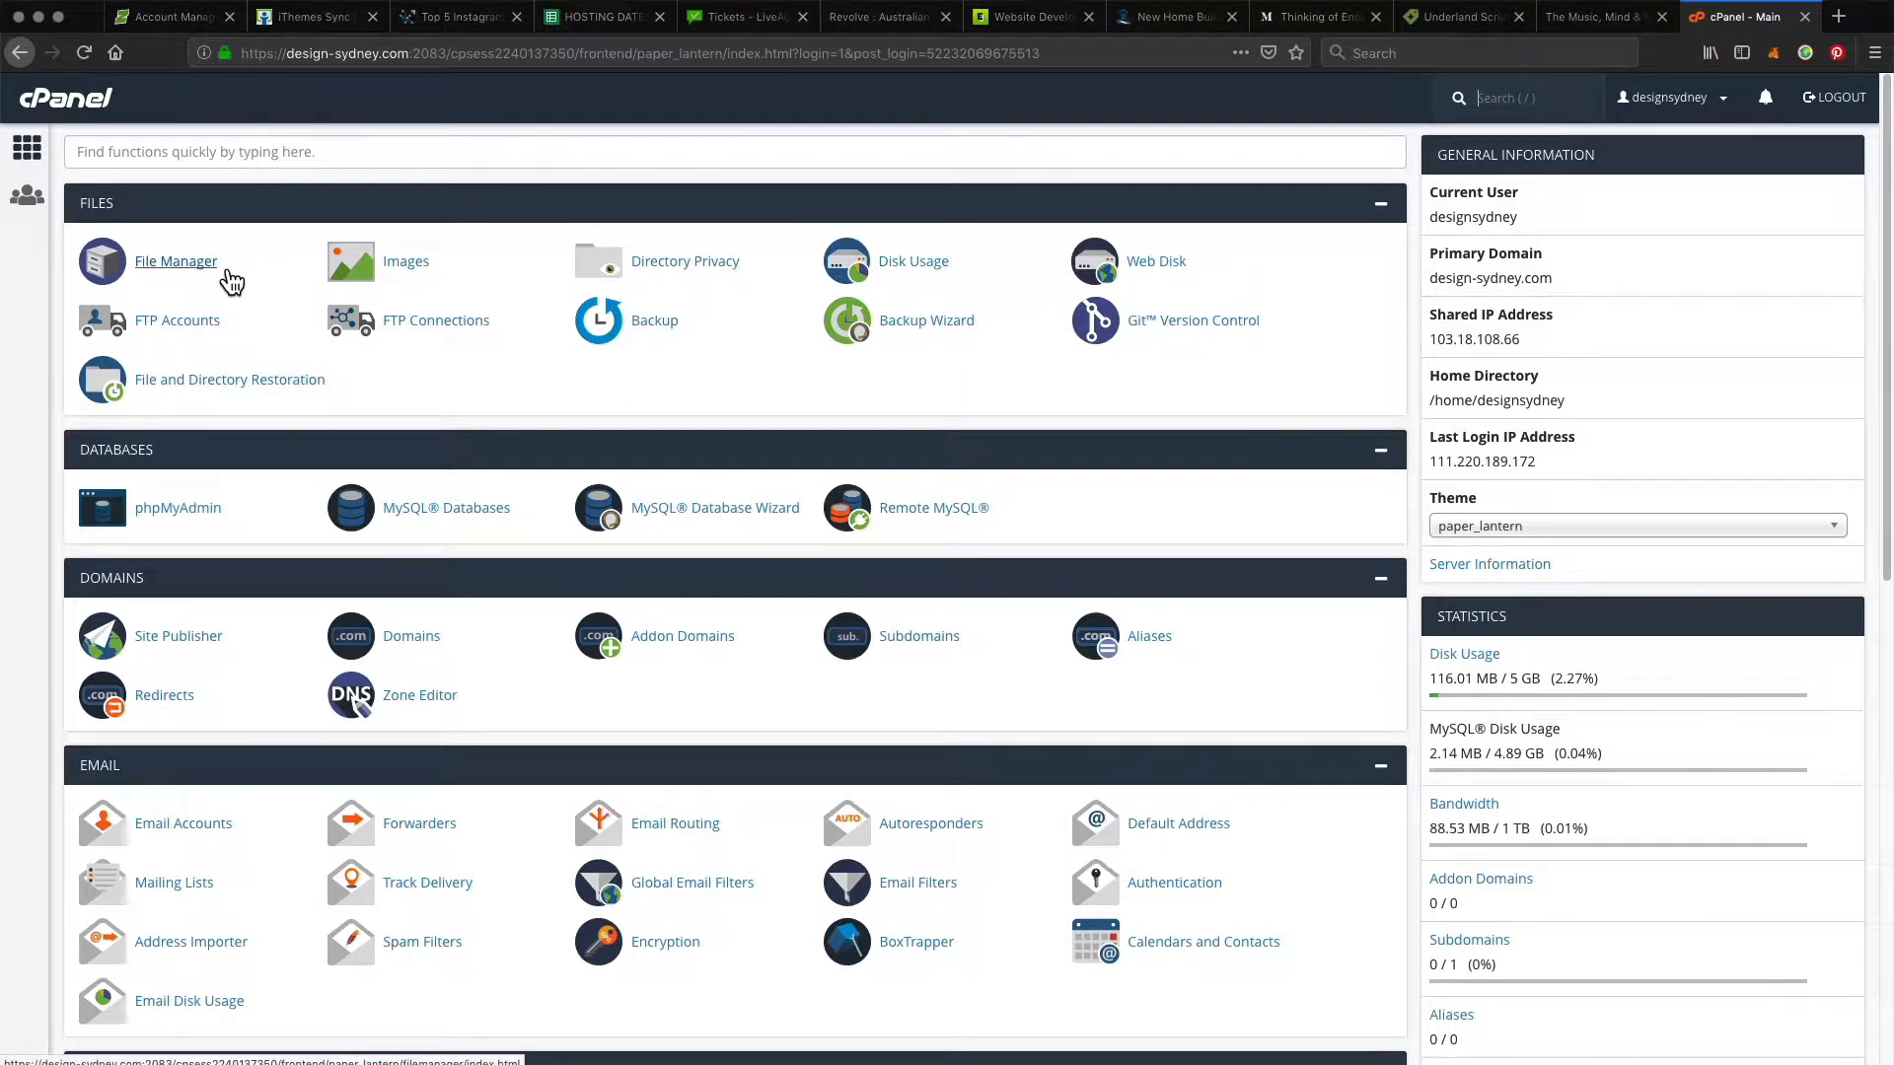
Step: Scroll down to the dashboard's Email section and open Email Accounts
scroll(361, 379, "down", 1)
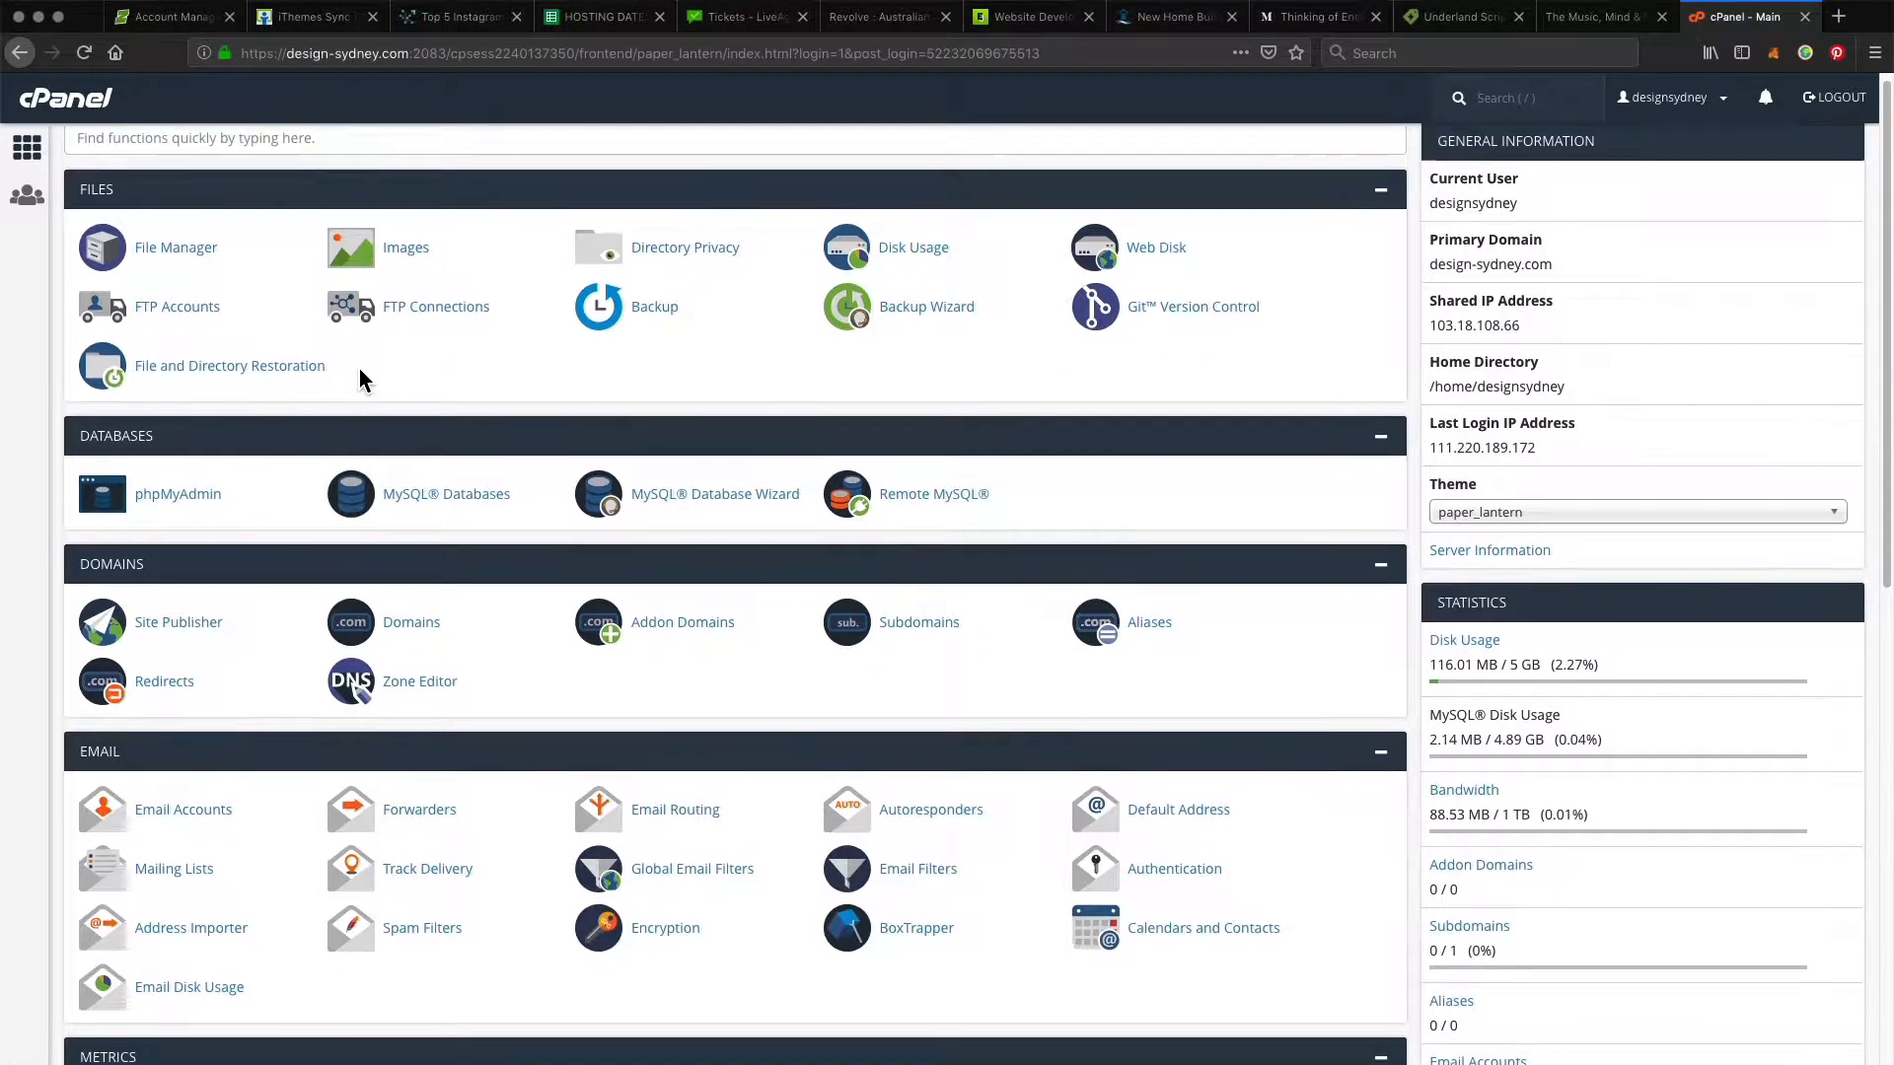
scroll(389, 422, "down", 3)
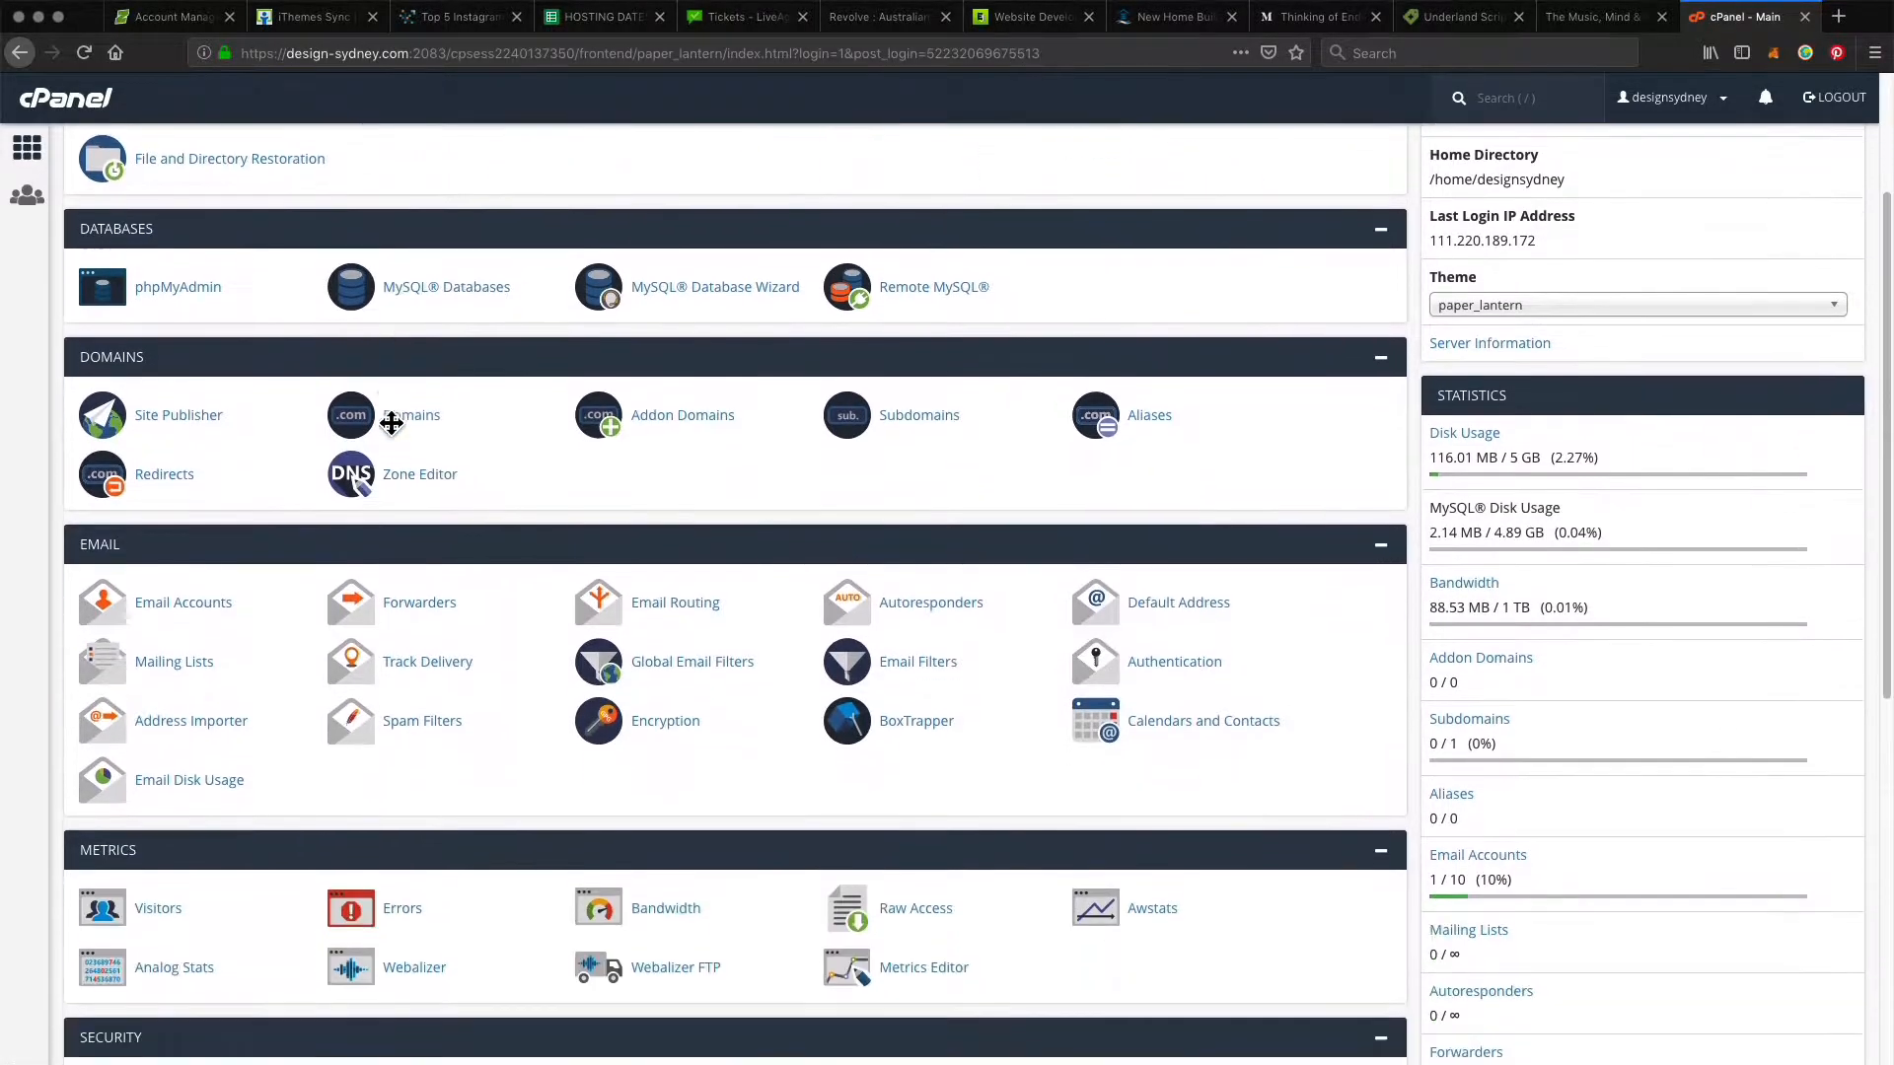
scroll(391, 422, "down", 3)
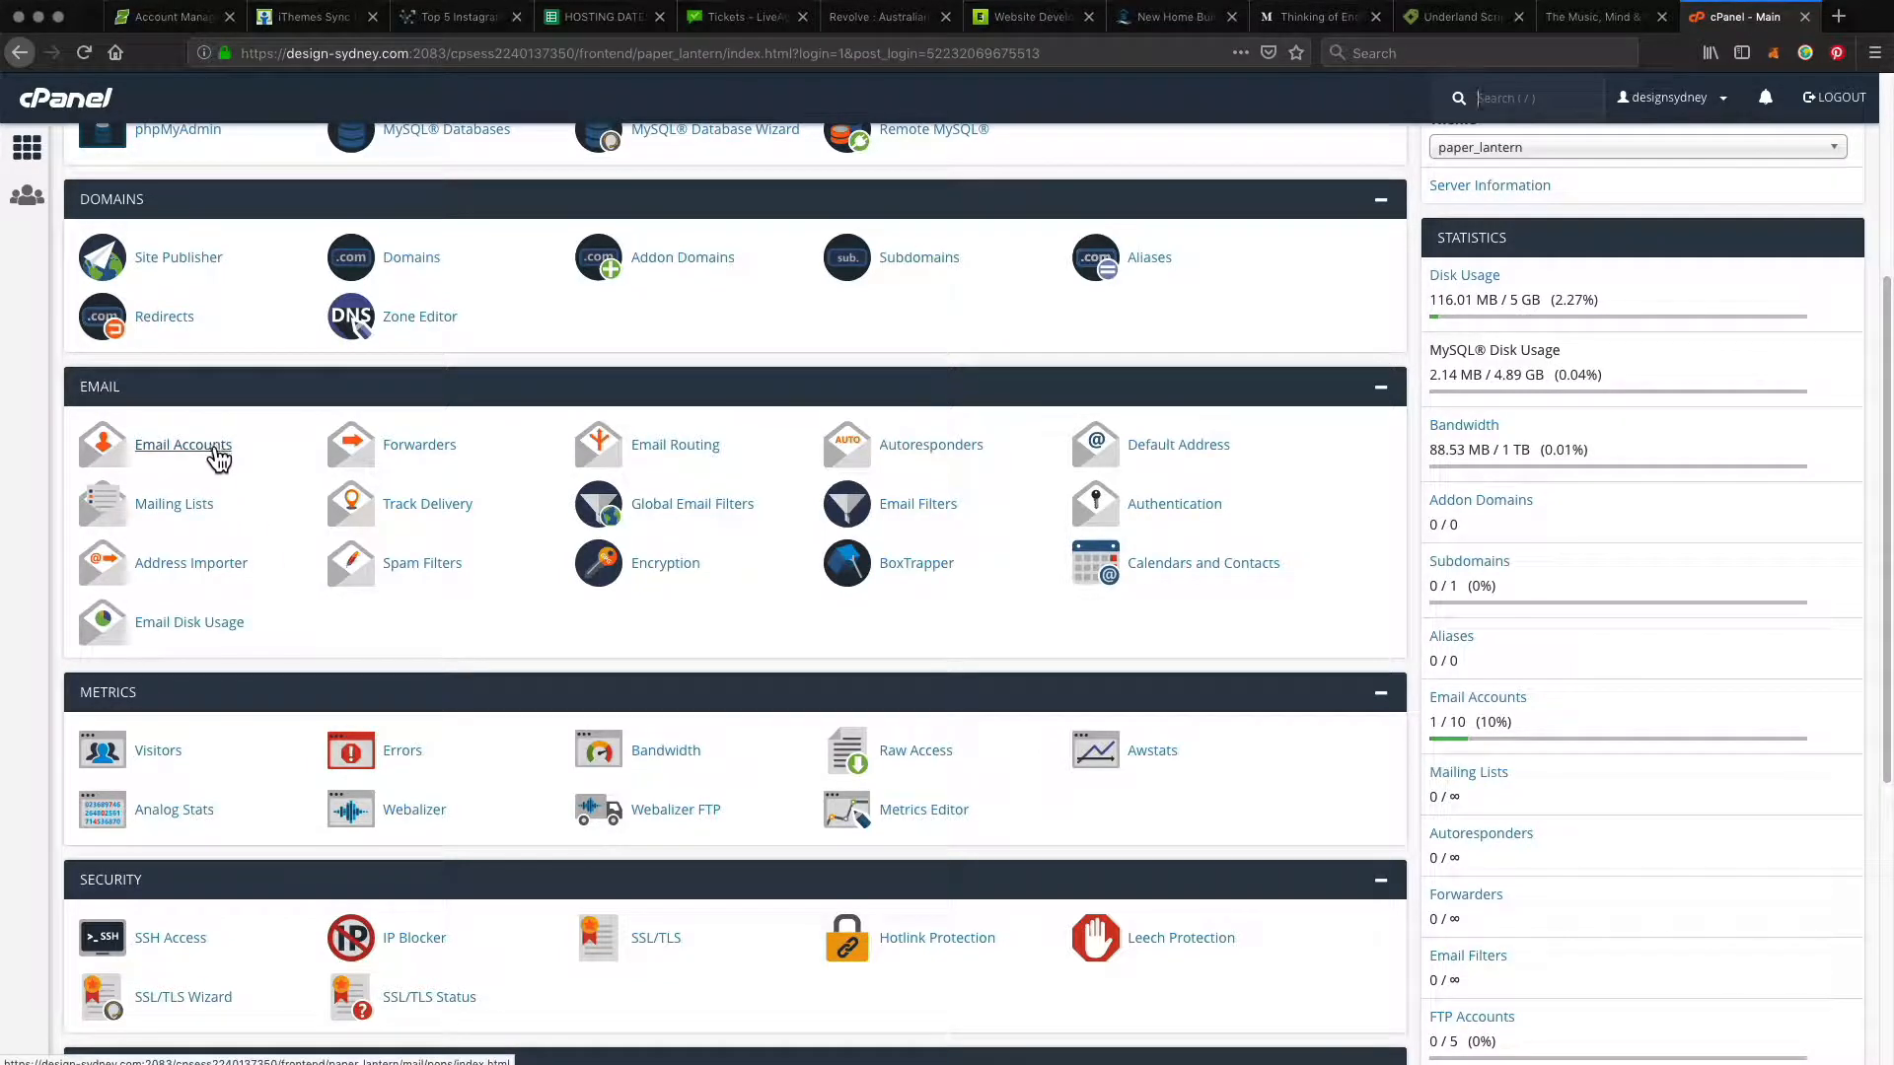
left_click(218, 458)
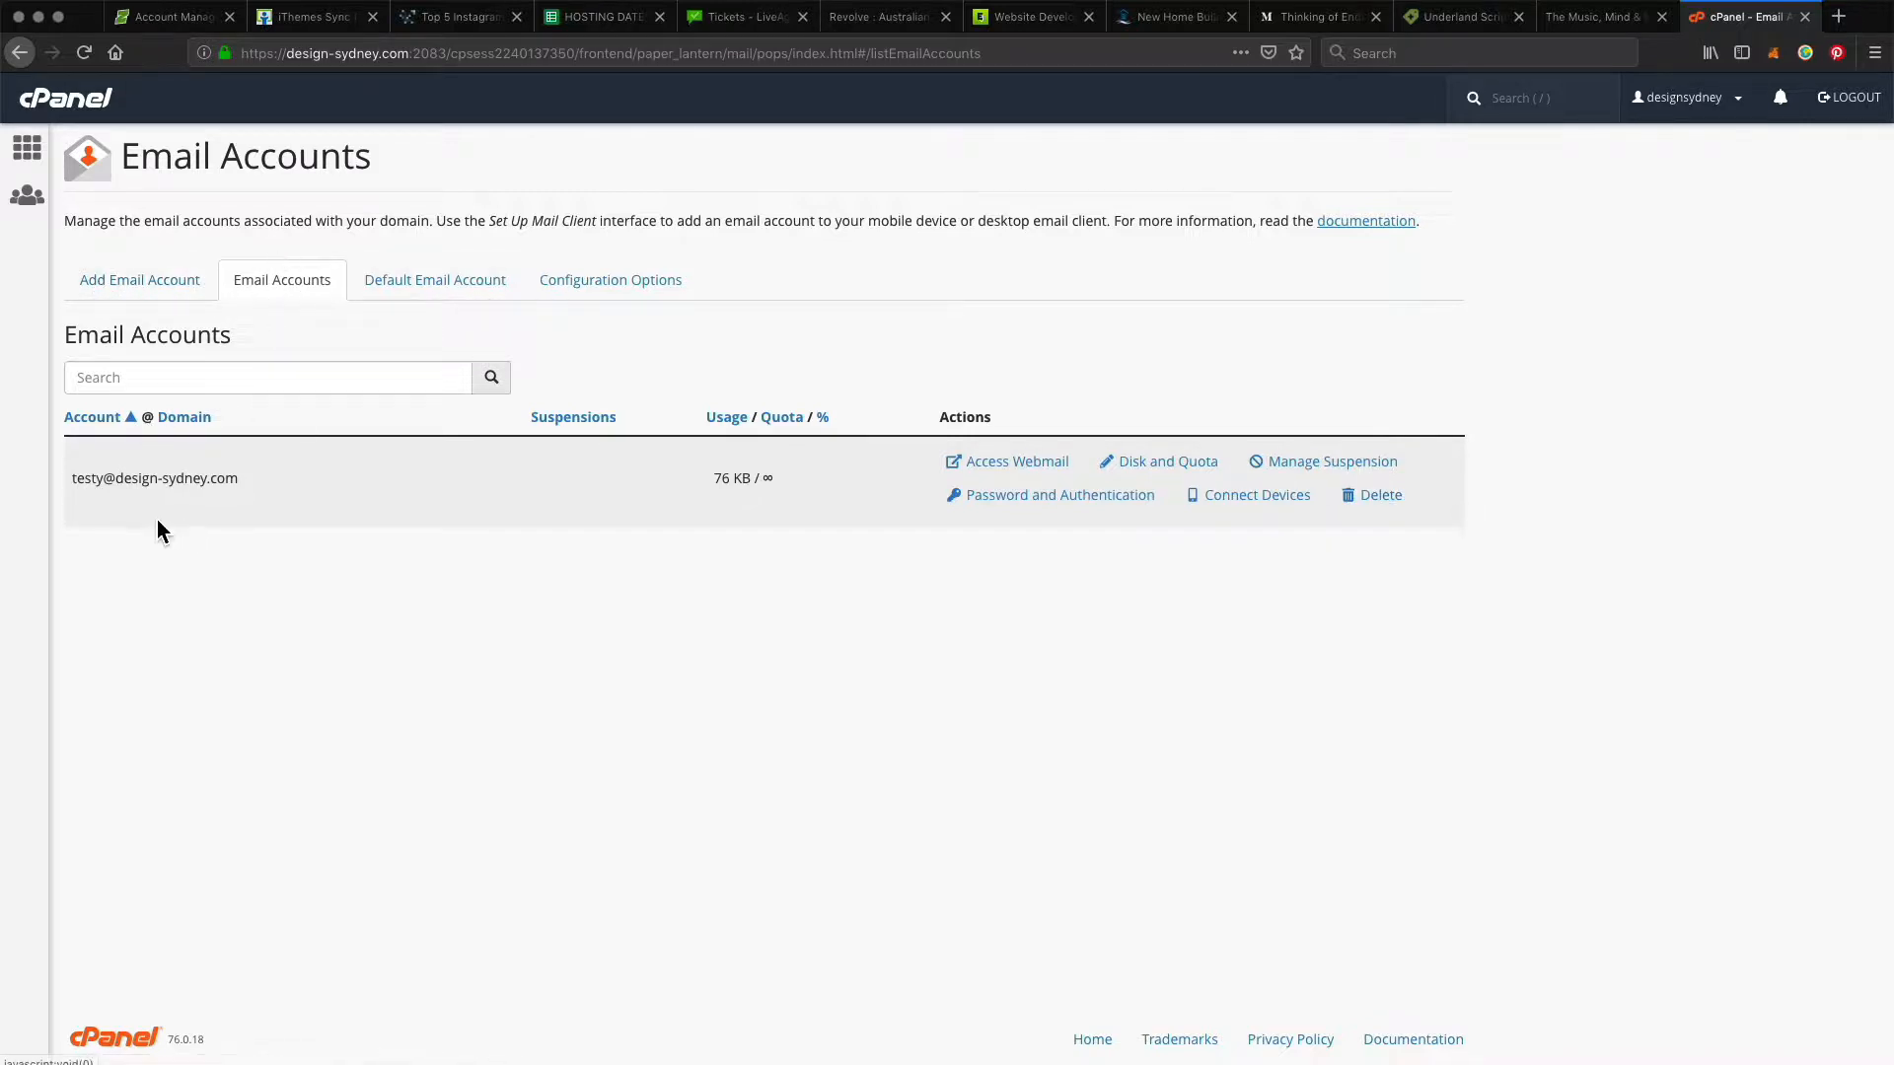
Step: Delete the existing test mailbox and switch to the Add Email Account form
left_click(1380, 499)
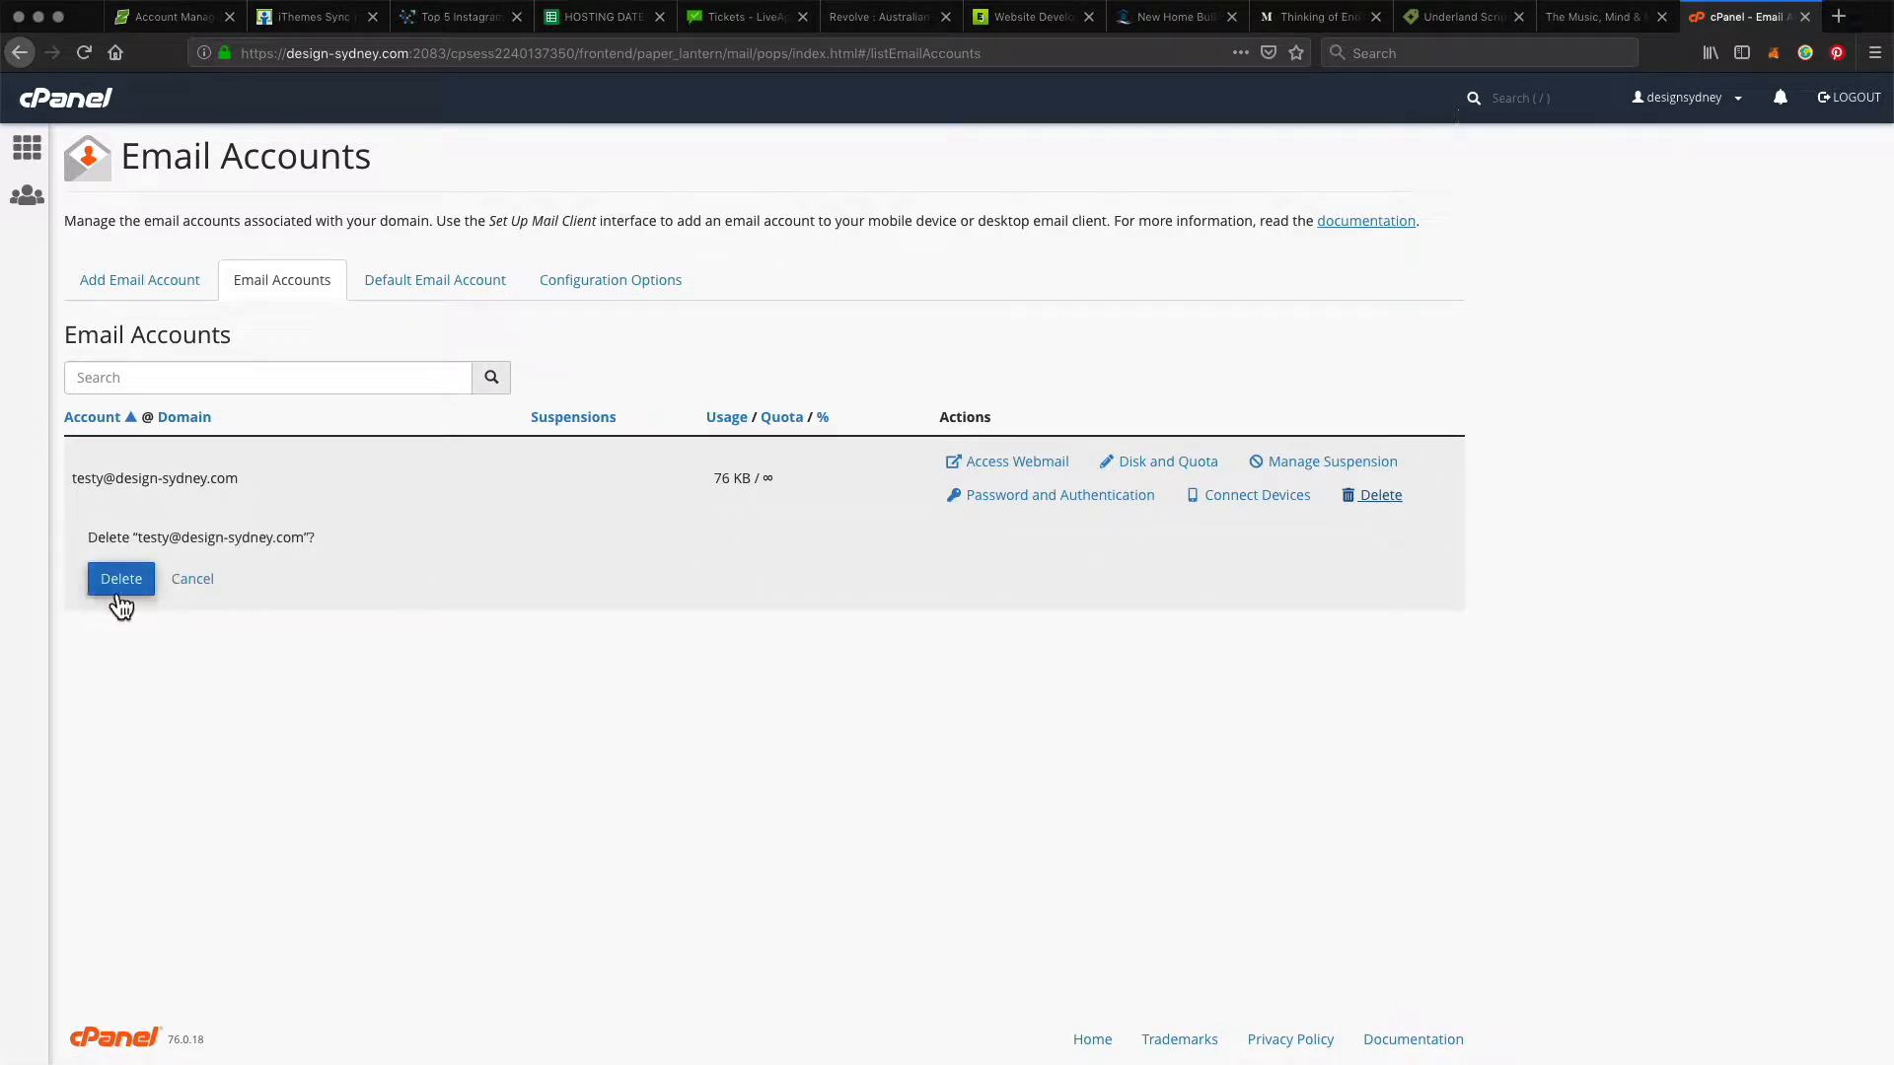
left_click(113, 582)
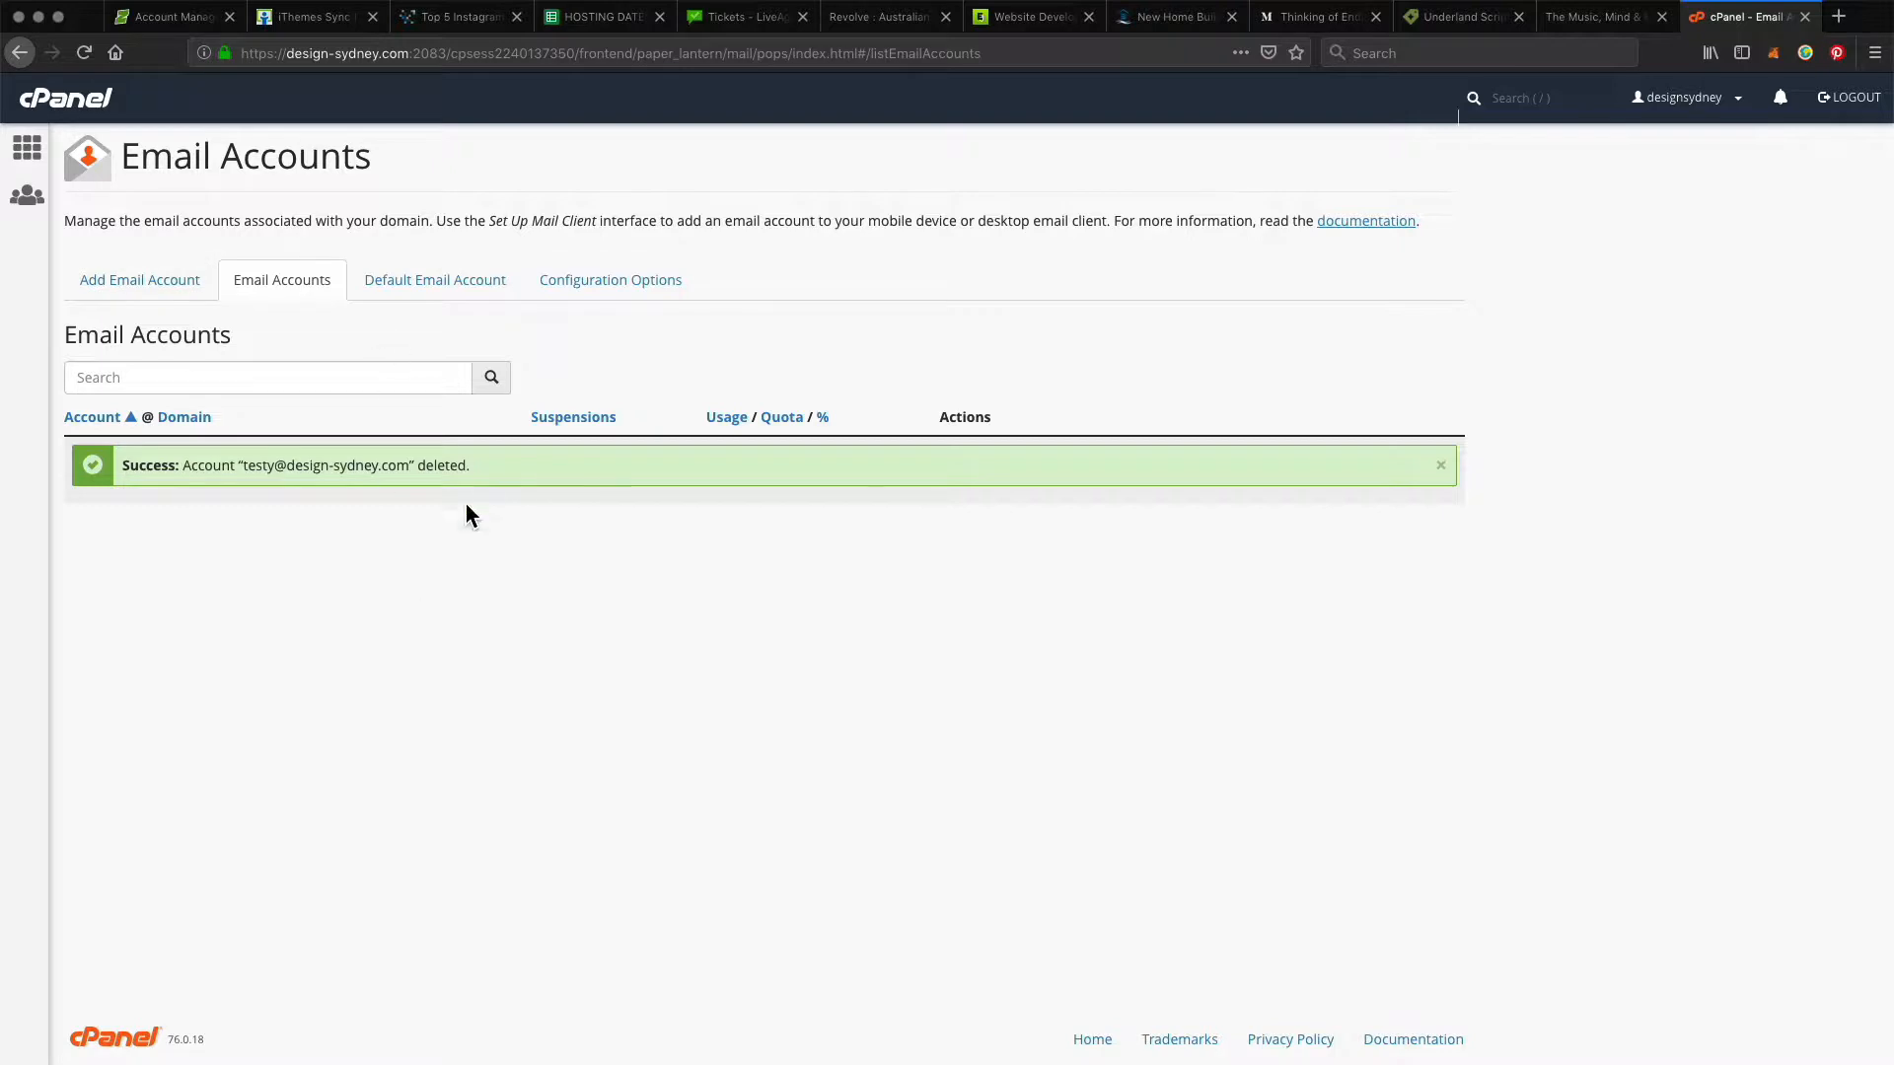
left_click(171, 295)
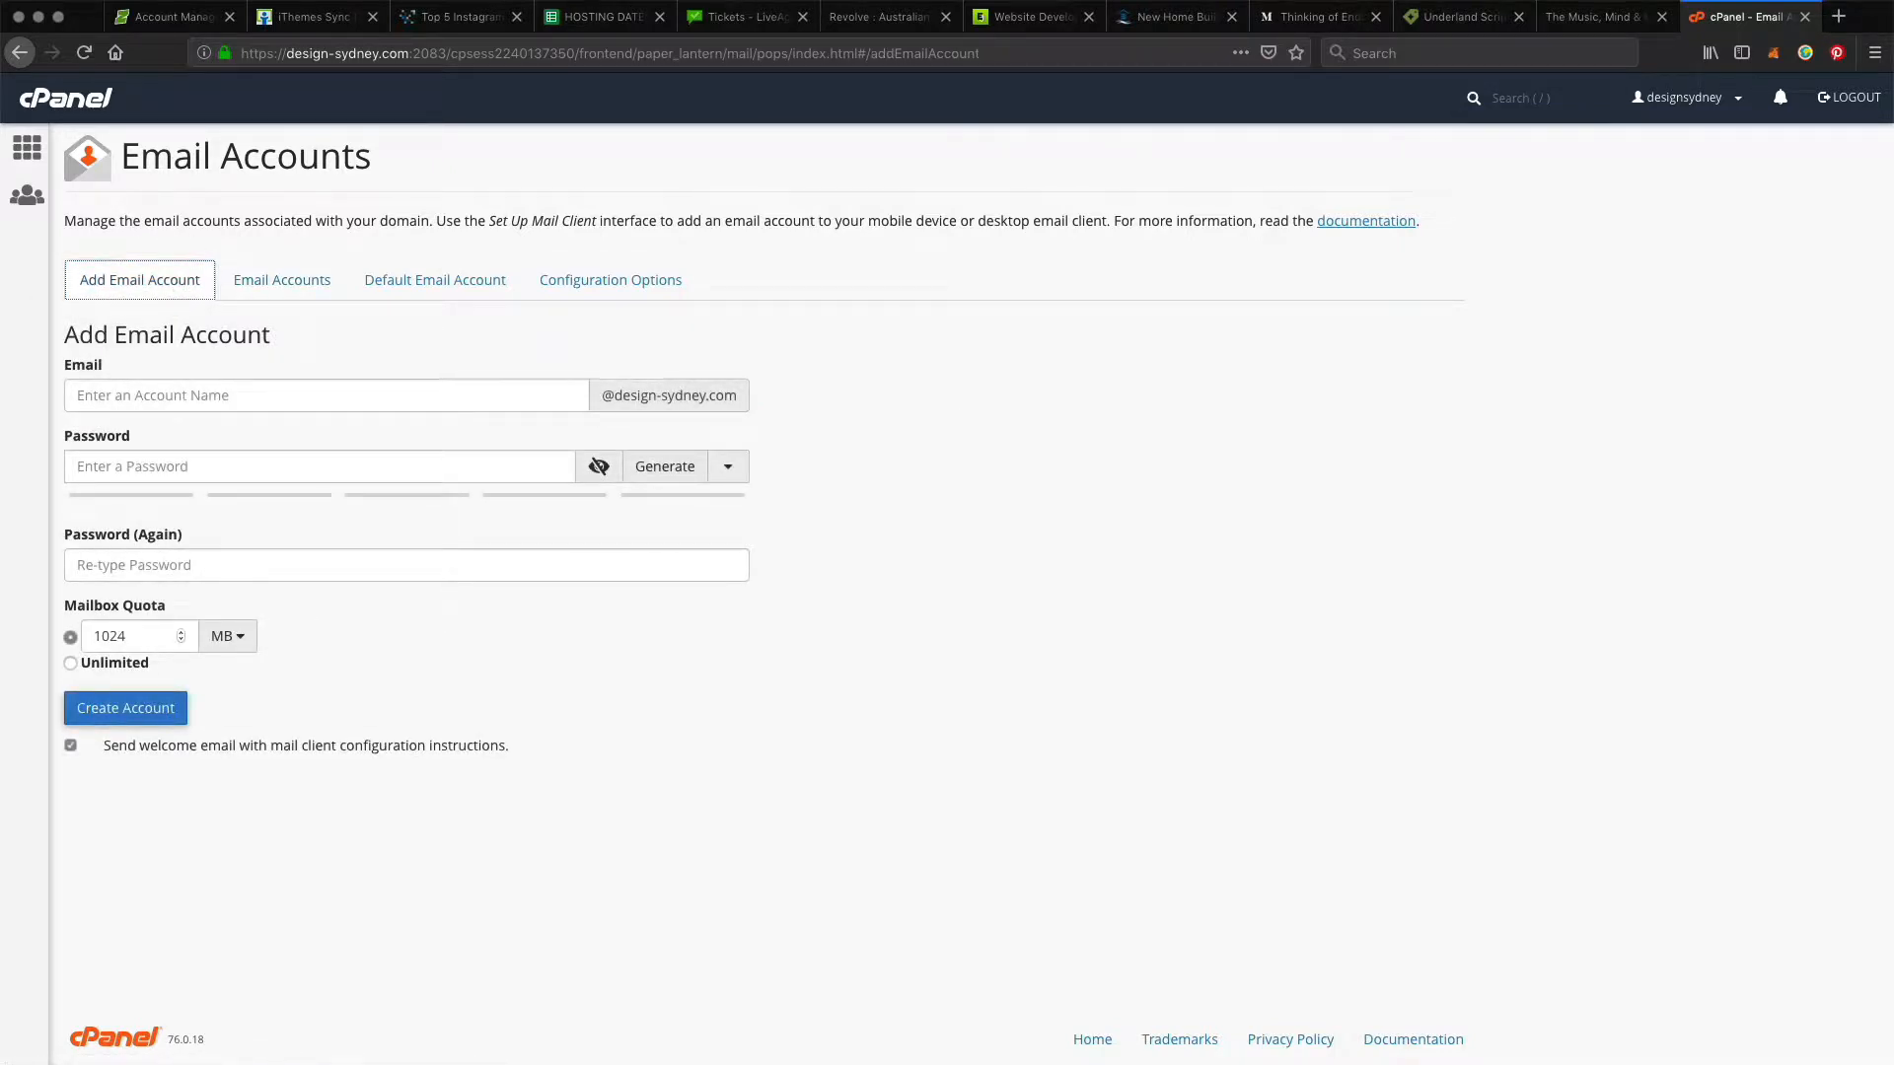
Step: Delete the old test mailbox's saved login from passwordWallet, leaving 2078 entries
key("super+Tab")
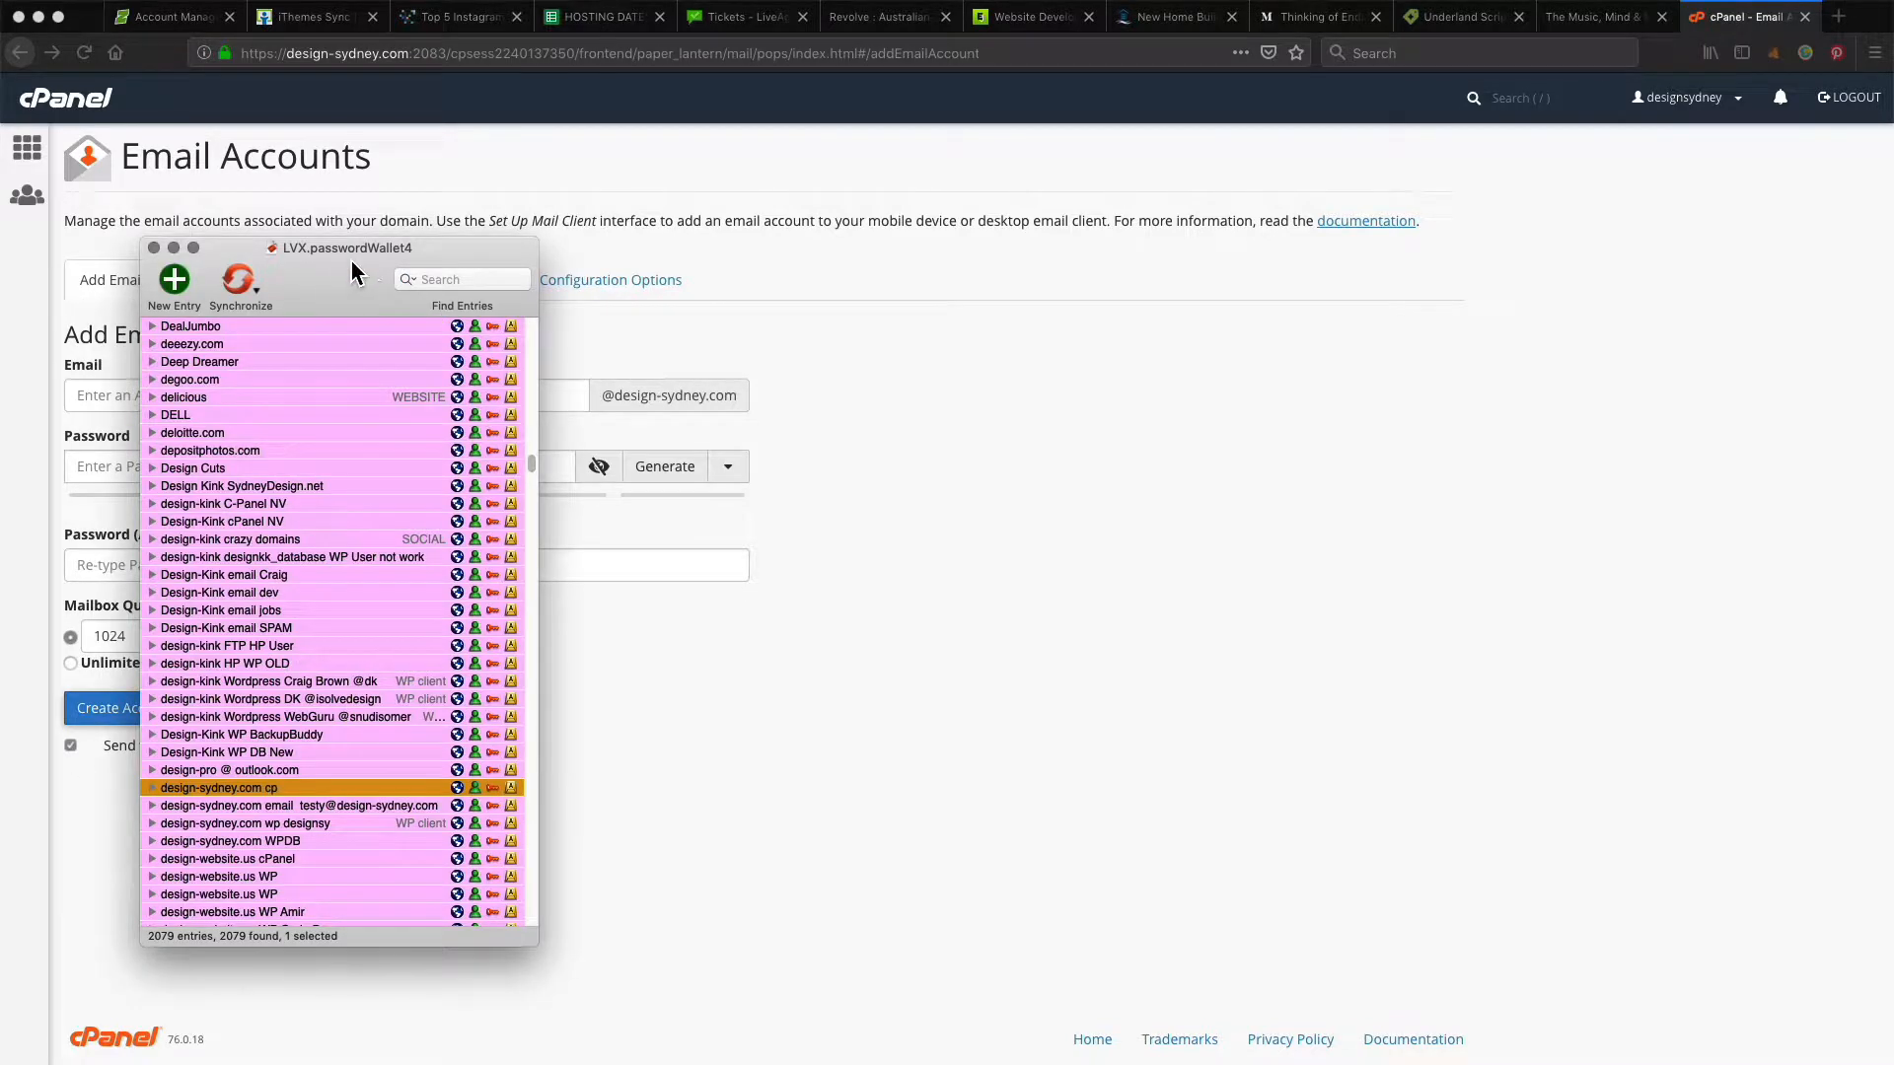
left_click_drag(346, 278, 565, 301)
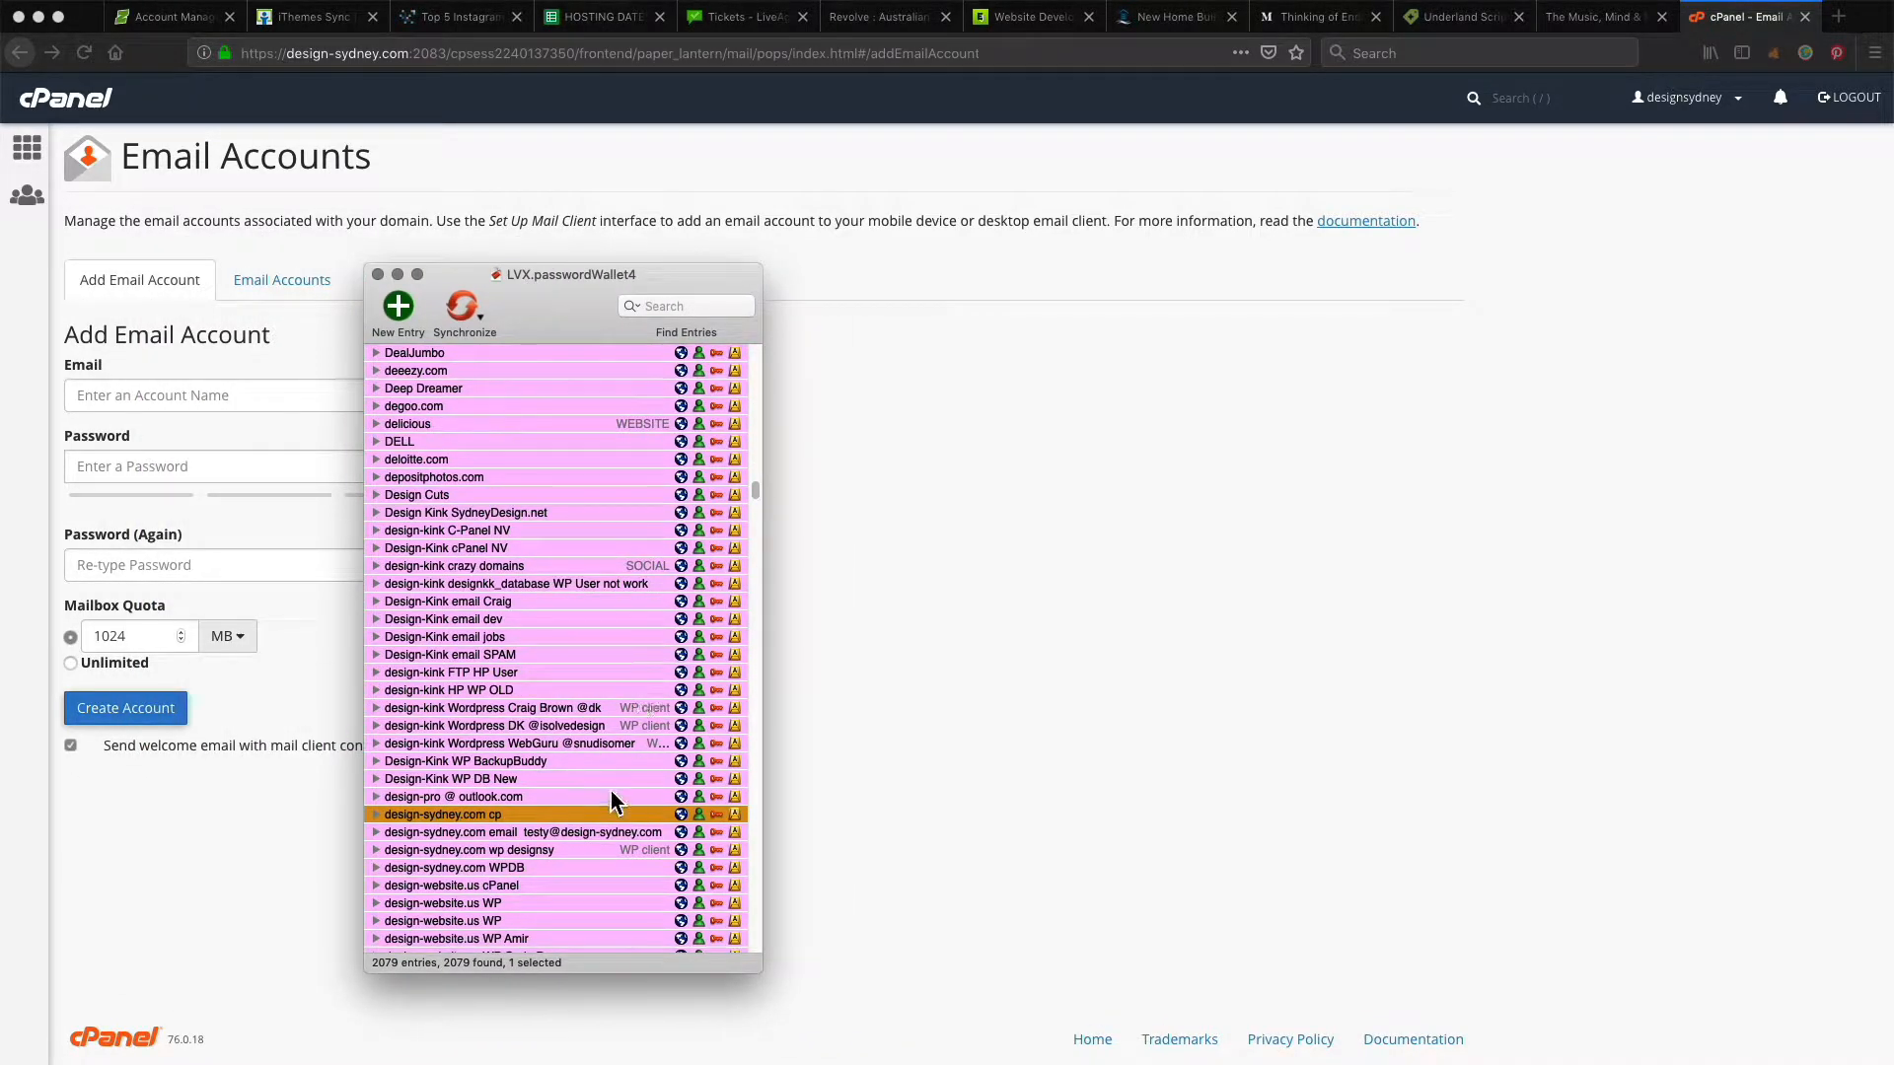
double_click(492, 837)
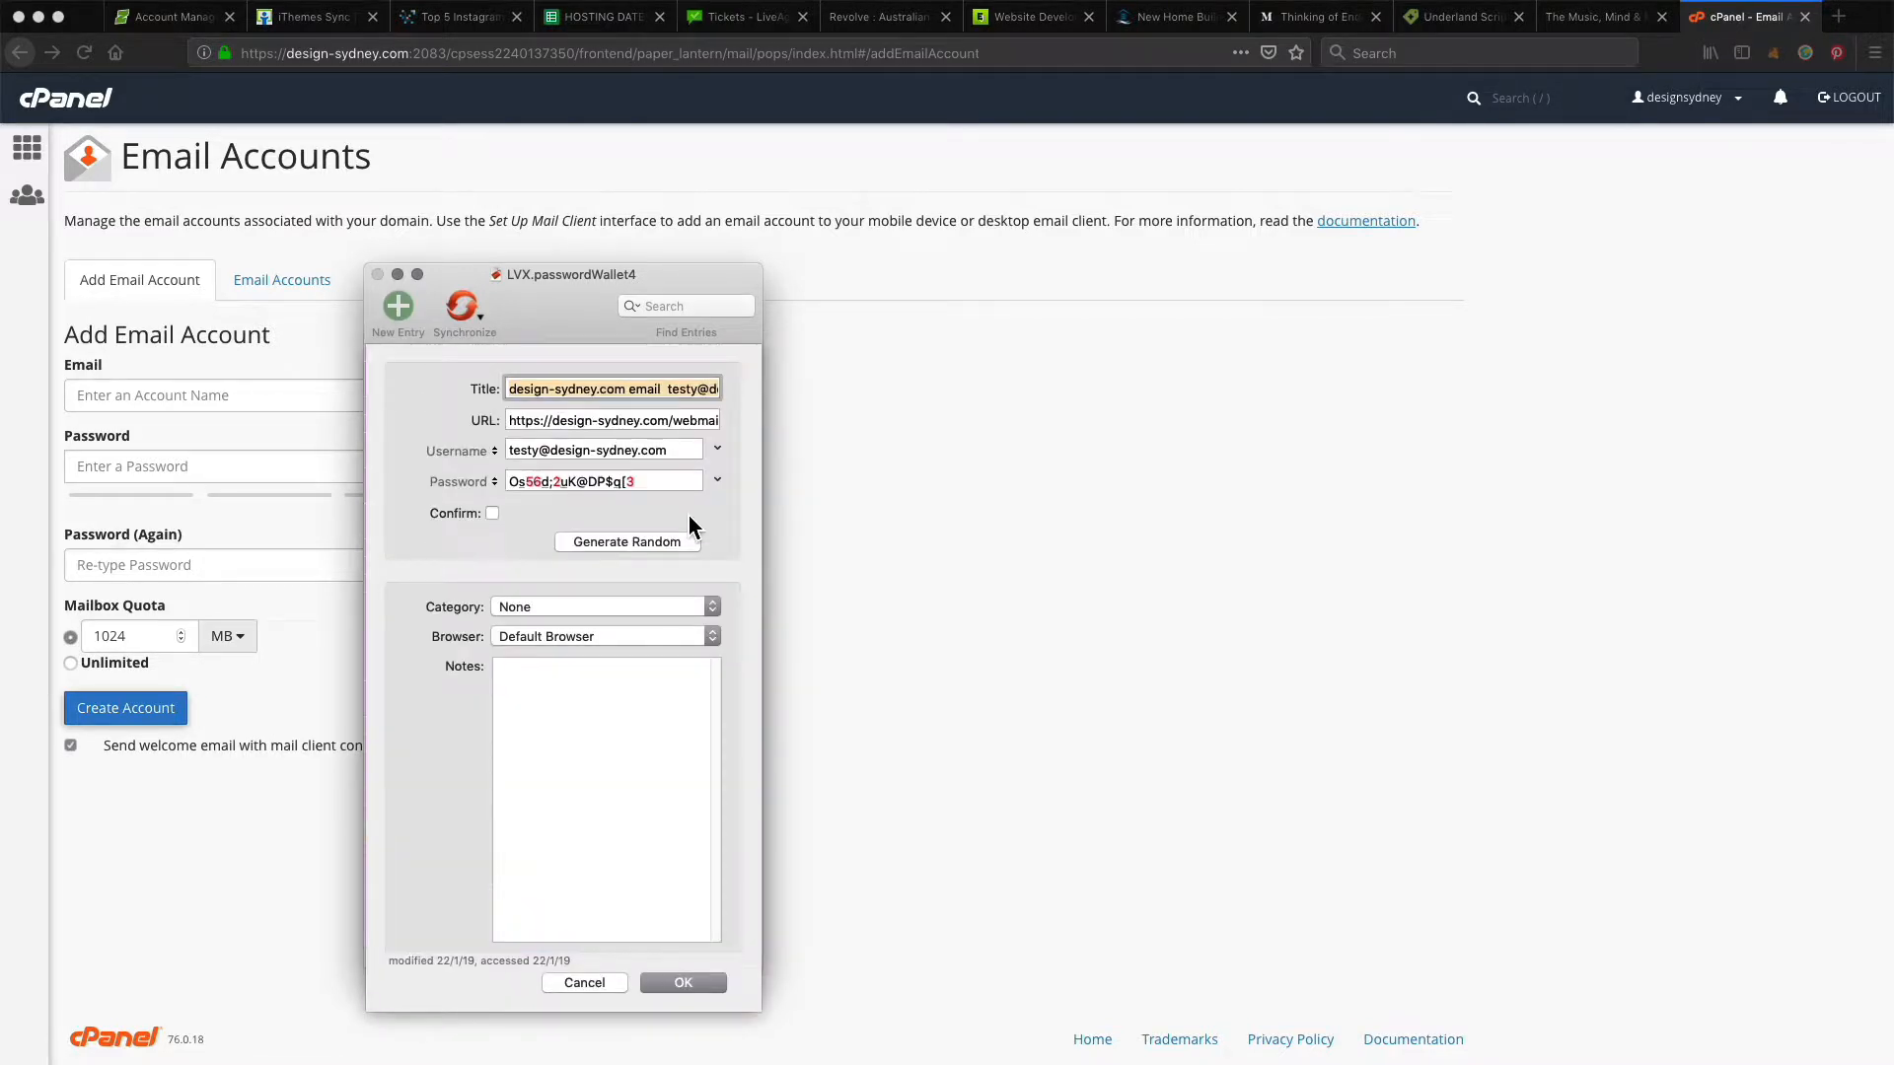
left_click(604, 983)
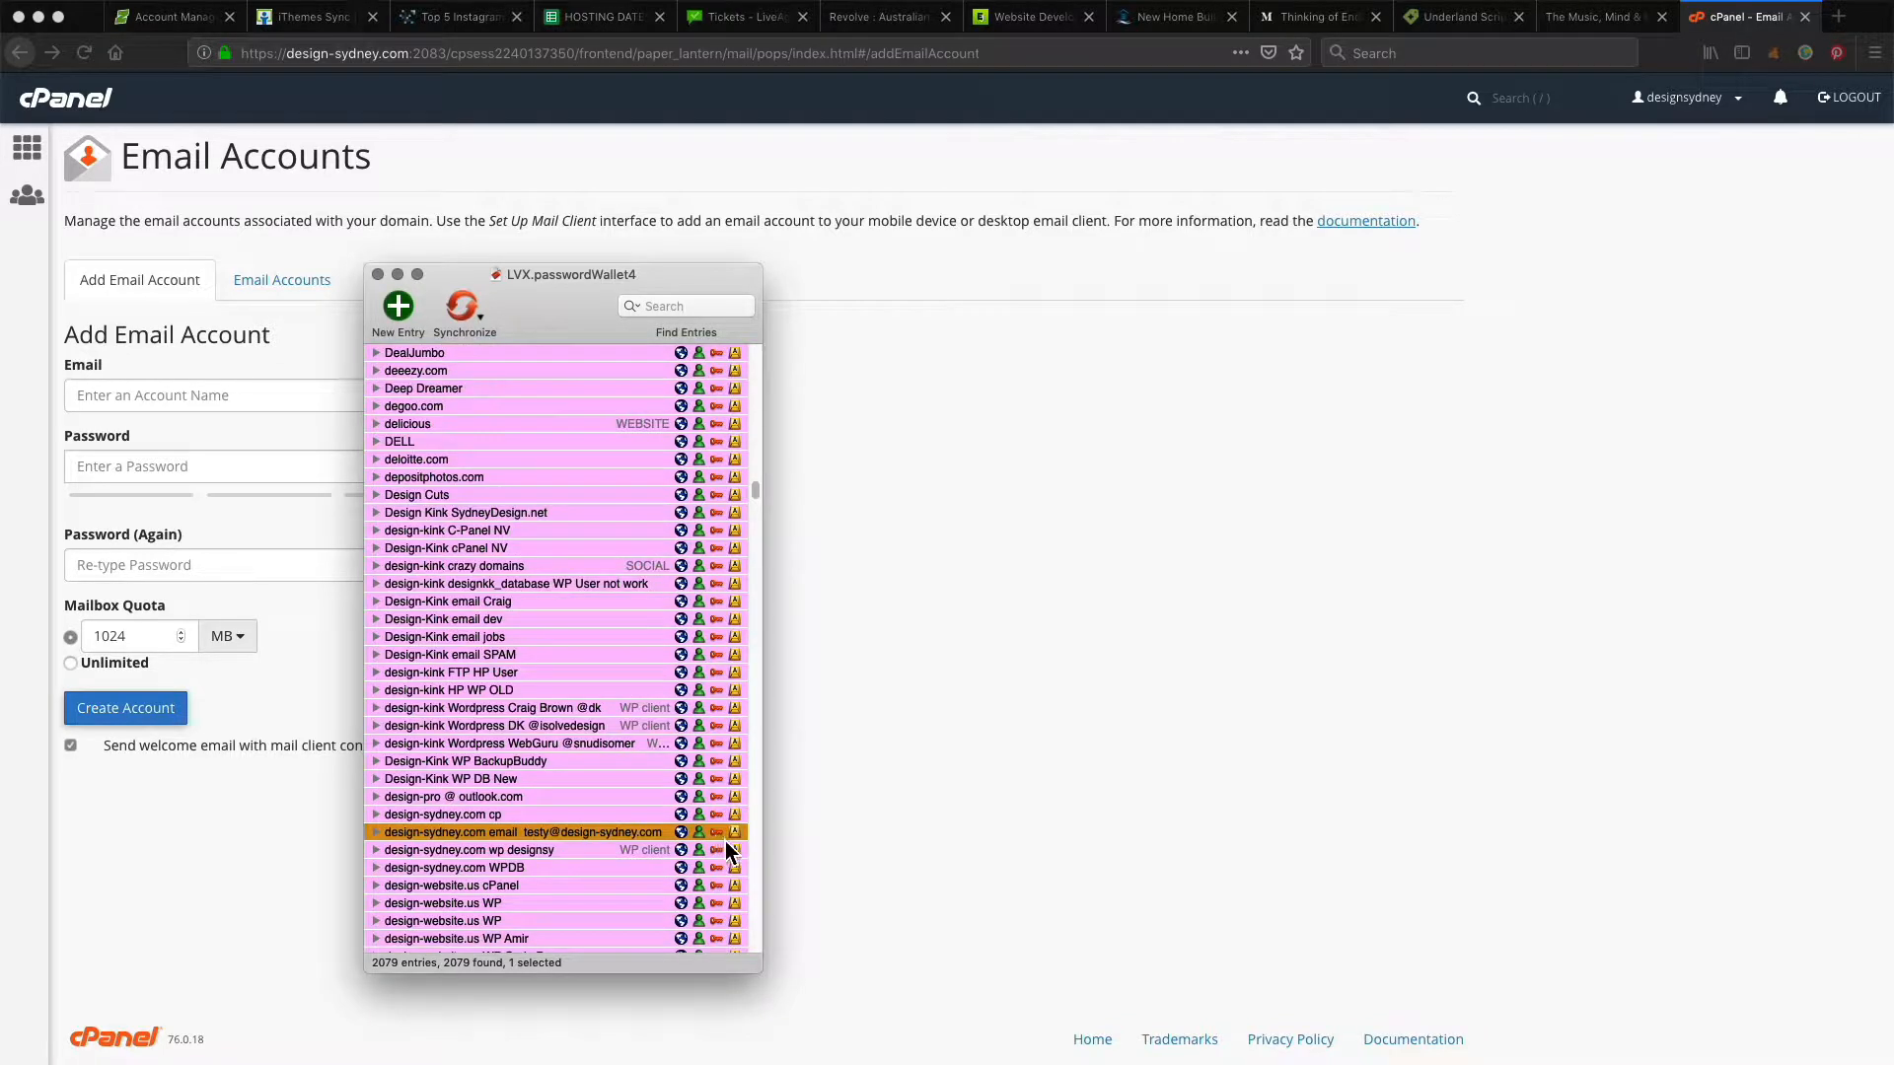
right_click(578, 835)
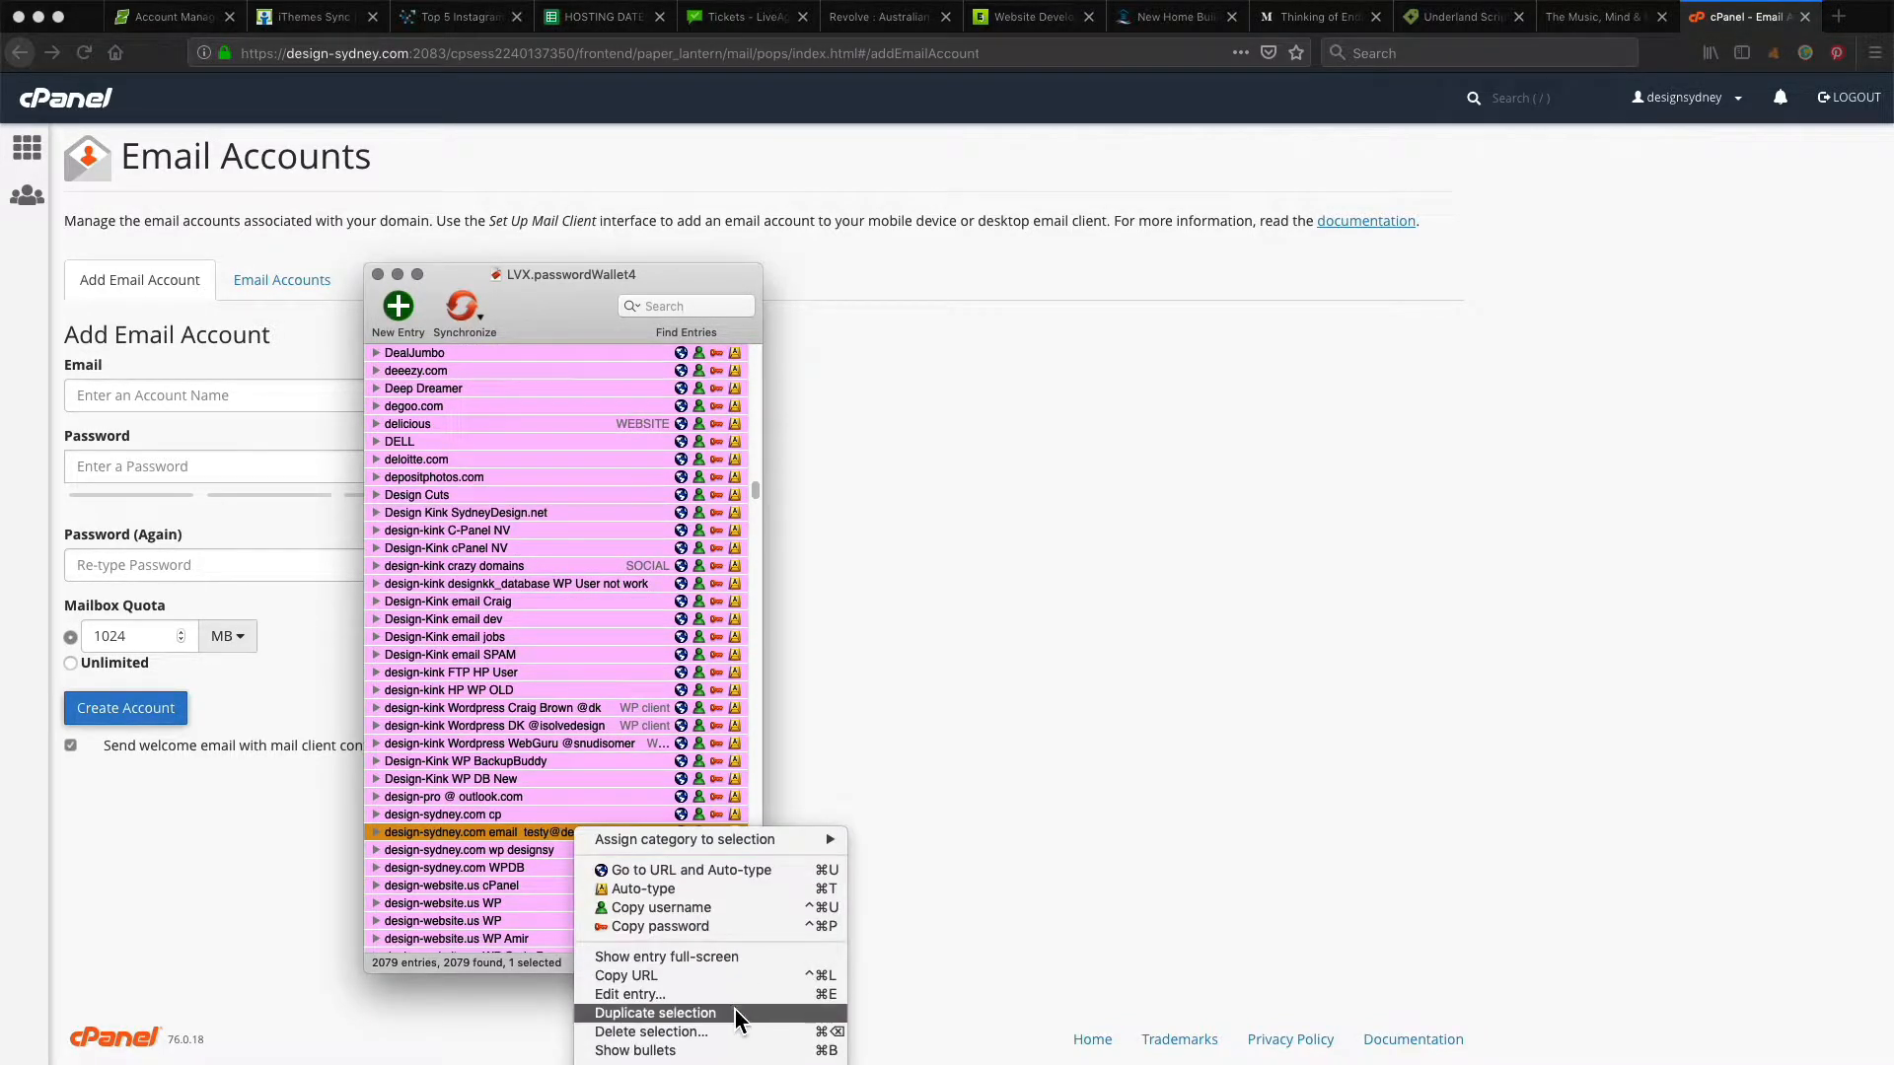
left_click(690, 1031)
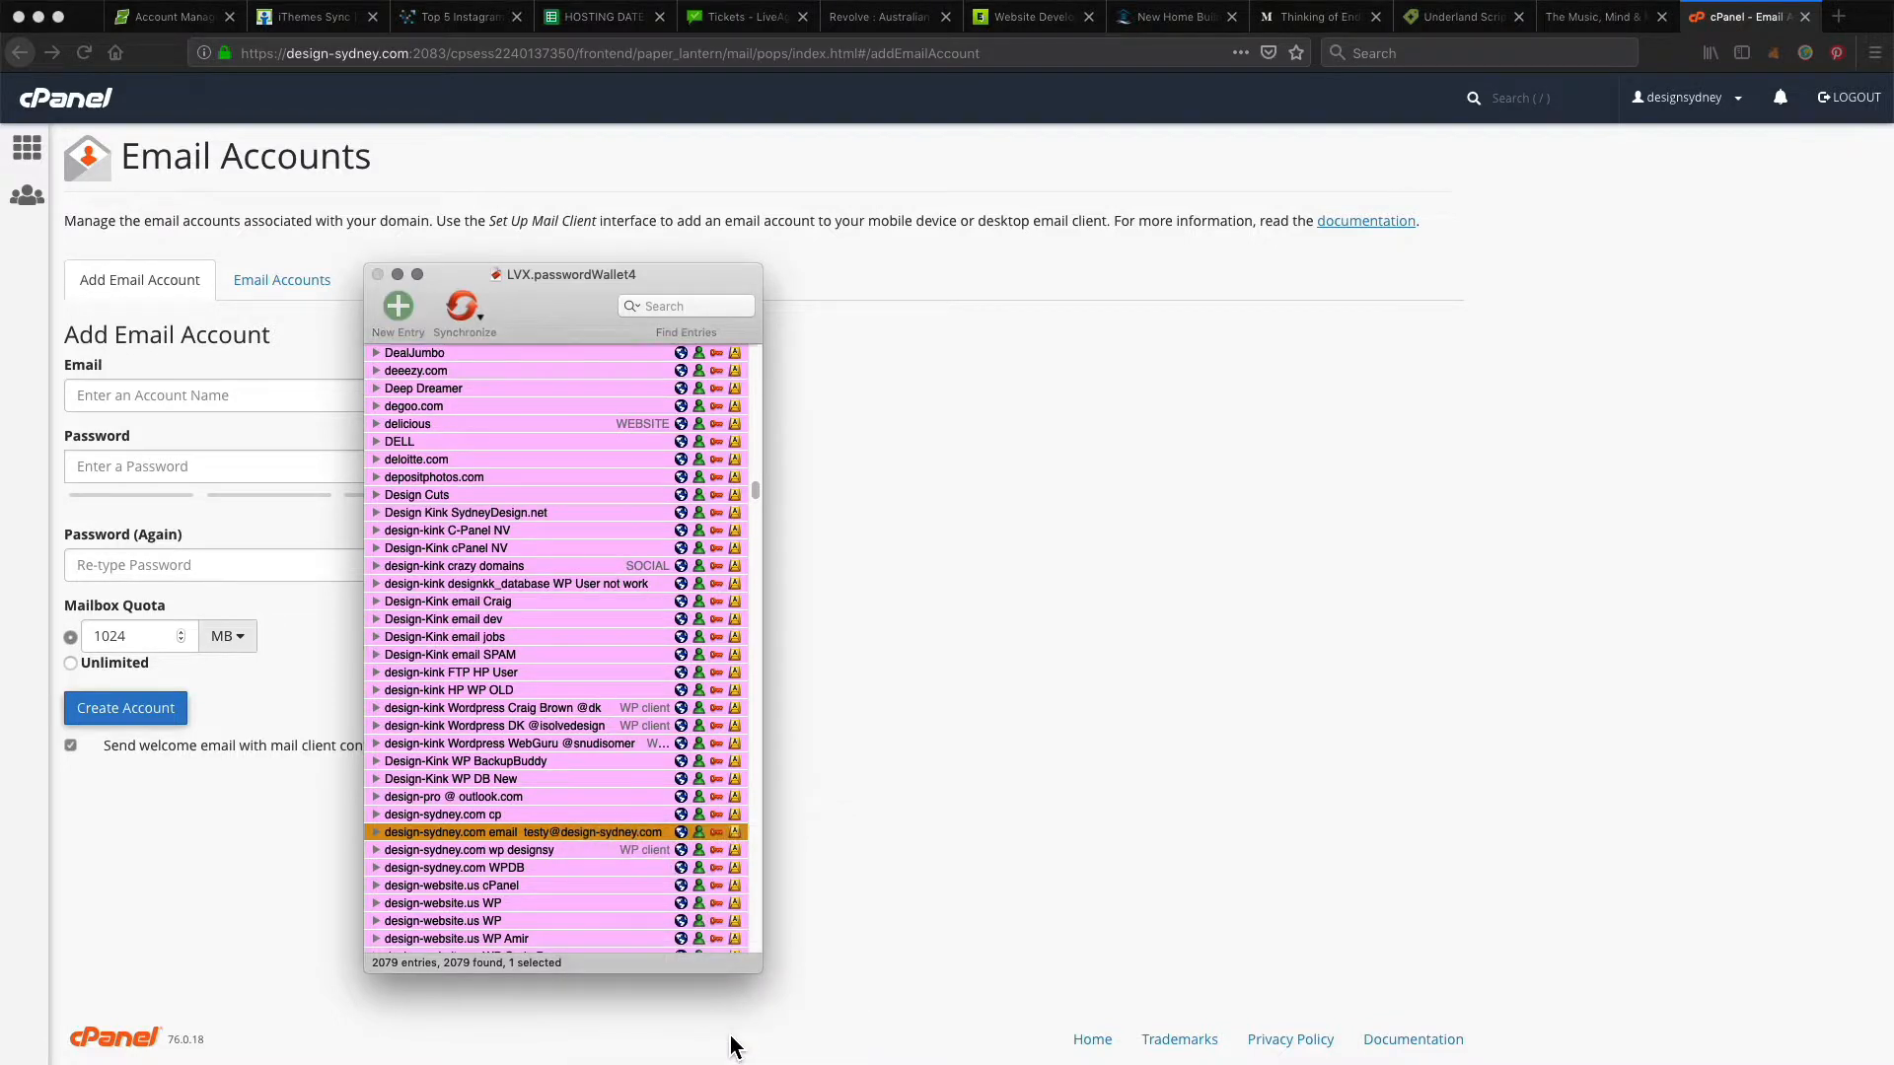
left_click(690, 449)
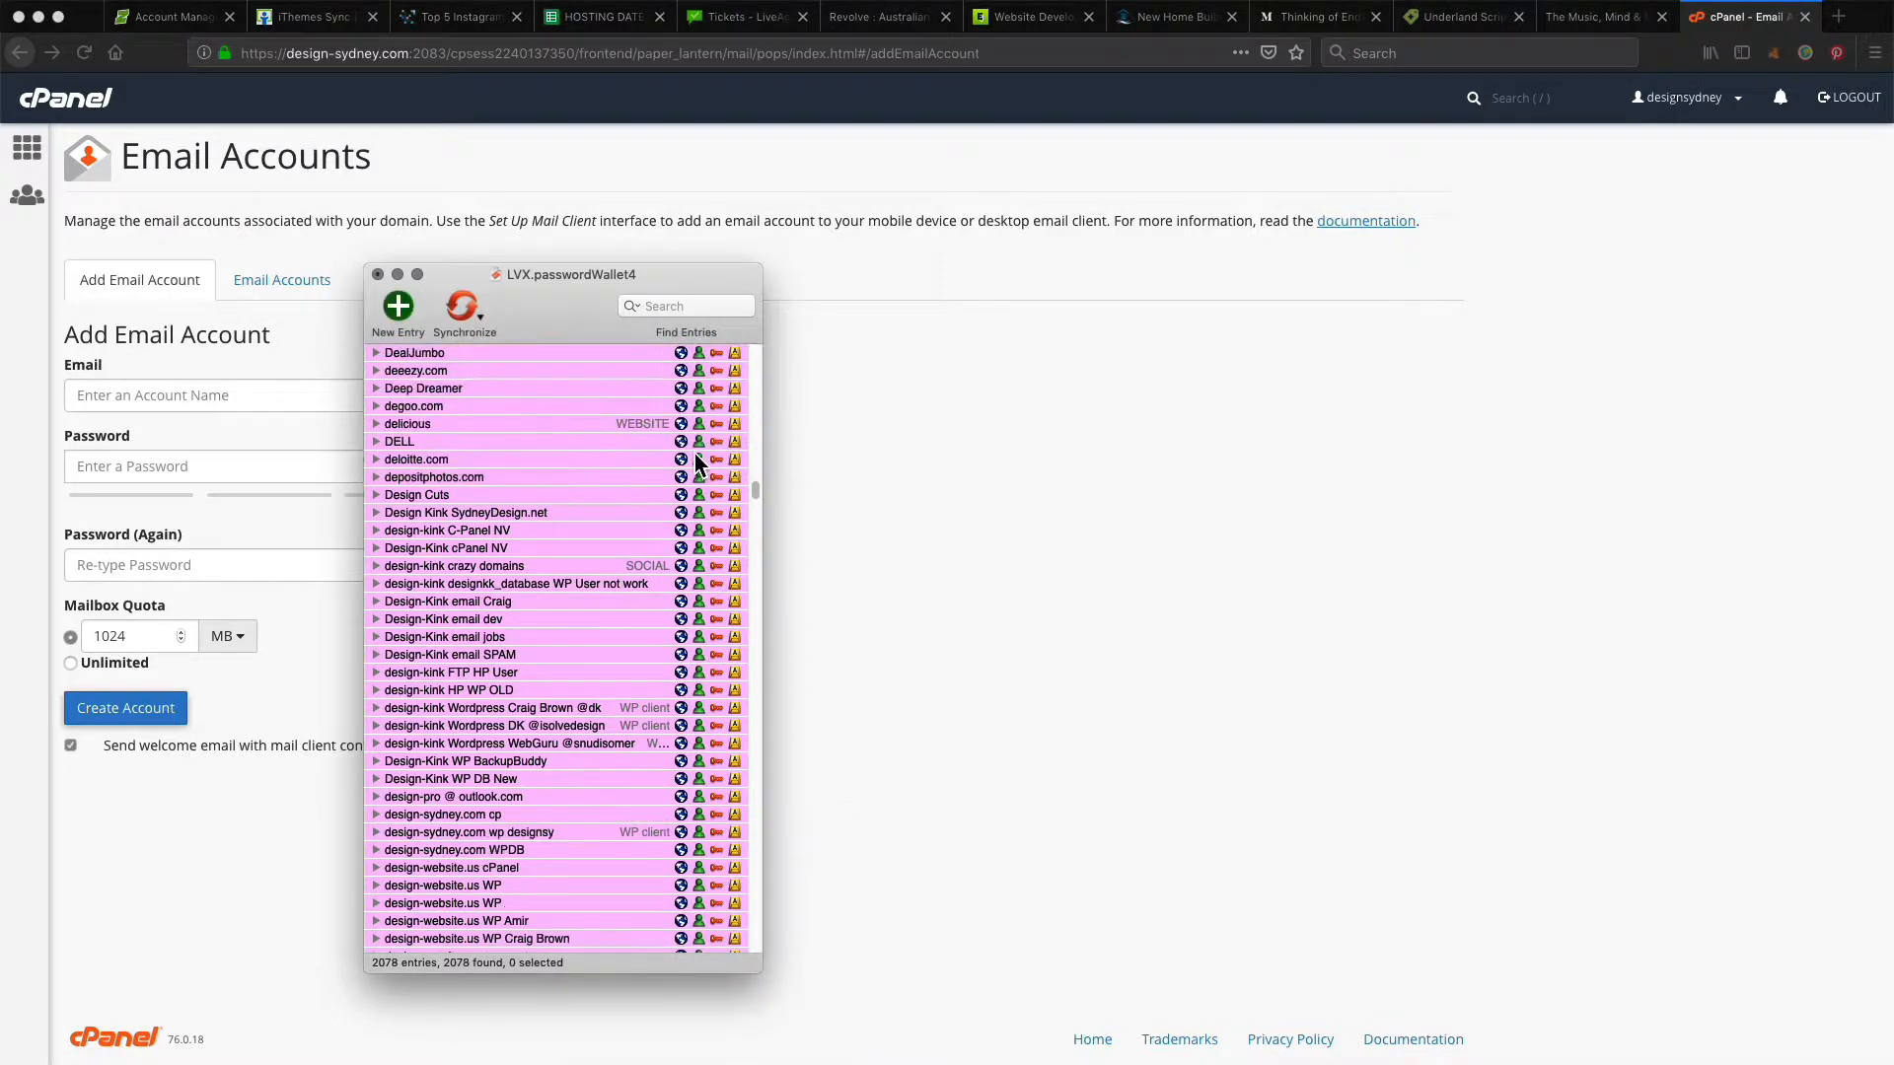
left_click(879, 485)
left_click(204, 402)
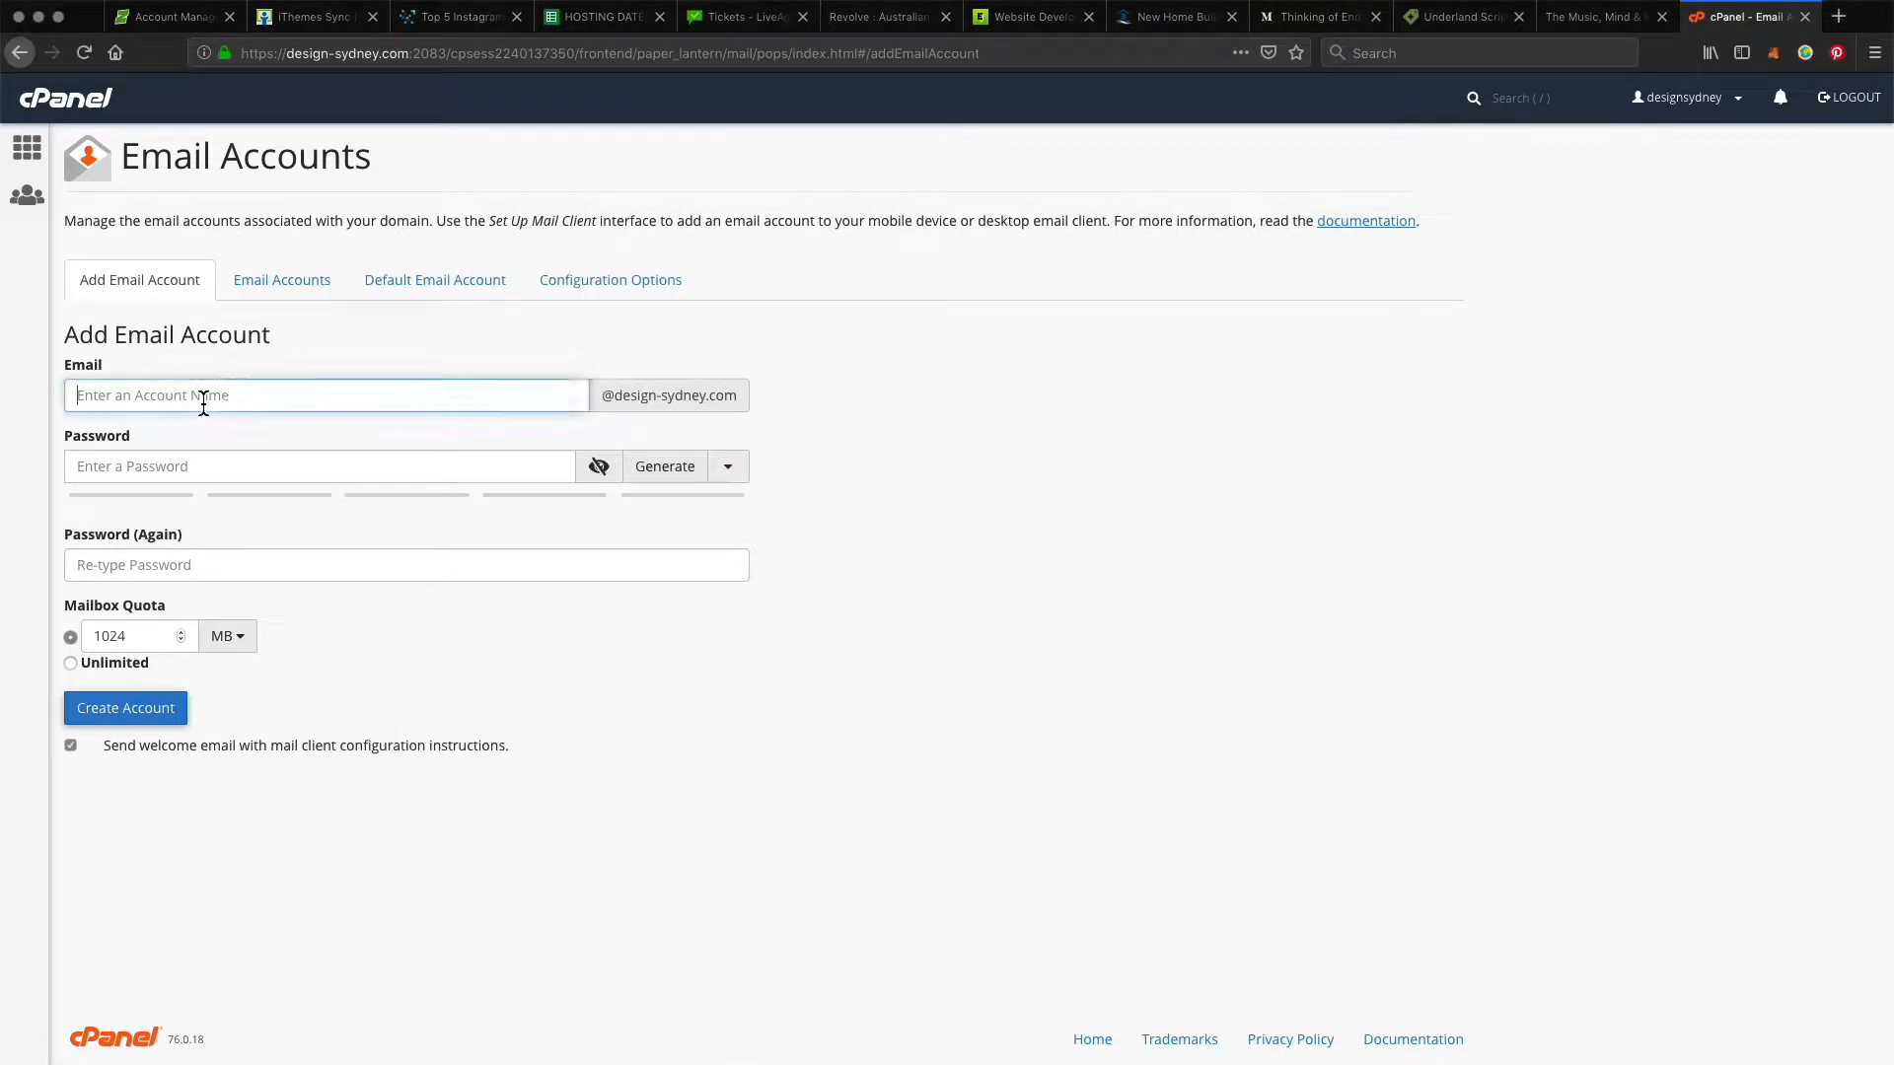
Step: Enter 'tester' as the new email name and generate a strong password, selecting it for copying
type("te")
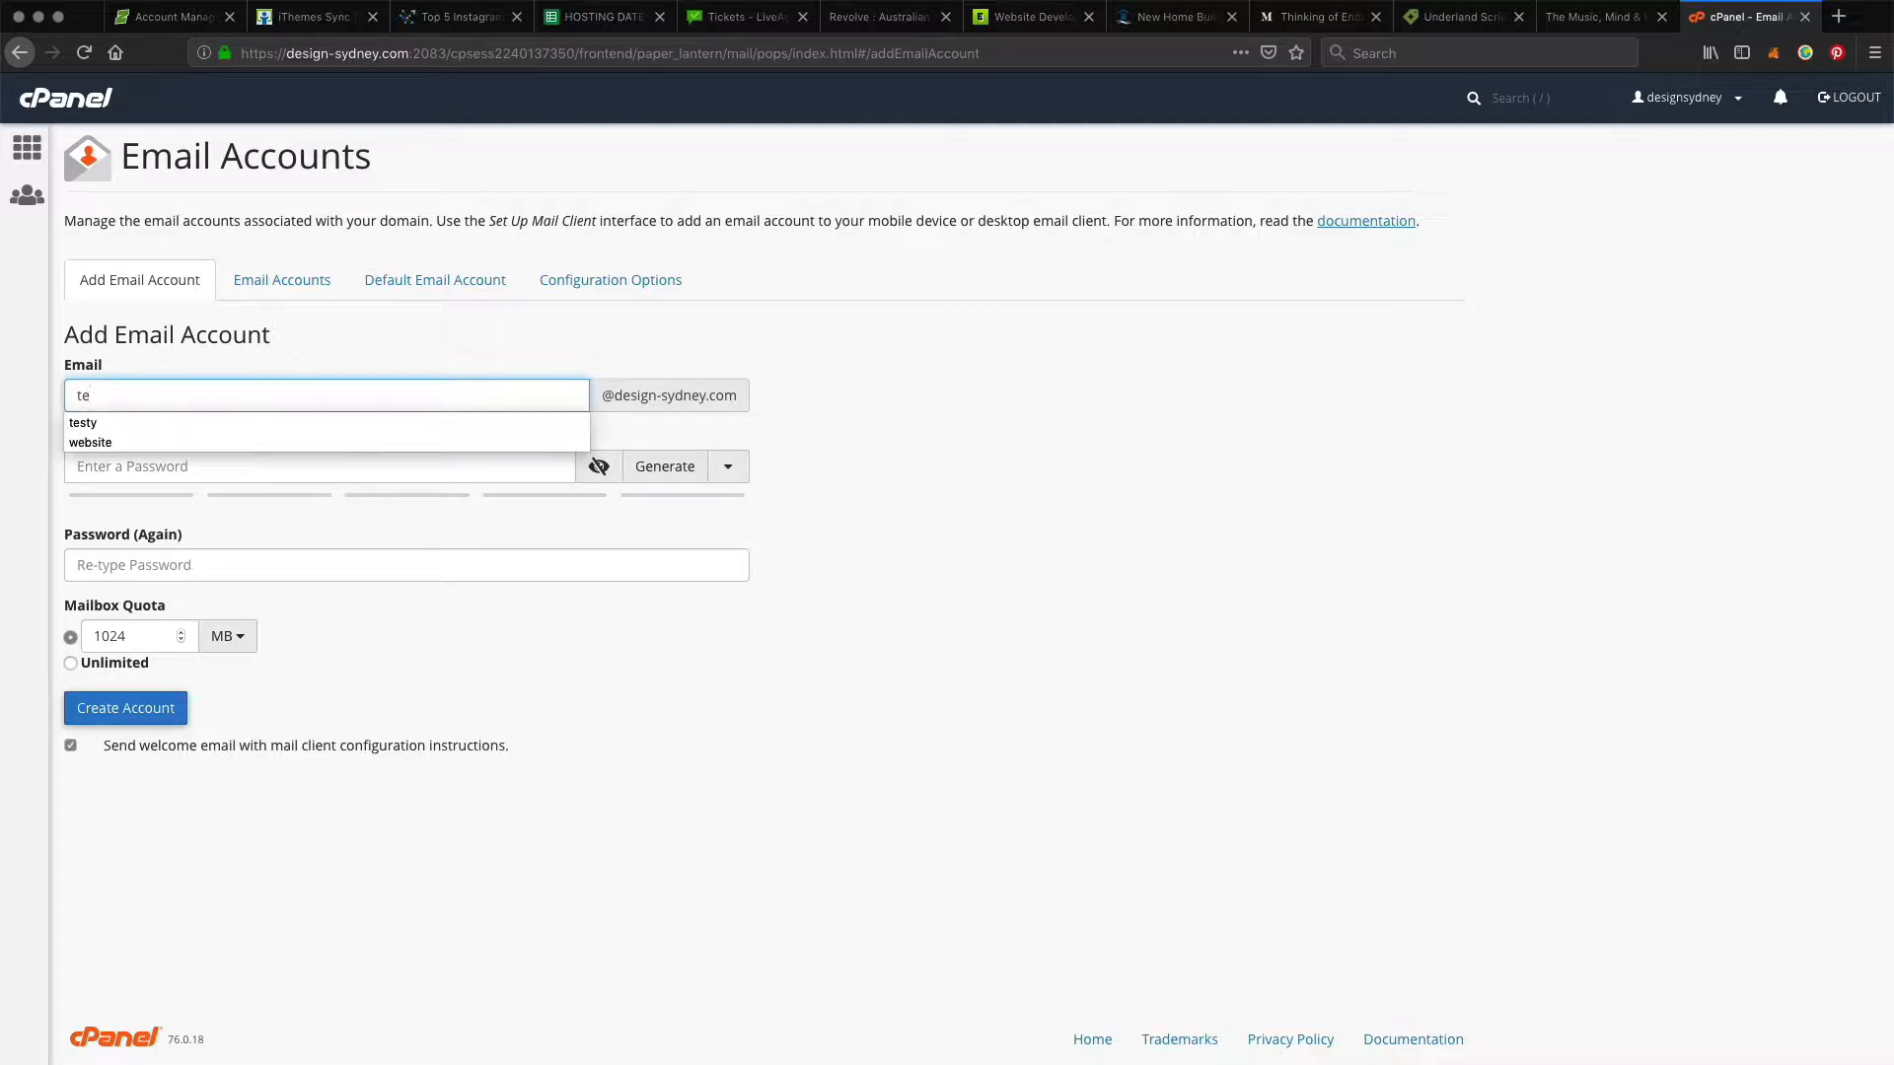
type("ster")
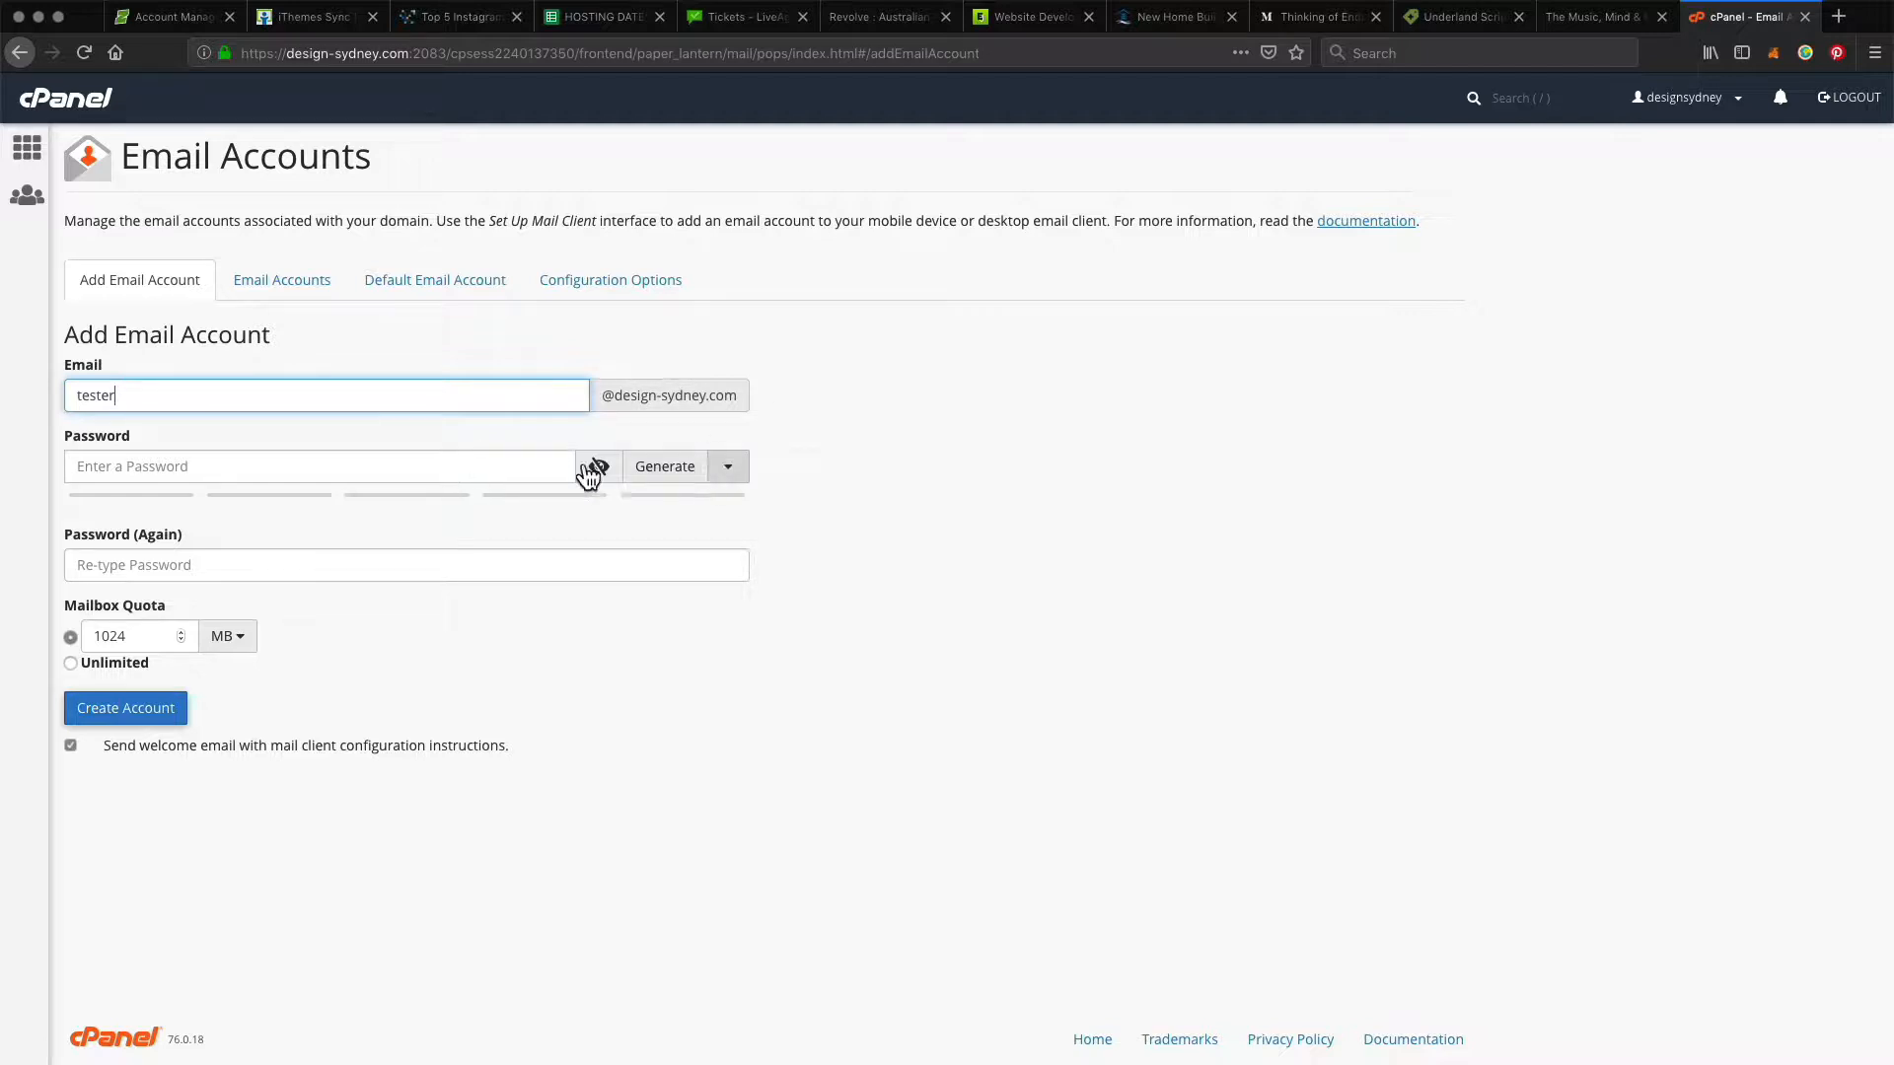
left_click(467, 465)
left_click(667, 466)
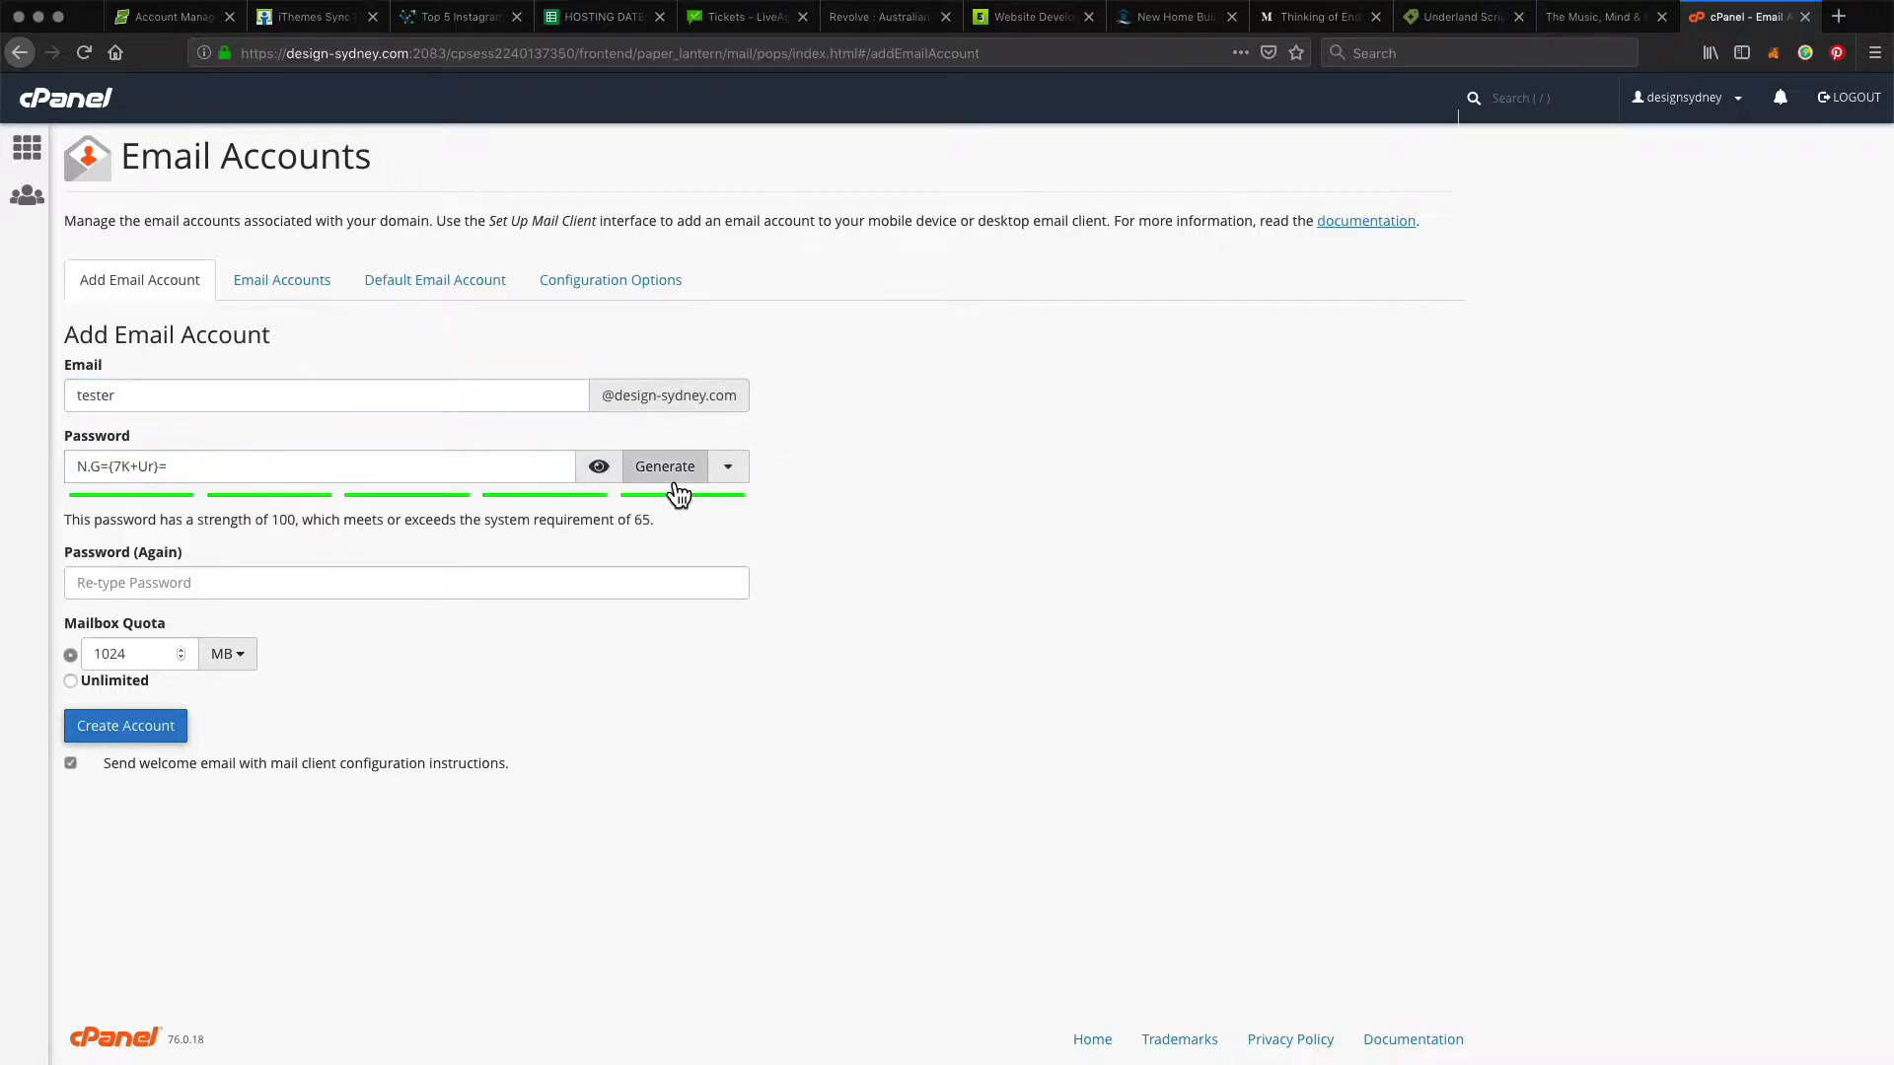
triple_click(262, 474)
key("super+c")
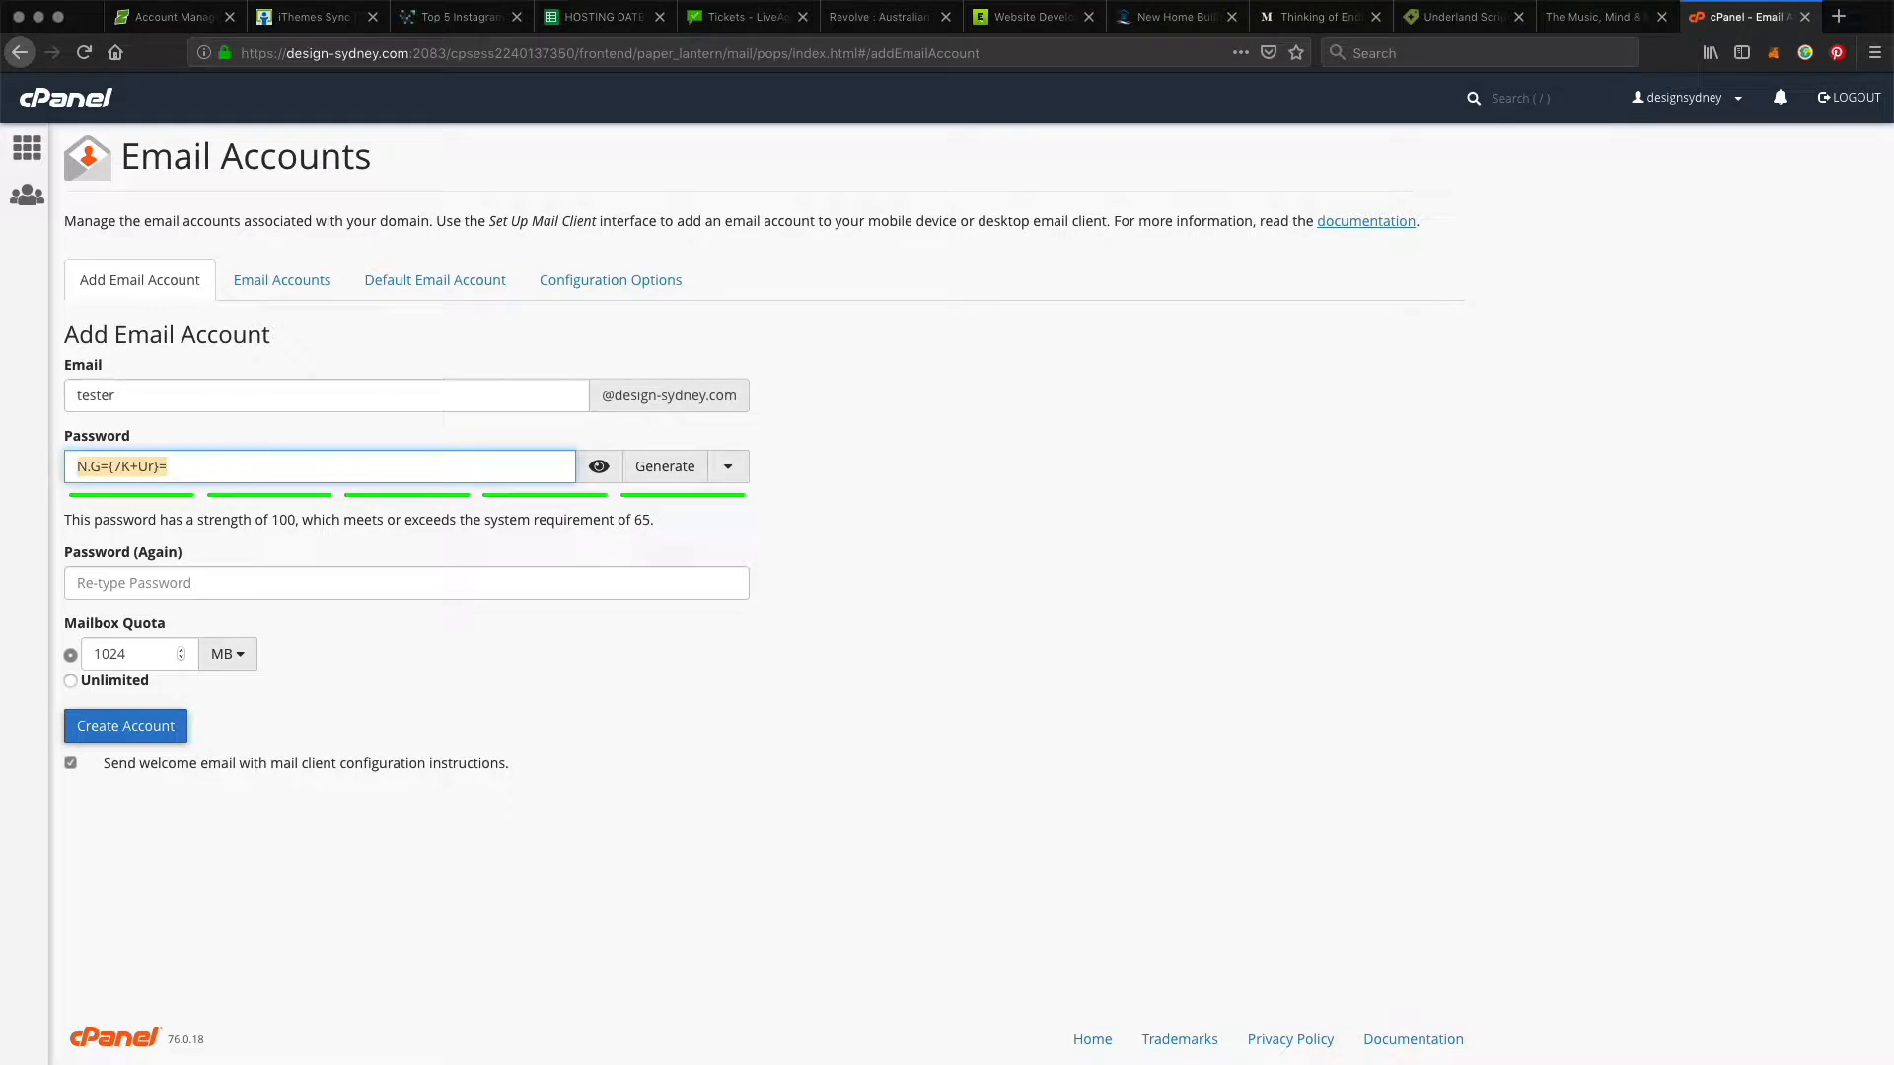
key("super+Tab")
left_click(398, 307)
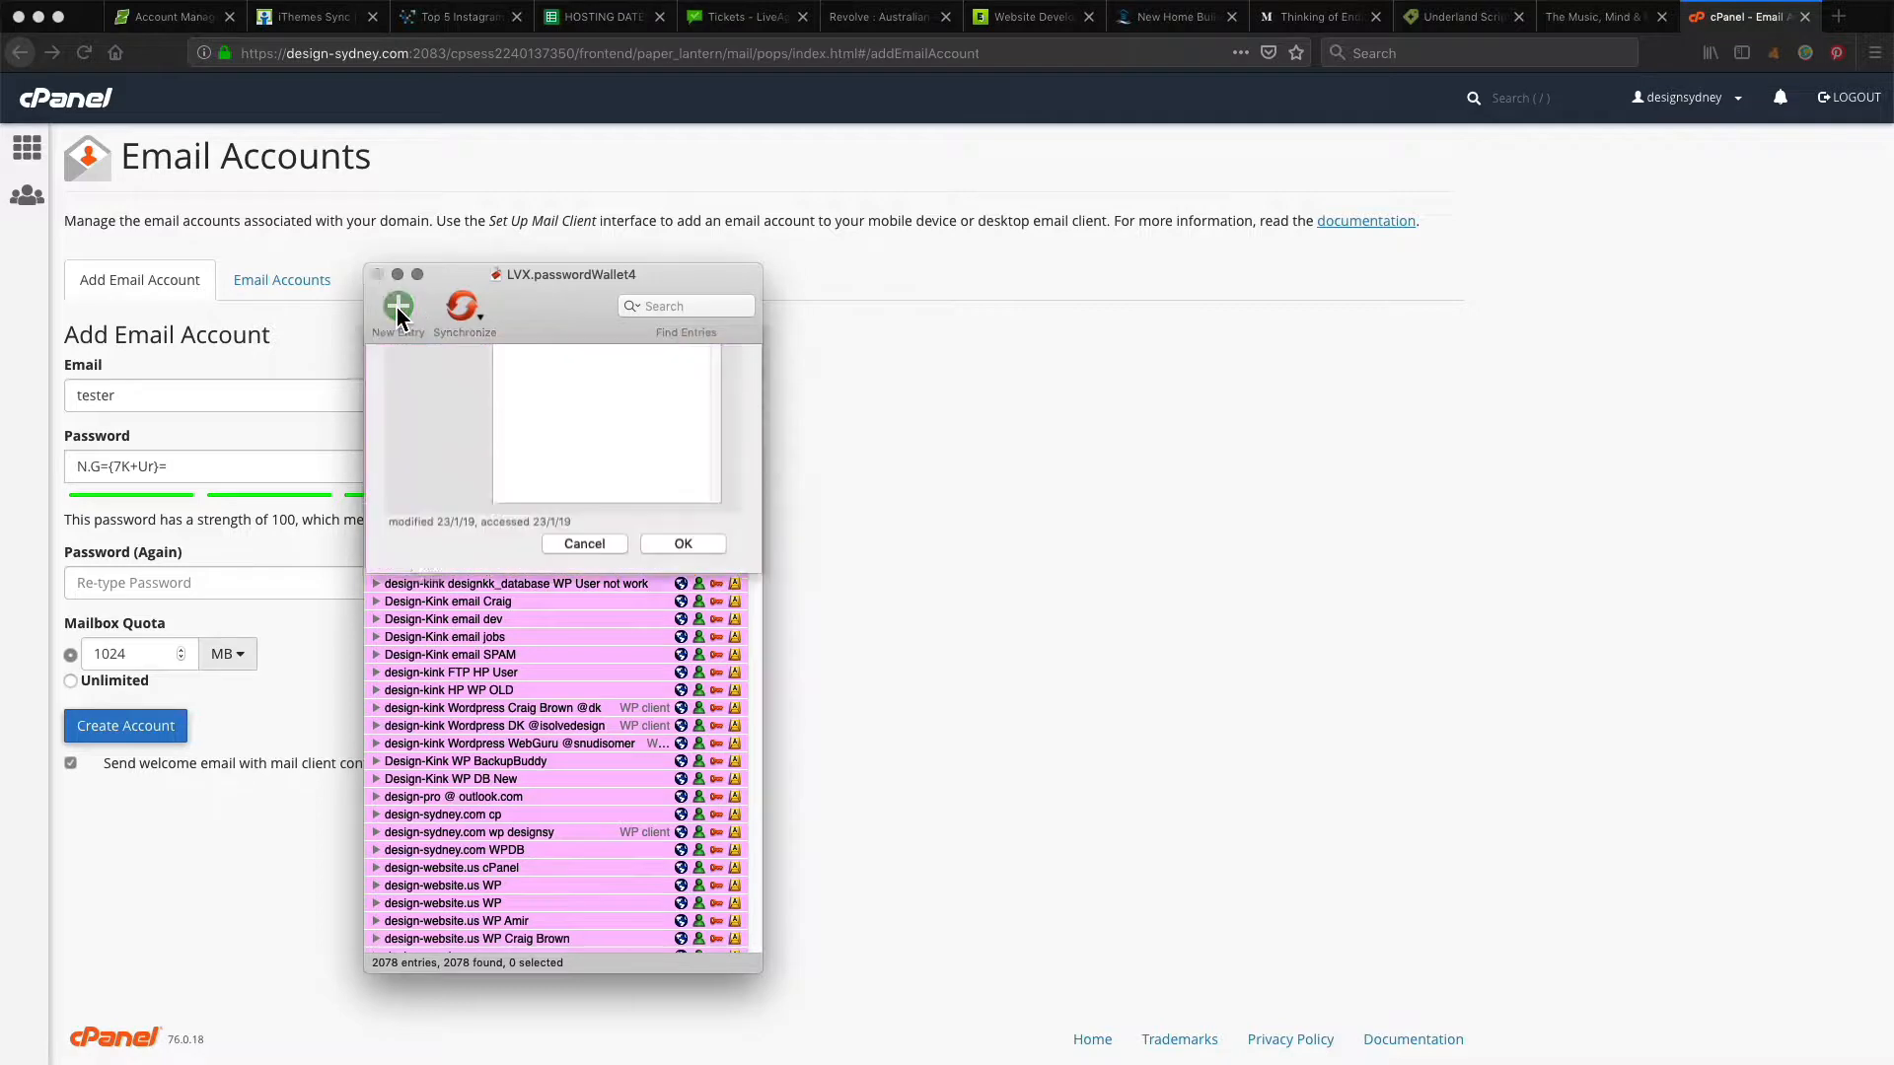
Step: In a new wallet entry, combine a random password with the cPanel password and copy the result
left_click(535, 481)
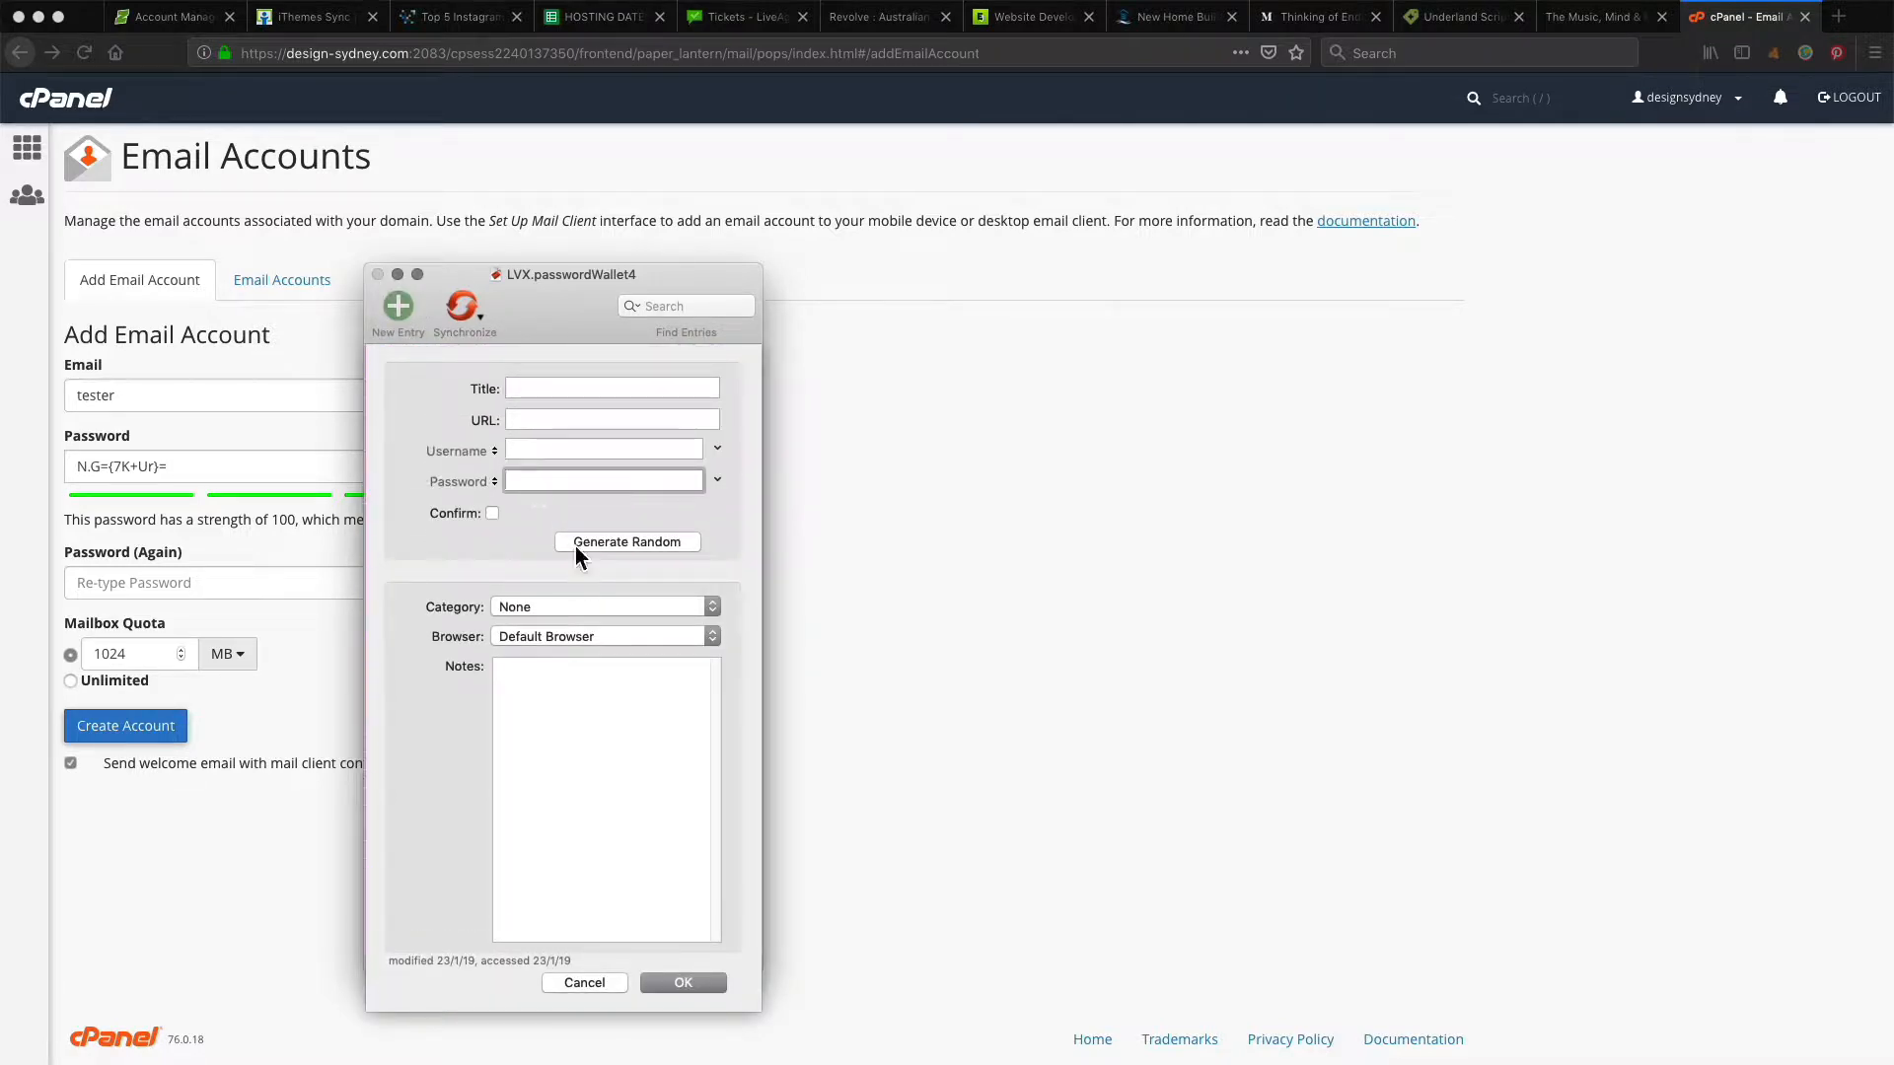
left_click(646, 542)
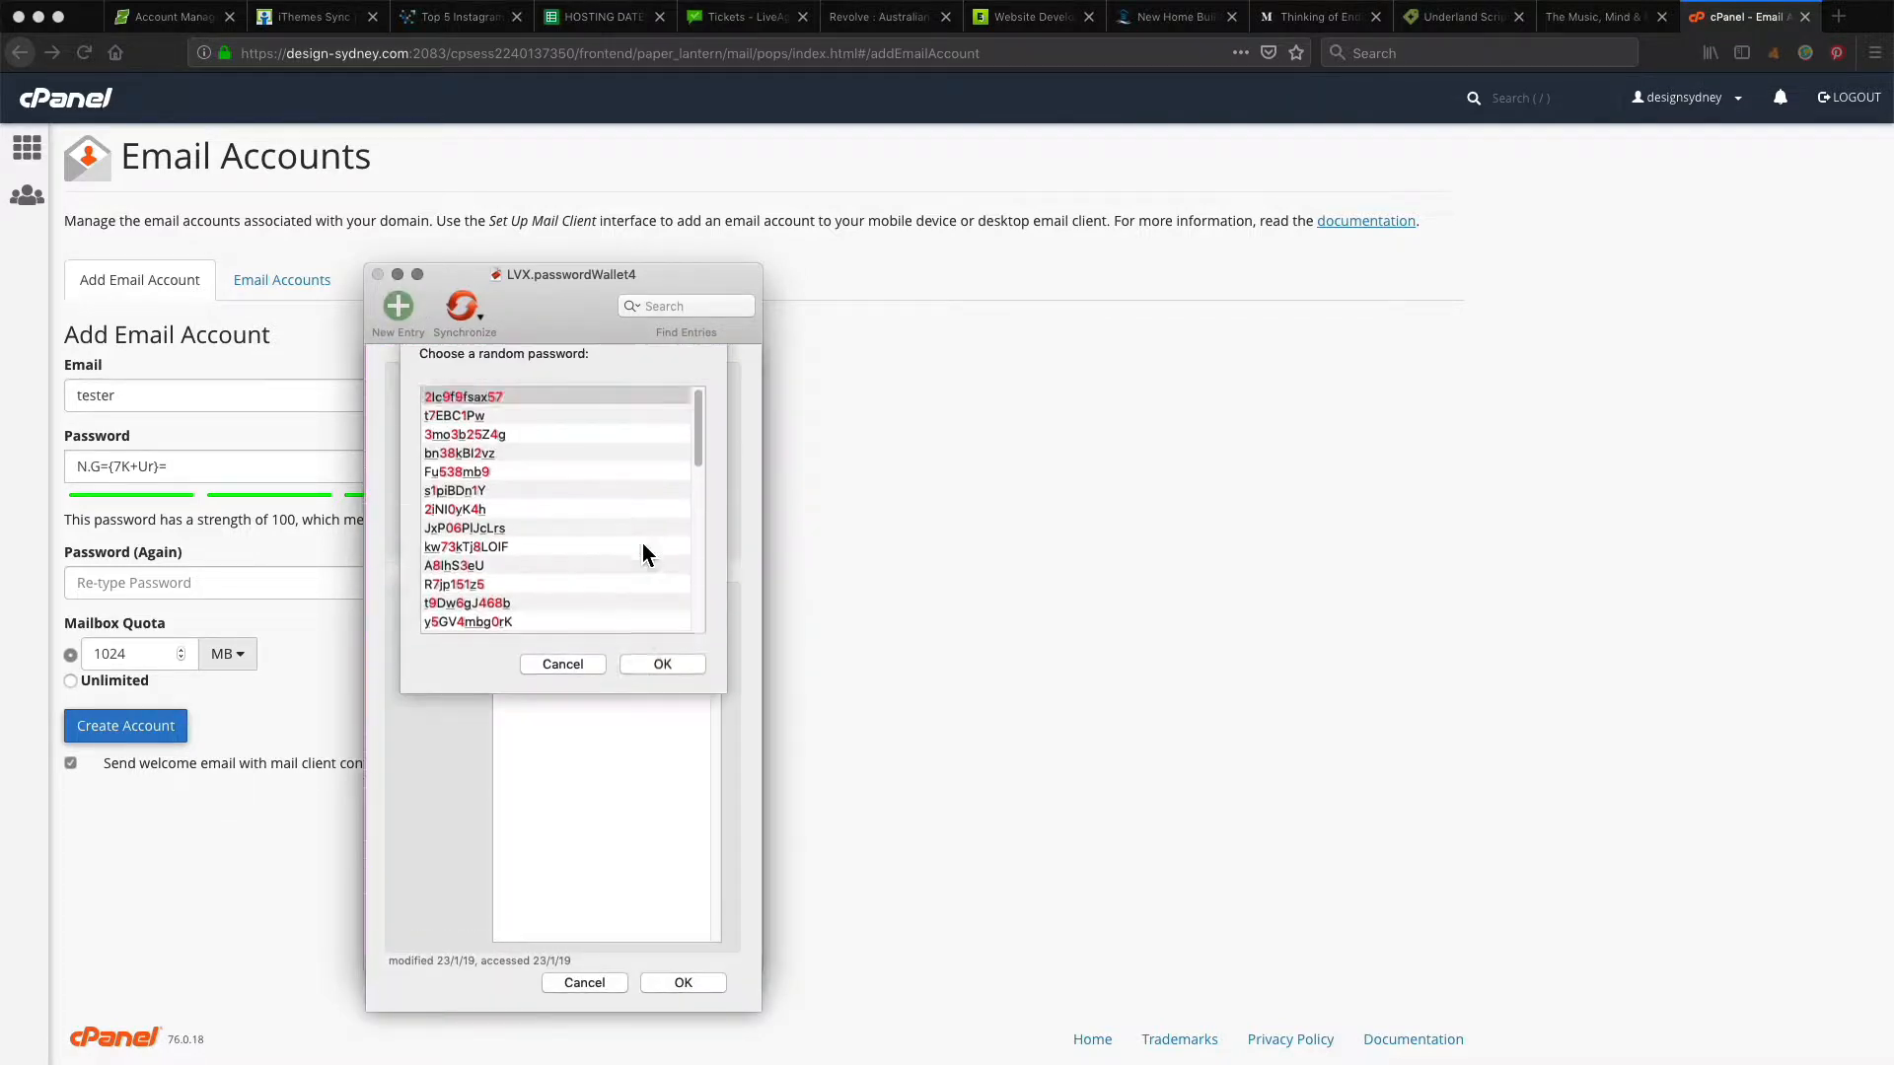
double_click(522, 605)
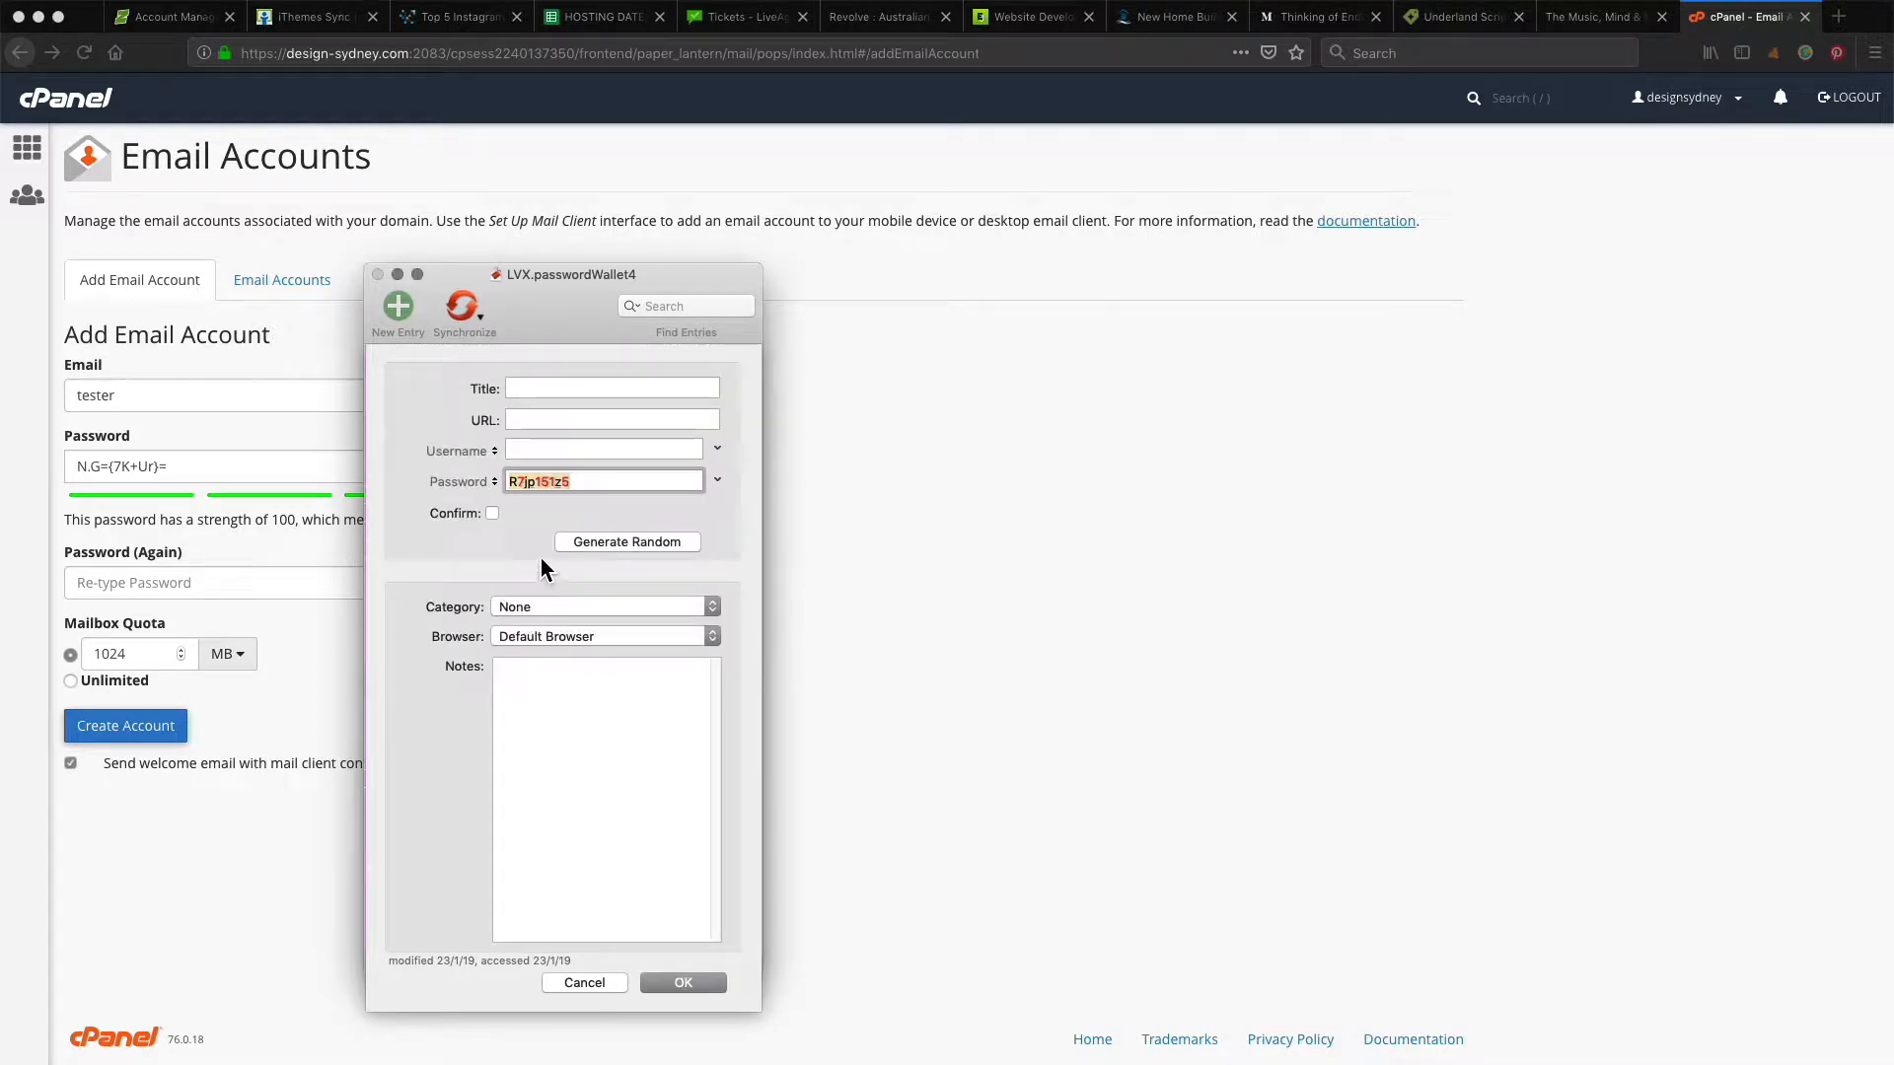
left_click(556, 481)
key("super+v")
key("super+a")
key("Left")
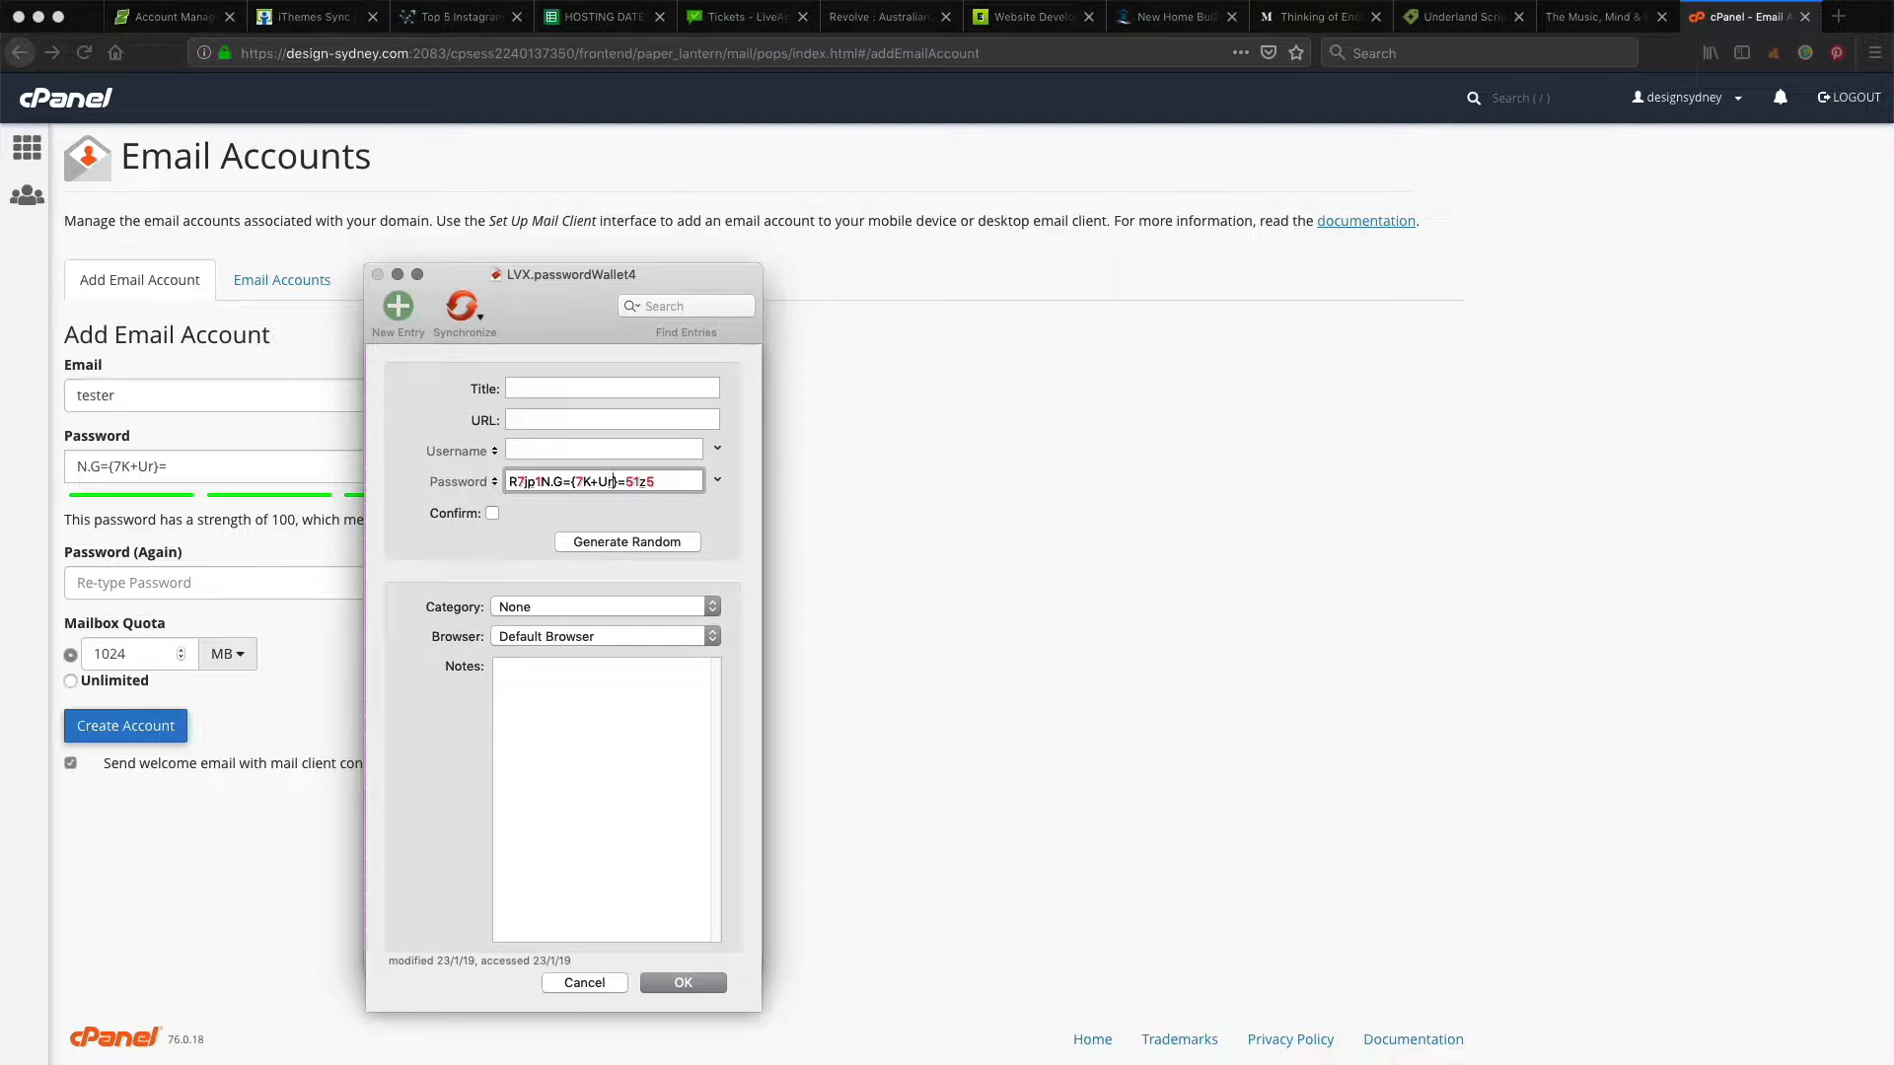
double_click(685, 483)
key("BackSpace")
key("super+a")
key("super+c")
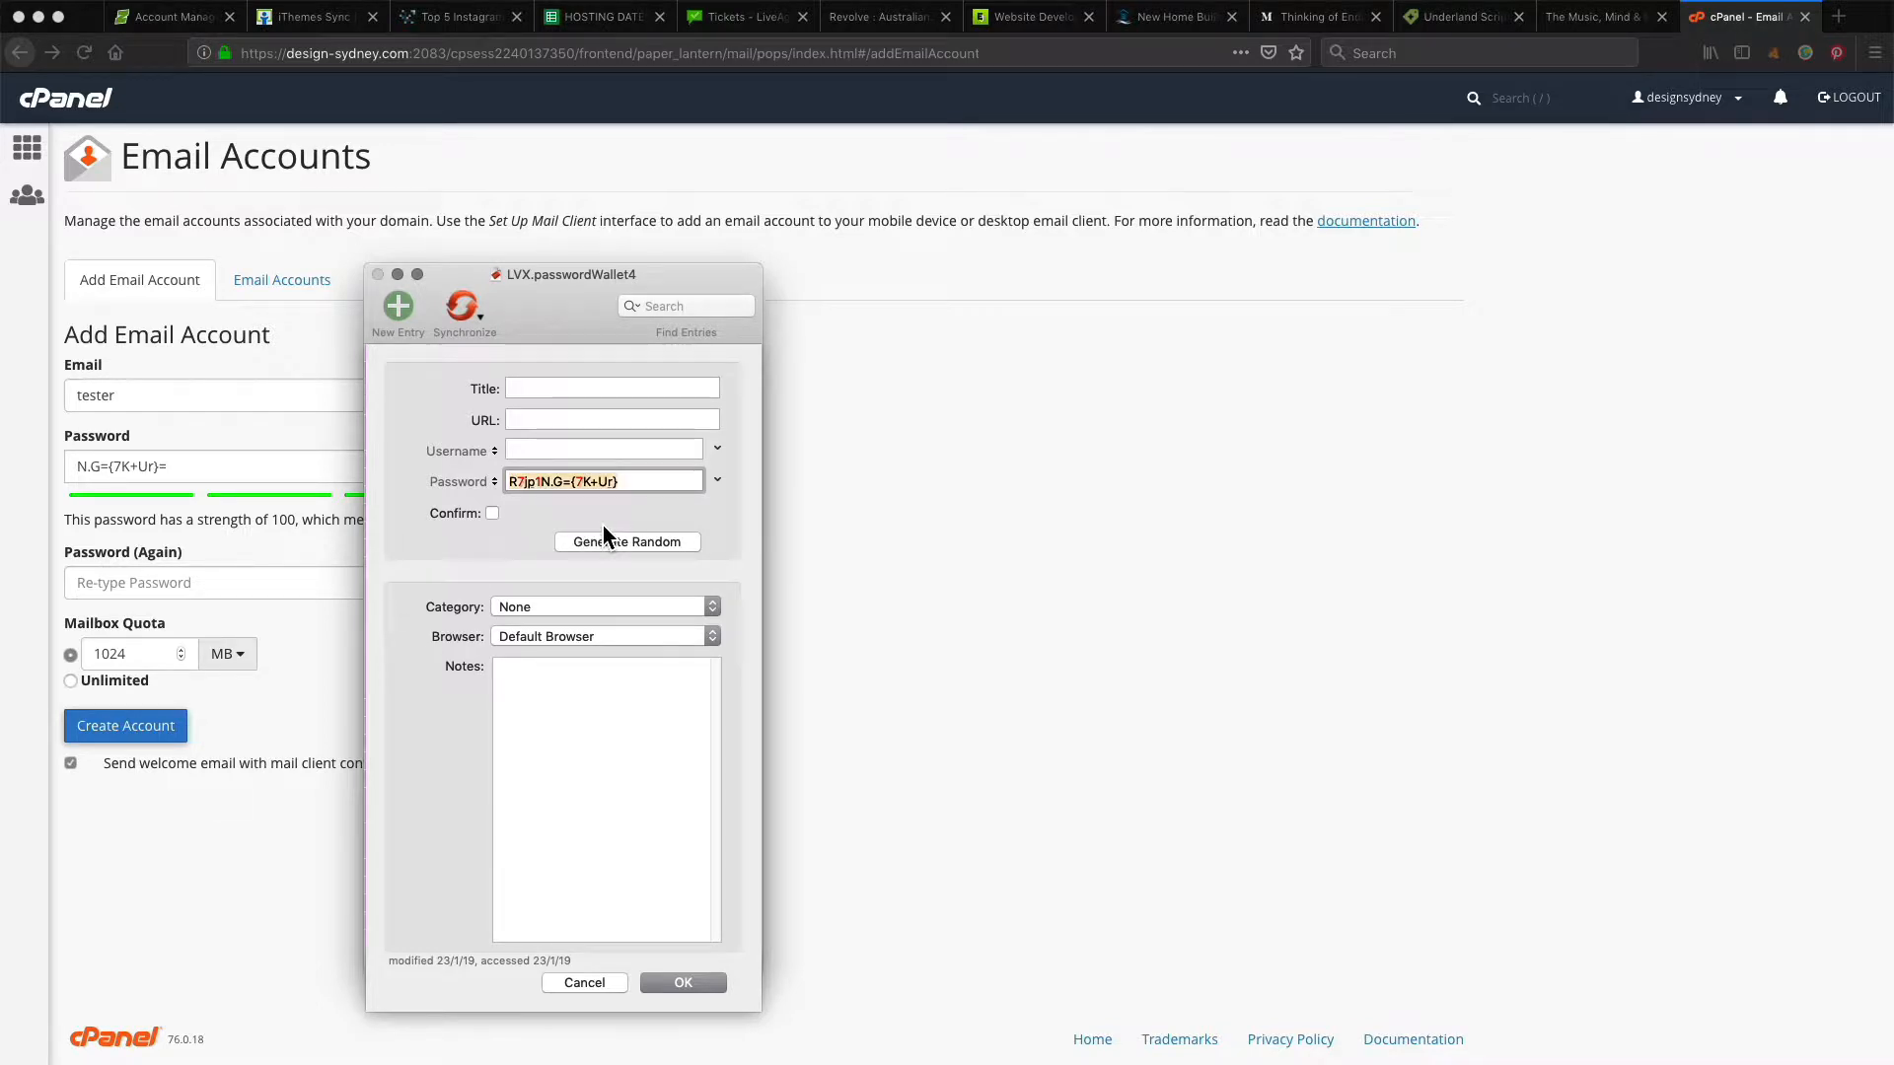
left_click_drag(543, 273, 0, 273)
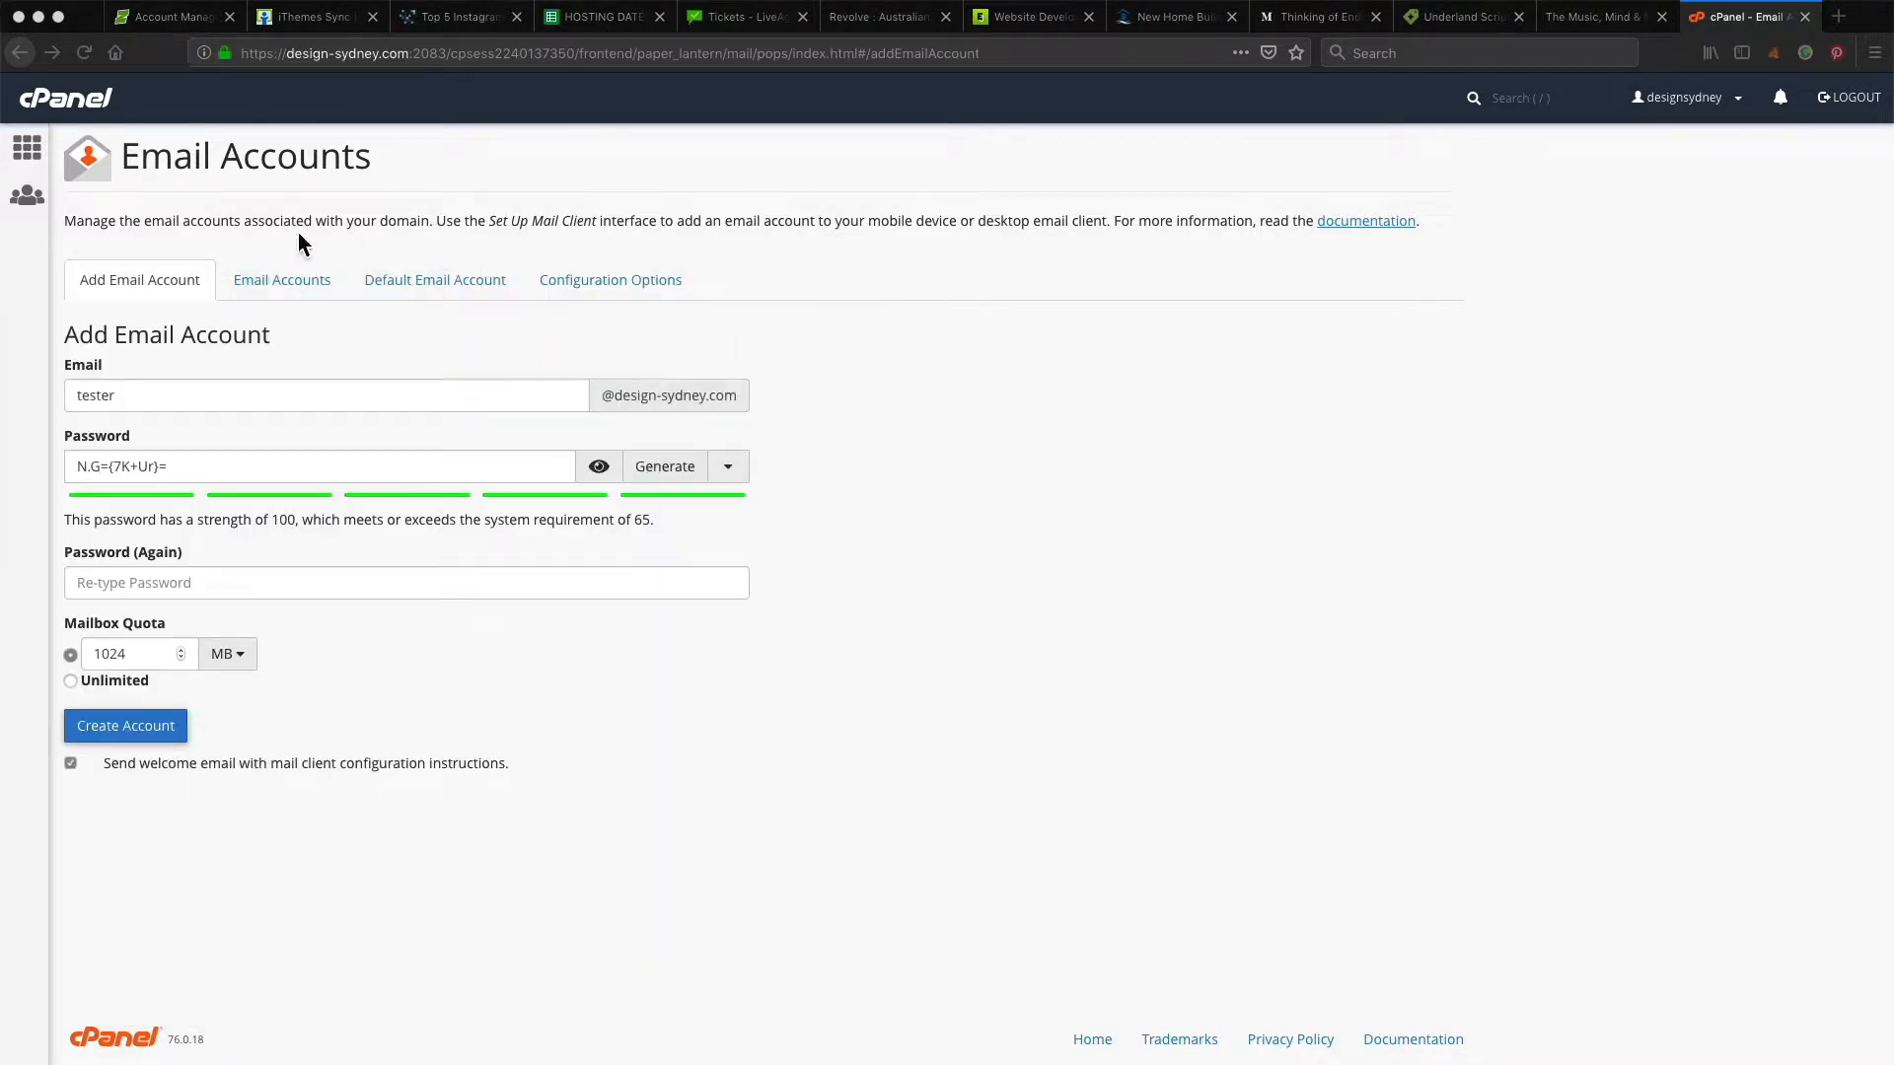
Step: Paste the combined password into the account form, choose Unlimited quota and create the tester mailbox
left_click(212, 469)
key("super+a")
key("super+v")
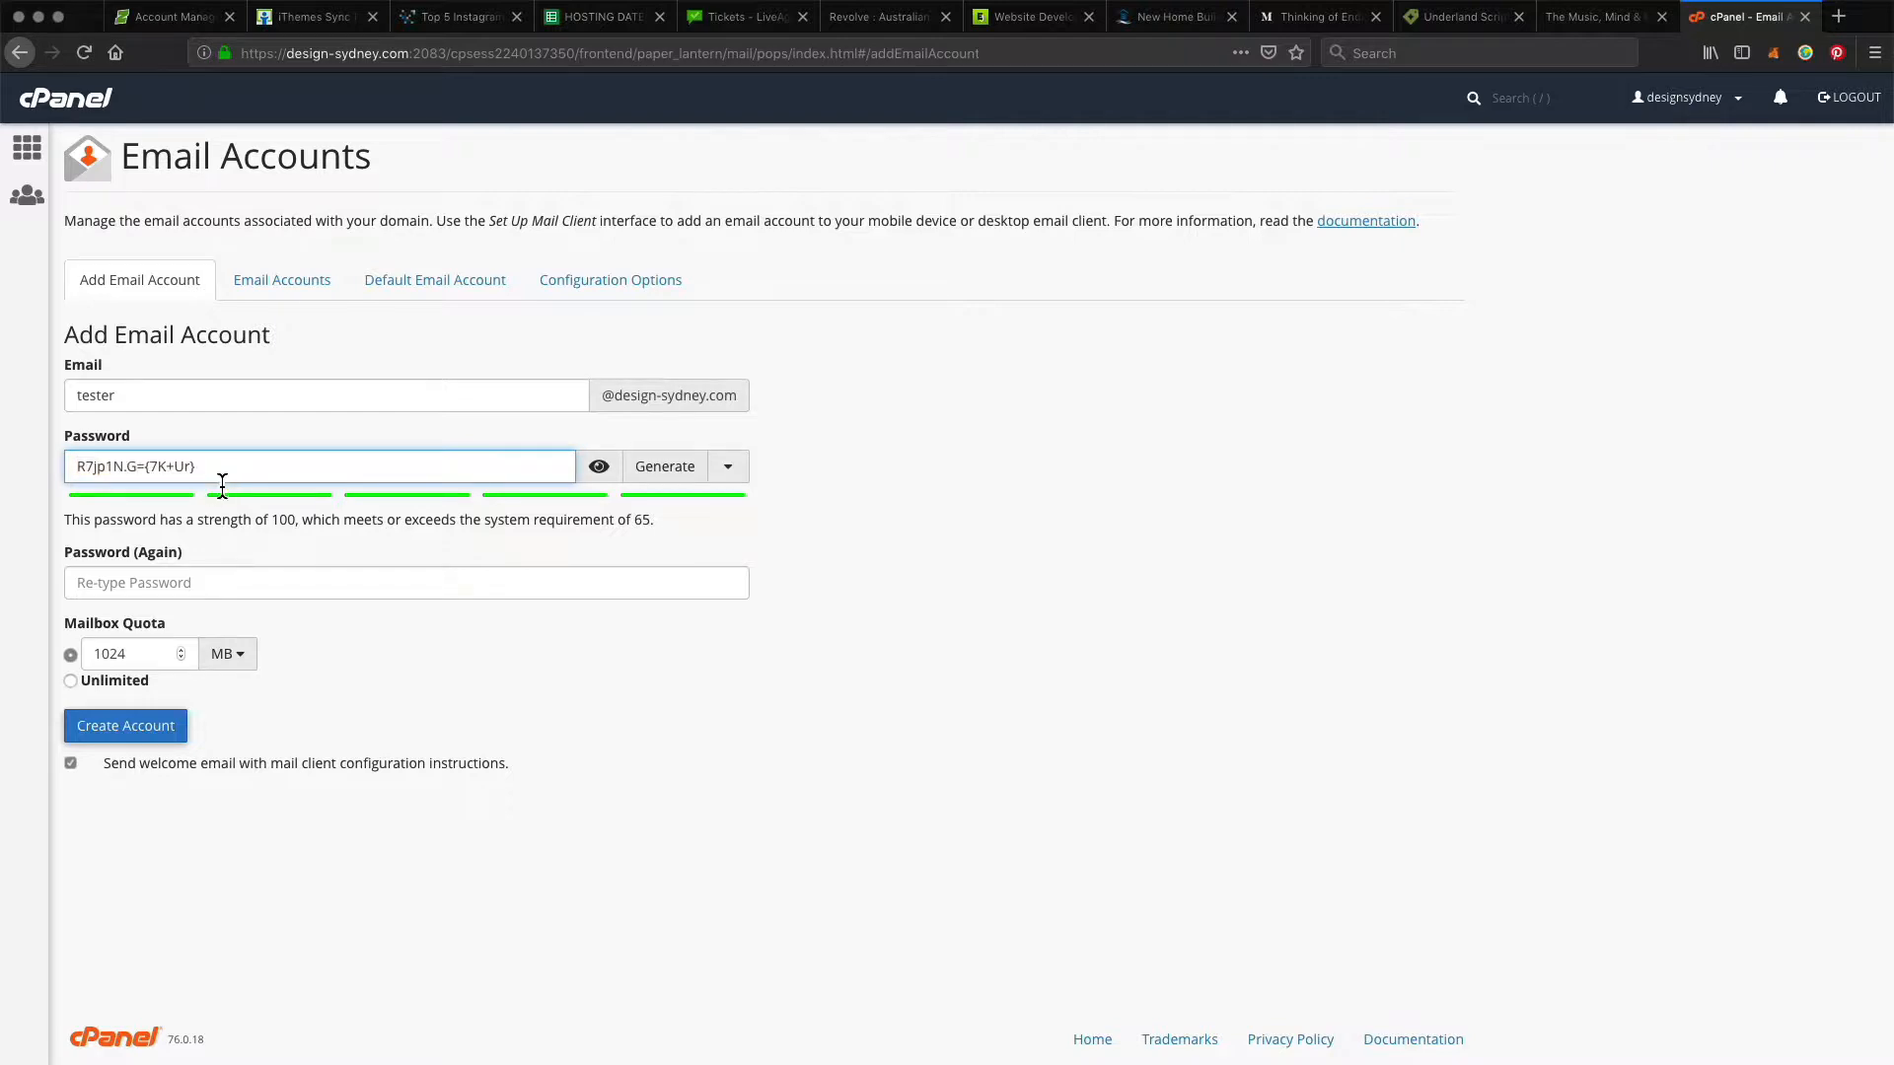
left_click(201, 602)
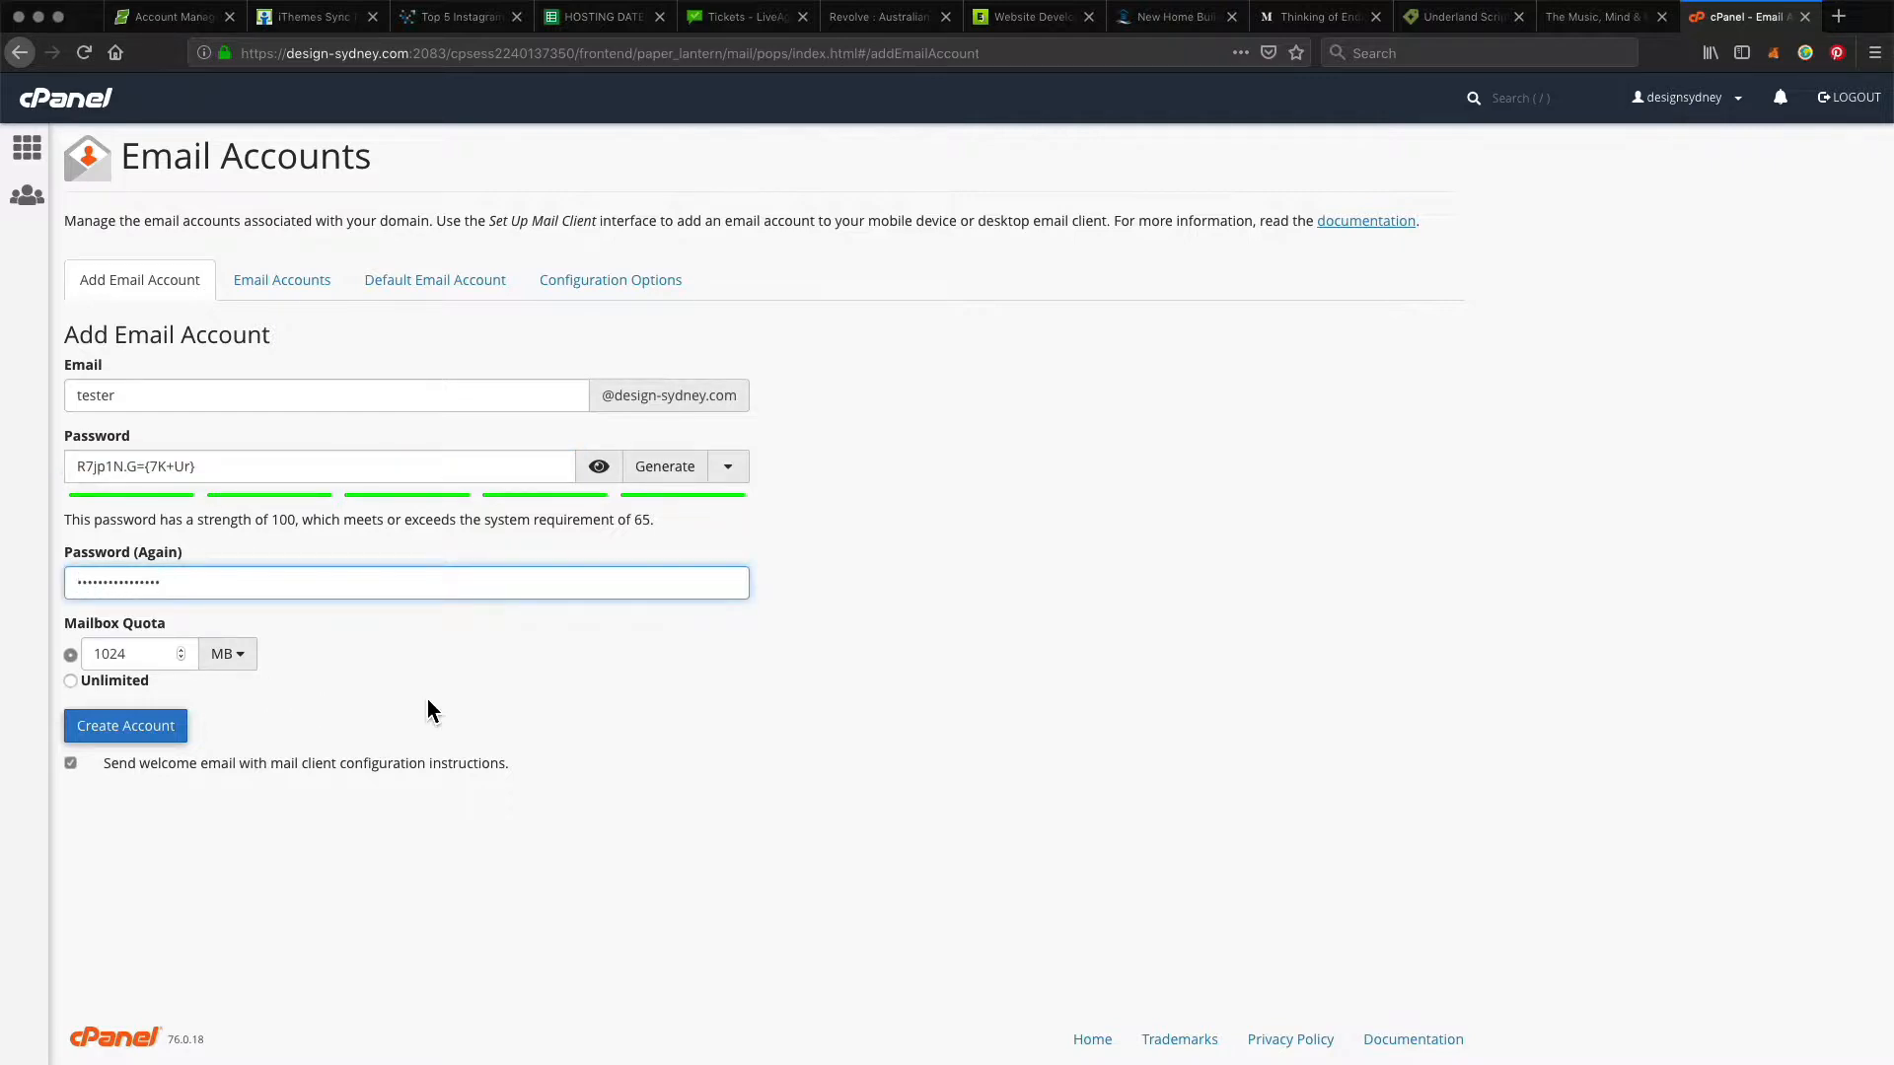
left_click(116, 682)
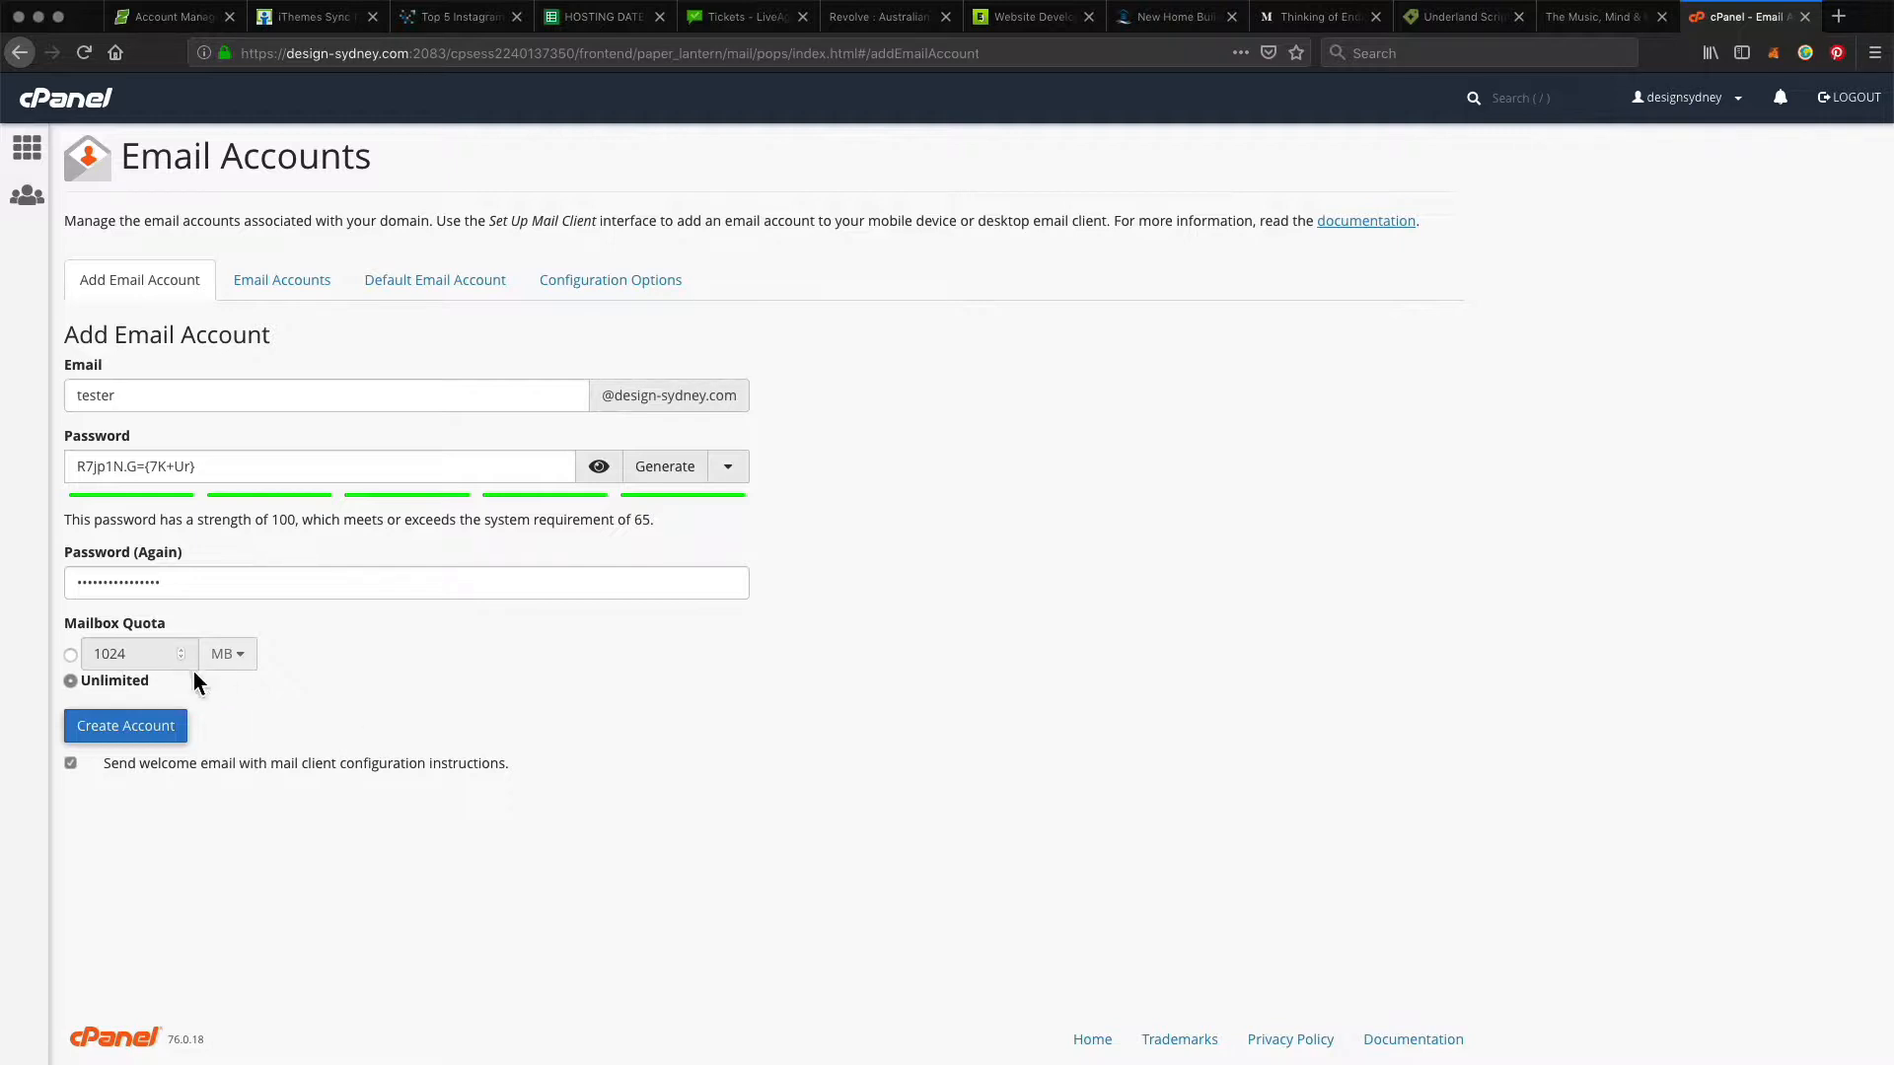
left_click(146, 732)
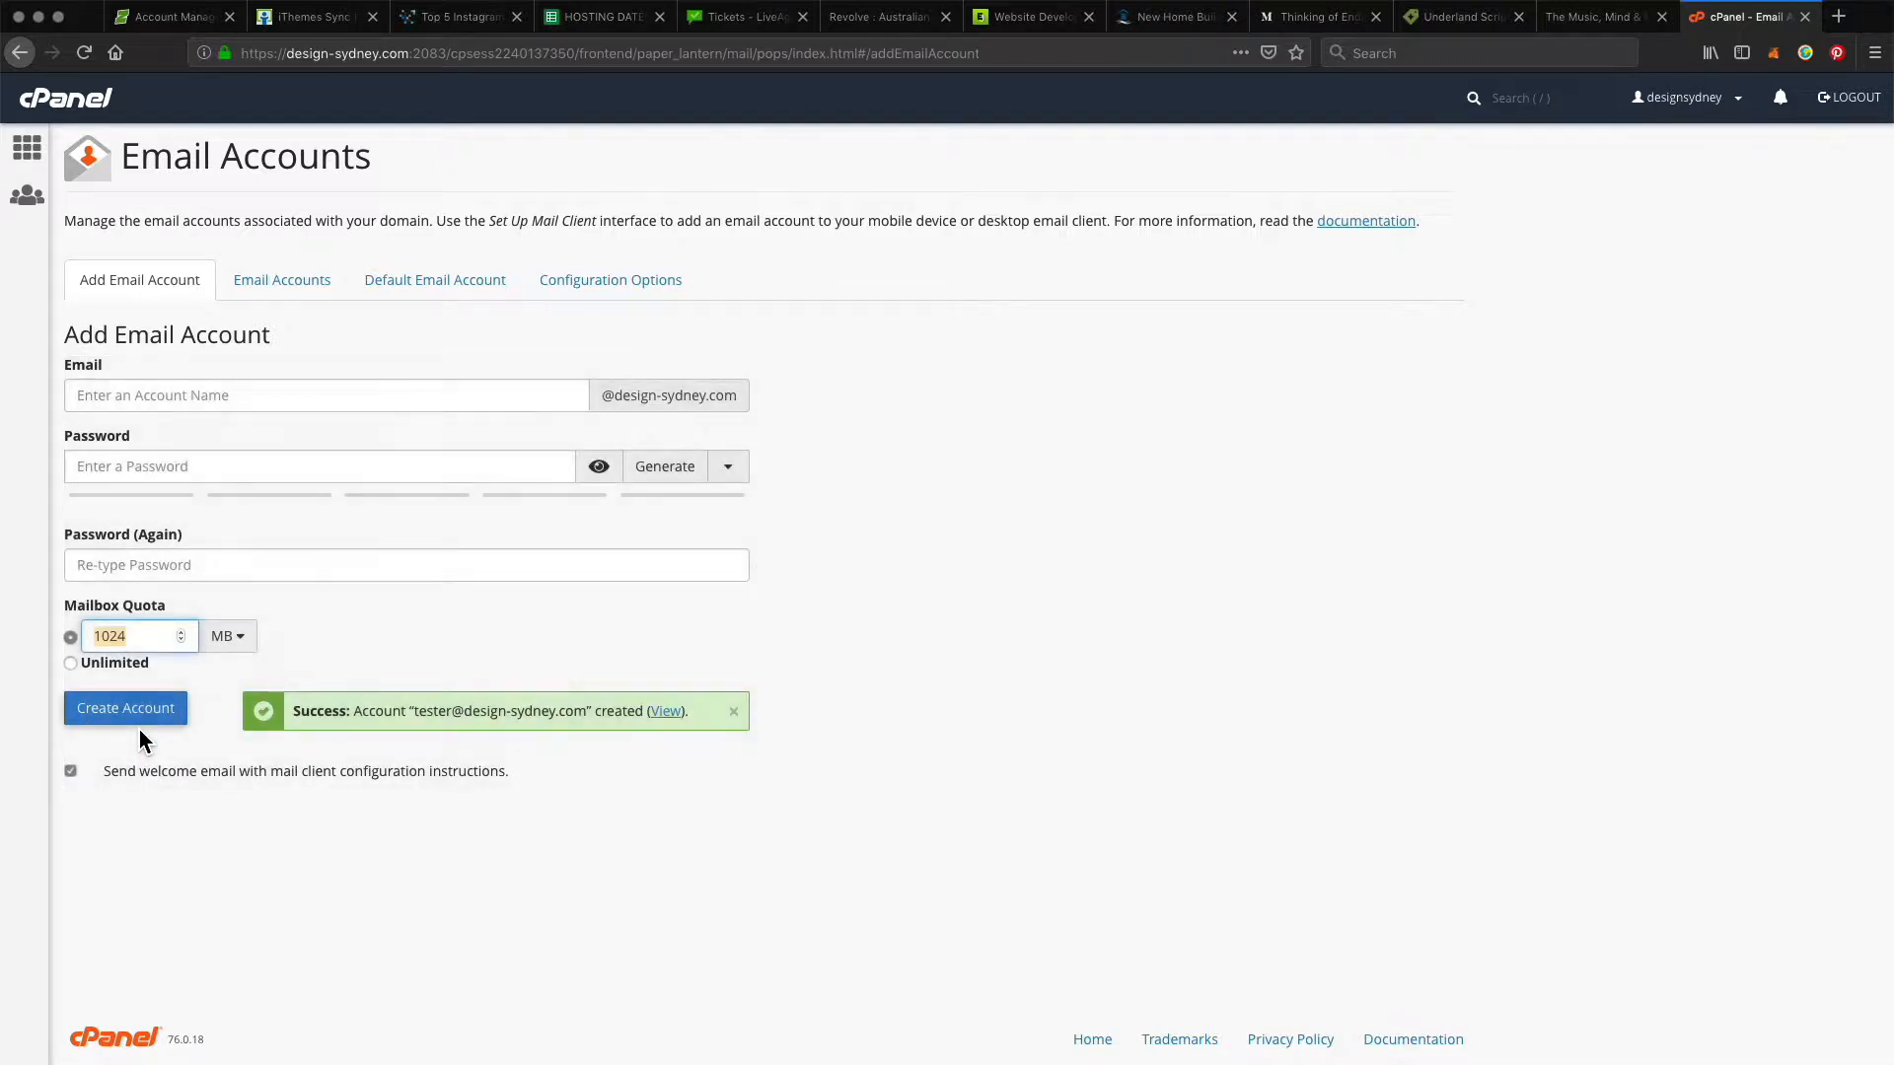
left_click_drag(414, 710, 561, 715)
key("super+c")
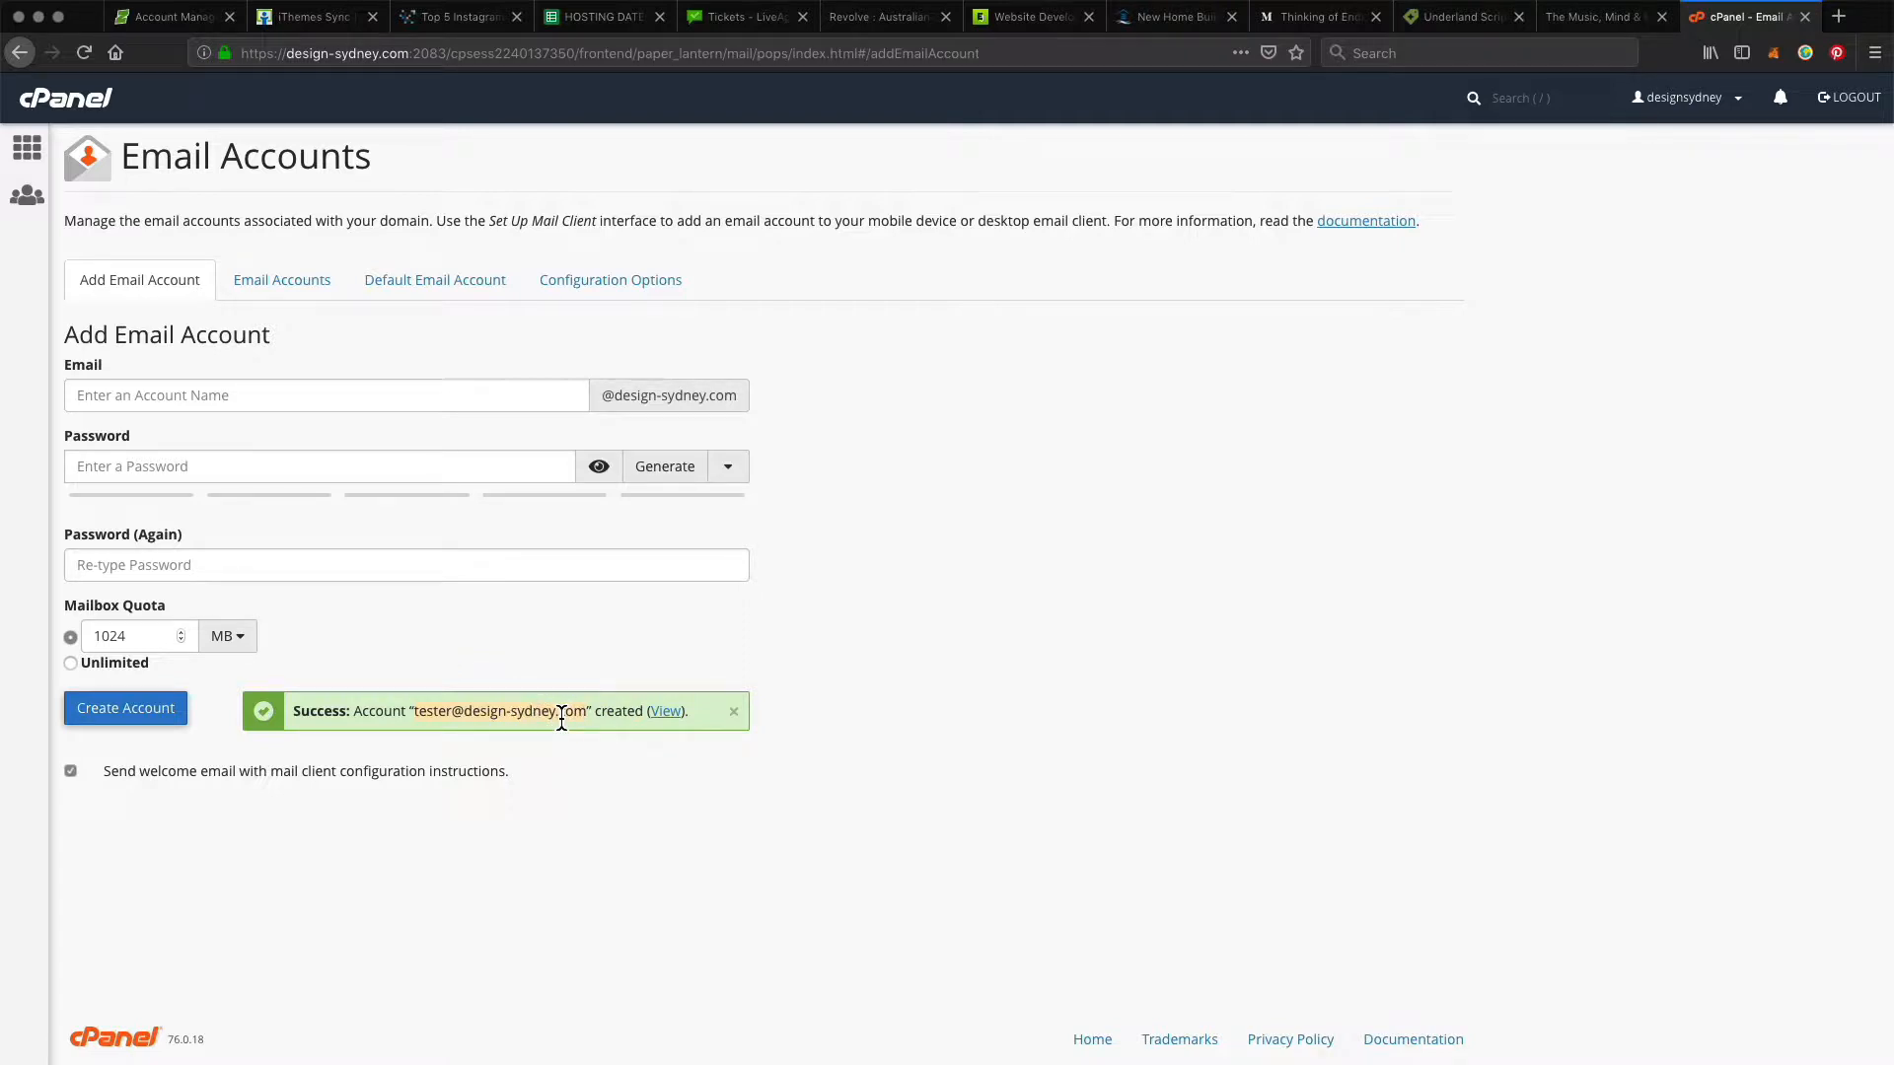
left_click_drag(0, 194, 444, 186)
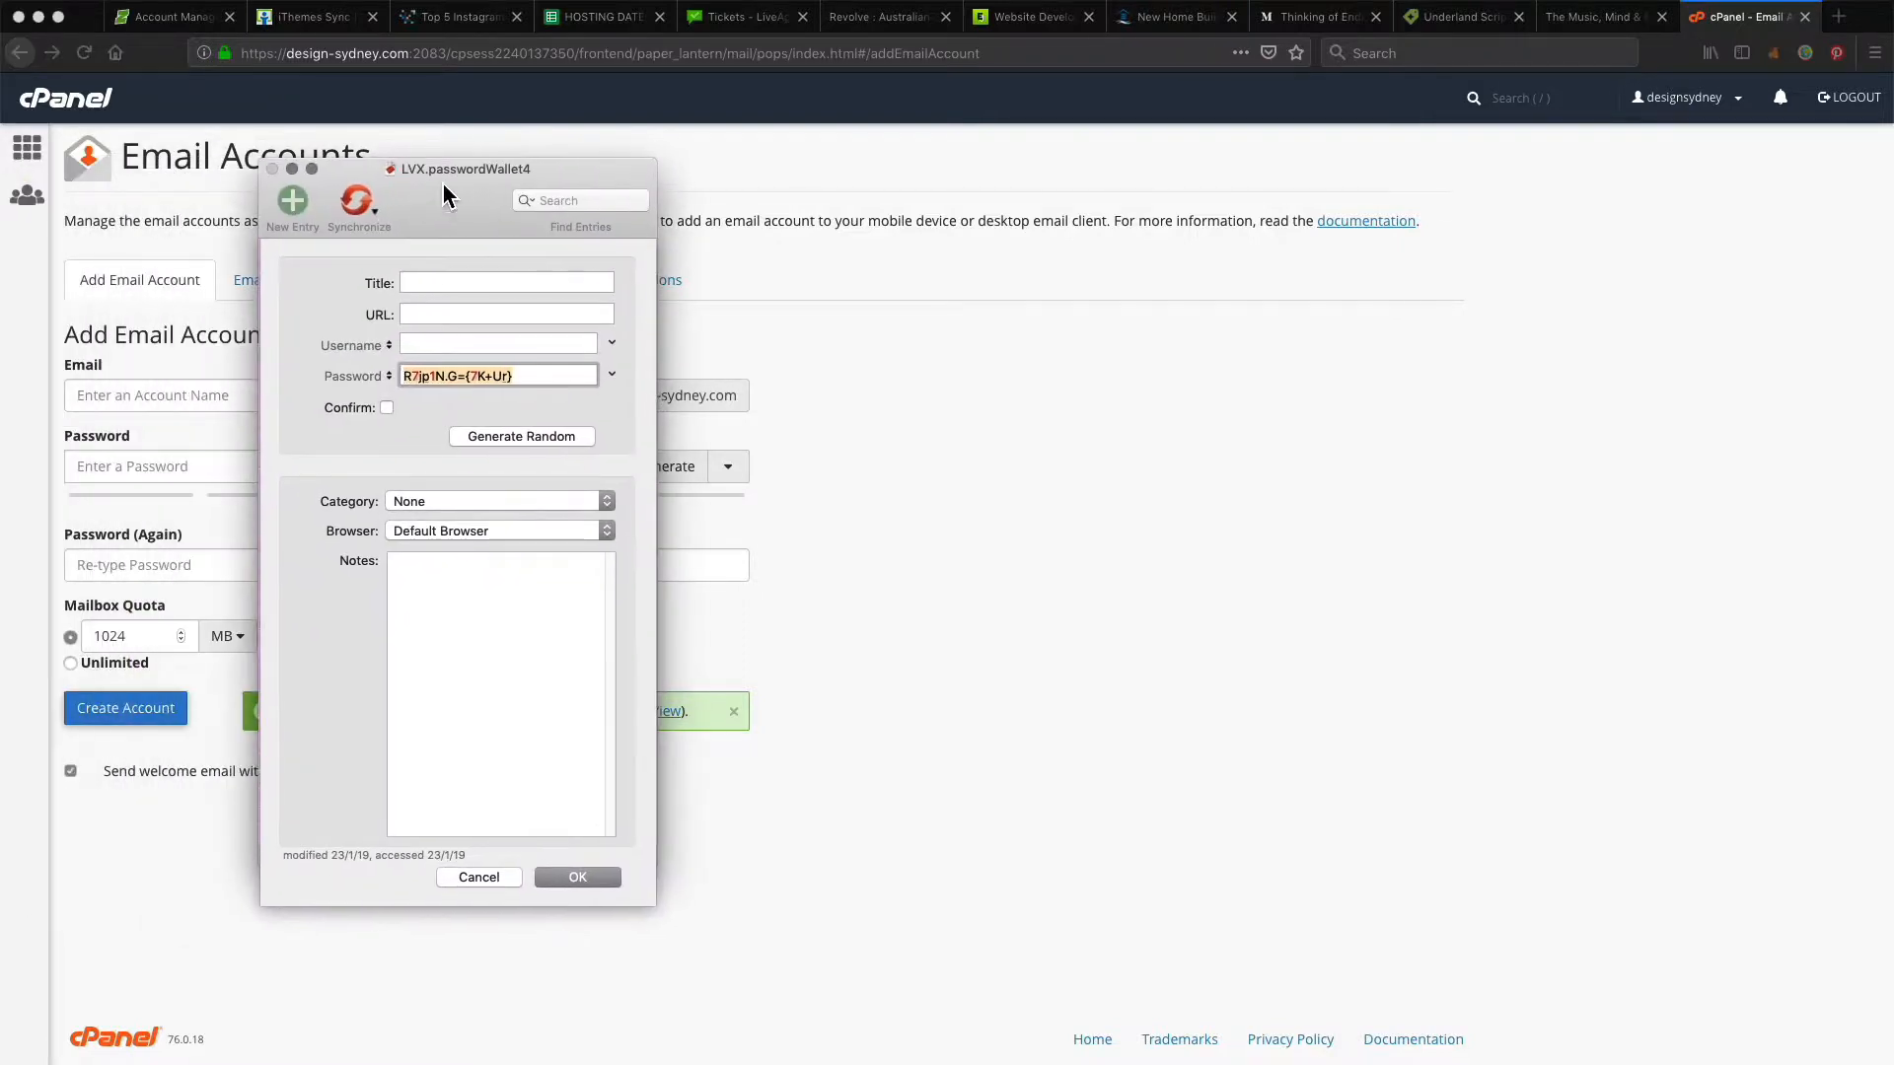
Step: Paste the new mailbox address as the wallet entry's username and copy the site's address
left_click(434, 346)
key("super+v")
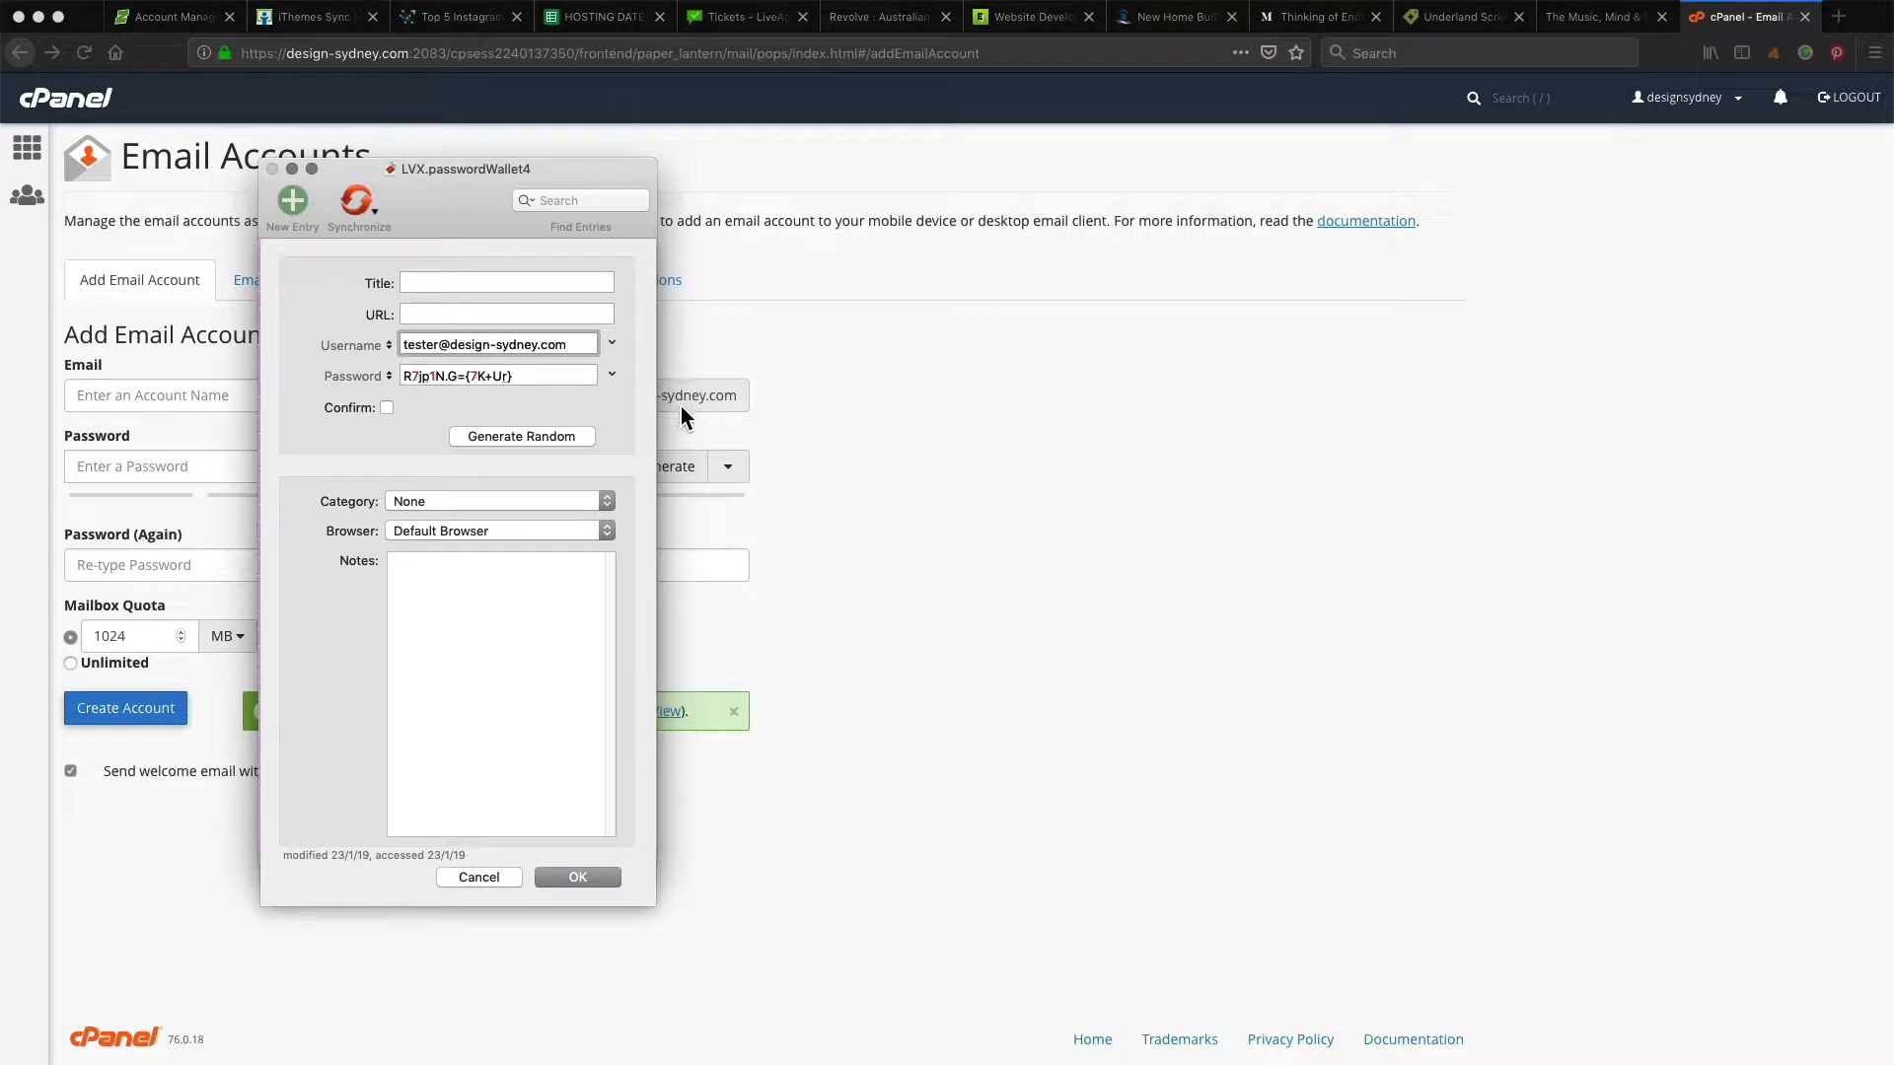
left_click(836, 398)
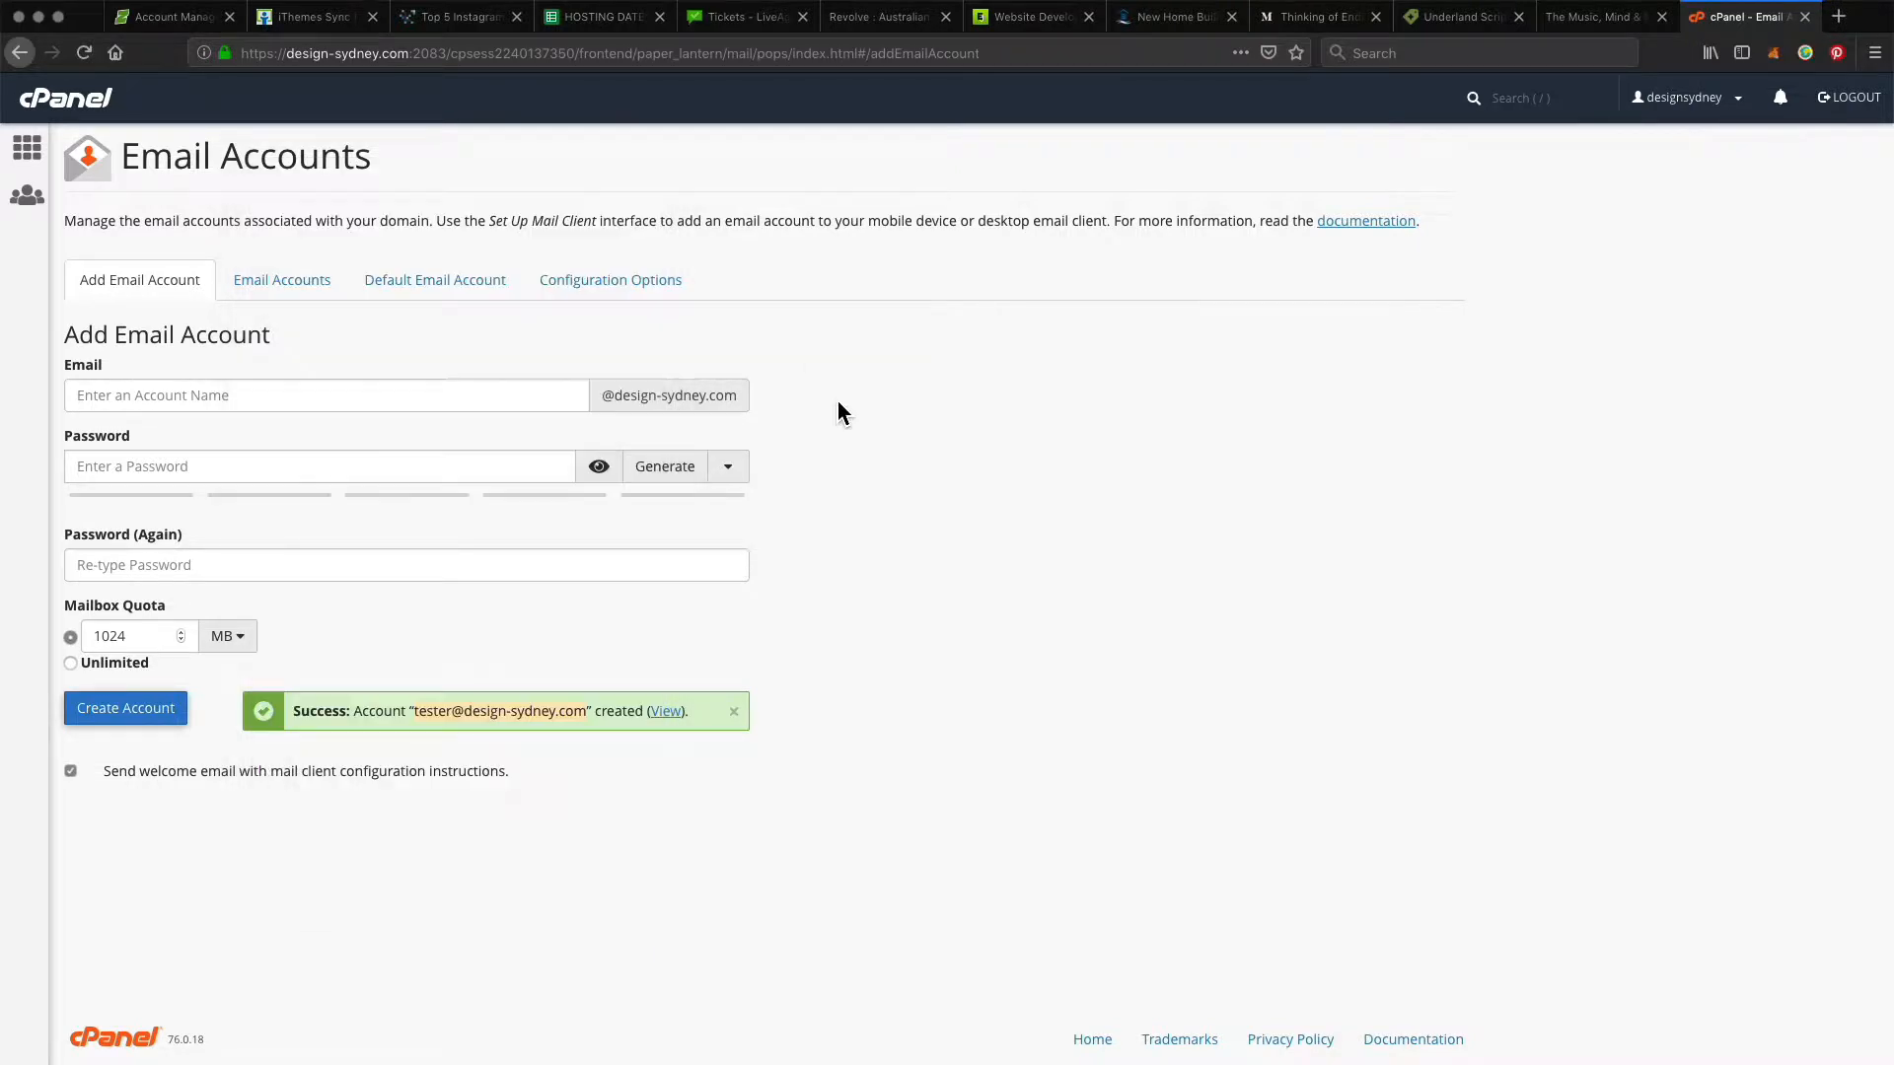
left_click(399, 54)
left_click_drag(405, 57, 250, 8)
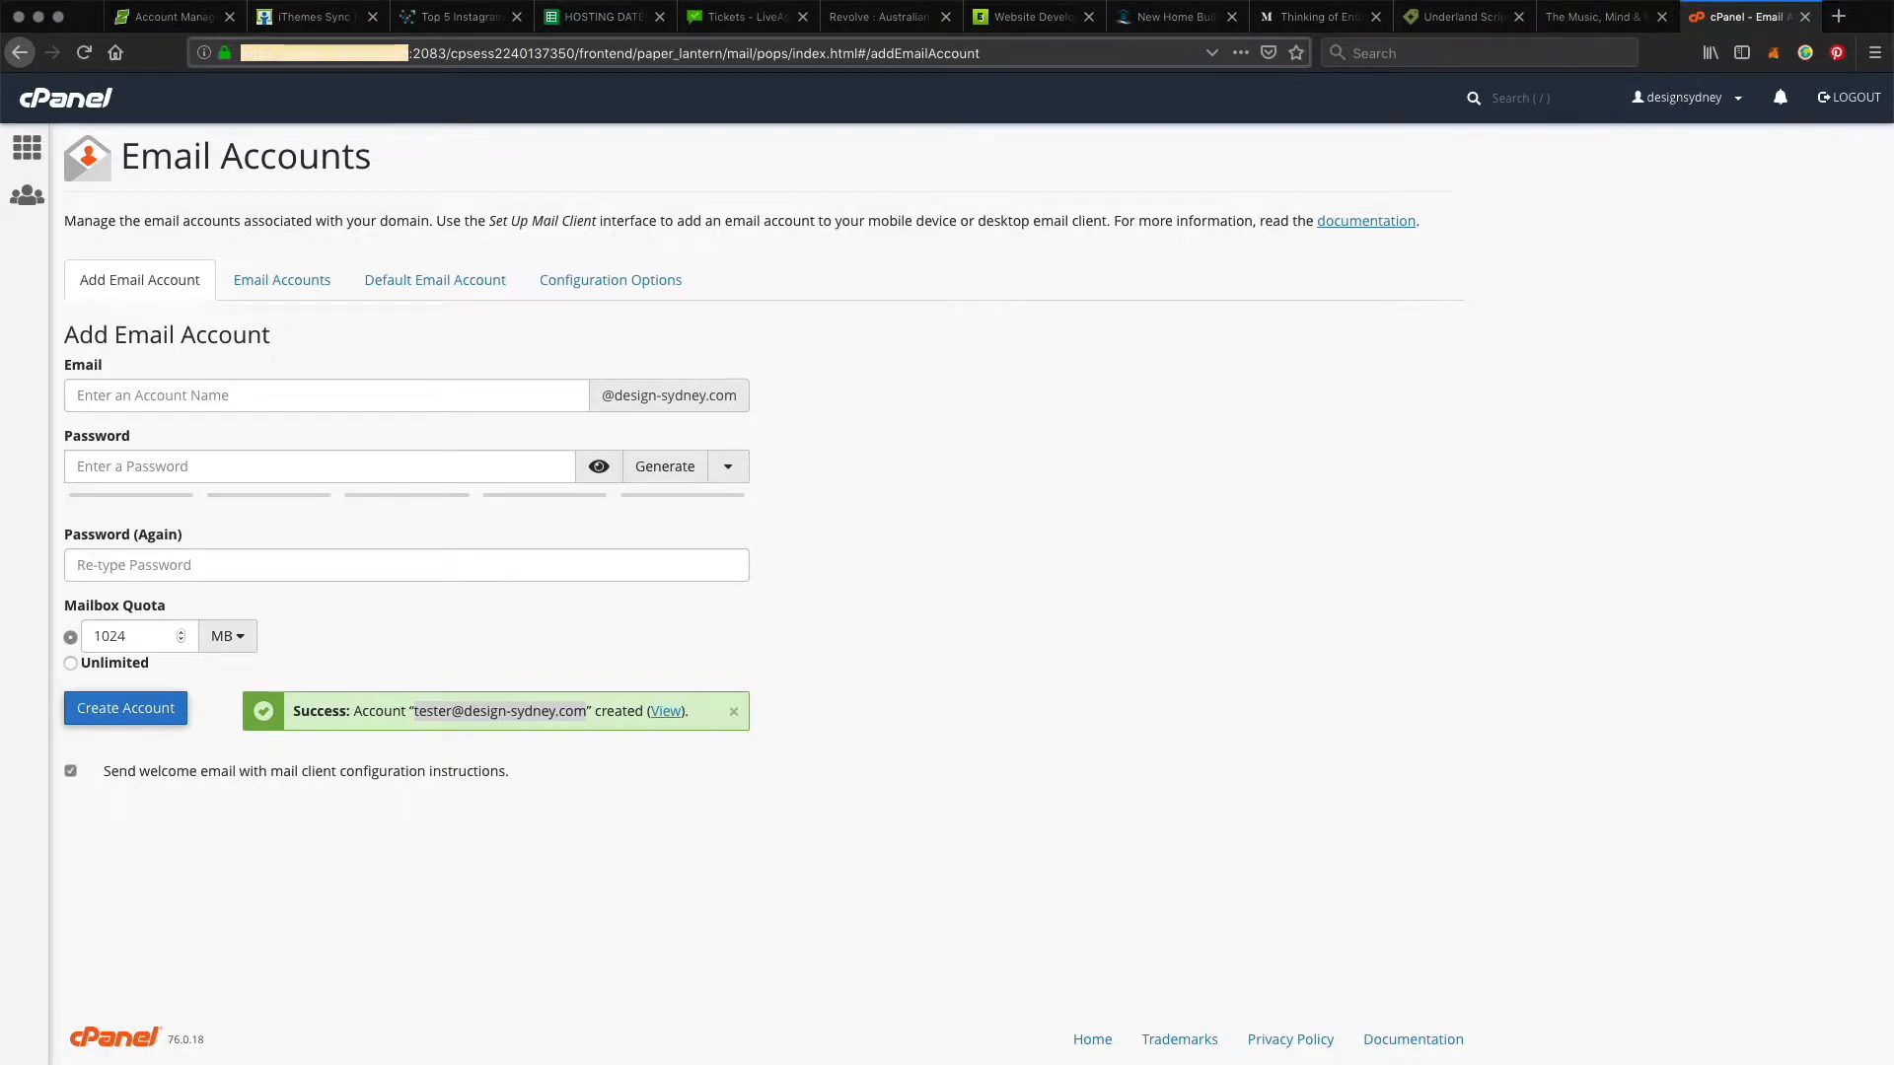
key("super+Tab")
Step: Title the entry 'design-sydney.com email', set its URL to the site's /webmail address, and save
left_click(450, 289)
key("super+v")
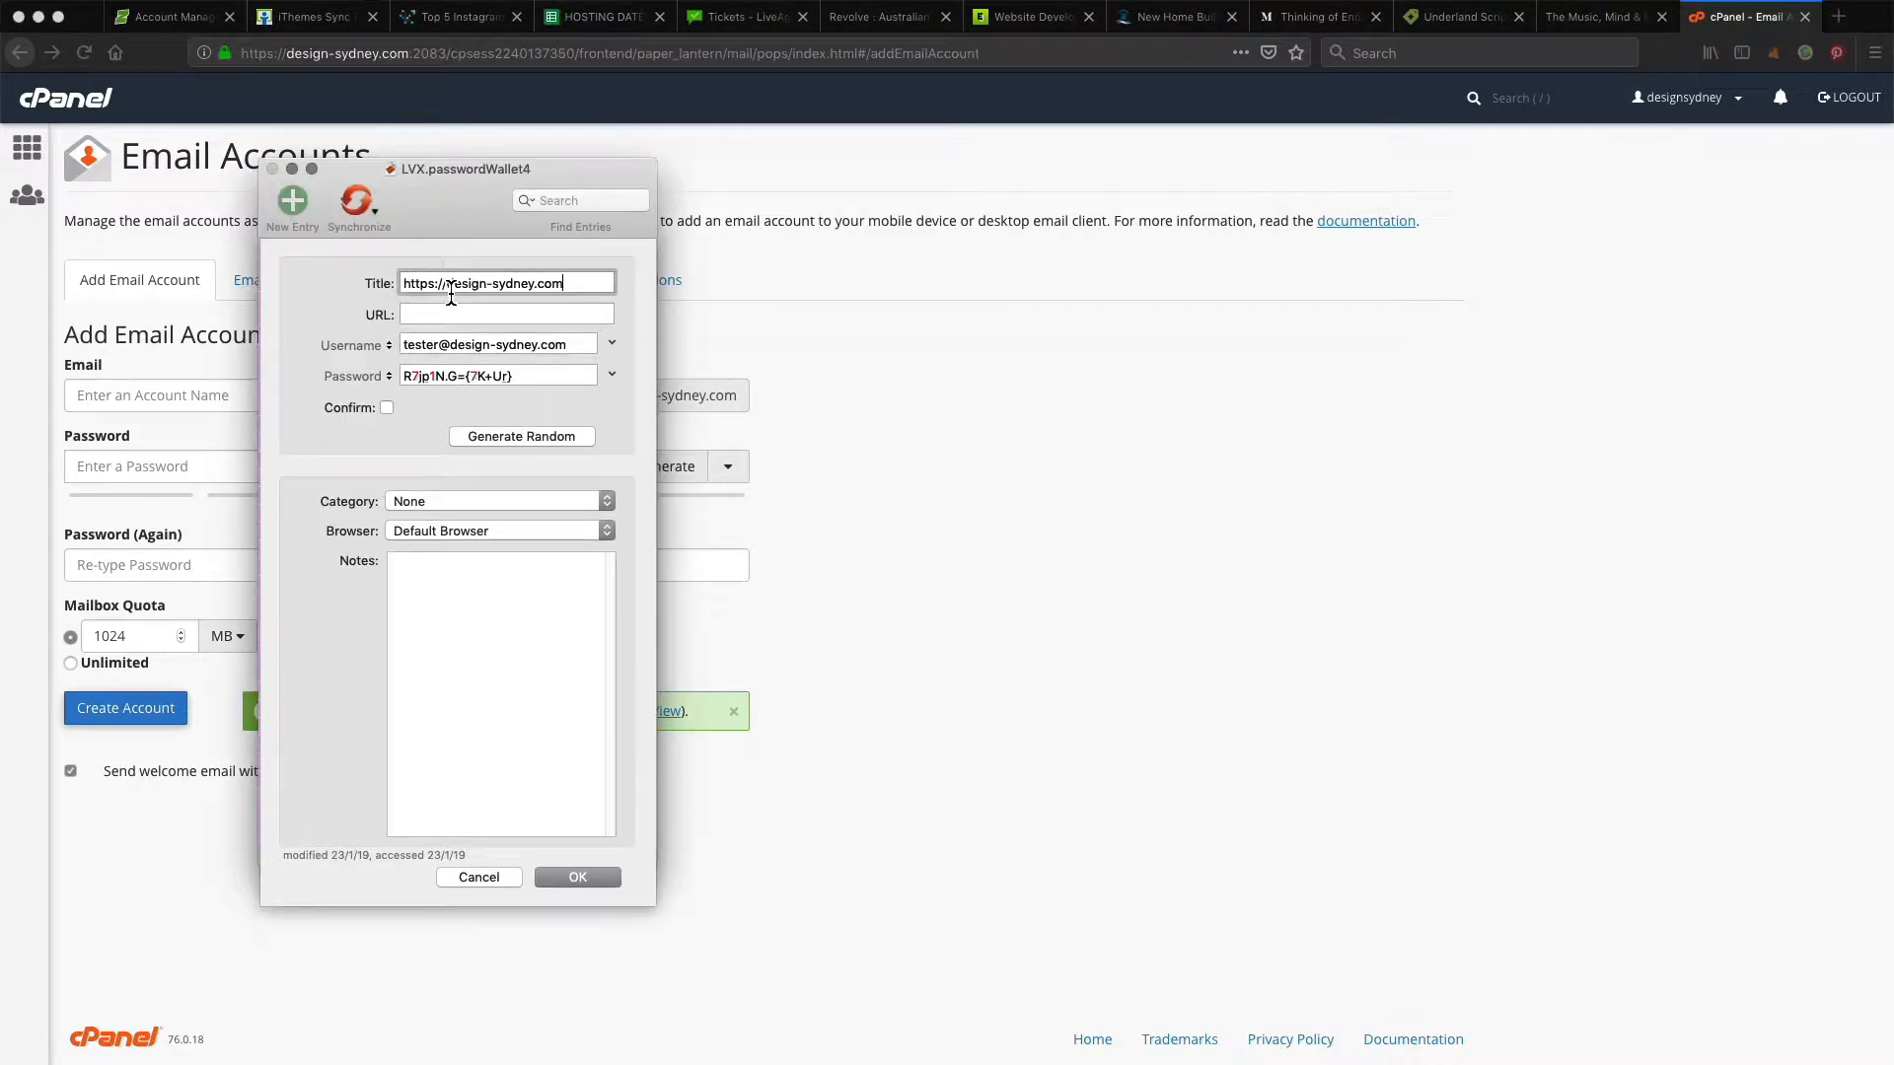
left_click_drag(449, 289, 300, 183)
key("BackSpace")
left_click(542, 283)
type("email")
key("Tab")
type("https://design-sydney.com")
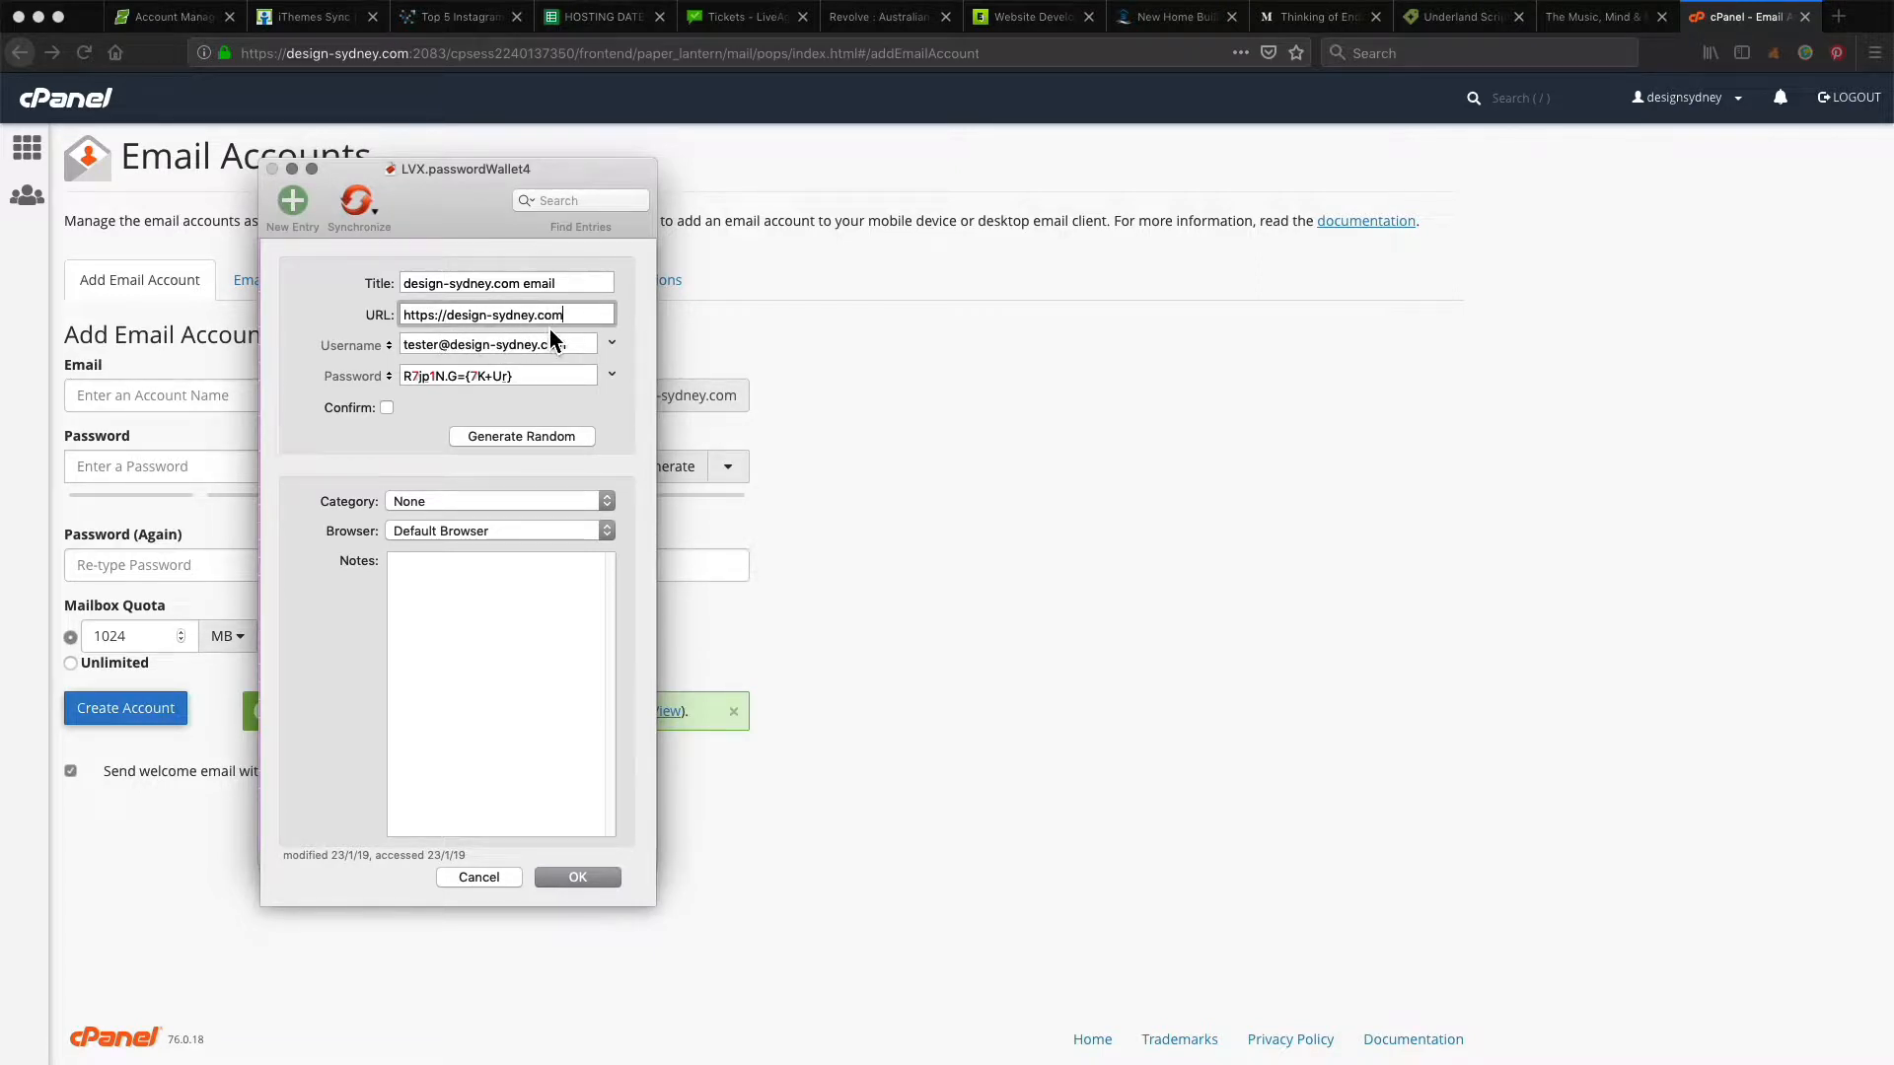
type("/webmail")
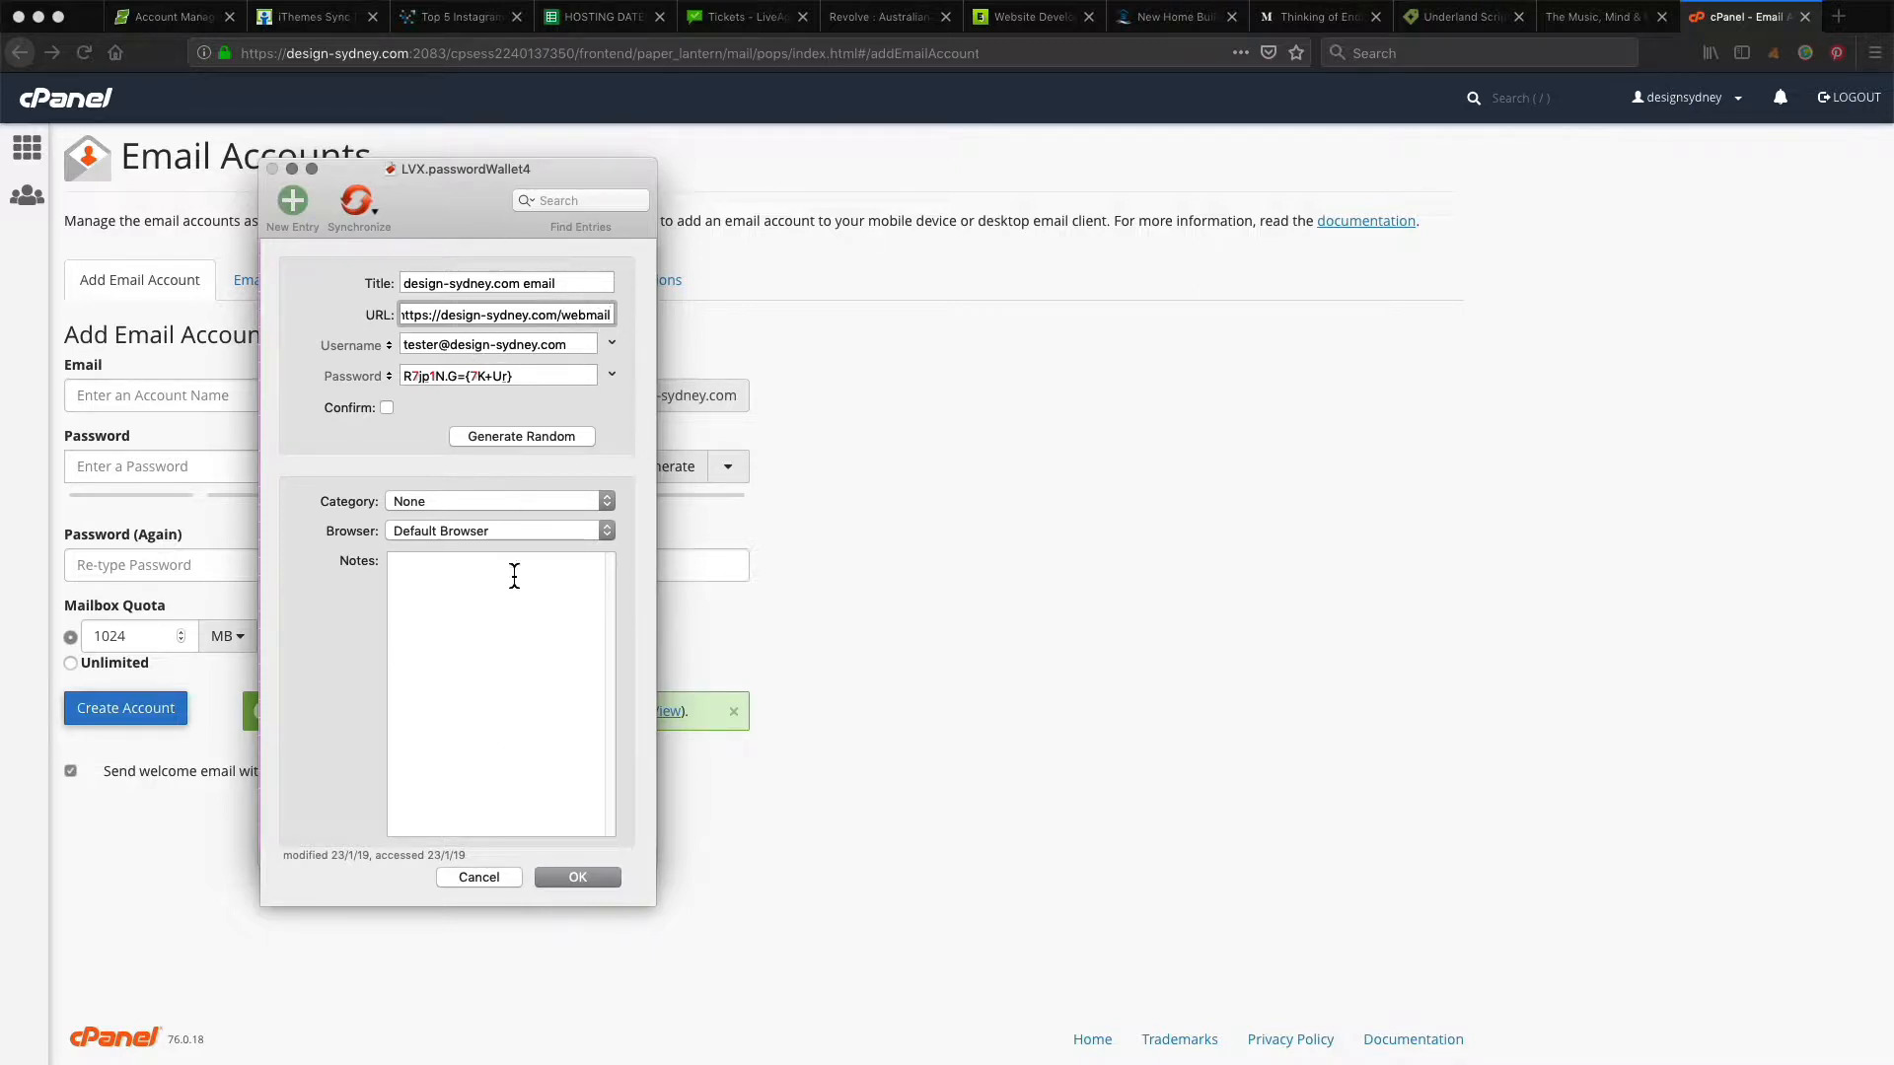
left_click(592, 877)
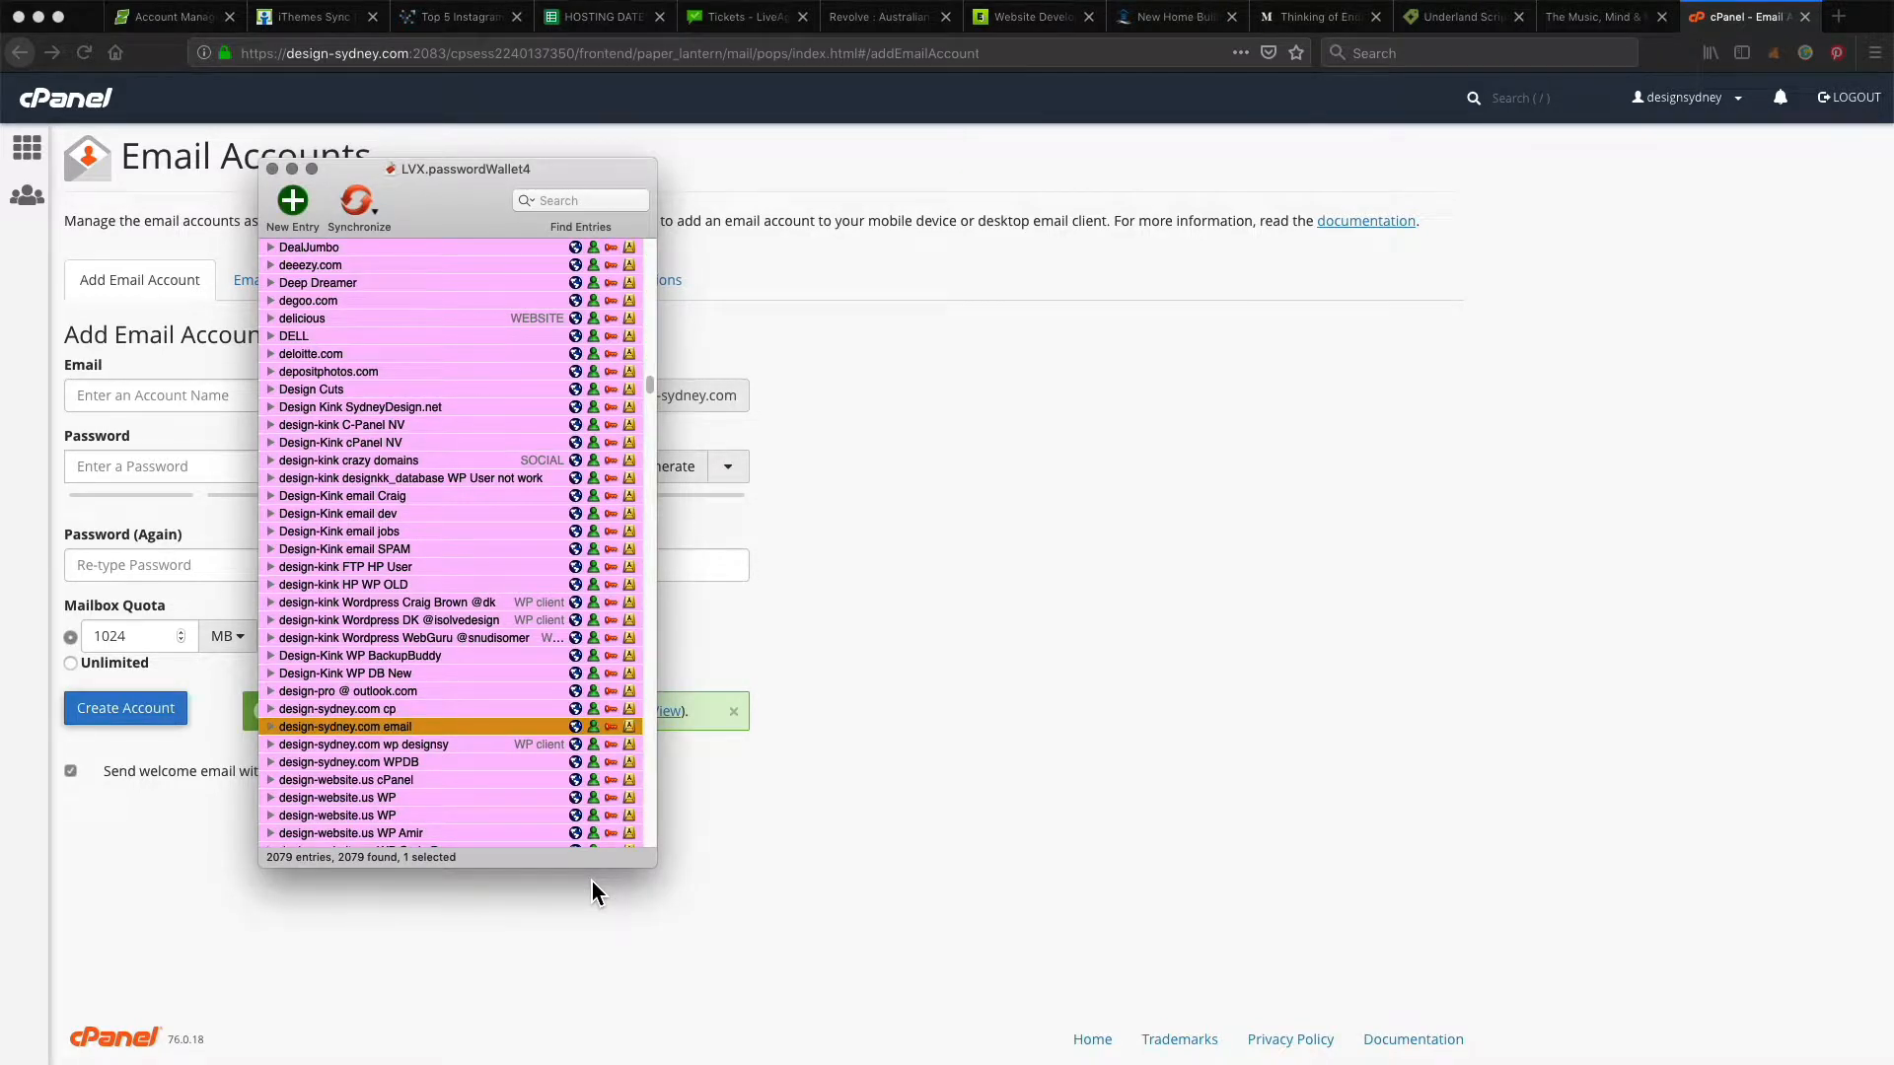
left_click_drag(486, 197, 384, 291)
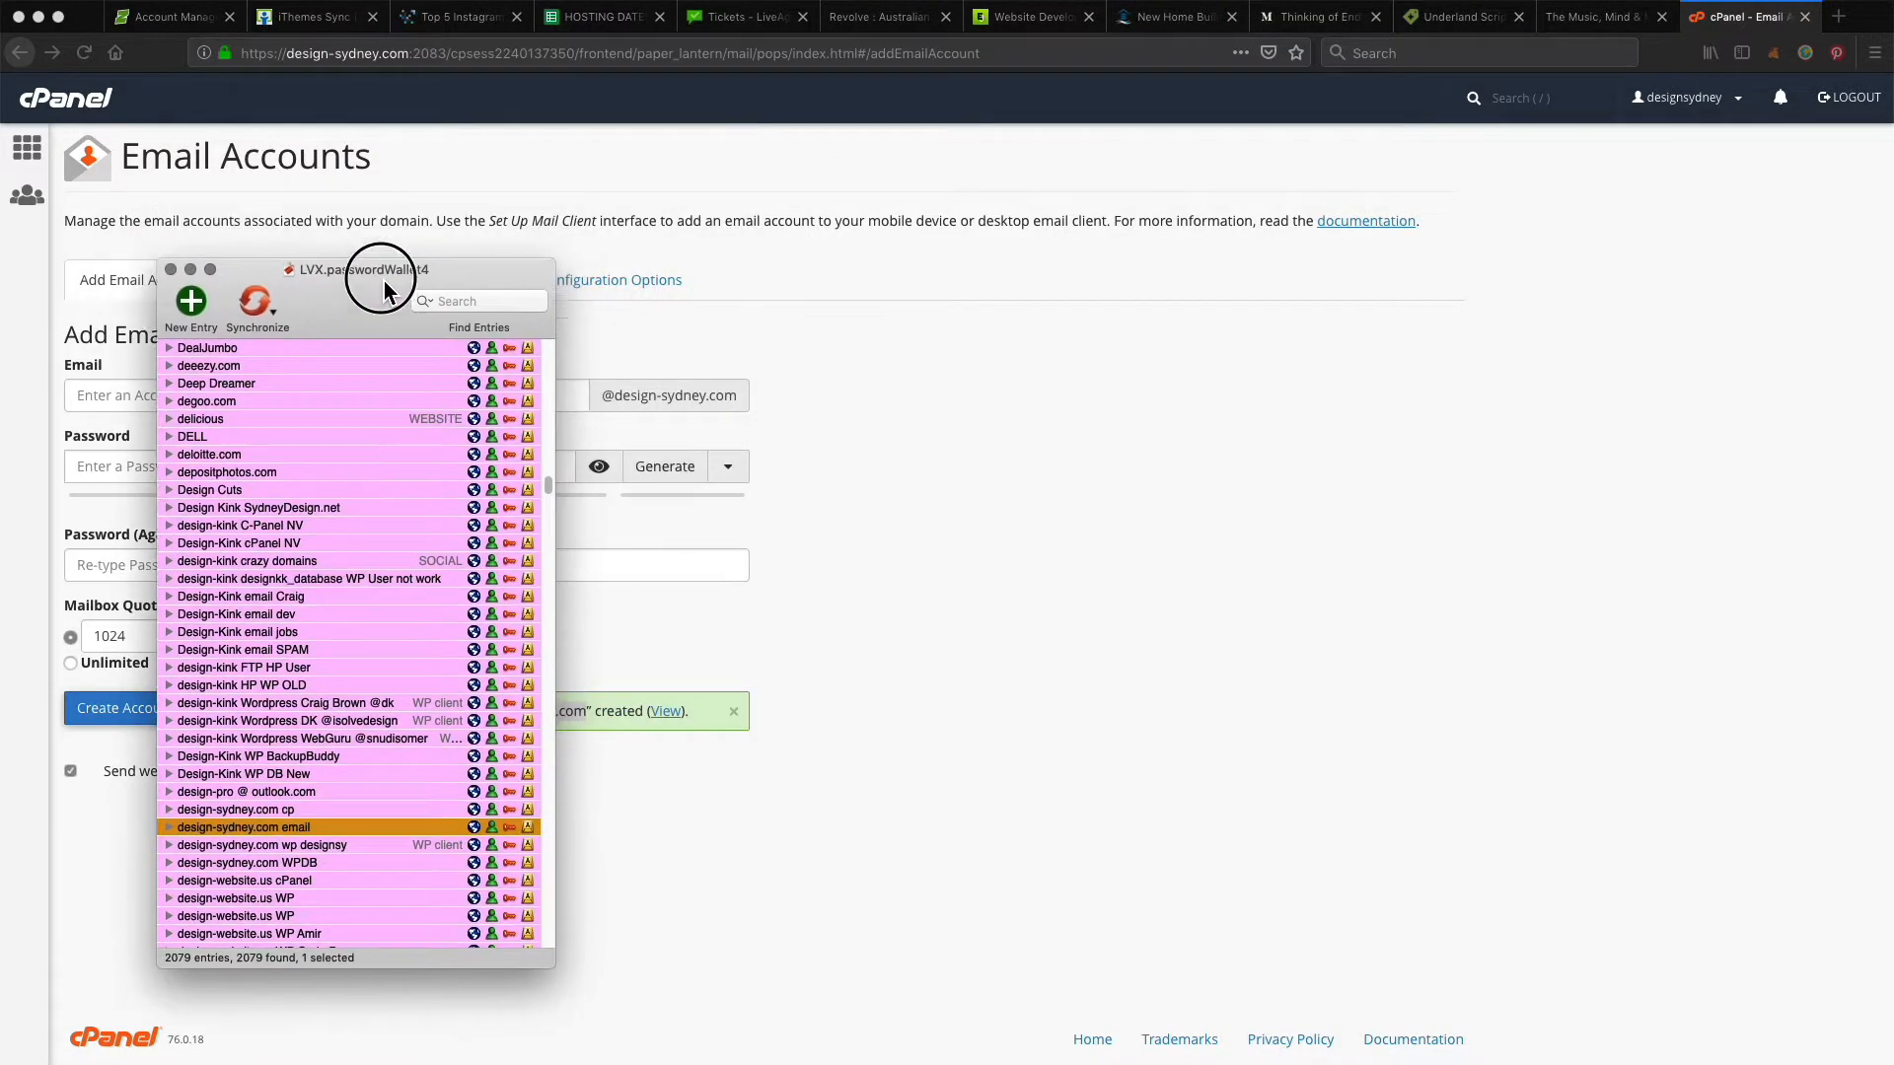
left_click(1007, 550)
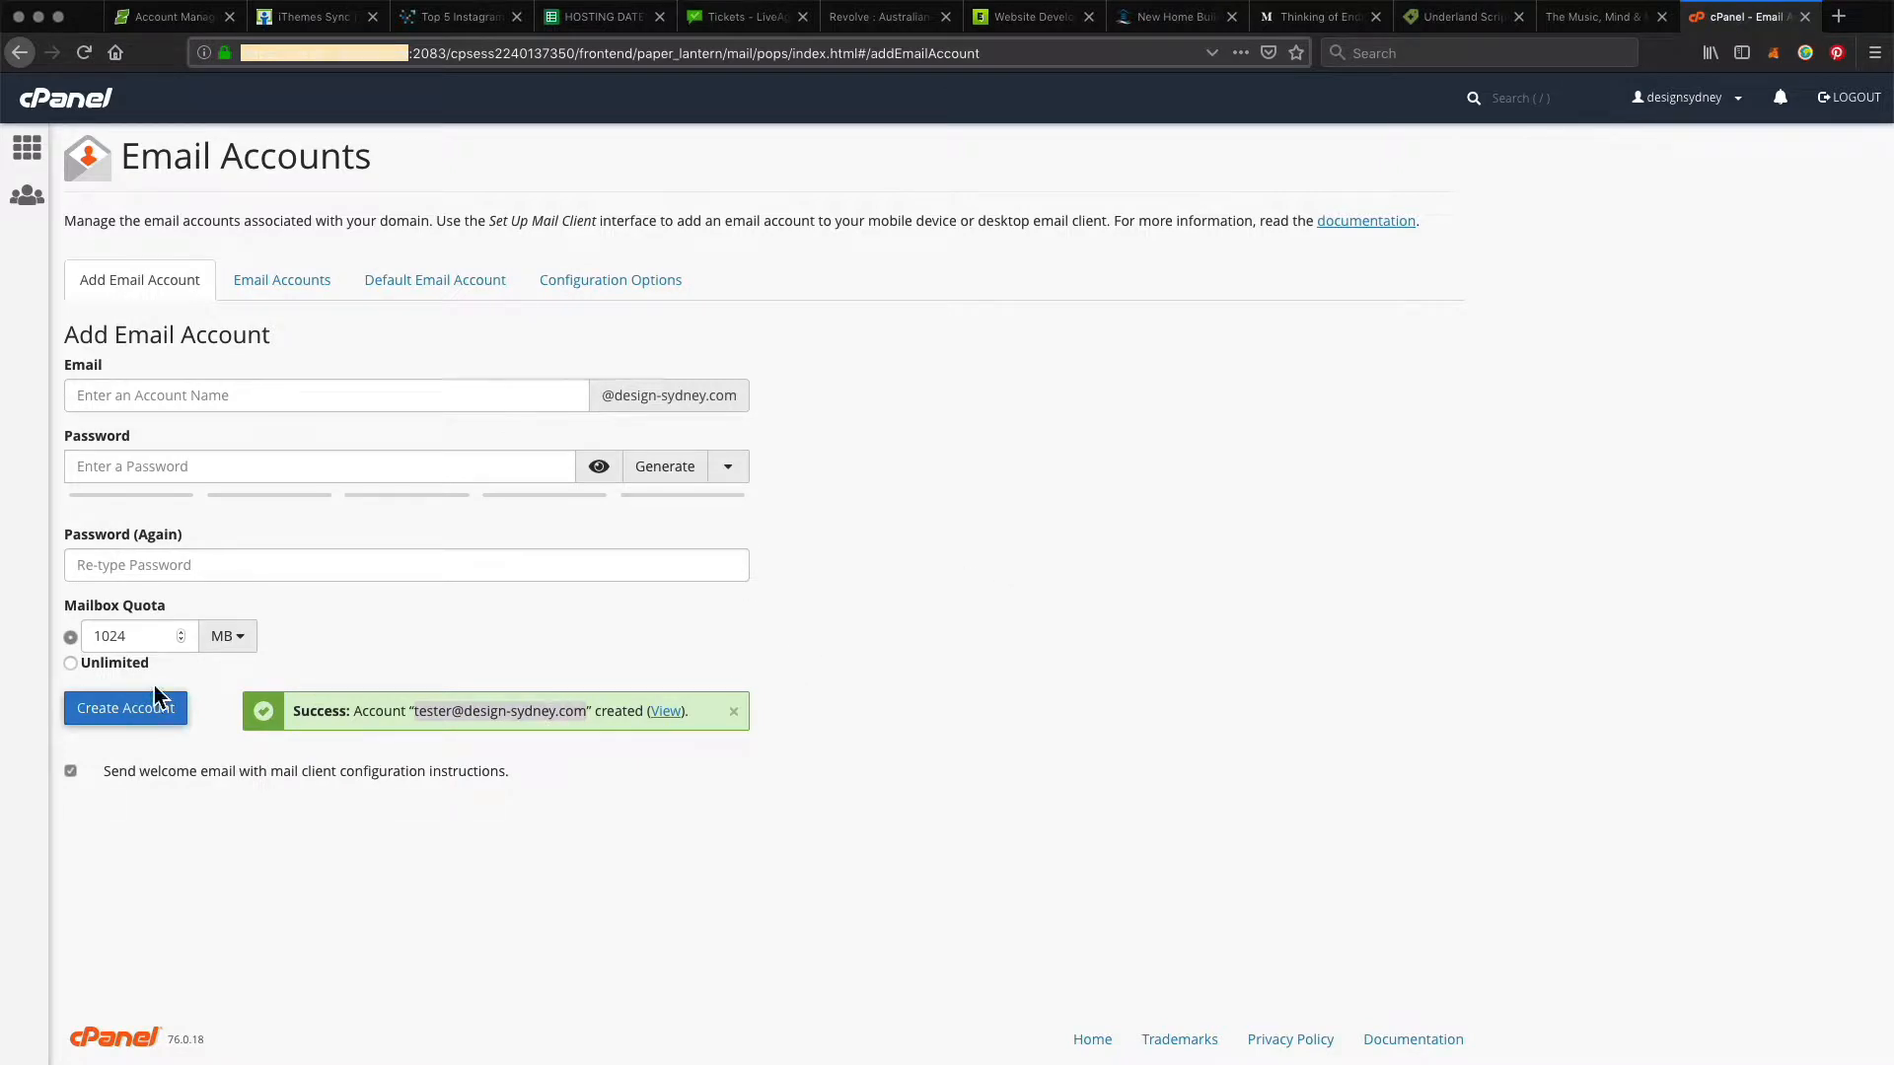
Step: Return to the Email Accounts list and open Connect Devices for the new tester mailbox
left_click(129, 665)
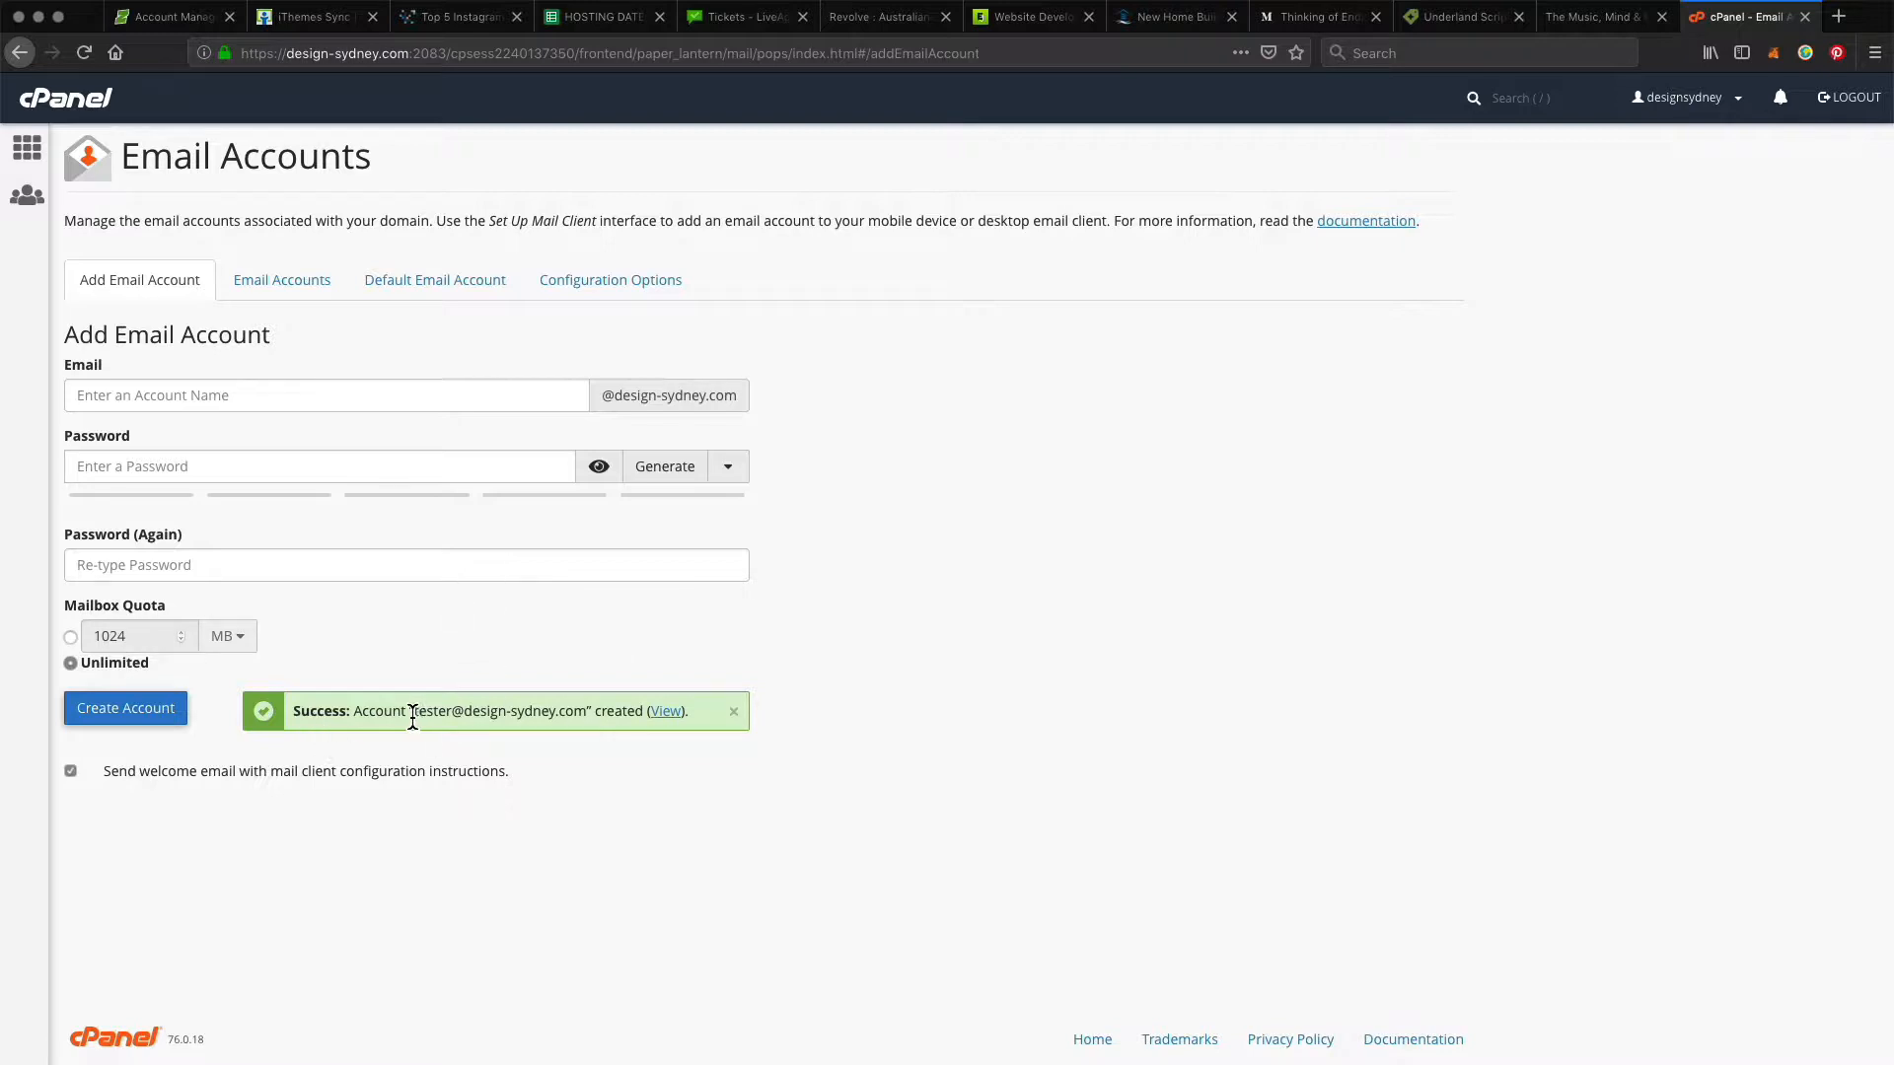
left_click_drag(410, 710, 579, 712)
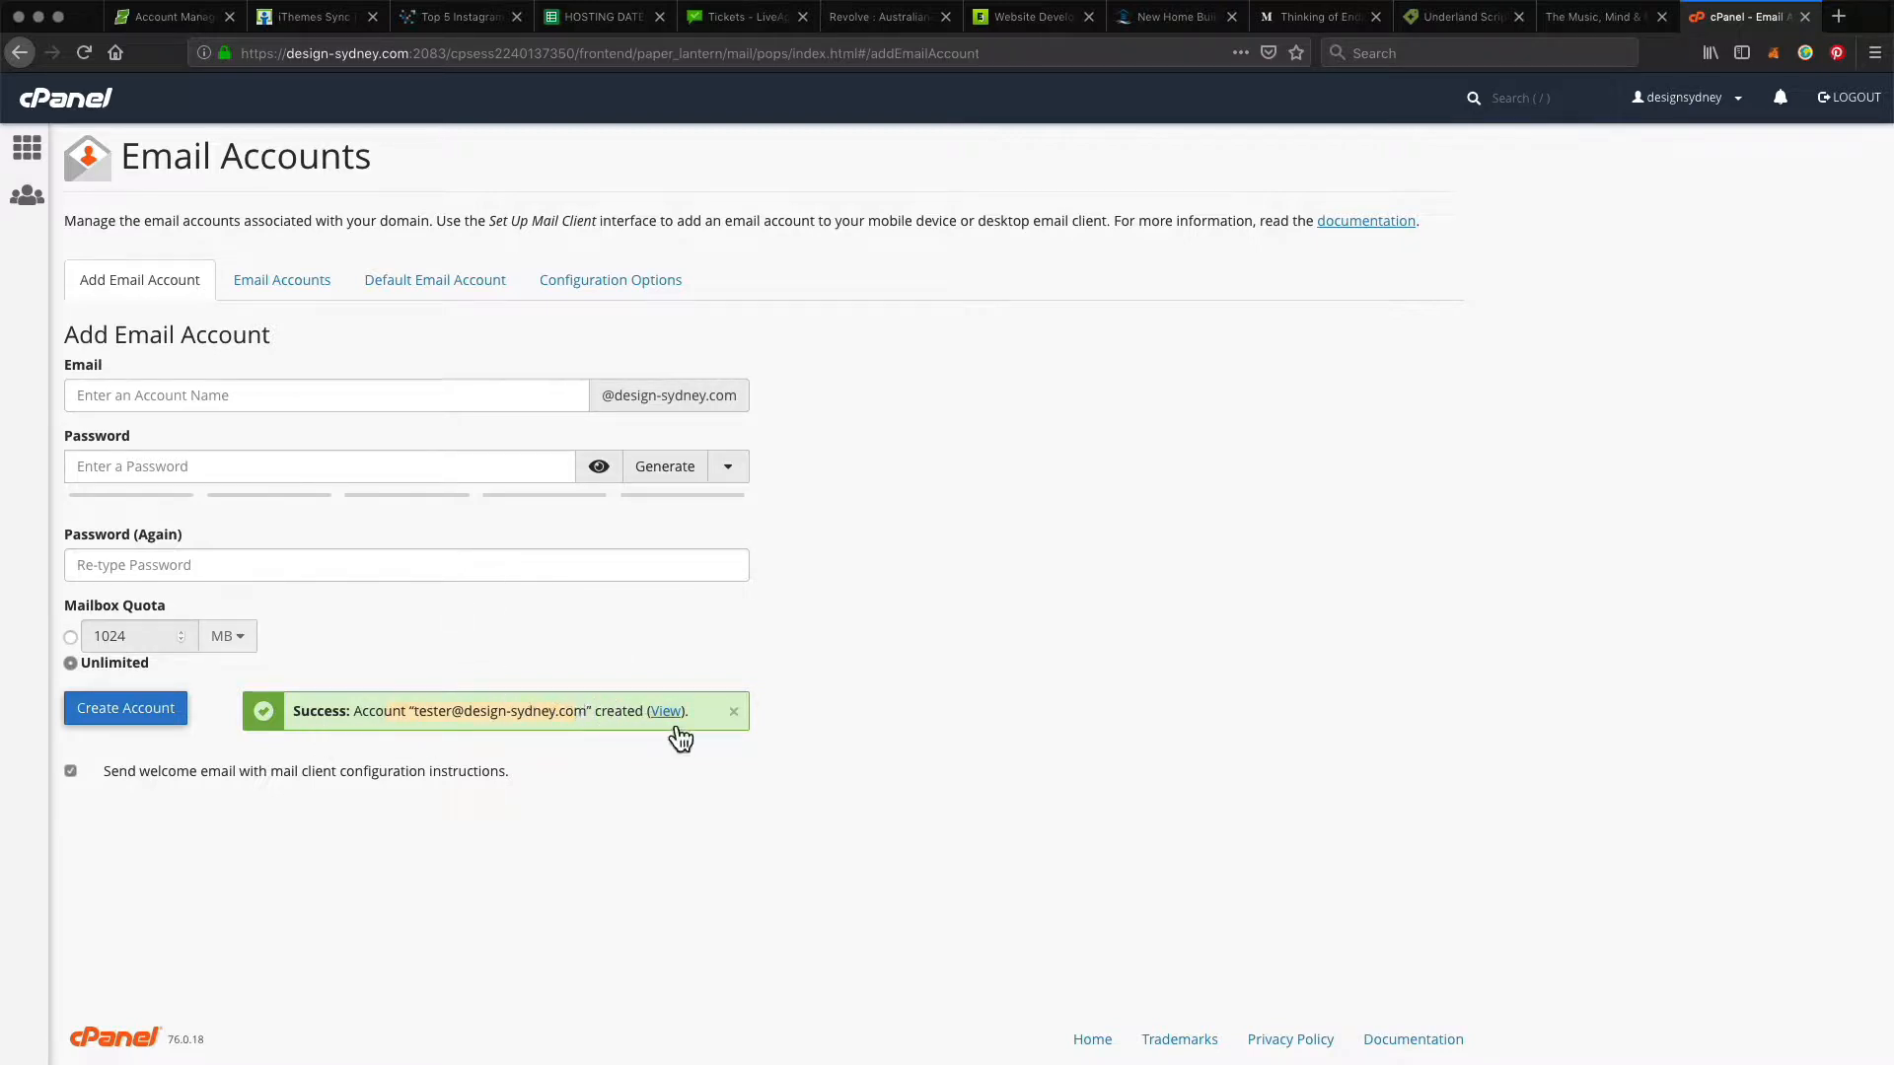
left_click(294, 286)
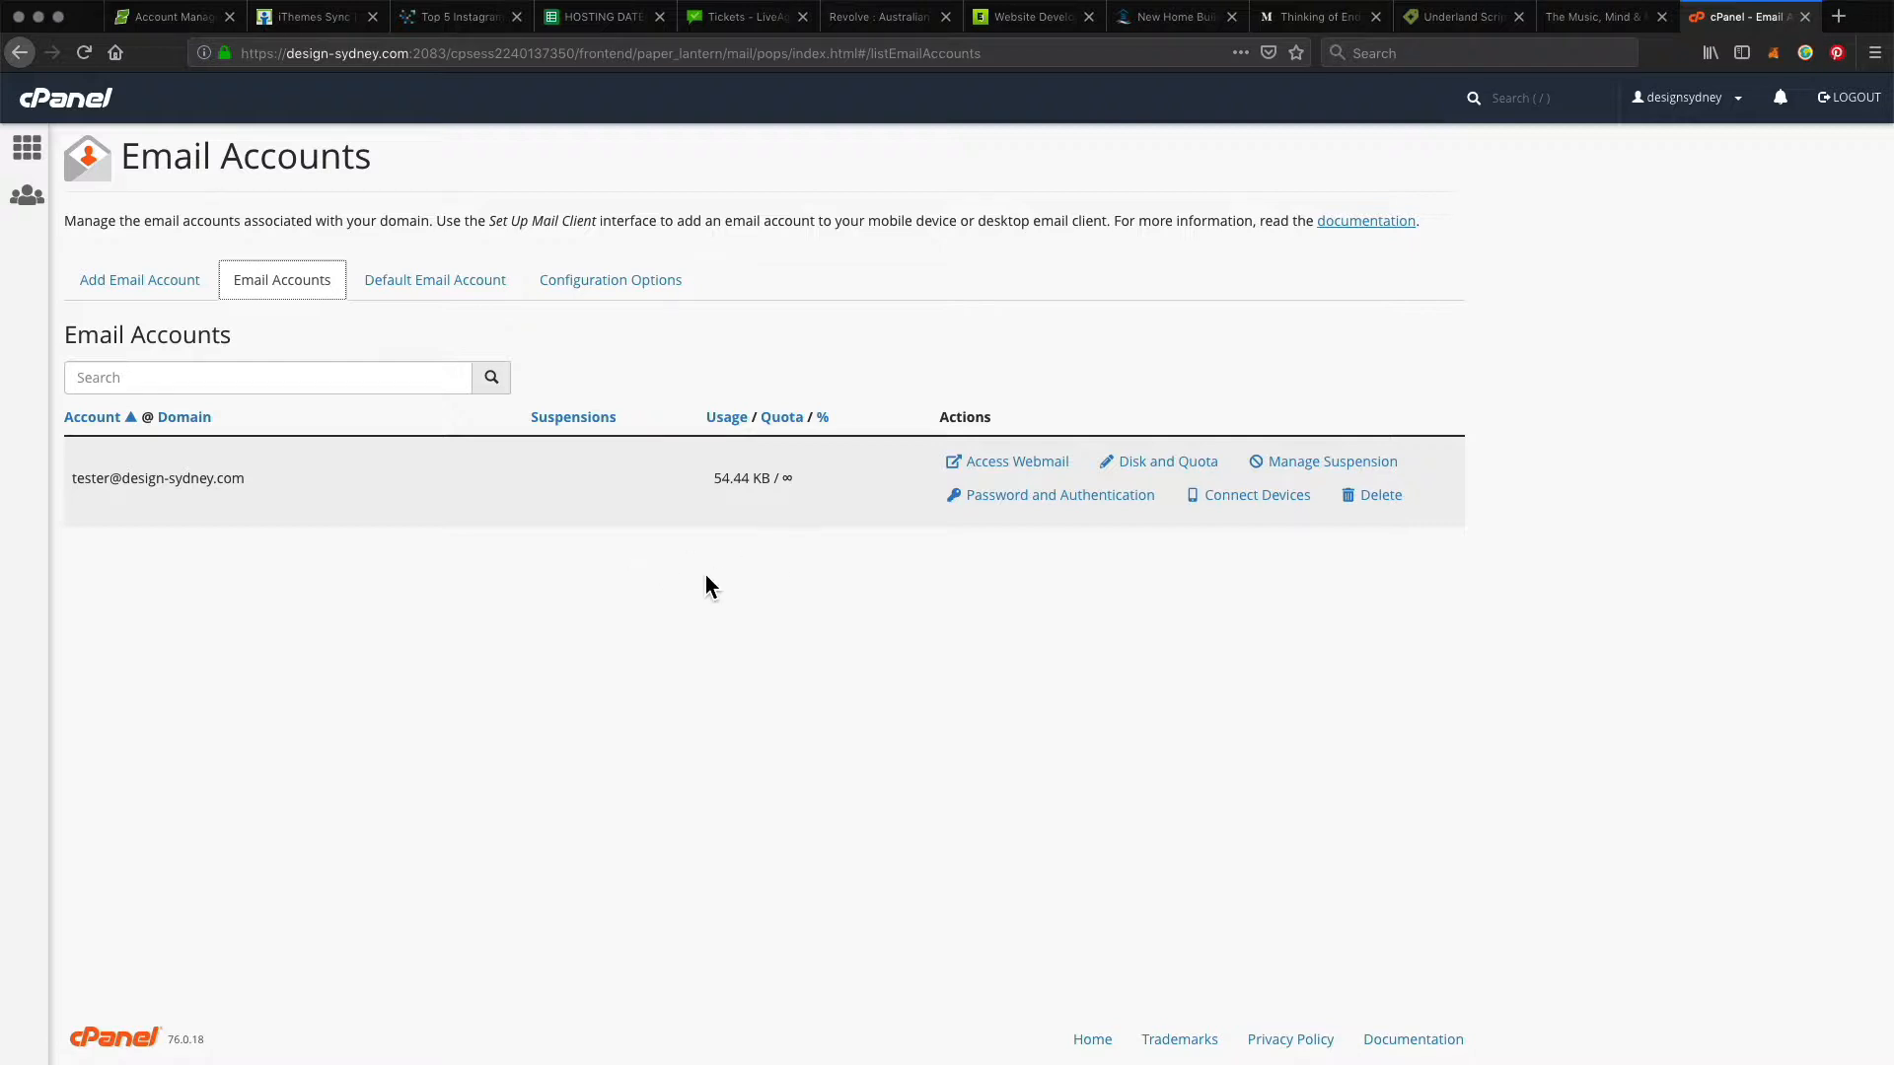
left_click(1279, 503)
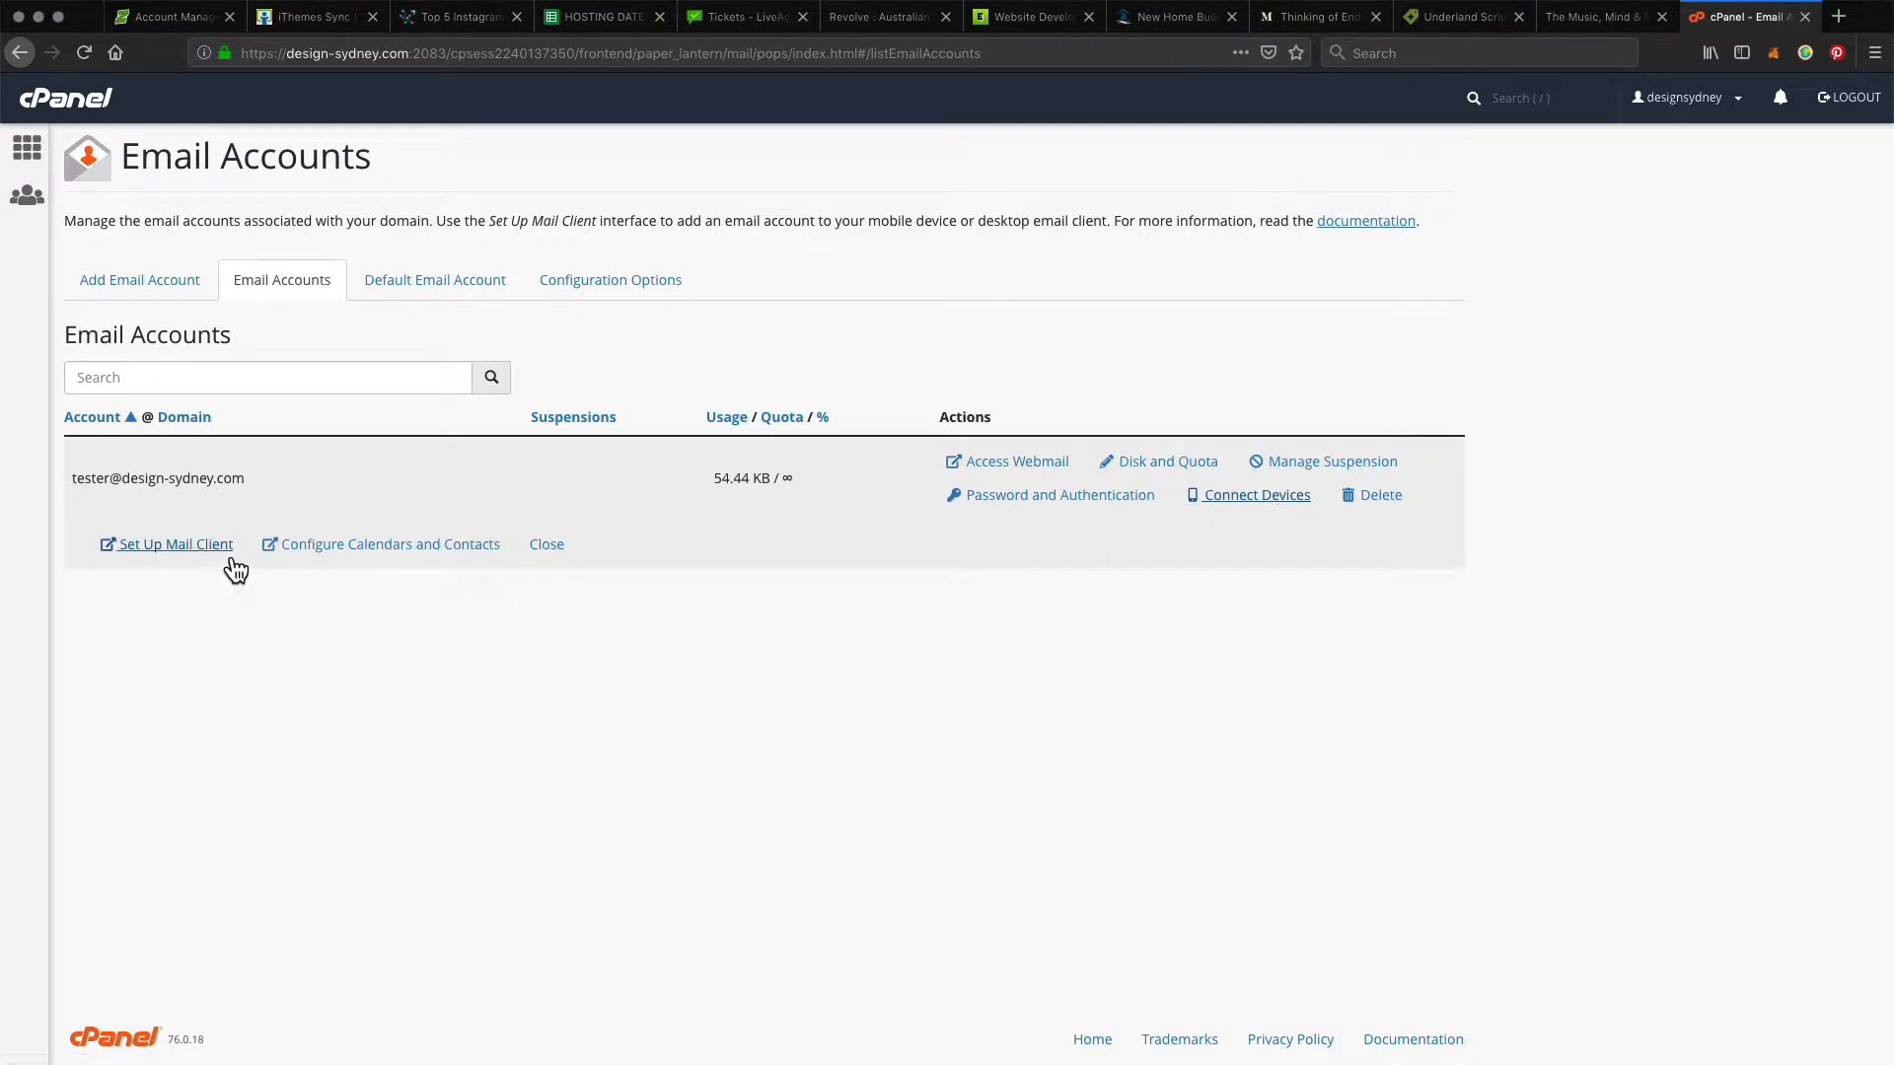
left_click(196, 558)
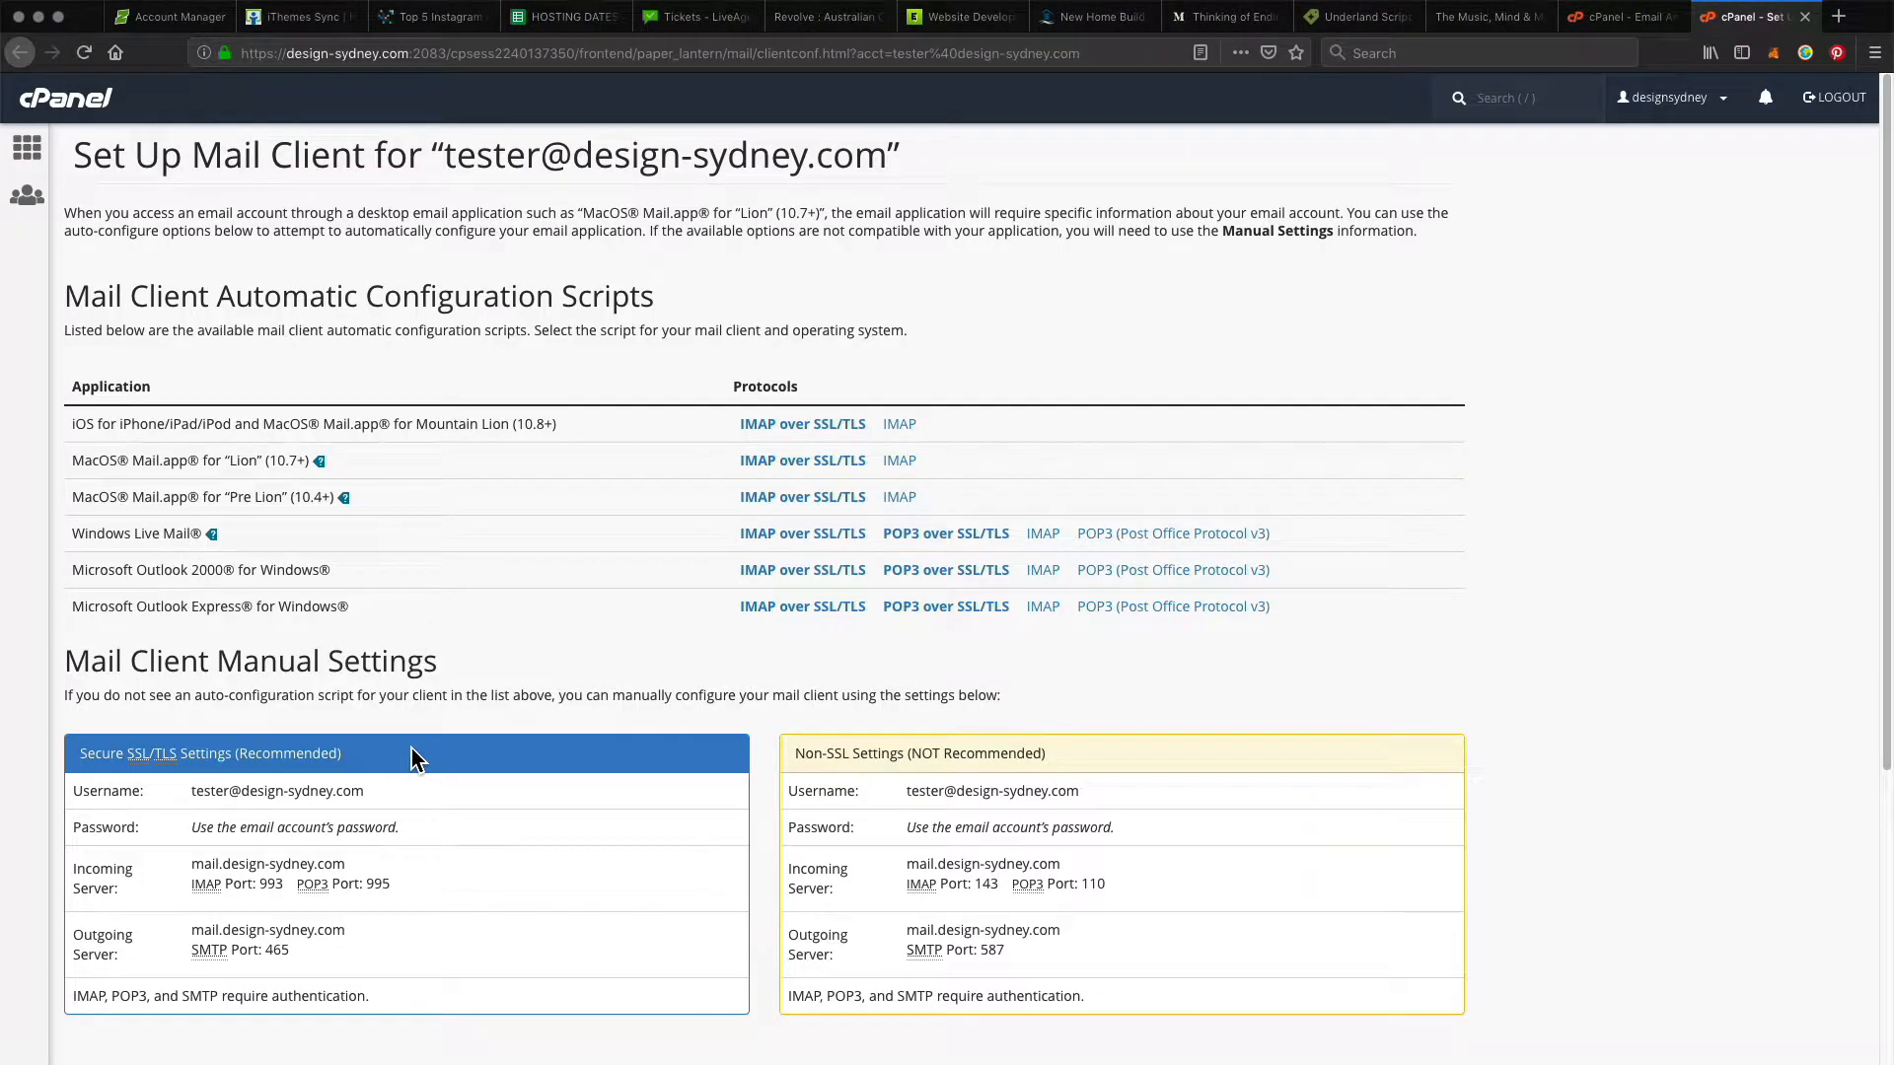
Step: Review the secure SSL/TLS mail client settings and password note, then close the setup page
left_click_drag(98, 753, 385, 1000)
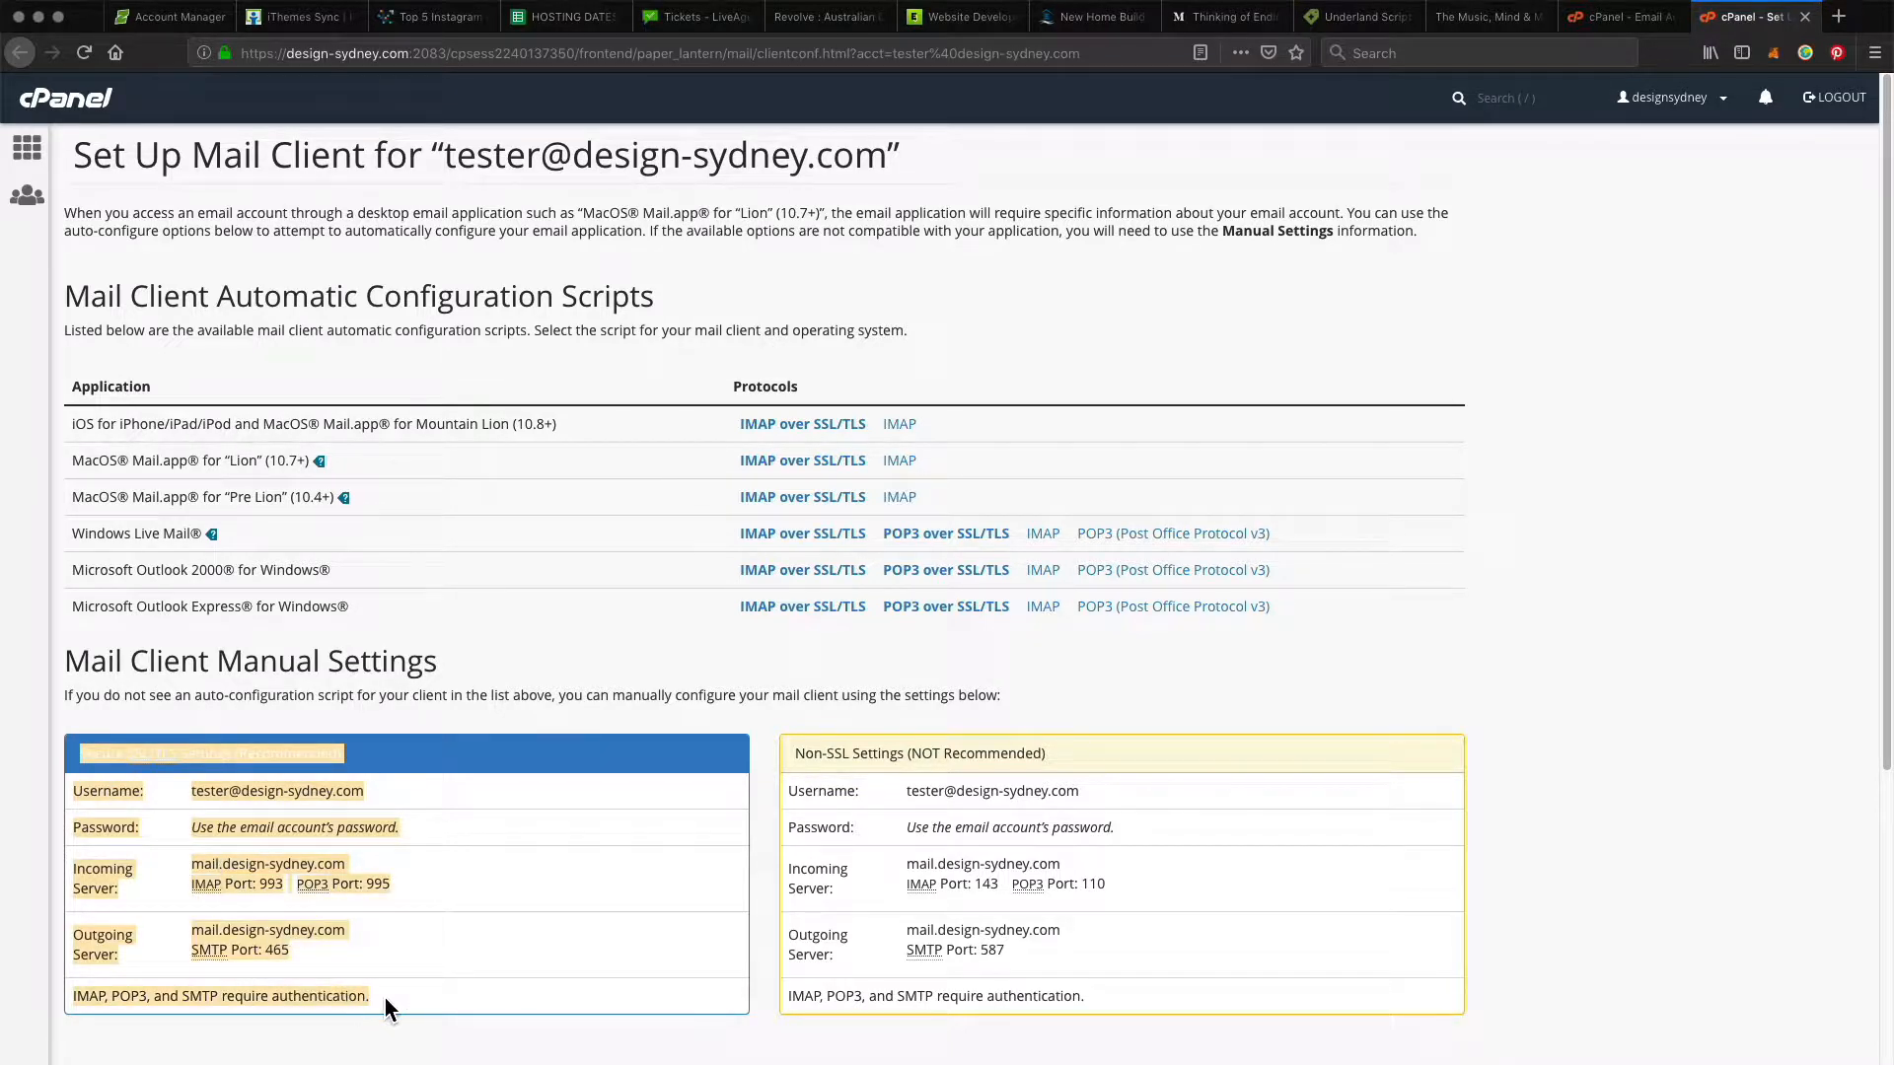
left_click(315, 949)
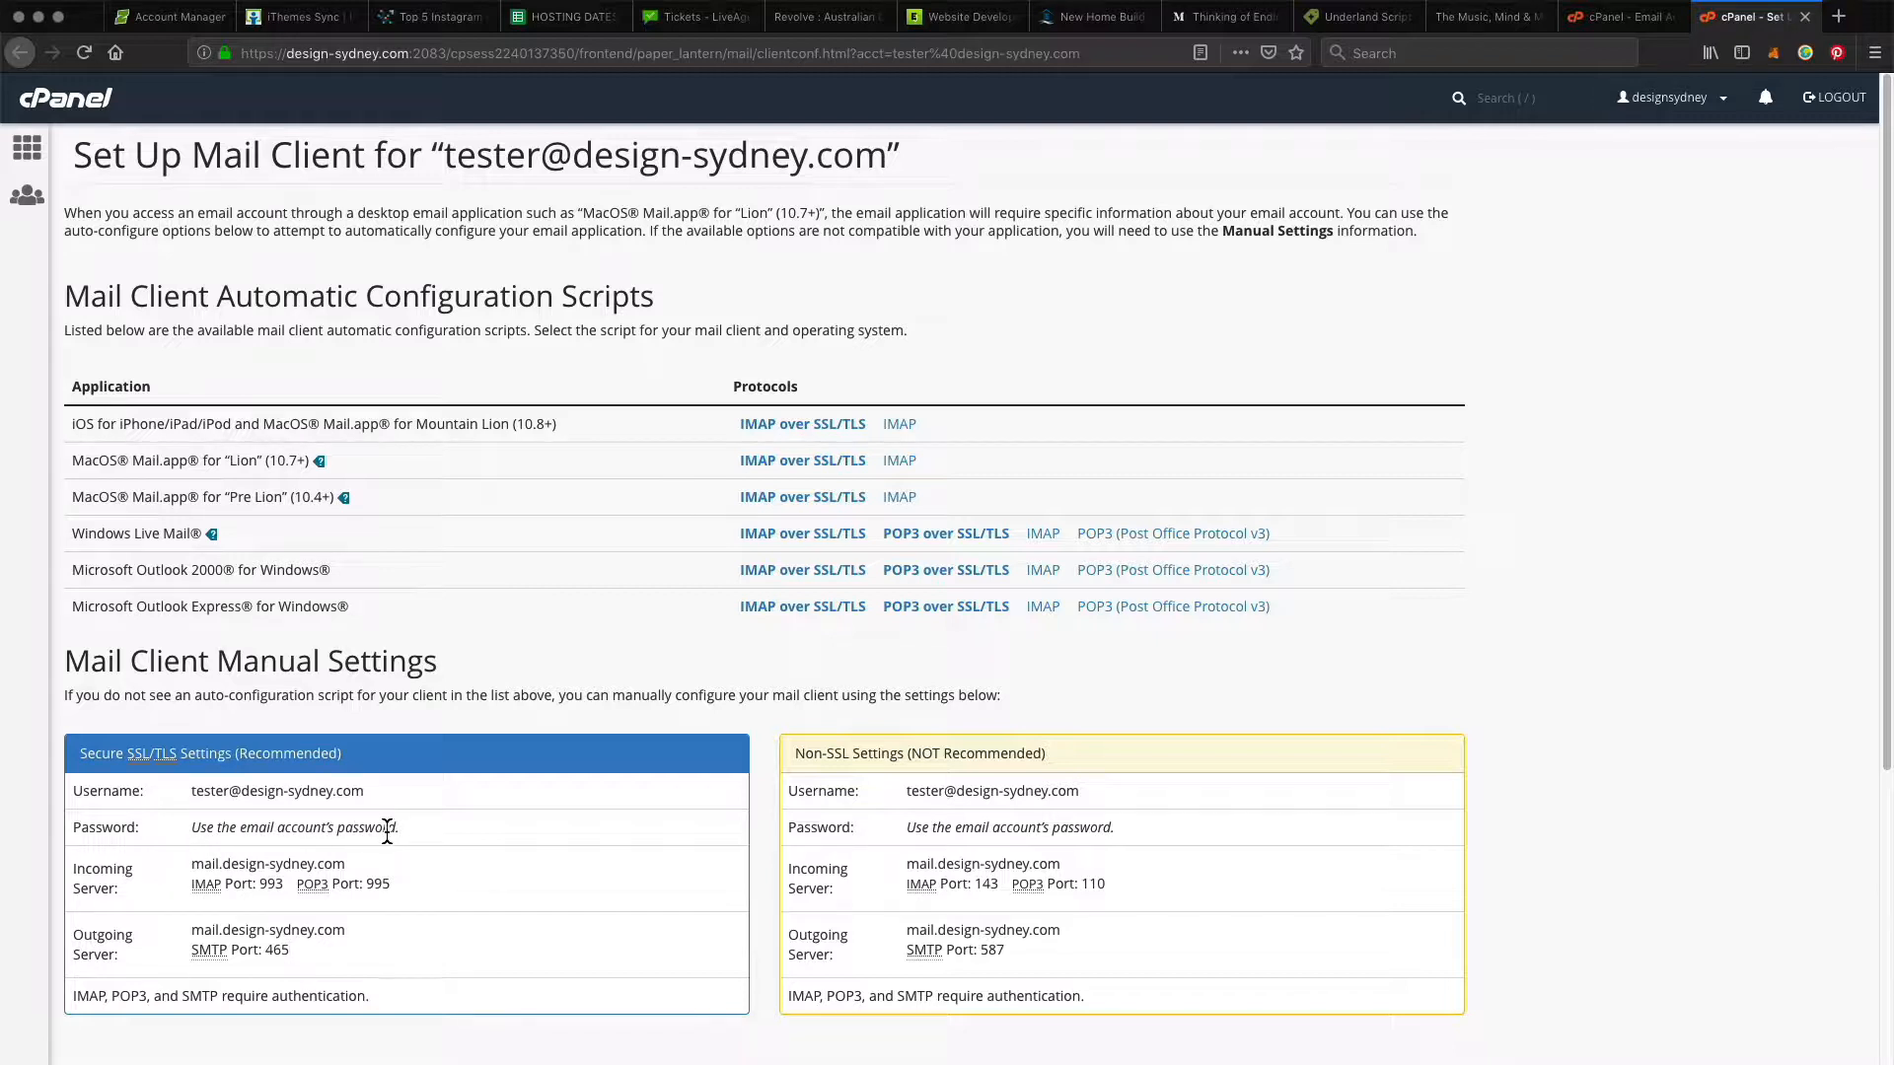
left_click_drag(397, 828, 201, 834)
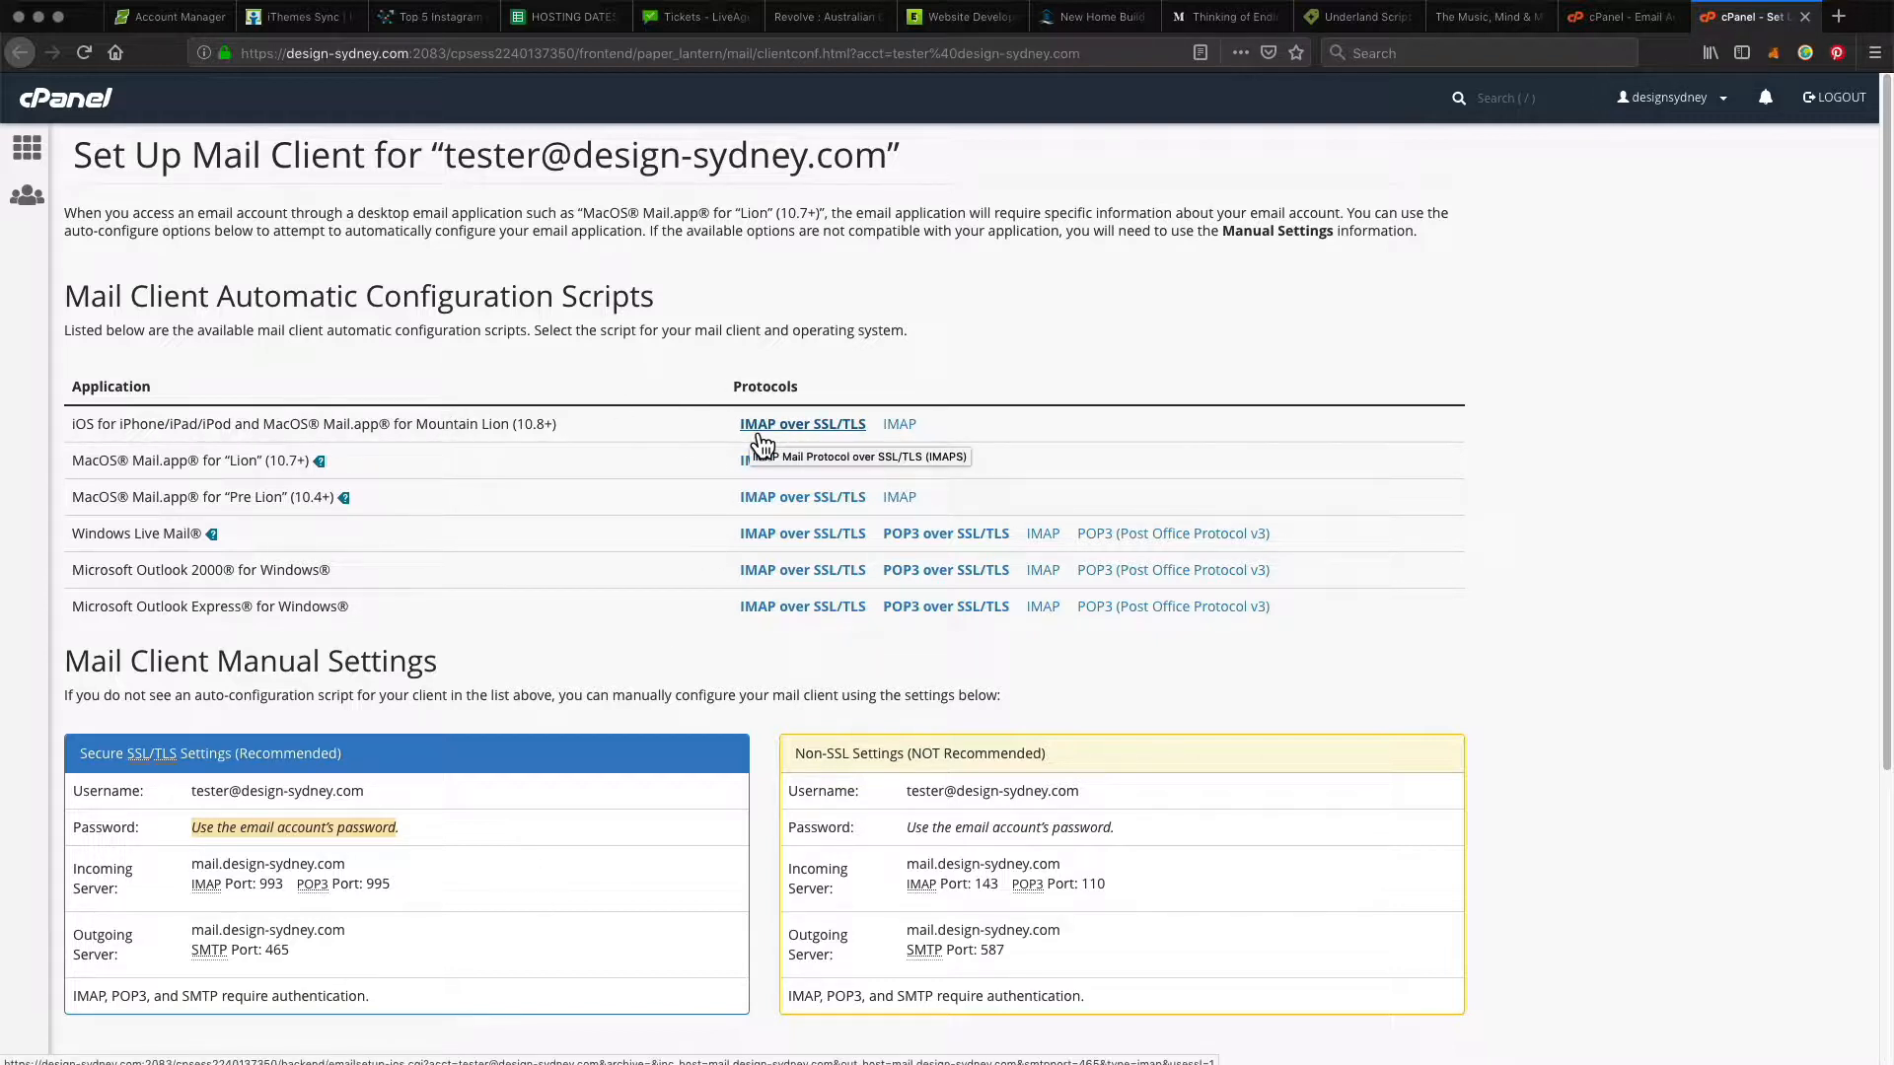
triple_click(315, 424)
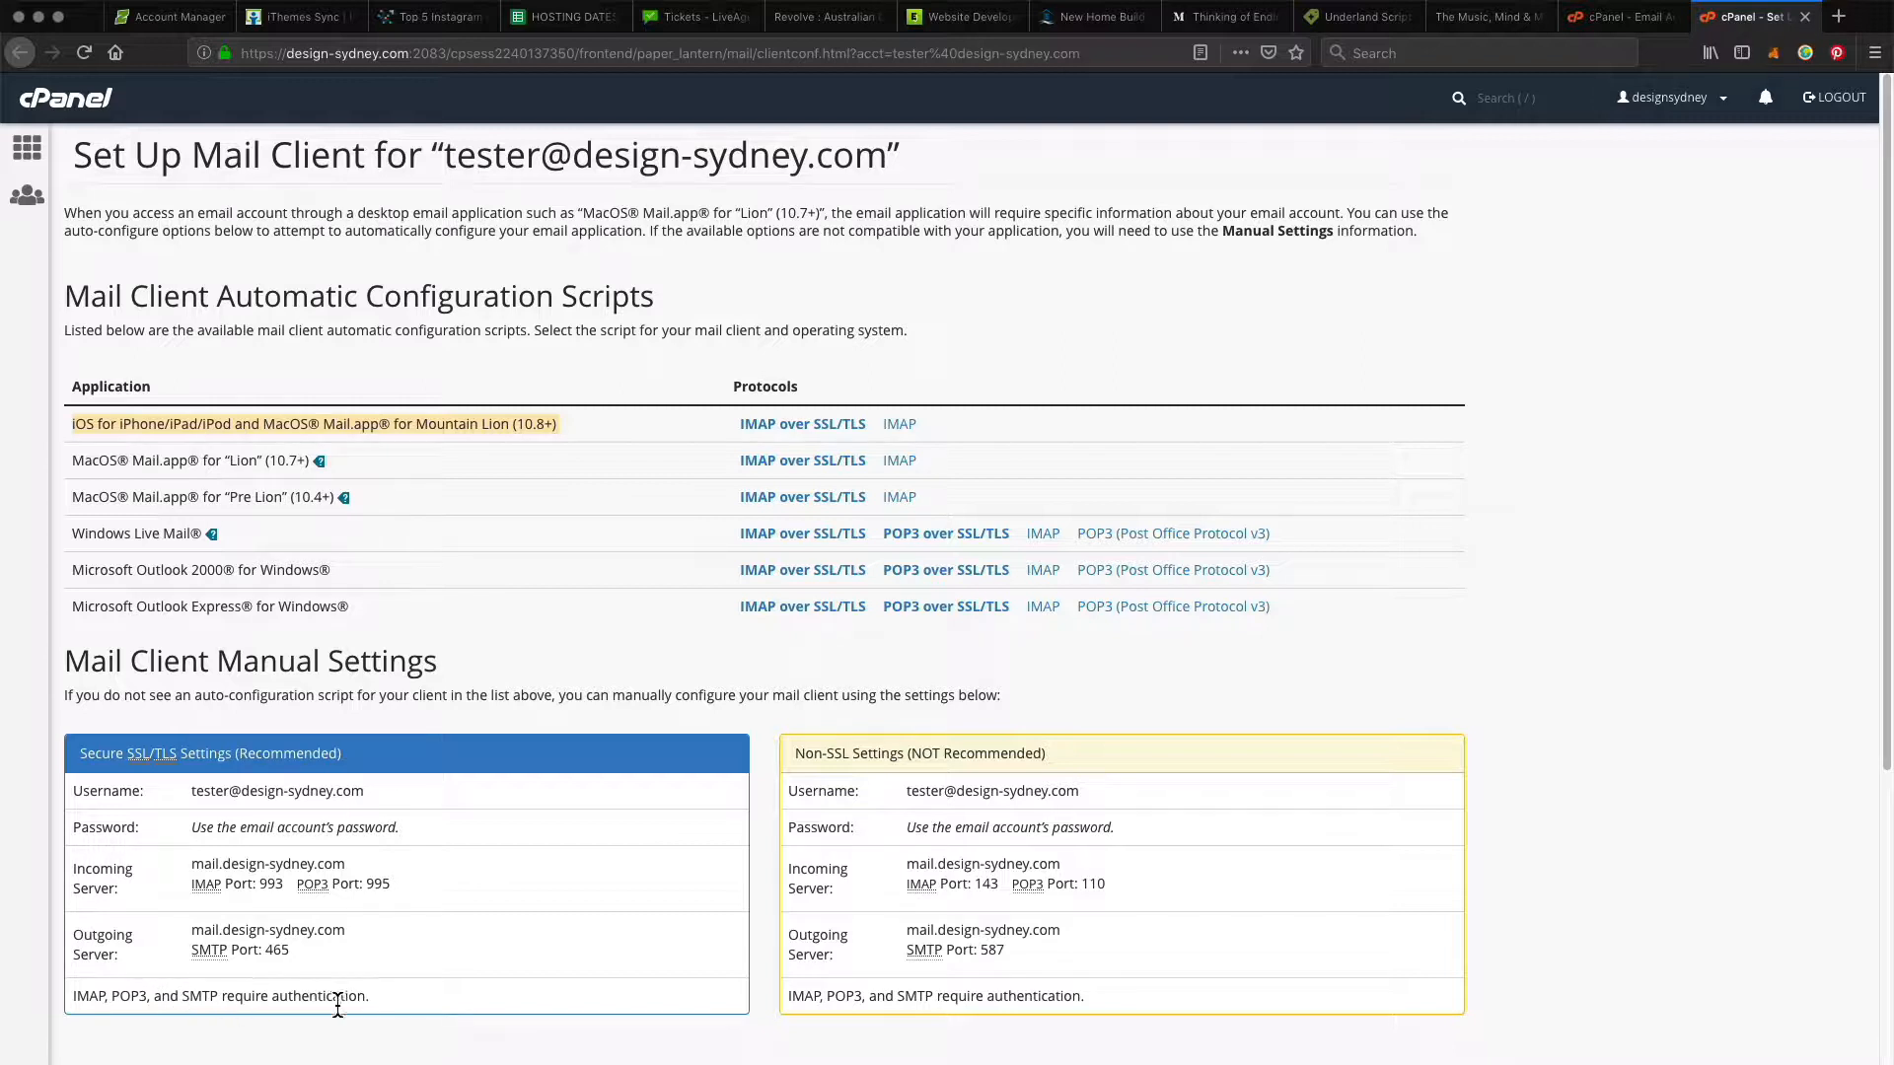
left_click_drag(363, 996, 64, 754)
left_click(426, 856)
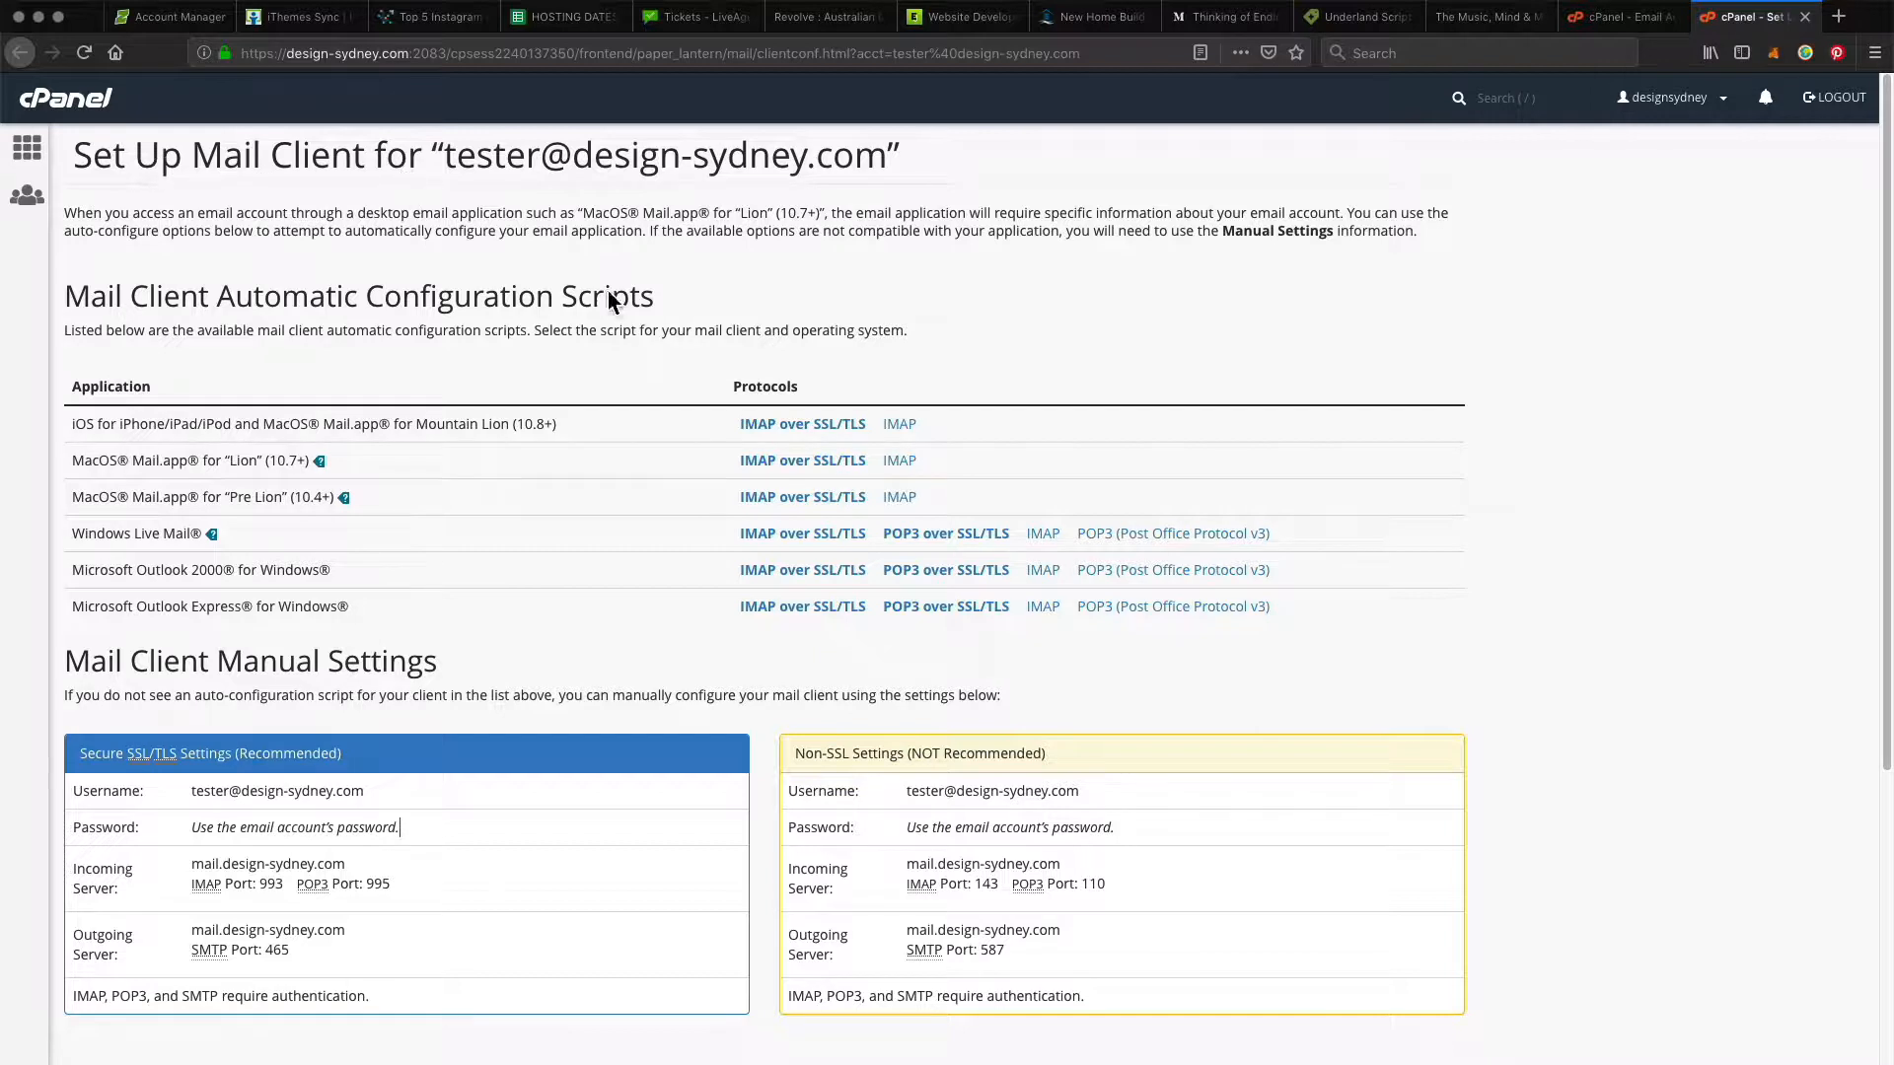
key("super+w")
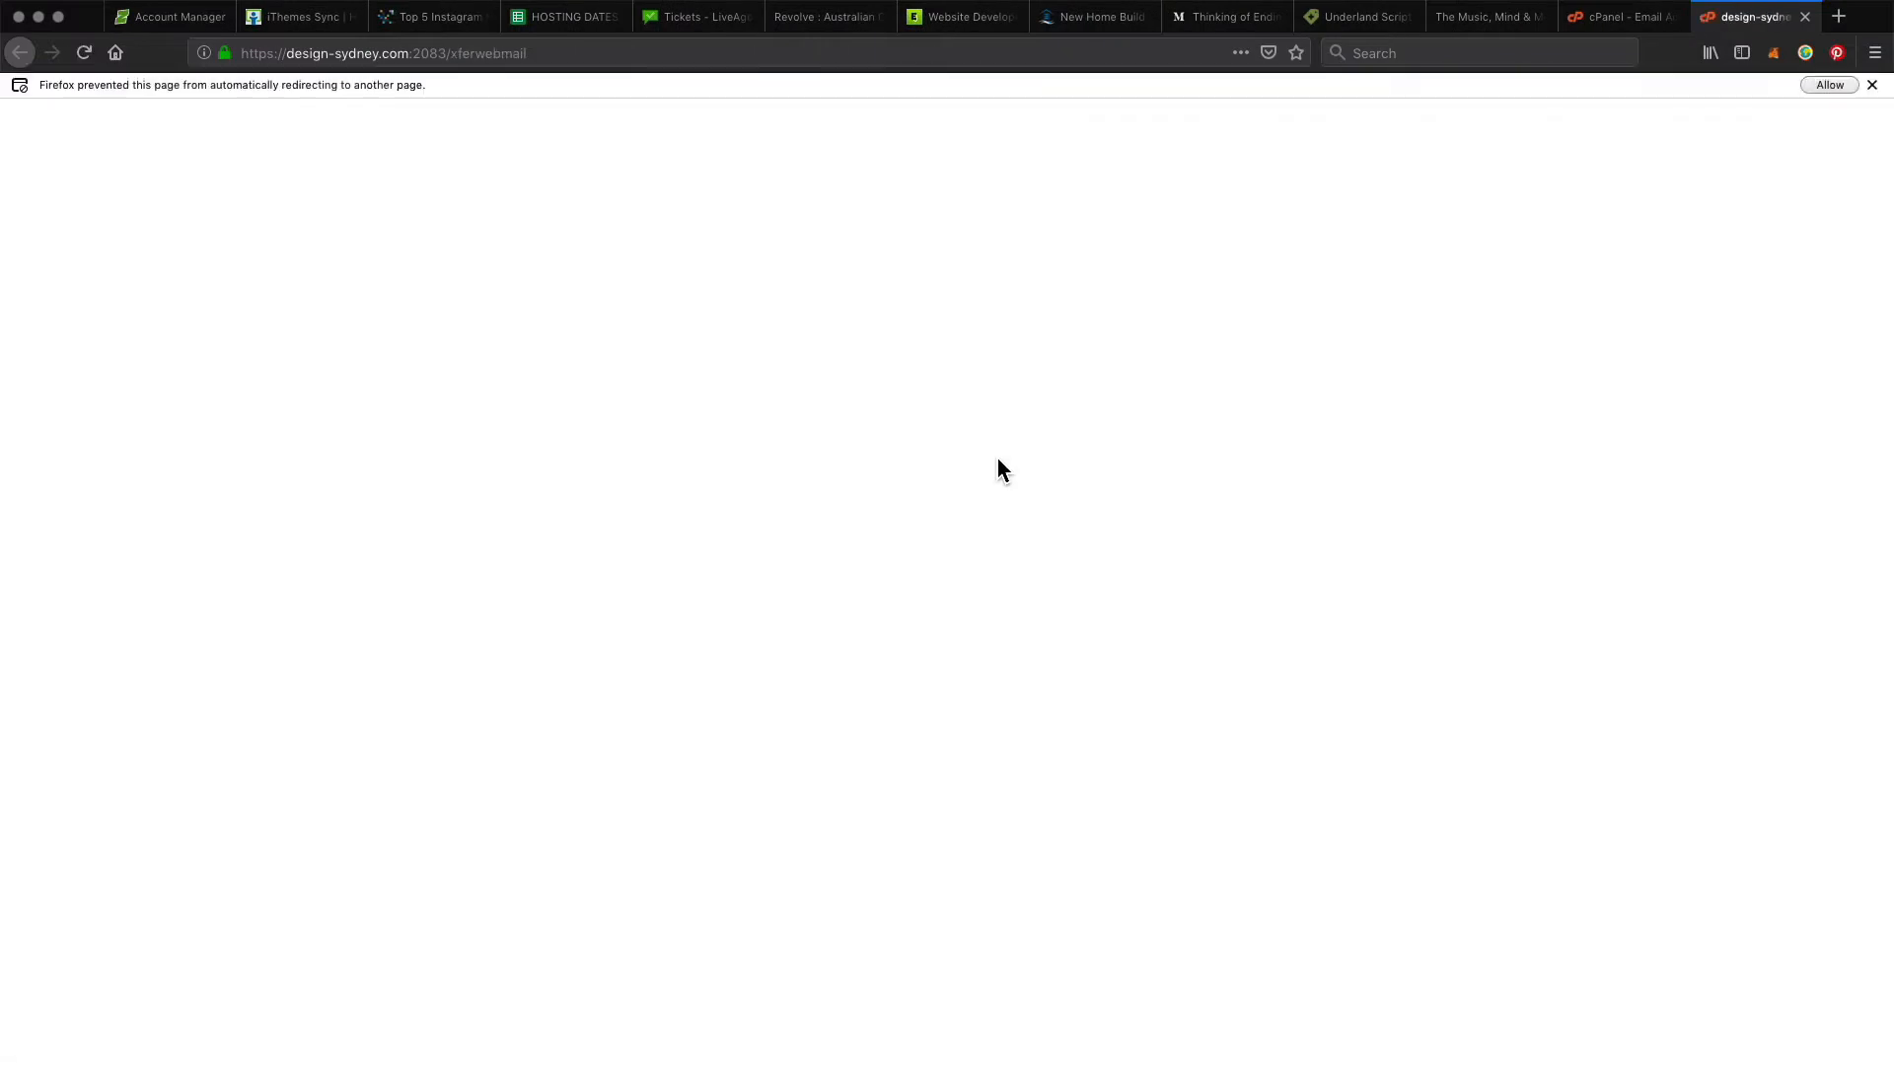
Step: Allow the webmail redirect and open the tester mailbox in Roundcube
left_click(1824, 87)
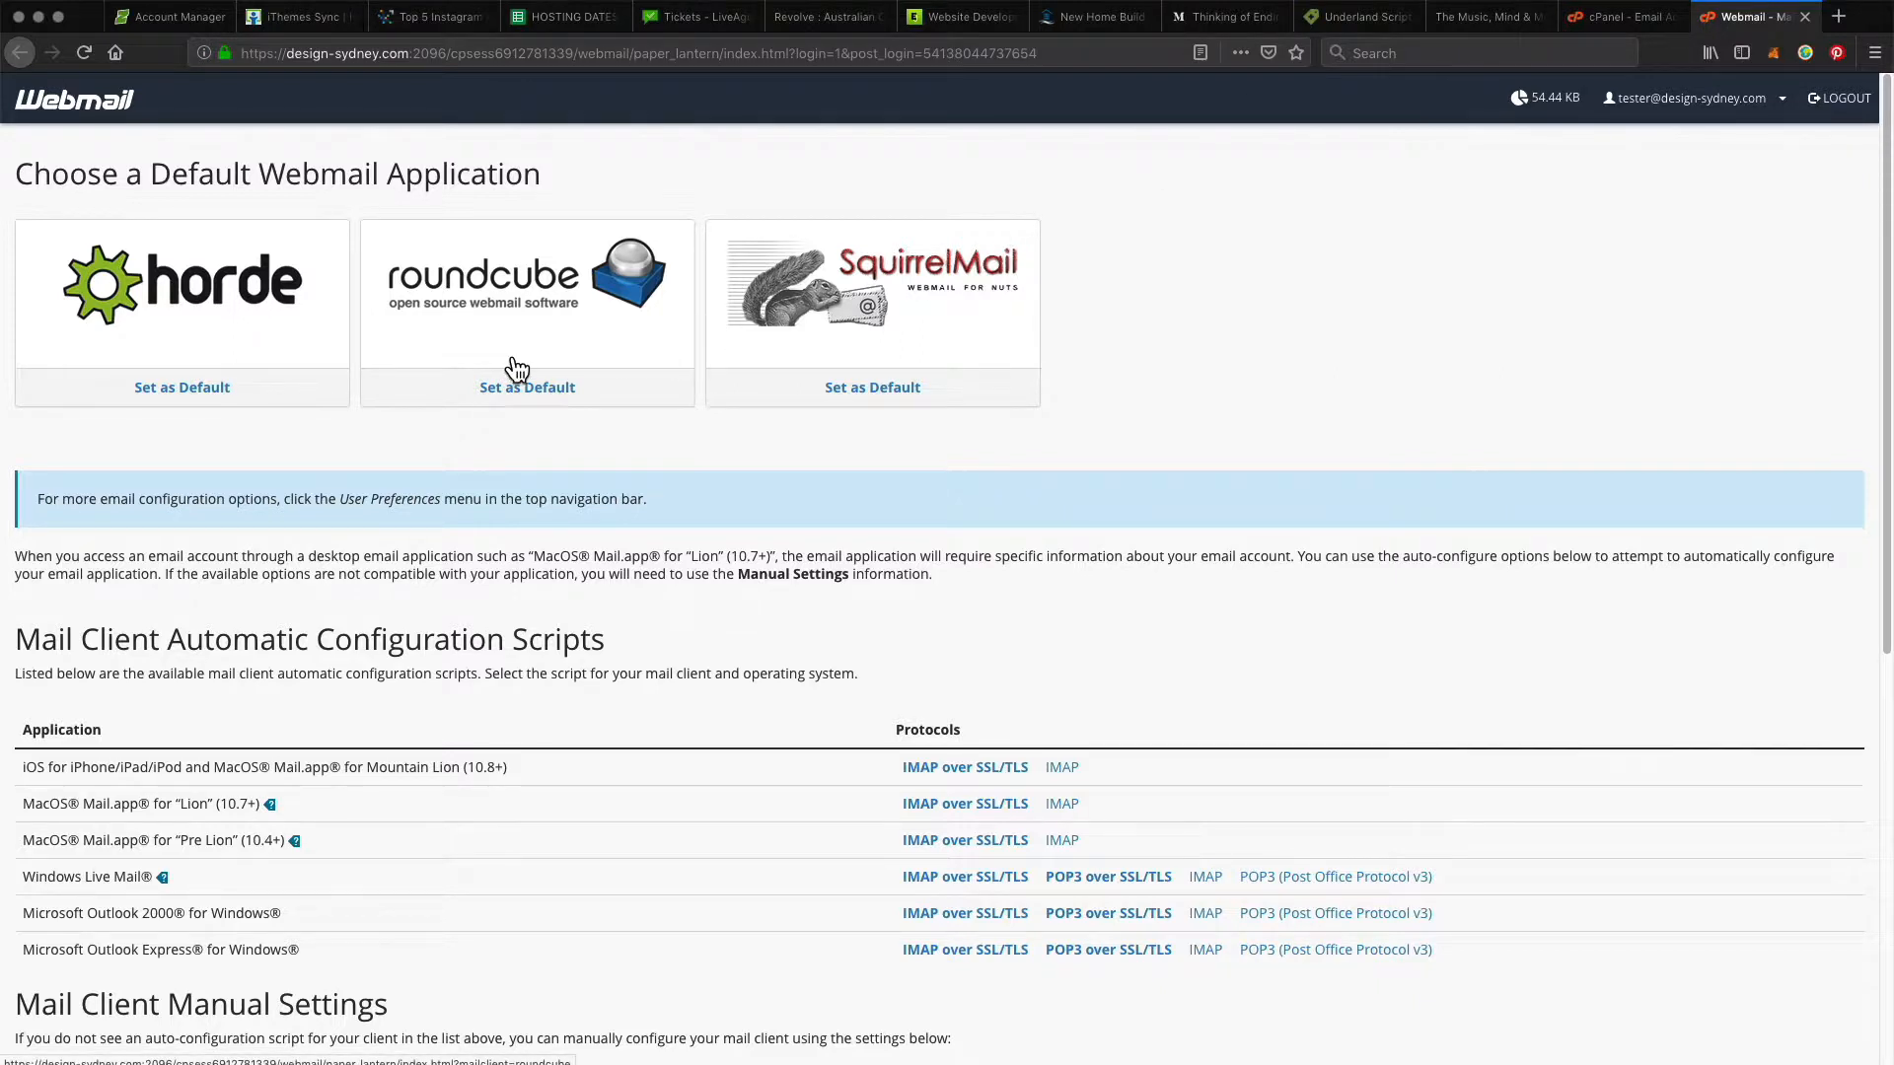
left_click(480, 300)
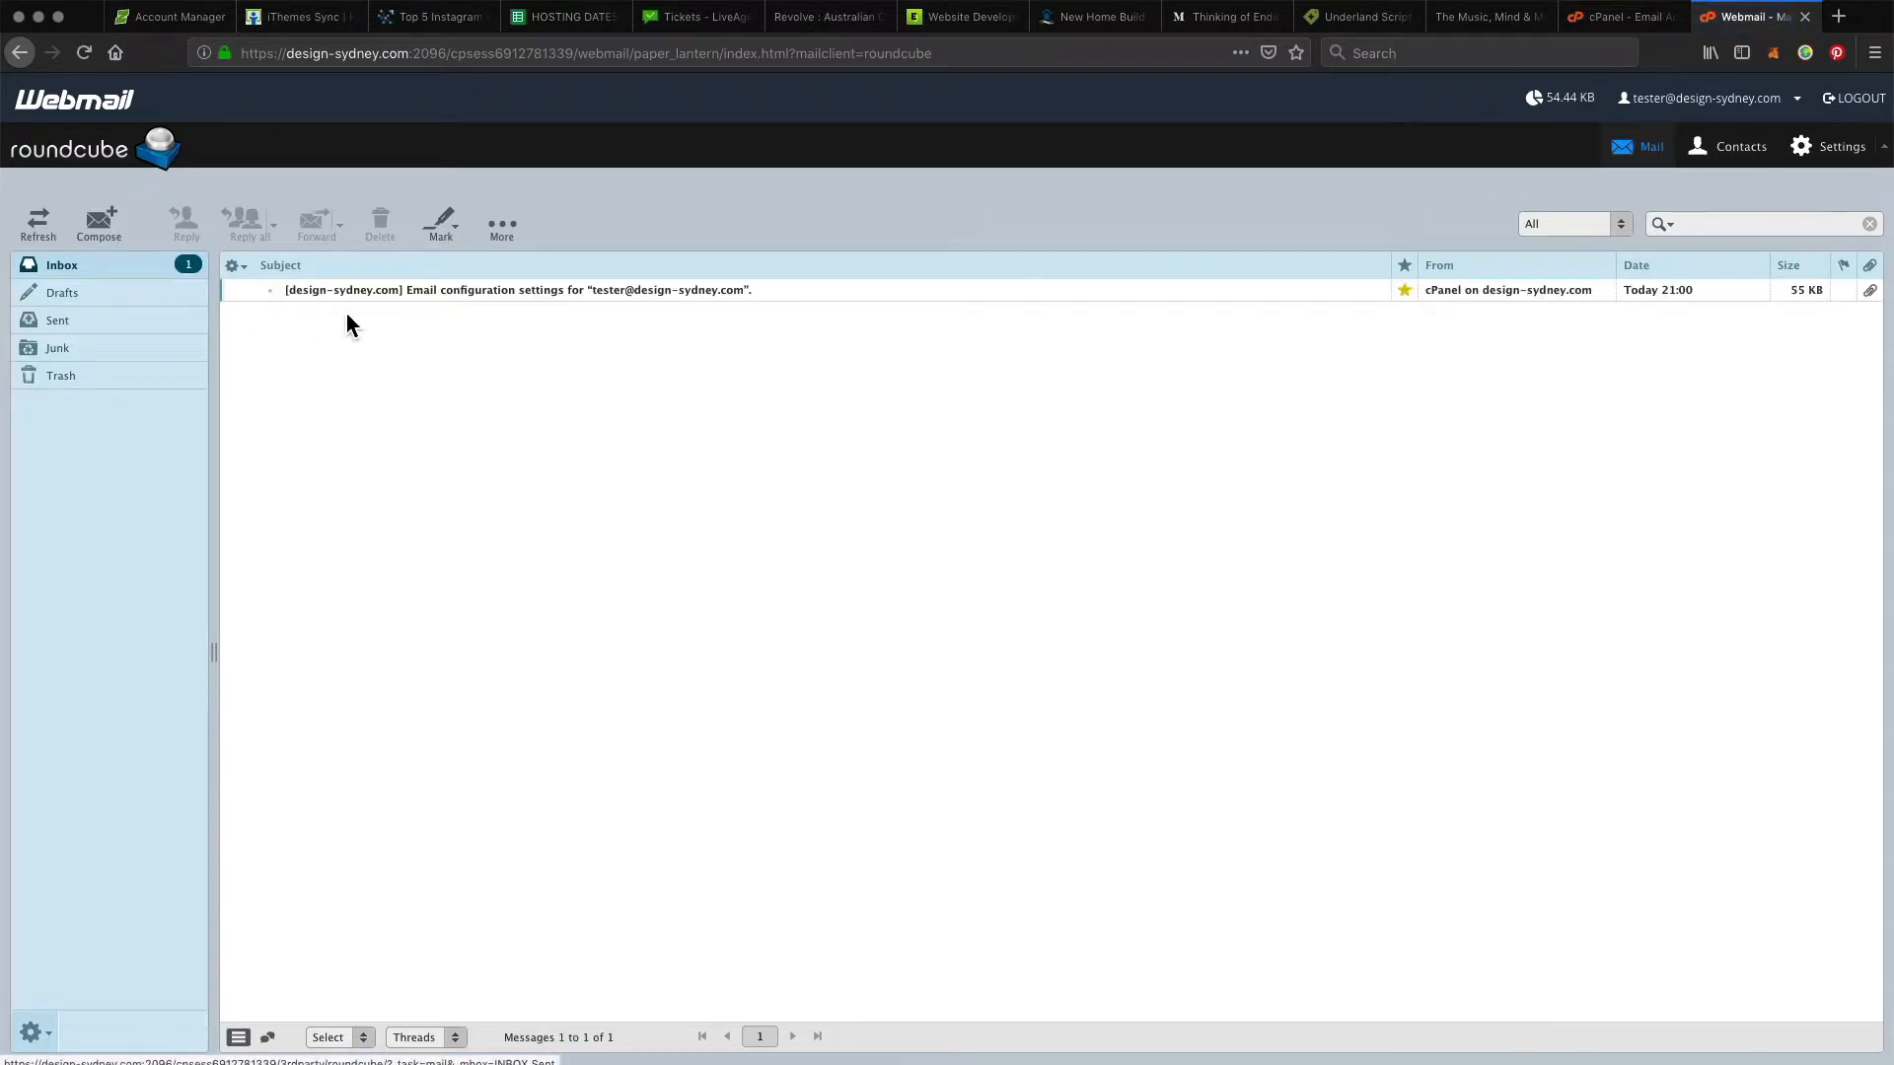
Step: Open the email configuration settings message from the Roundcube inbox
left_click(99, 236)
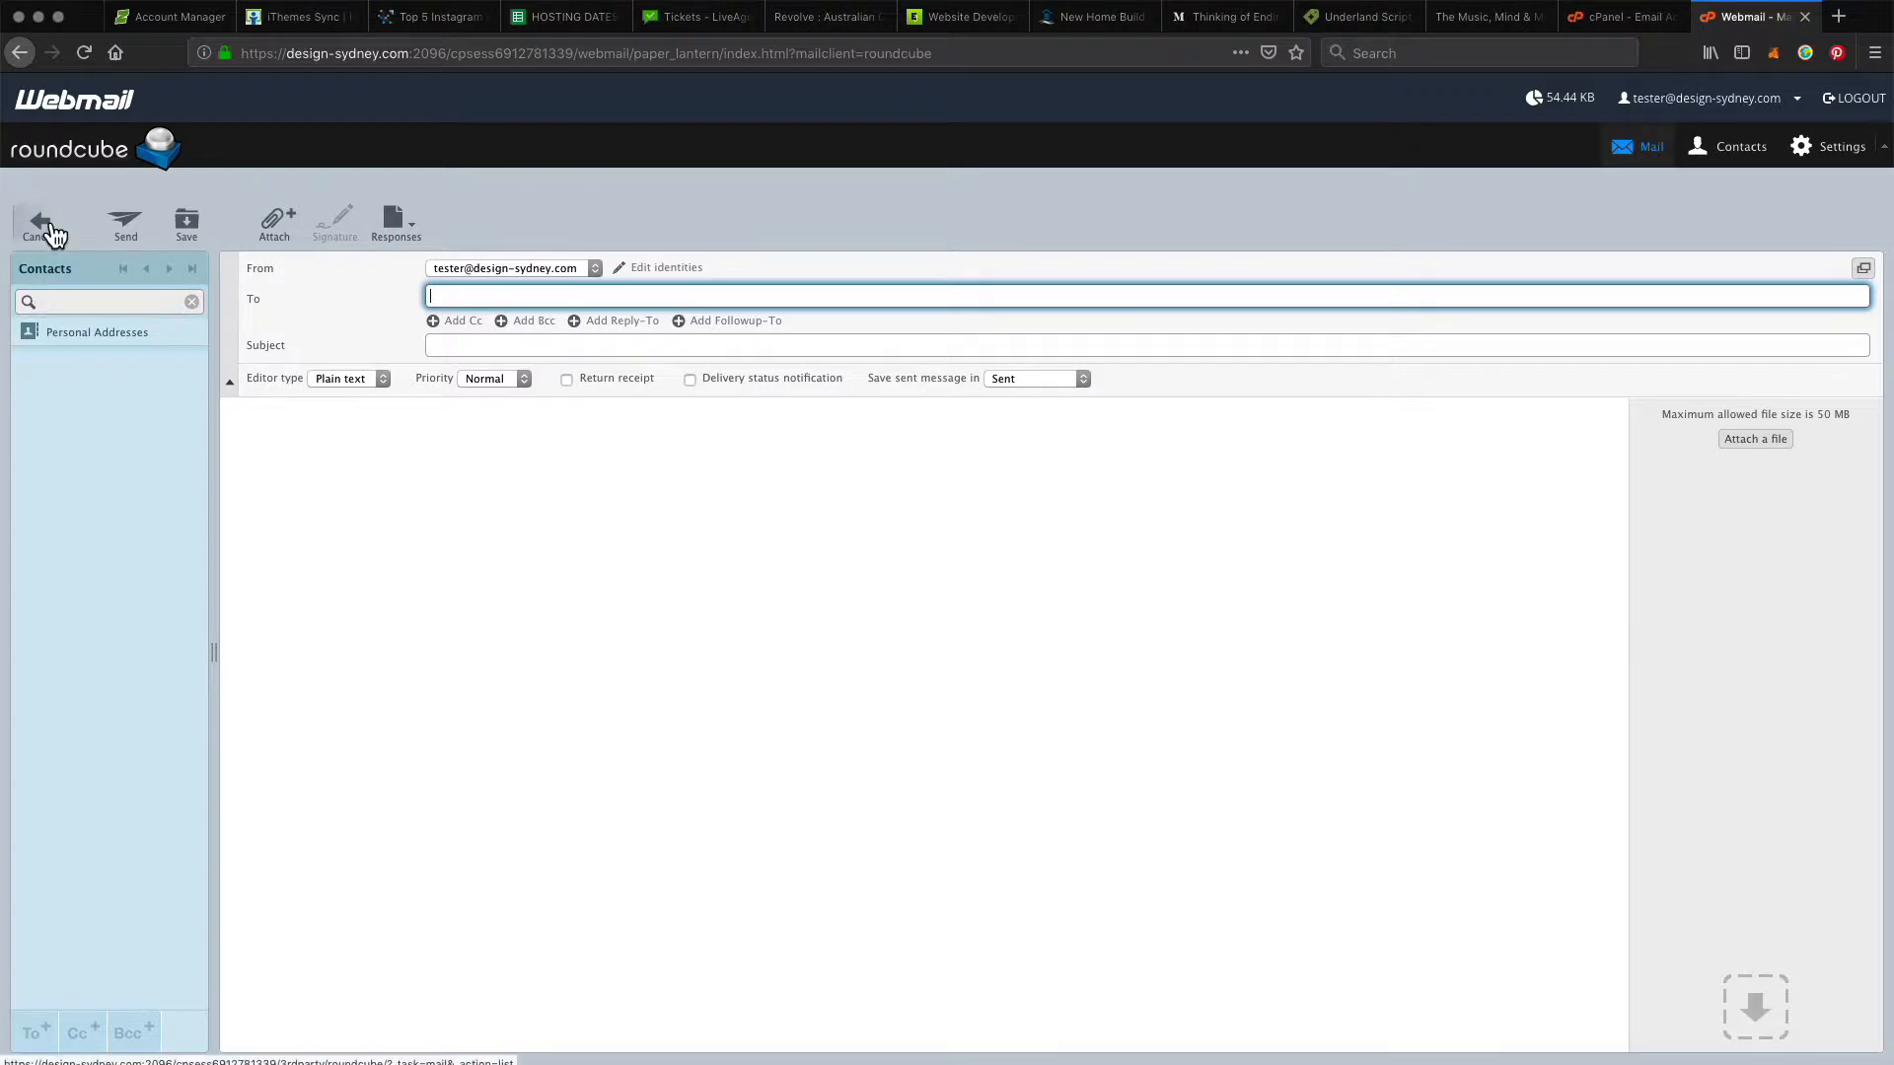
left_click(49, 228)
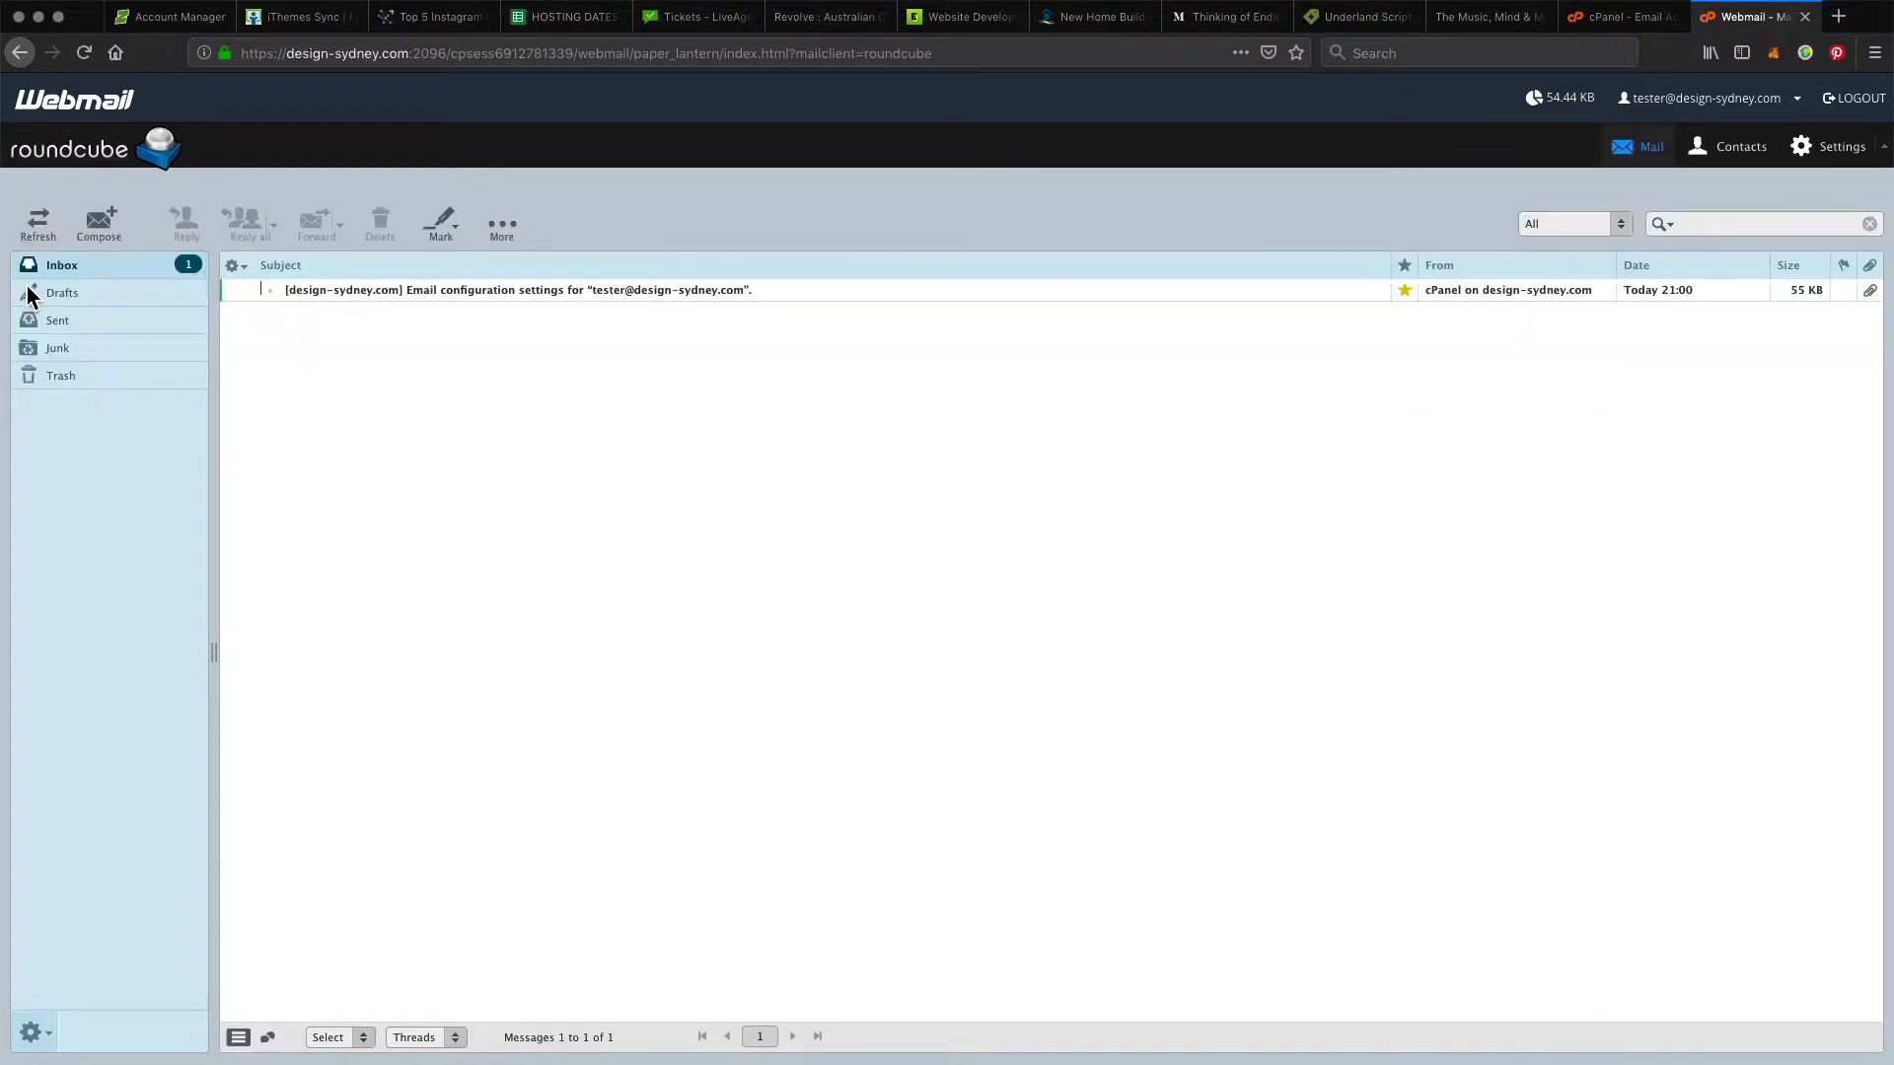
left_click(83, 265)
left_click(380, 296)
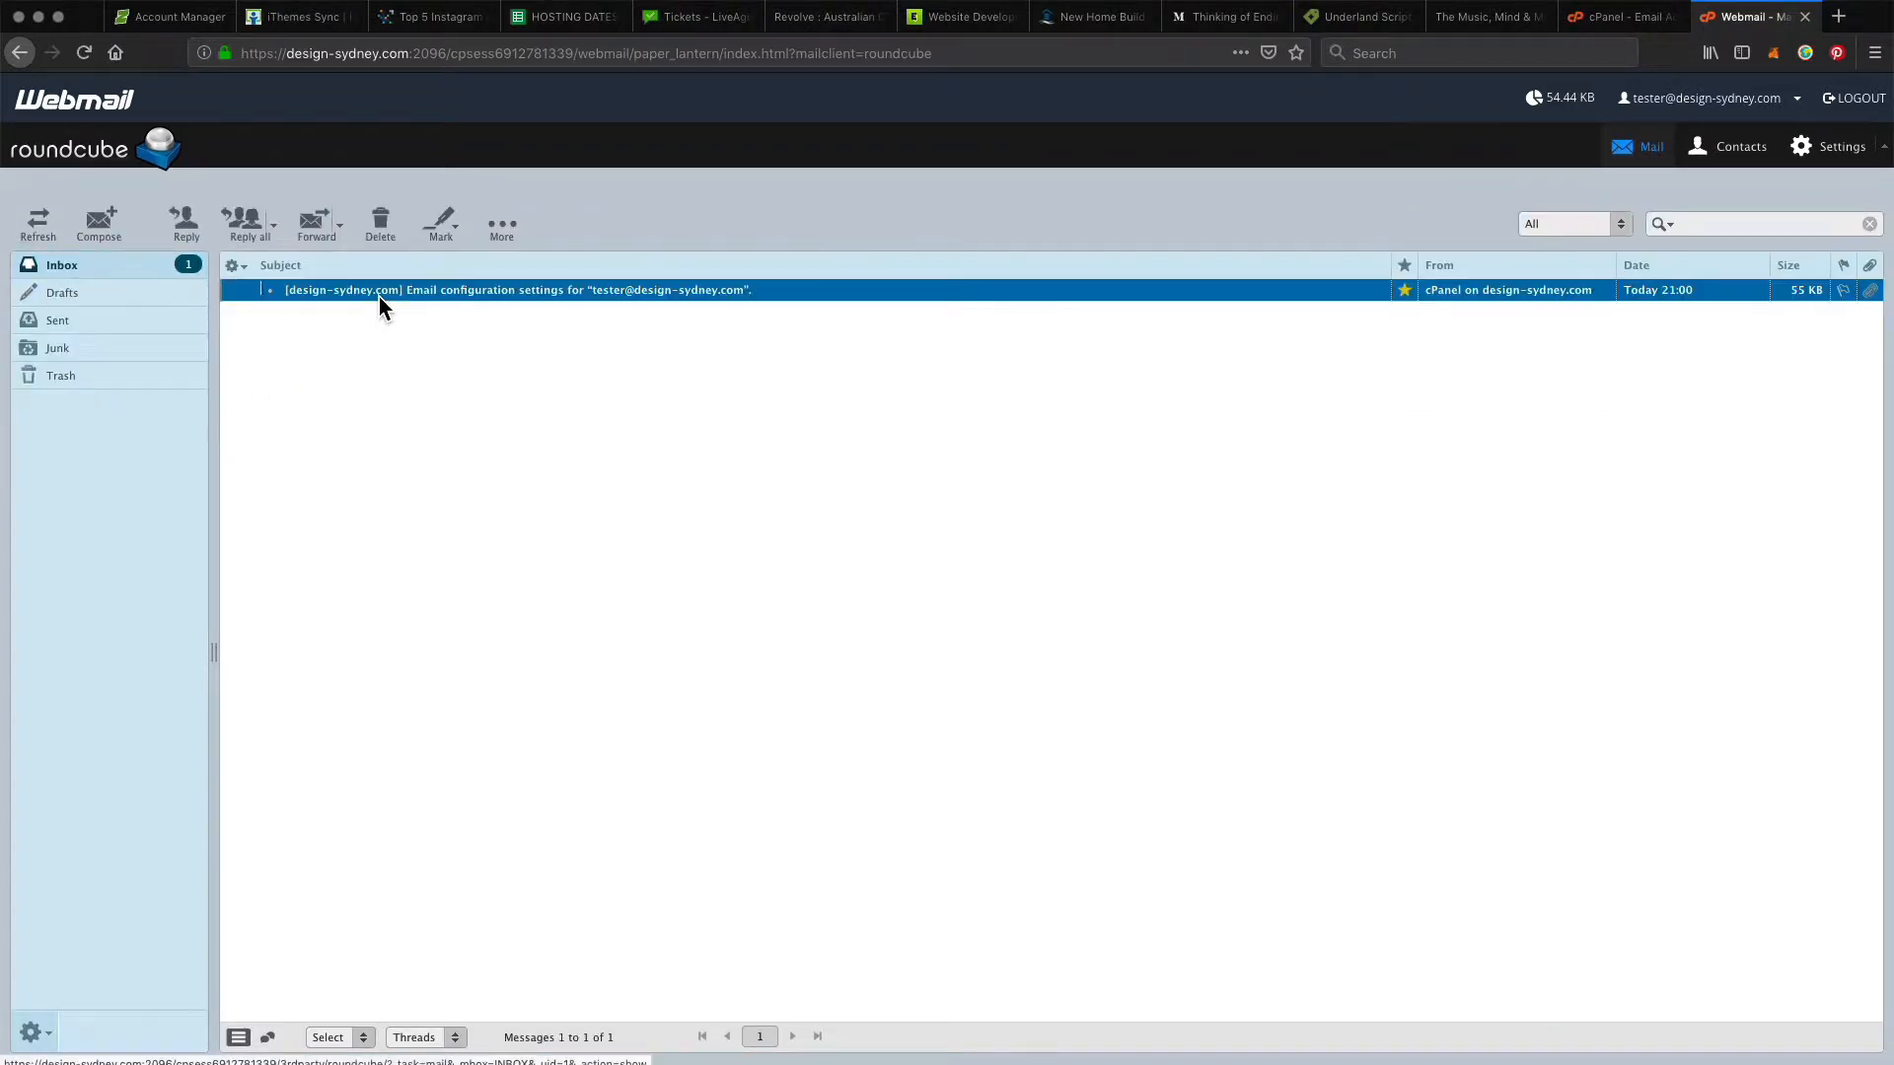
double_click(379, 296)
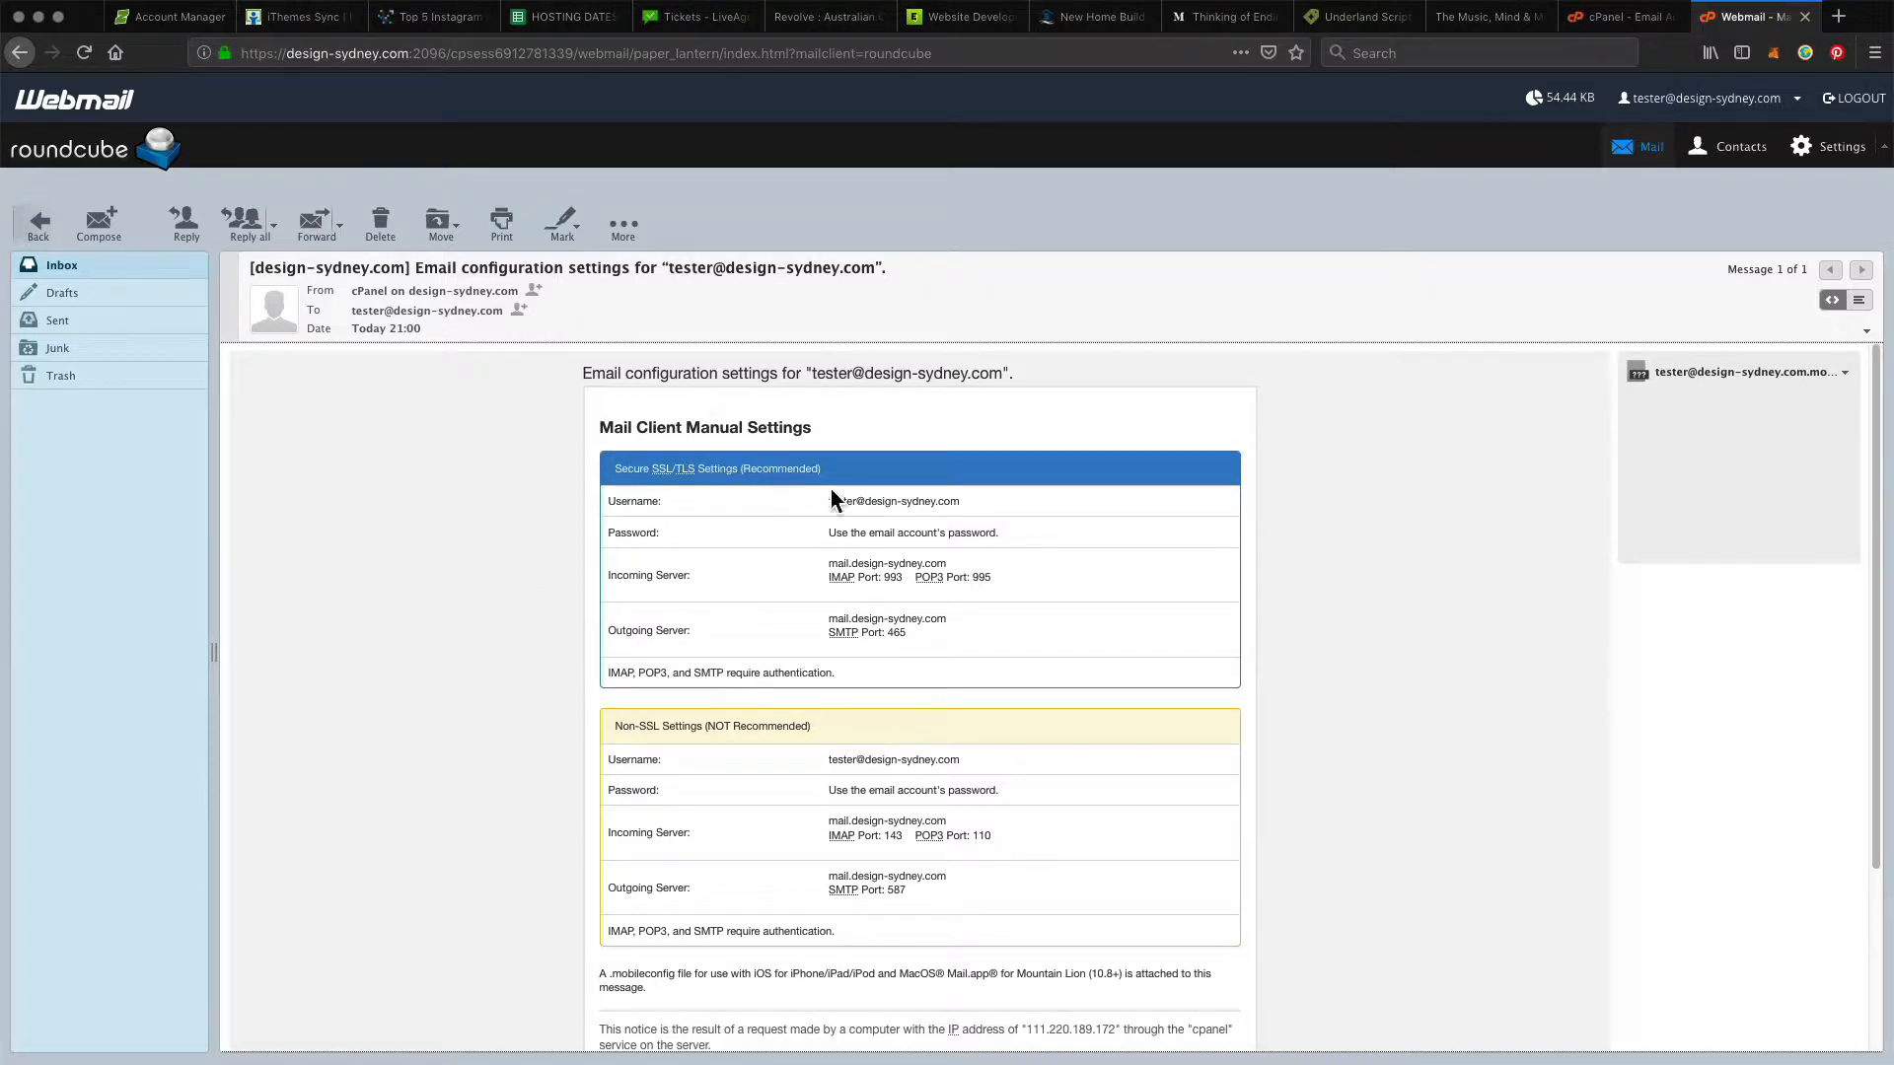
Step: Review the password line in the message and close the webmail tab
triple_click(866, 535)
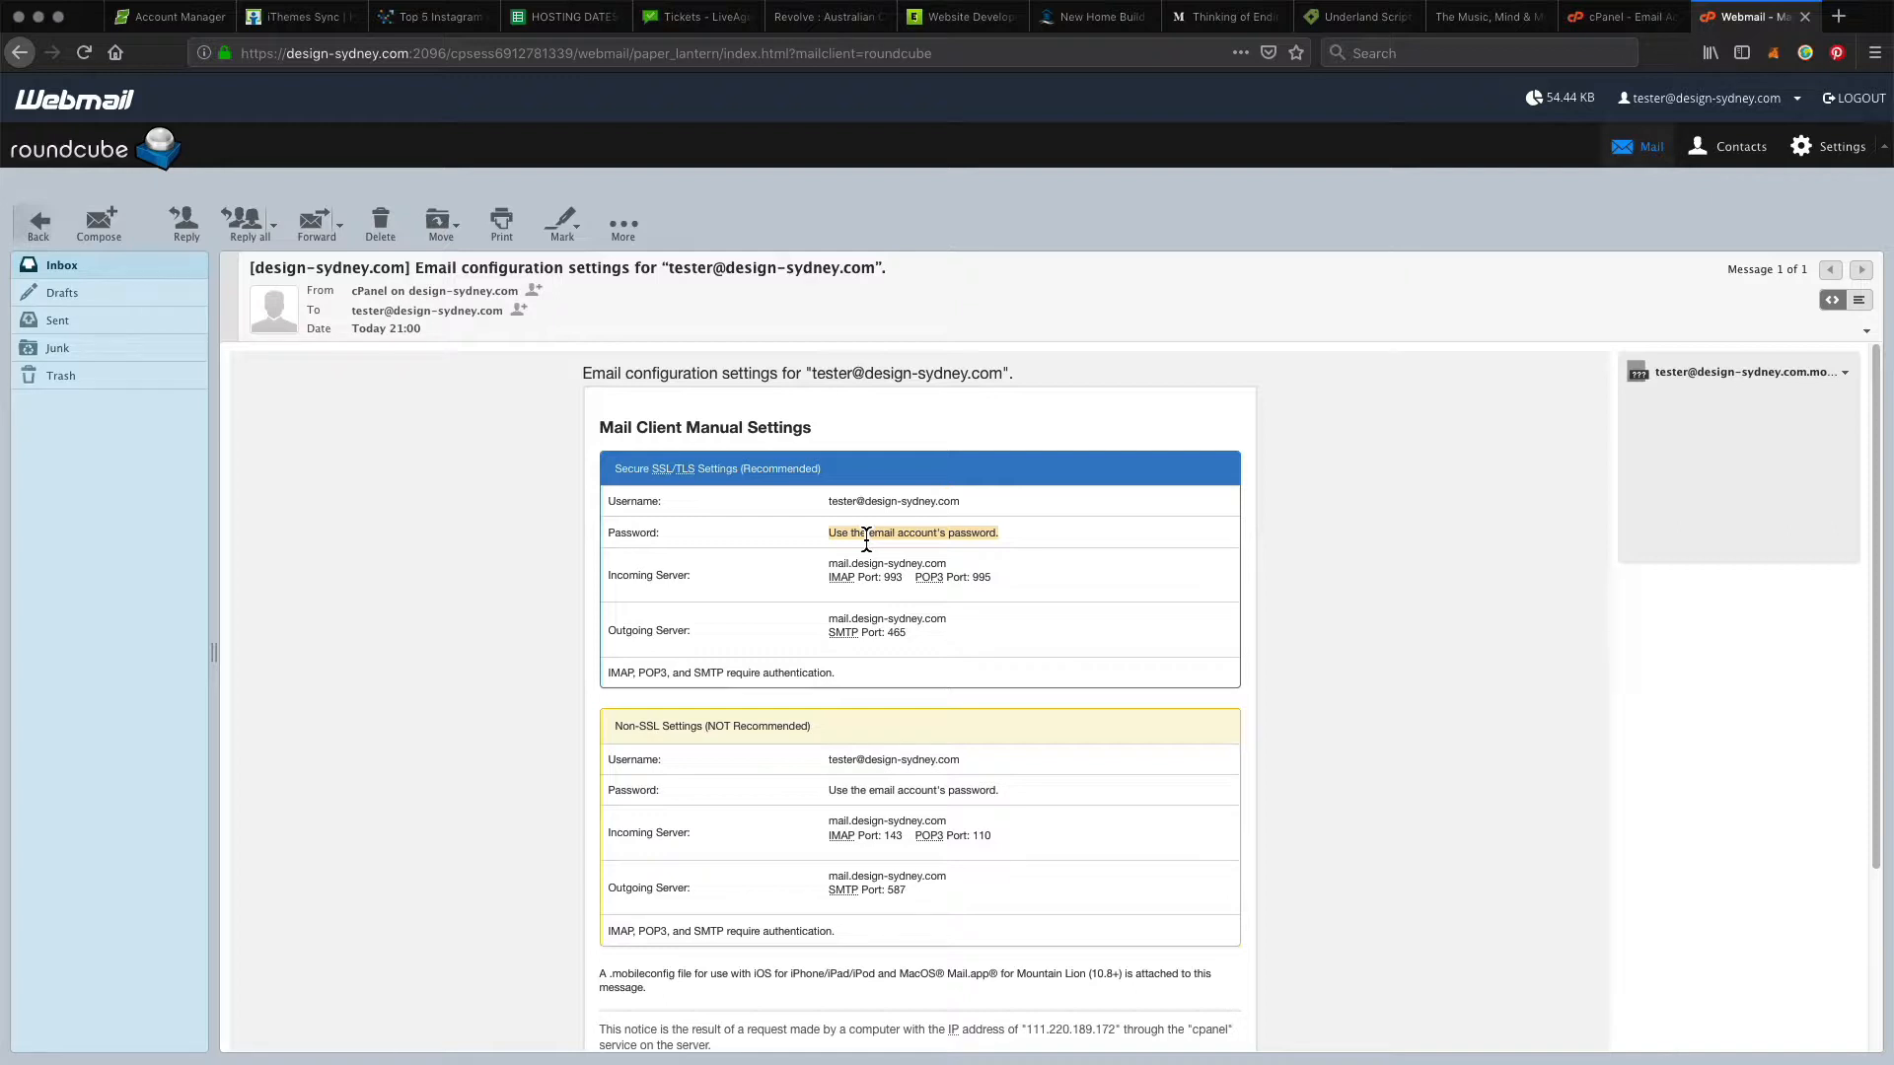
left_click(866, 423)
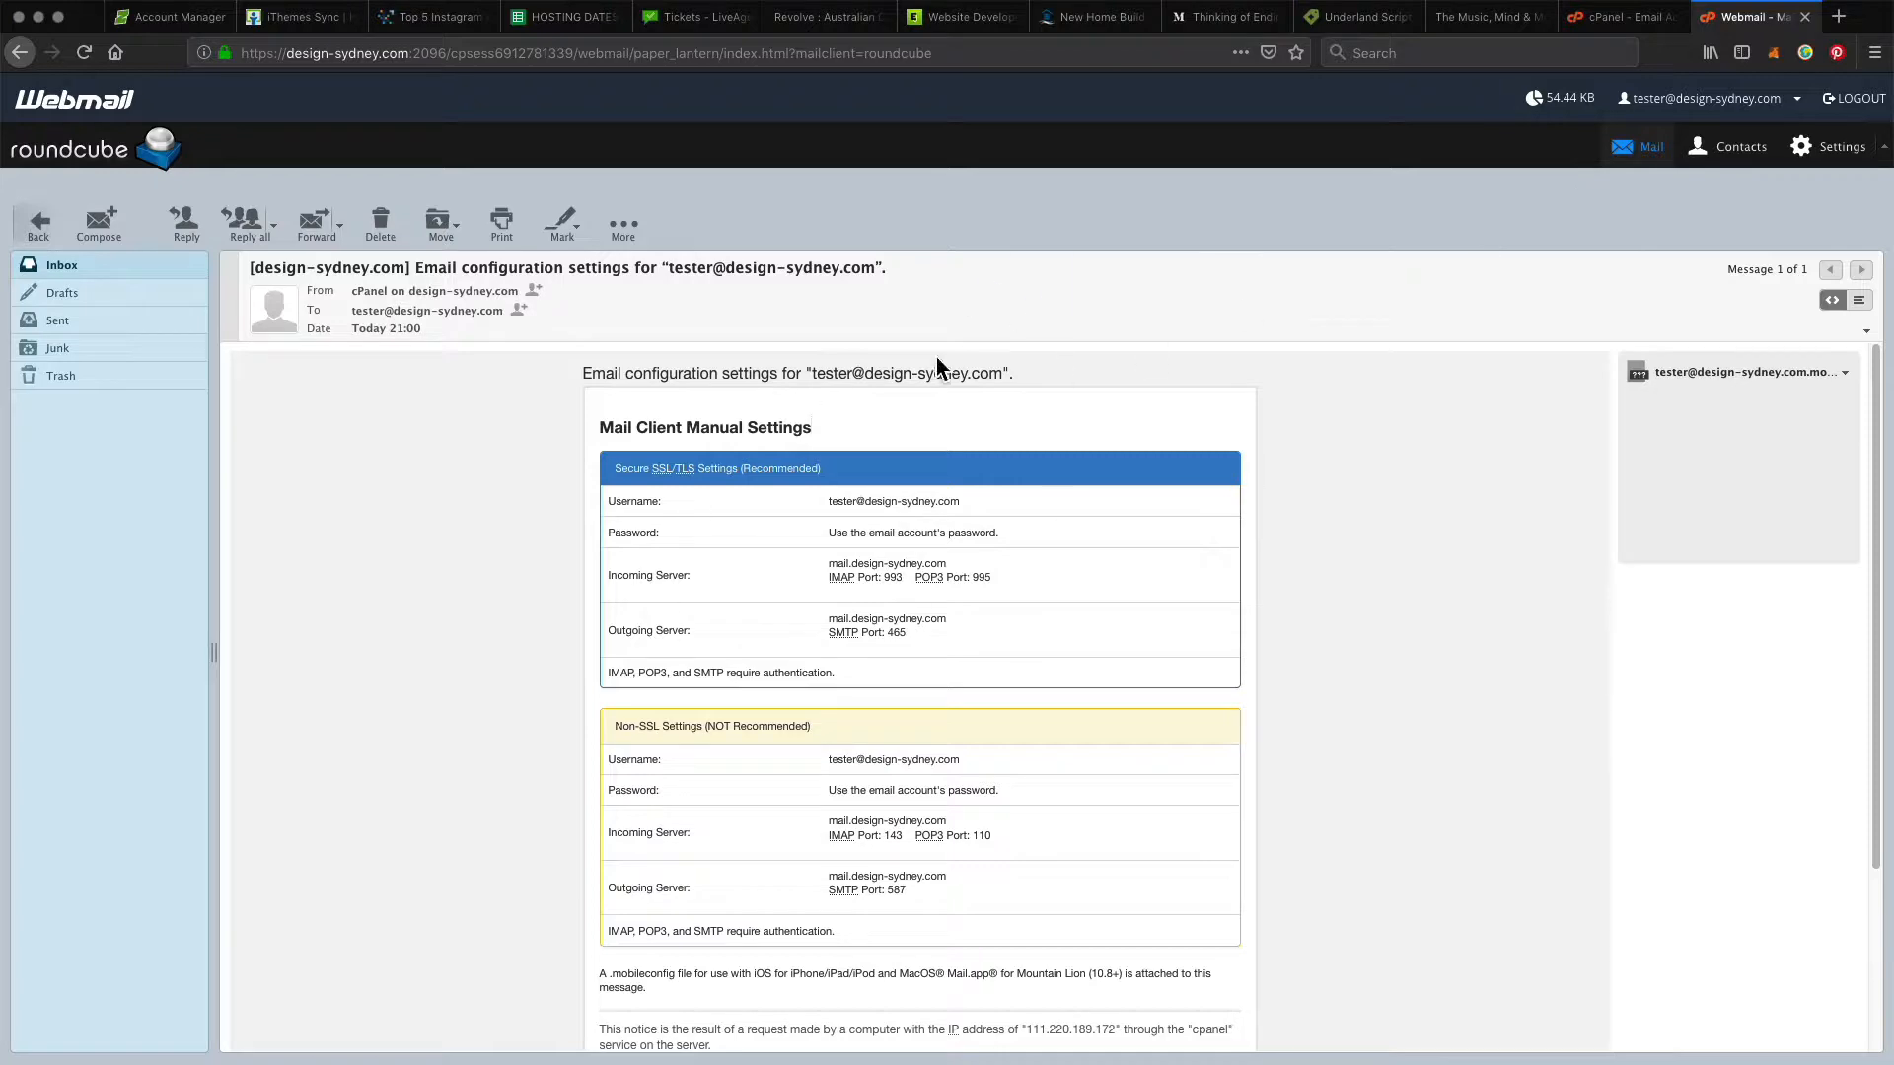
key("super+w")
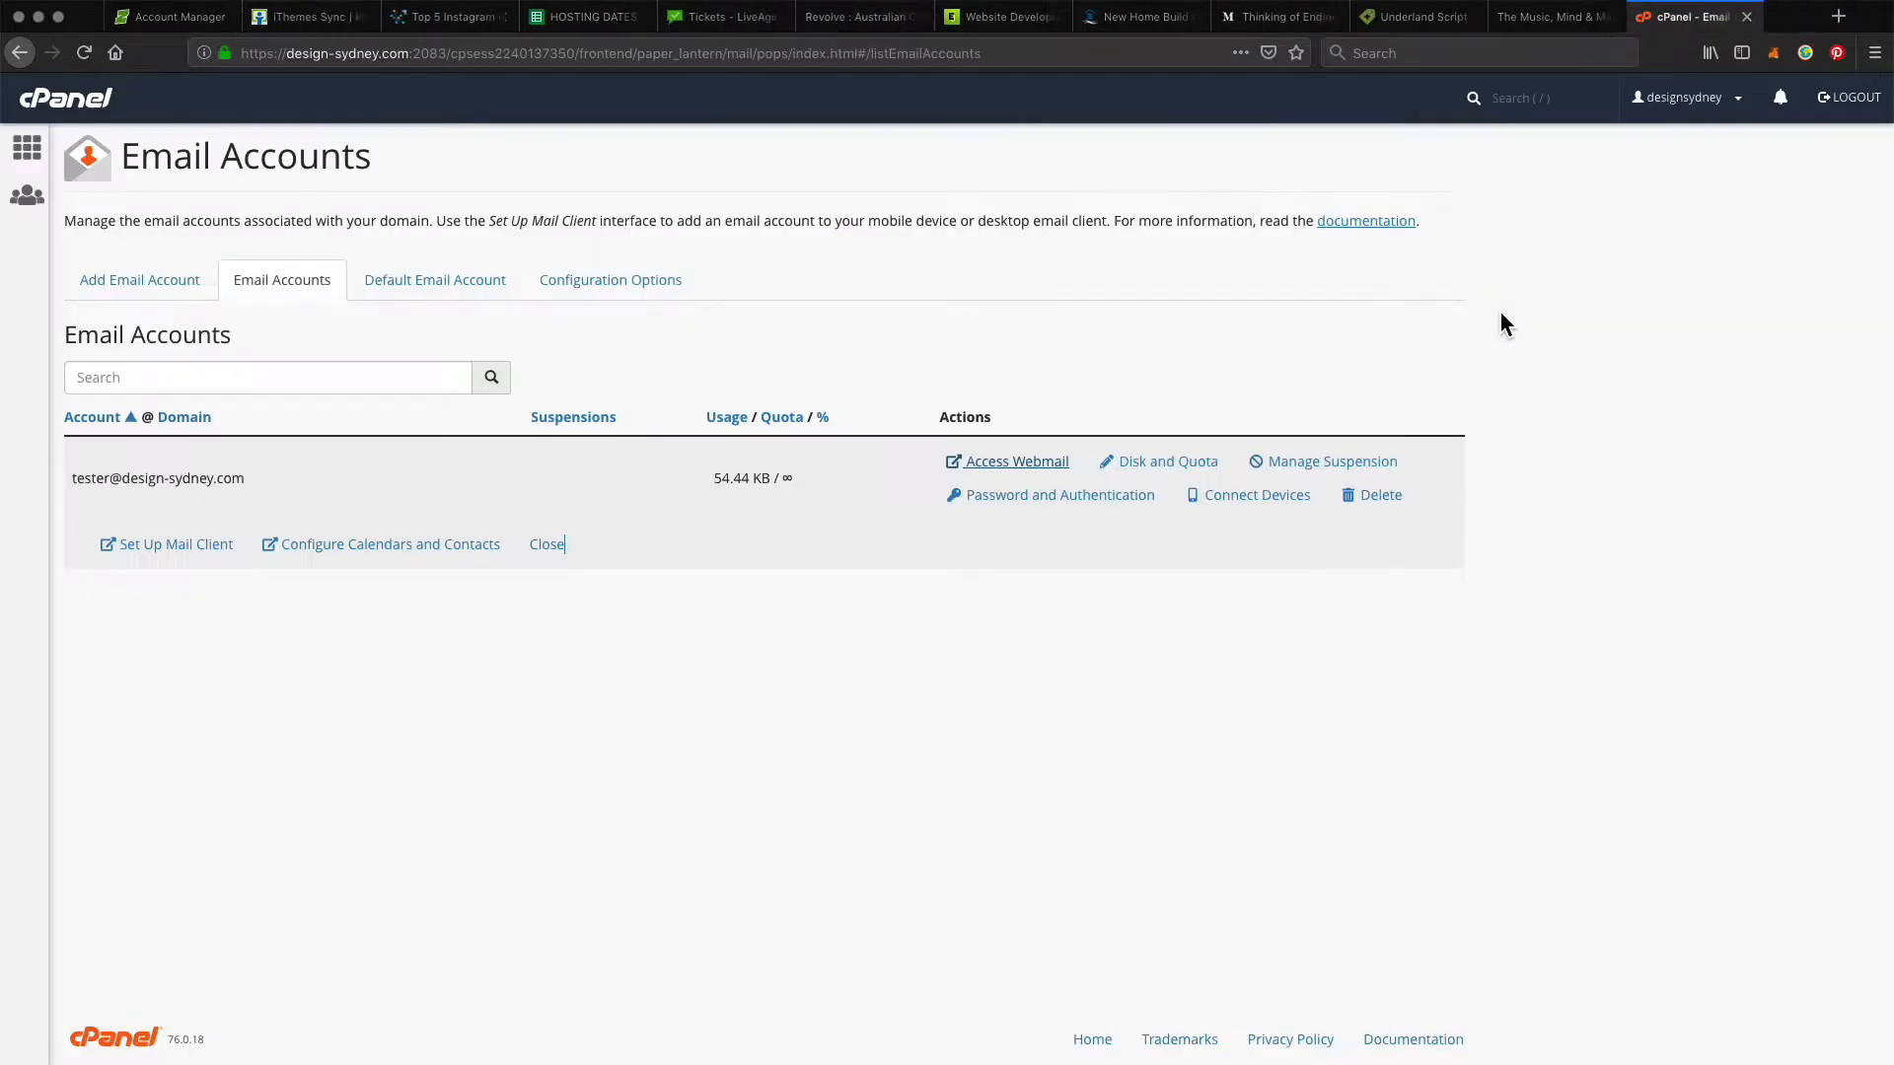
Step: Open the Forwarders page managing only design-sydney.com
left_click(27, 148)
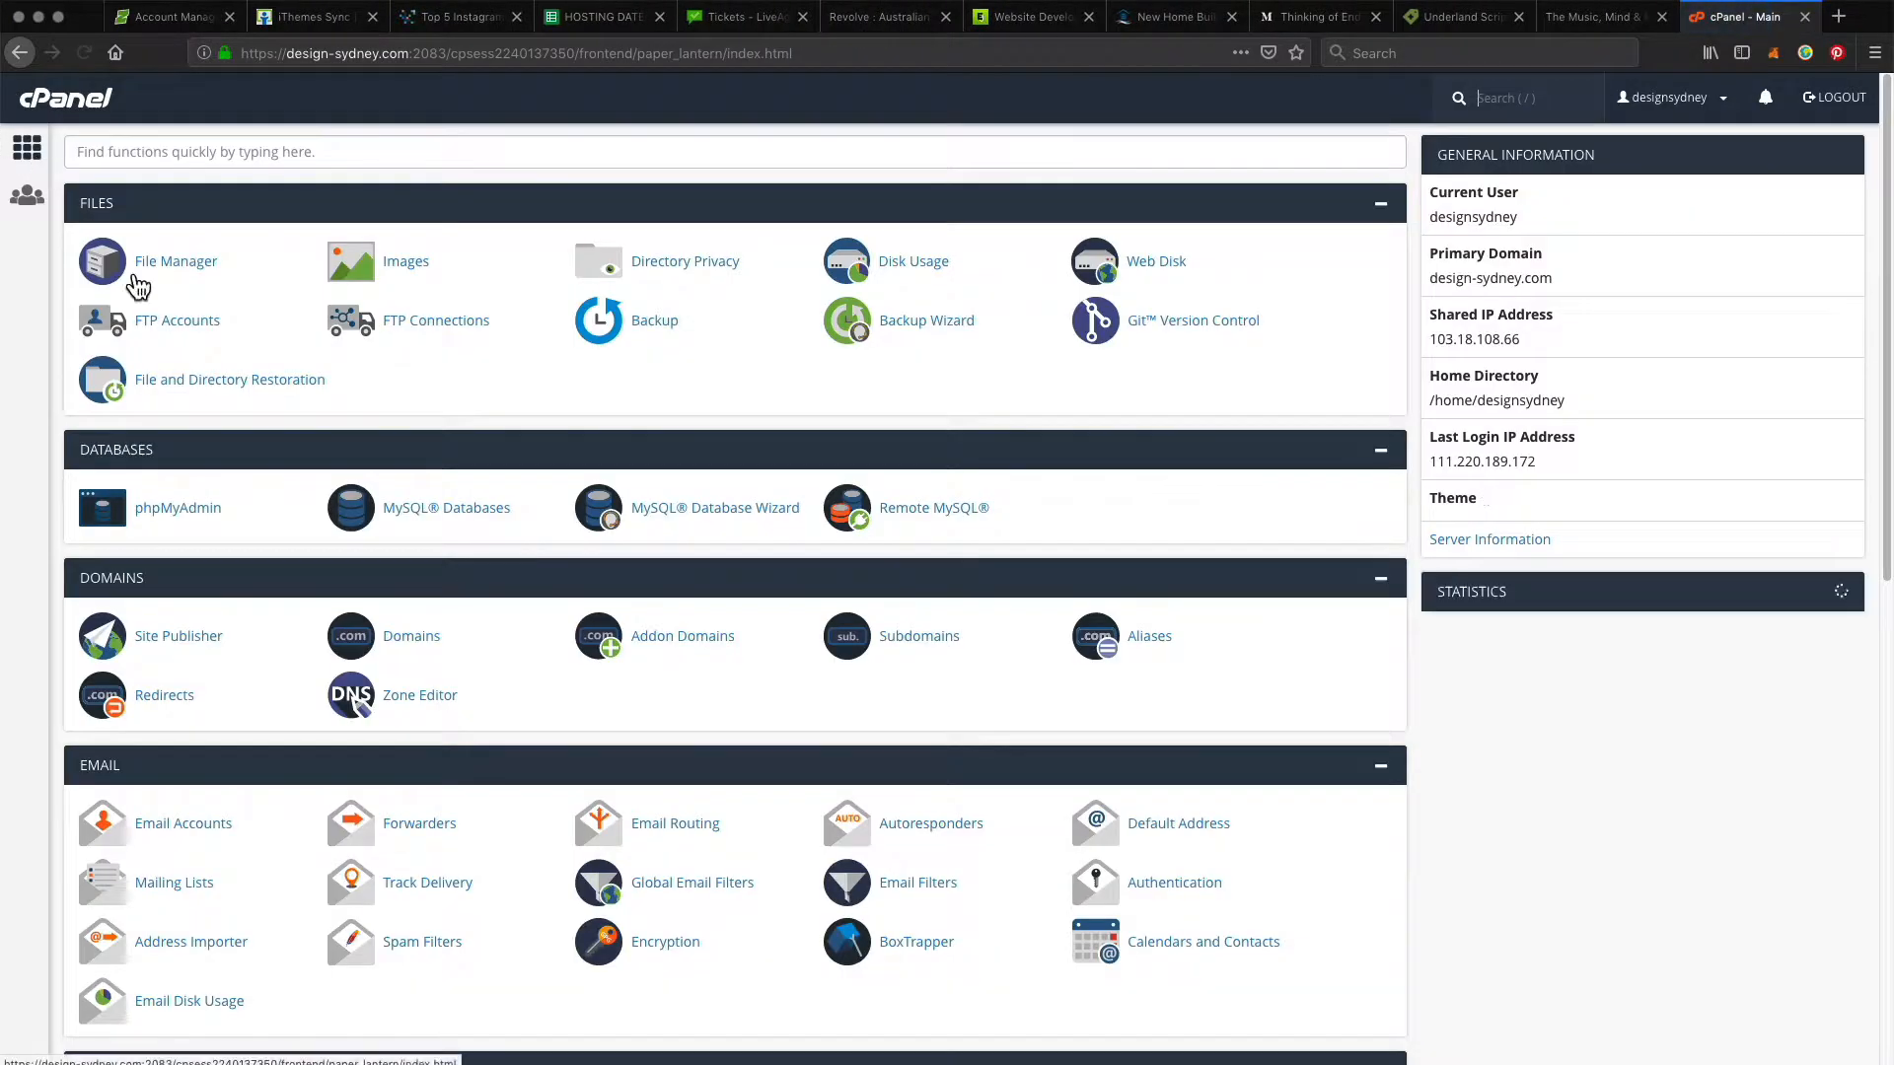
scroll(351, 422, "down", 5)
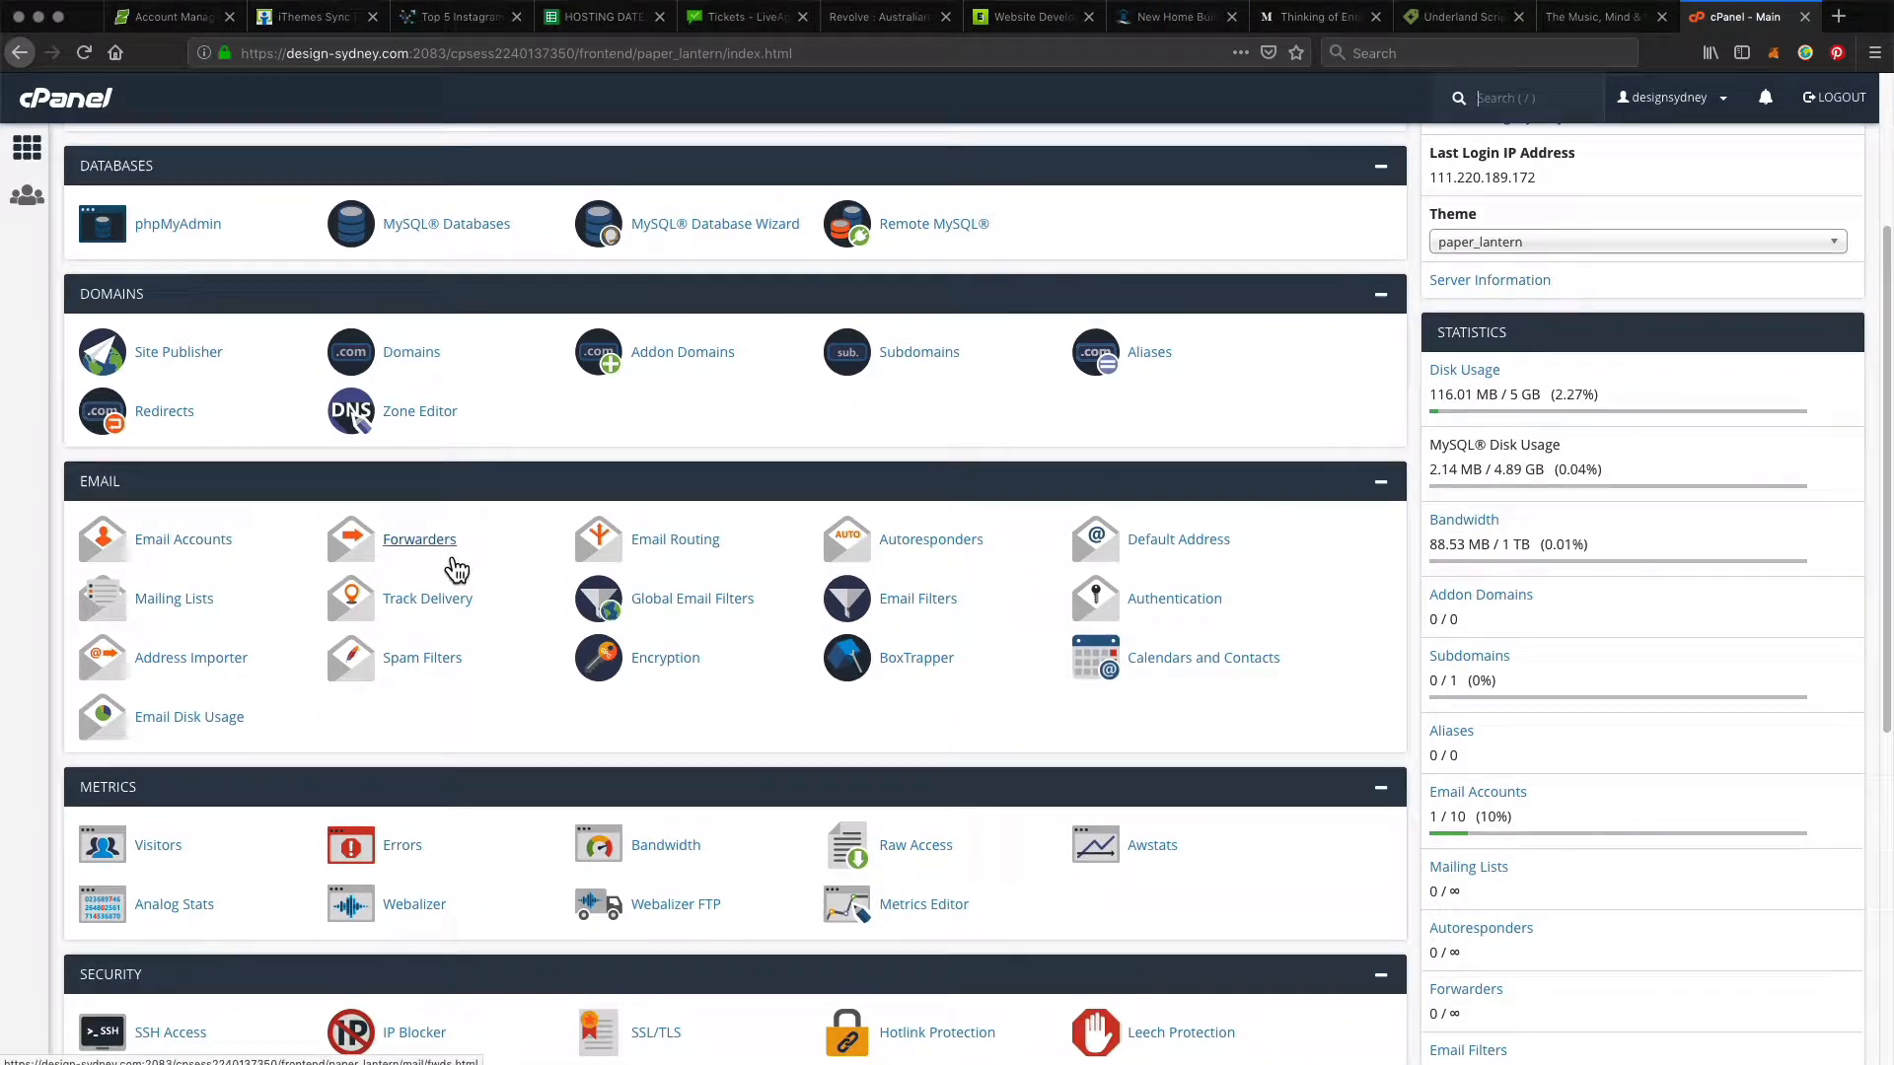
left_click(435, 538)
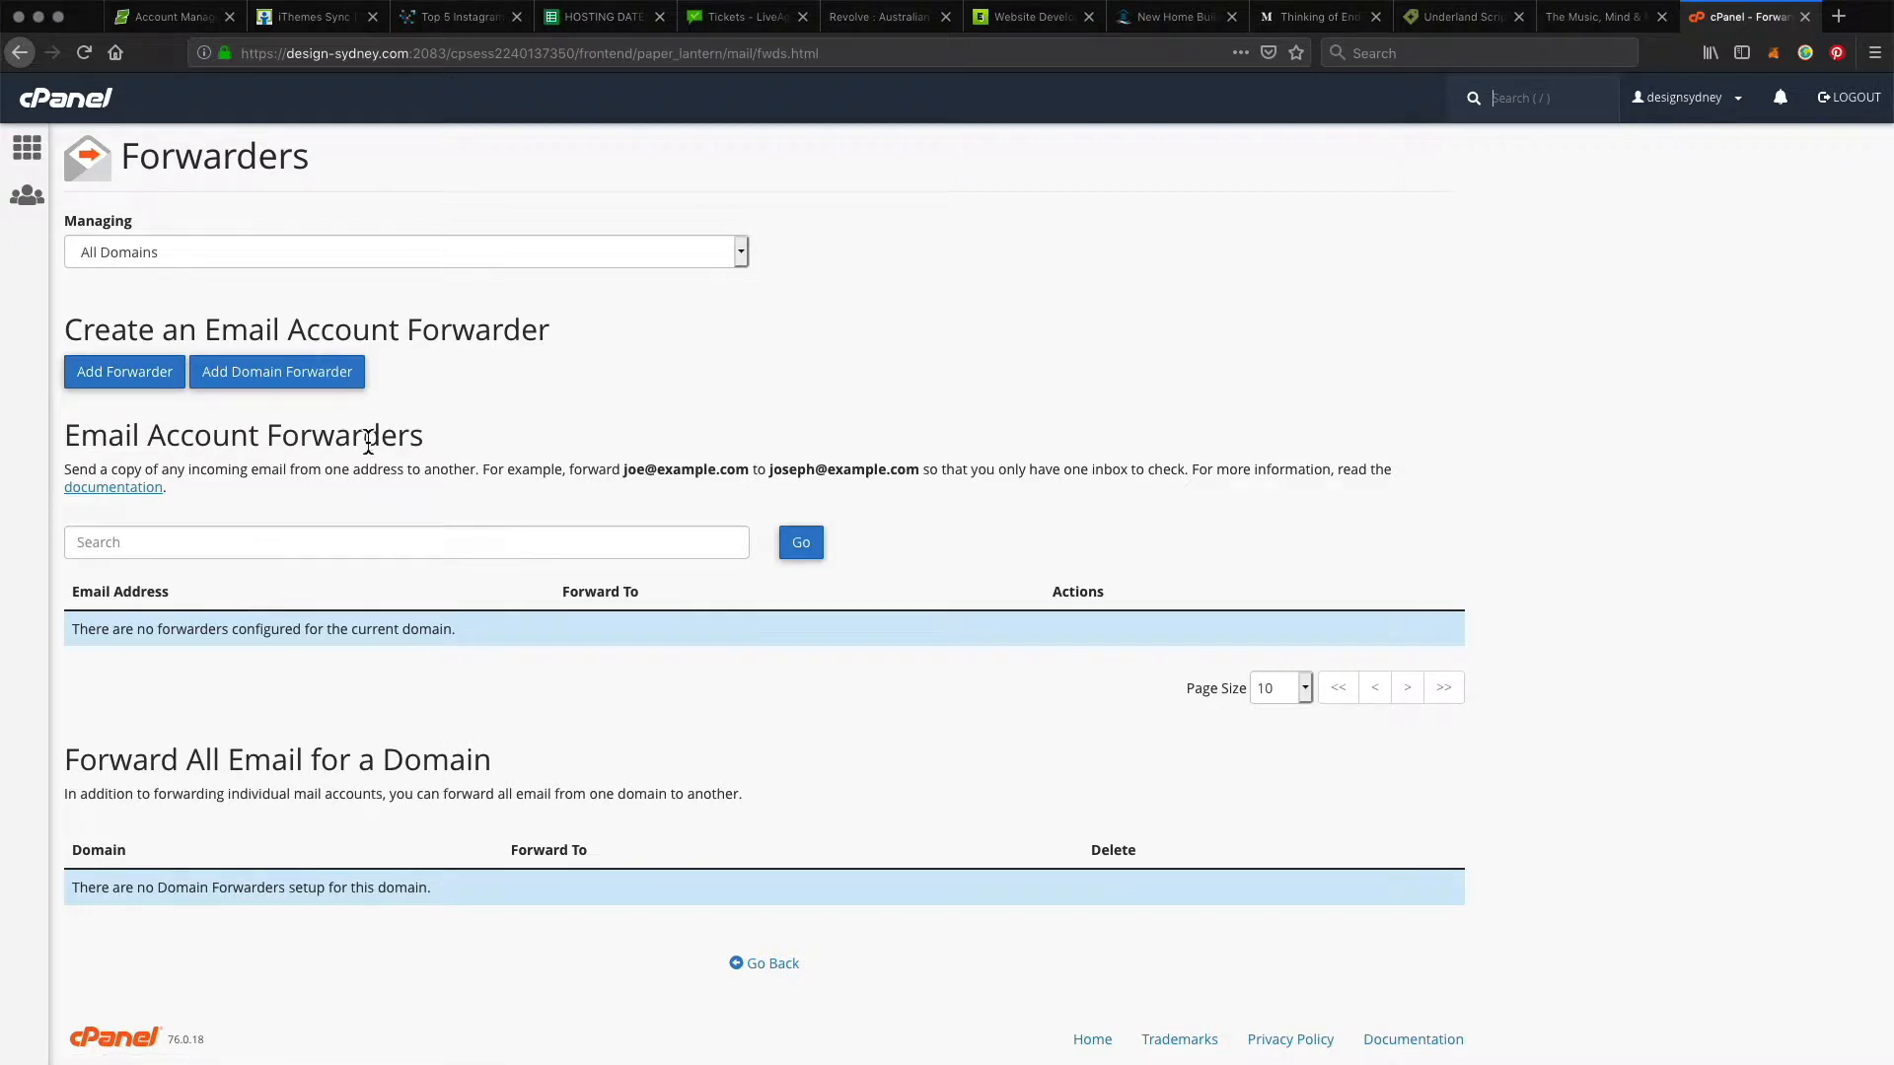
left_click(353, 247)
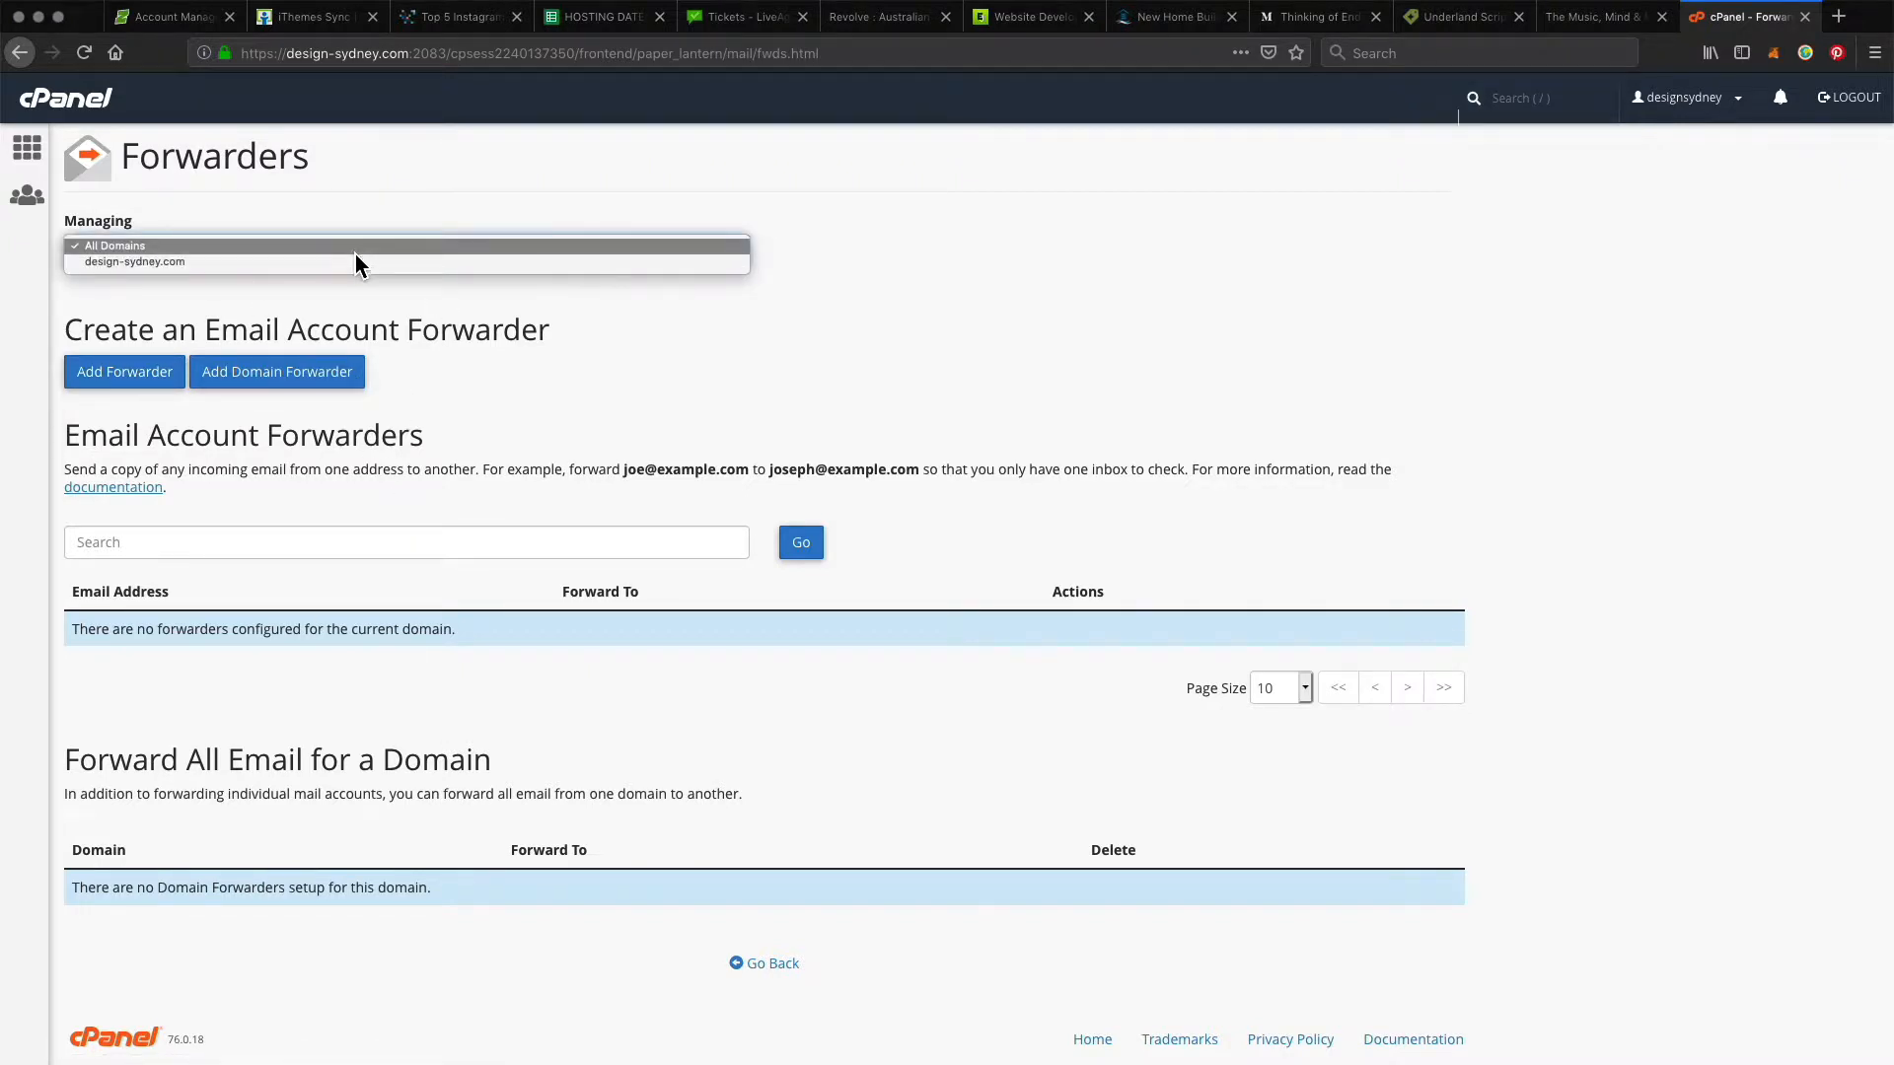
left_click(353, 259)
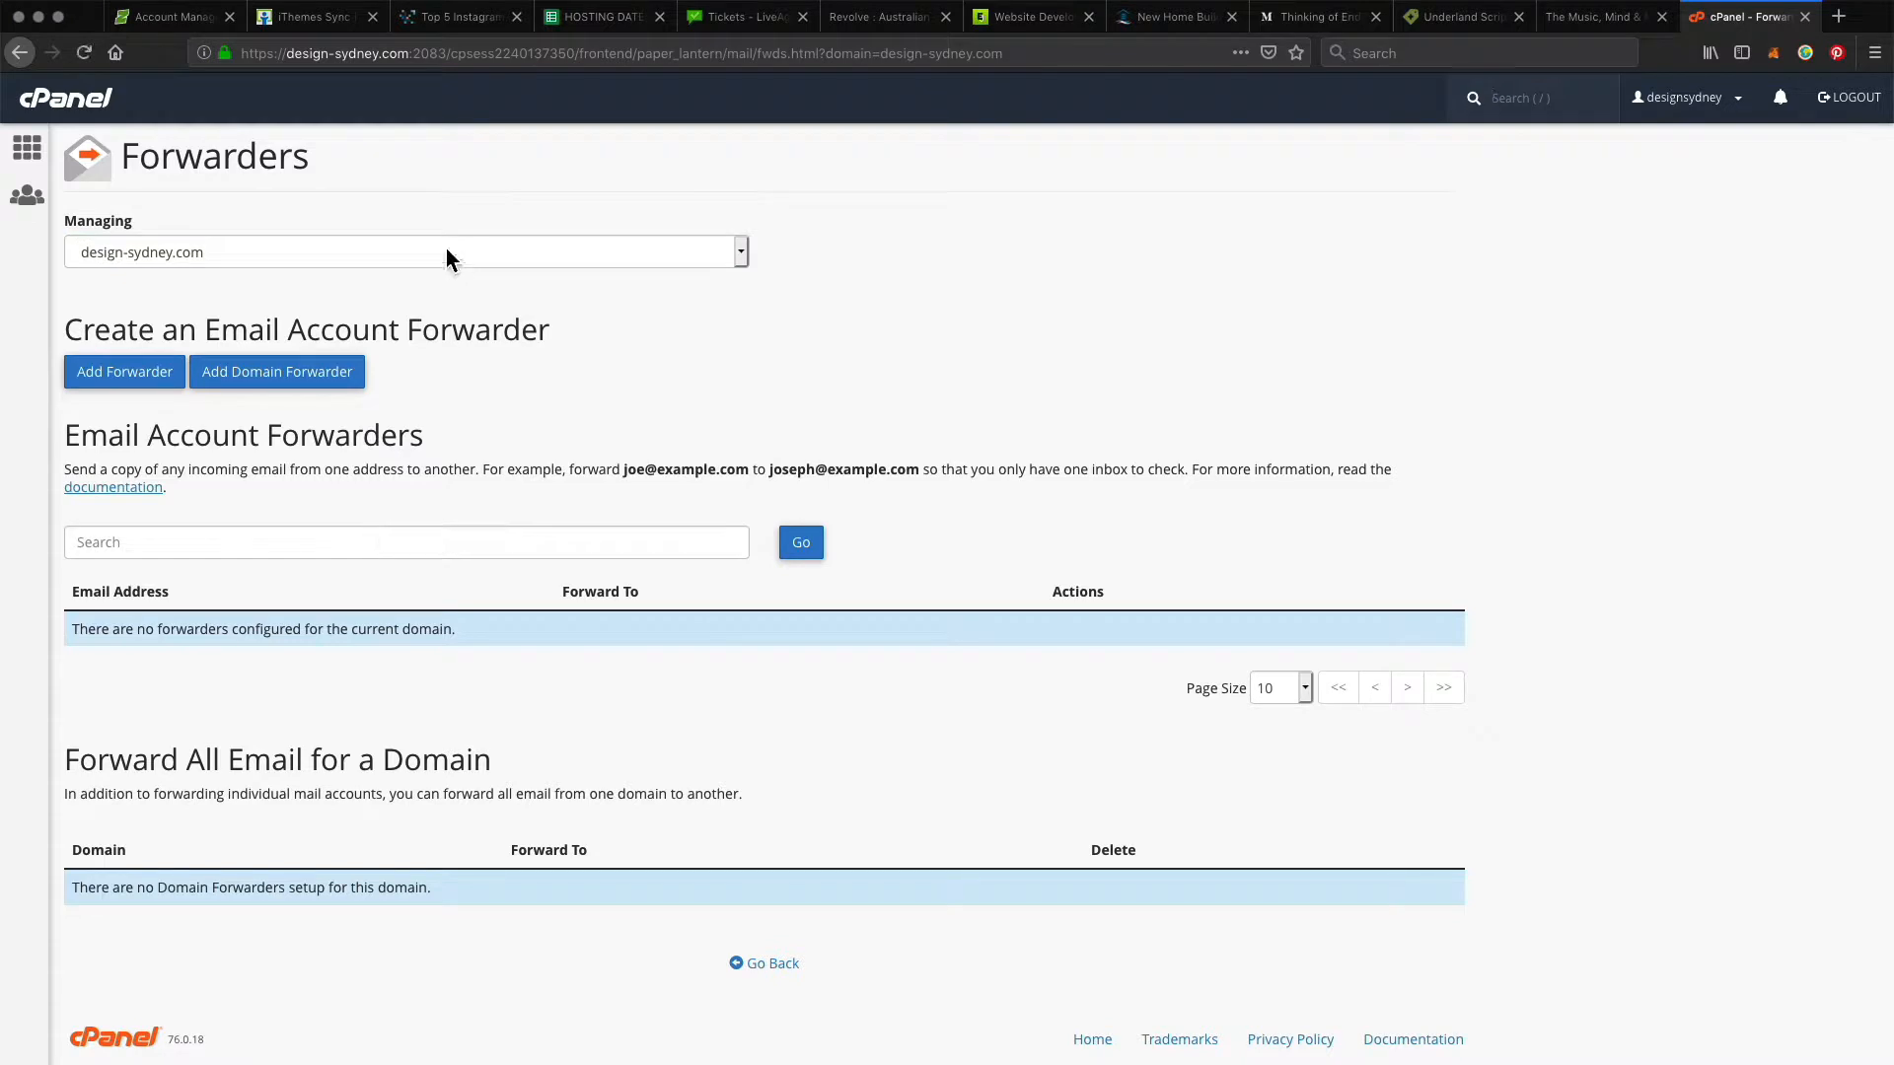
Step: Begin a new forwarder for 'tester', then abandon it unsaved and return home
left_click(108, 379)
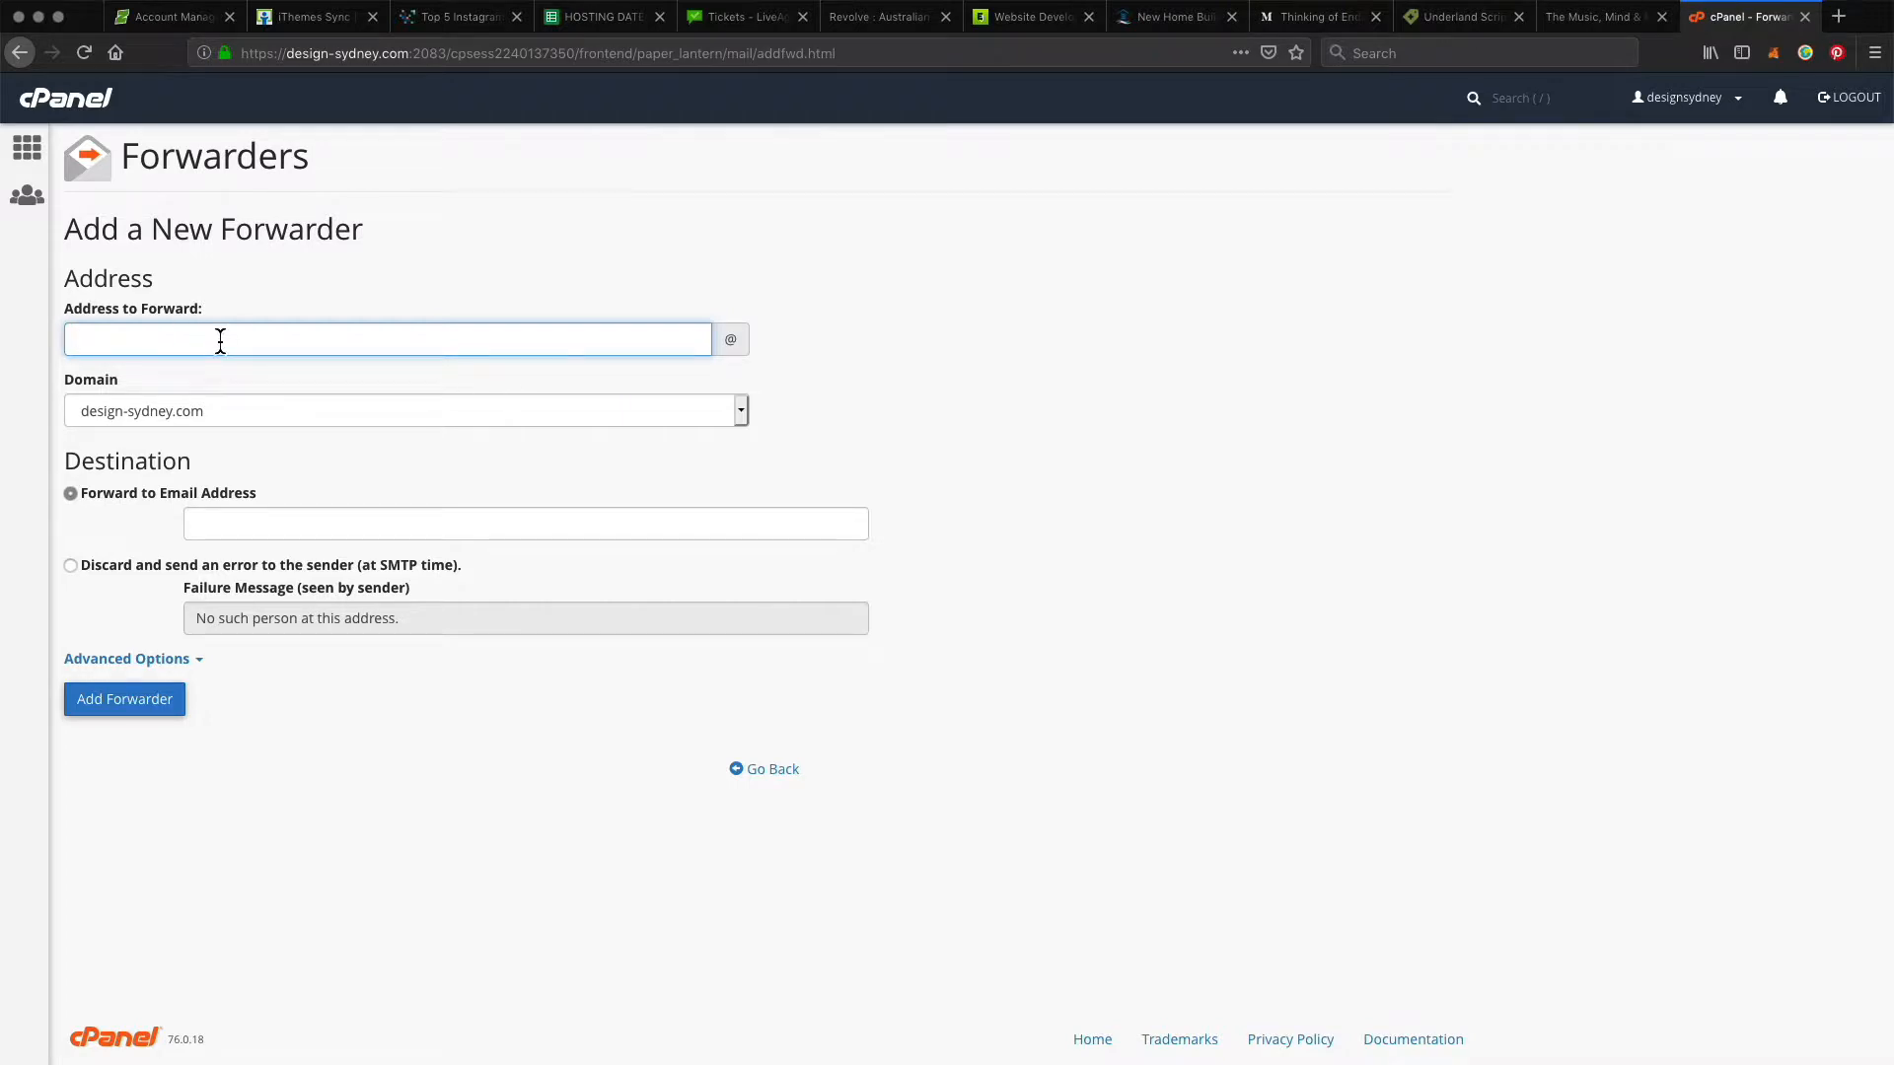
type("tester")
left_click(215, 538)
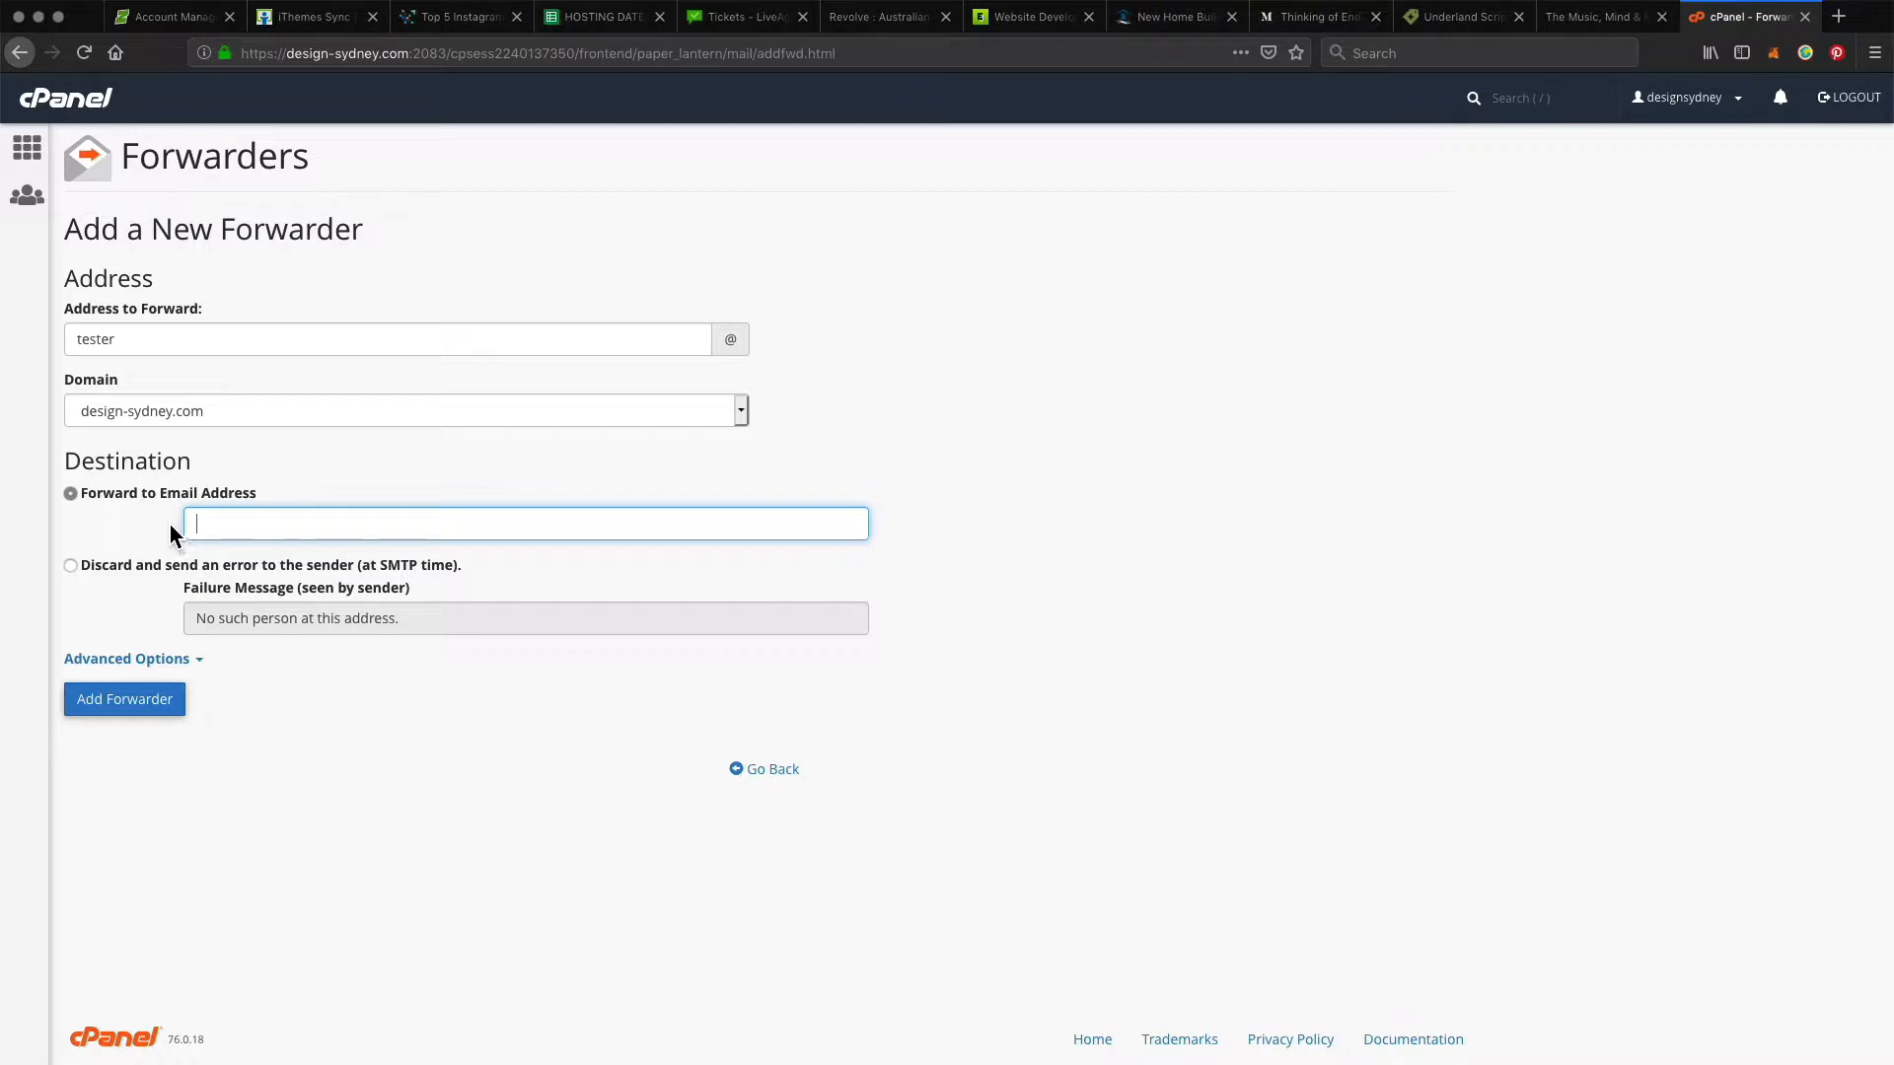
left_click(41, 158)
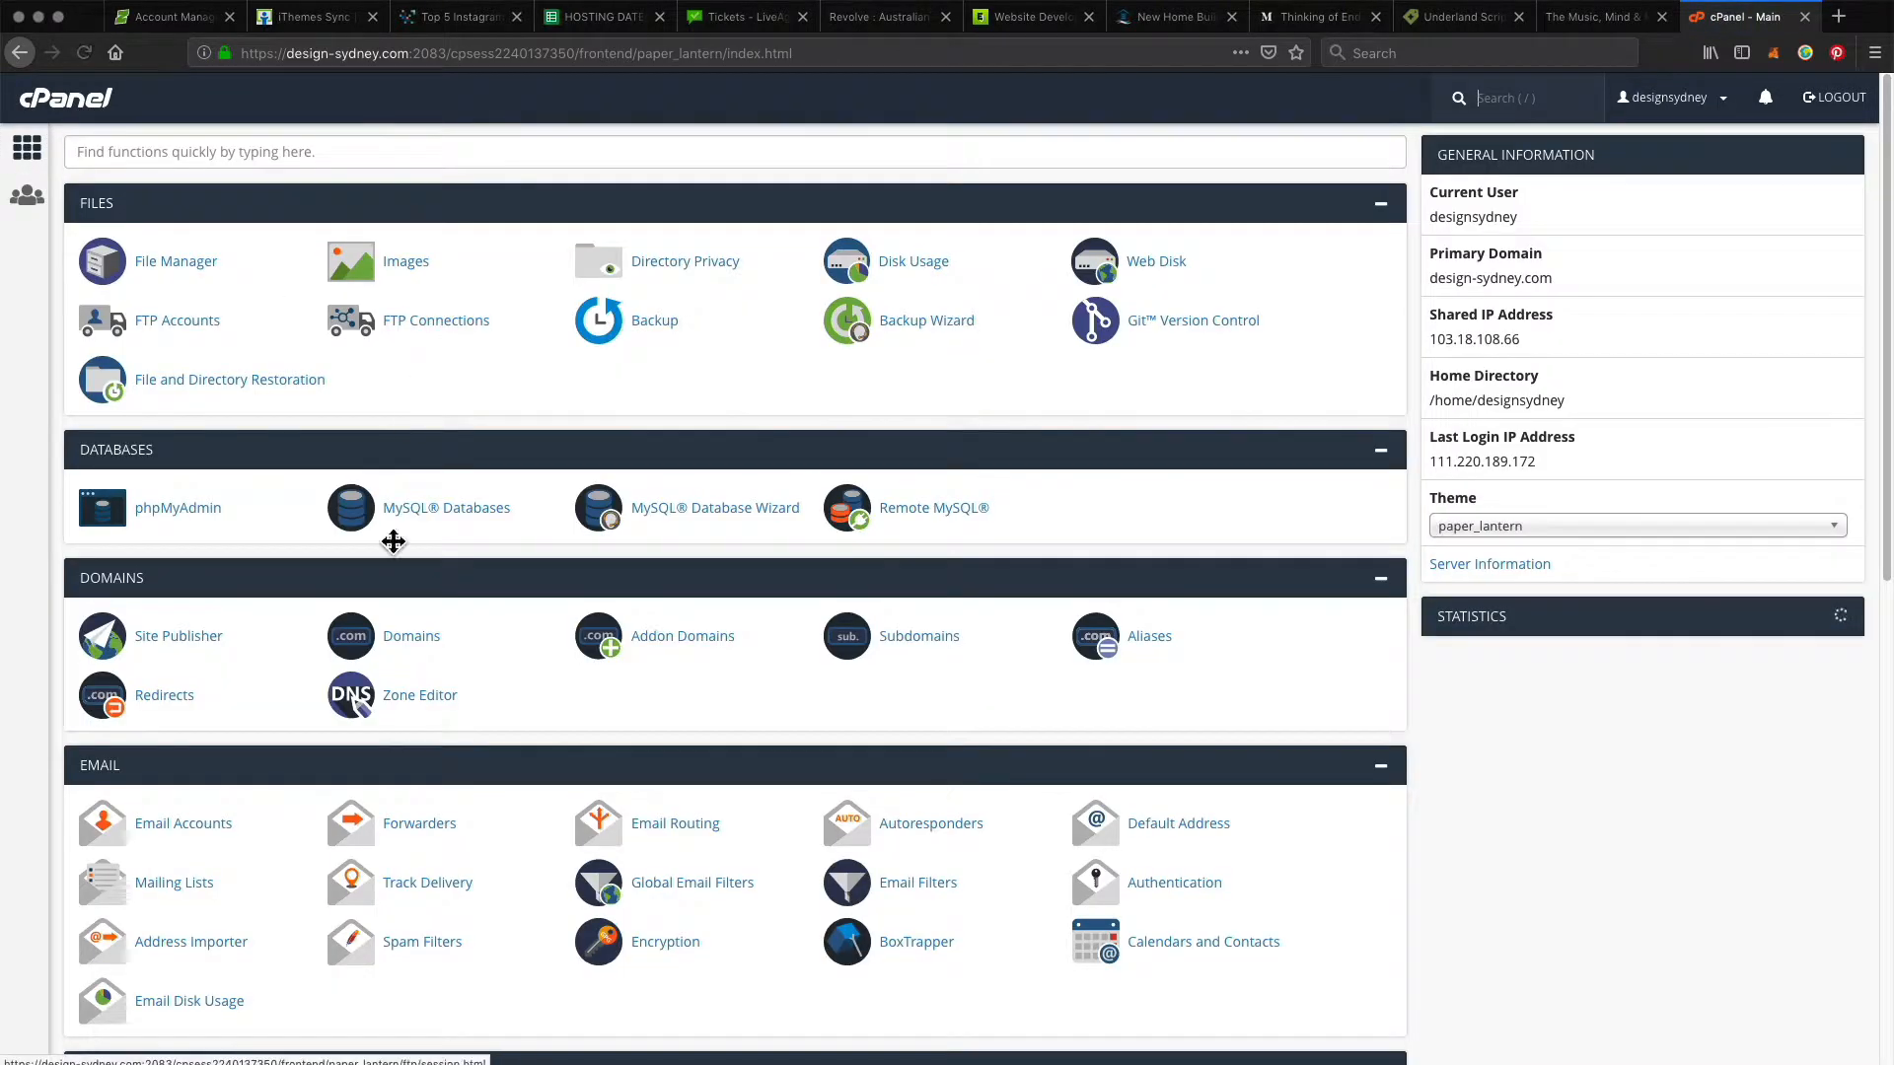
Step: Scroll to the EMAIL section of the cPanel home page and open Email Accounts
scroll(476, 868, "down", 3)
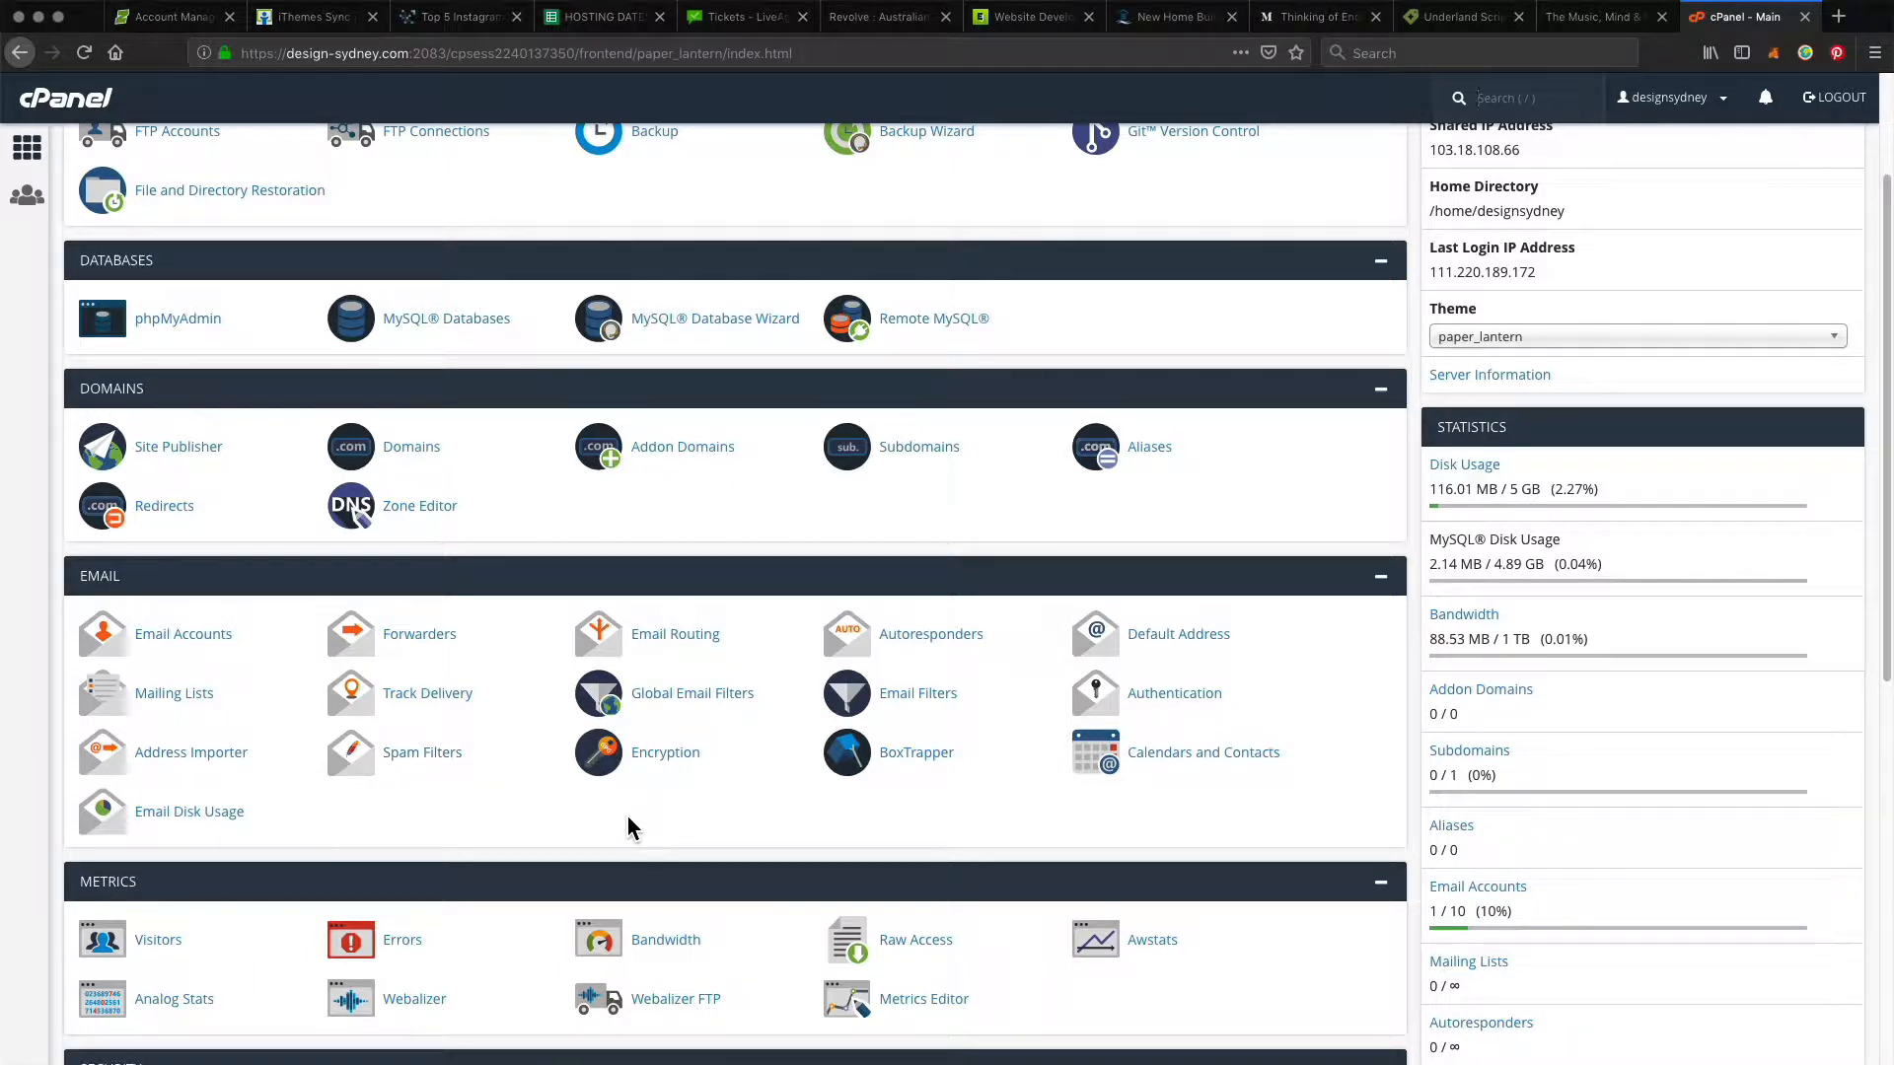
key("/")
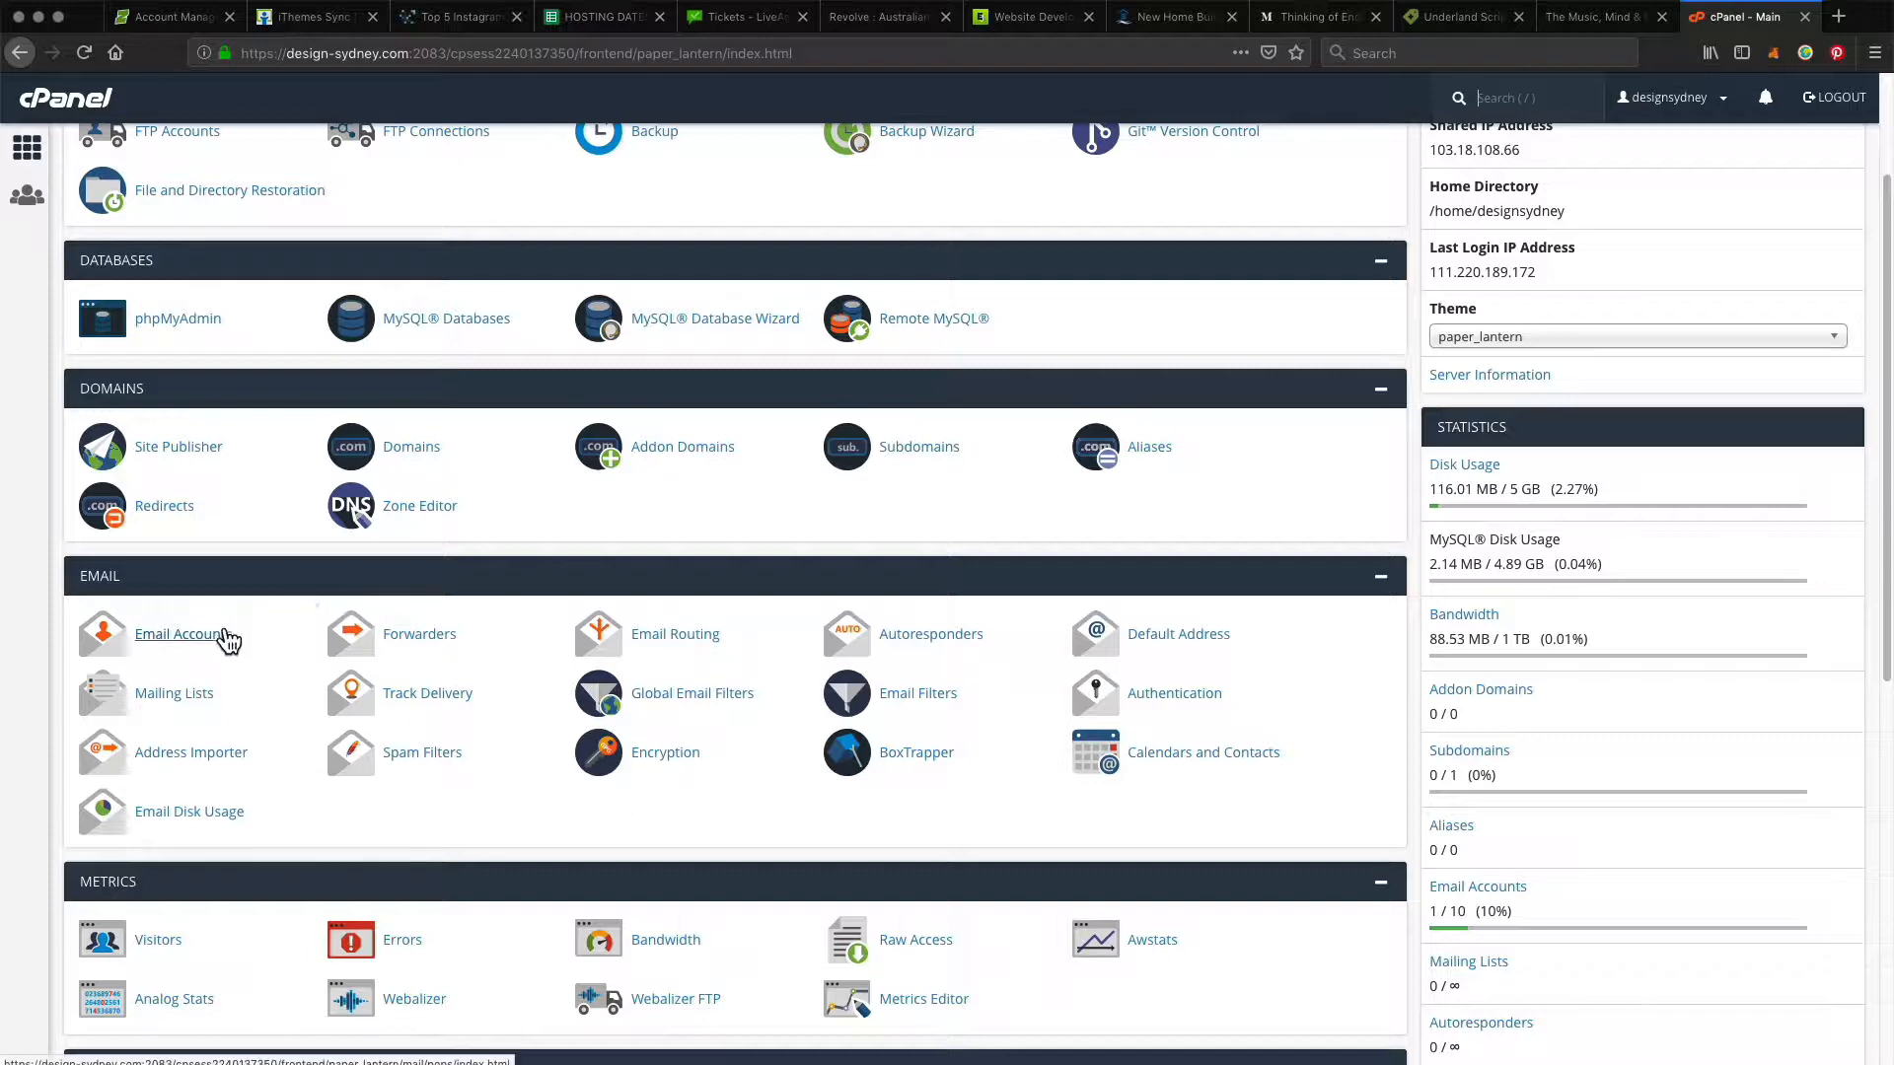
left_click(225, 641)
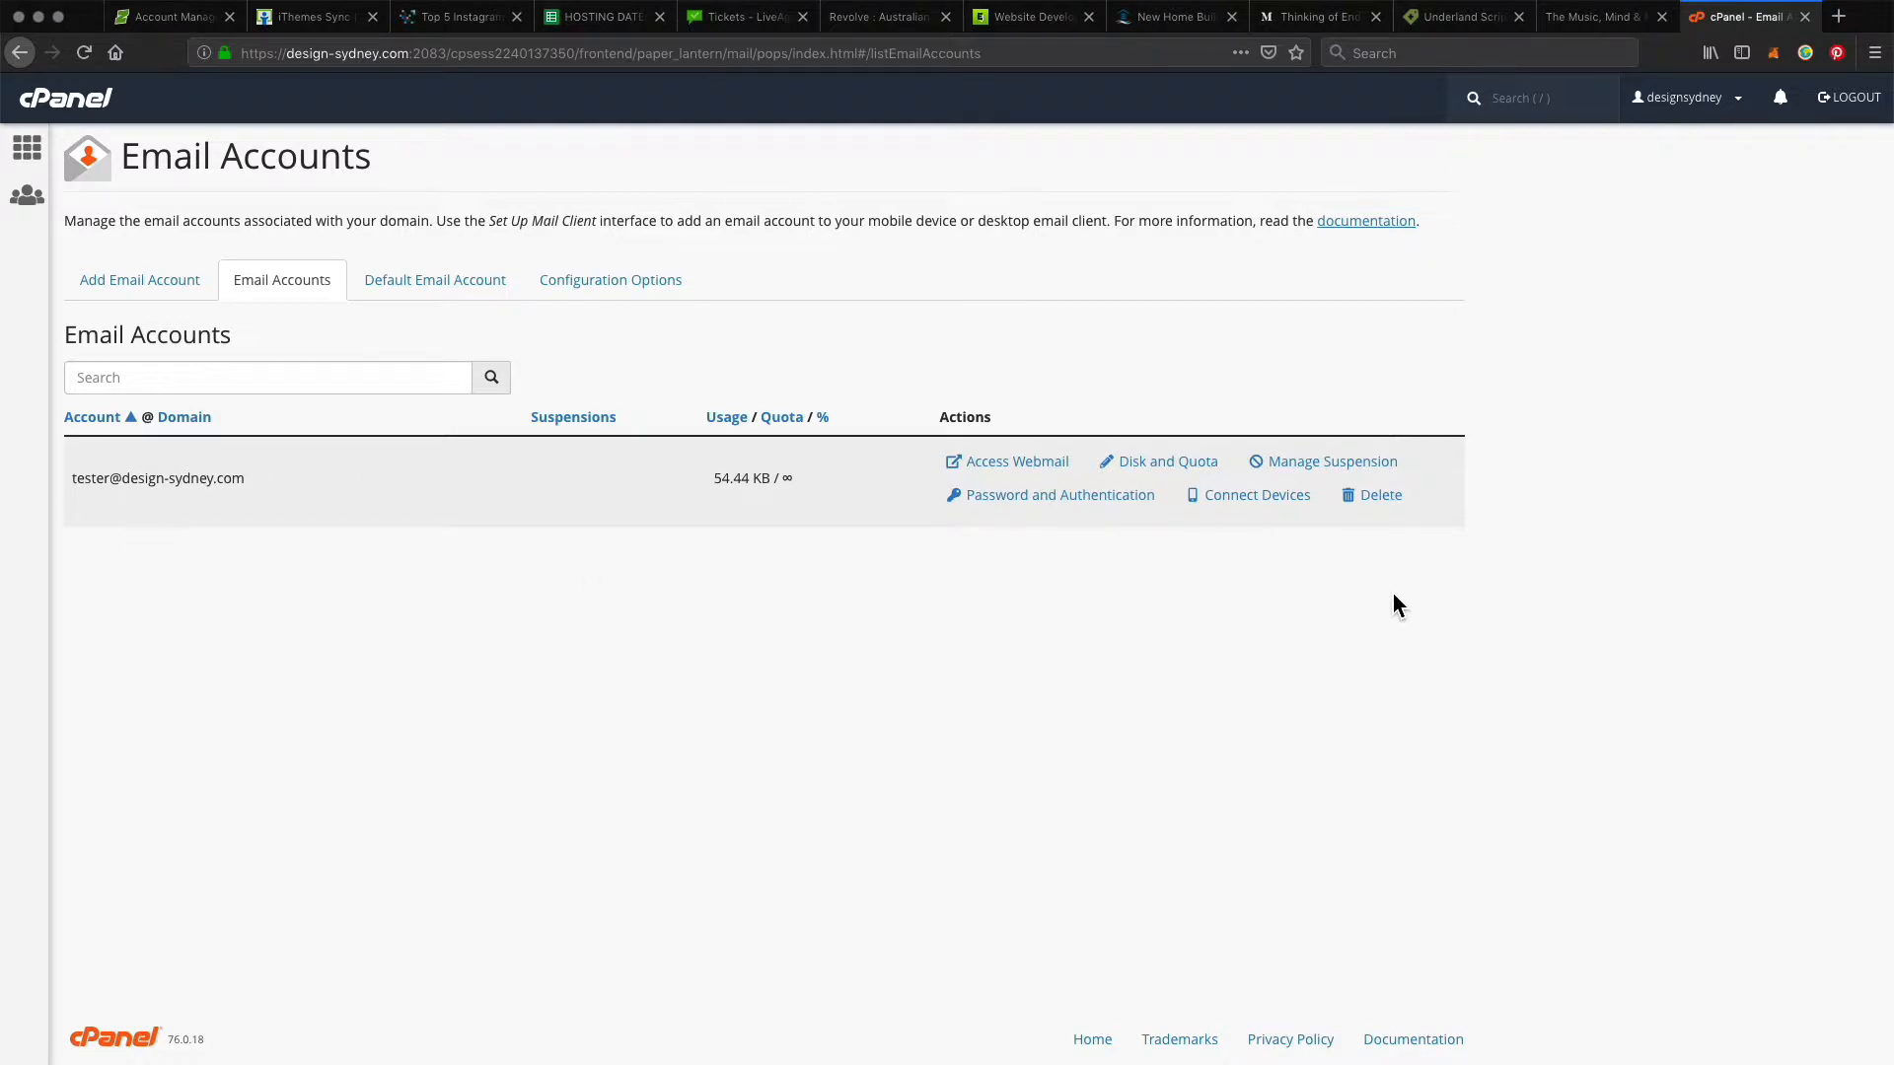
Step: Open webmail for the tester mailbox, allowing its redirect, plus a blank new tab
left_click(1022, 467)
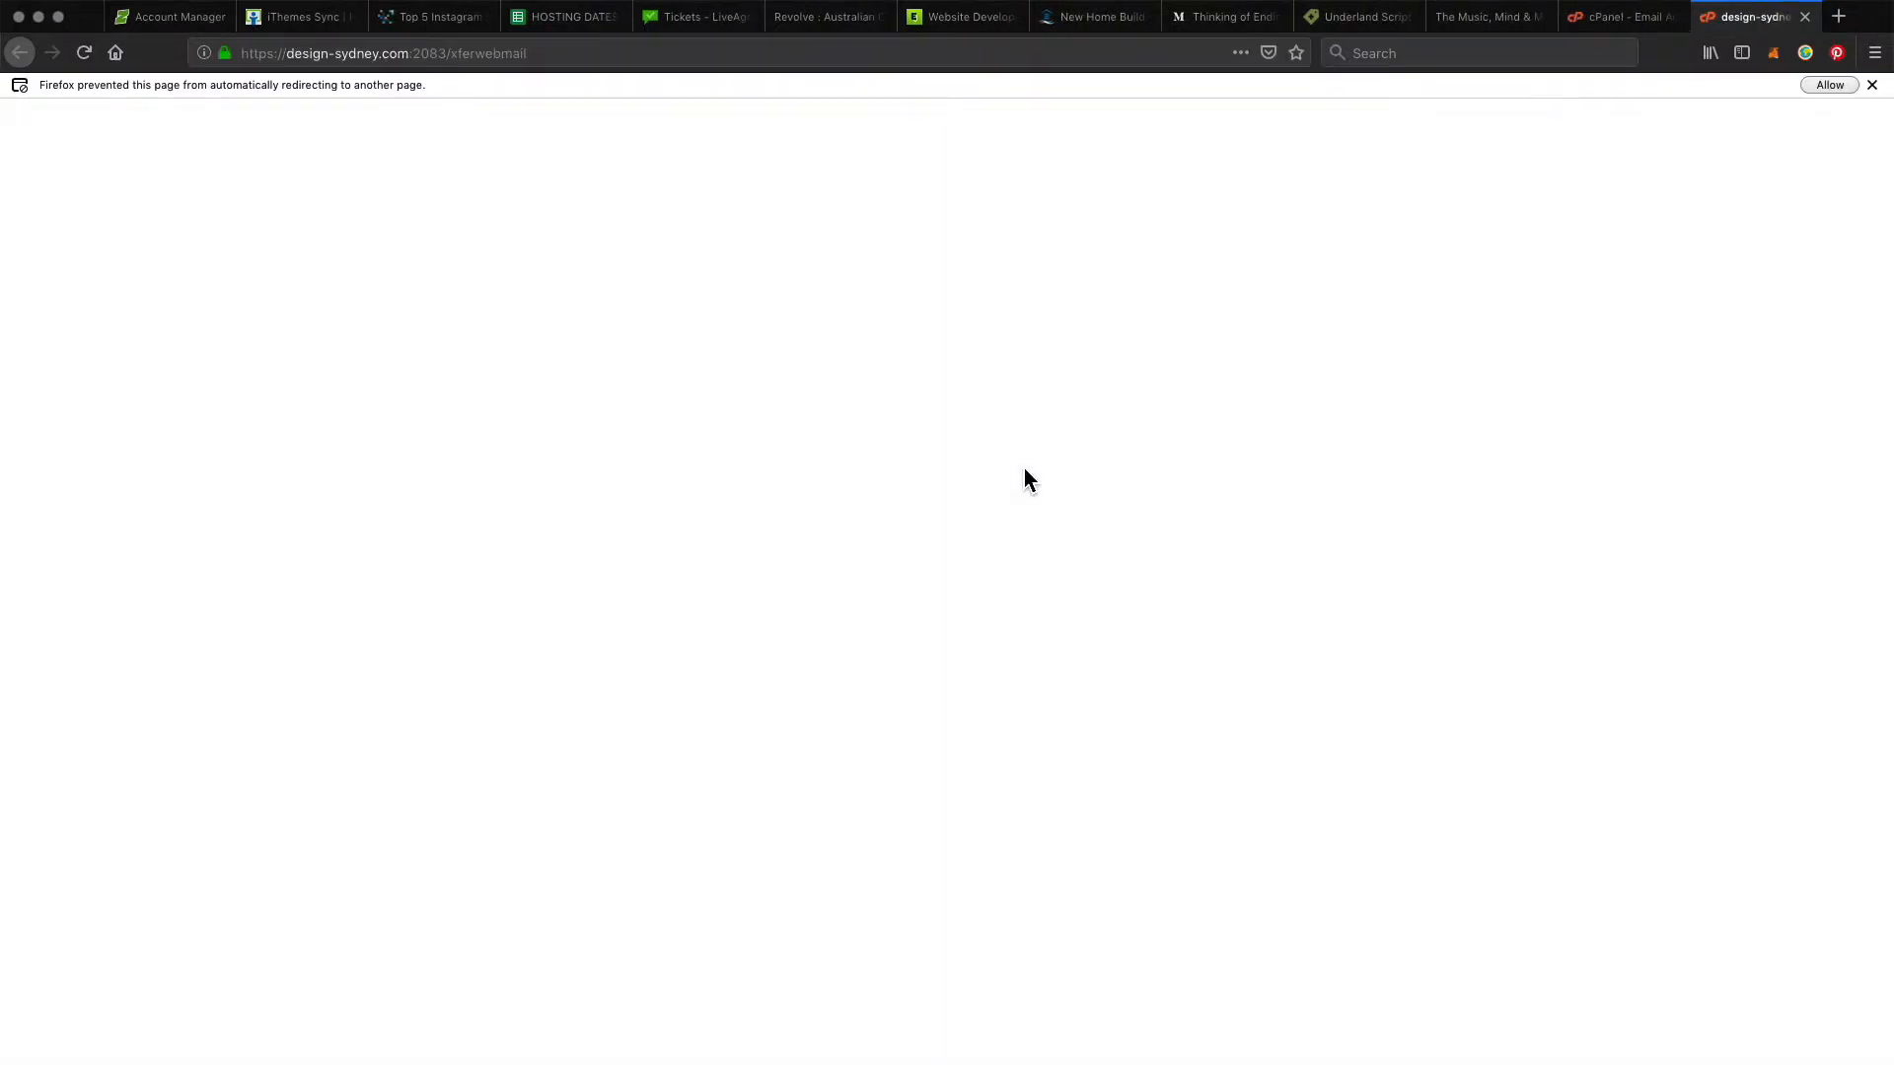
left_click(1833, 86)
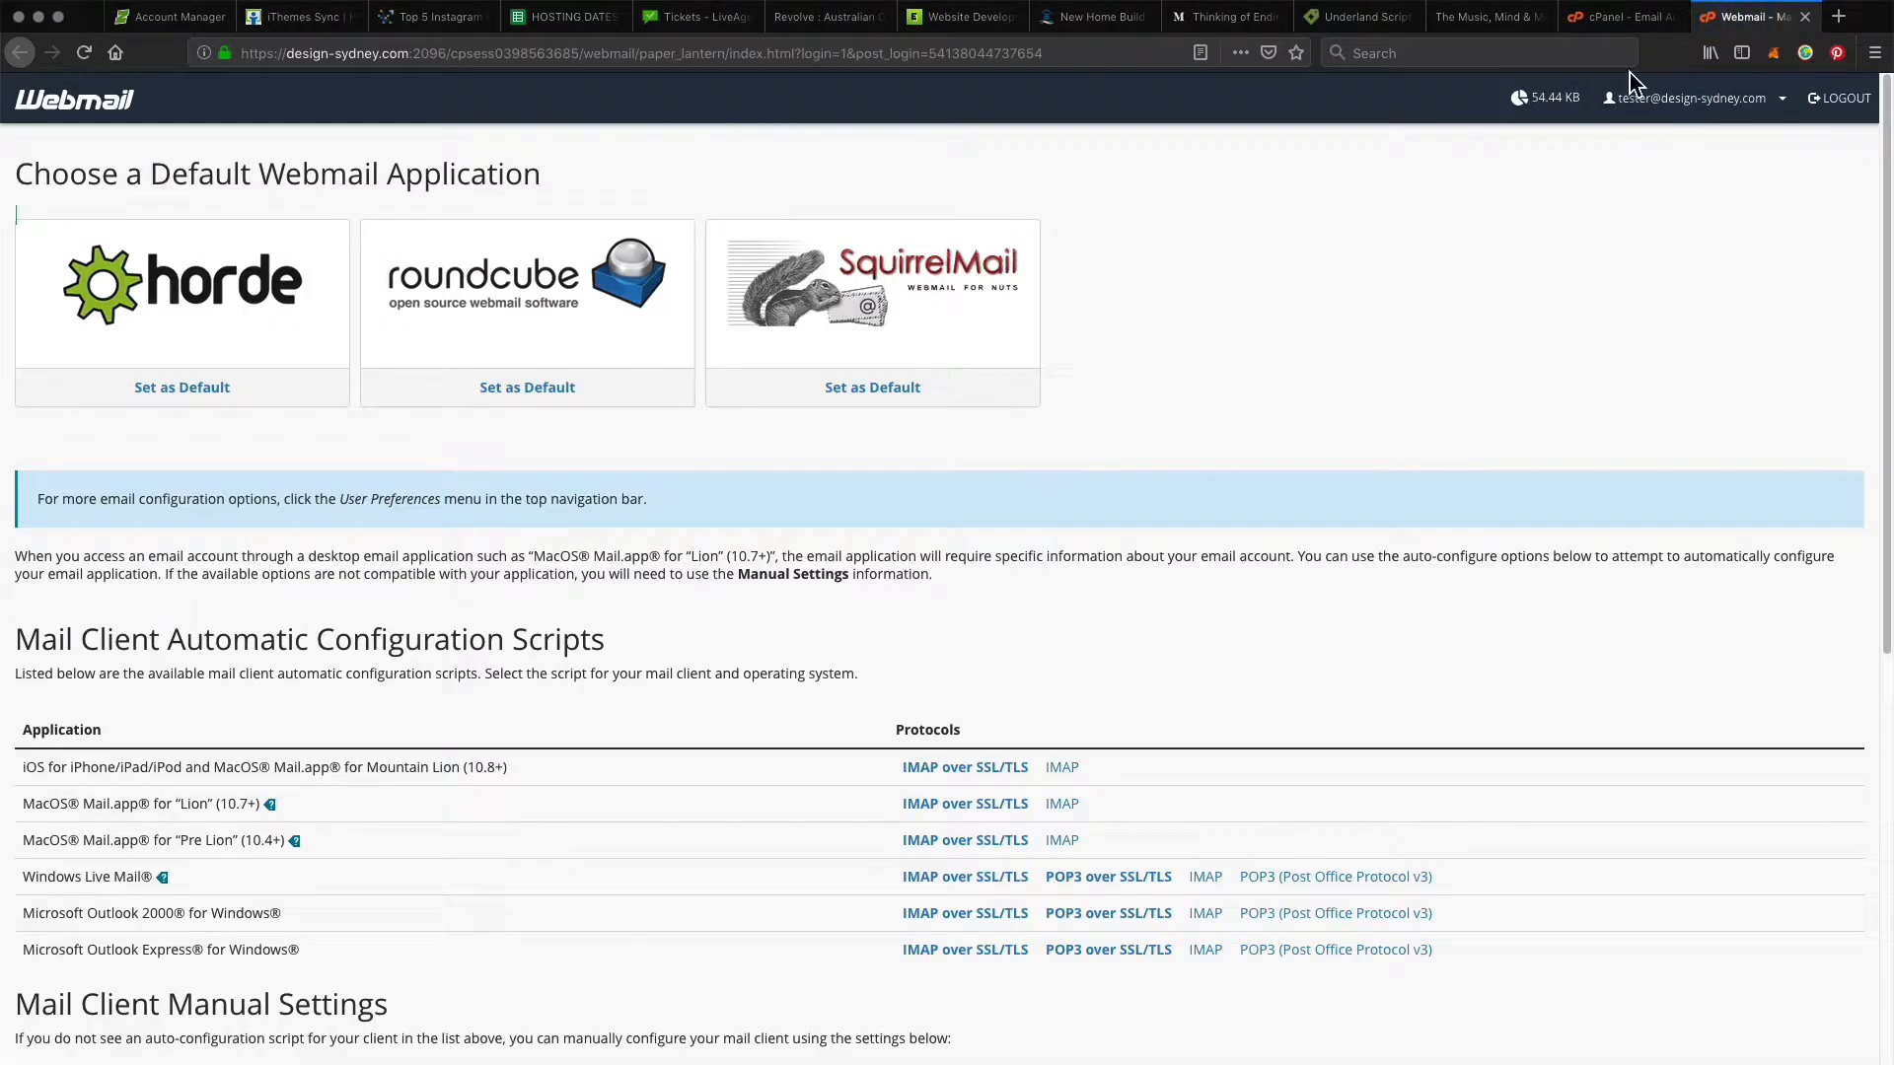
left_click(1836, 16)
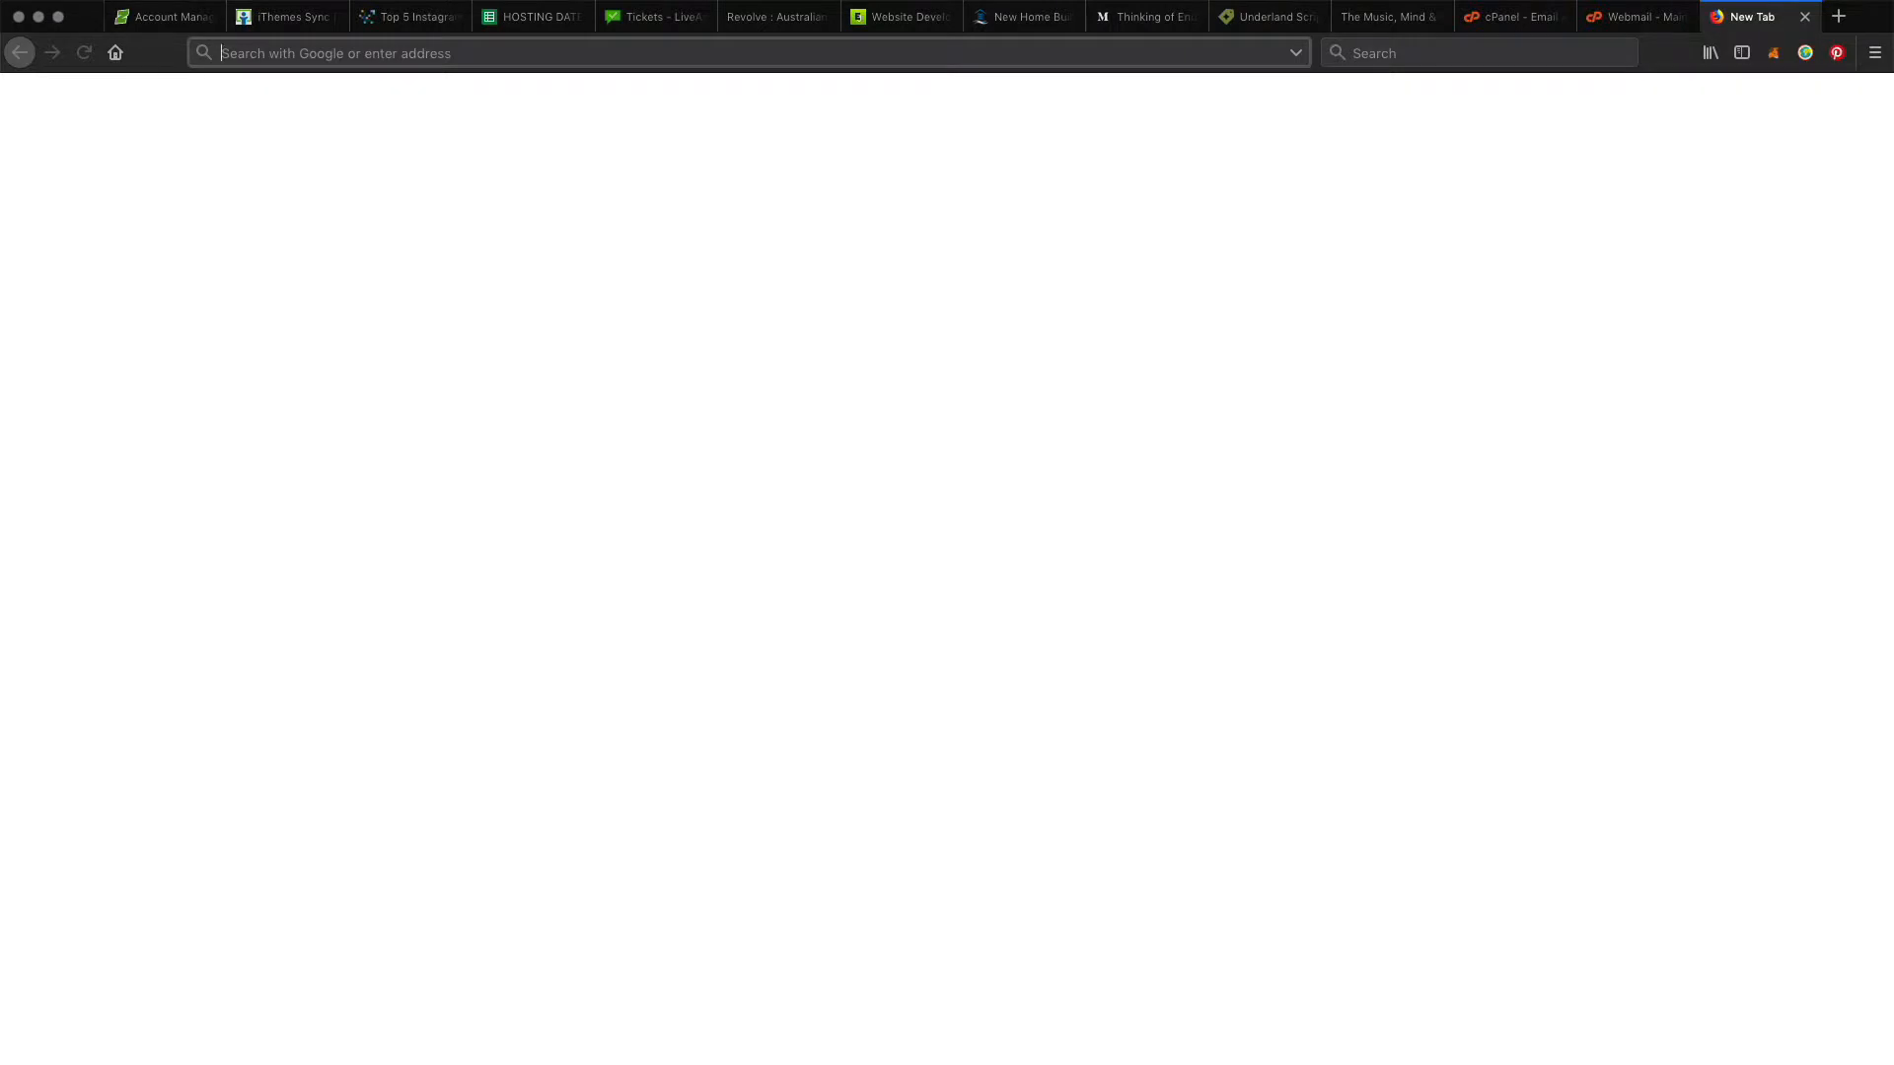
Step: Append the entry's username to the design-sydney.com email entry's title in passwordWallet and save
key("super+Tab")
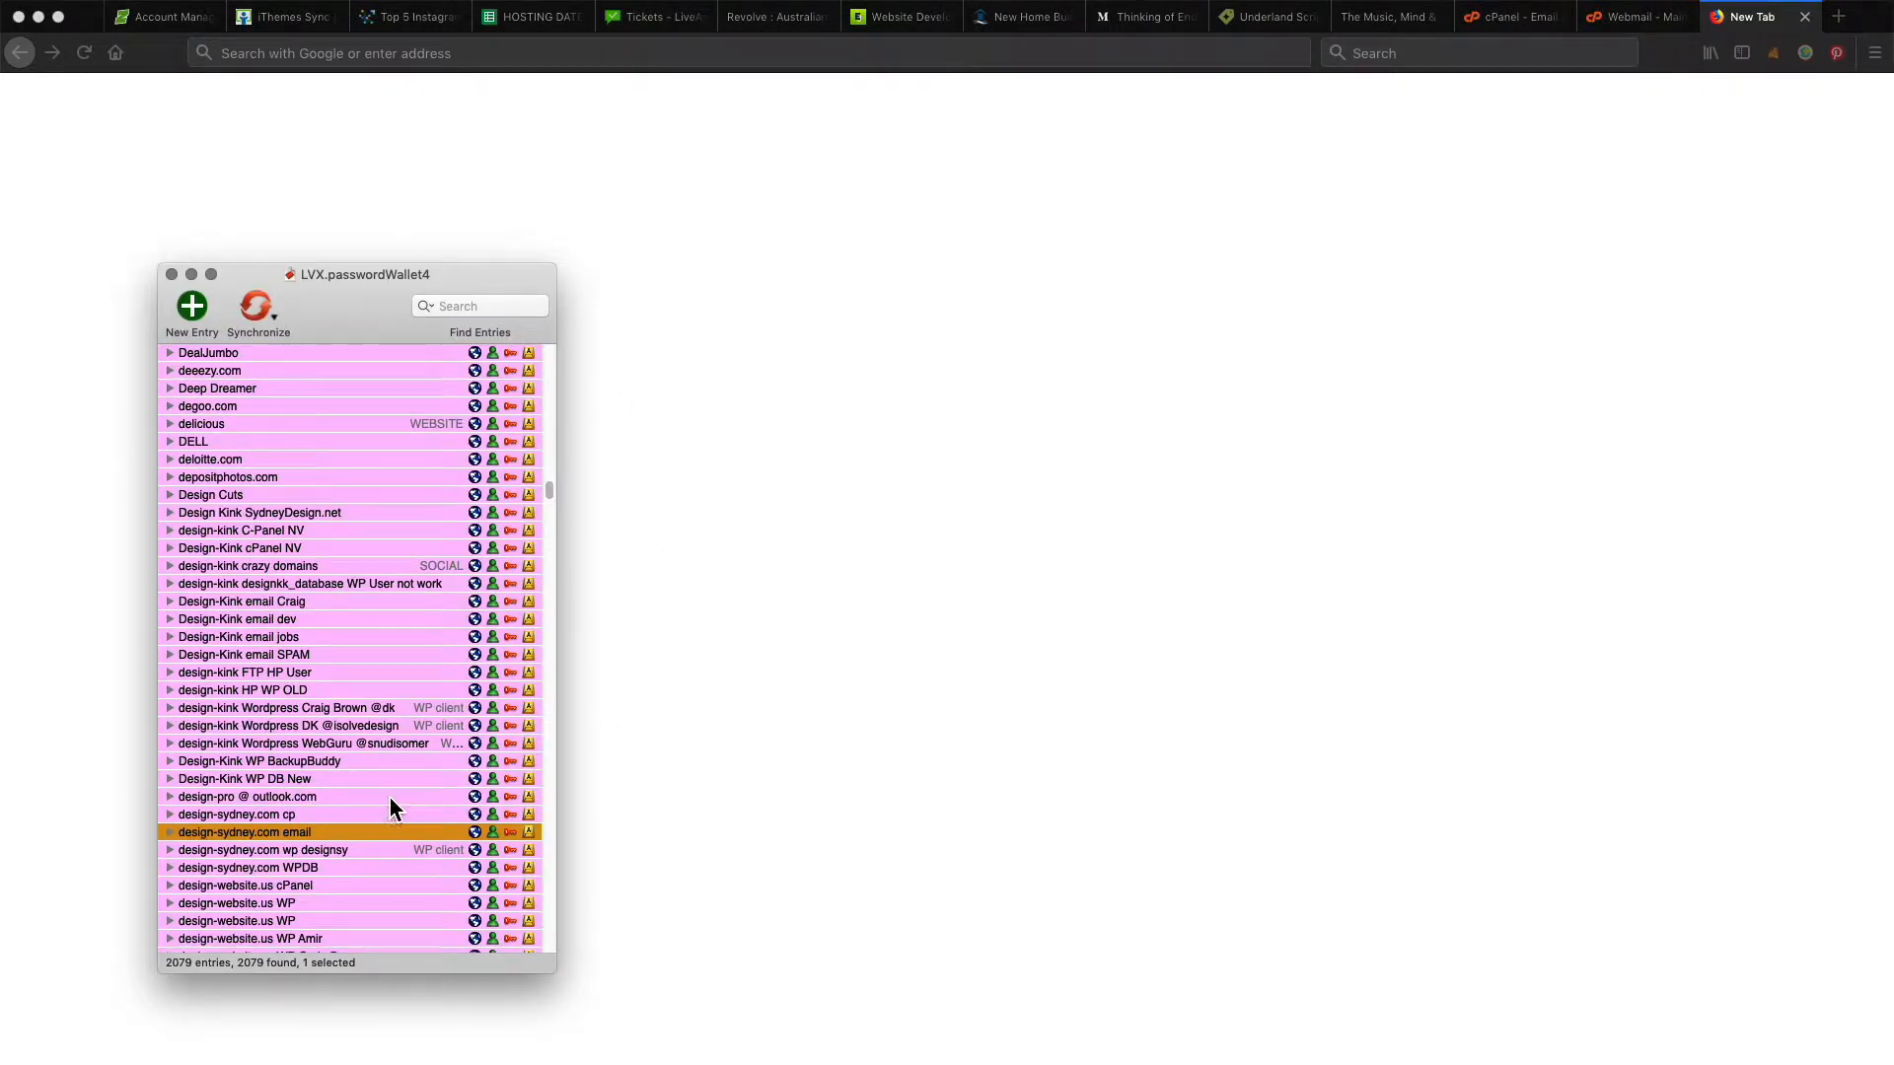
double_click(318, 835)
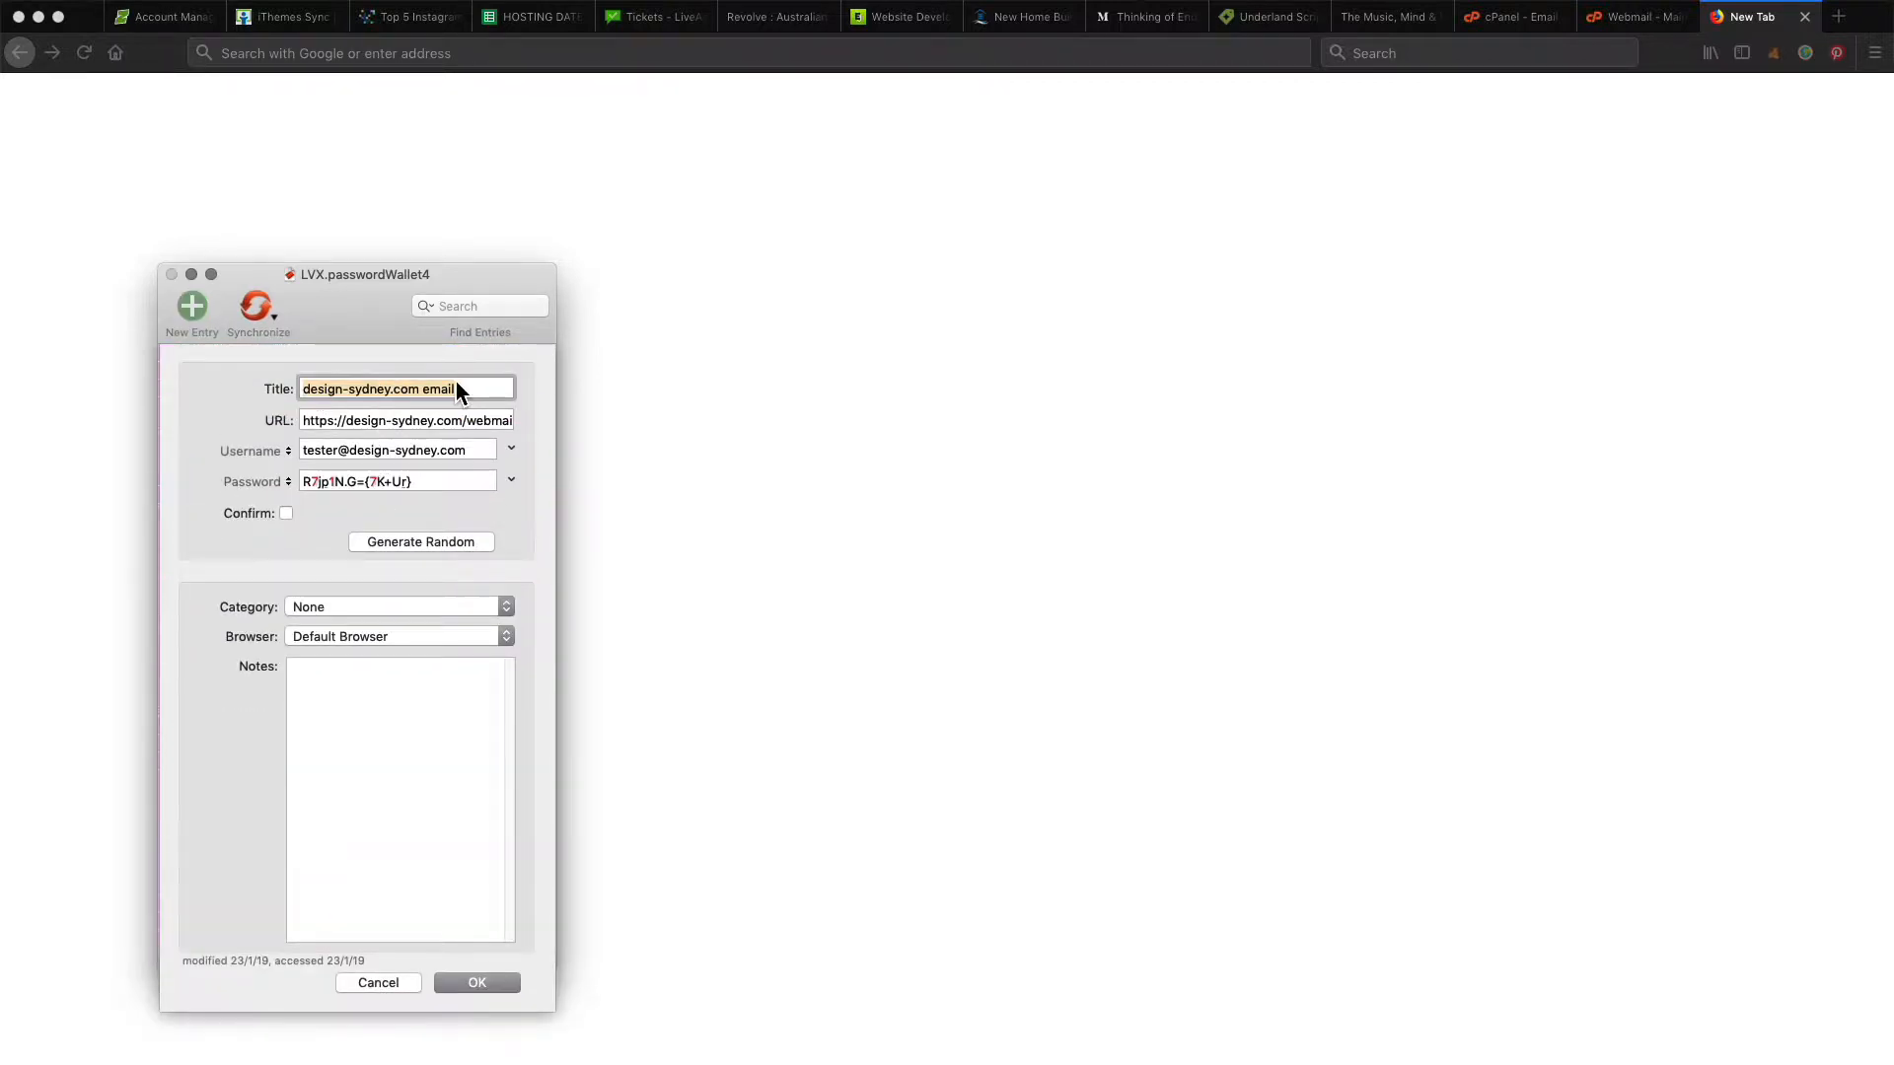
left_click(348, 459)
key("super+c")
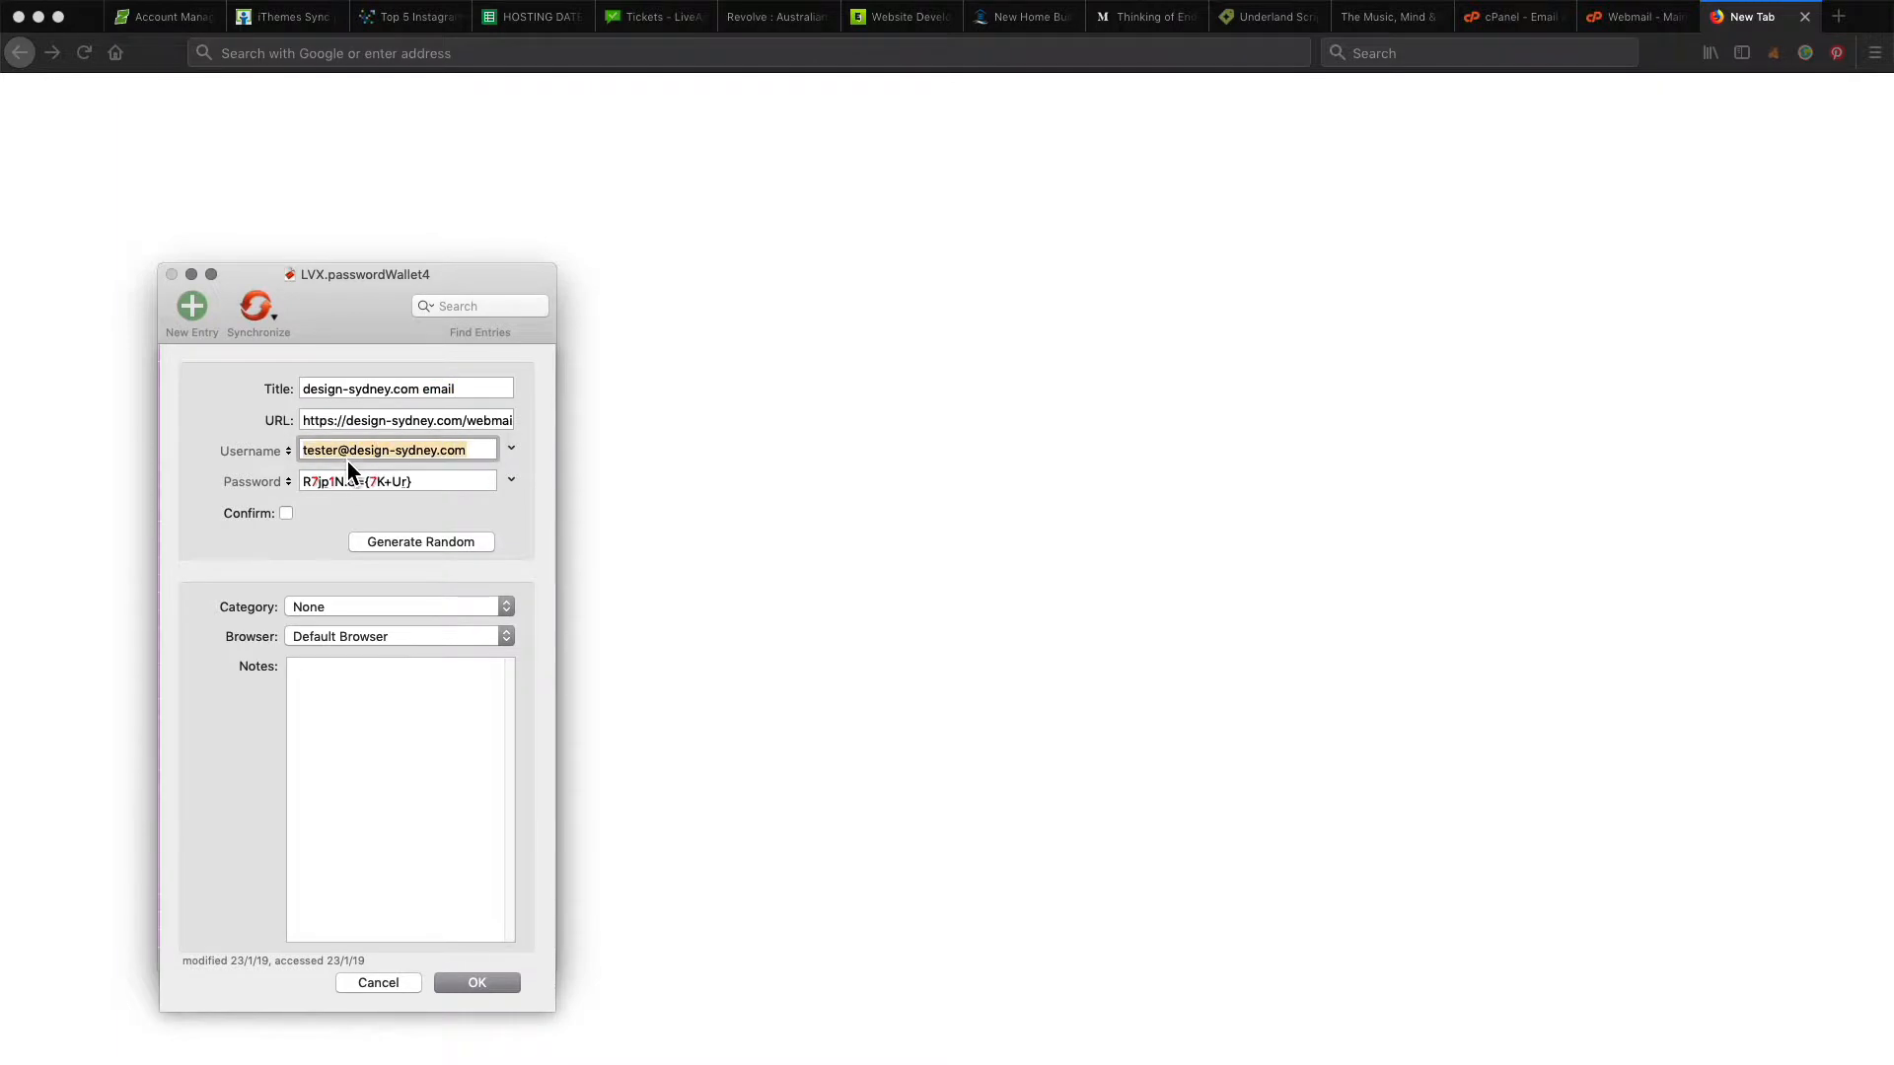
left_click(481, 387)
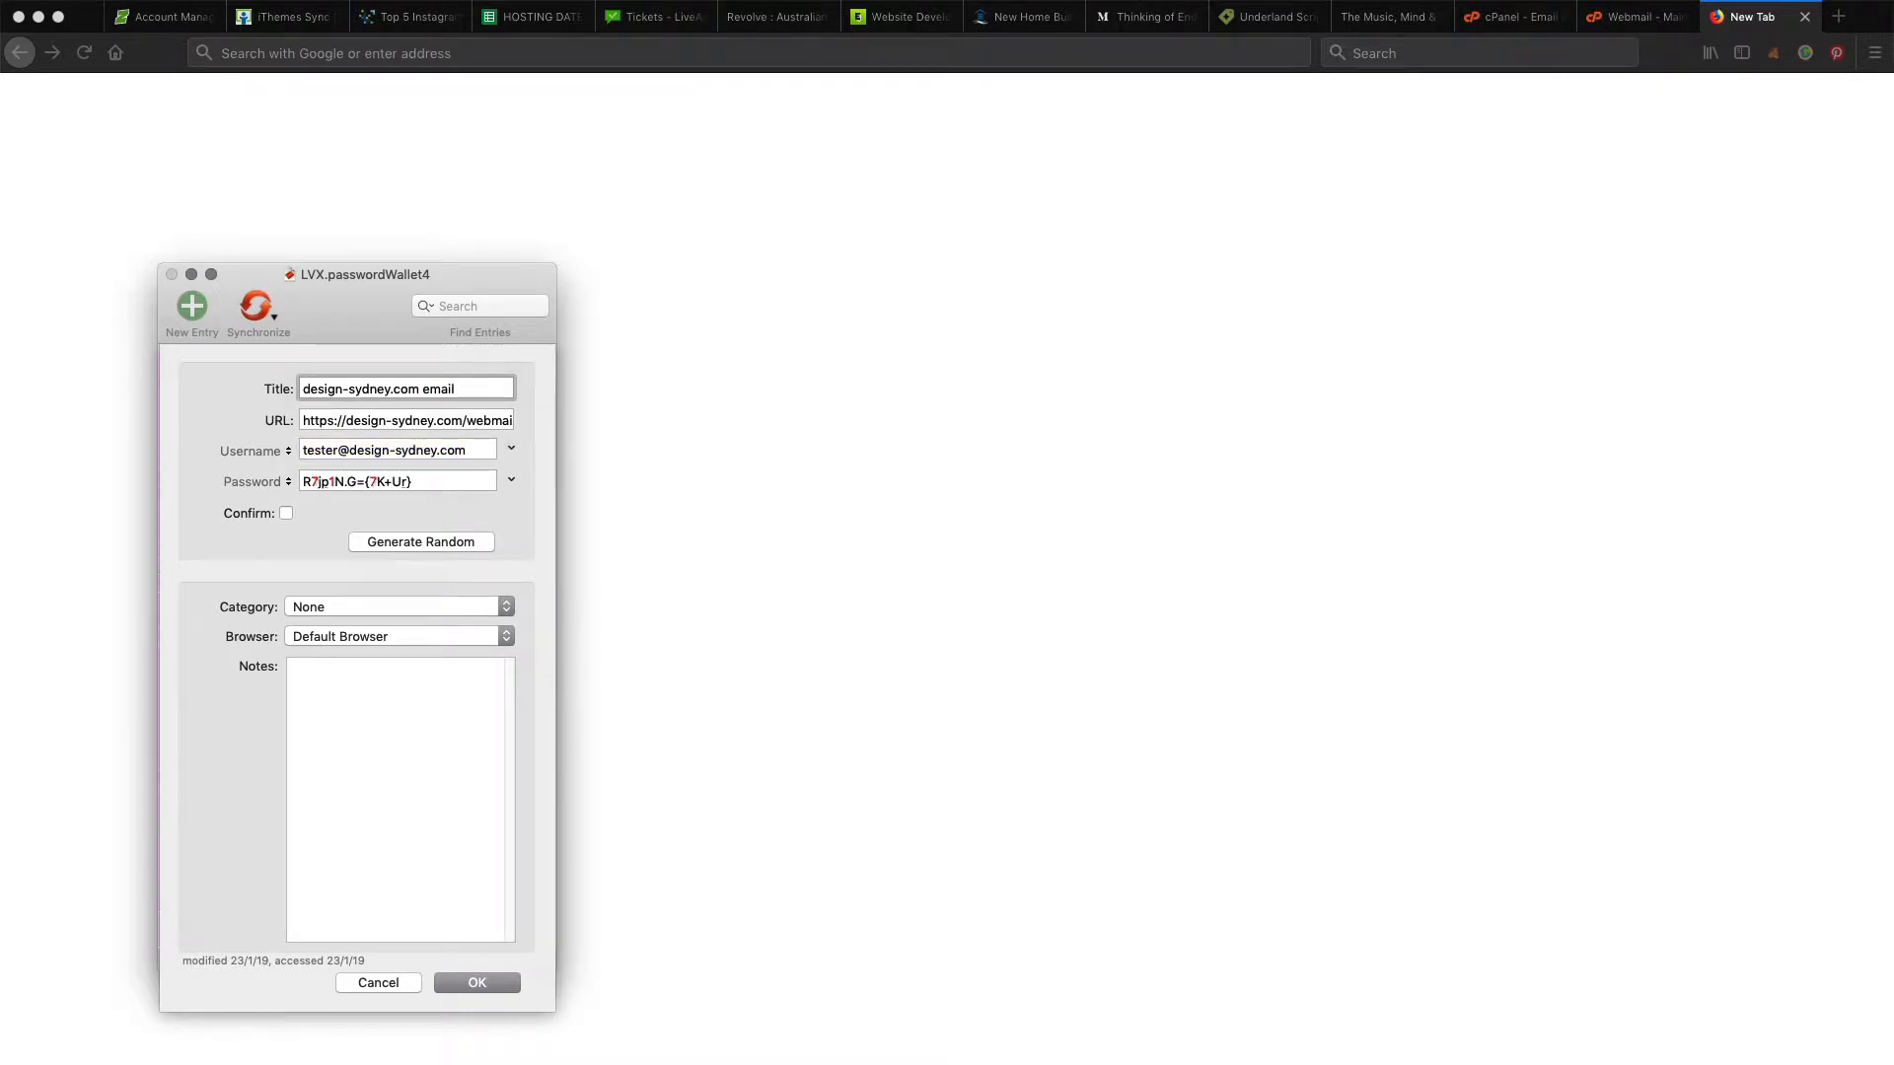
key("super+v")
left_click(498, 983)
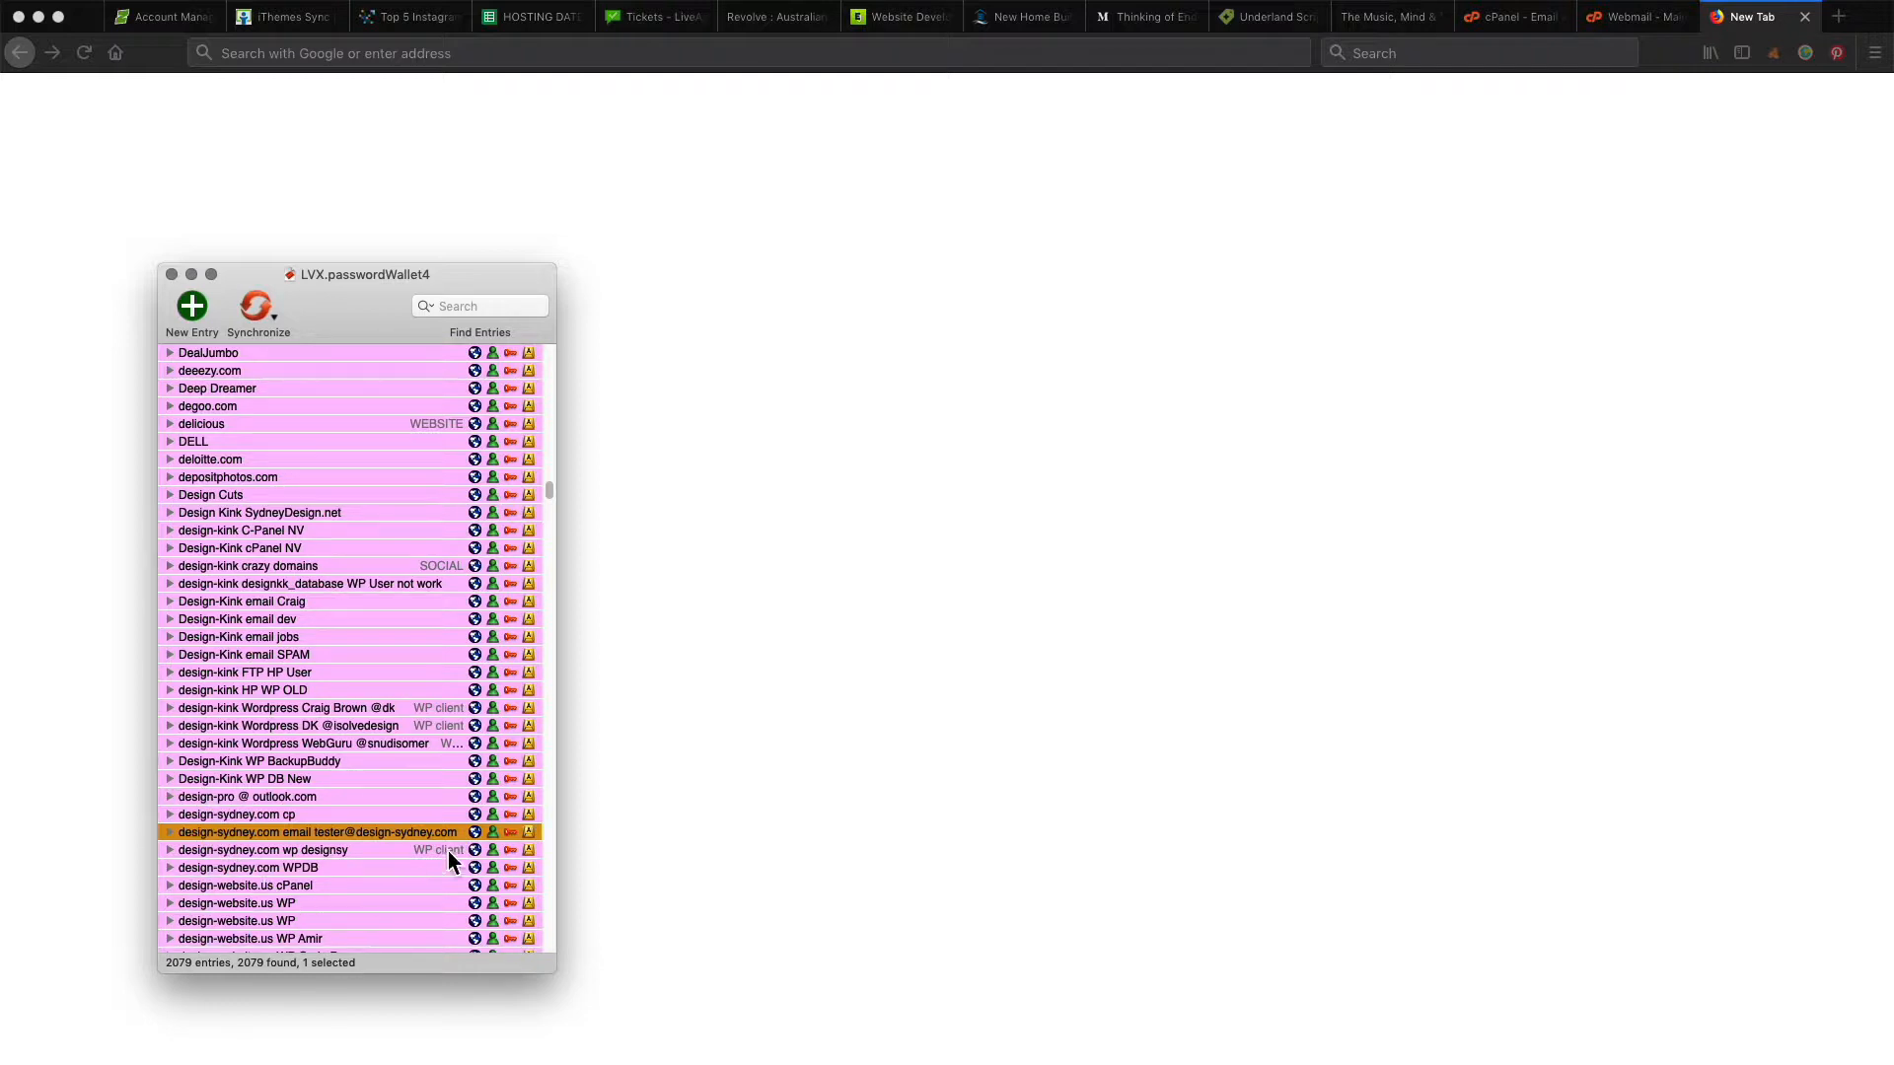
Step: Sign in to cPanel Webmail as the tester mailbox using the wallet's saved credentials
left_click(474, 831)
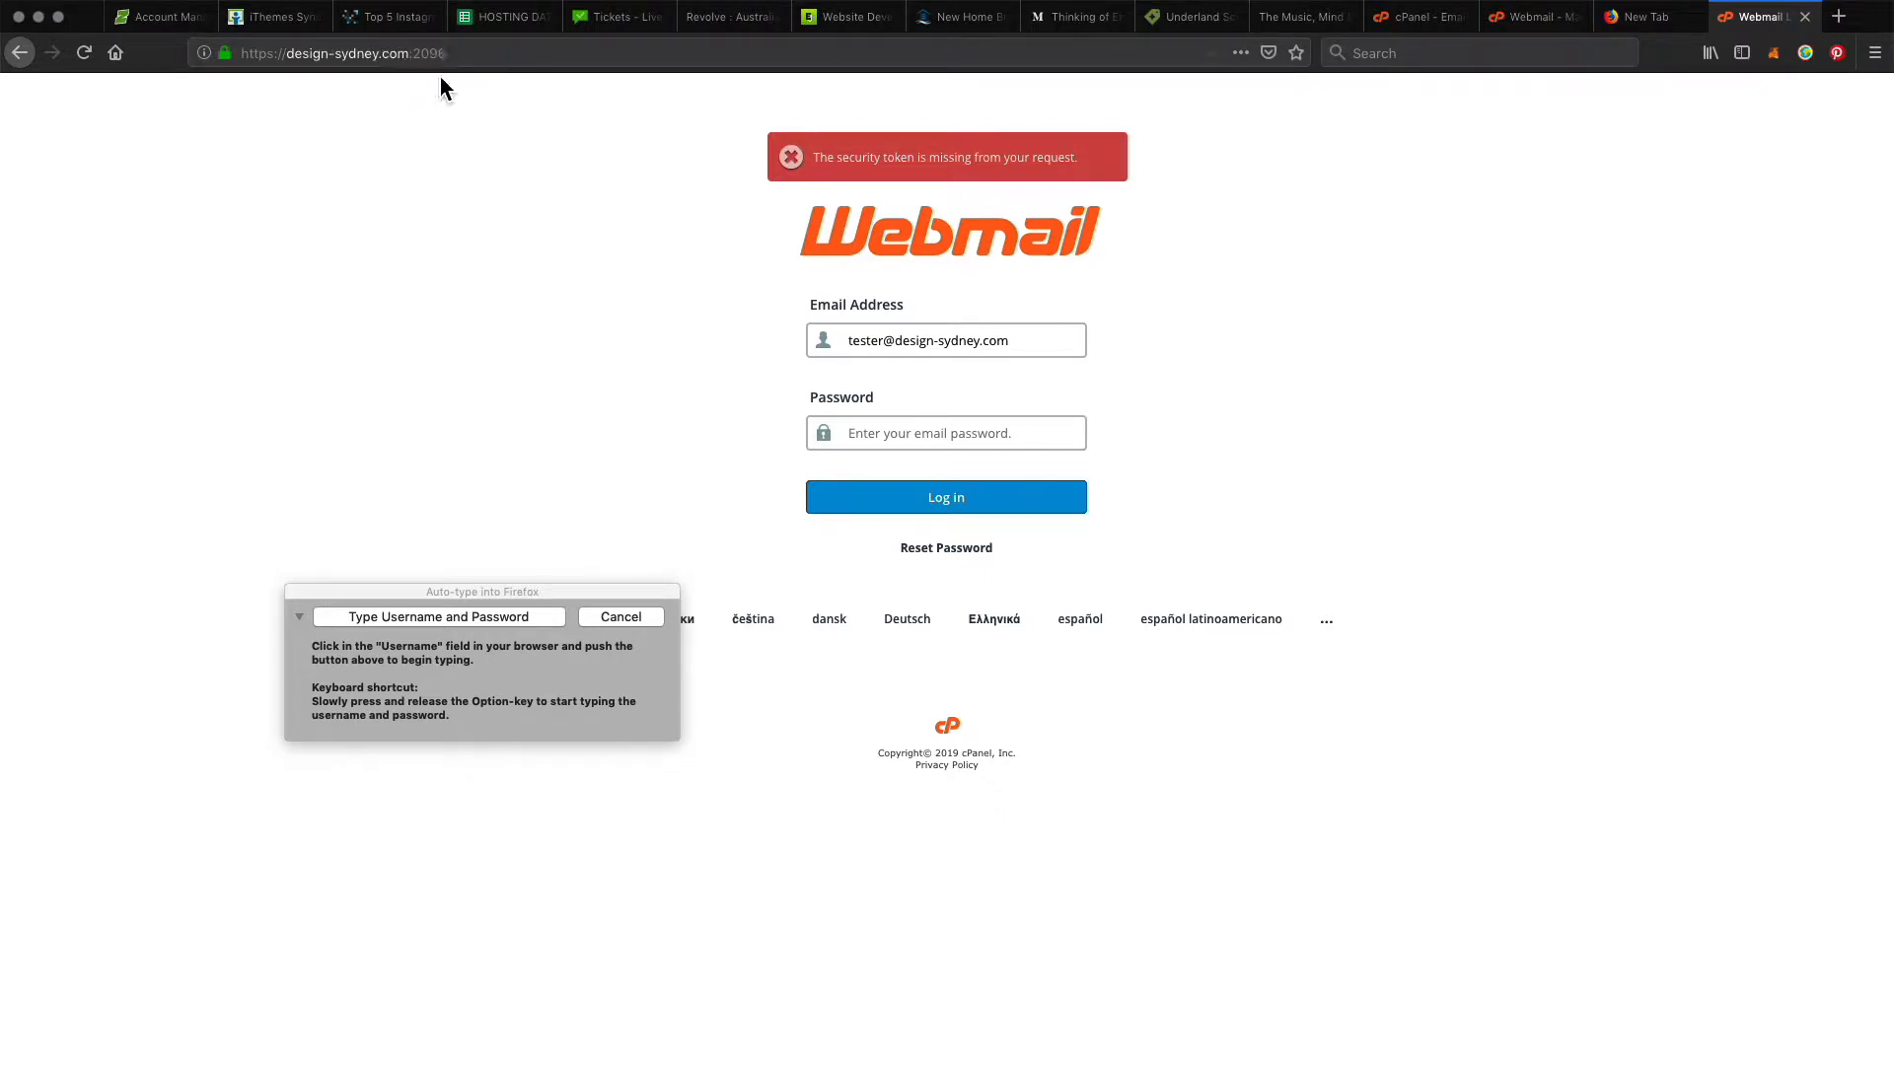
left_click(917, 345)
triple_click(918, 350)
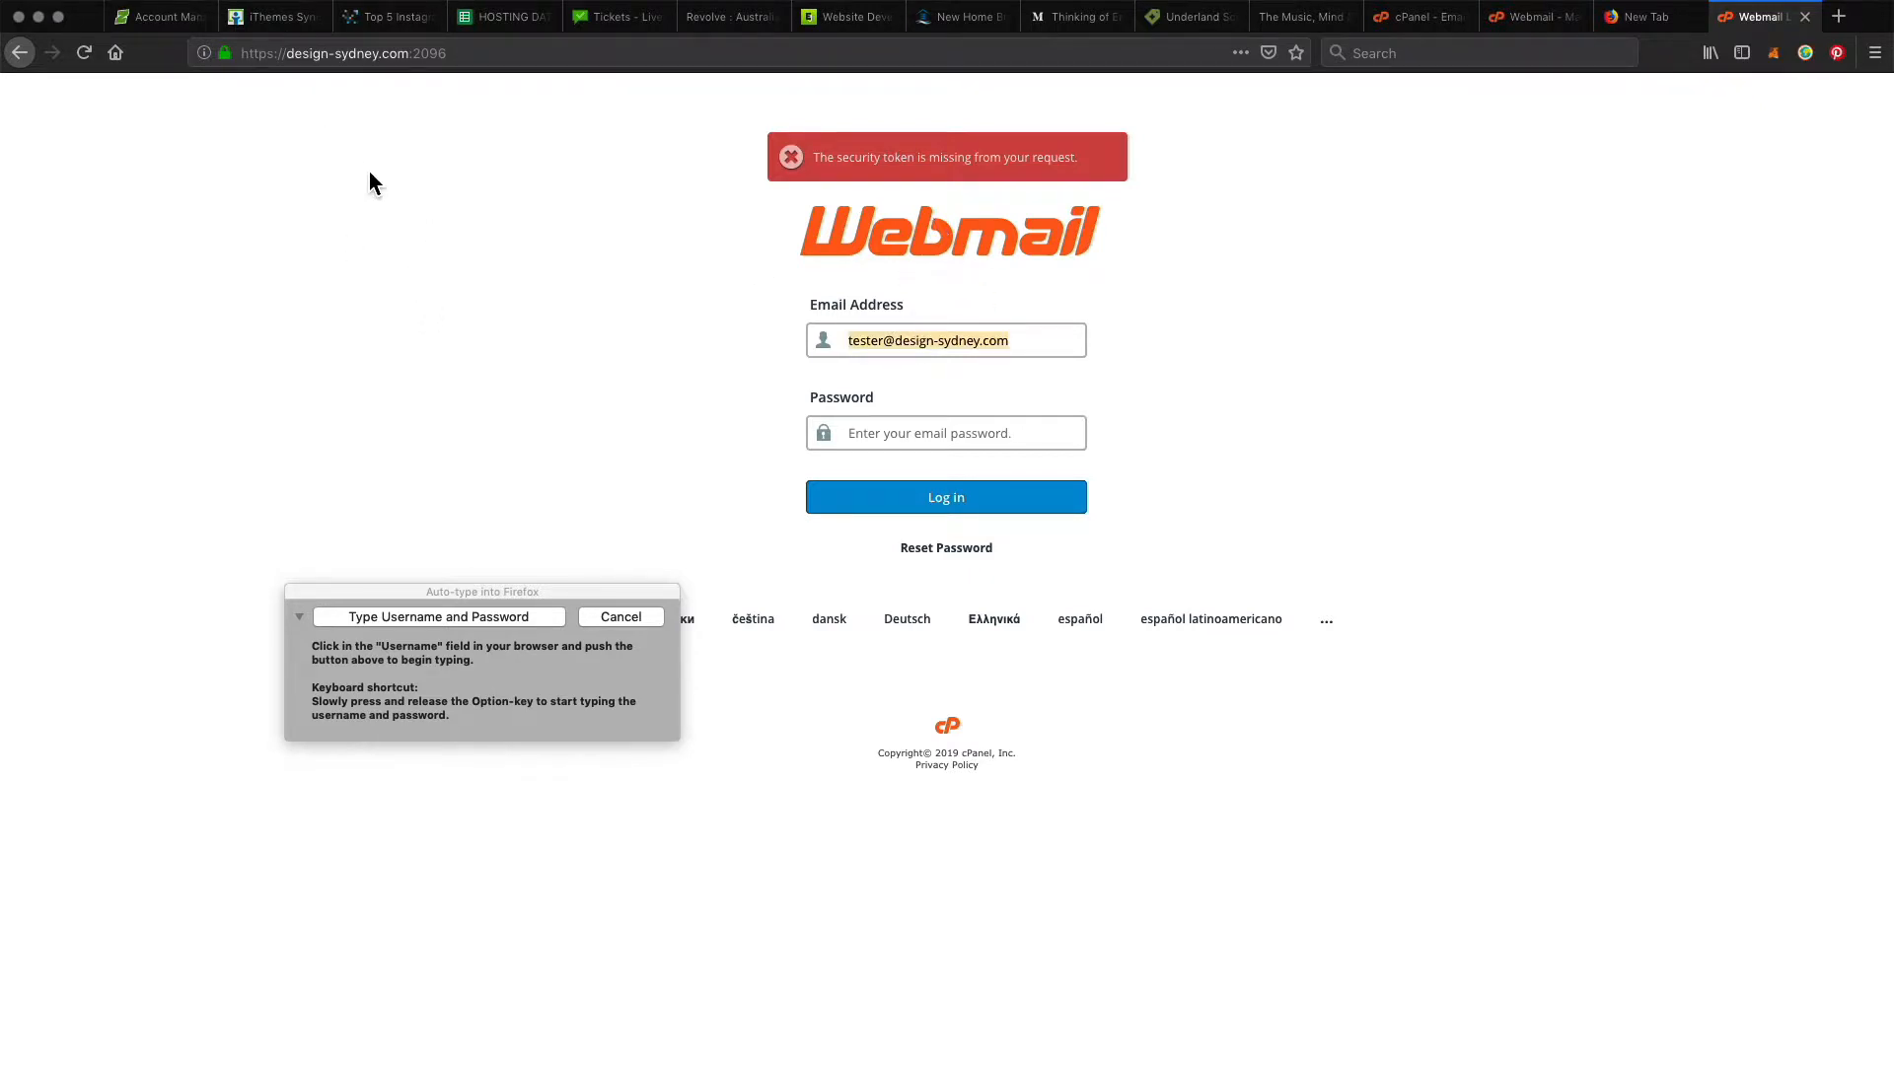
left_click(490, 617)
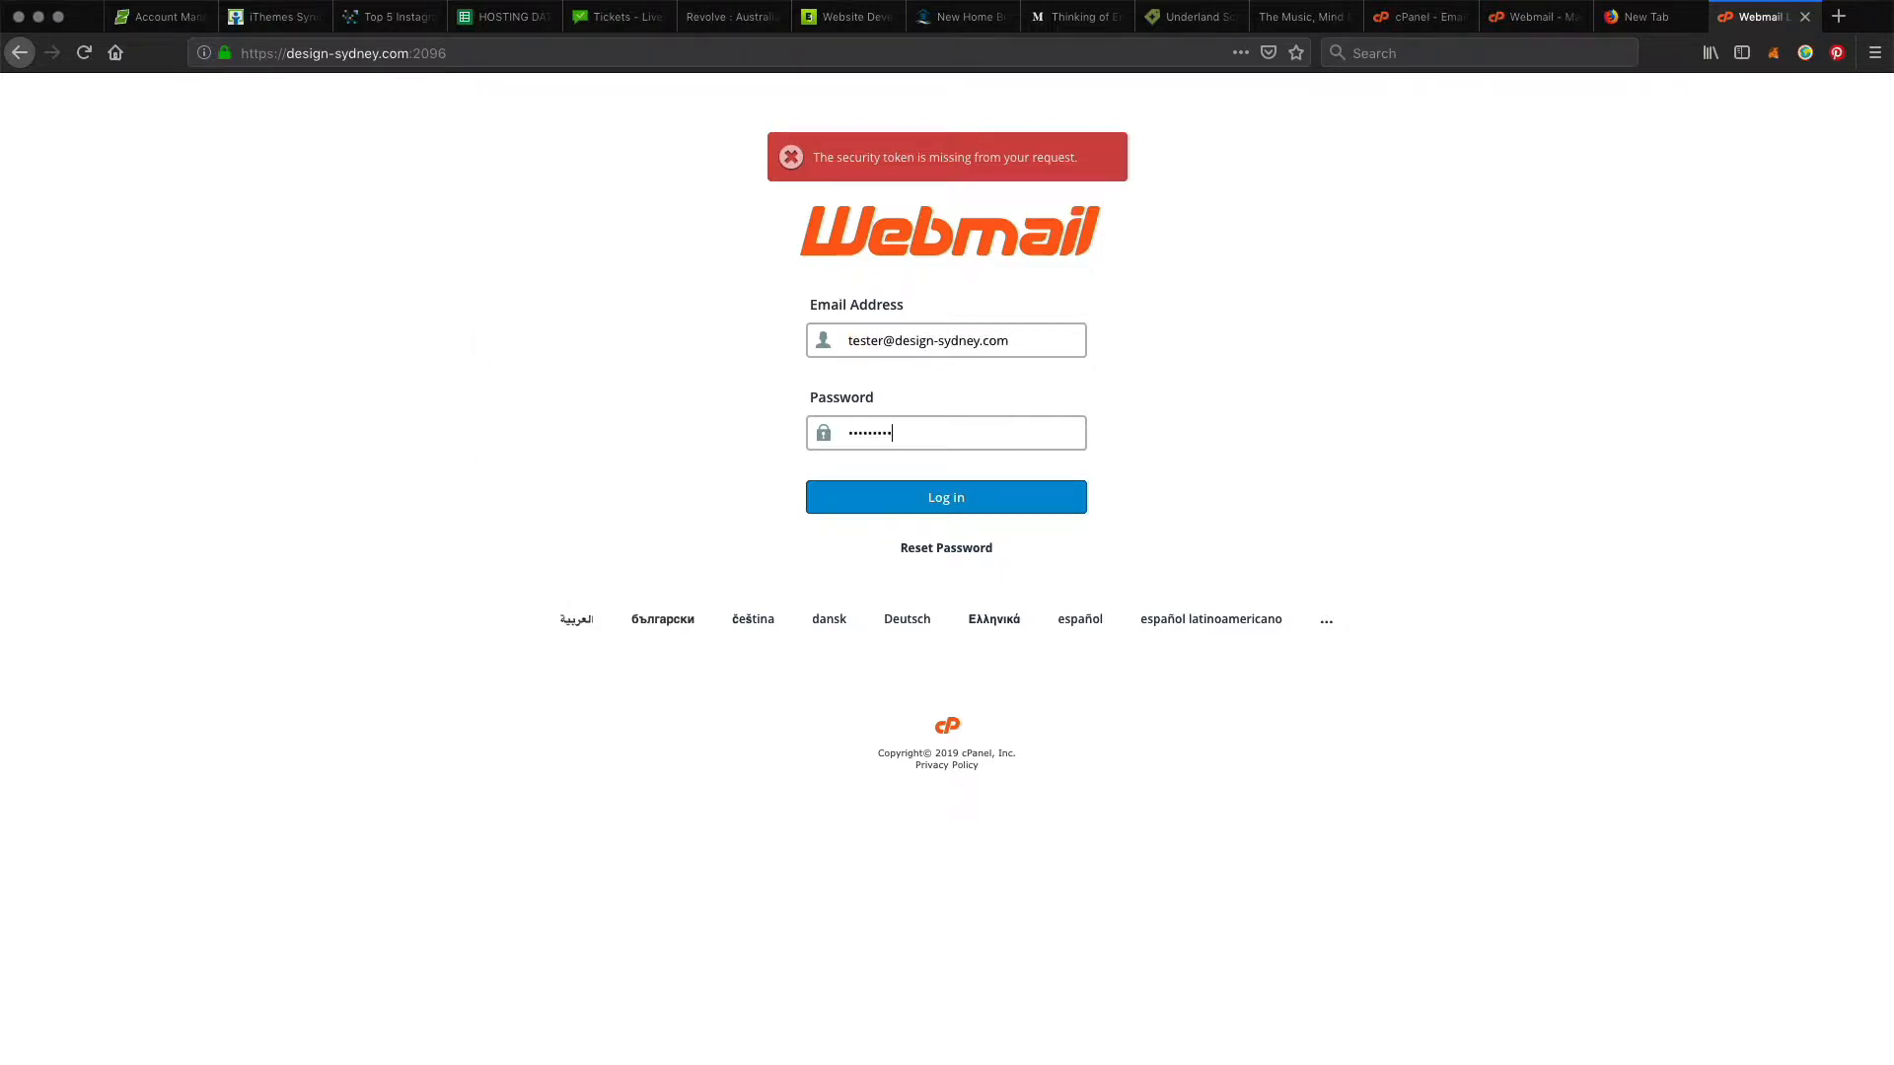
left_click(970, 513)
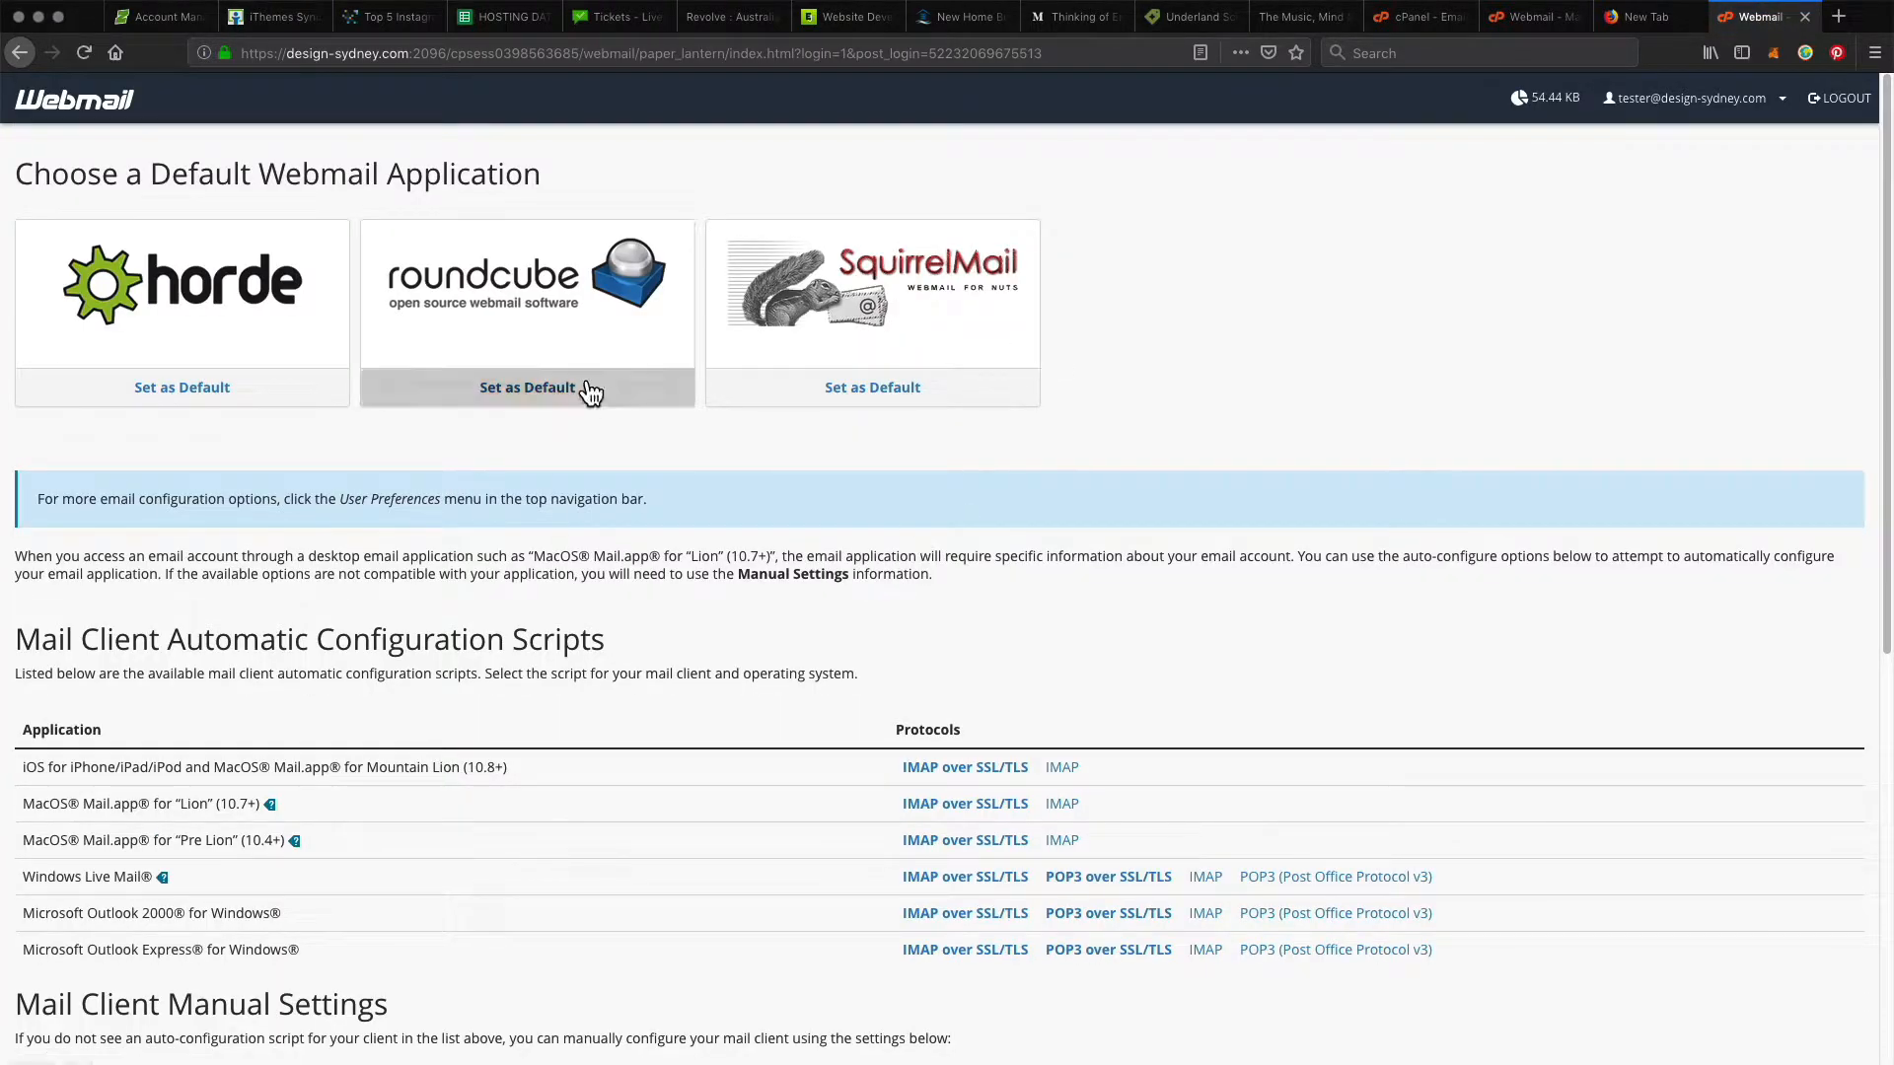
Step: Open the configuration settings email in Roundcube, then start a new browser tab
left_click(587, 305)
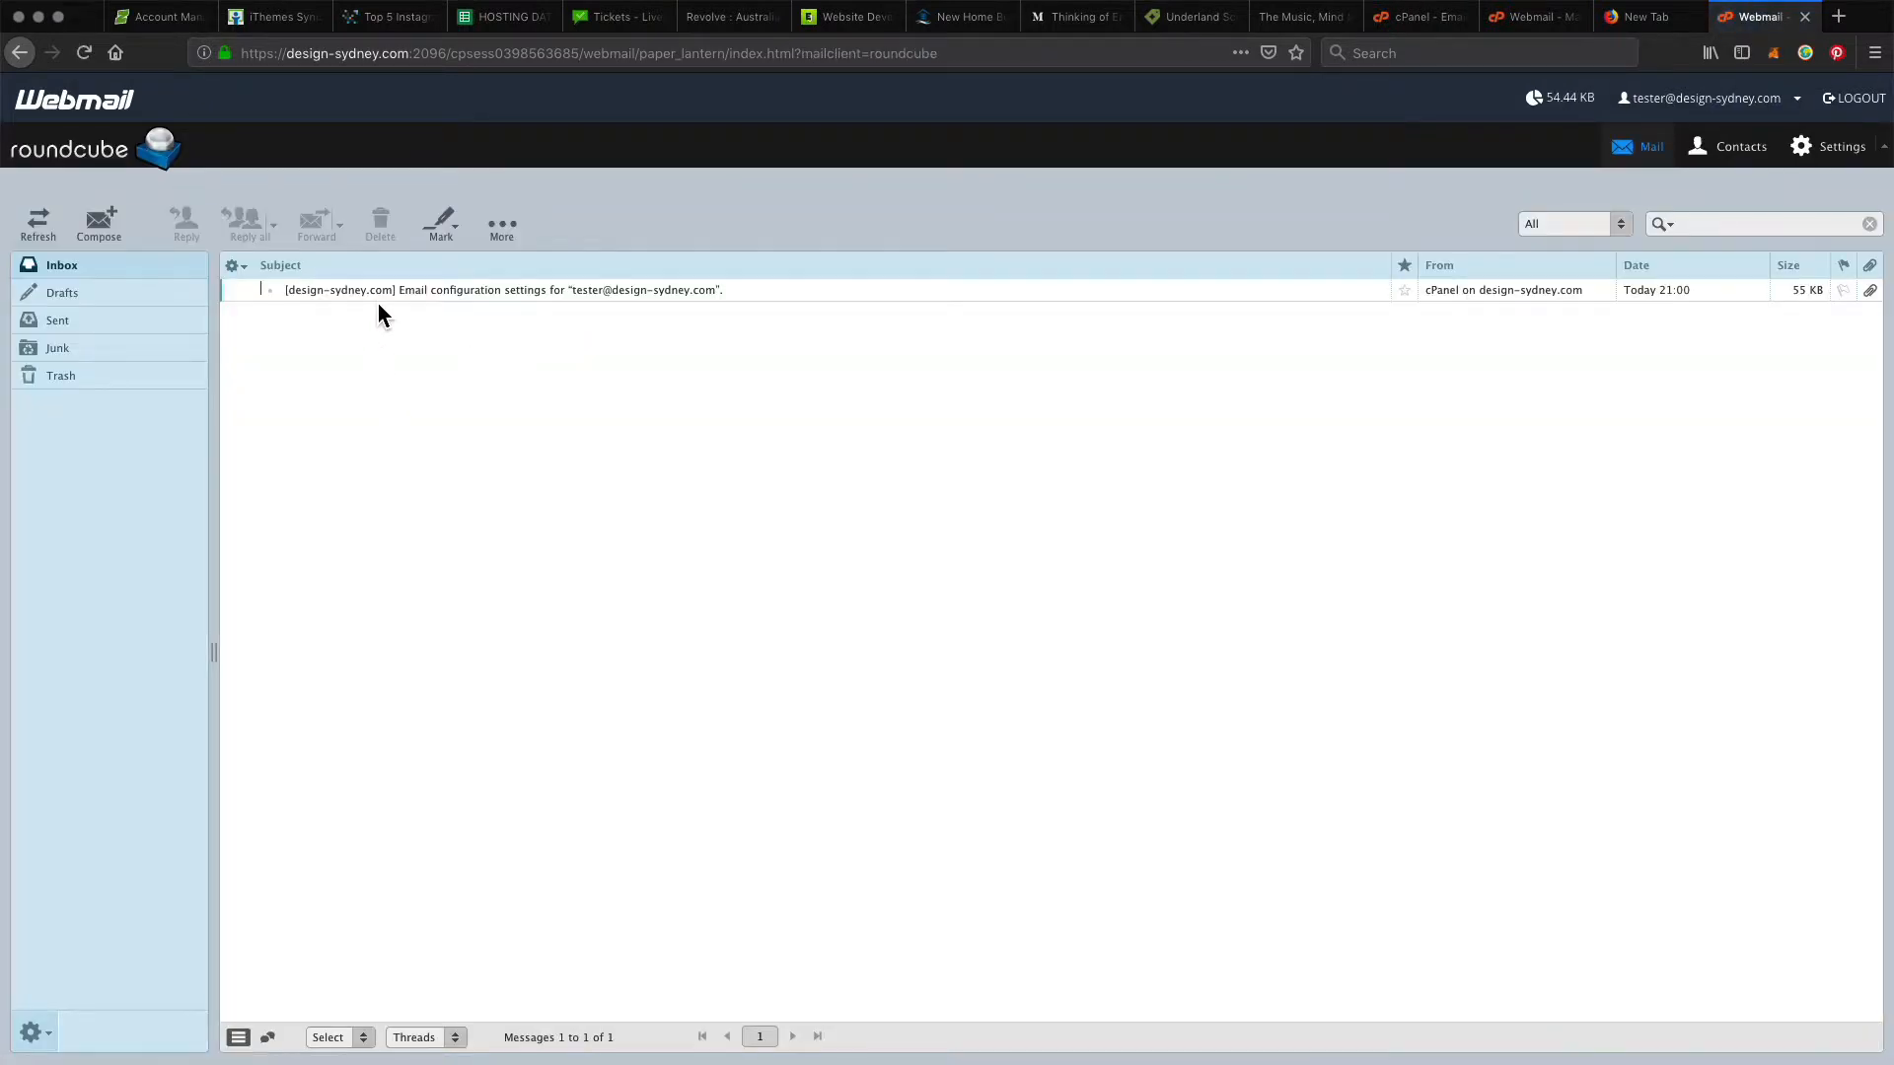
double_click(377, 296)
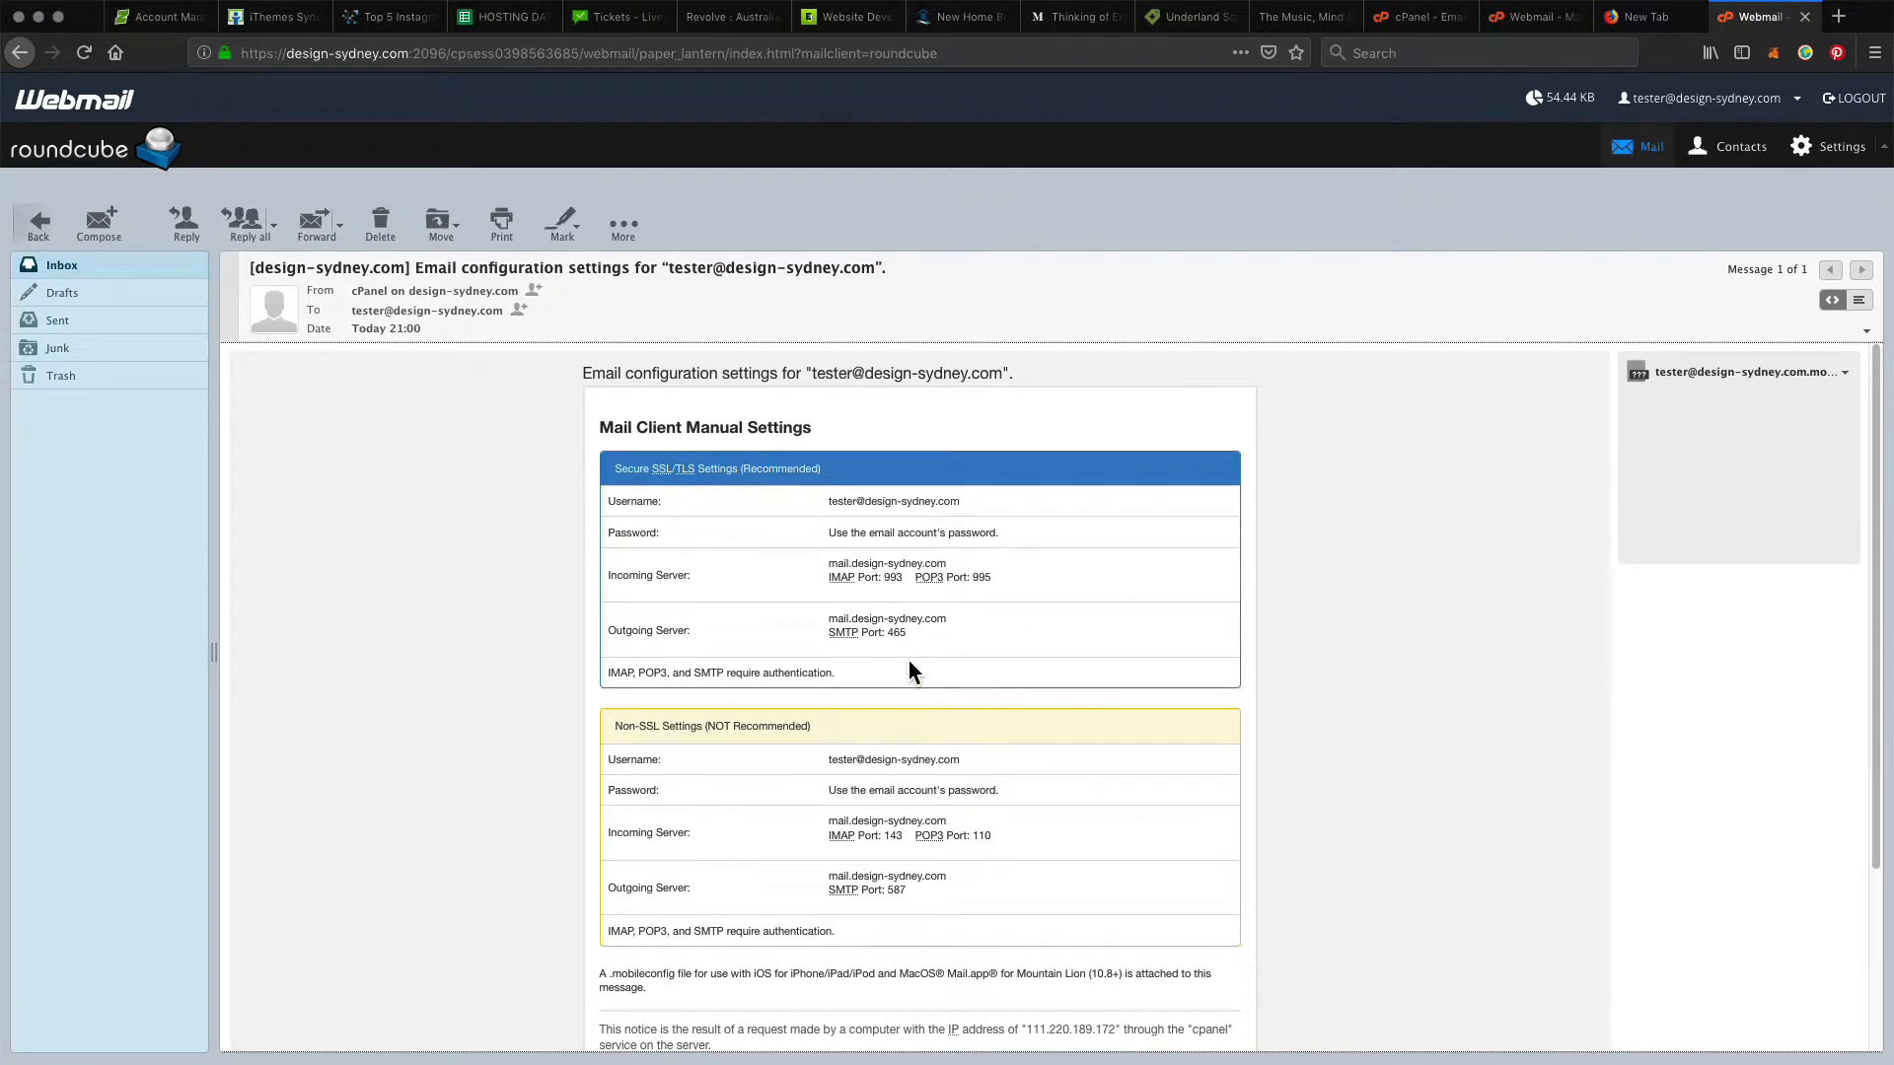
key("super+t")
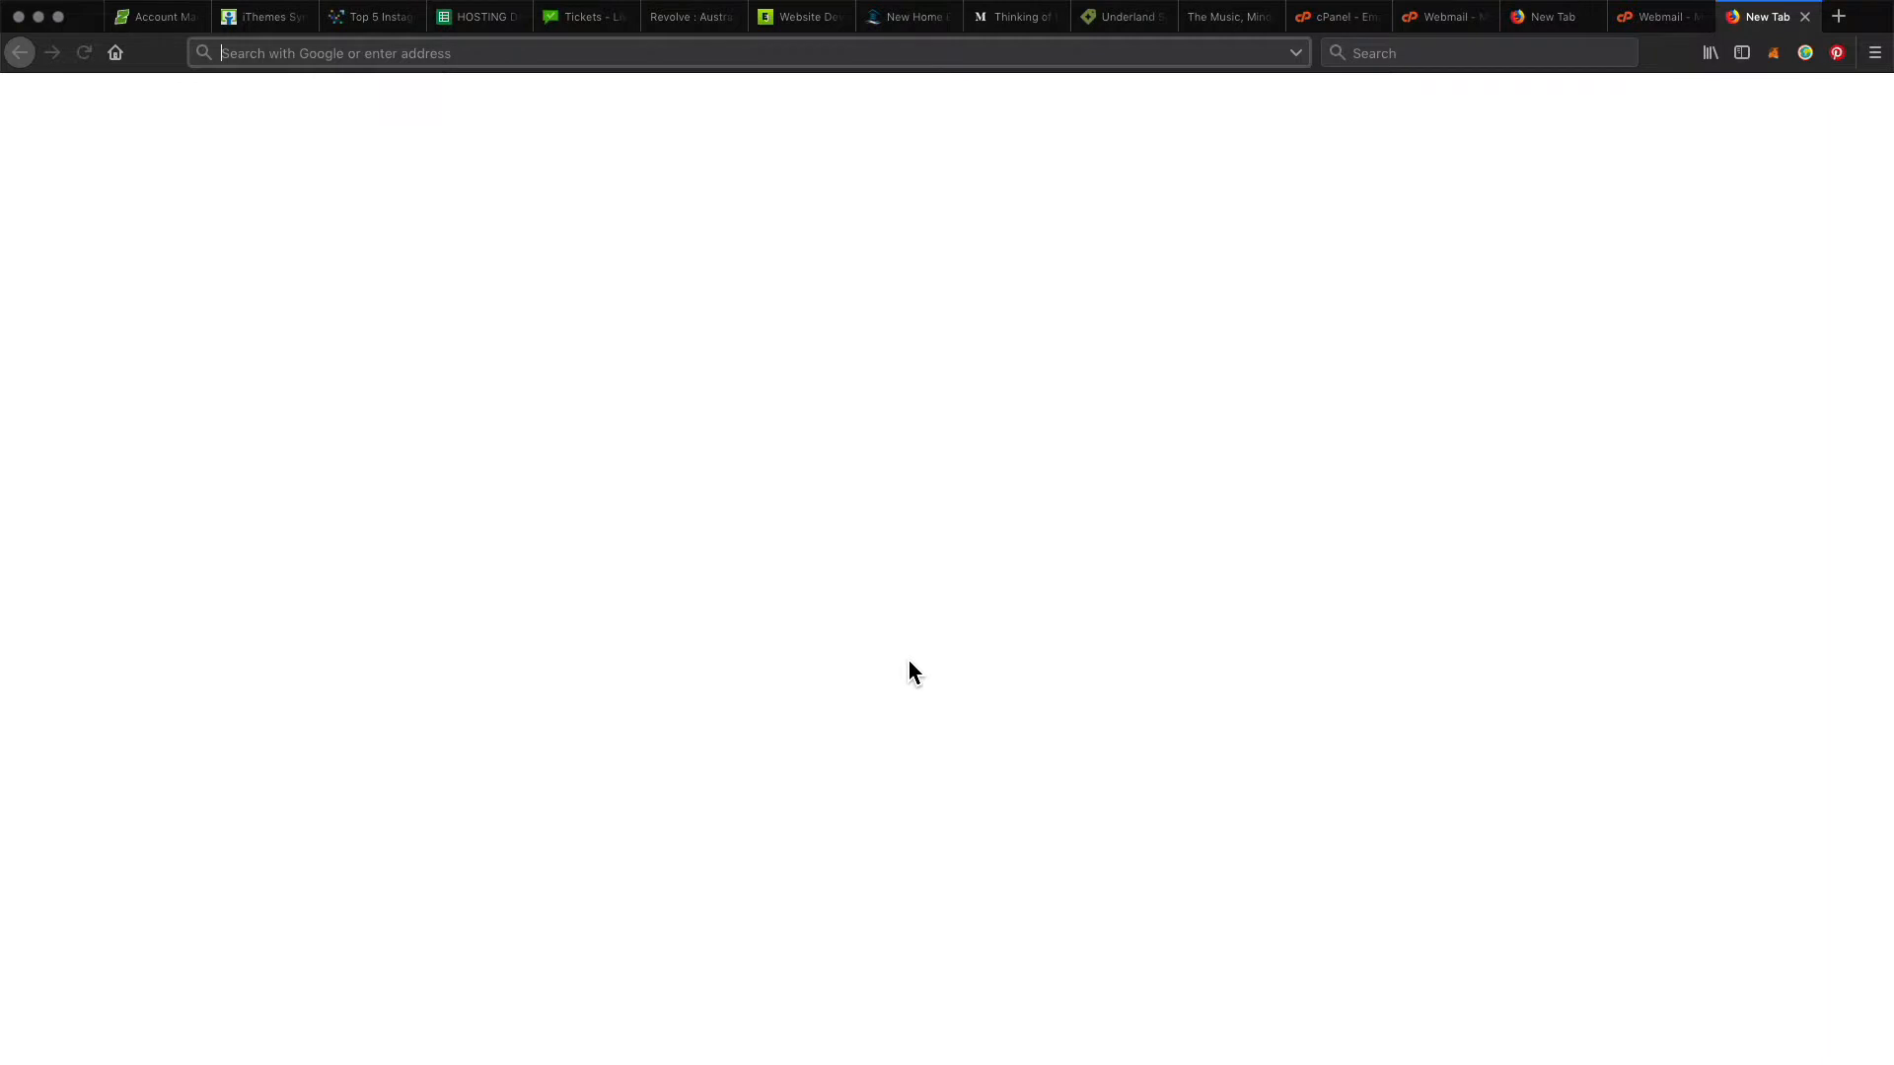
Step: Open Gmail via a 'gmail' search and archive both messages in the inbox
type("gmail")
key("Return")
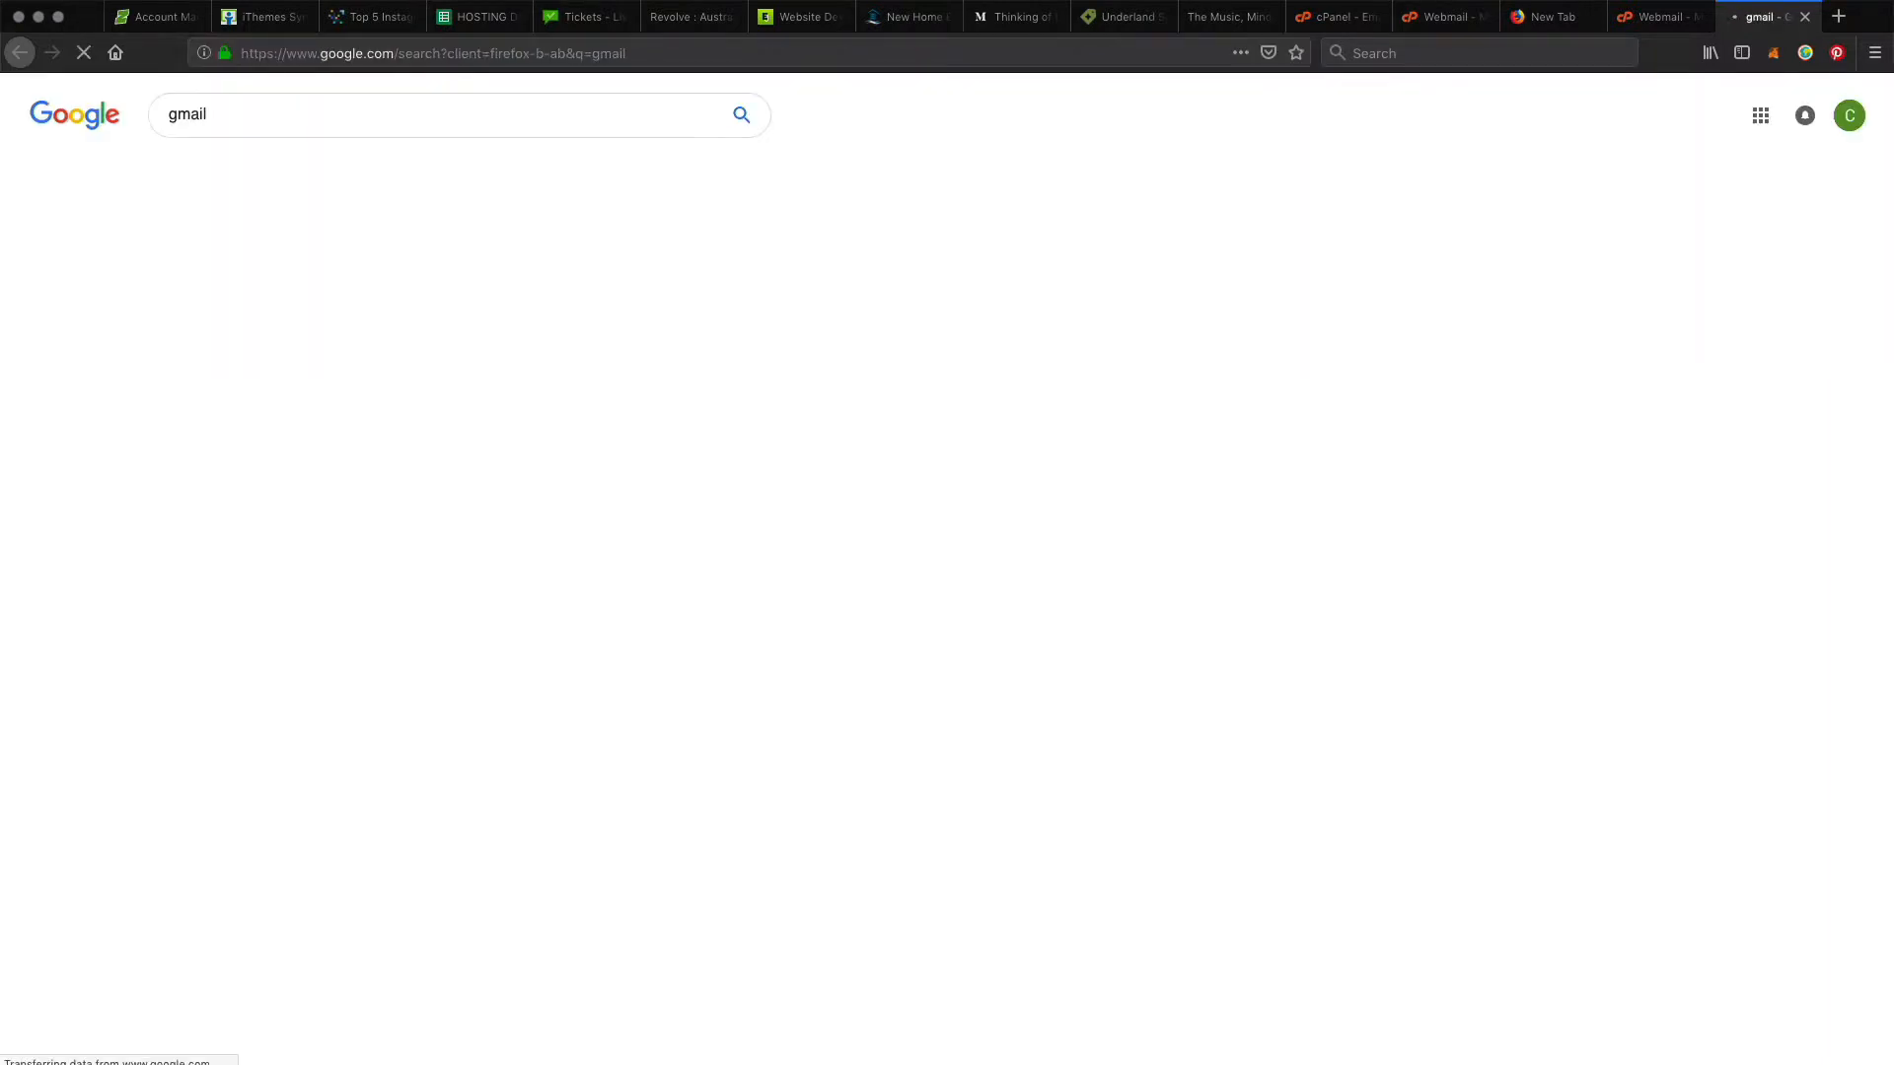
left_click(1764, 117)
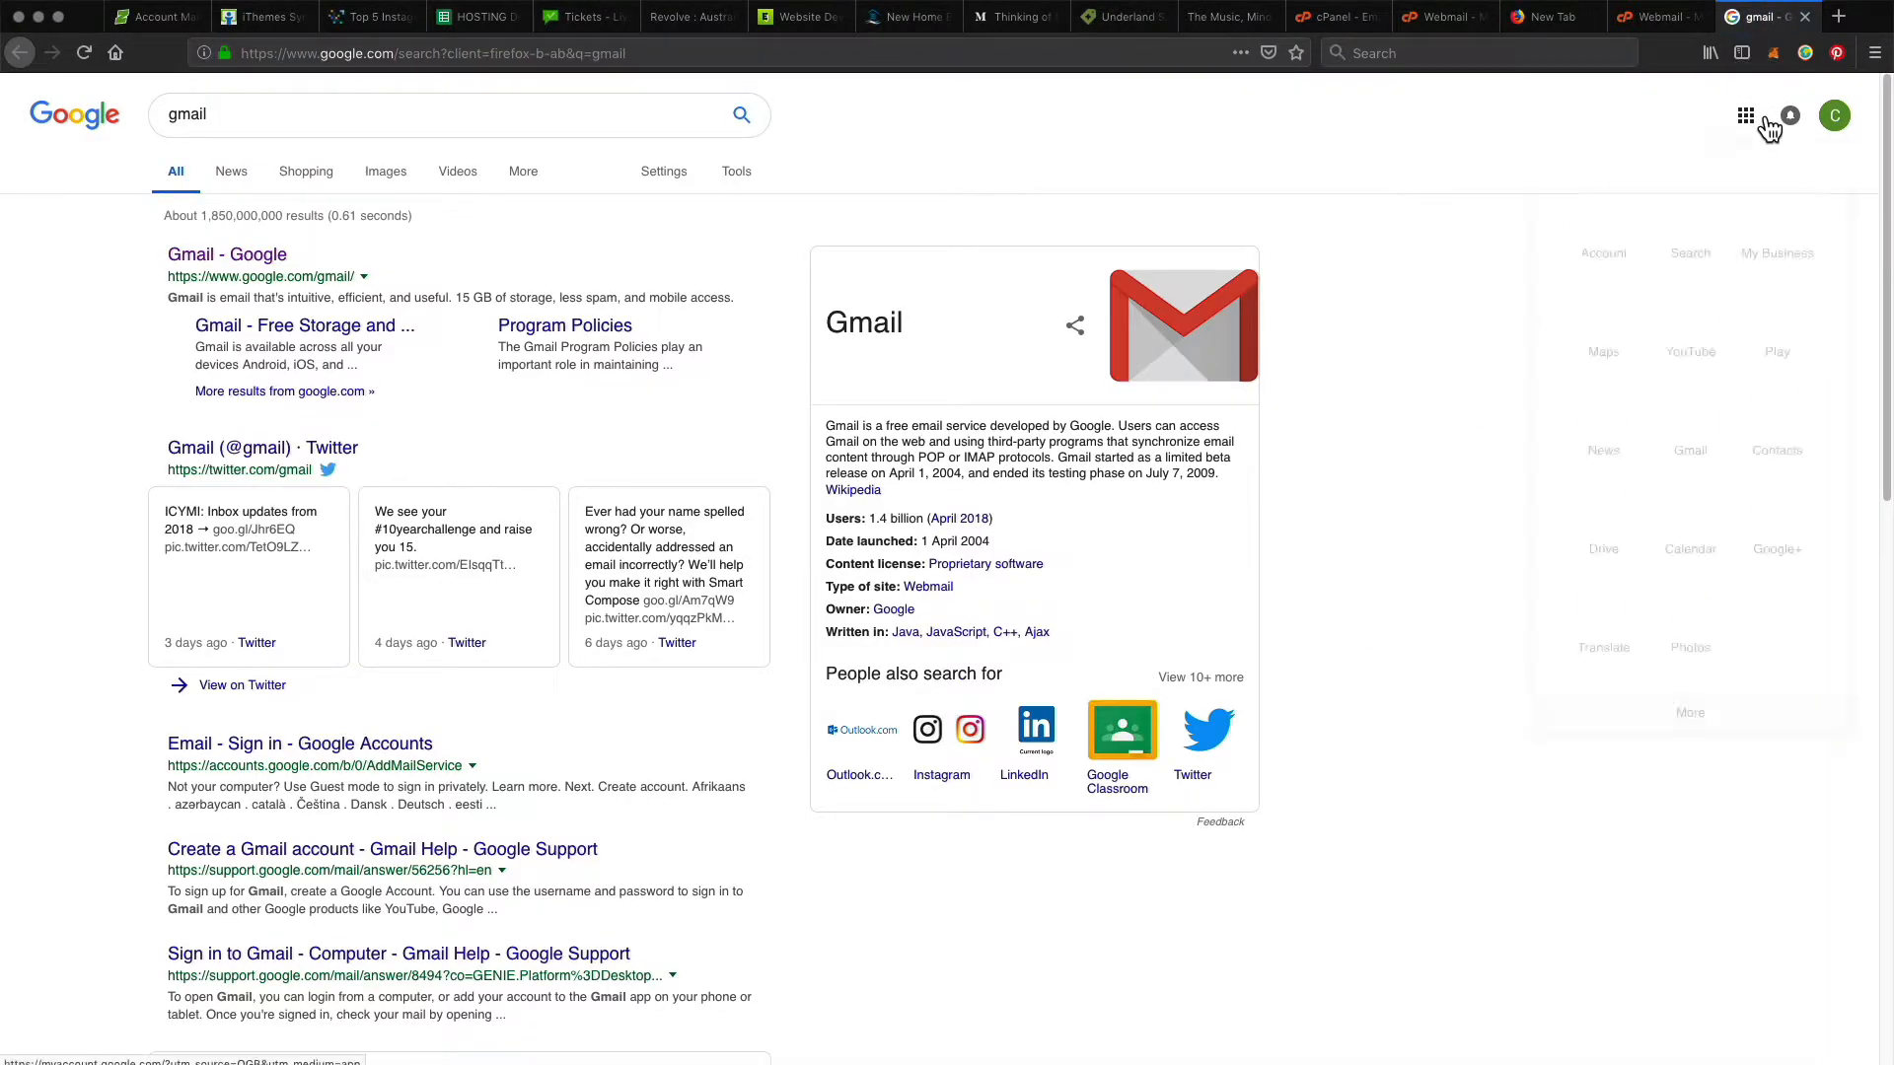
left_click(1692, 436)
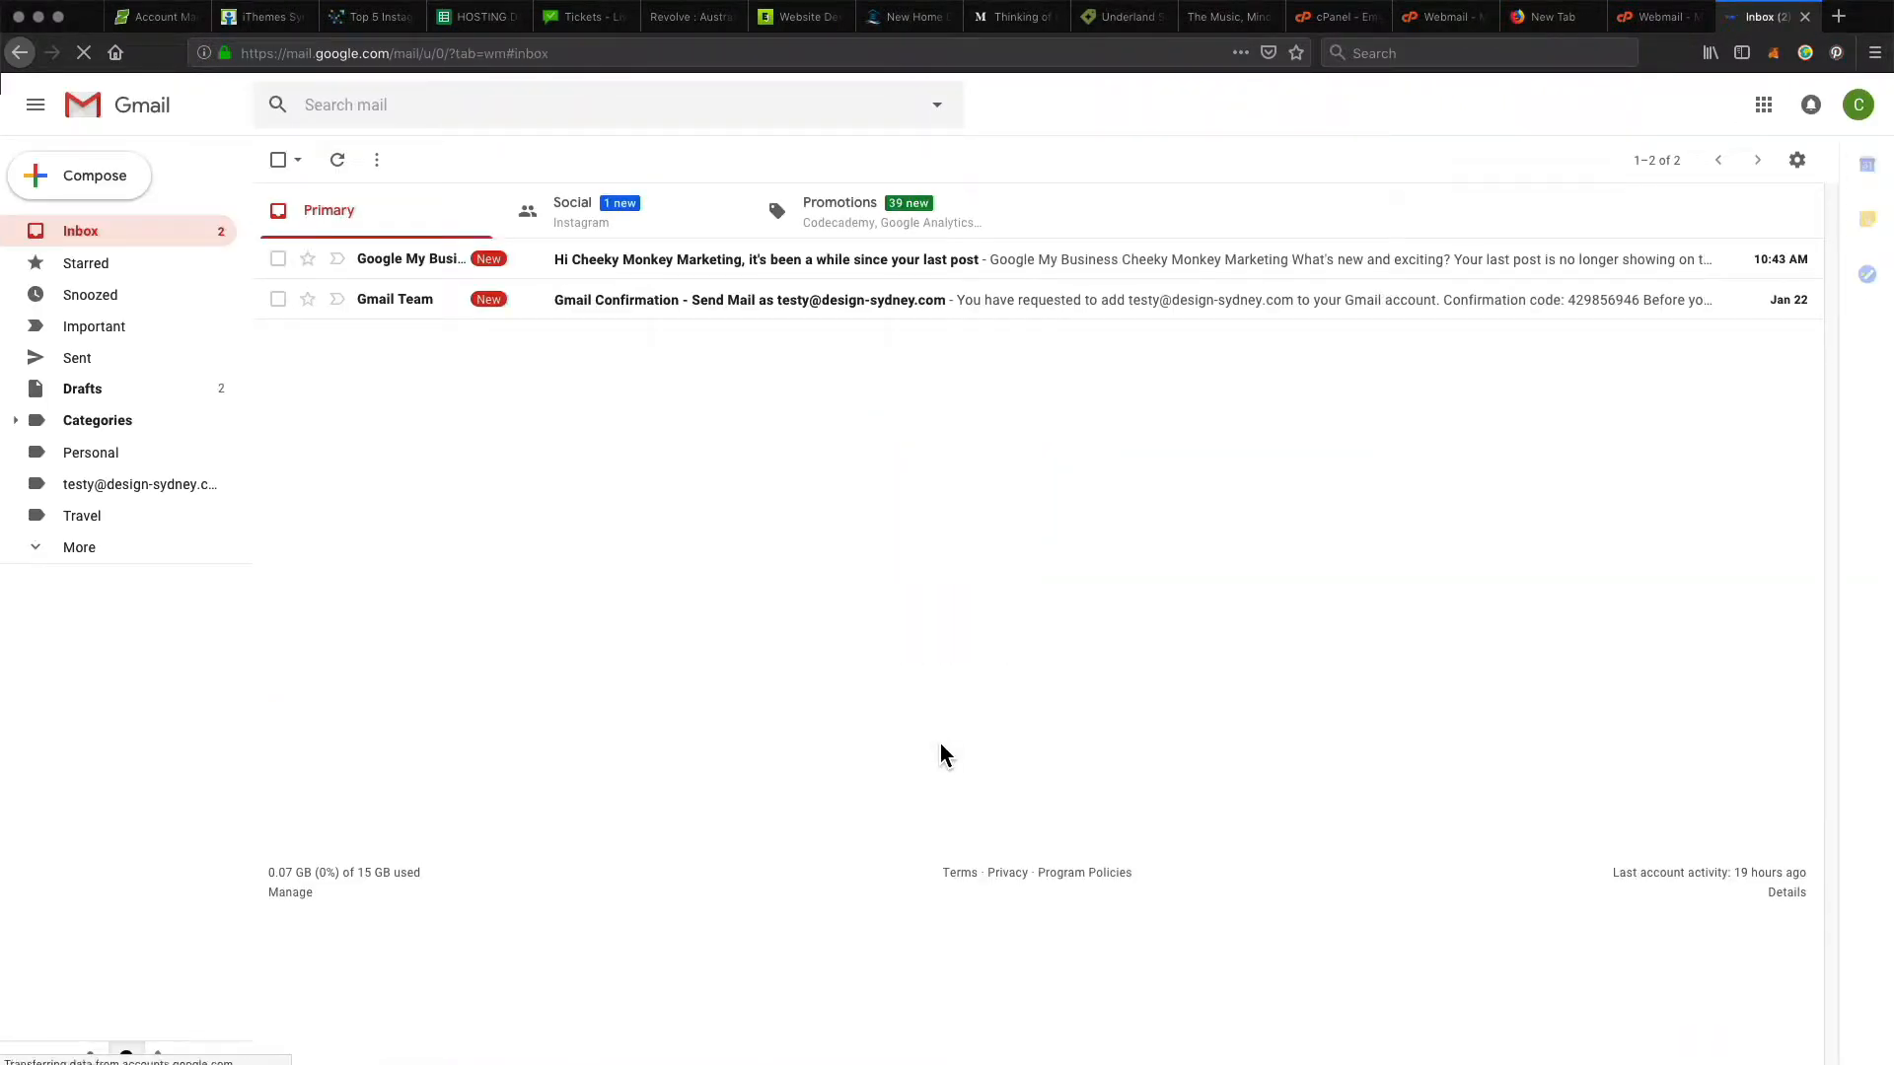
left_click(278, 160)
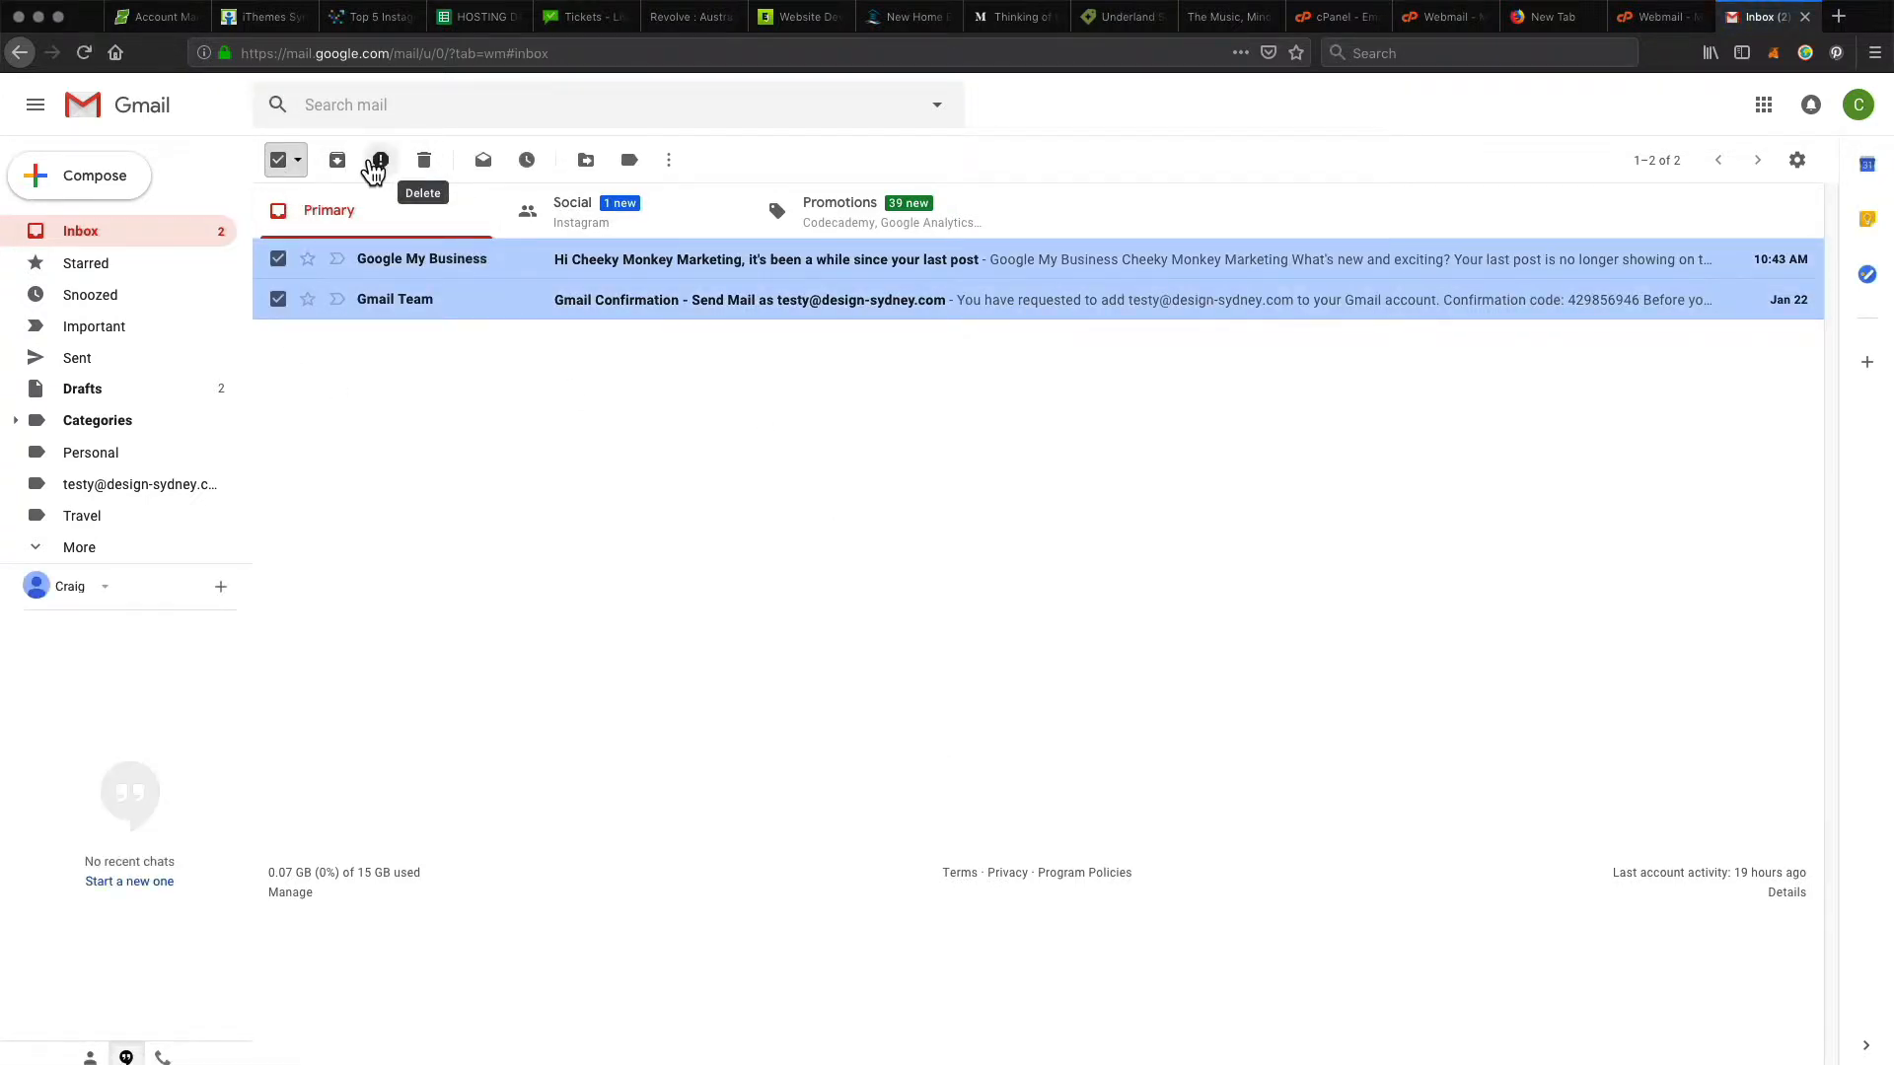
left_click(337, 160)
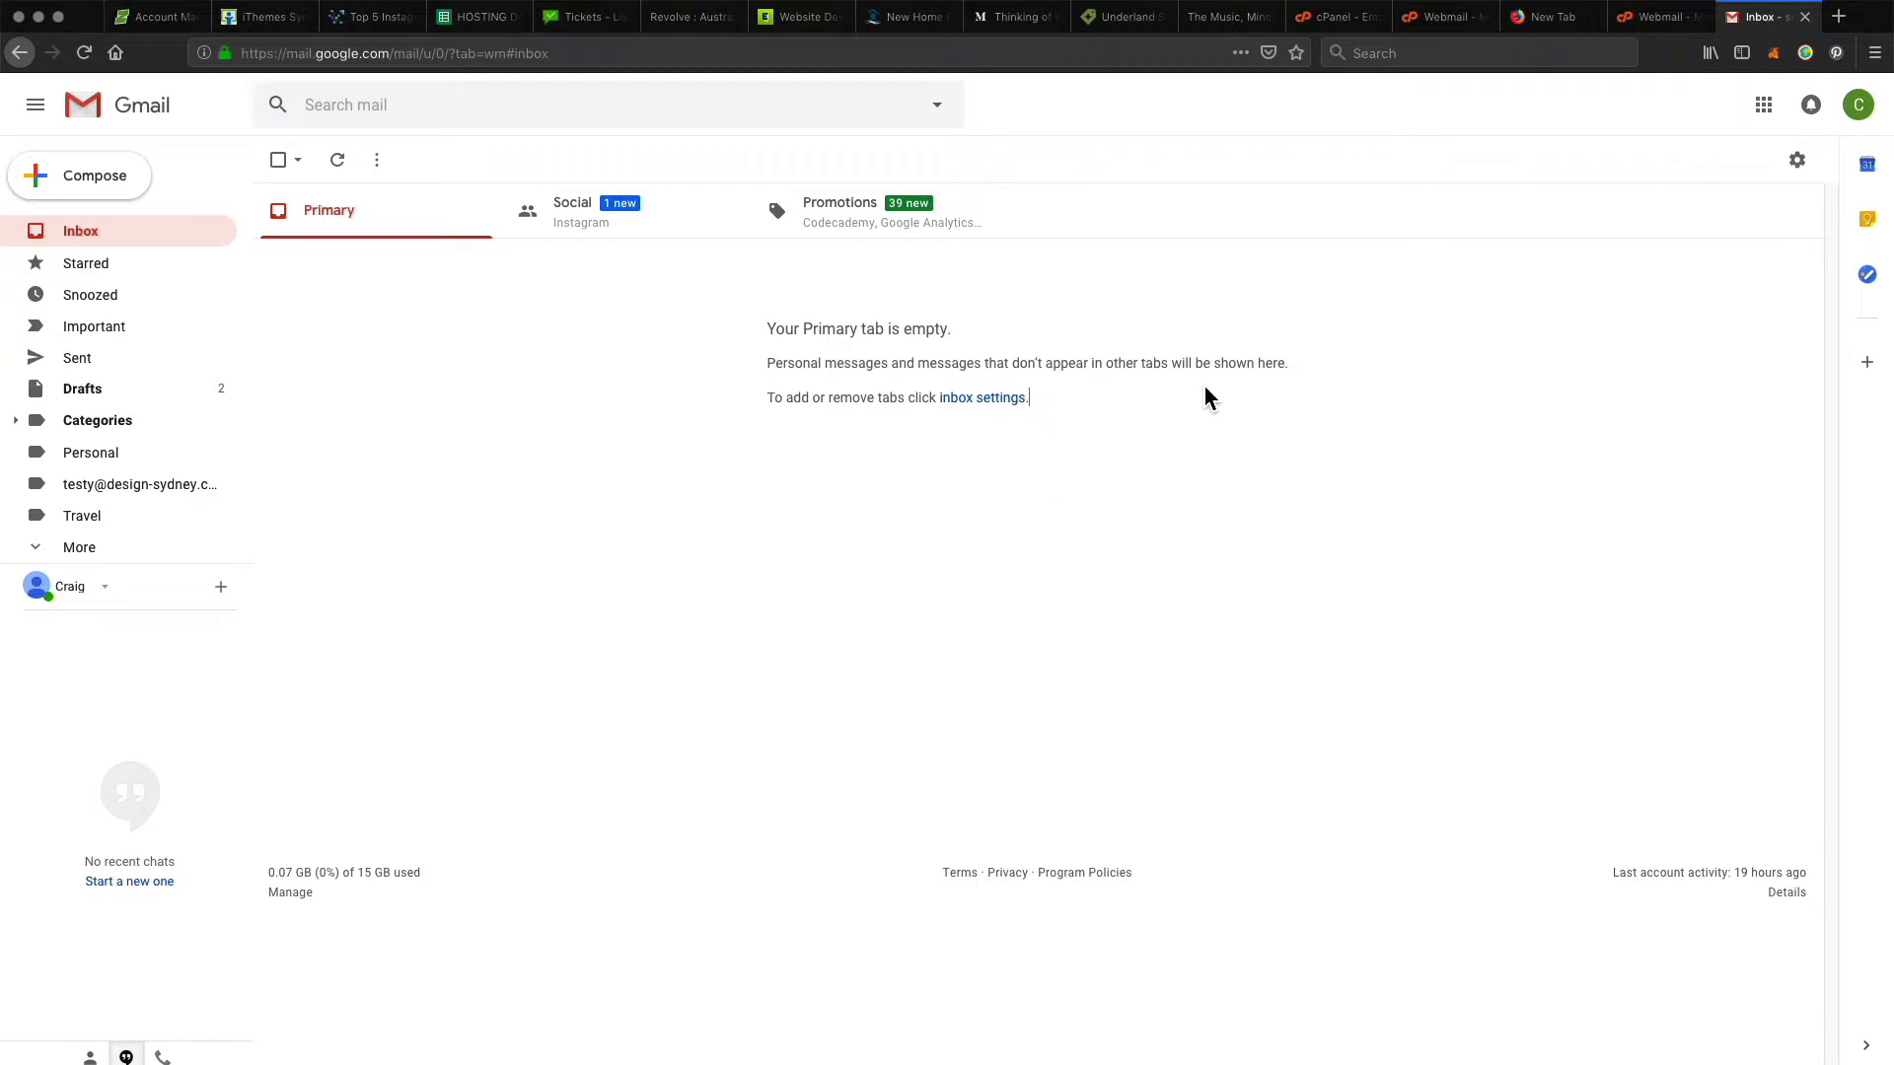
Step: Open Gmail's full Settings from the gear menu on the Accounts and Import tab
left_click(1797, 162)
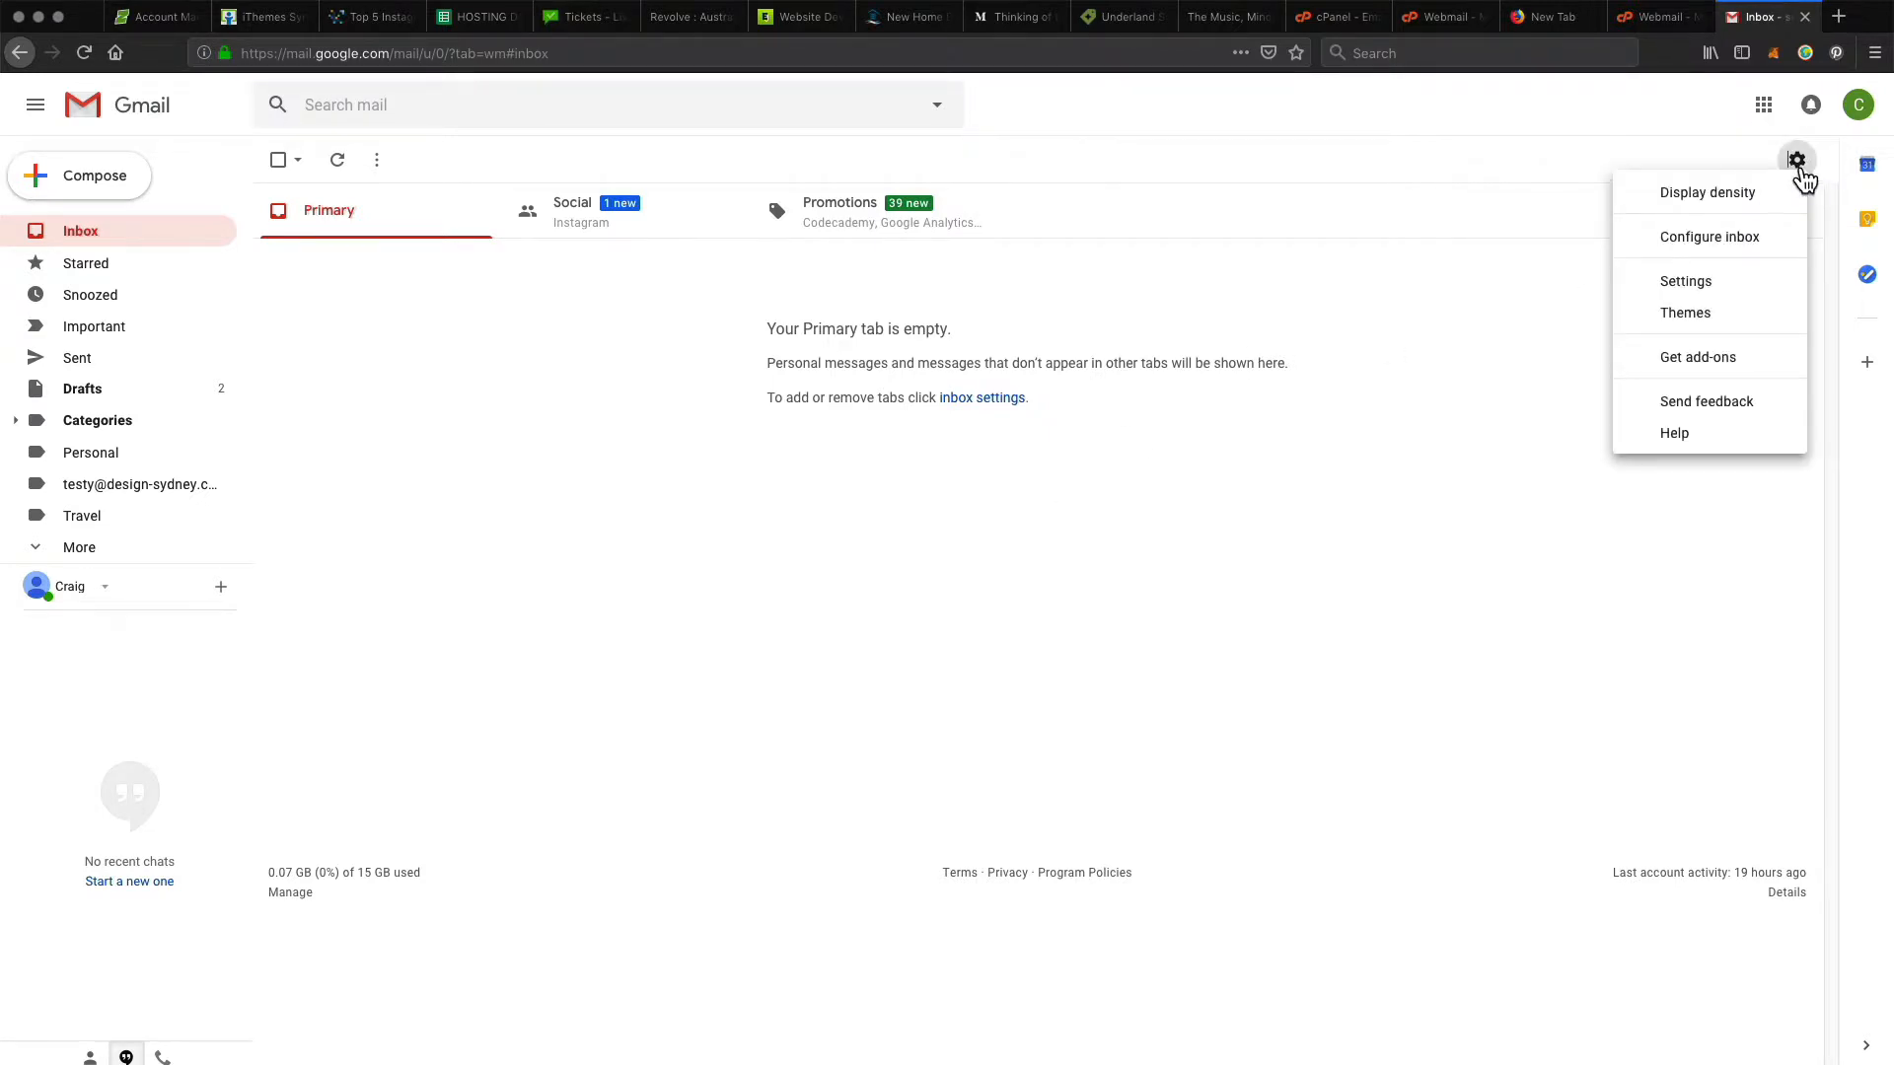
left_click(1699, 281)
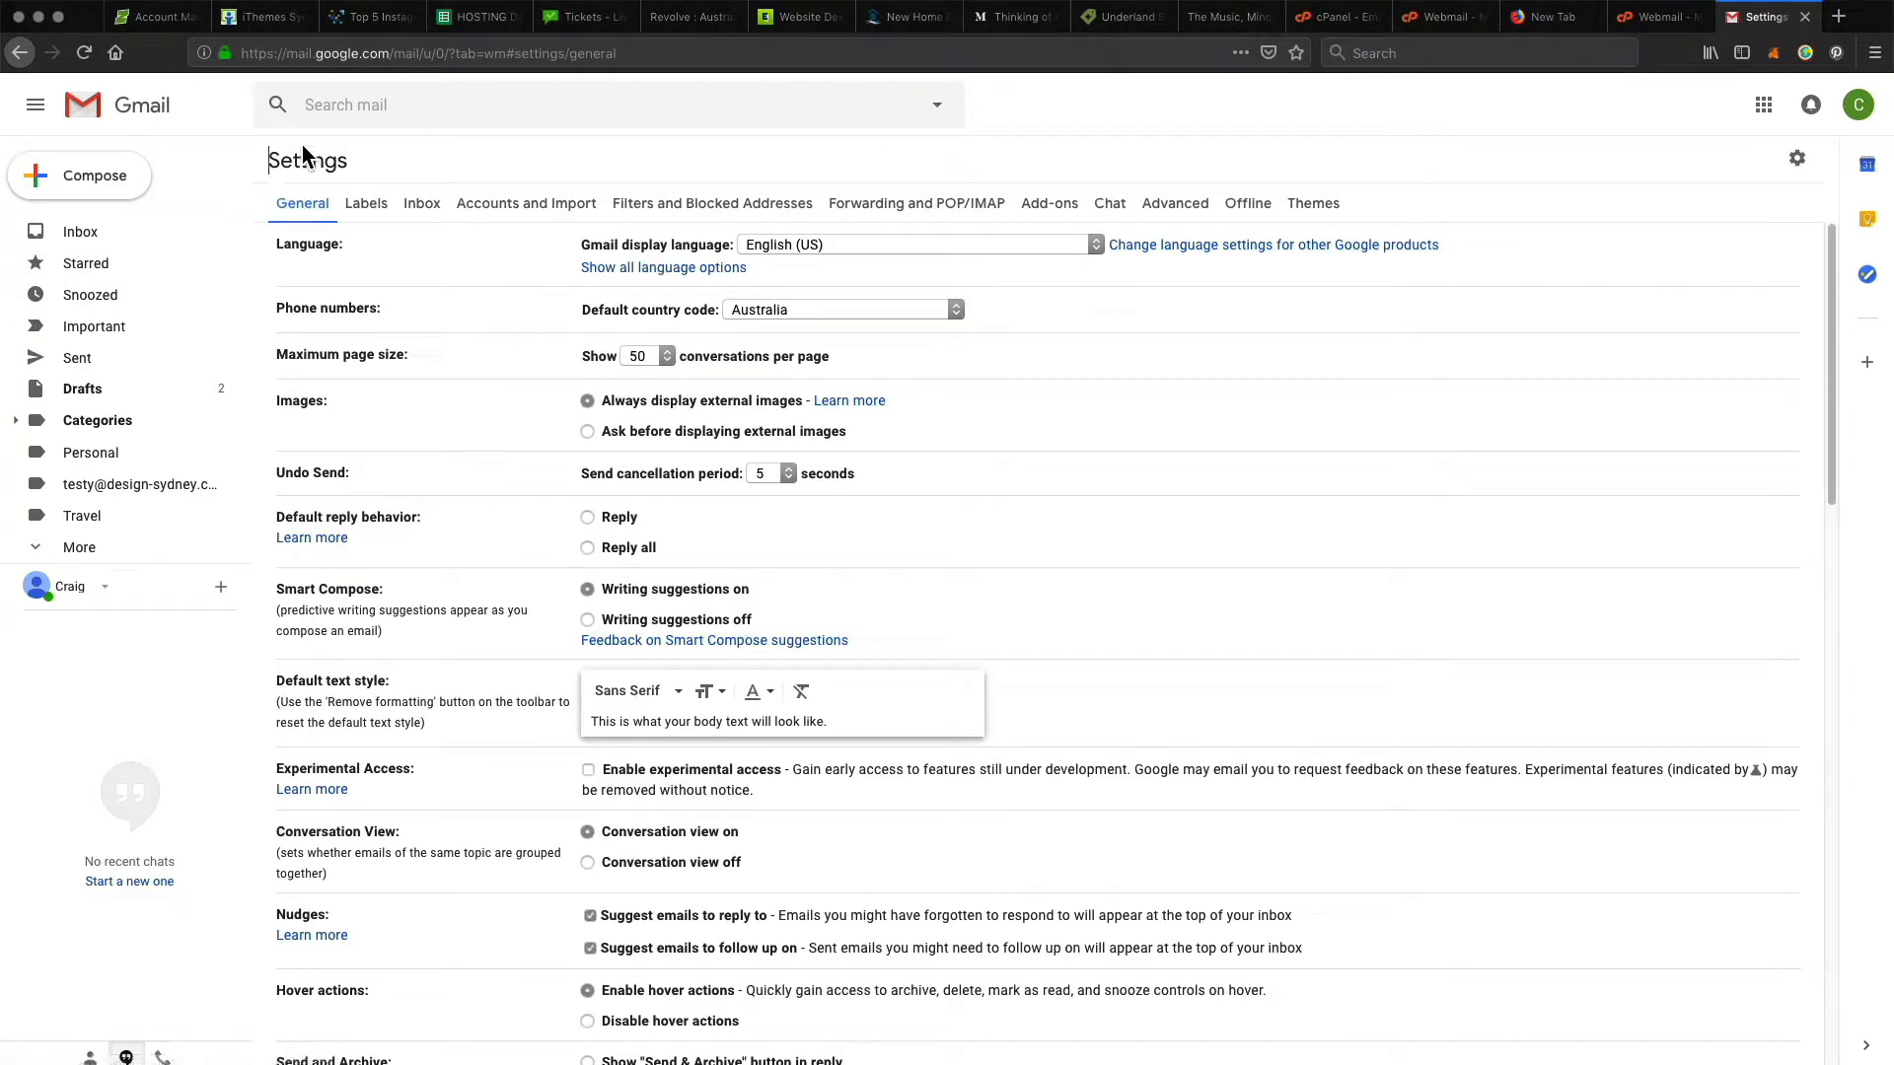
left_click(491, 205)
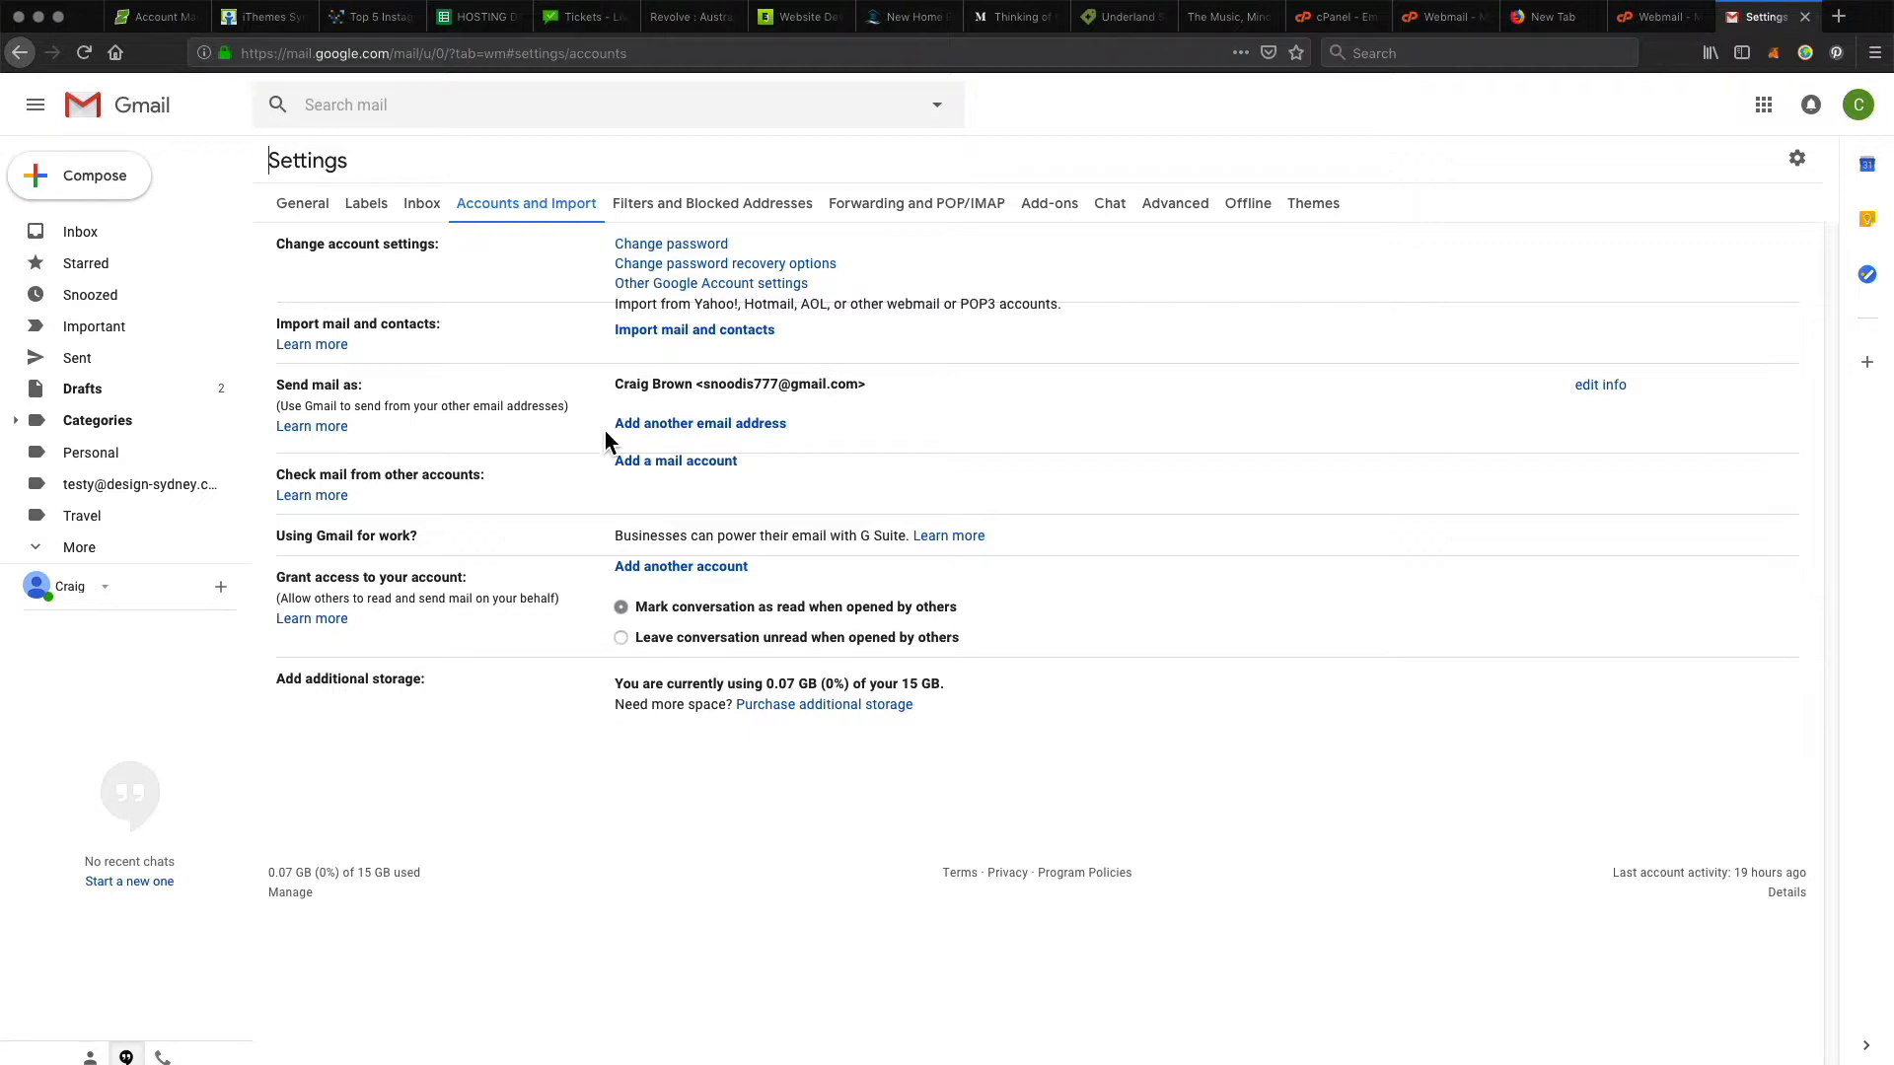
left_click(667, 427)
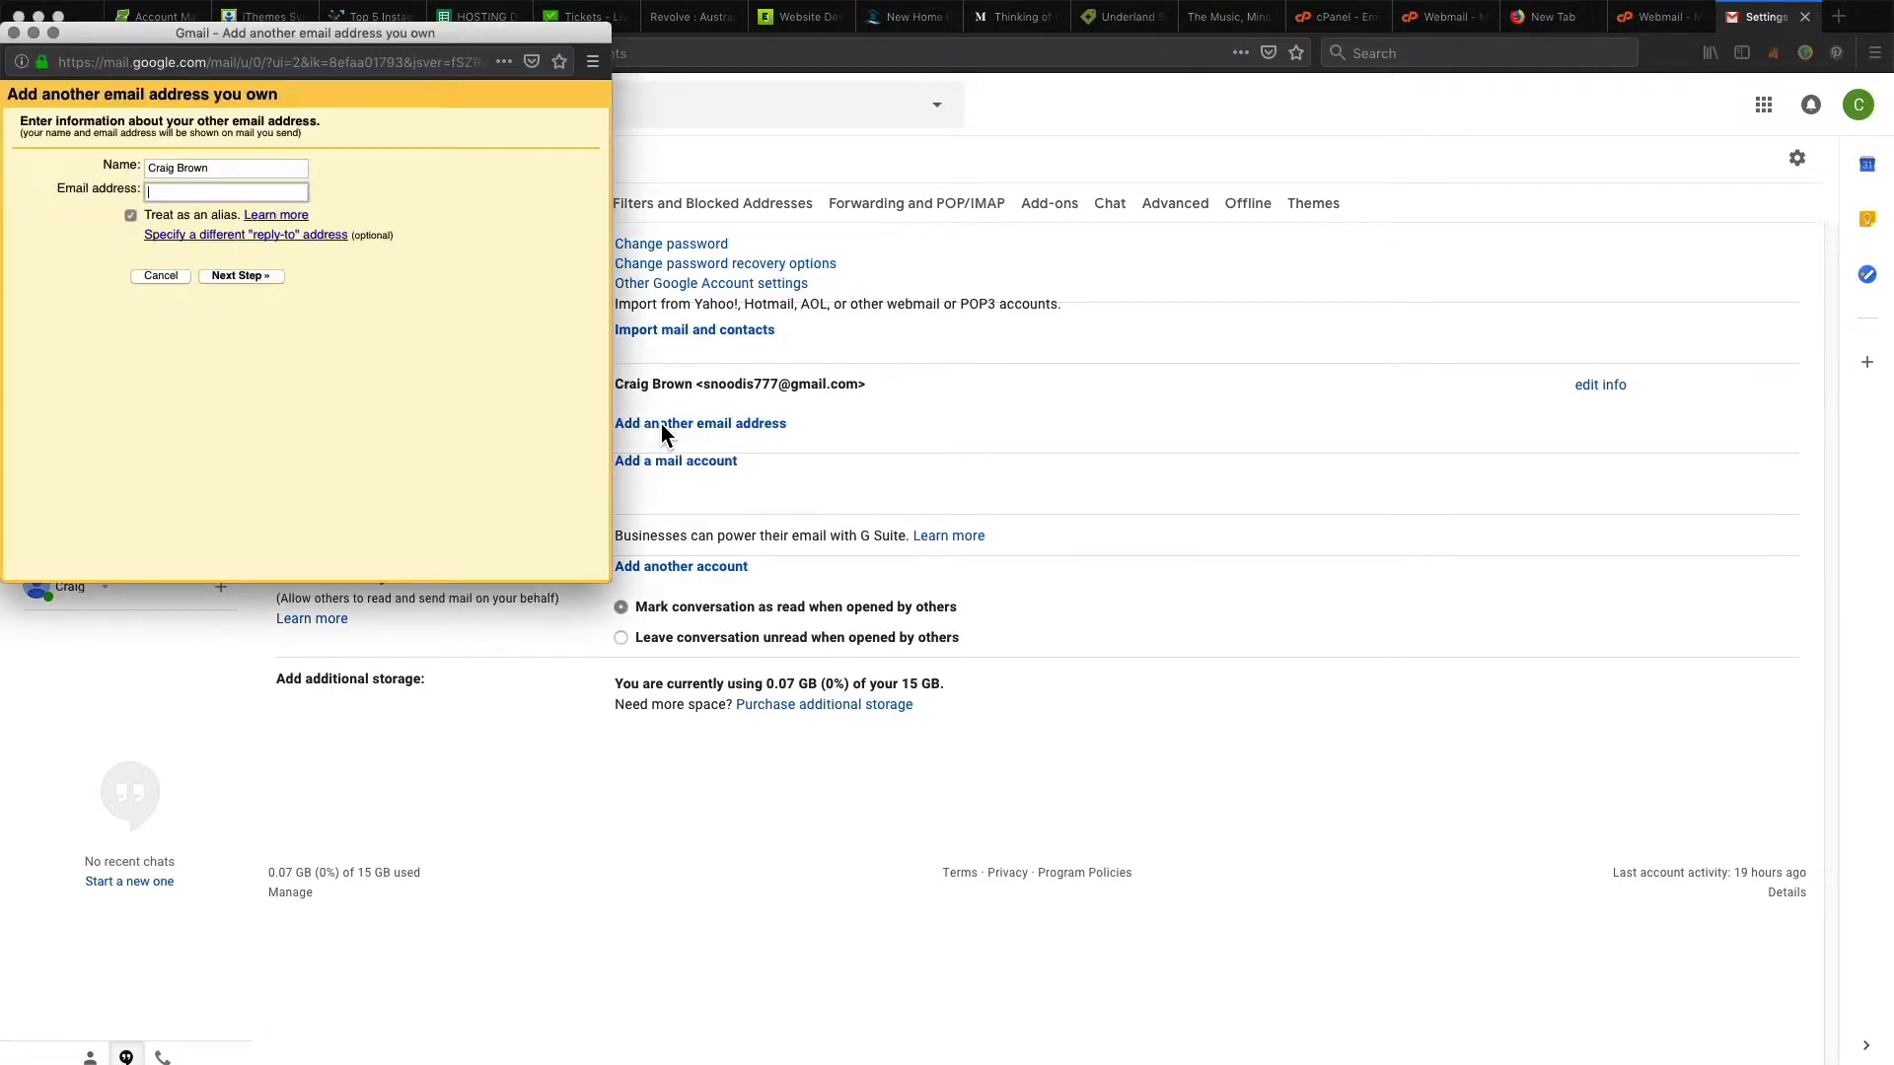
left_click_drag(506, 42, 647, 569)
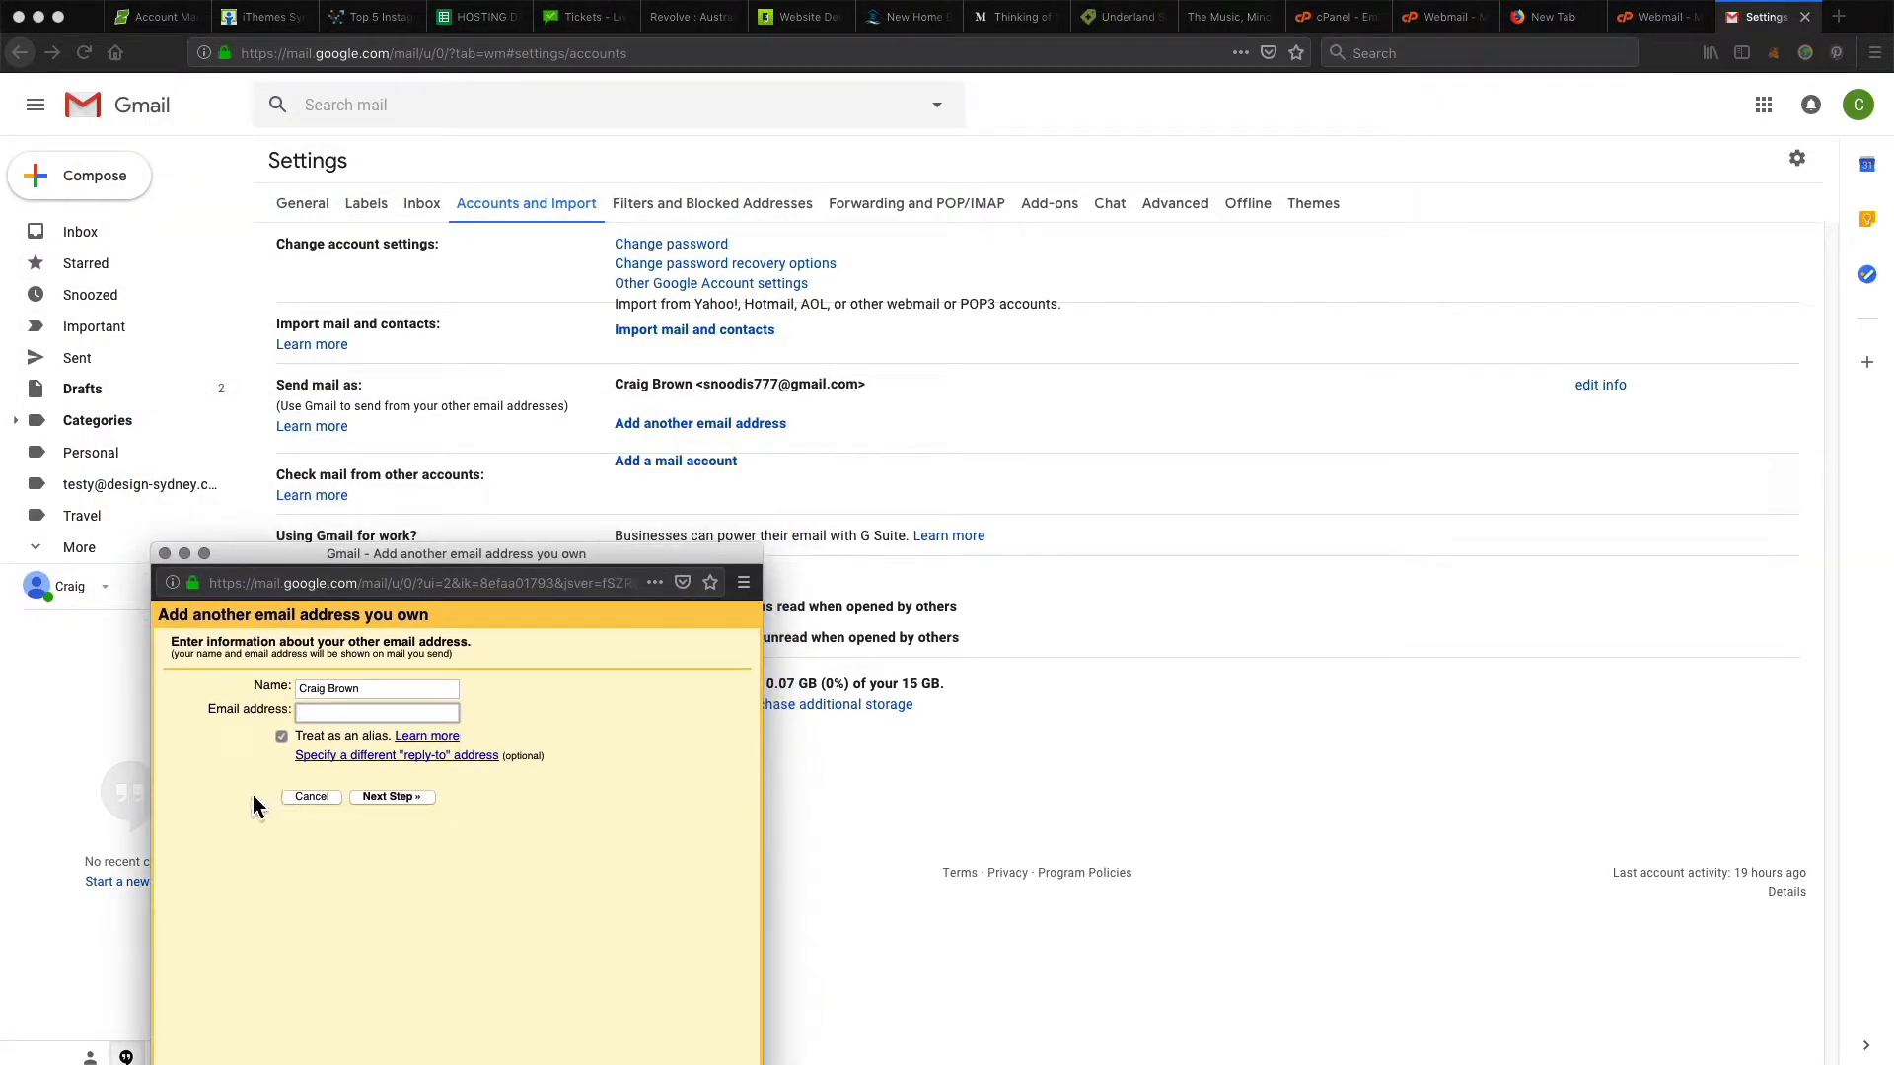
left_click(1128, 846)
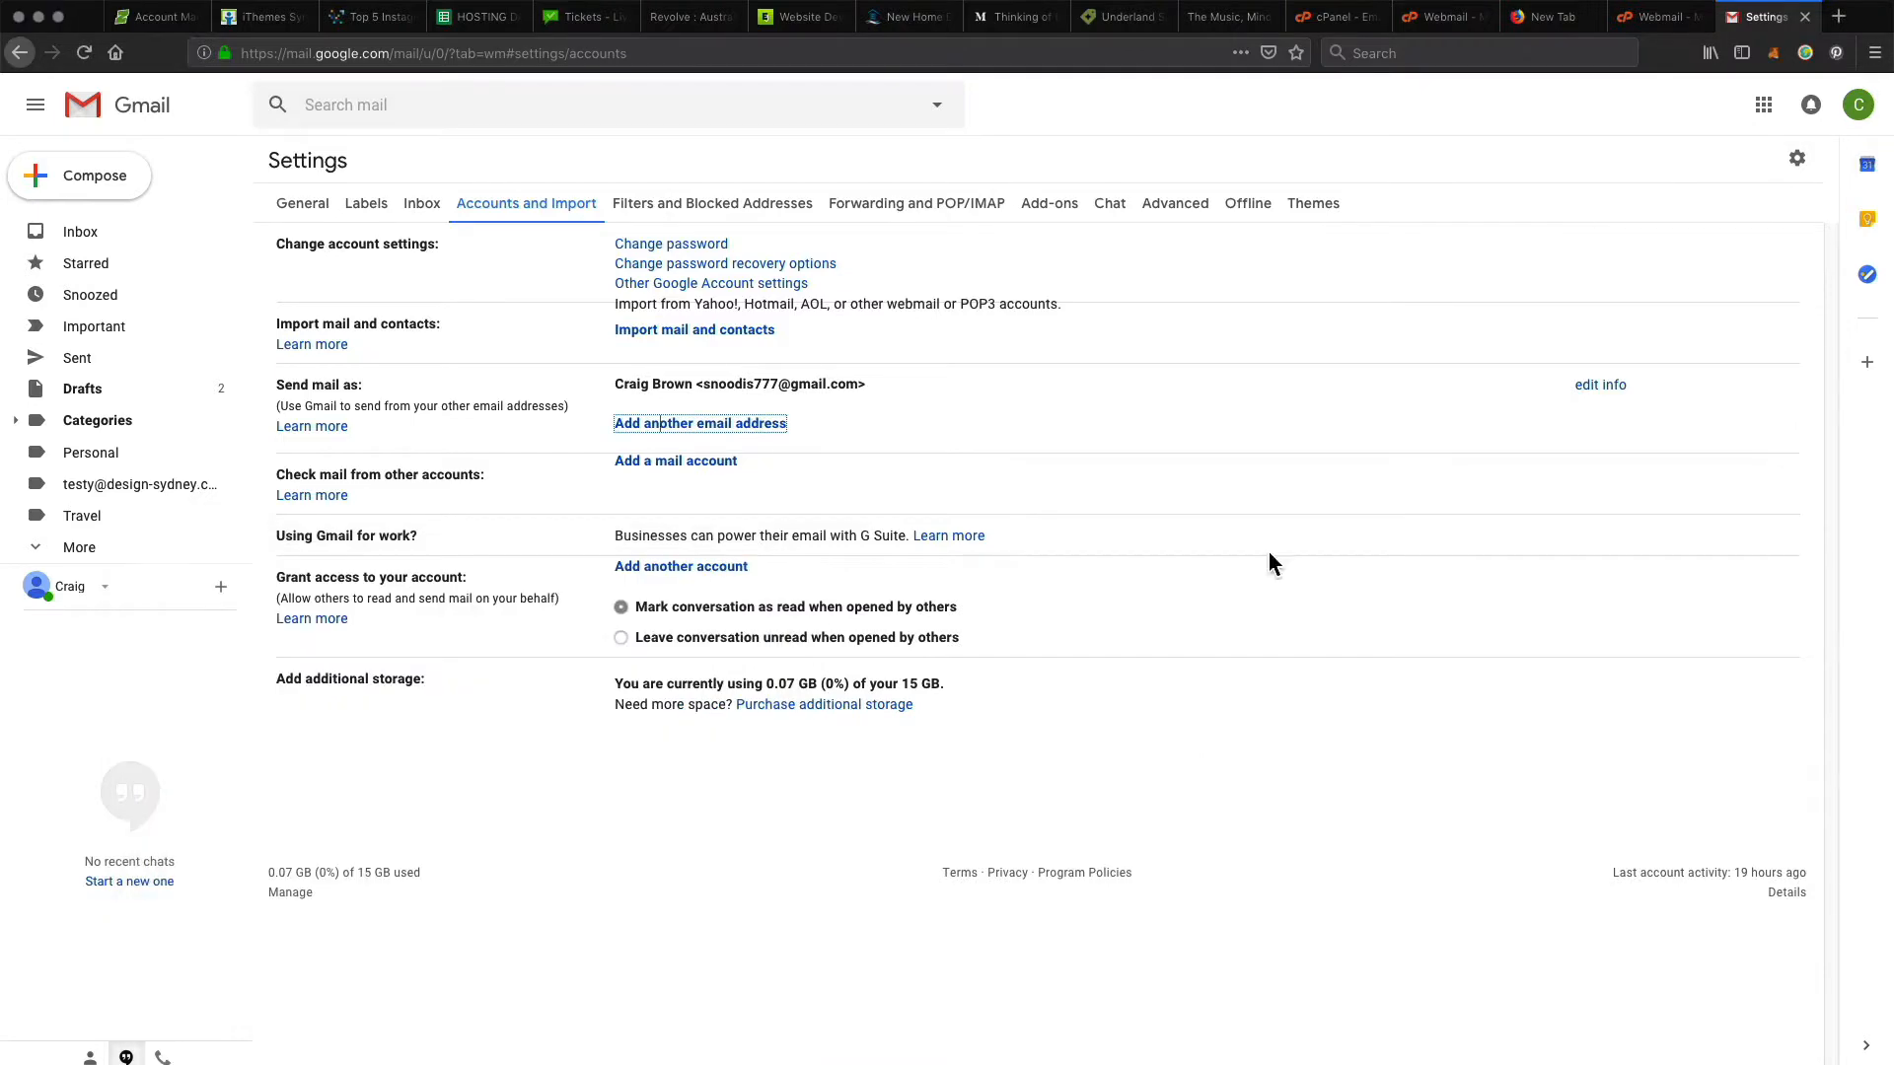
left_click(1657, 16)
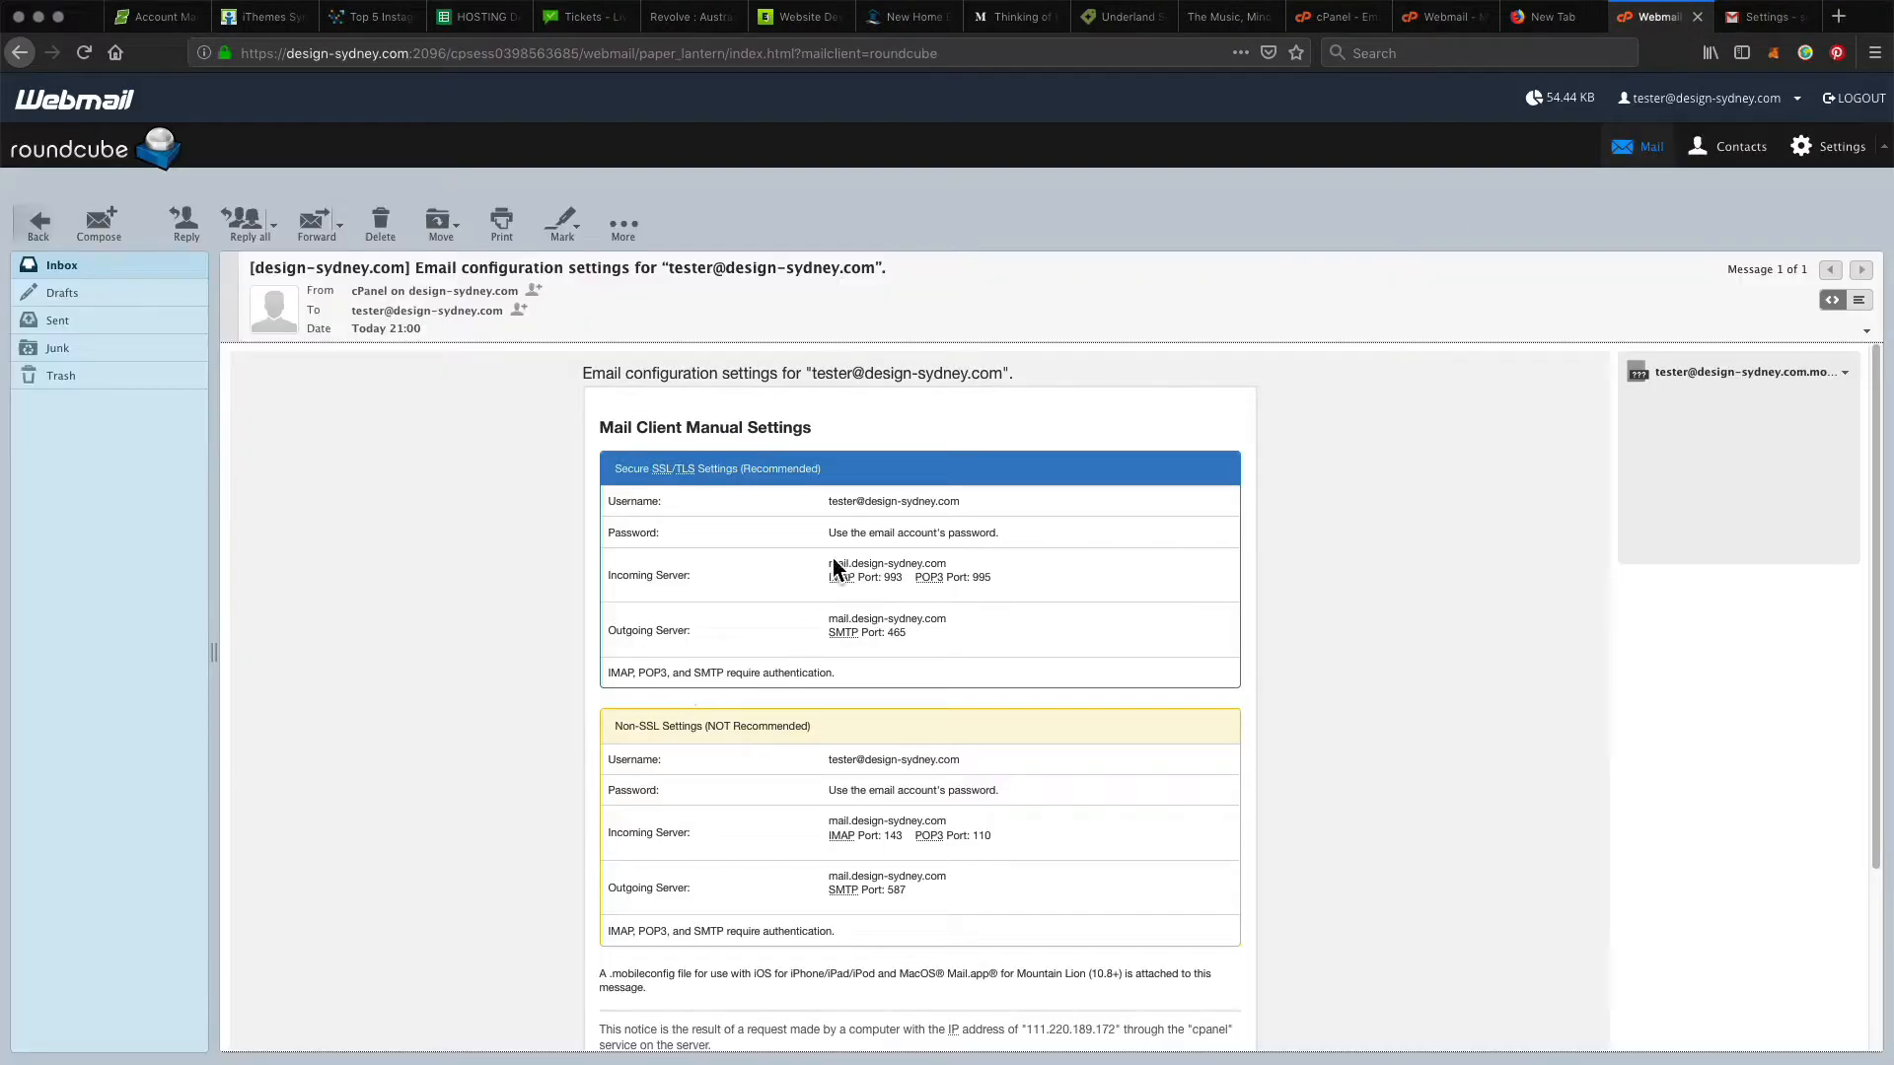
double_click(836, 503)
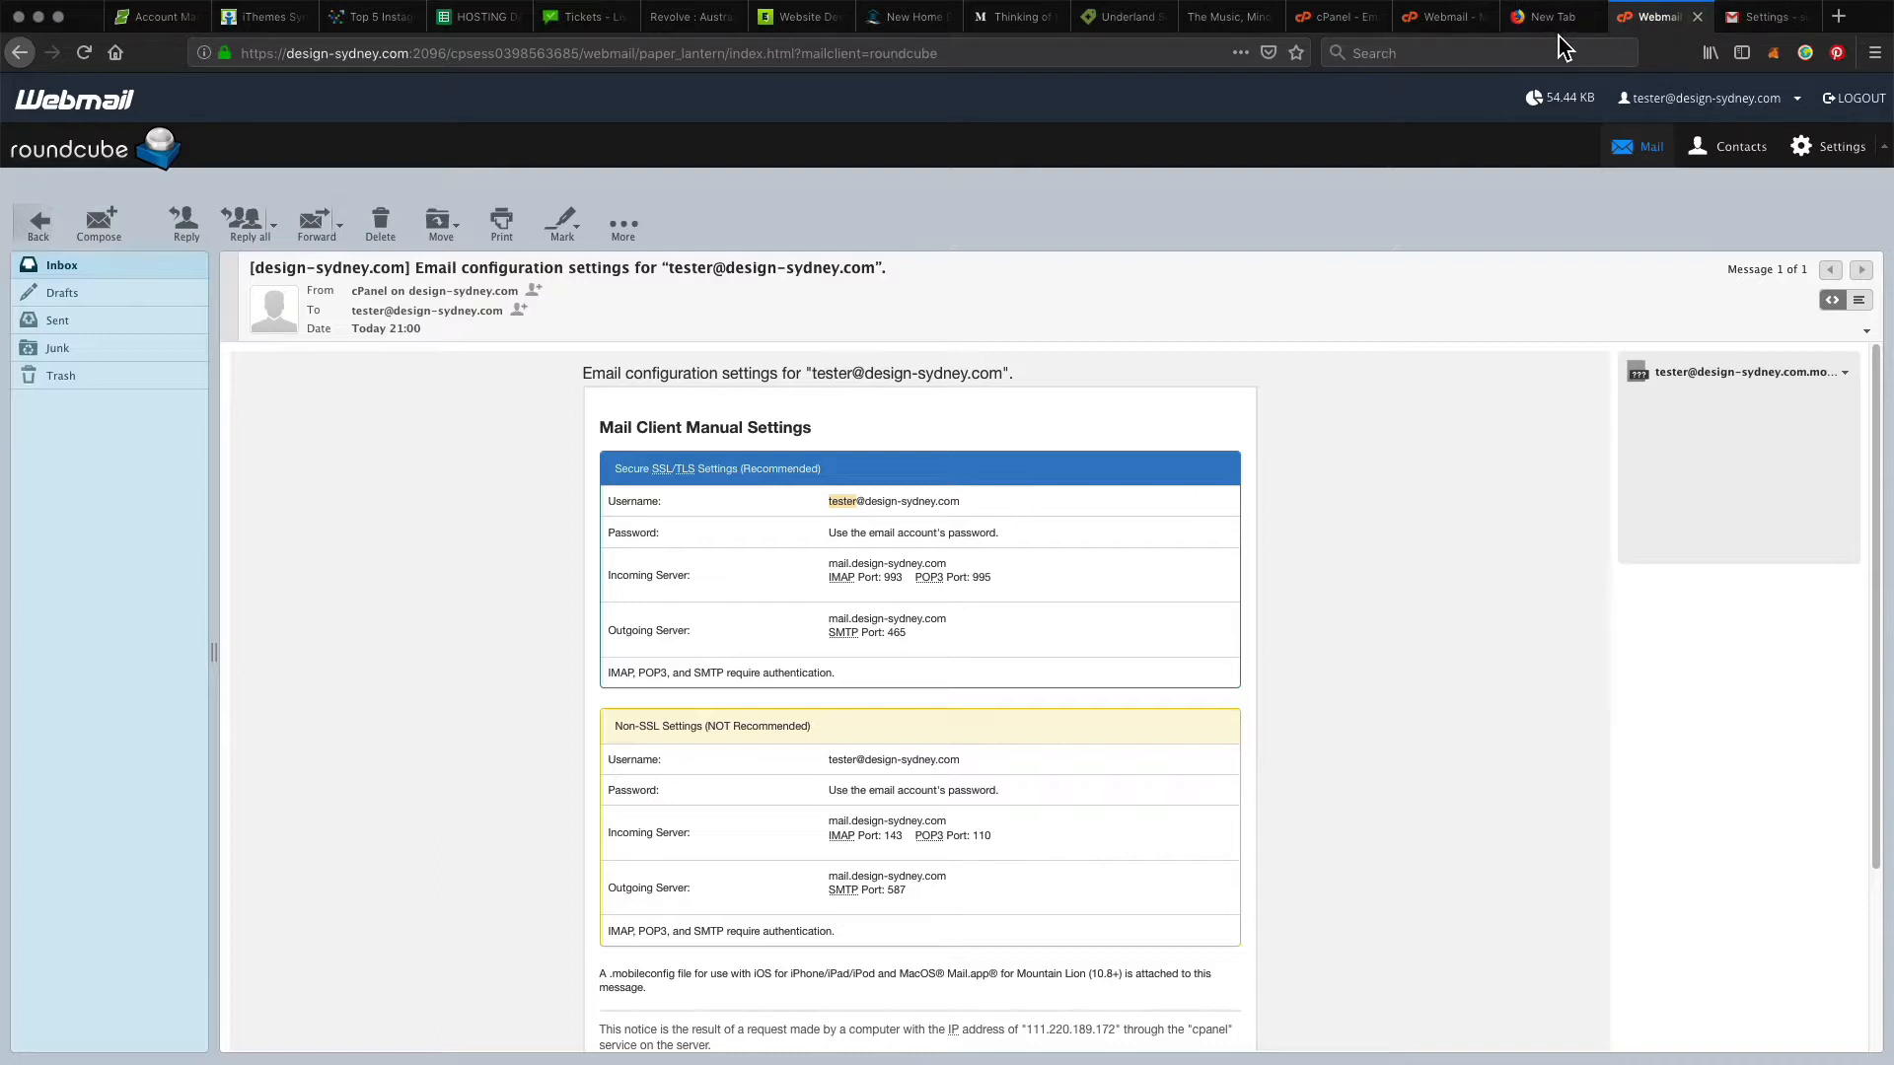
left_click(837, 503)
left_click_drag(838, 502, 964, 514)
key("super+c")
left_click(358, 1063)
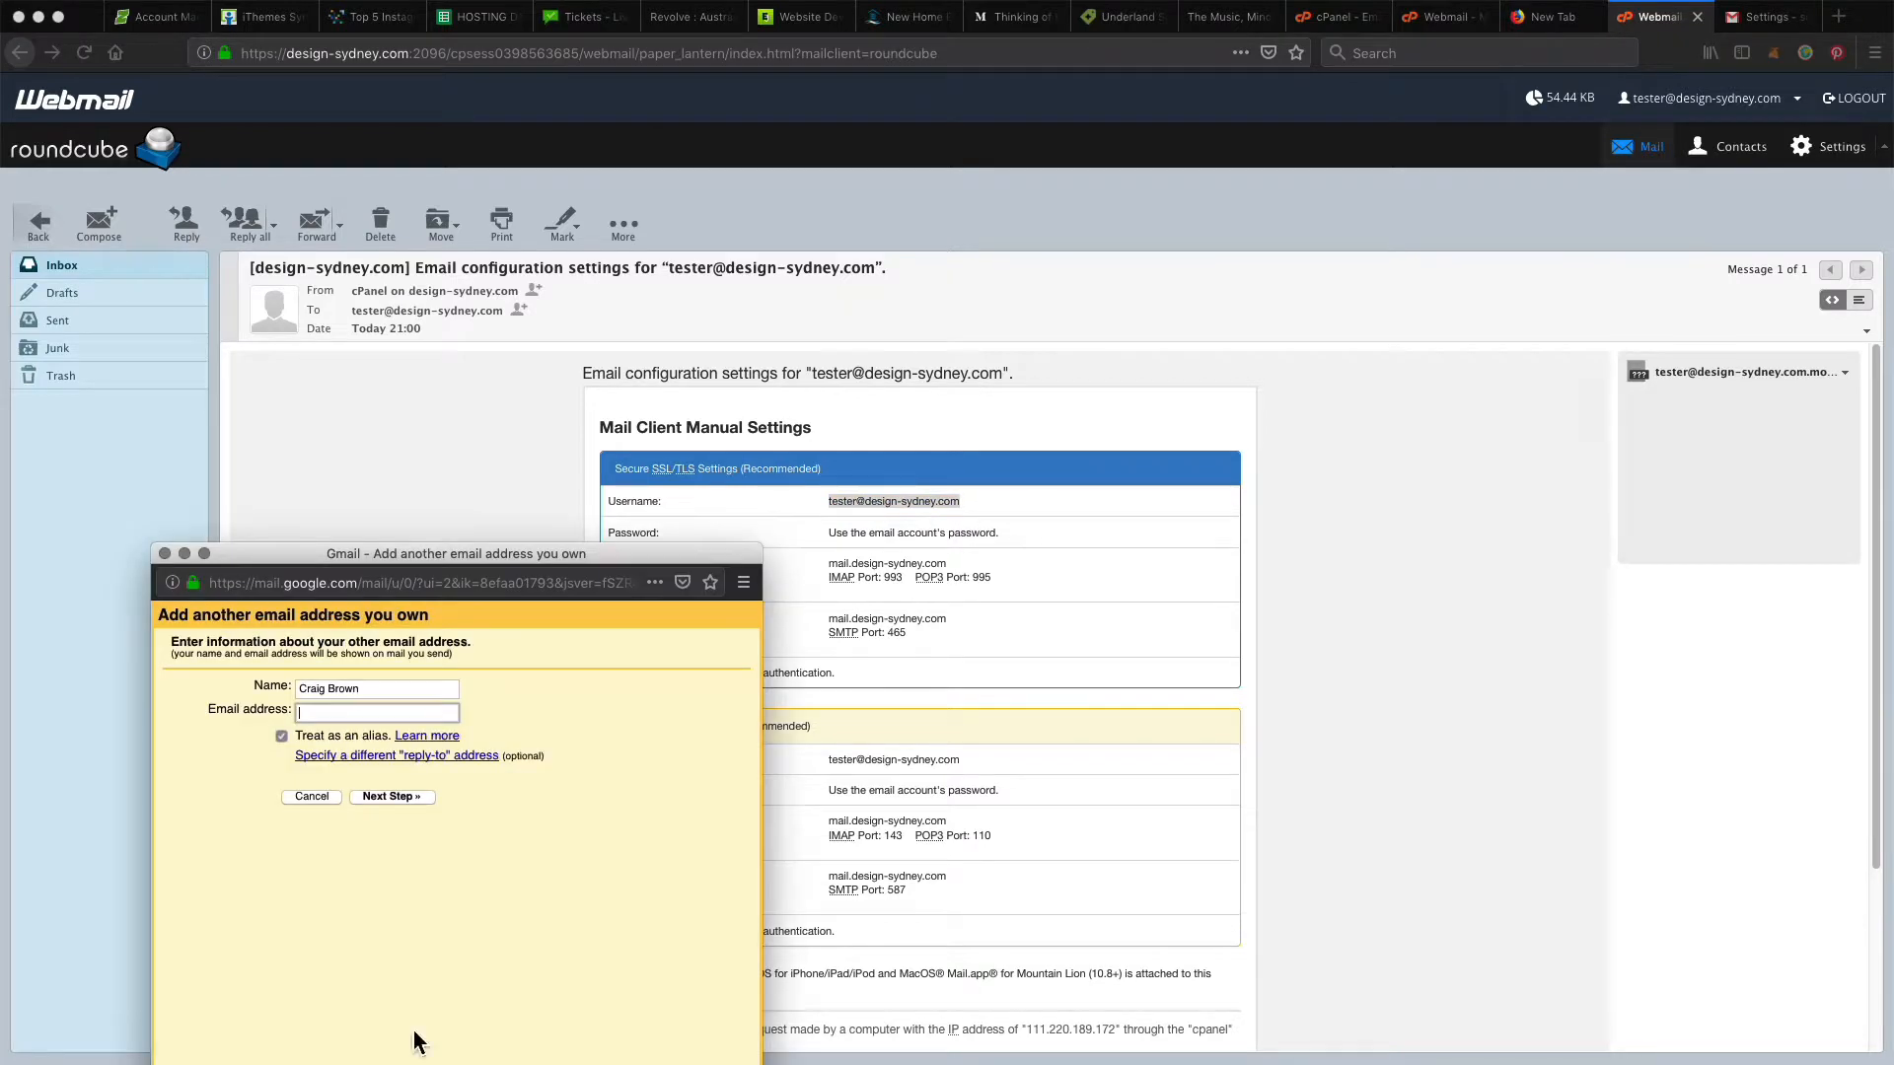
left_click(358, 695)
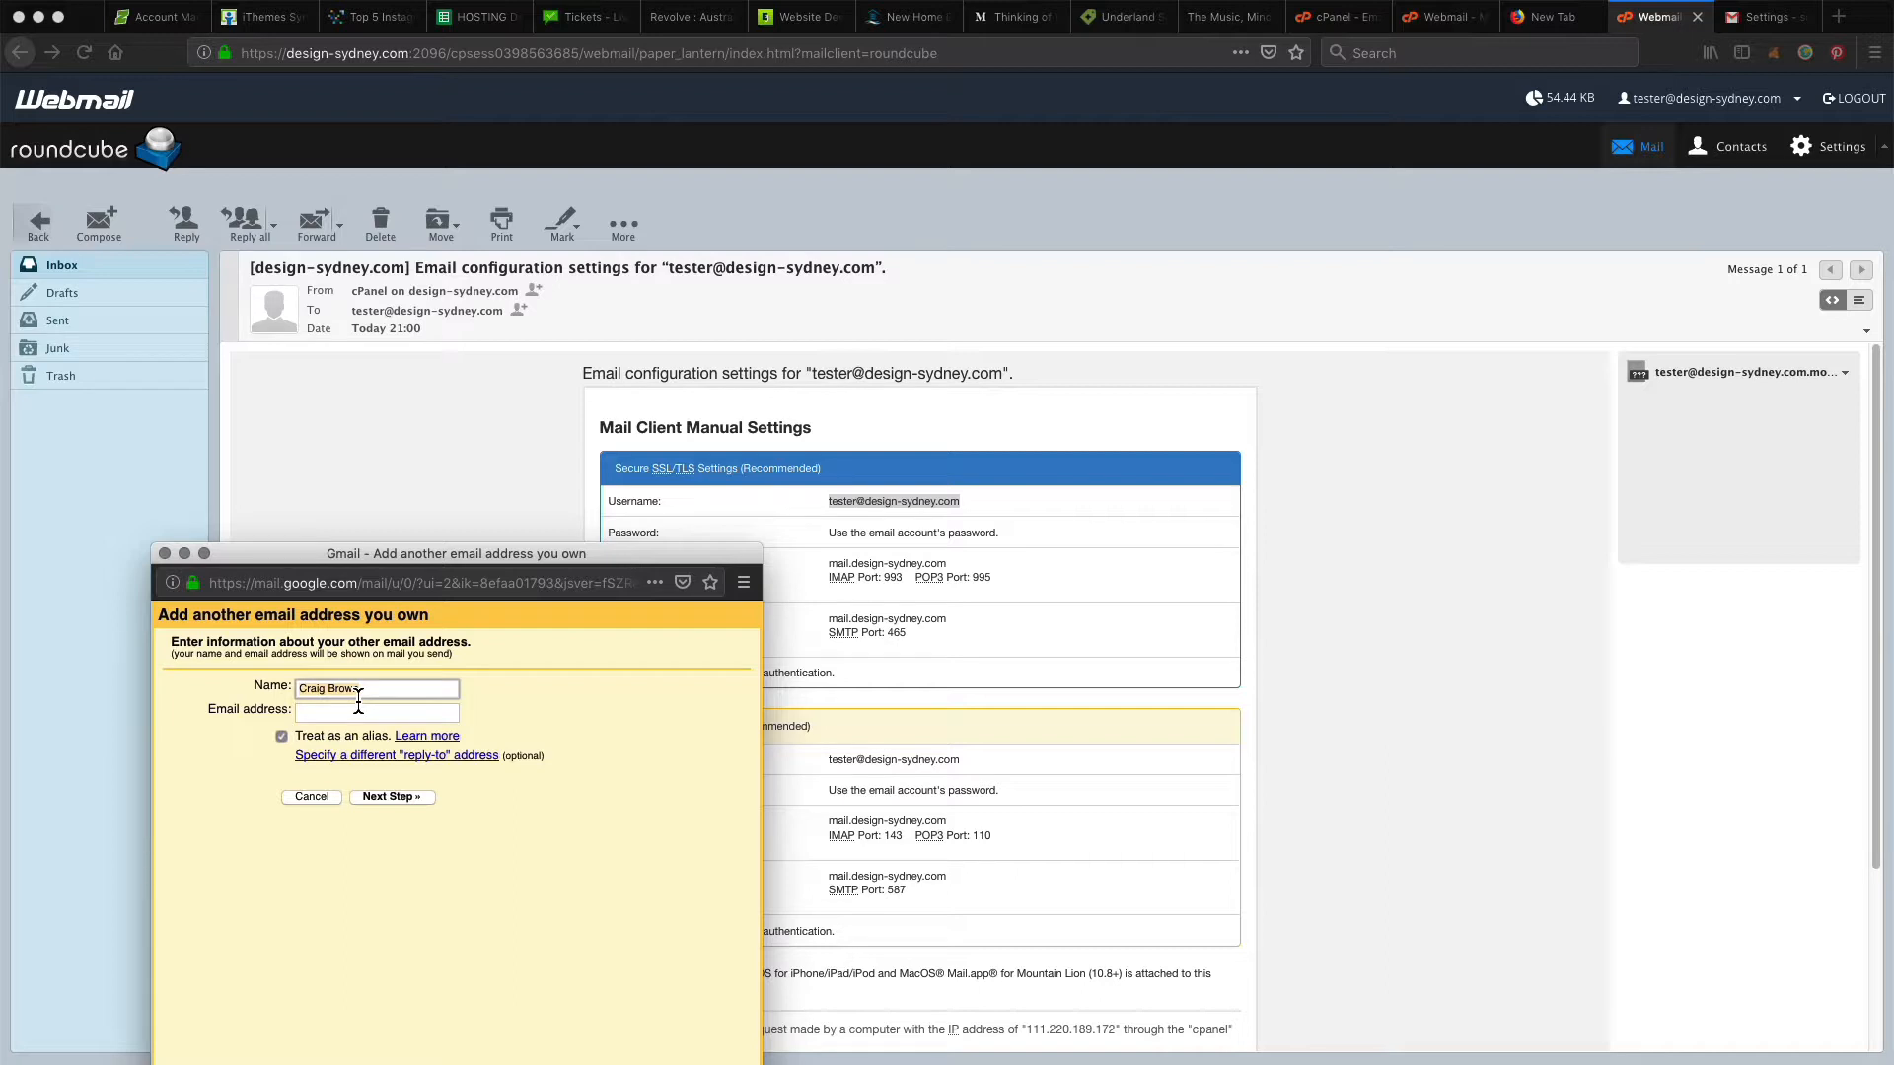
key("super+v")
left_click(368, 717)
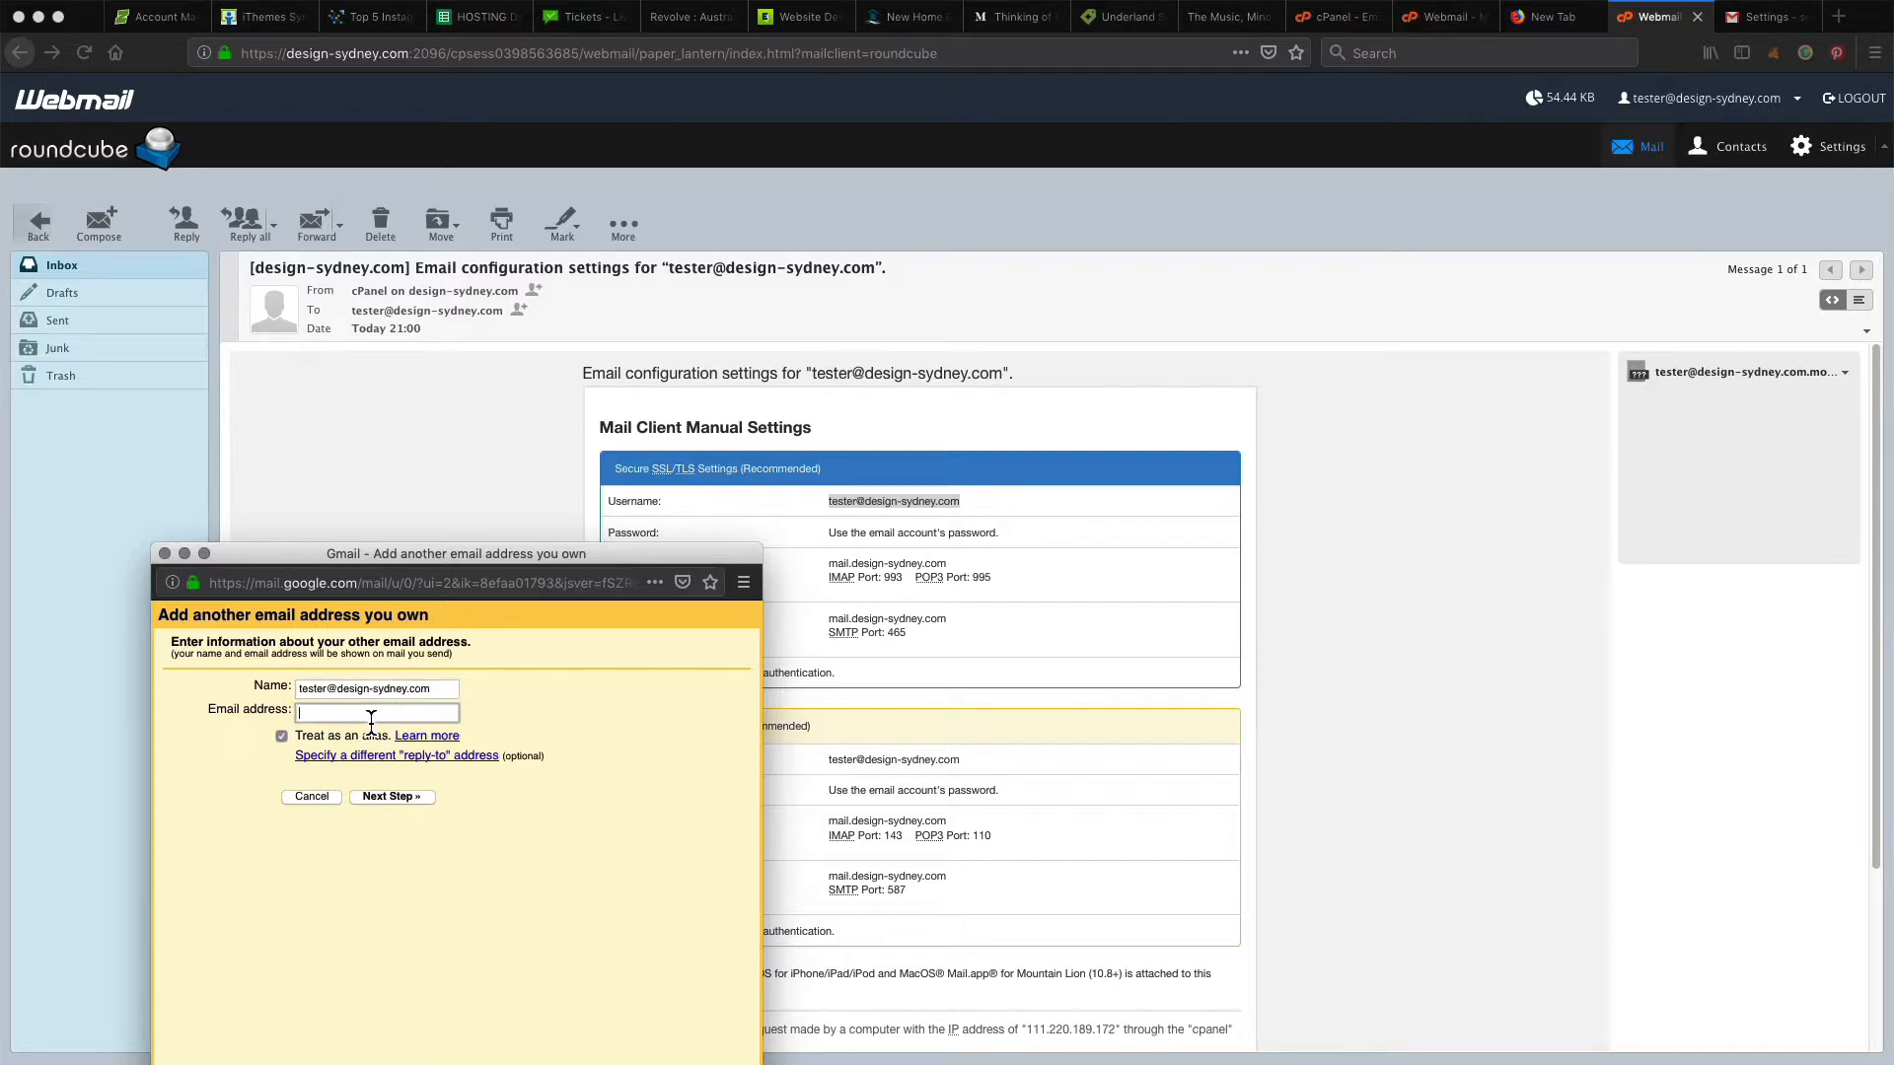
key("super+v")
left_click(406, 801)
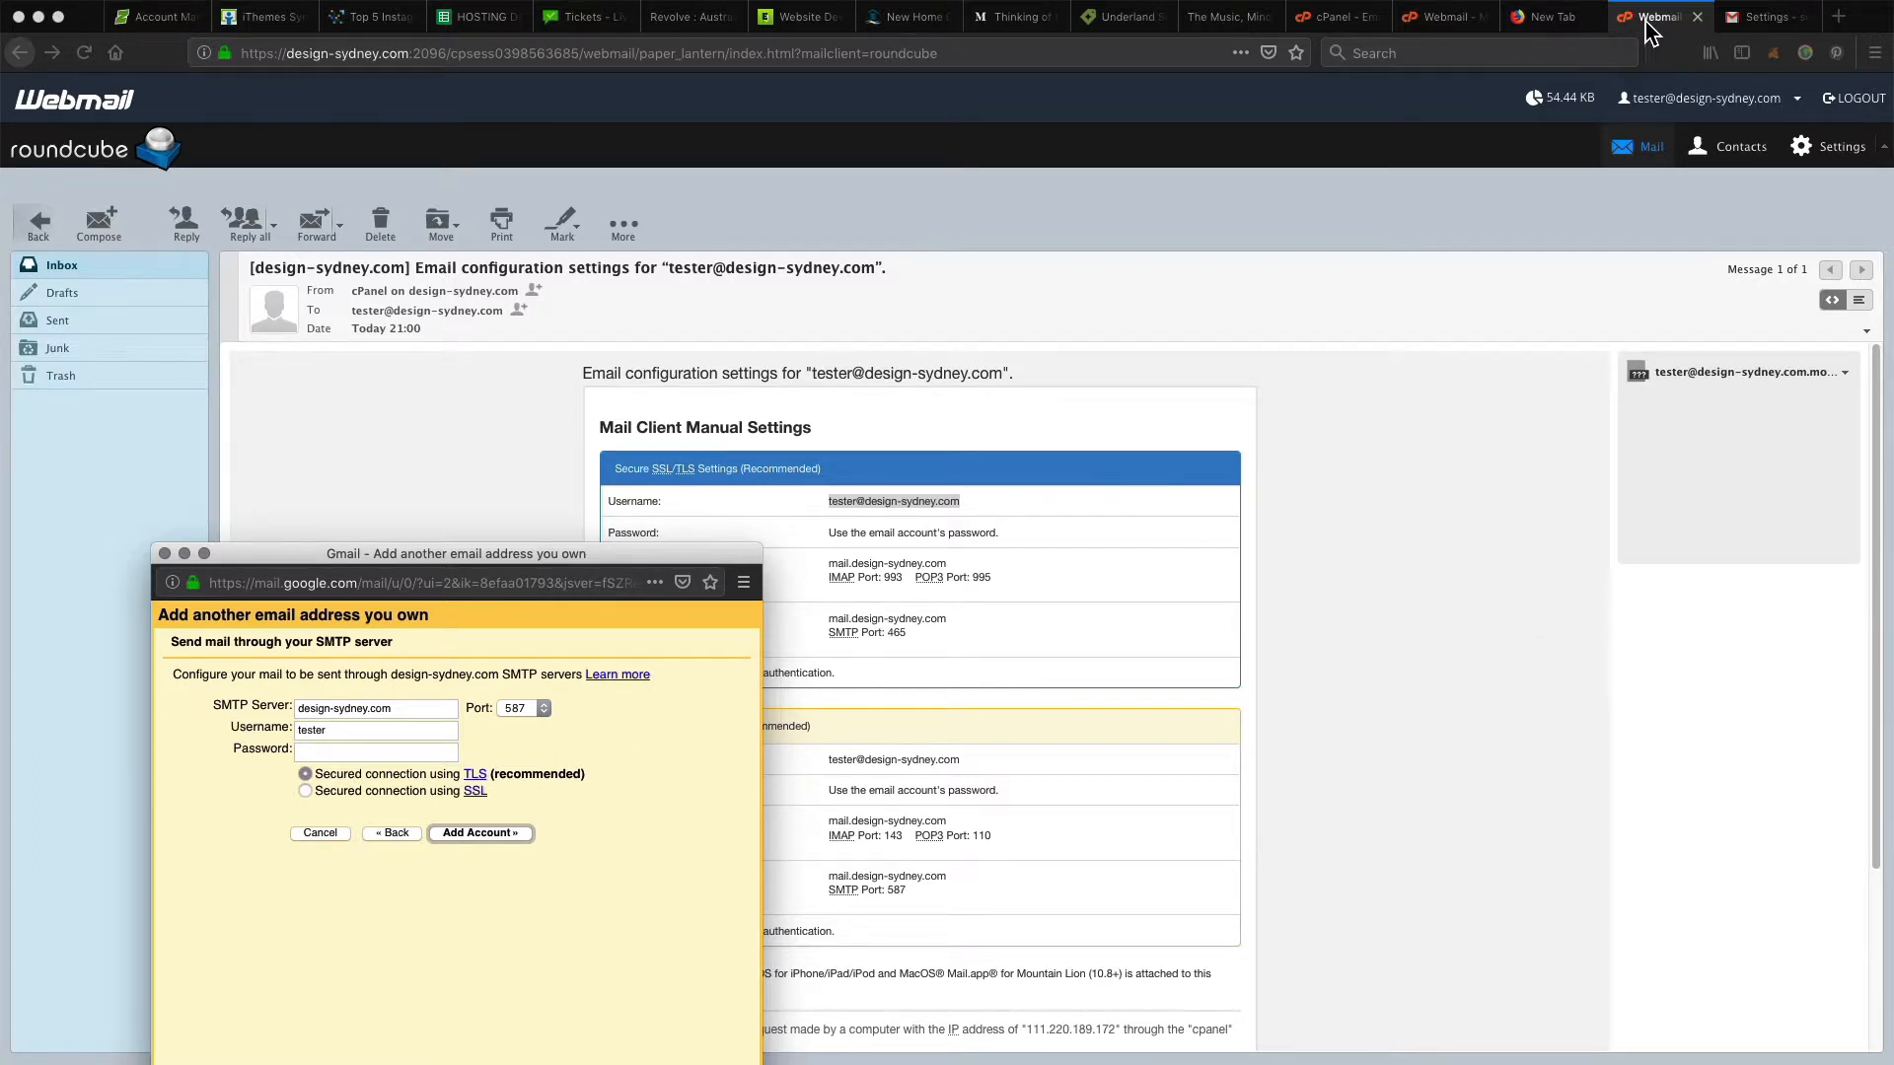
Step: Set the SMTP server to mail.design-sydney.com and the port to 465
left_click(1054, 607)
left_click(845, 567)
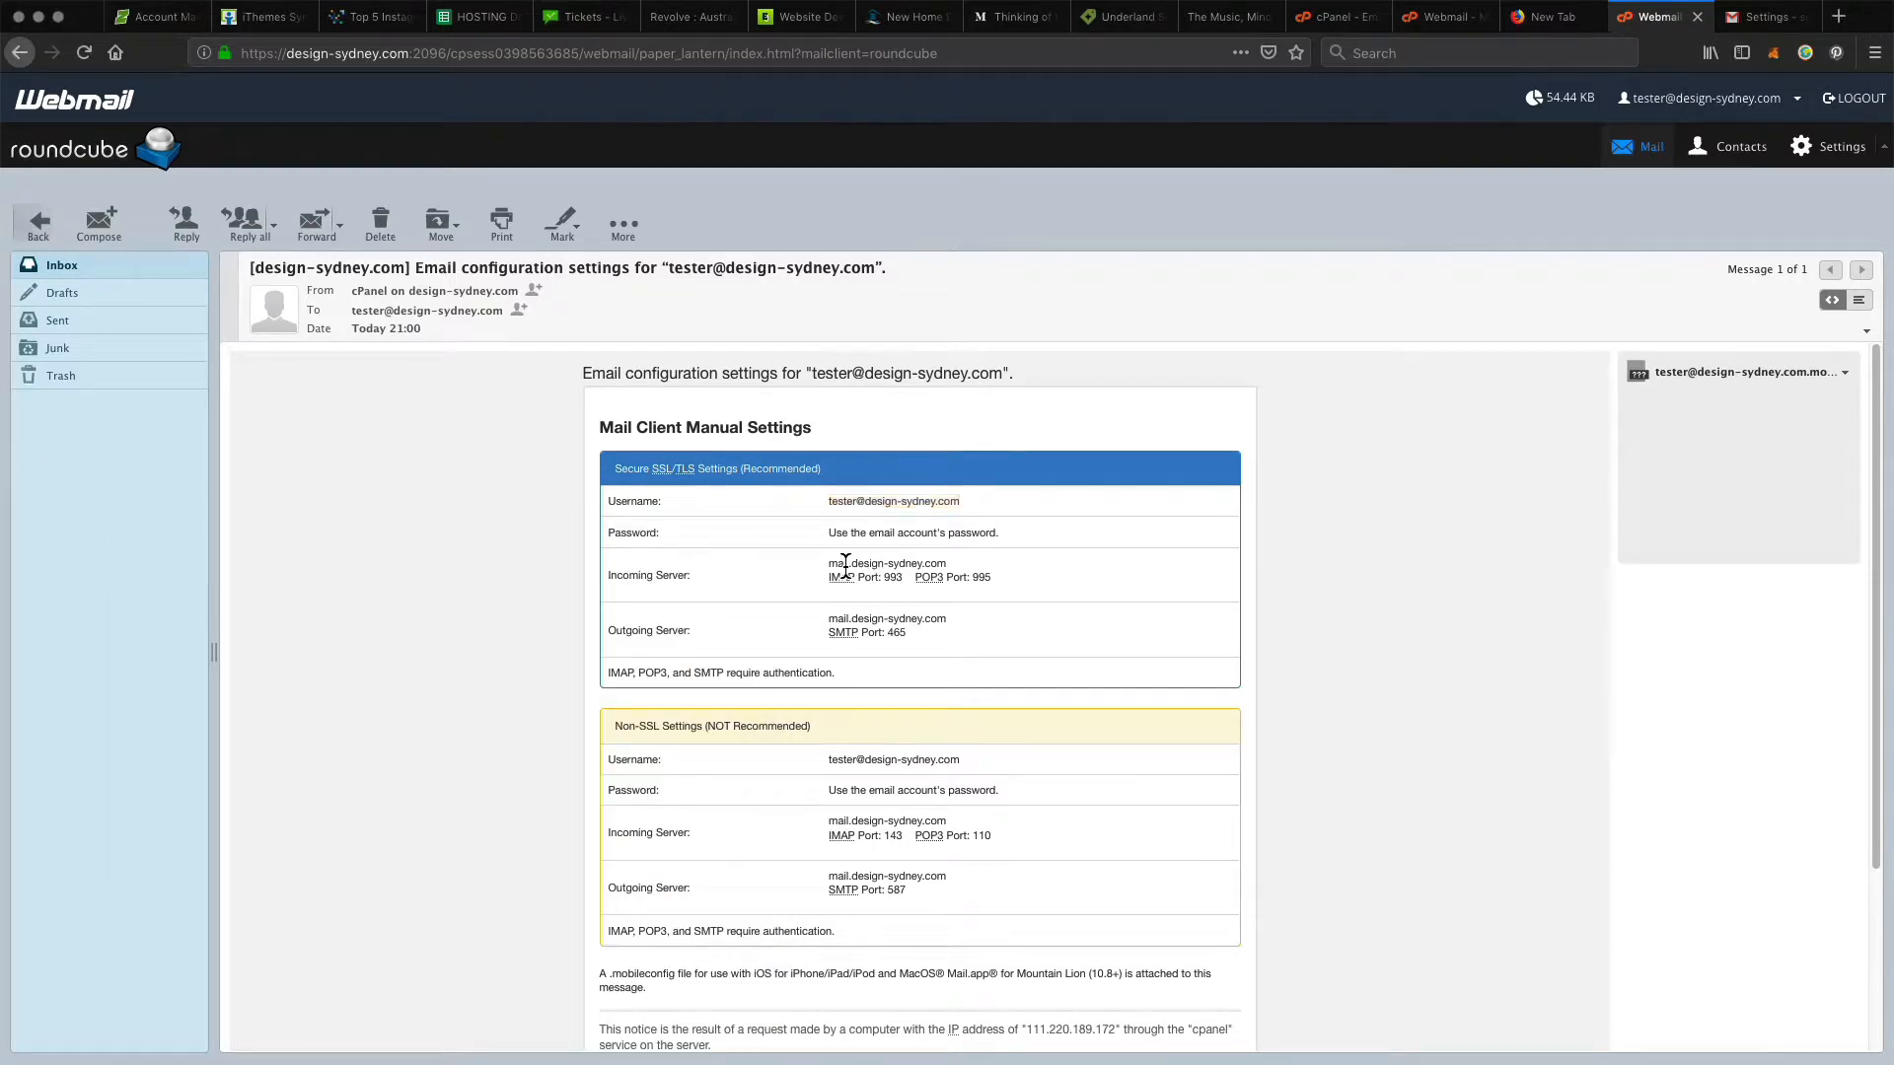
left_click_drag(828, 563, 946, 565)
key("super+c")
left_click(382, 1061)
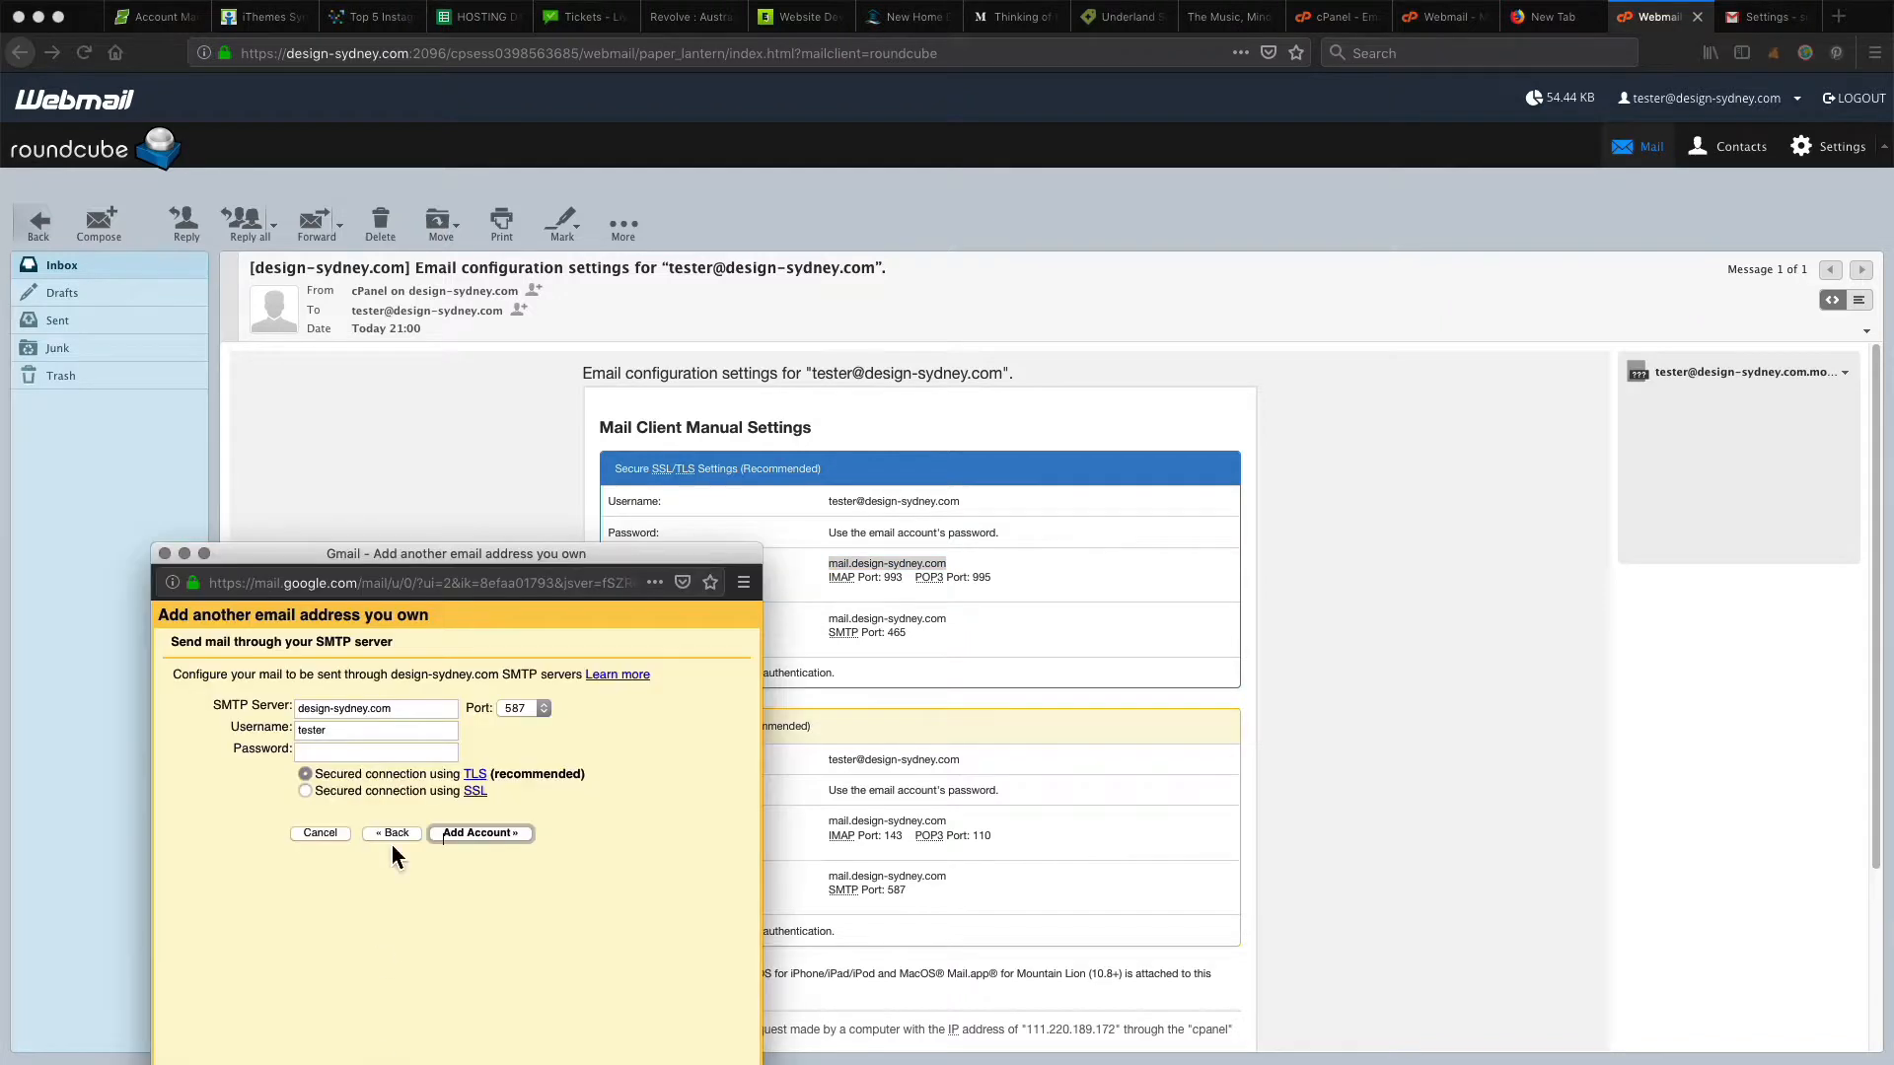
left_click(353, 731)
left_click(347, 719)
key("super+a")
key("super+v")
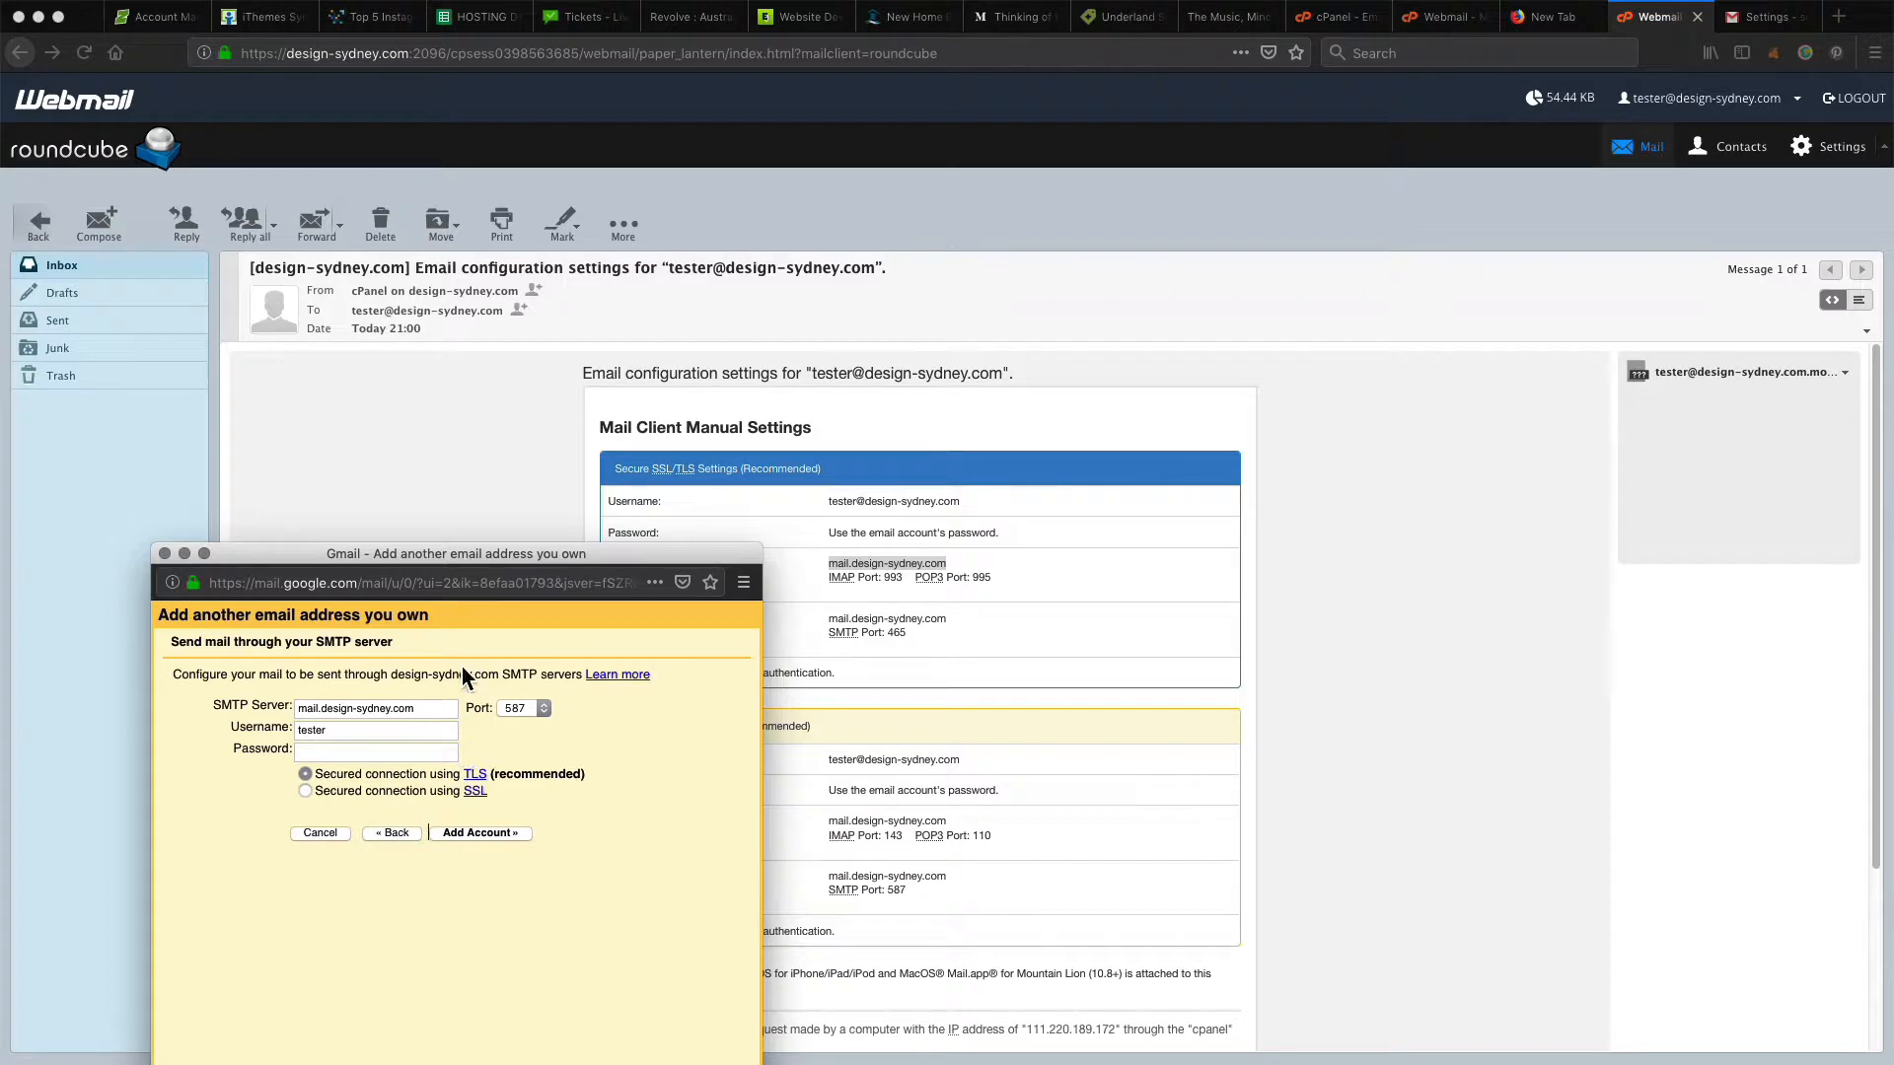
left_click(1015, 662)
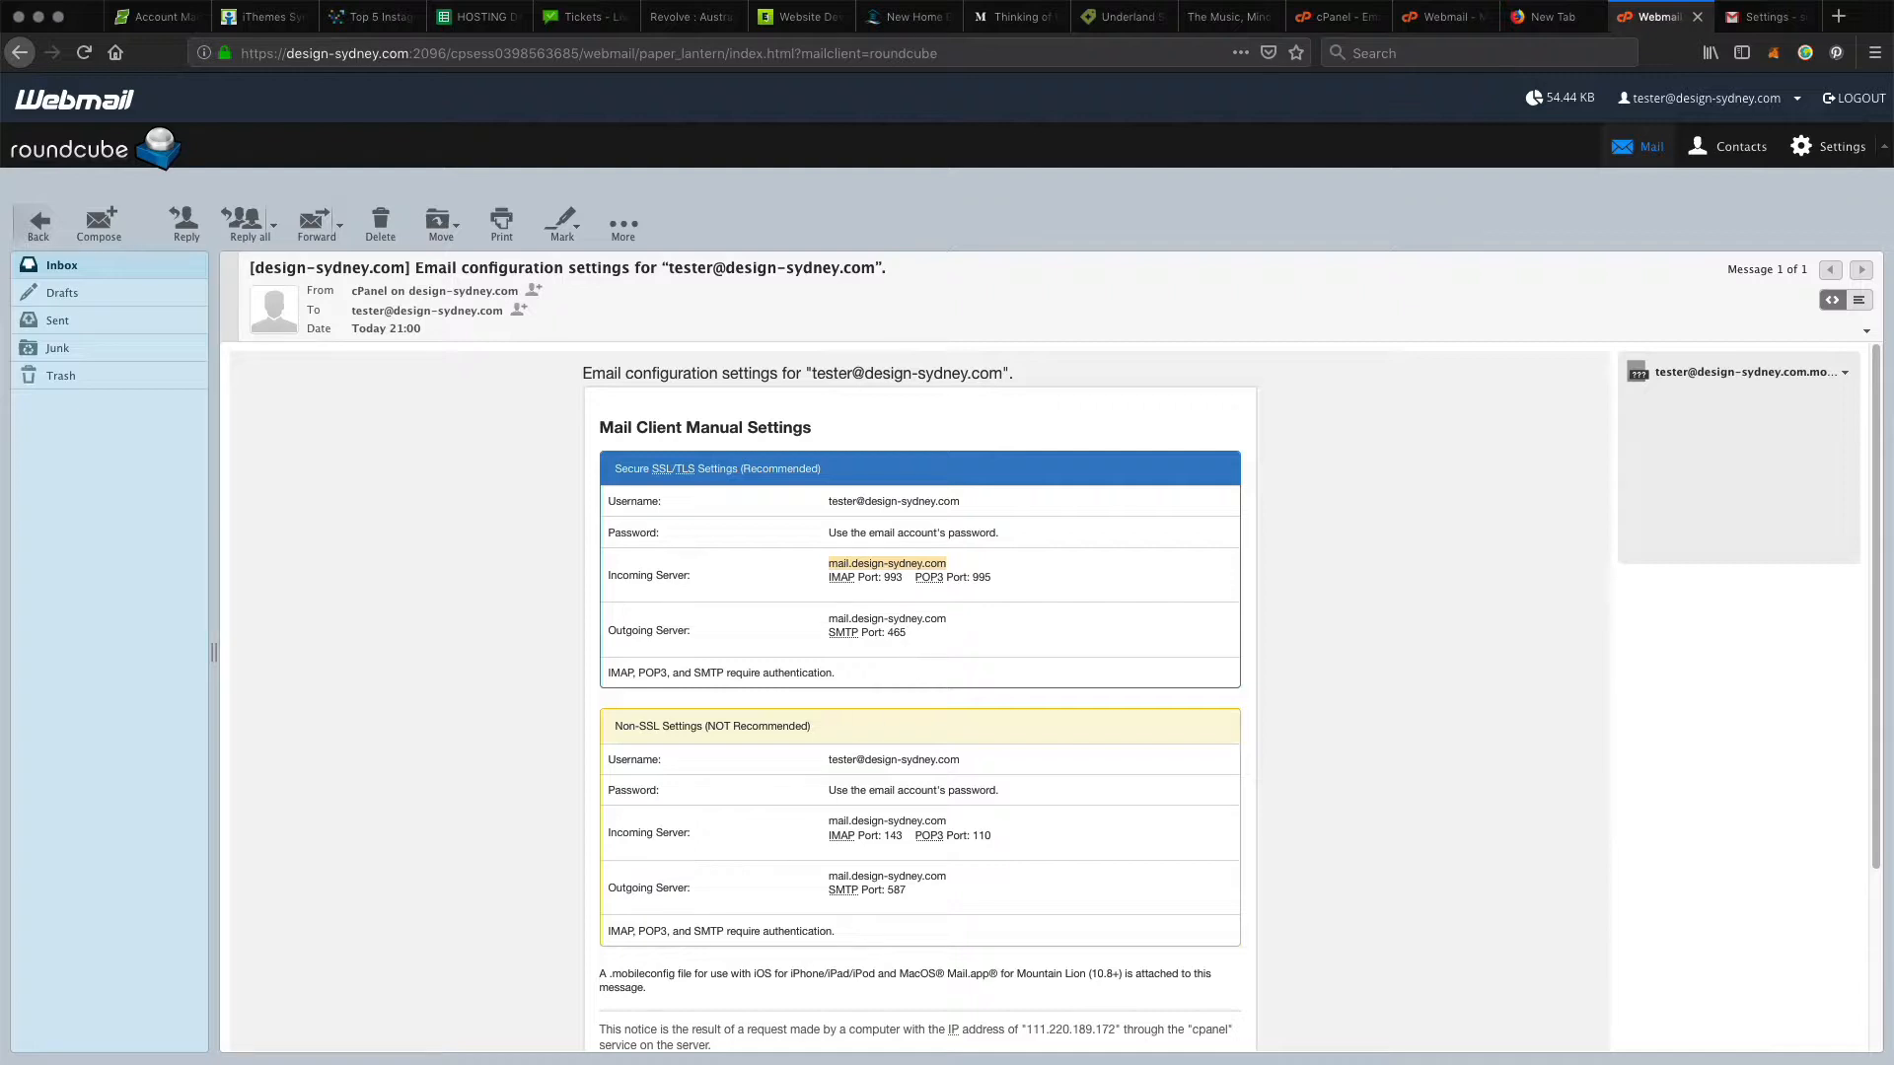
left_click(512, 1064)
left_click(538, 710)
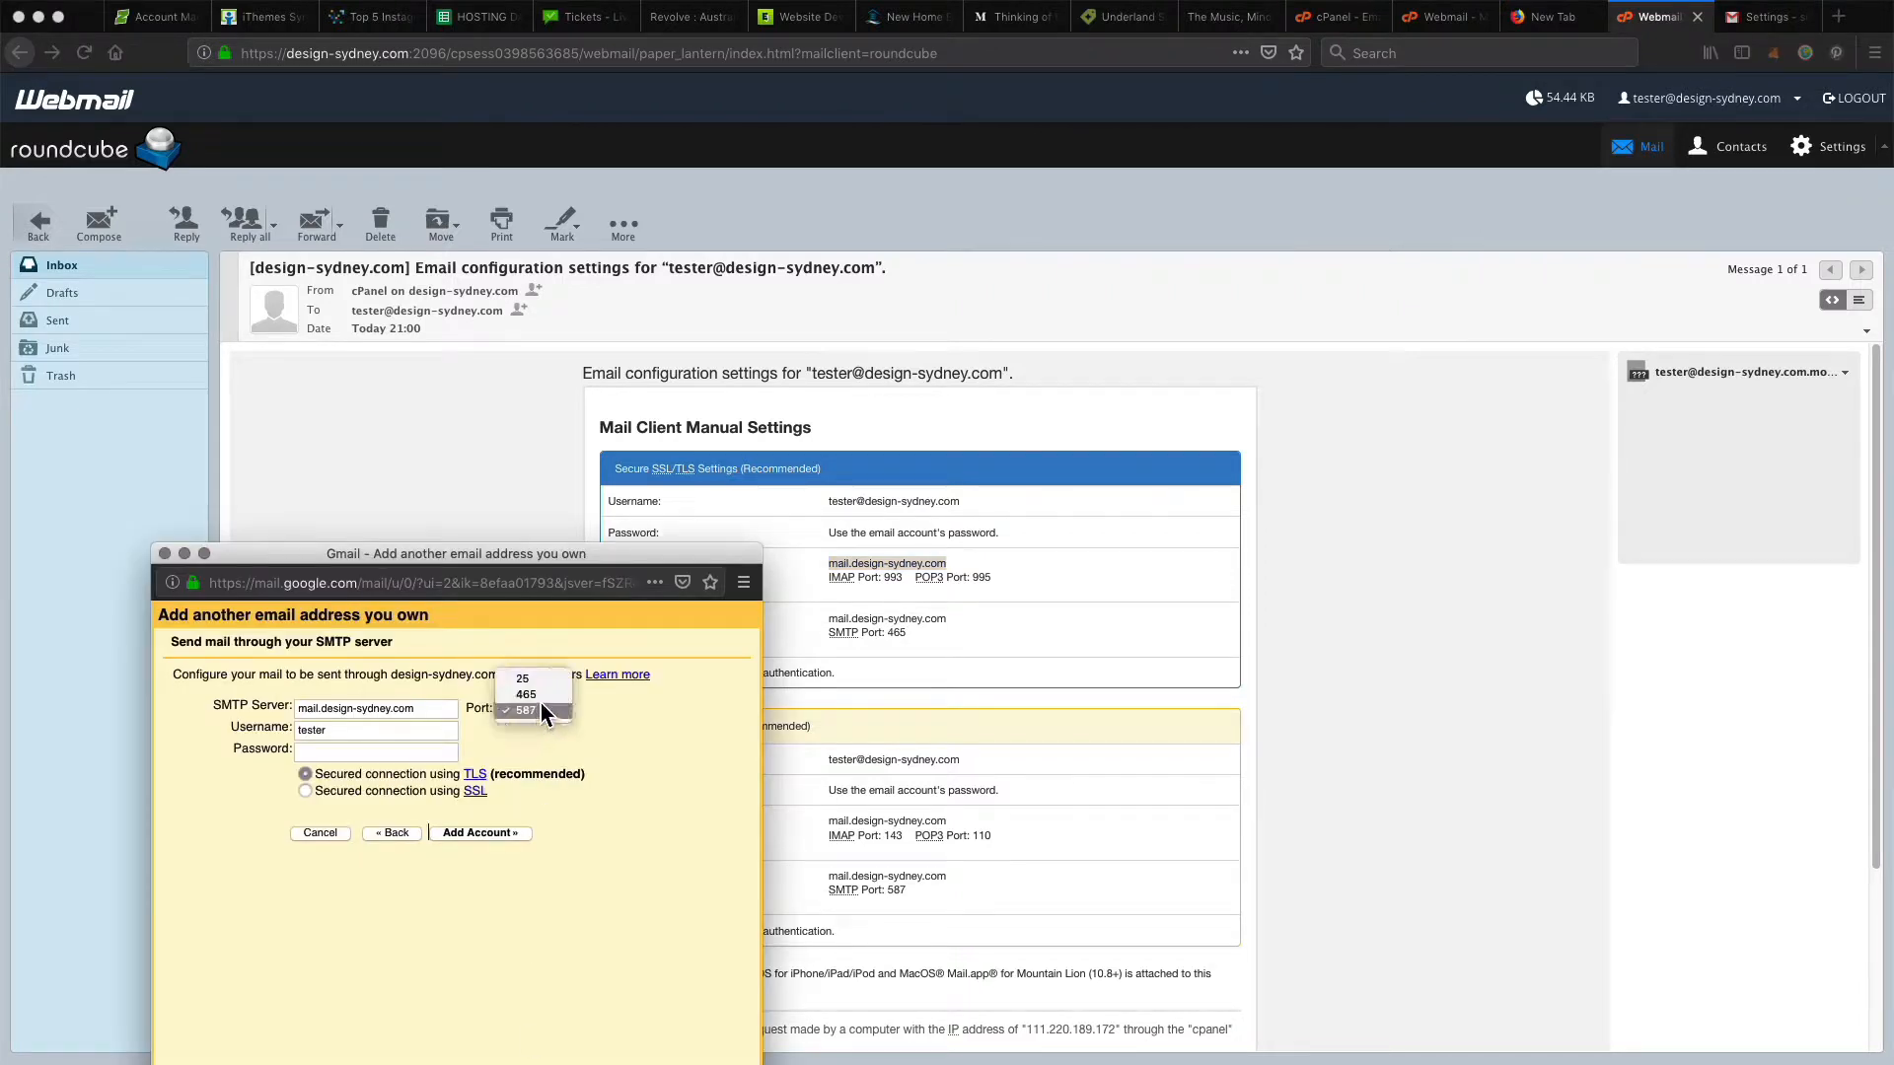
left_click(539, 697)
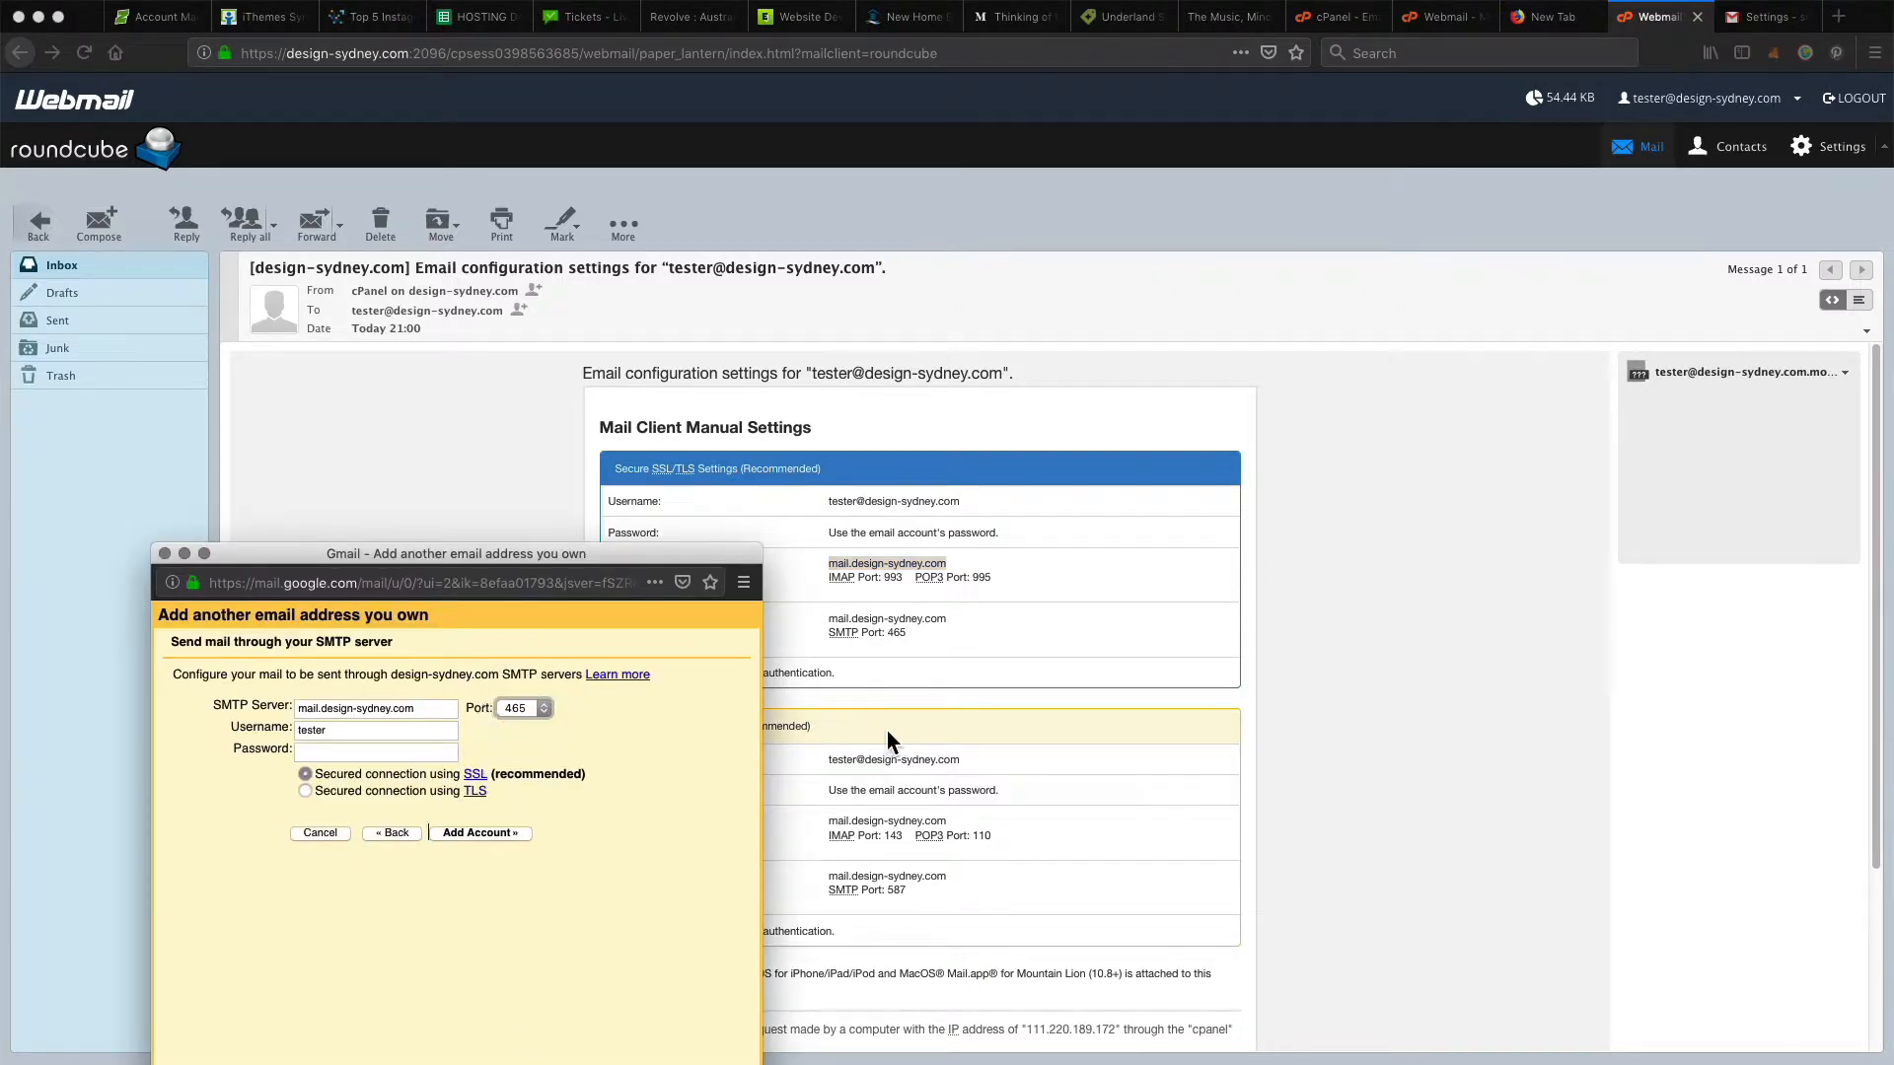
left_click(1105, 591)
mouse_move(957, 501)
left_mouse_down()
mouse_move(821, 505)
mouse_move(958, 501)
left_mouse_up()
key("super+c")
double_click(368, 732)
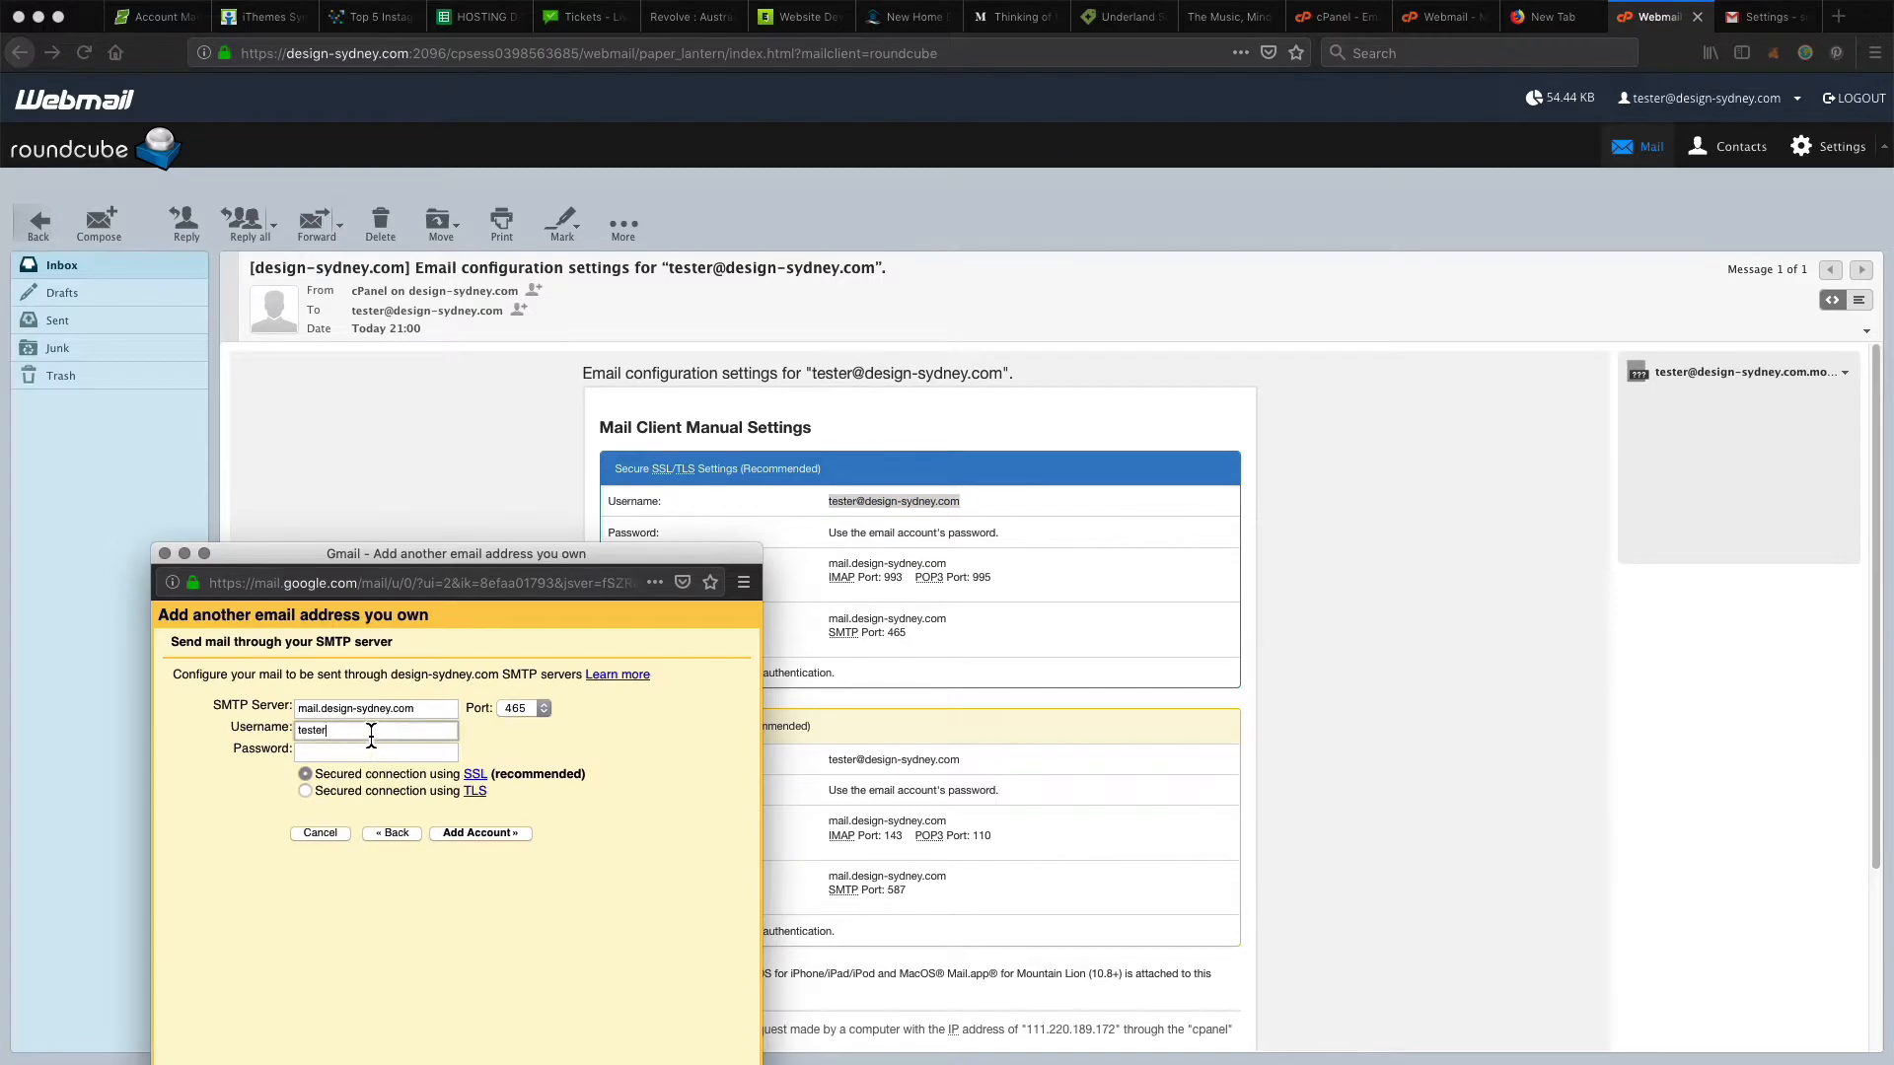
key("super+v")
left_click(5, 839)
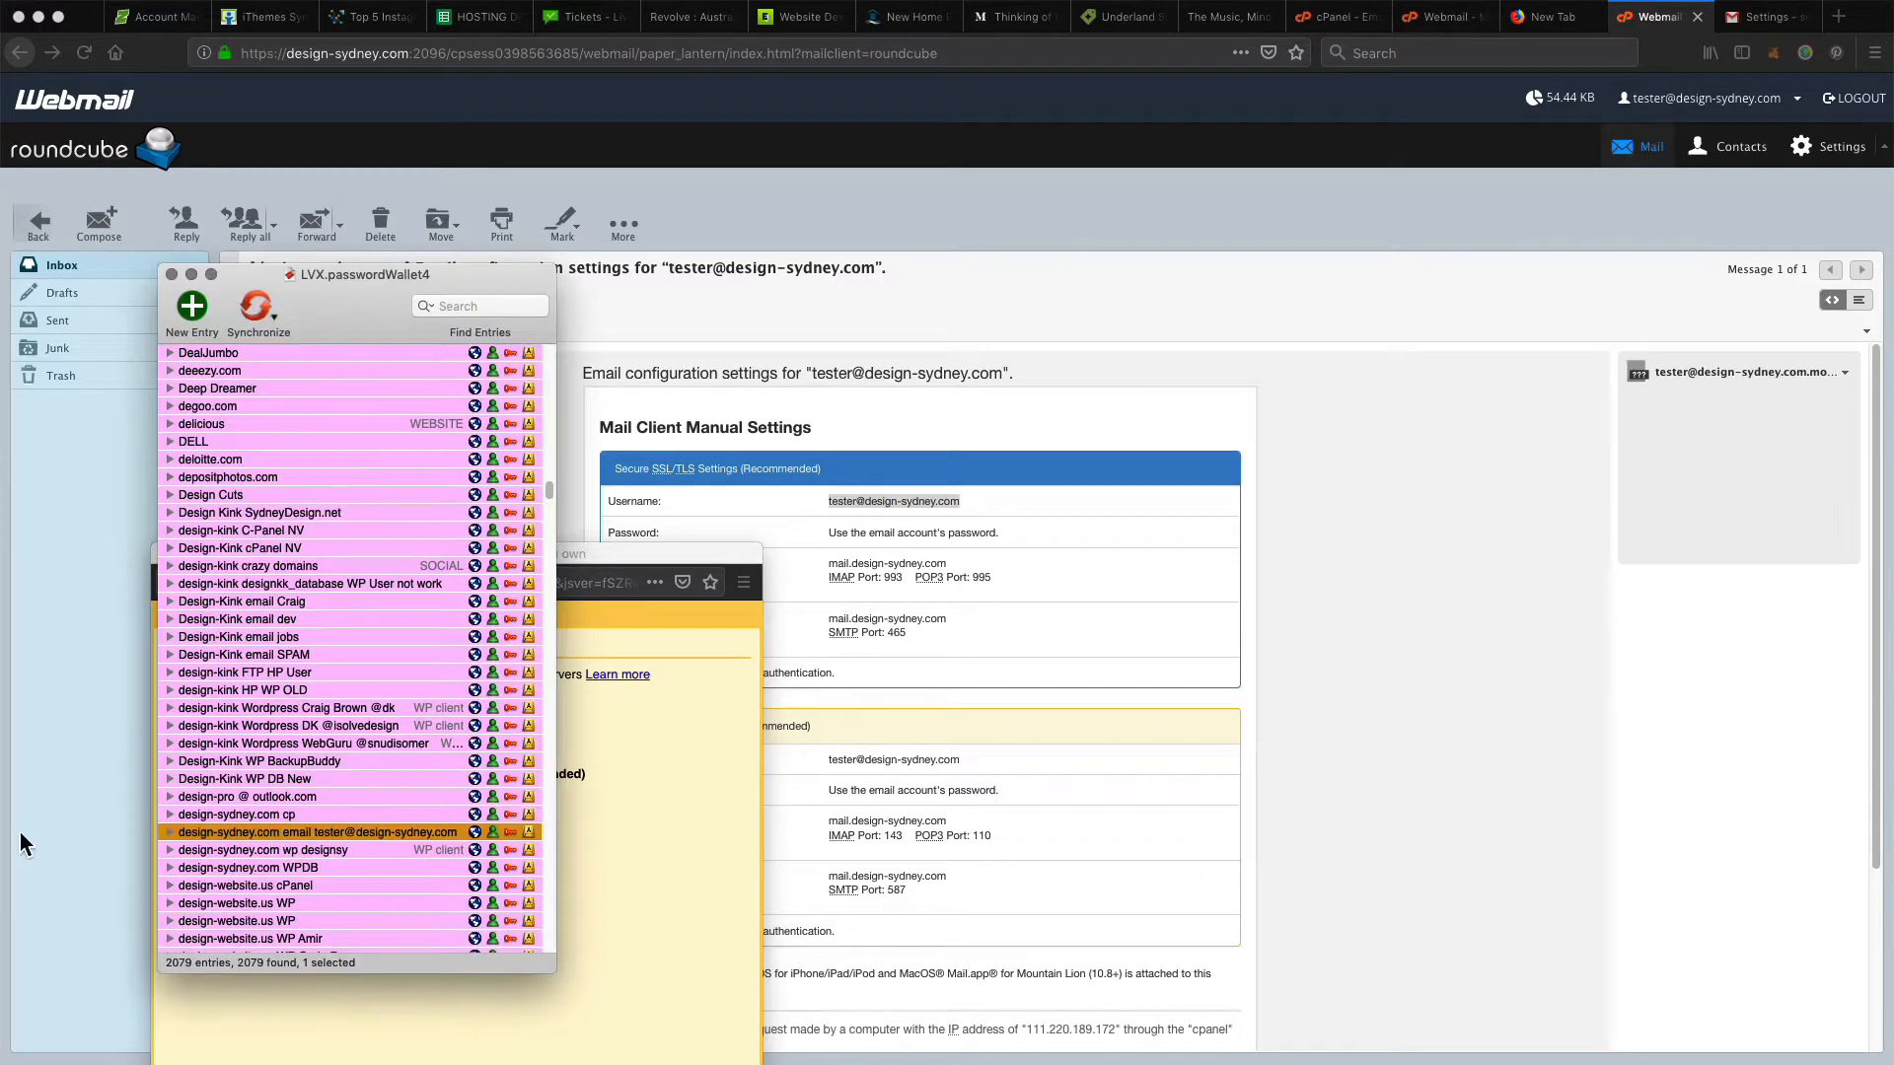
left_click(510, 833)
left_click(671, 746)
left_click(410, 752)
key("super+v")
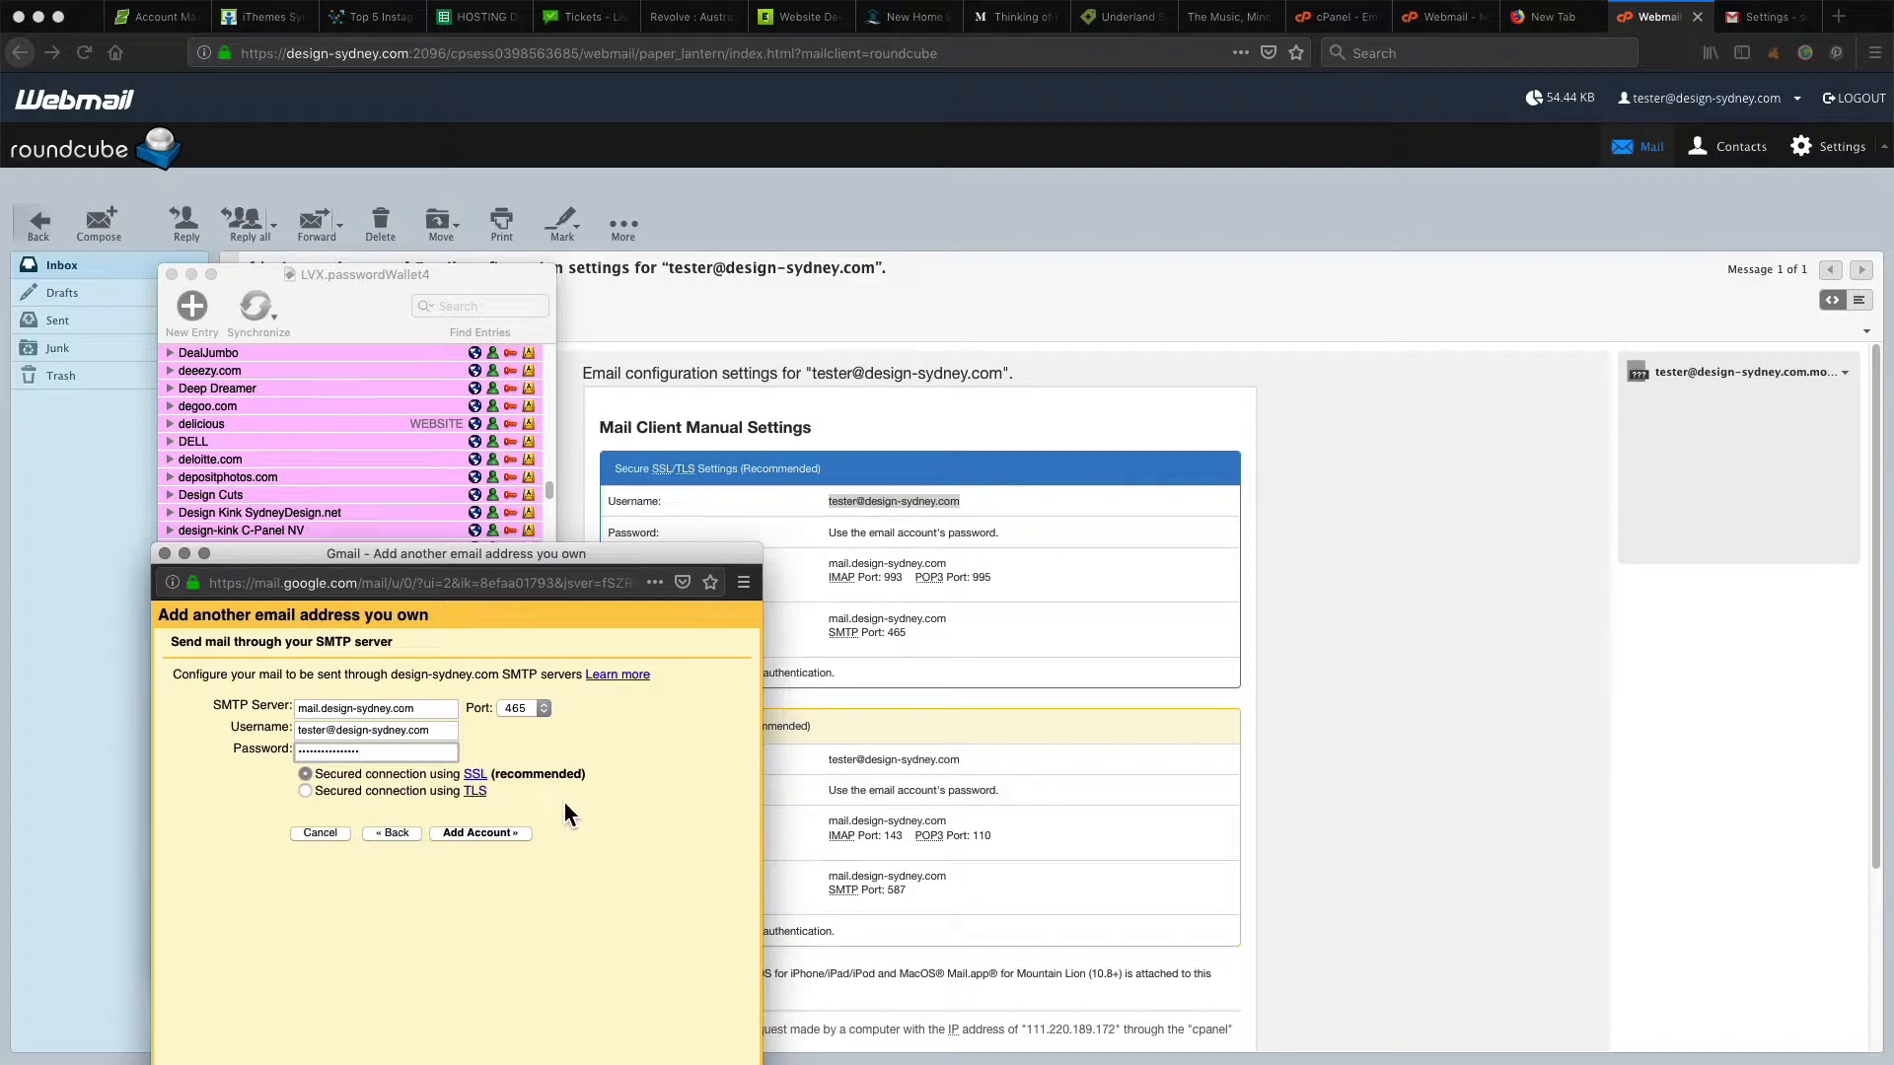
left_click(512, 836)
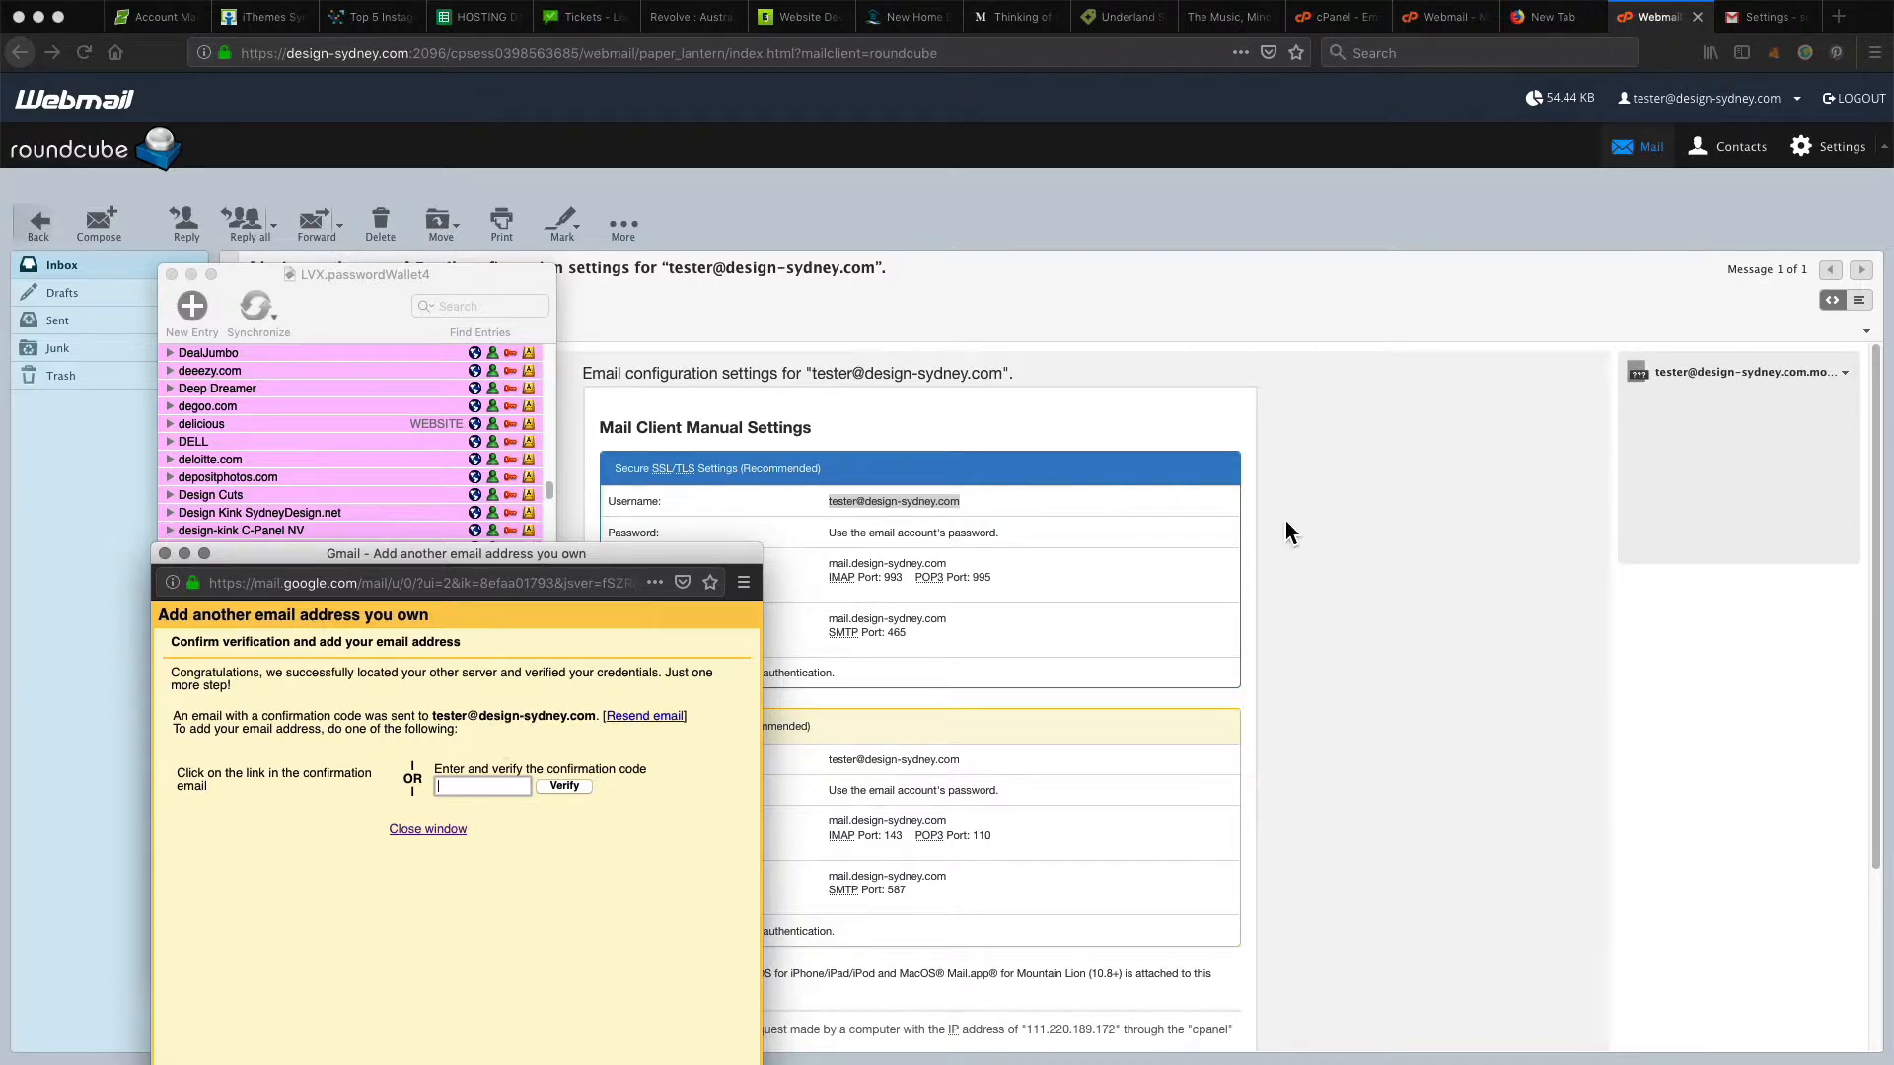
Step: Refresh the Roundcube inbox and open the newly arrived Gmail confirmation email
left_click(1361, 440)
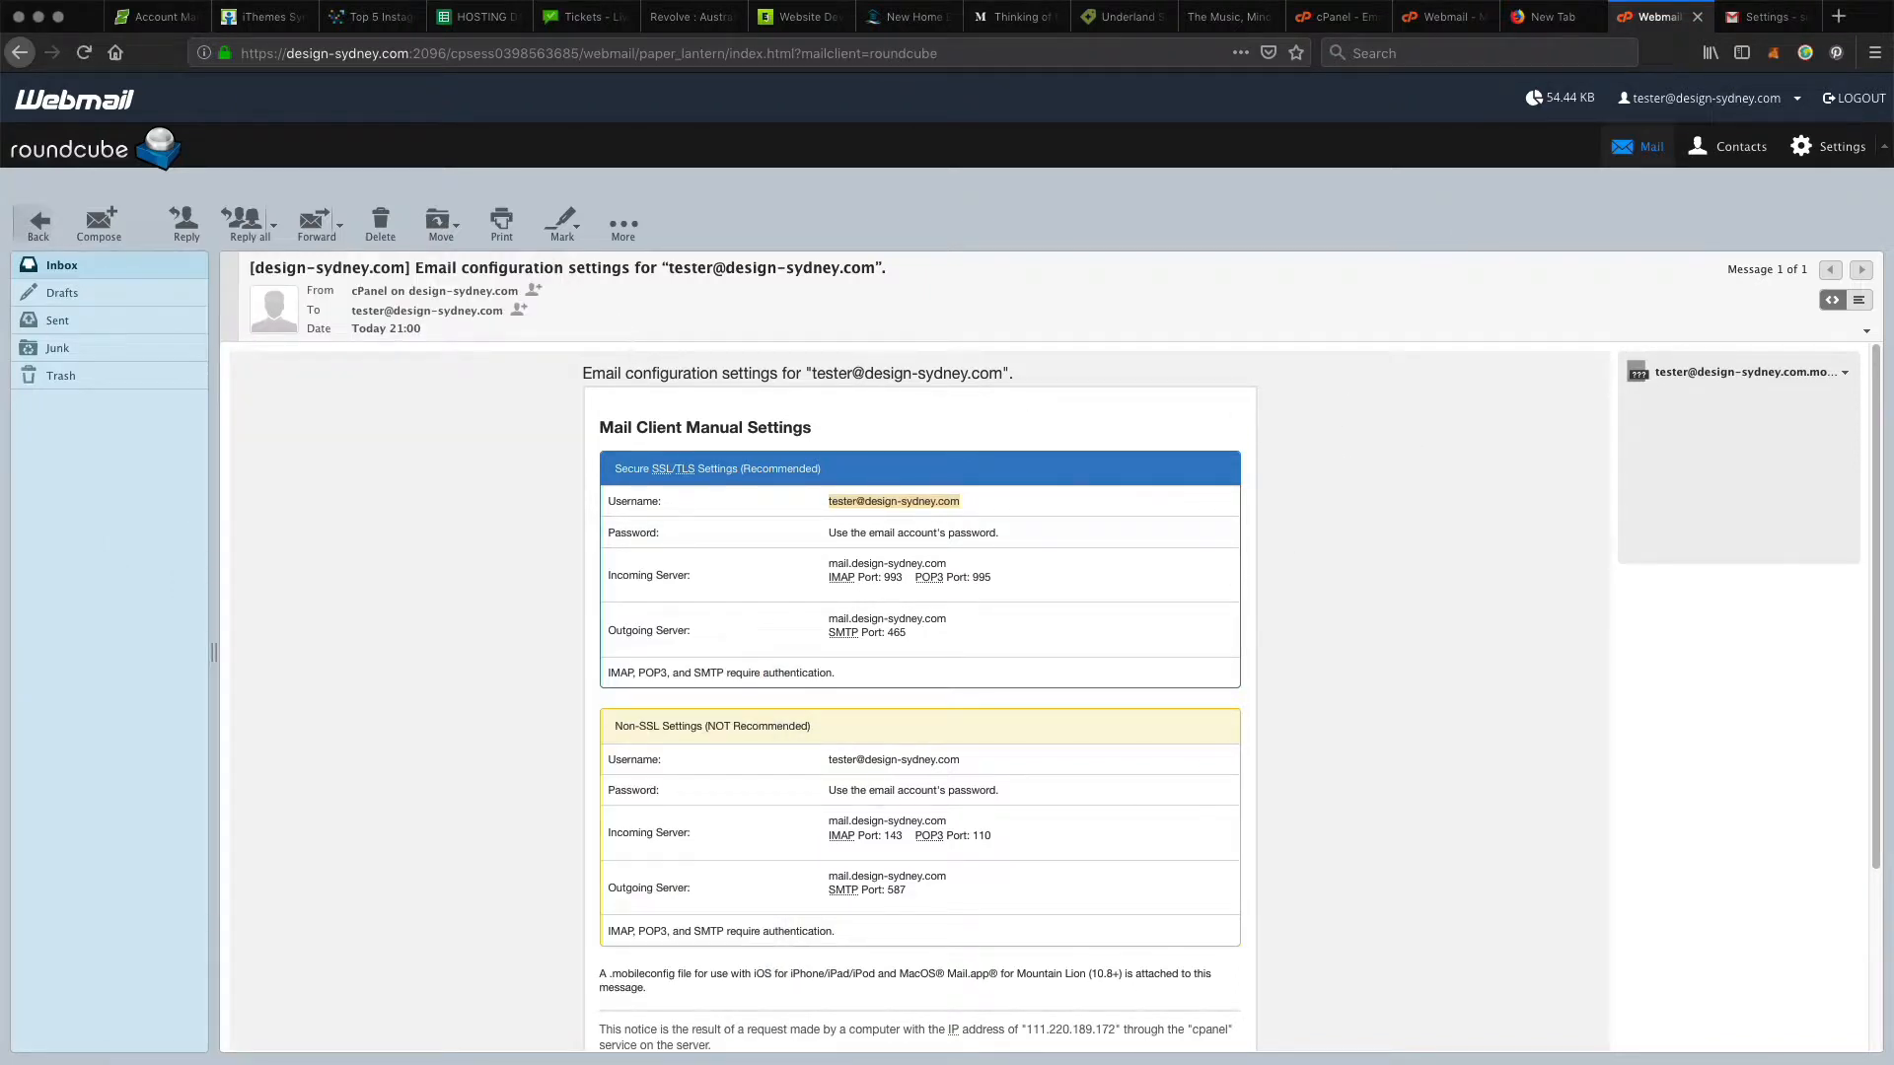
left_click(86, 270)
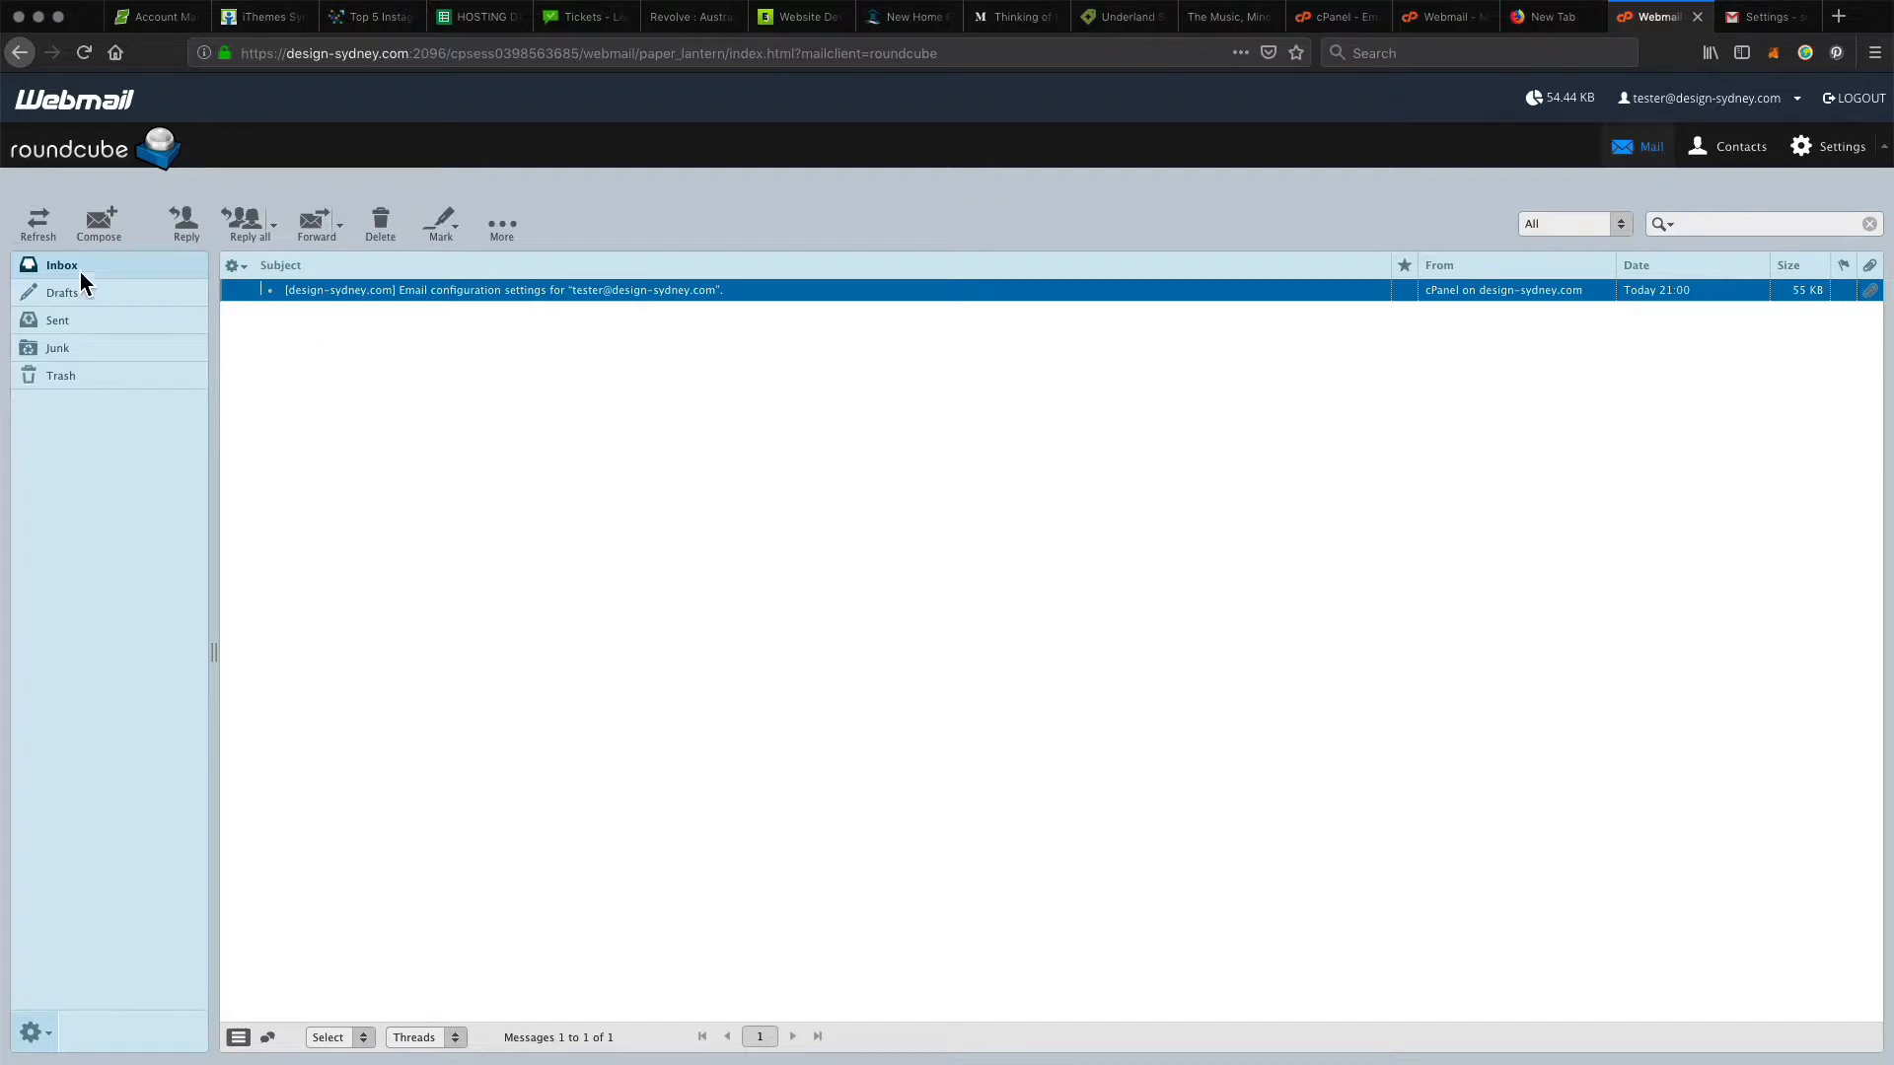
left_click(57, 230)
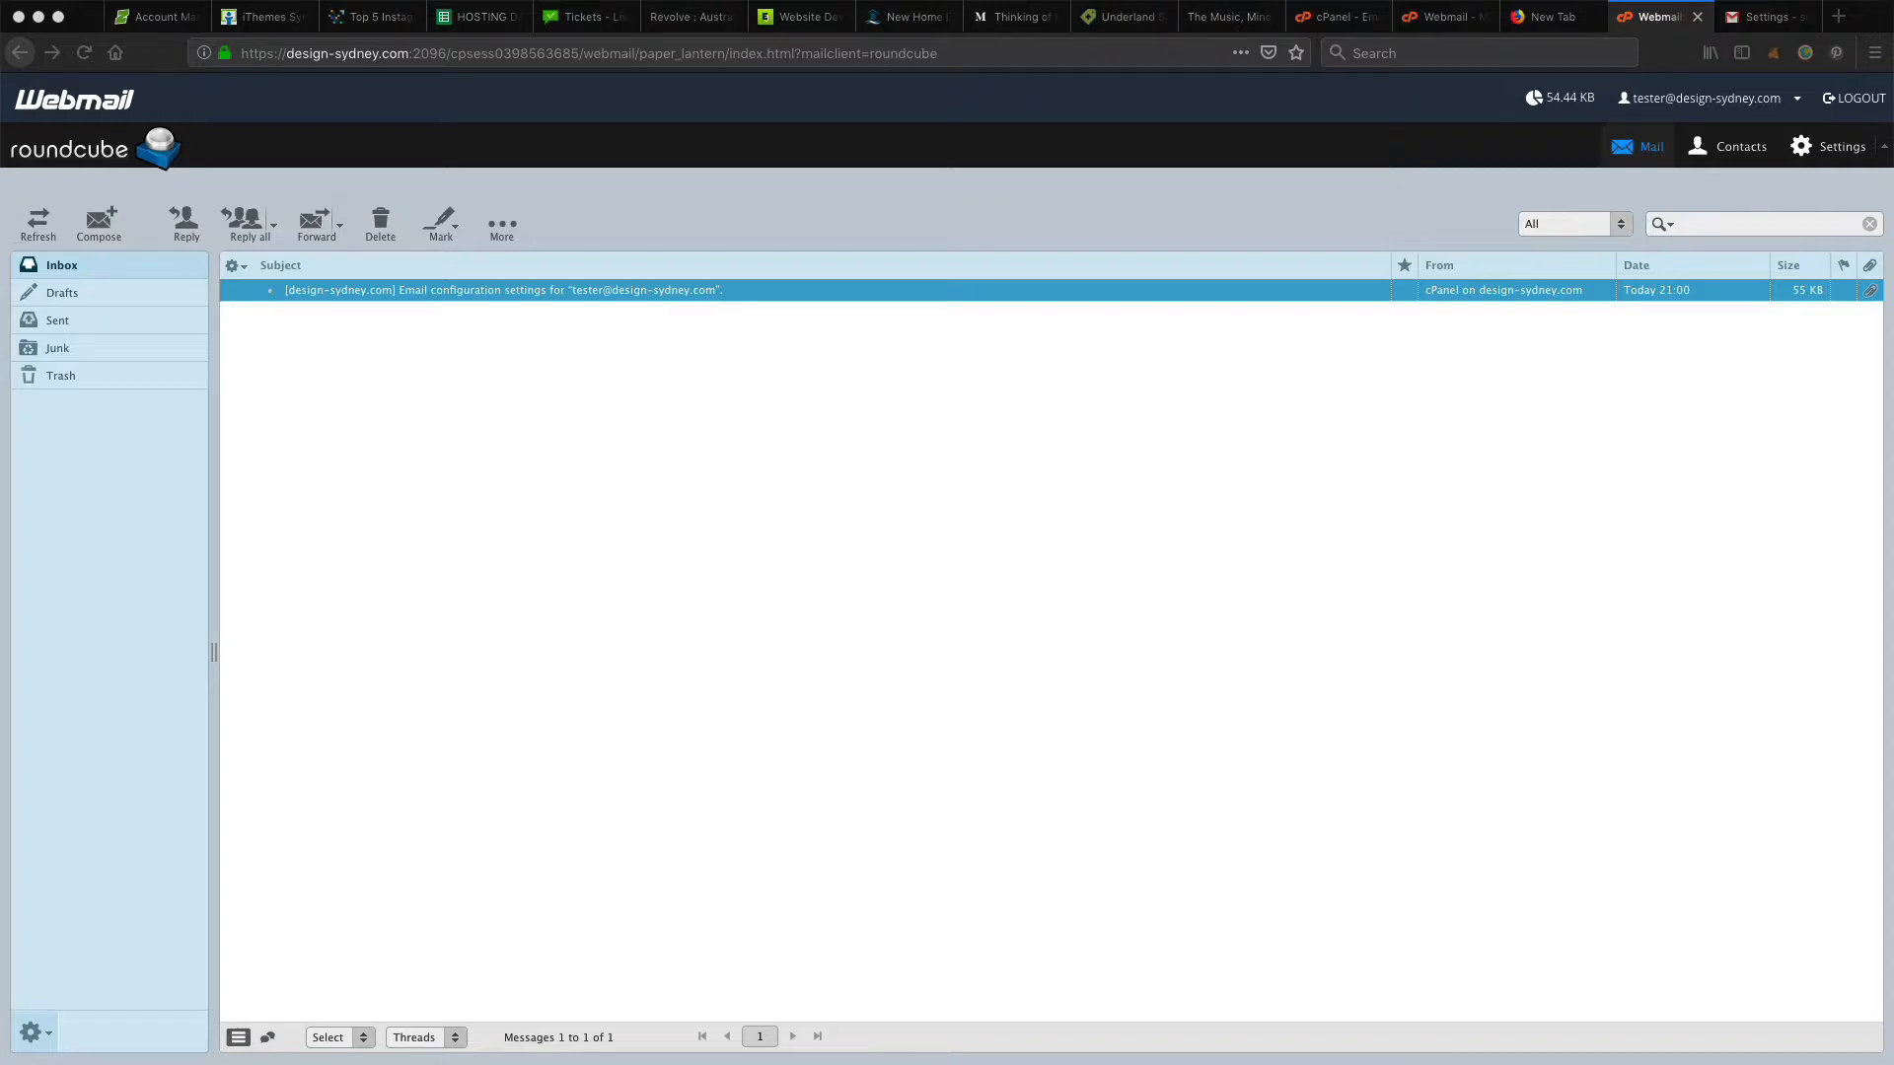
left_click(456, 292)
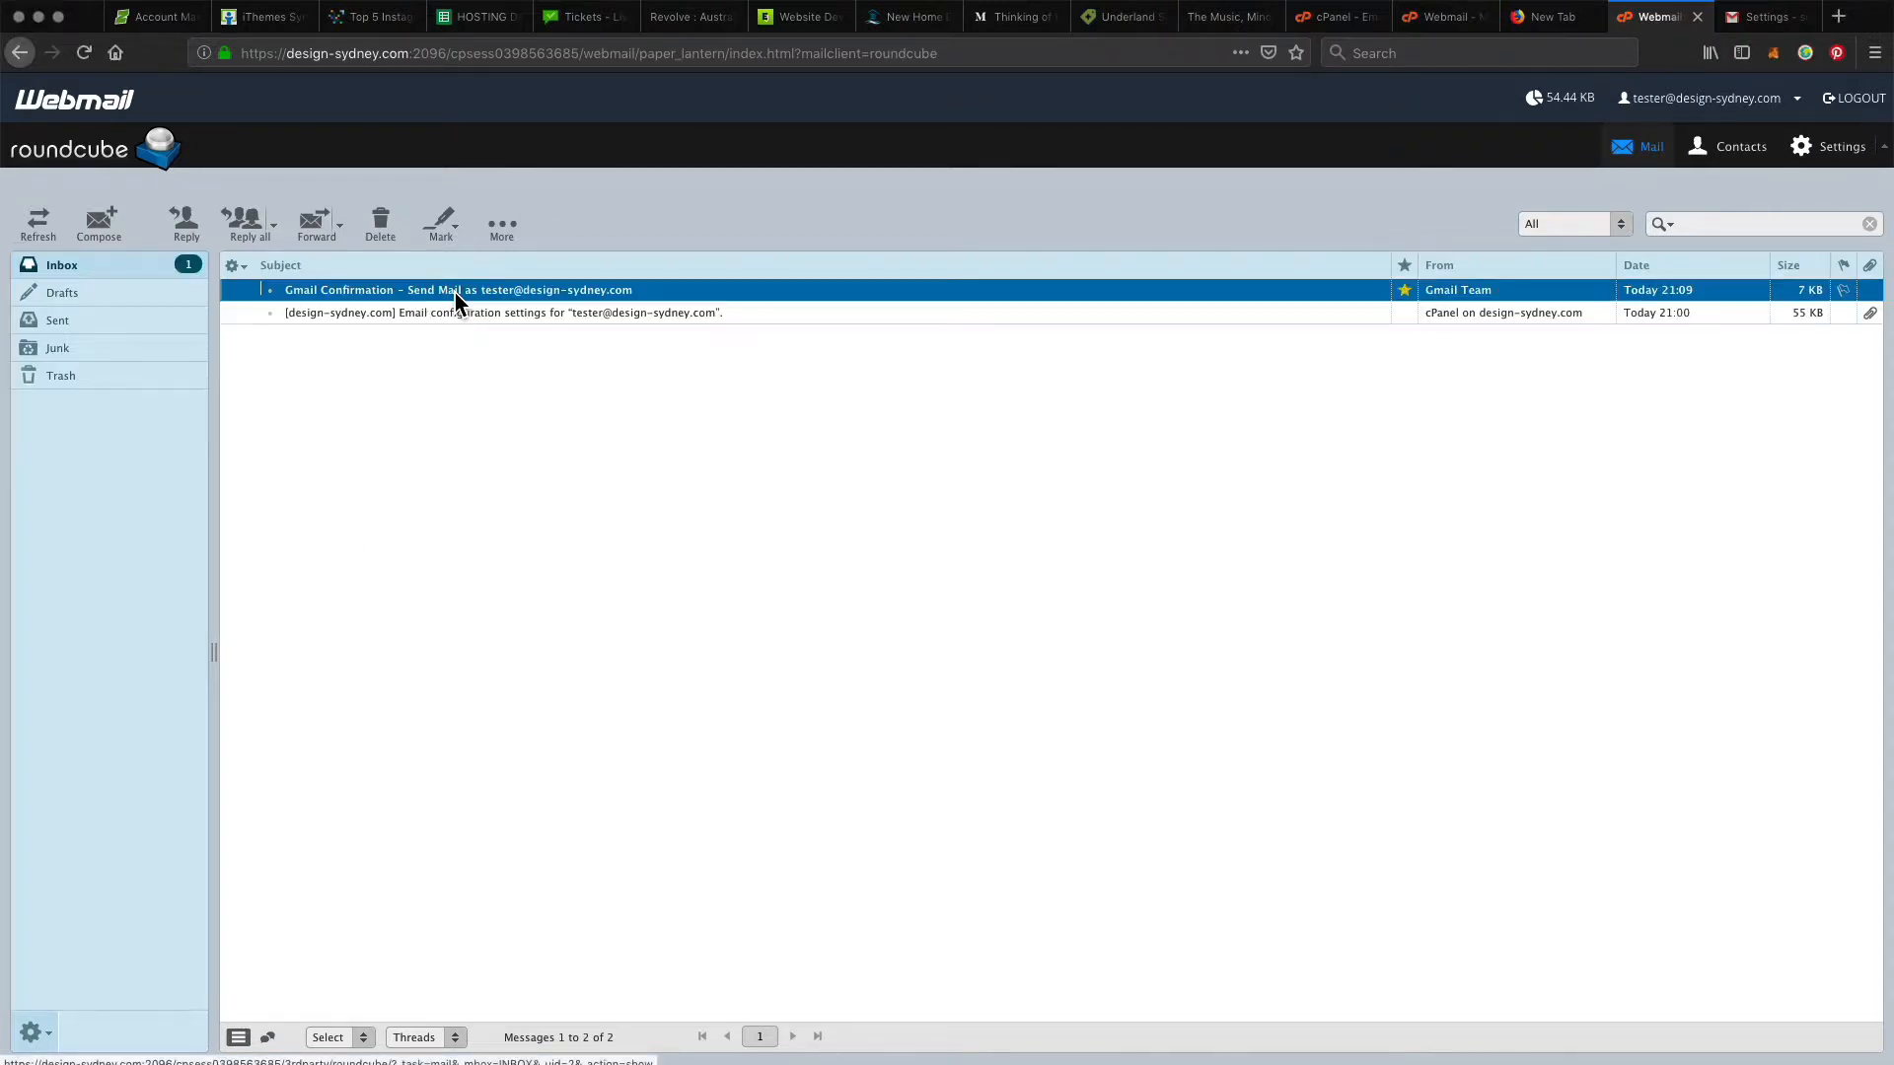
double_click(456, 294)
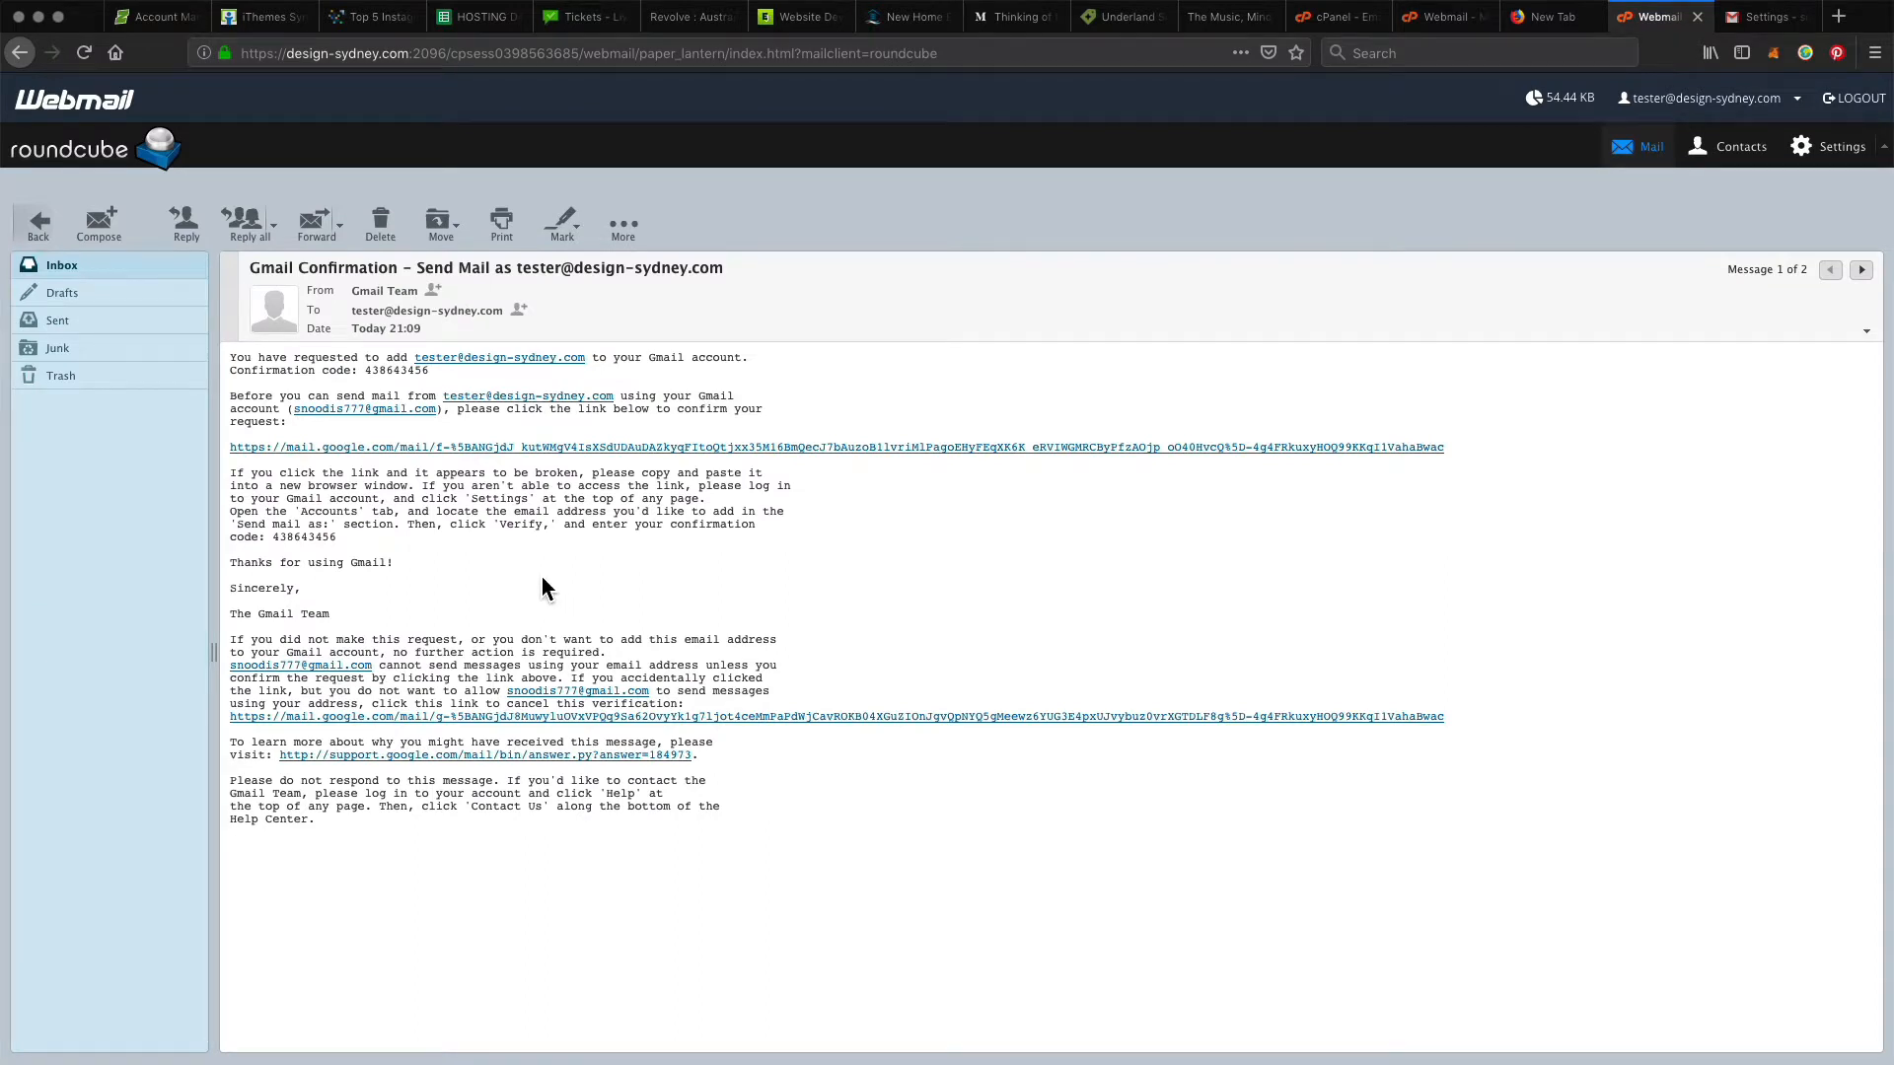
Step: Copy the confirmation code into Gmail's verification window and verify it
double_click(392, 371)
key("super+c")
left_click(425, 1063)
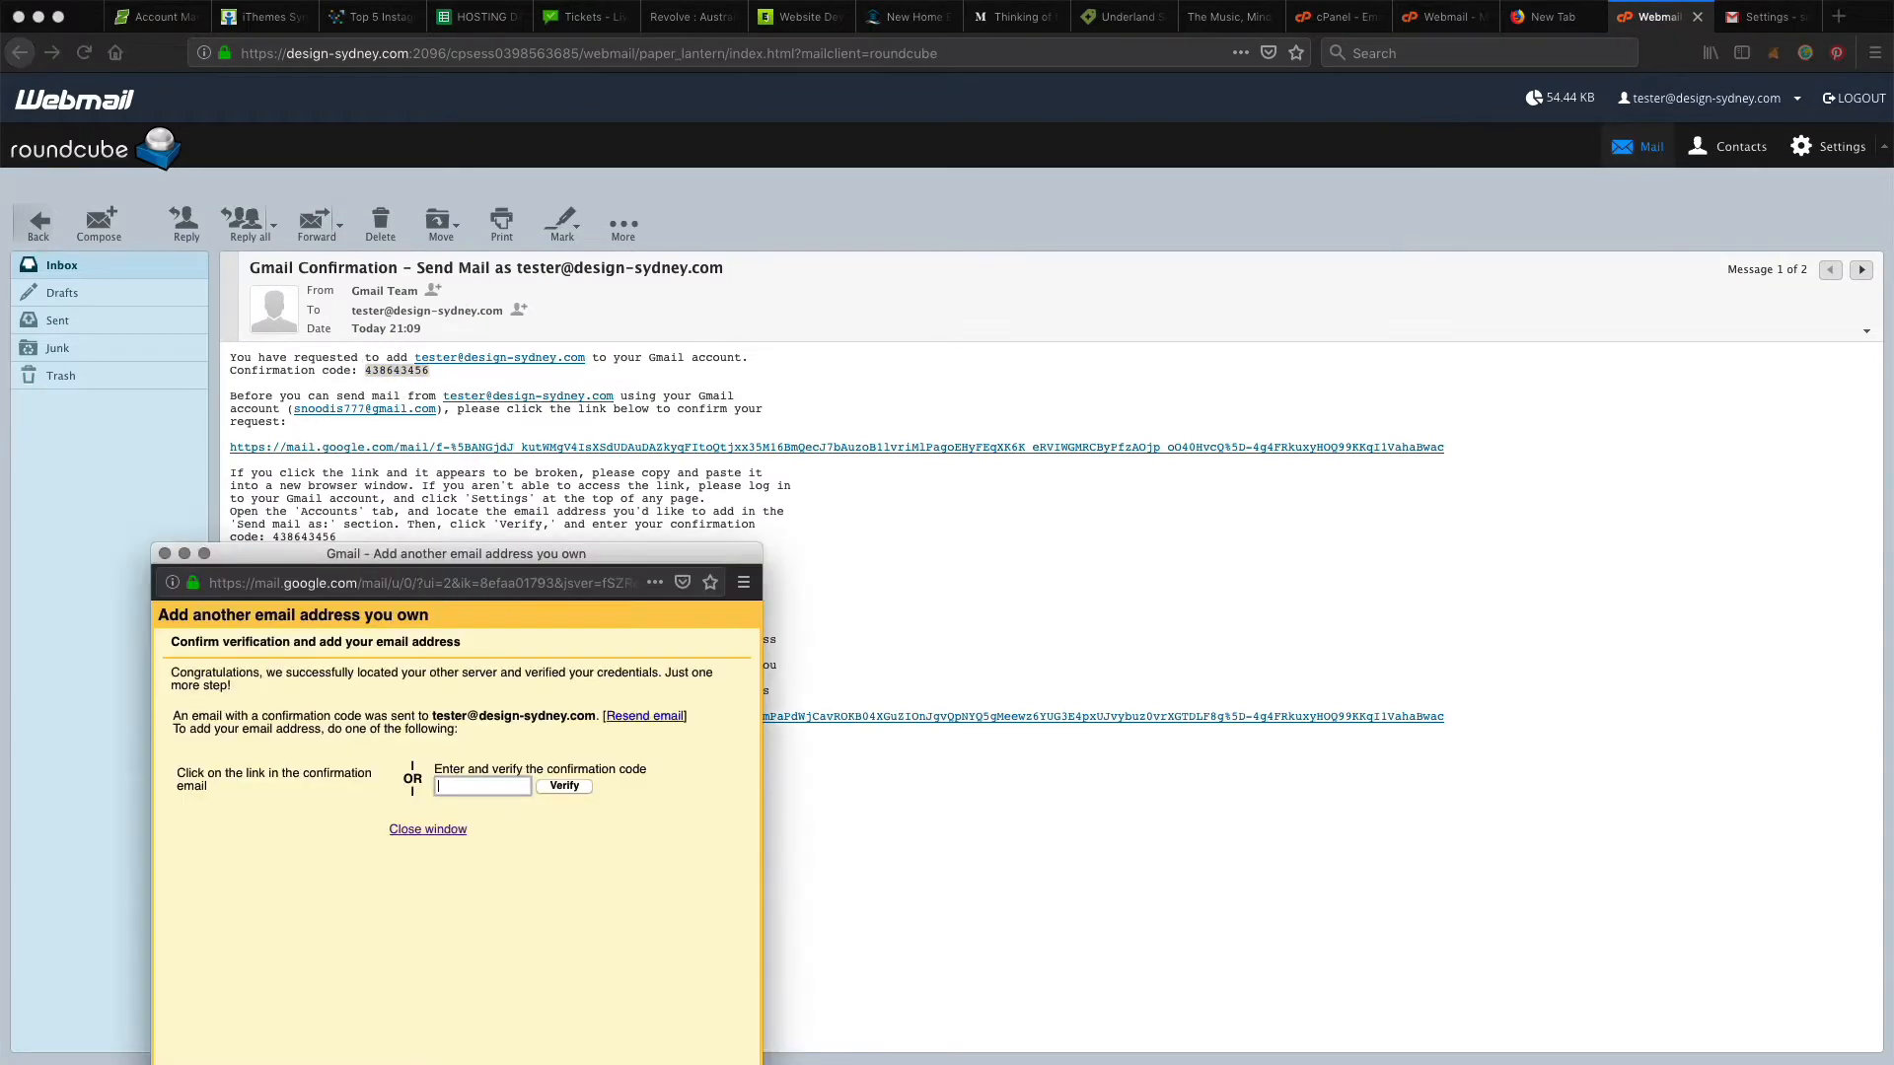
left_click(493, 787)
key("super+v")
left_click(566, 789)
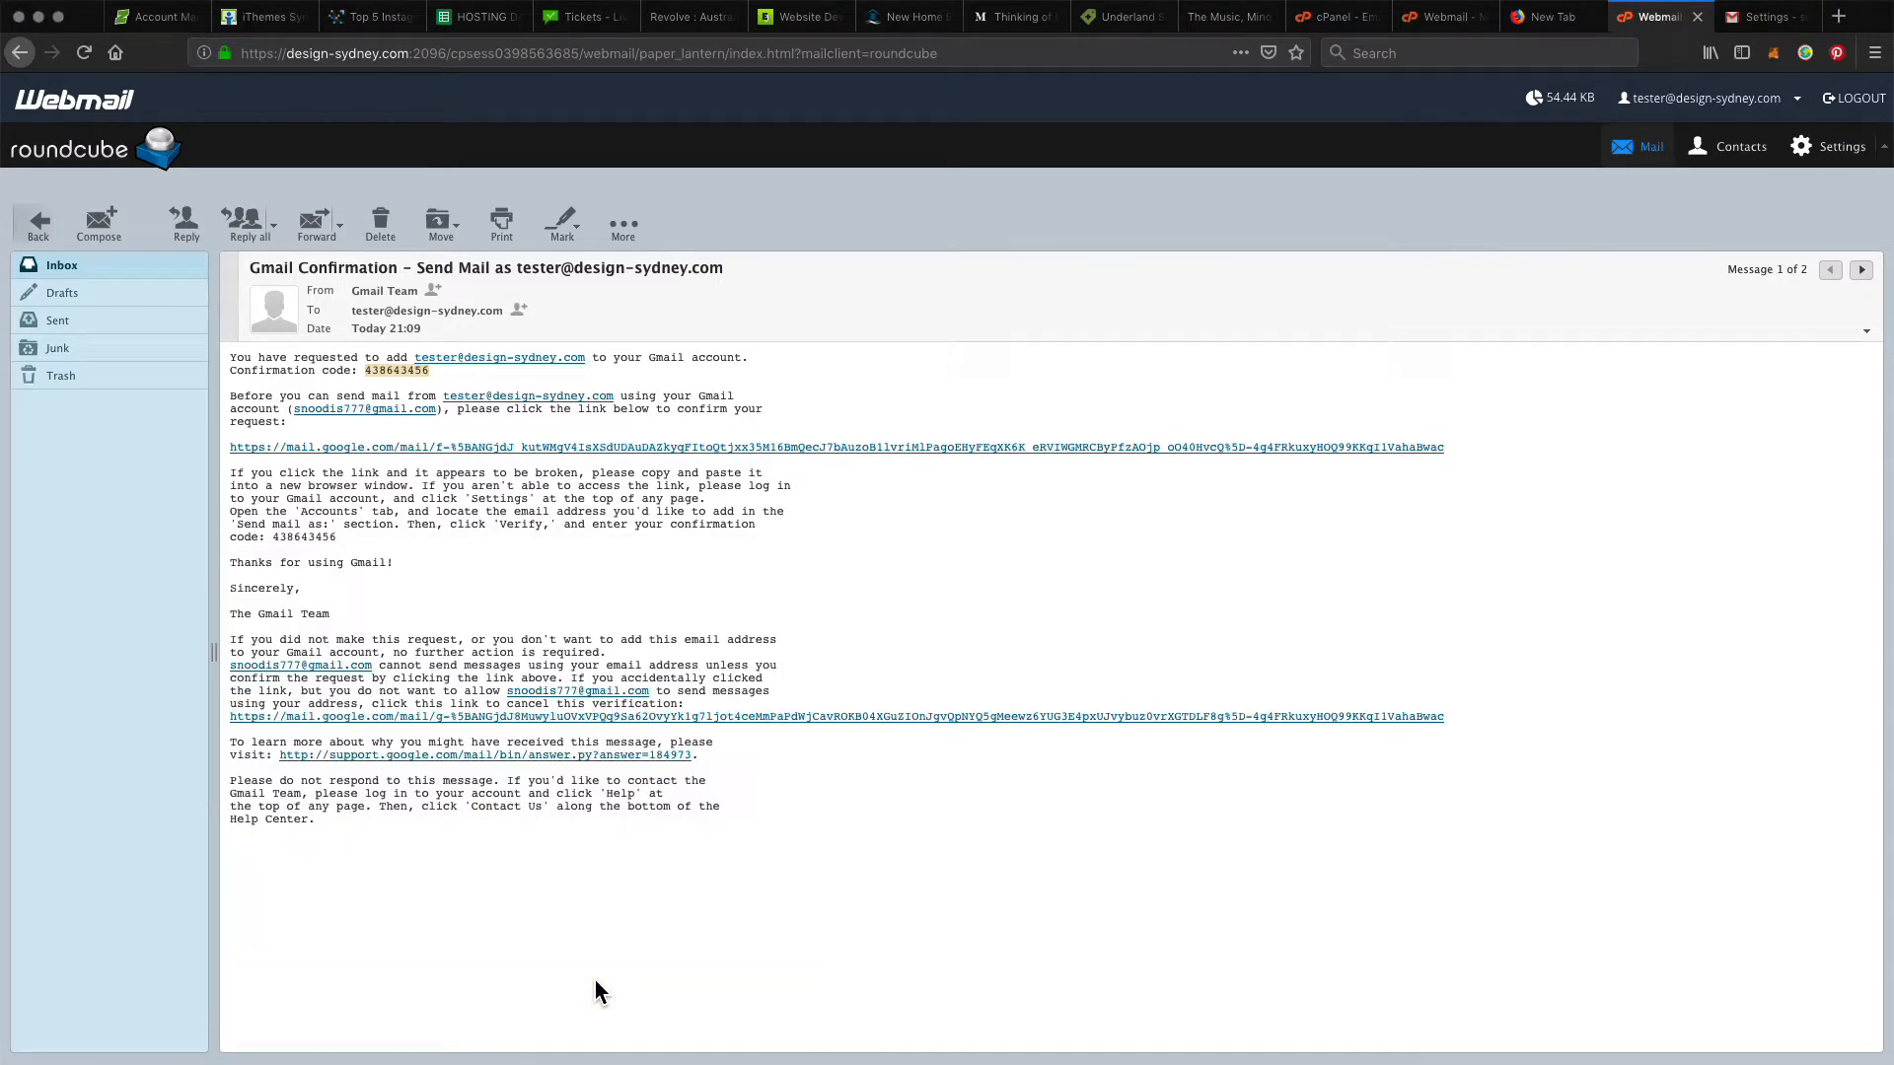
left_click(594, 976)
left_click(536, 447)
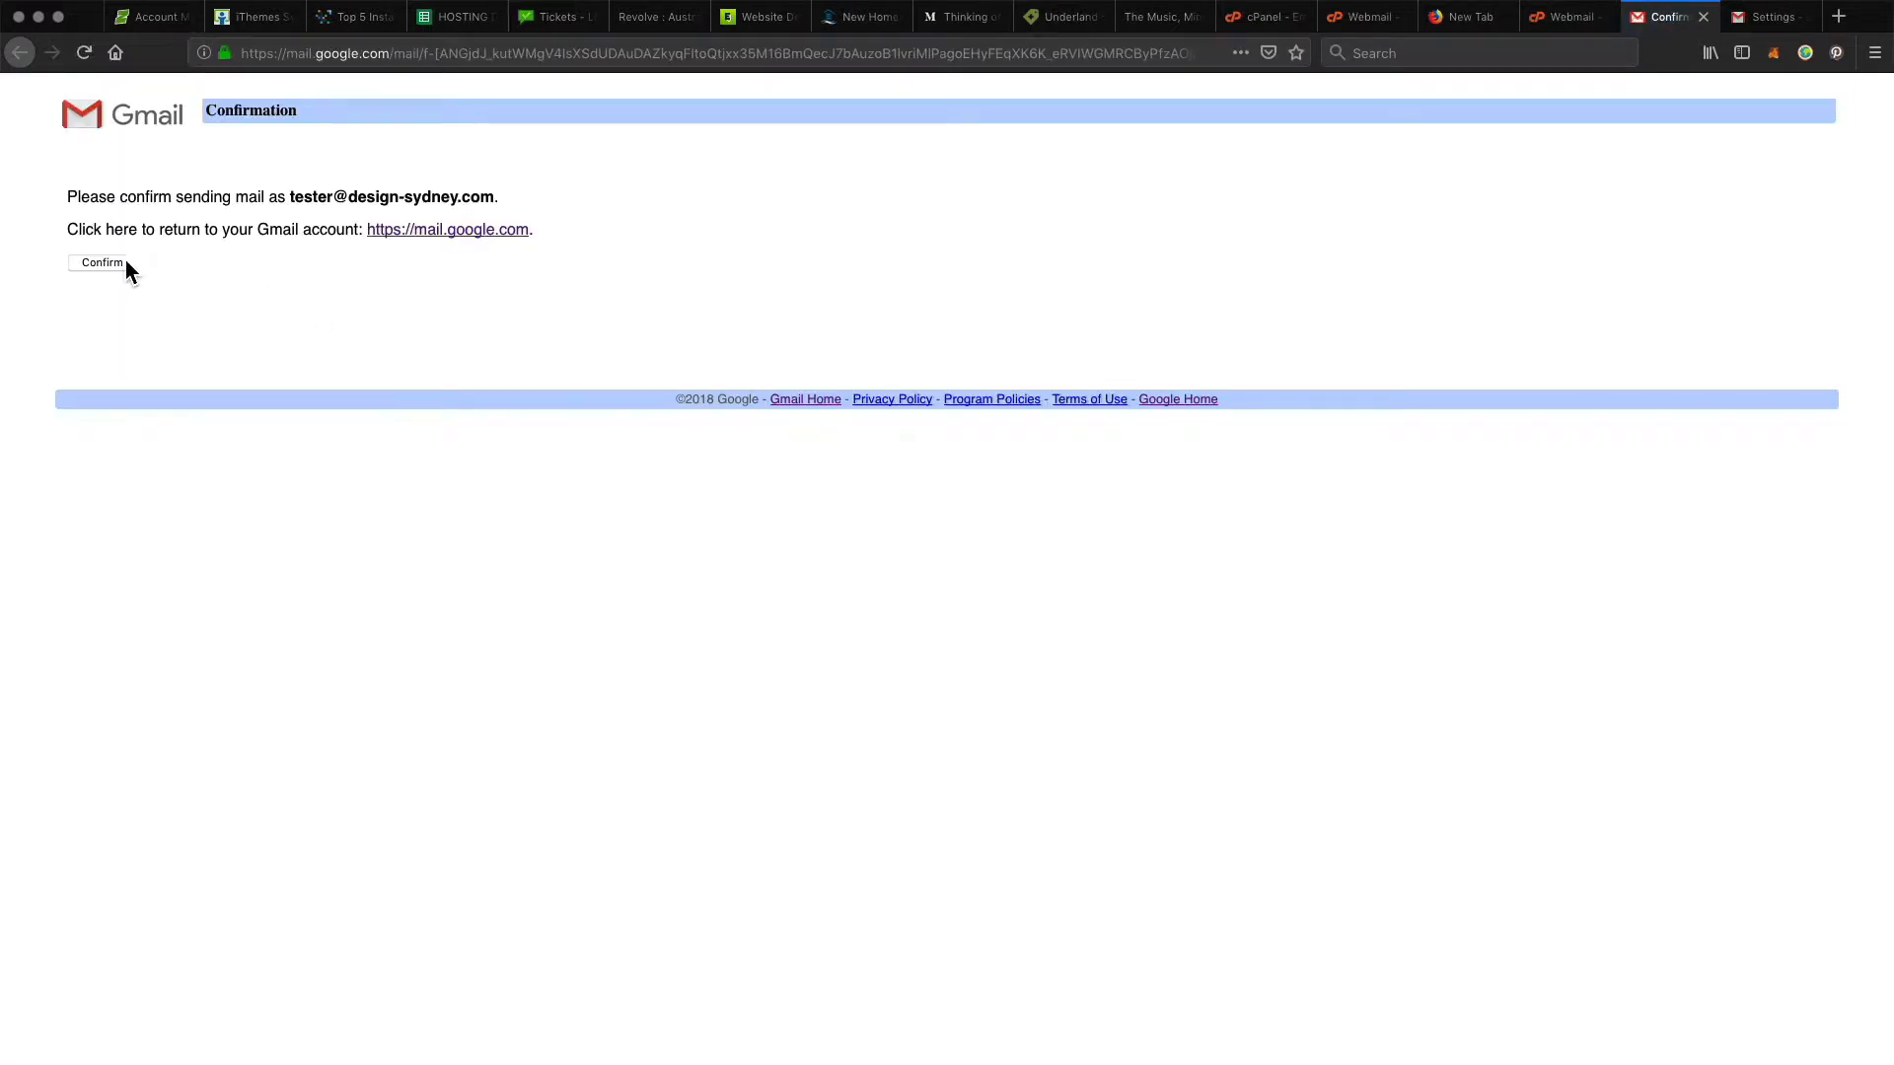
left_click(113, 264)
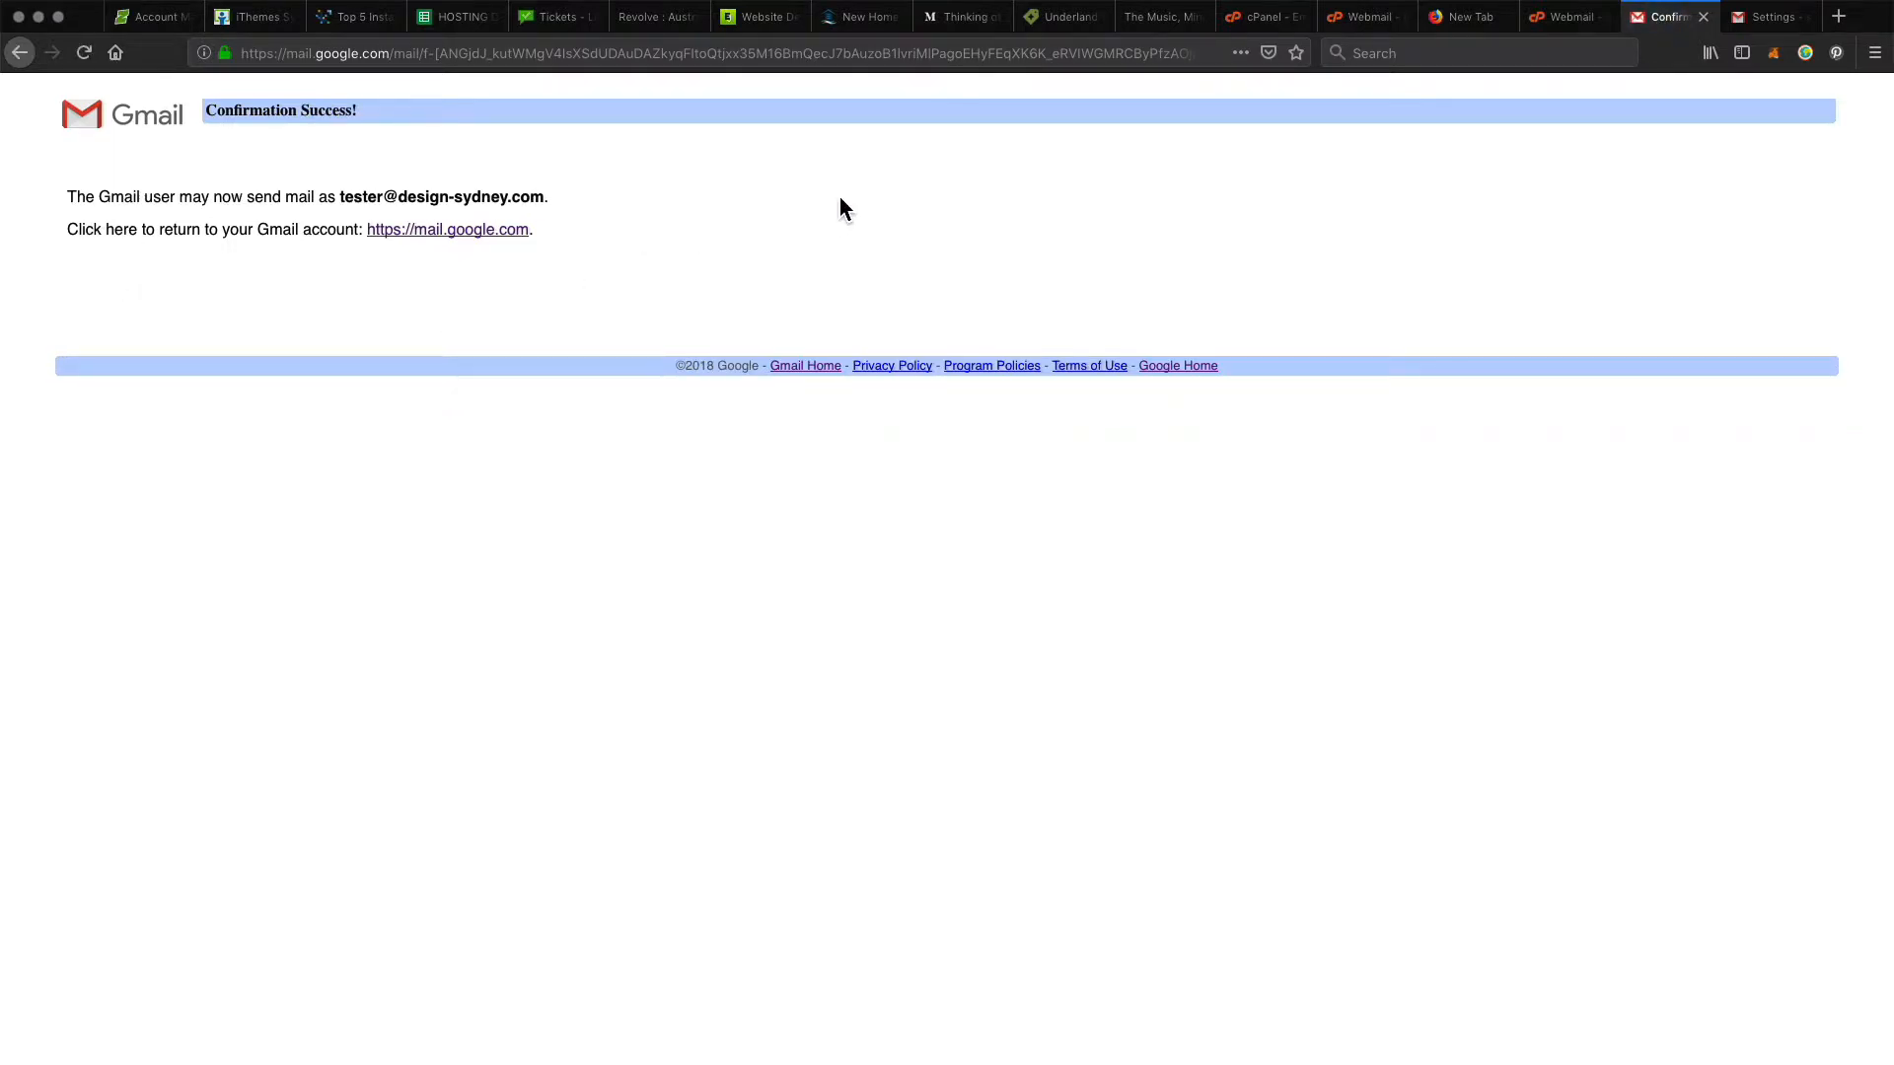
key("super+w")
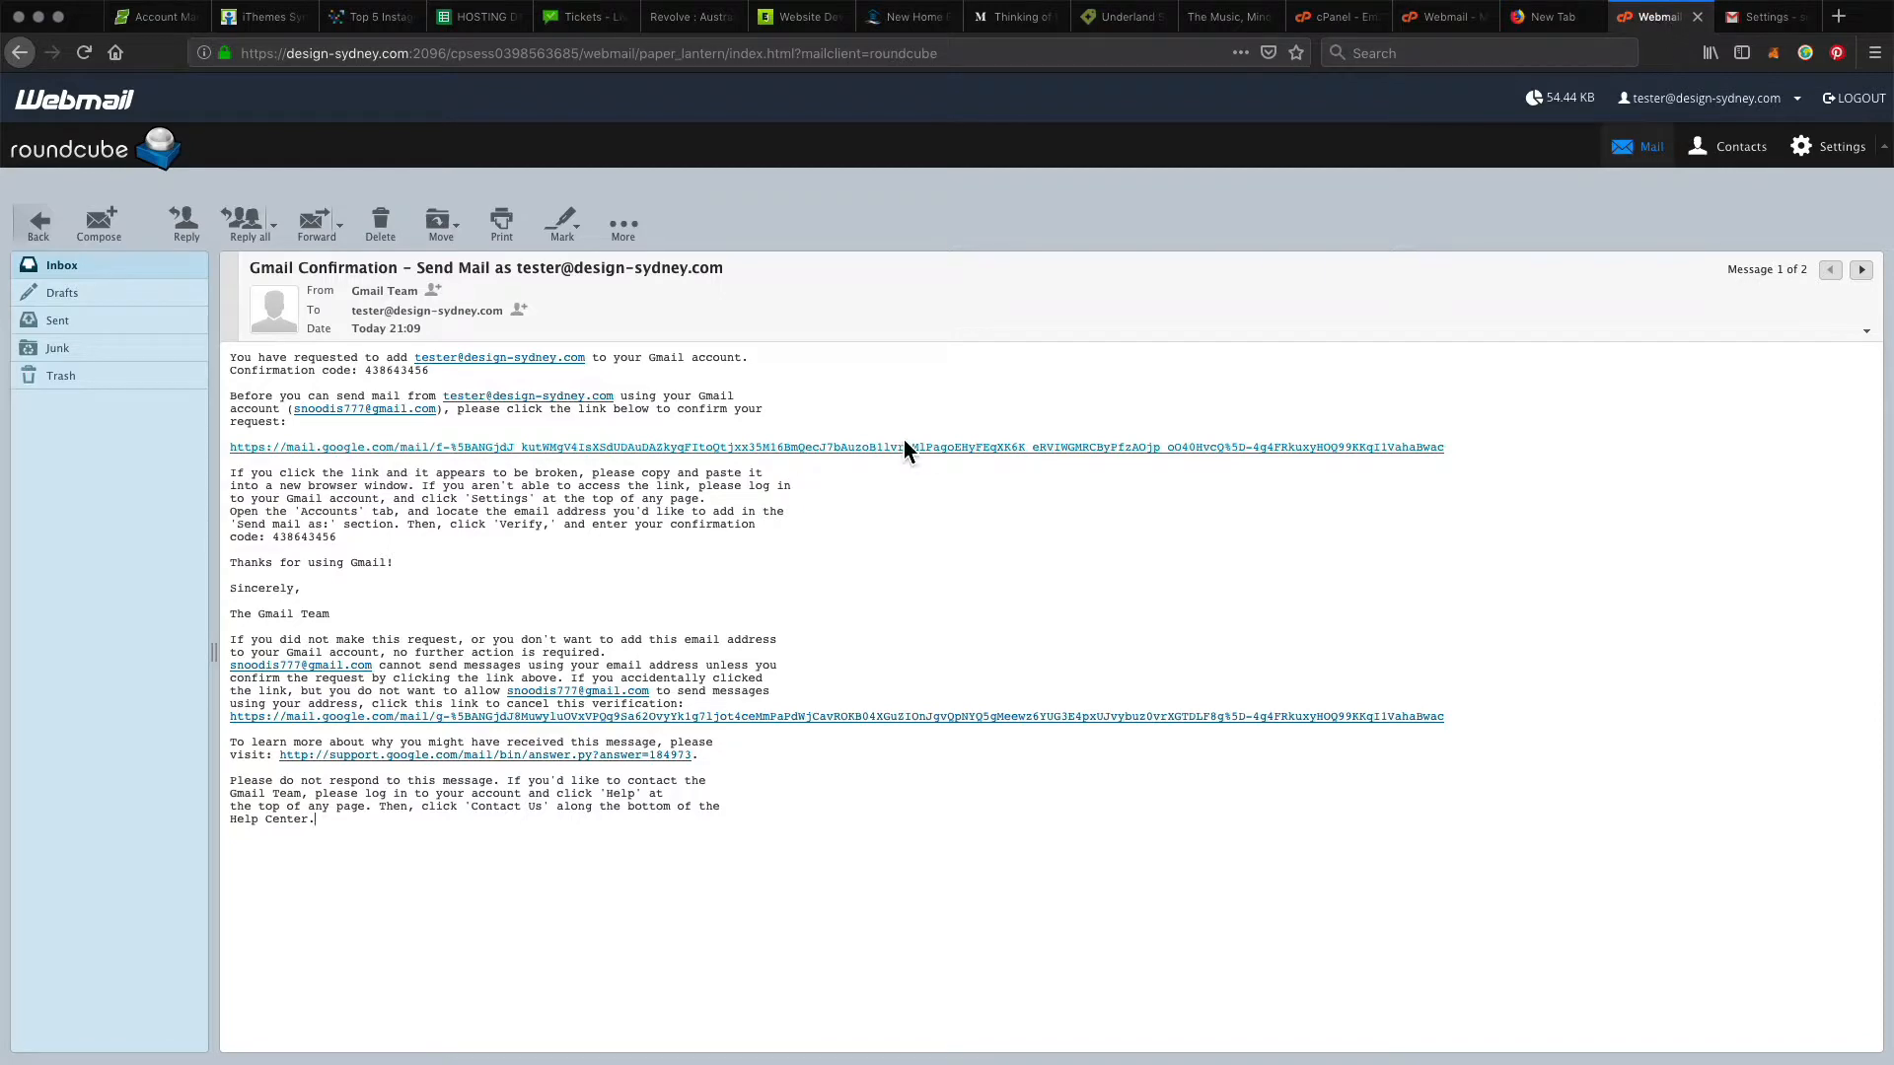
Step: Back in Gmail's Accounts and Import settings, adjust the reply-from option for send-as addresses
left_click(1770, 20)
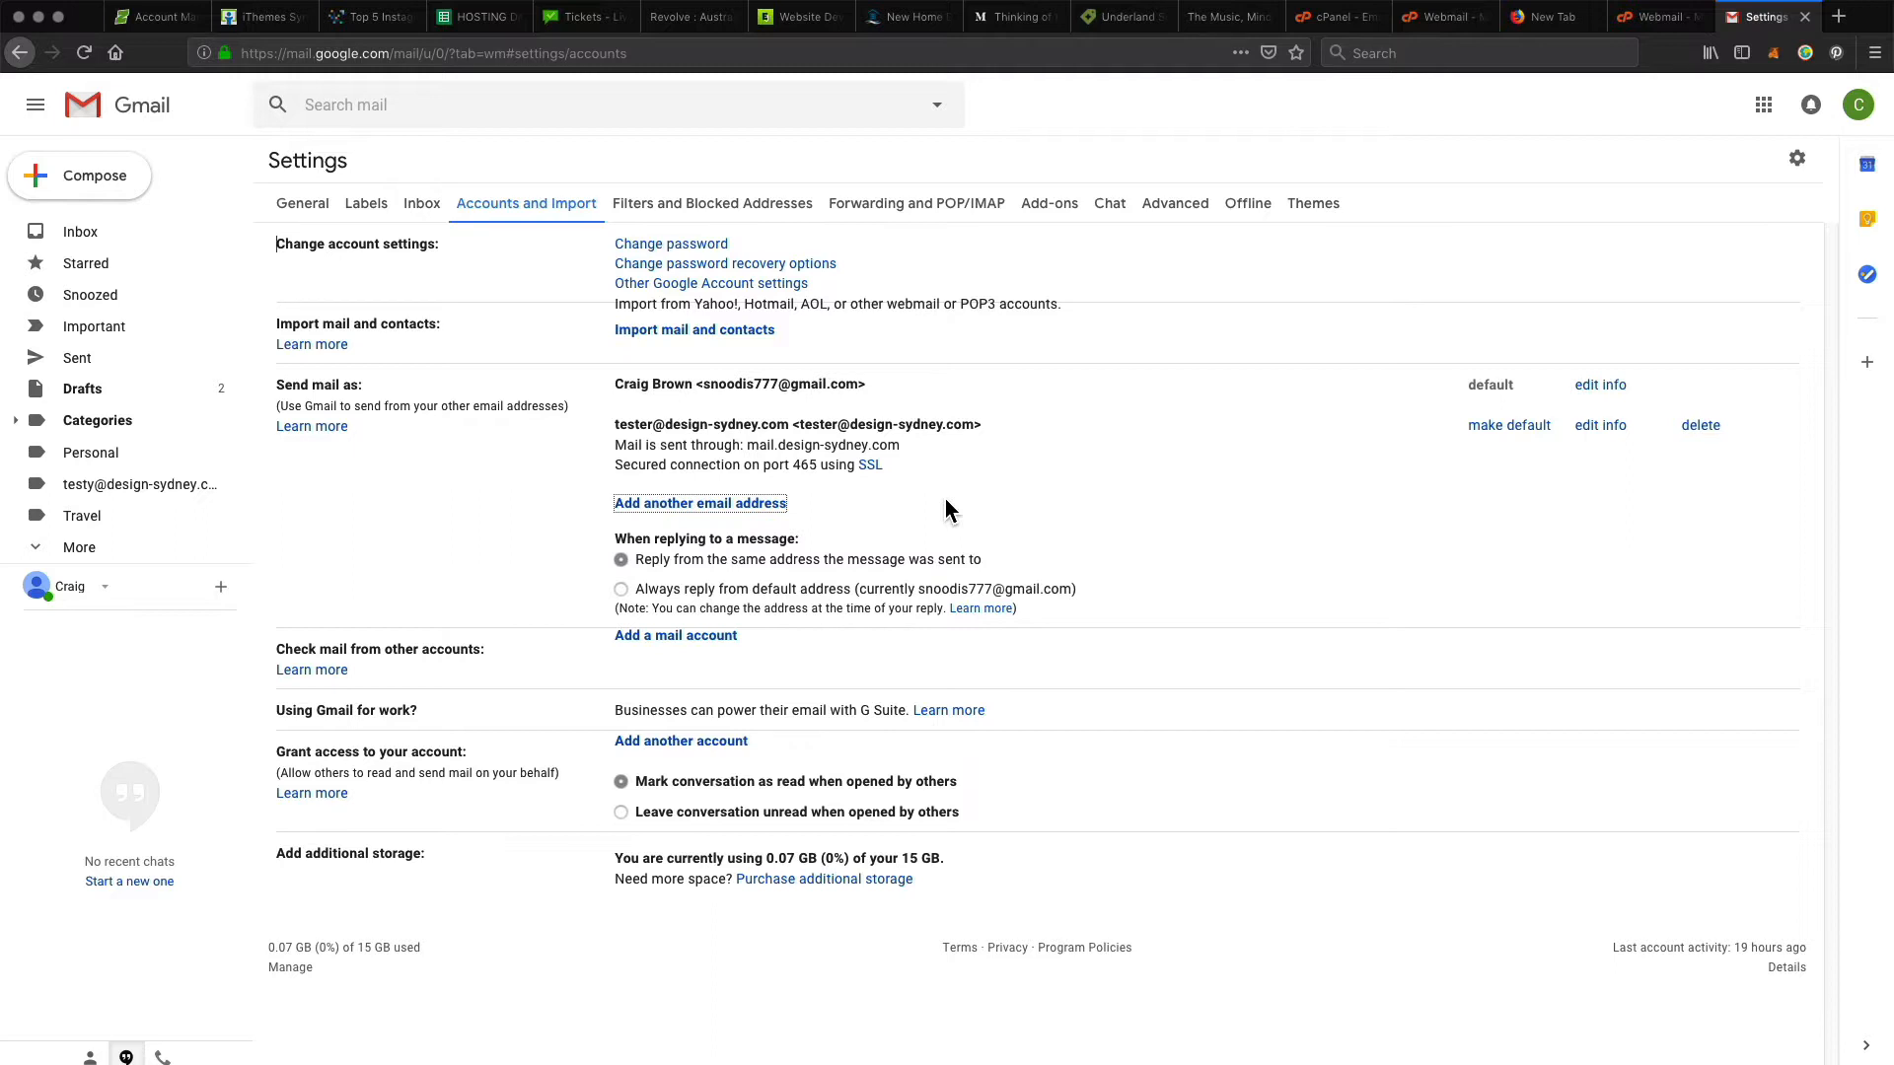
left_click(622, 592)
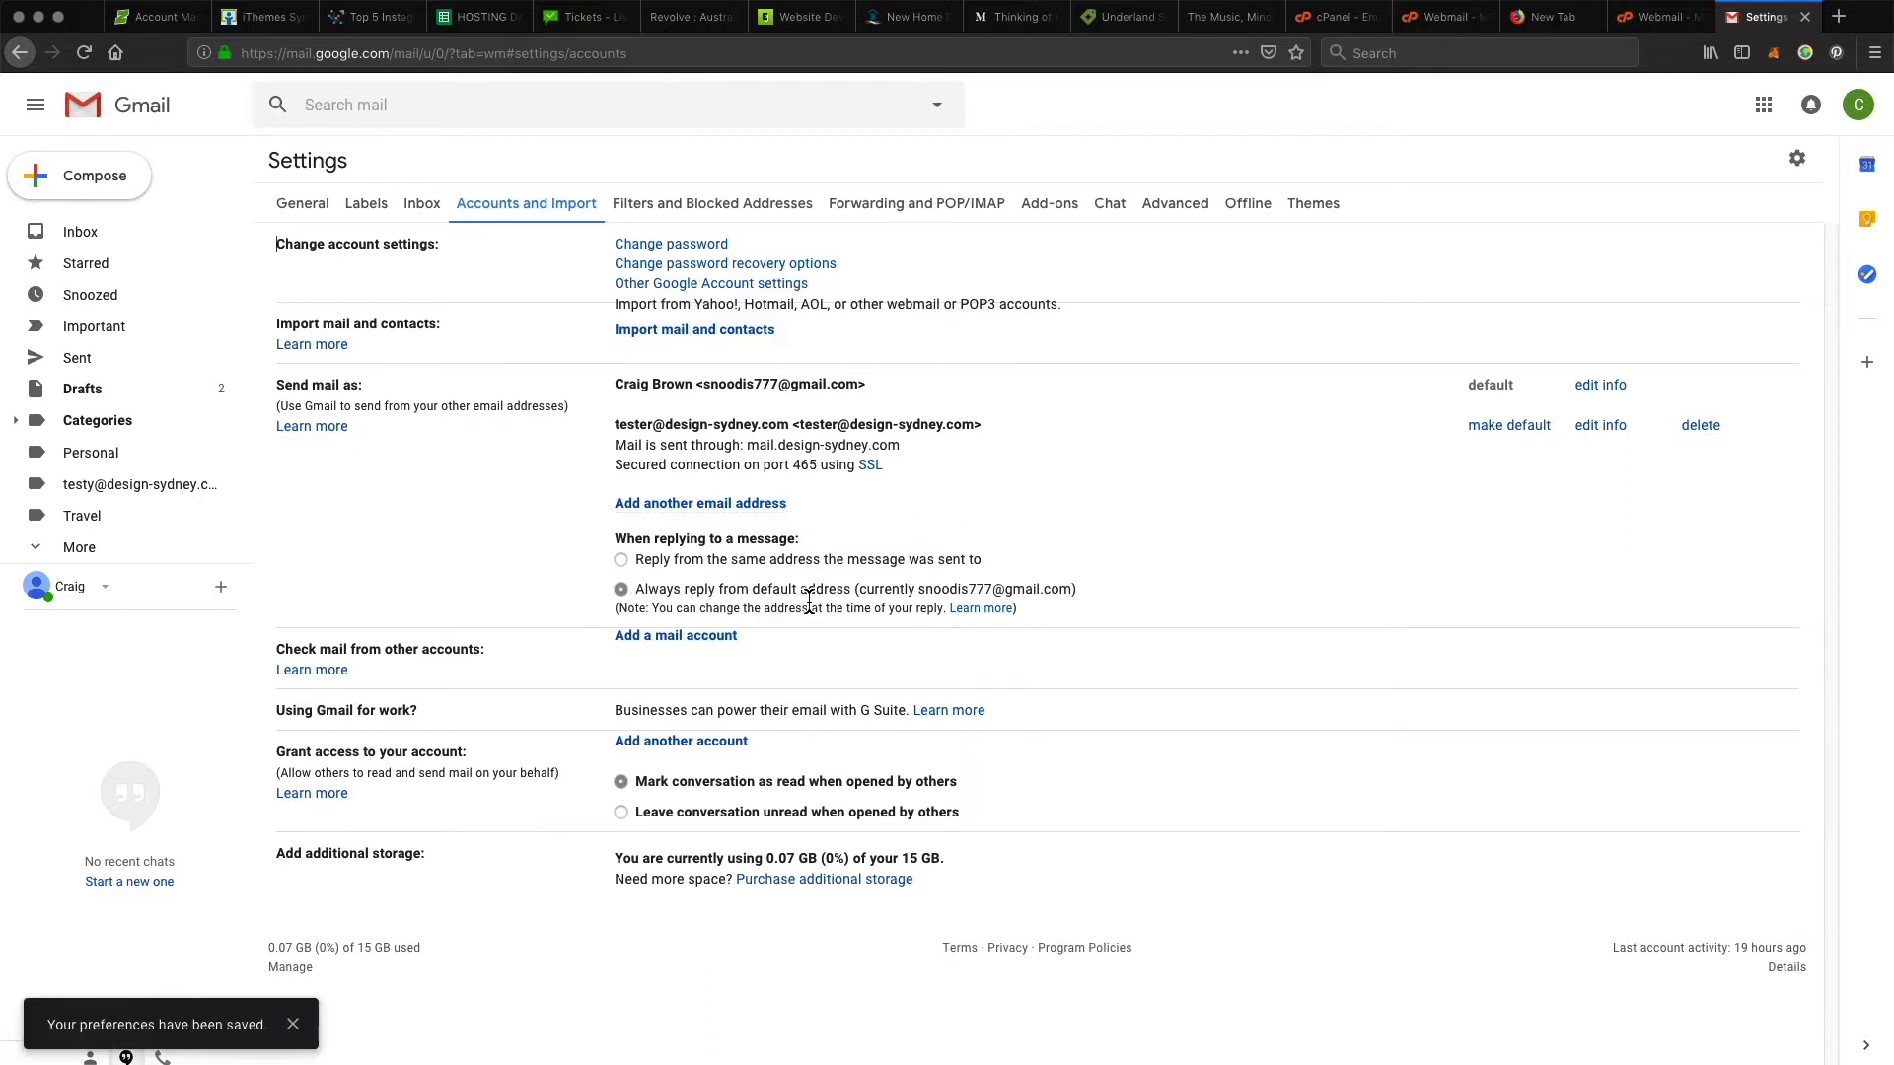
left_click(622, 561)
Step: Open Gmail's Add a mail account window and the Roundcube email configuration message
left_click(690, 638)
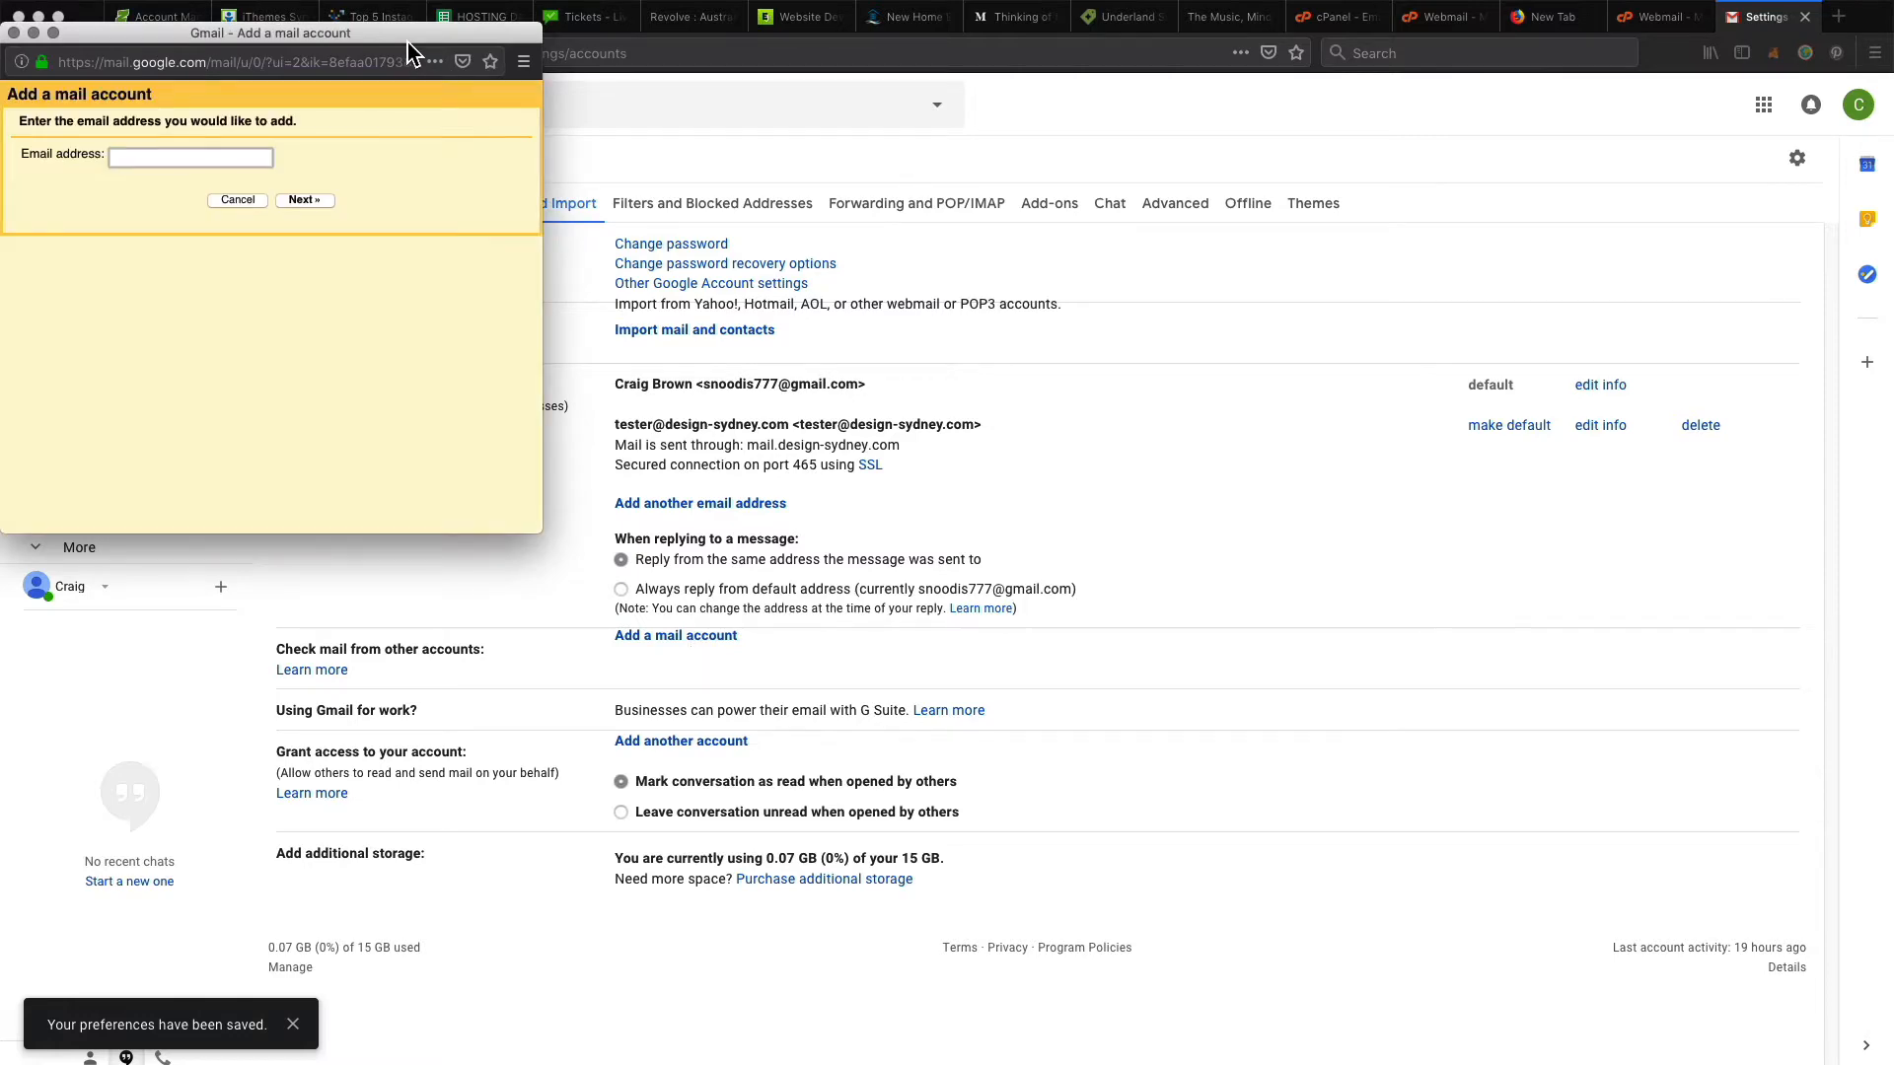
left_click_drag(407, 29, 708, 613)
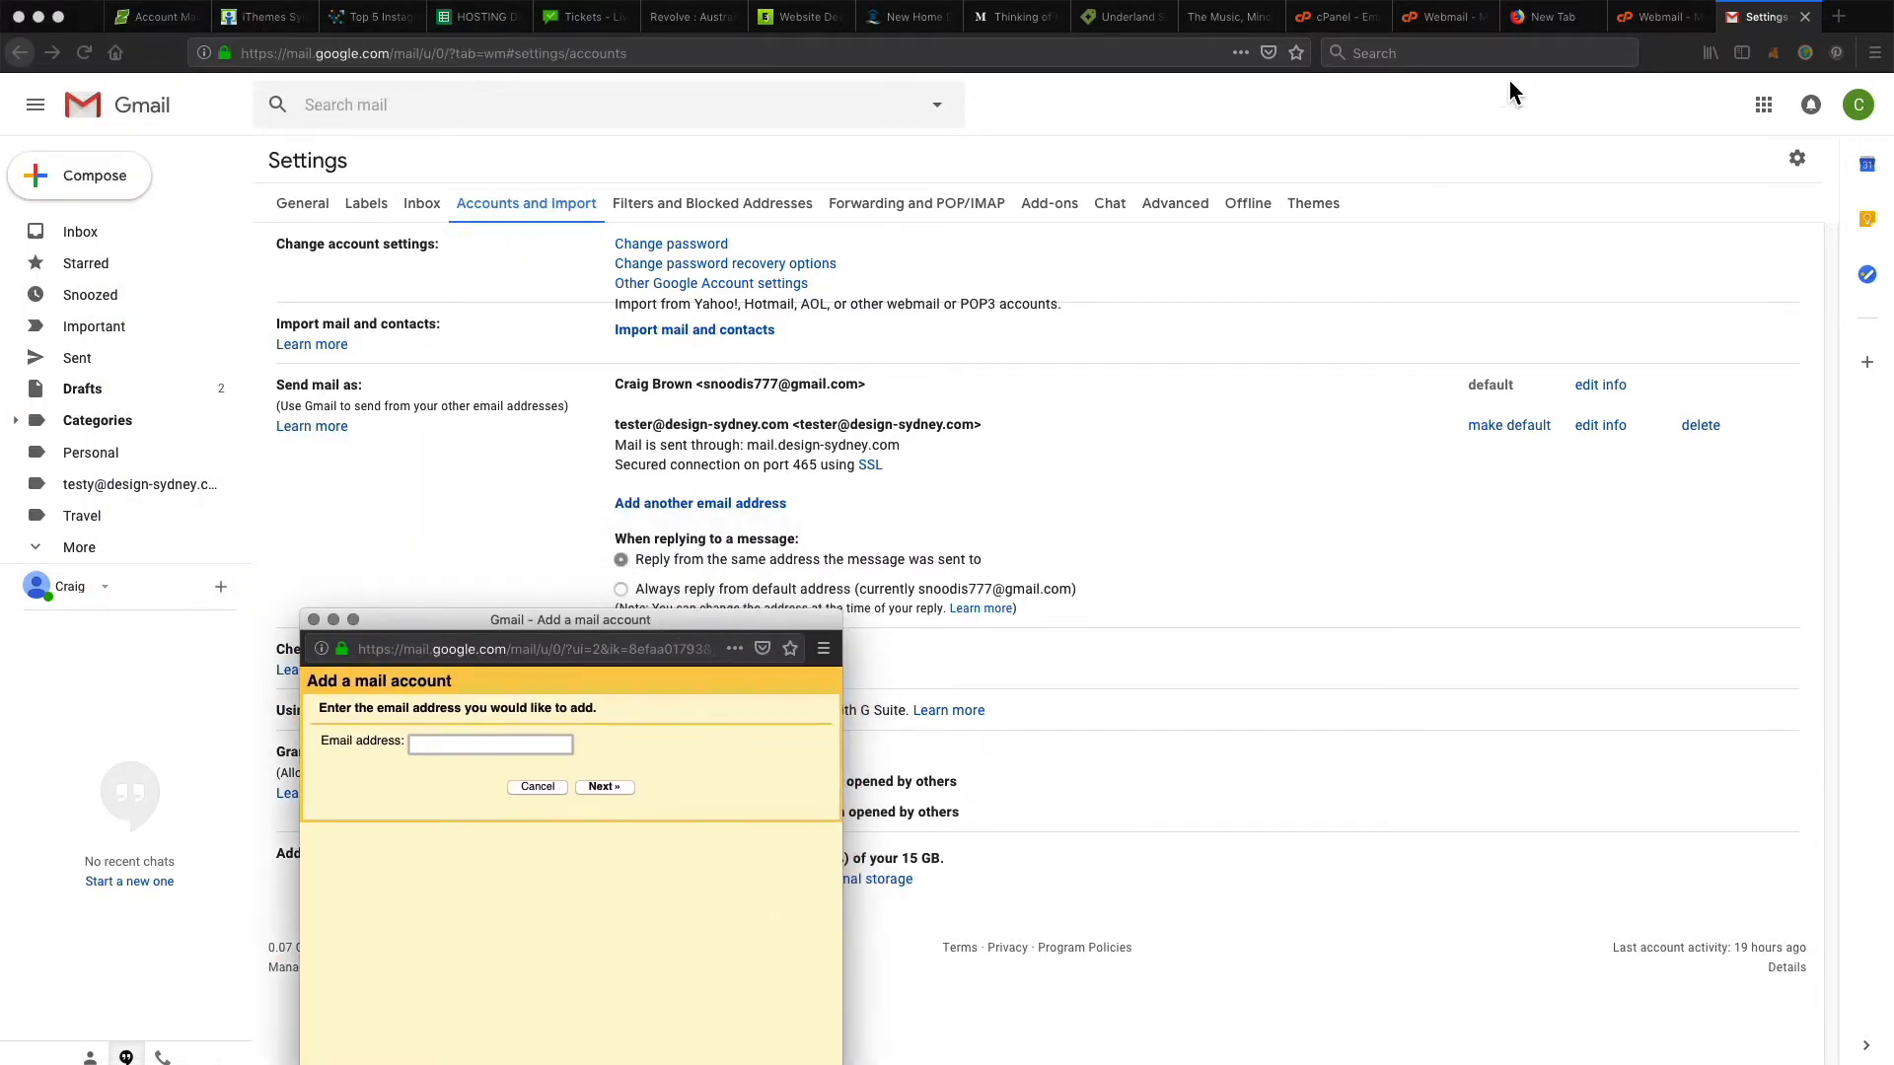
left_click(1667, 17)
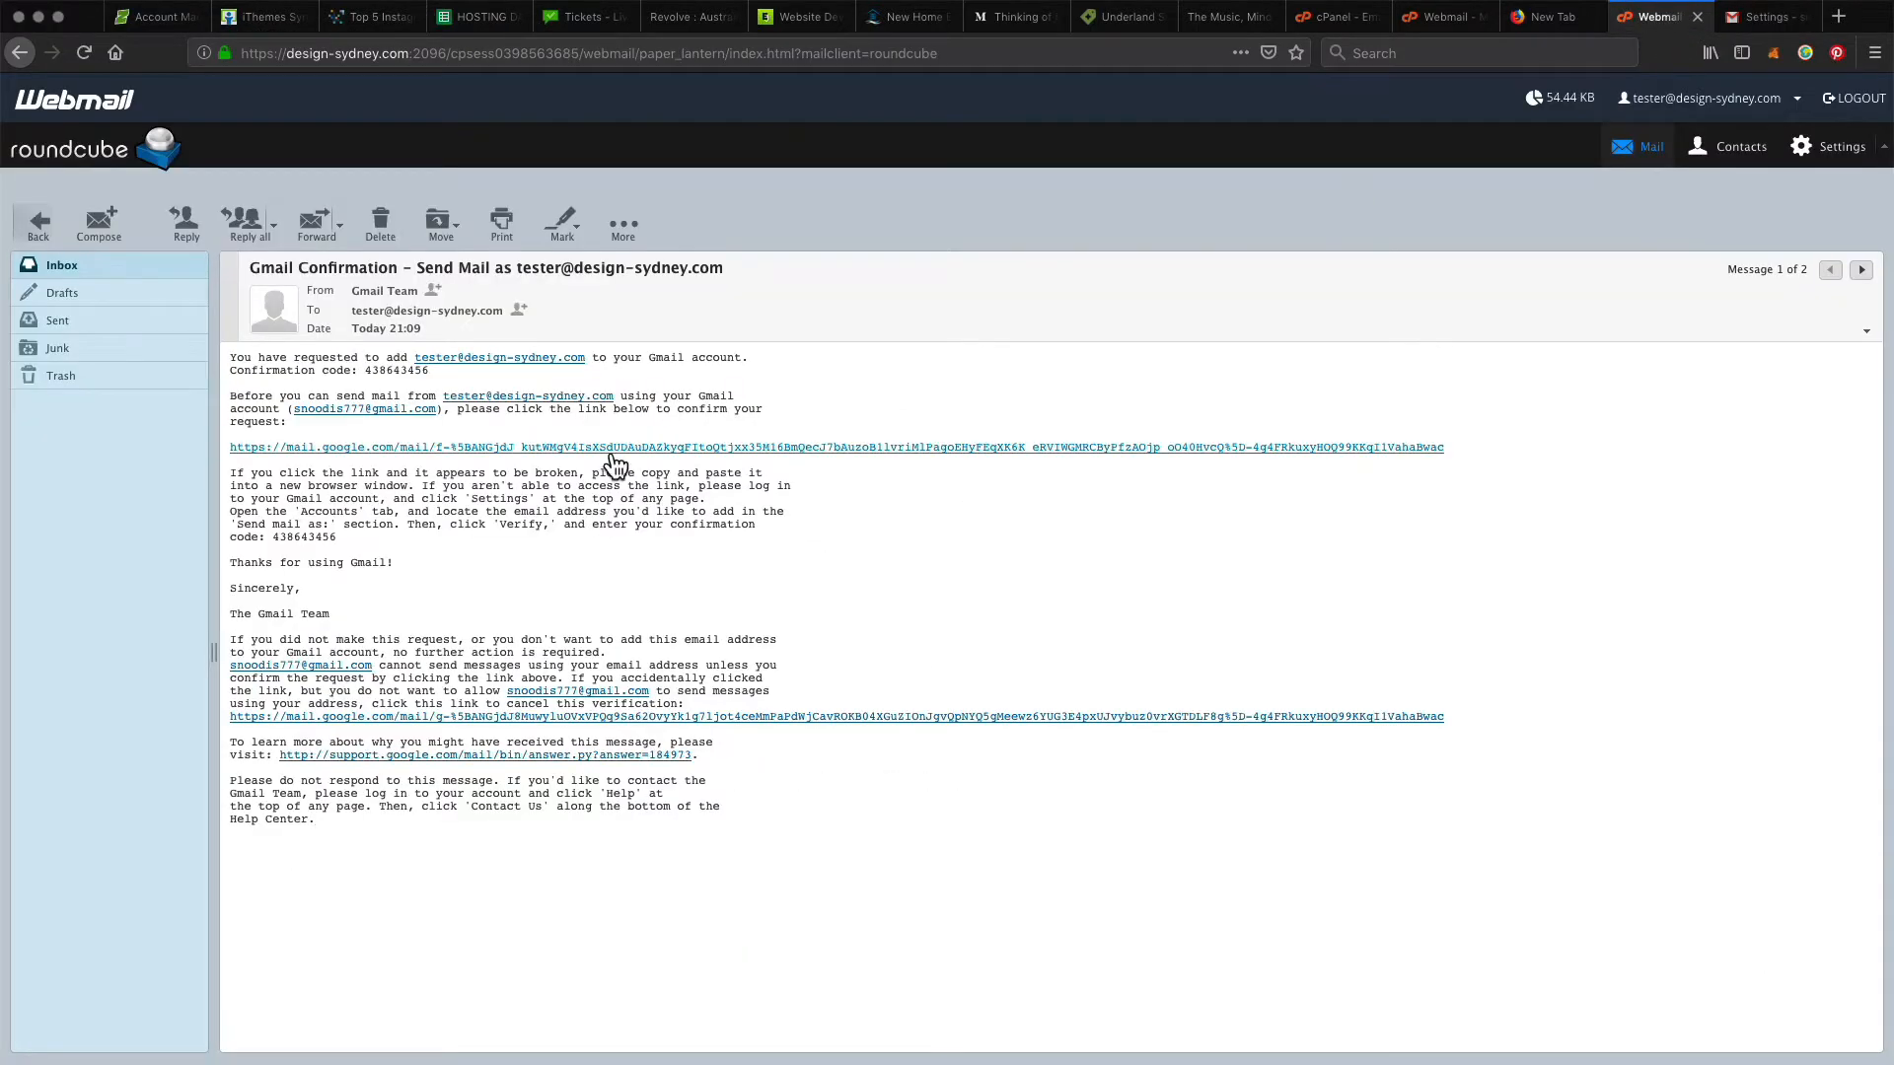
left_click(106, 272)
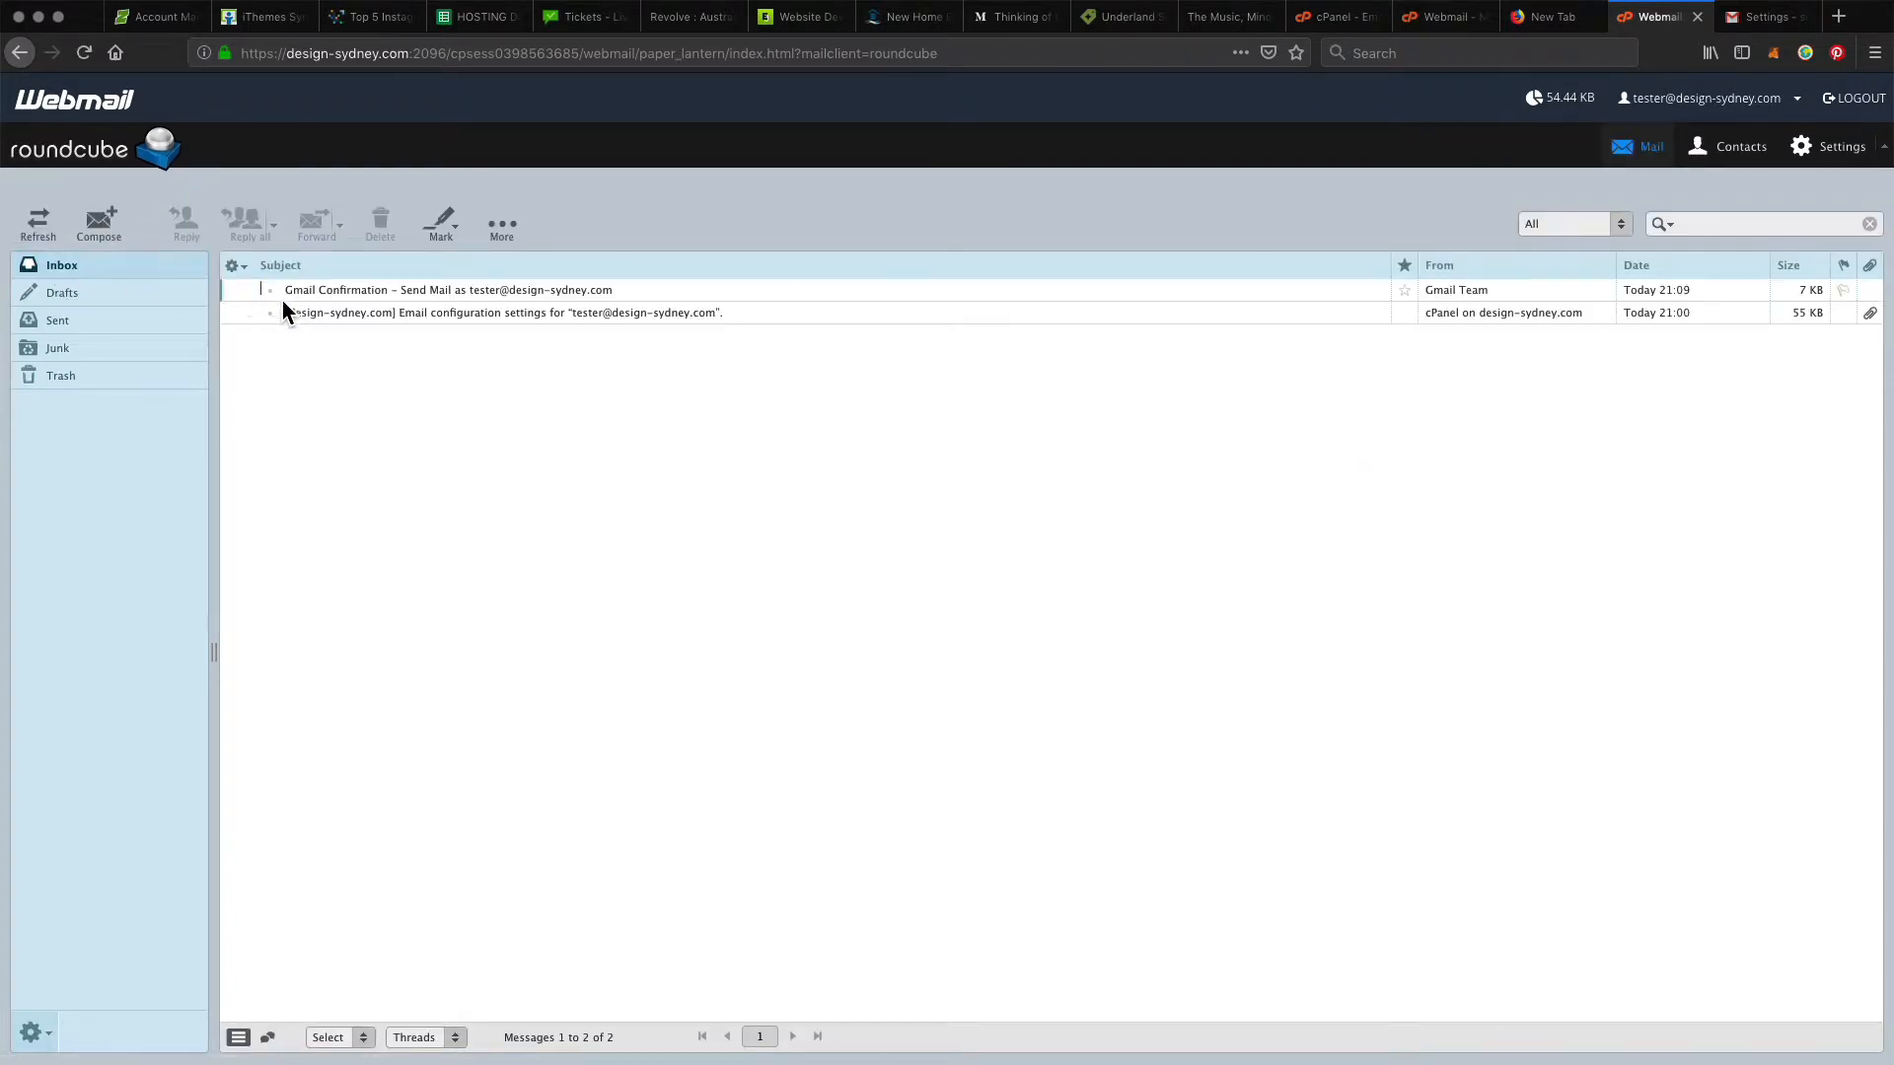
double_click(373, 312)
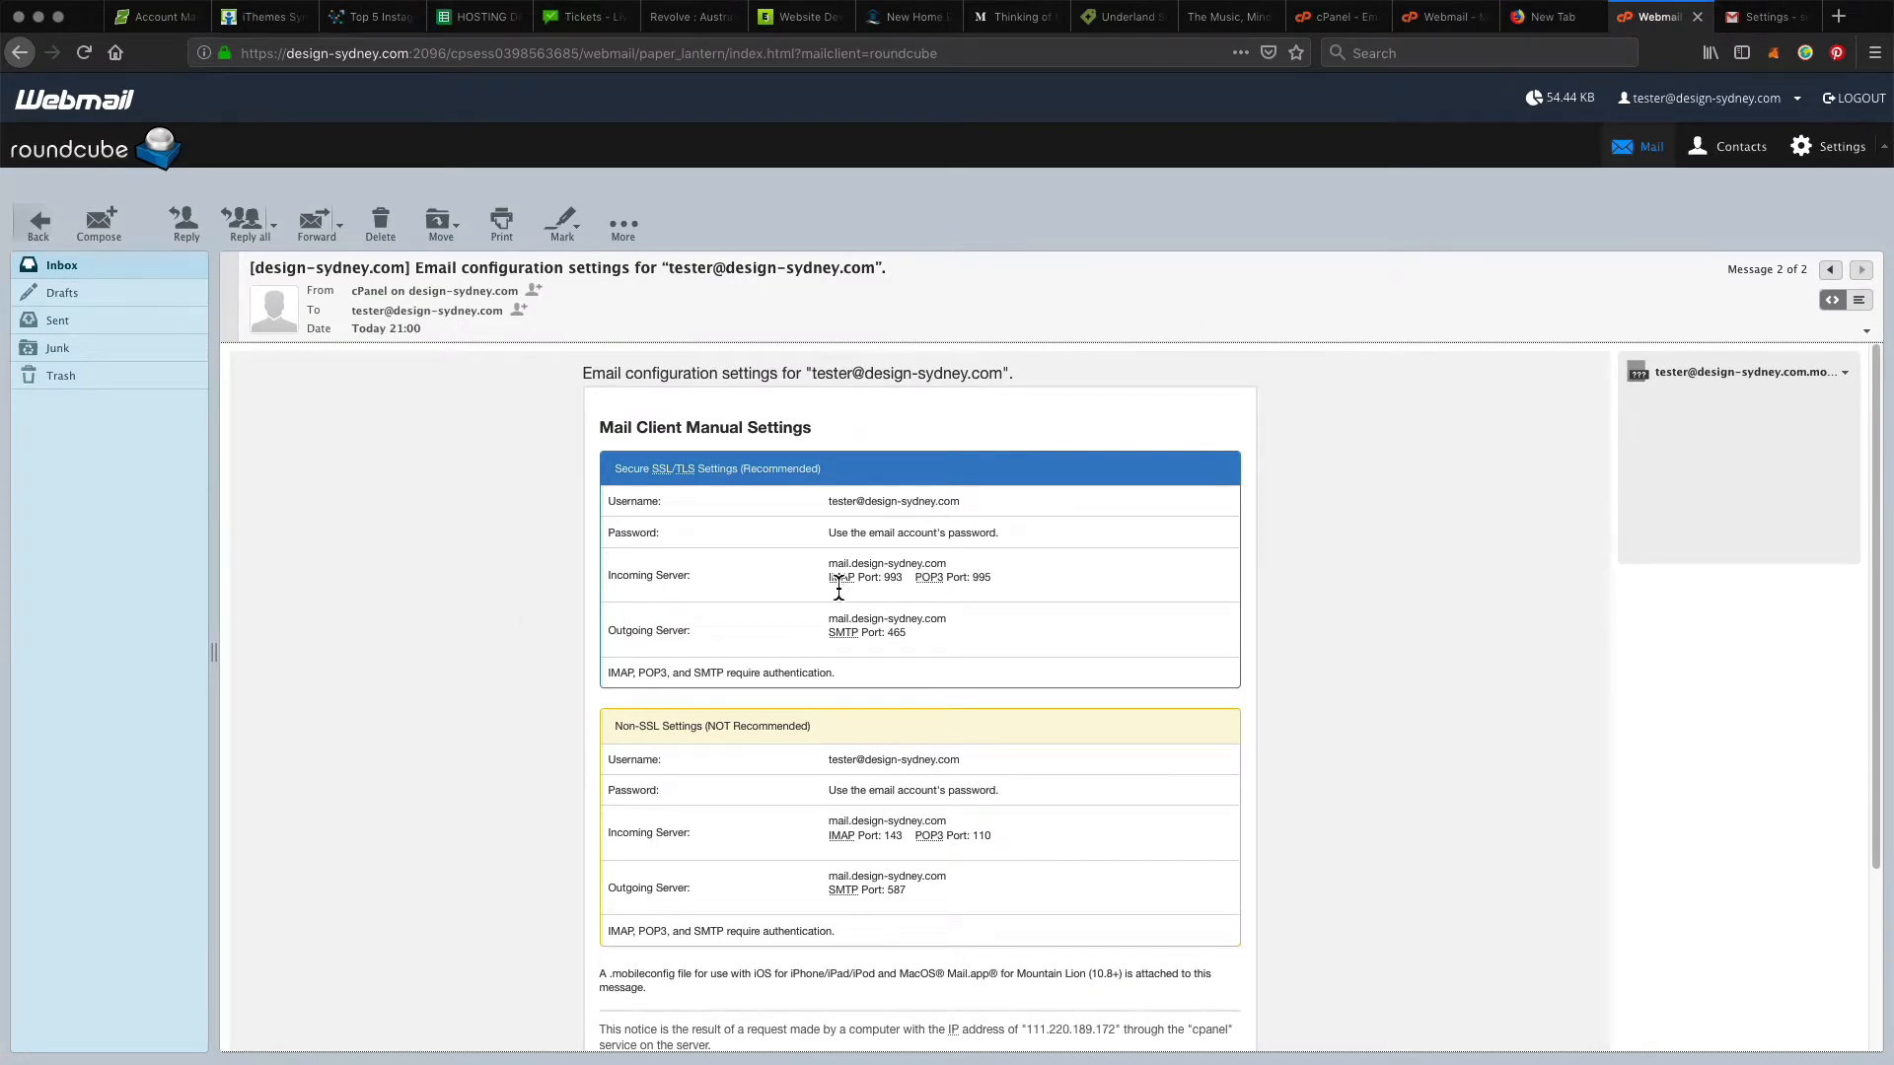
left_click_drag(829, 619, 944, 620)
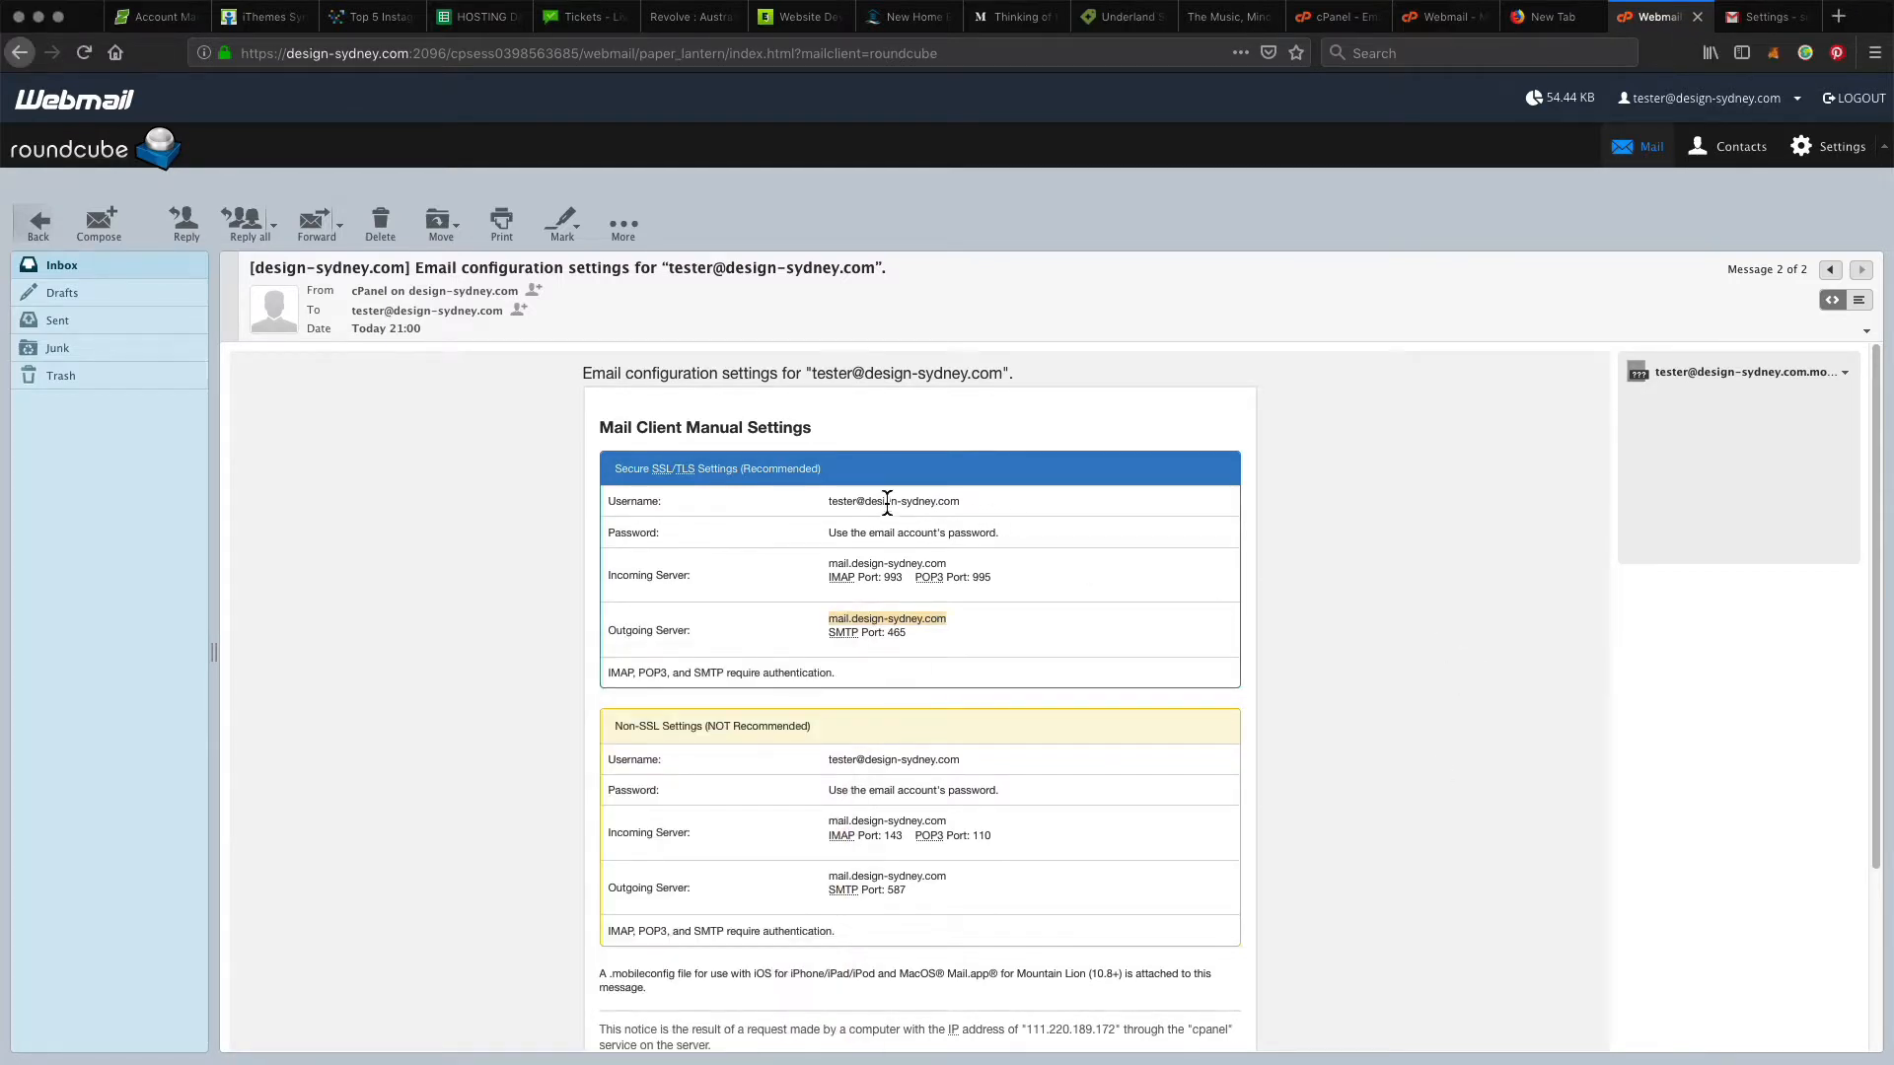
left_click_drag(830, 502, 950, 505)
key("super+c")
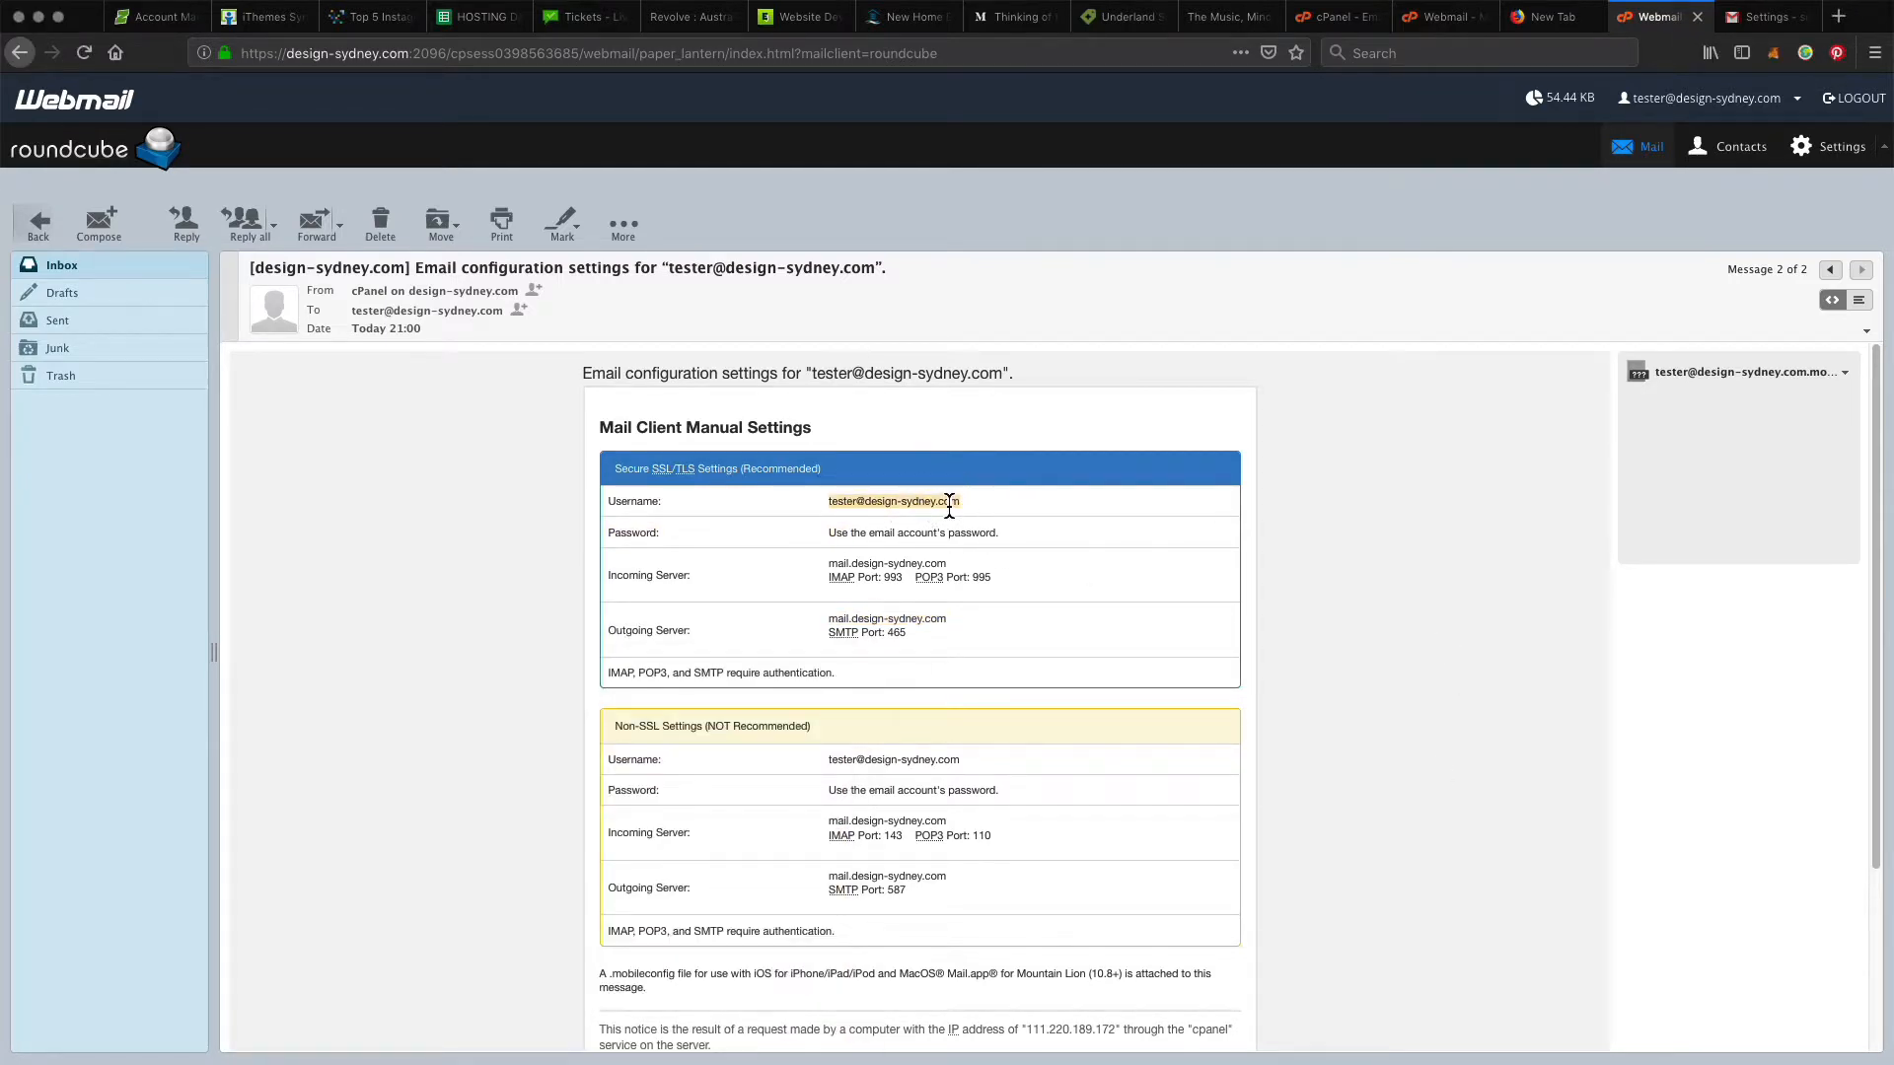
left_click(387, 1057)
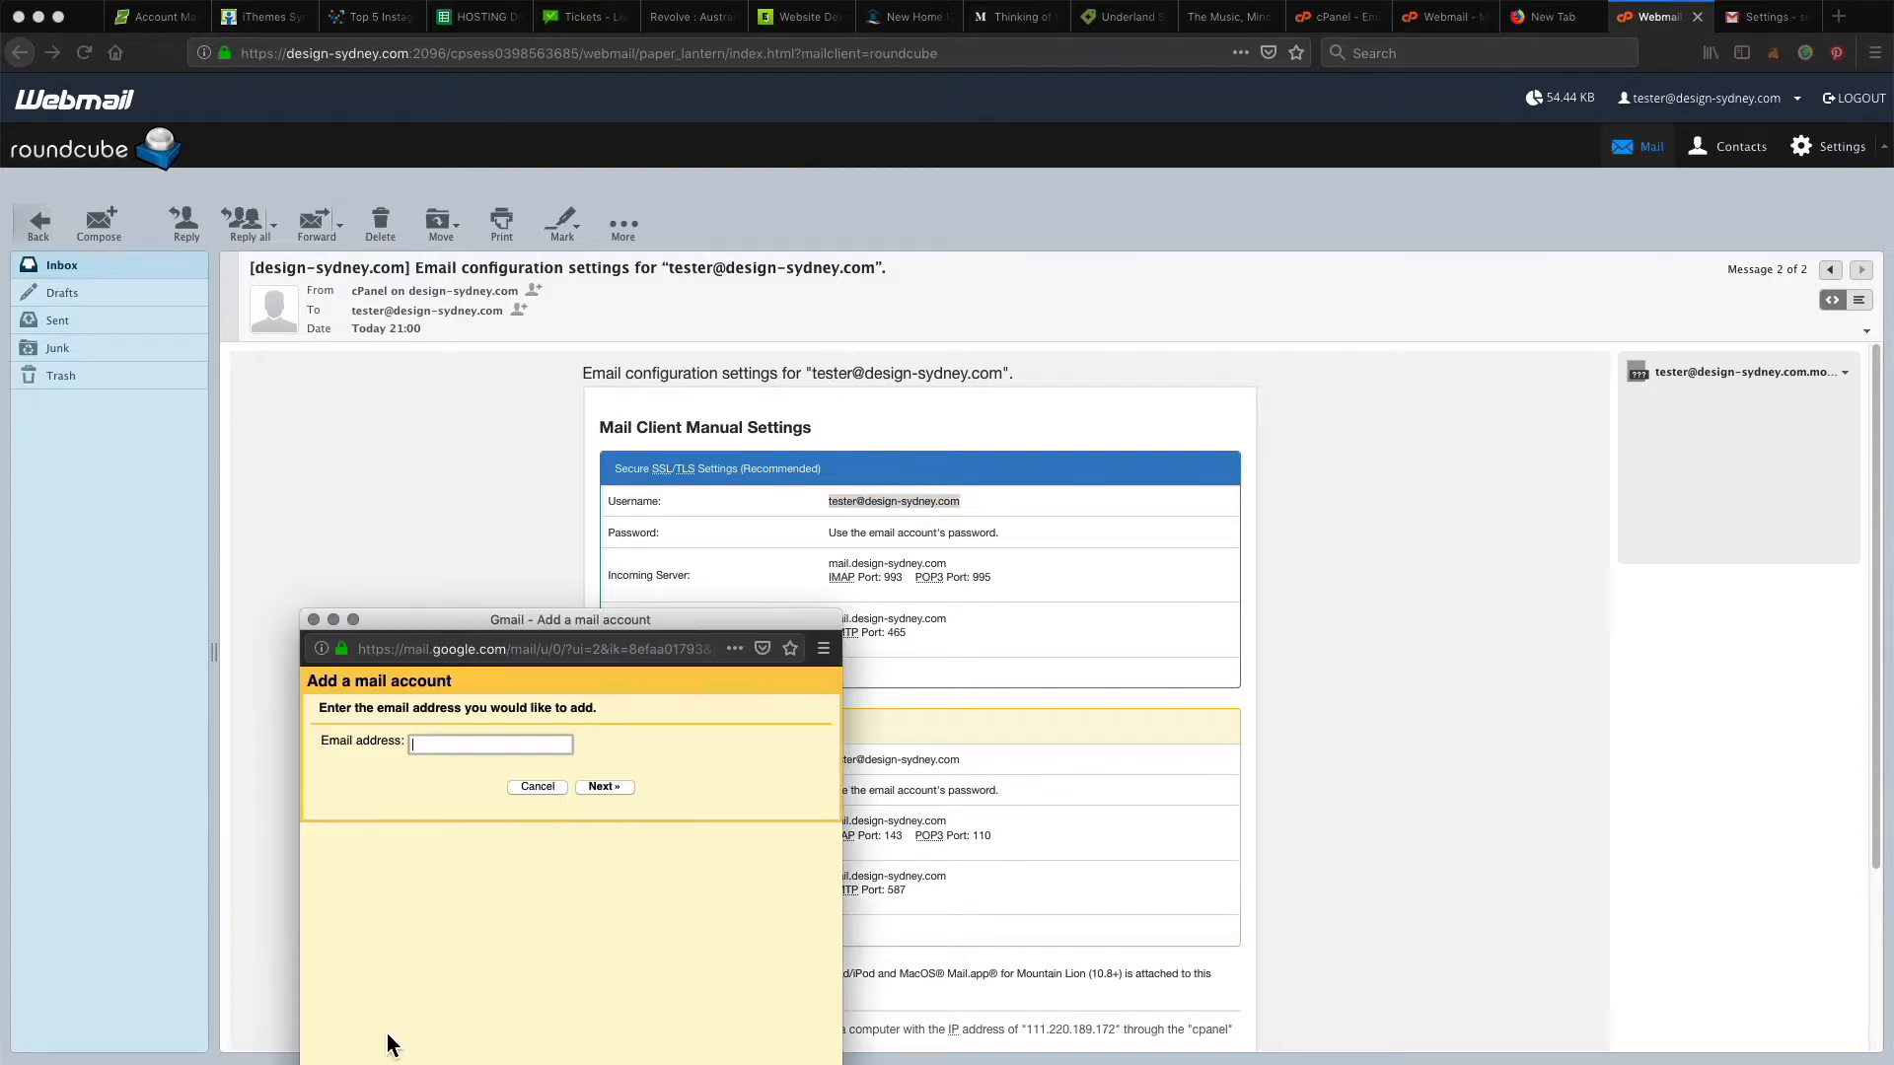
key("super+v")
left_click(611, 788)
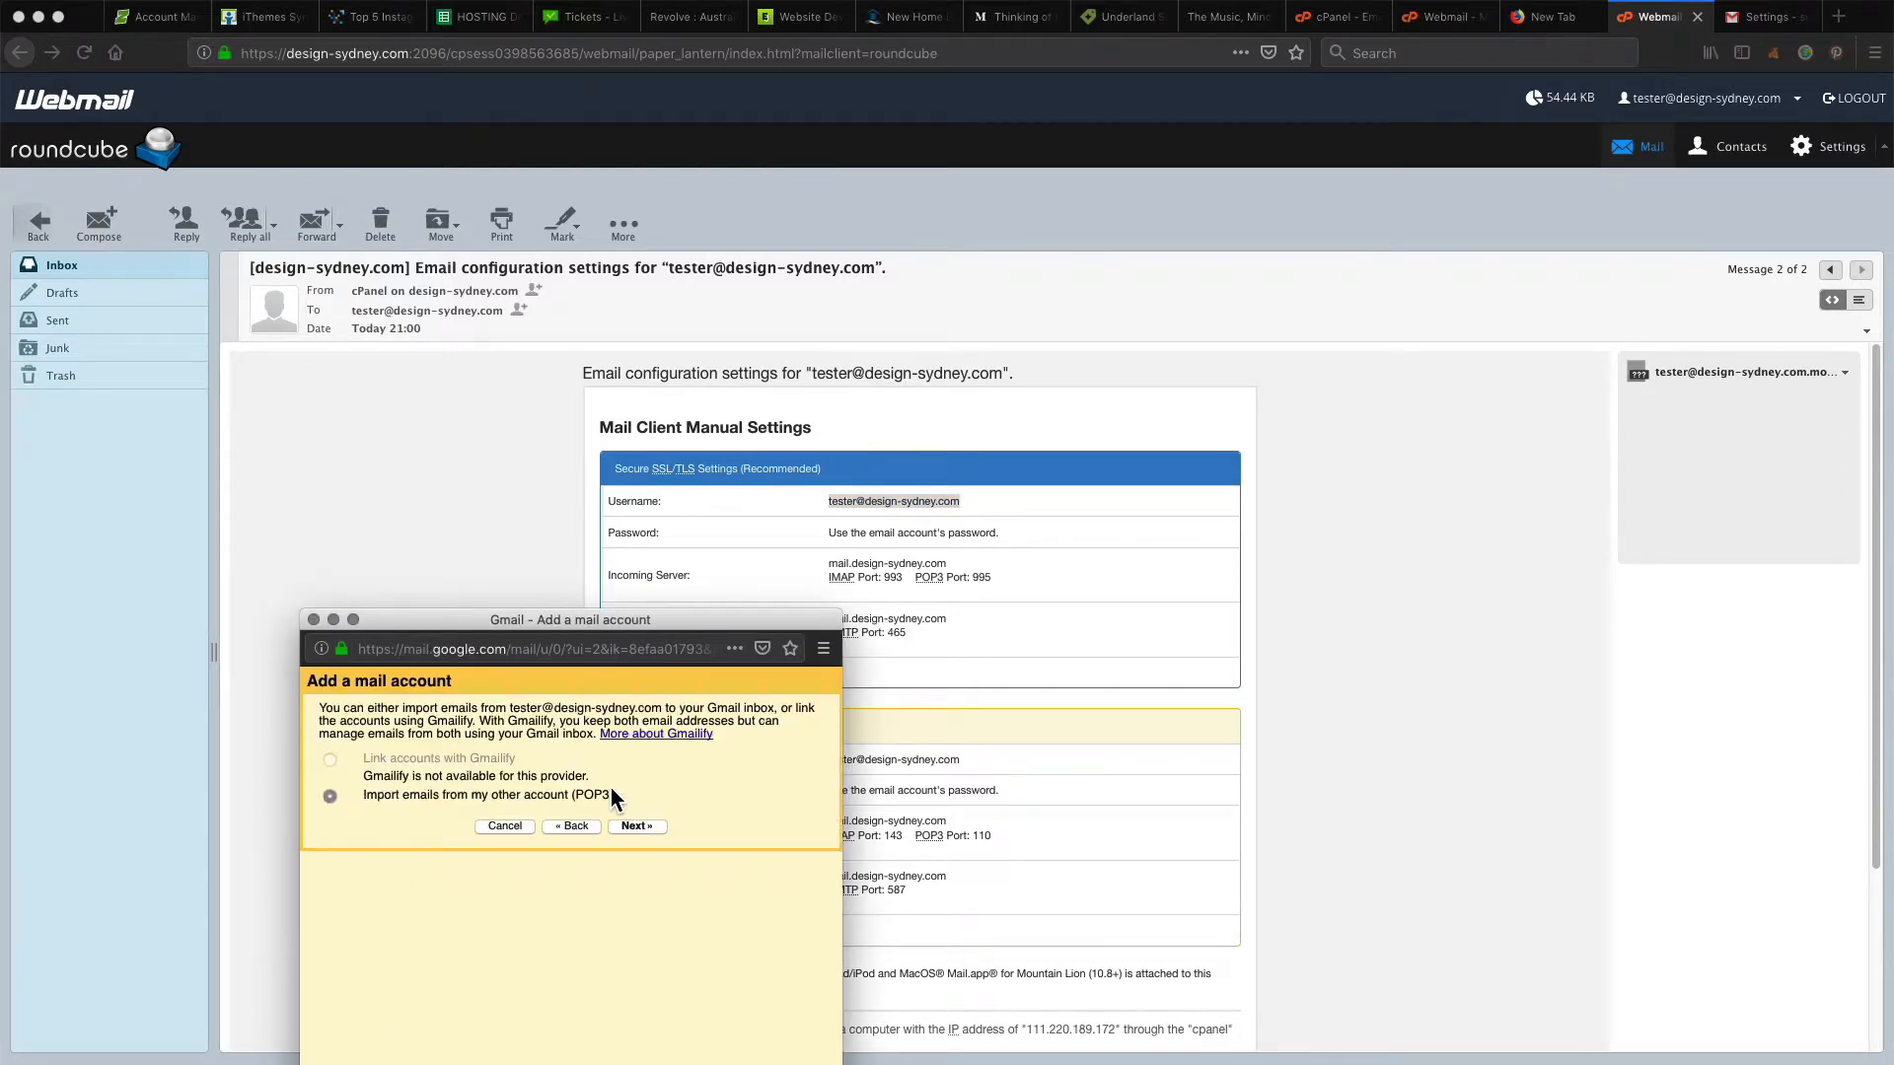
Step: Choose POP3 import, set the username to the full address, and paste the mailbox password
left_click(655, 834)
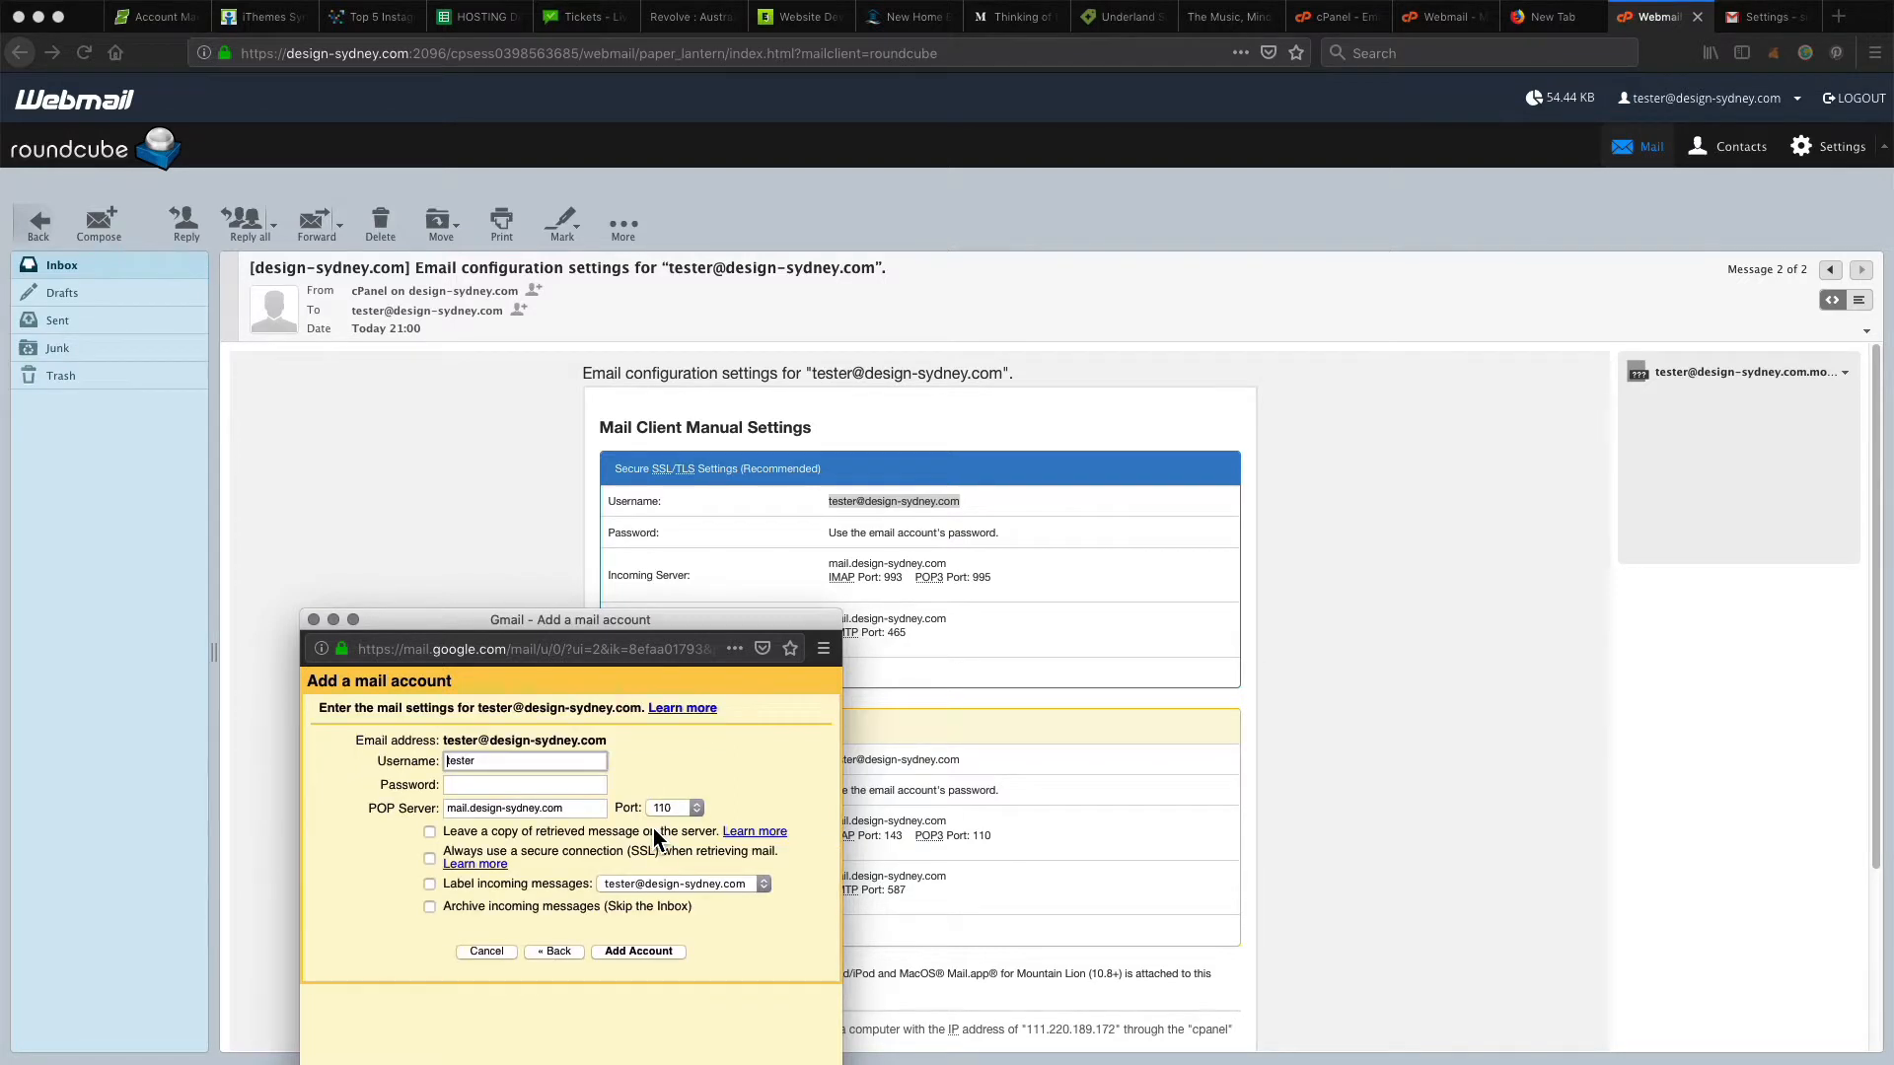
left_click(551, 766)
key("ctrl+a")
key("ctrl+v")
key("super+Tab")
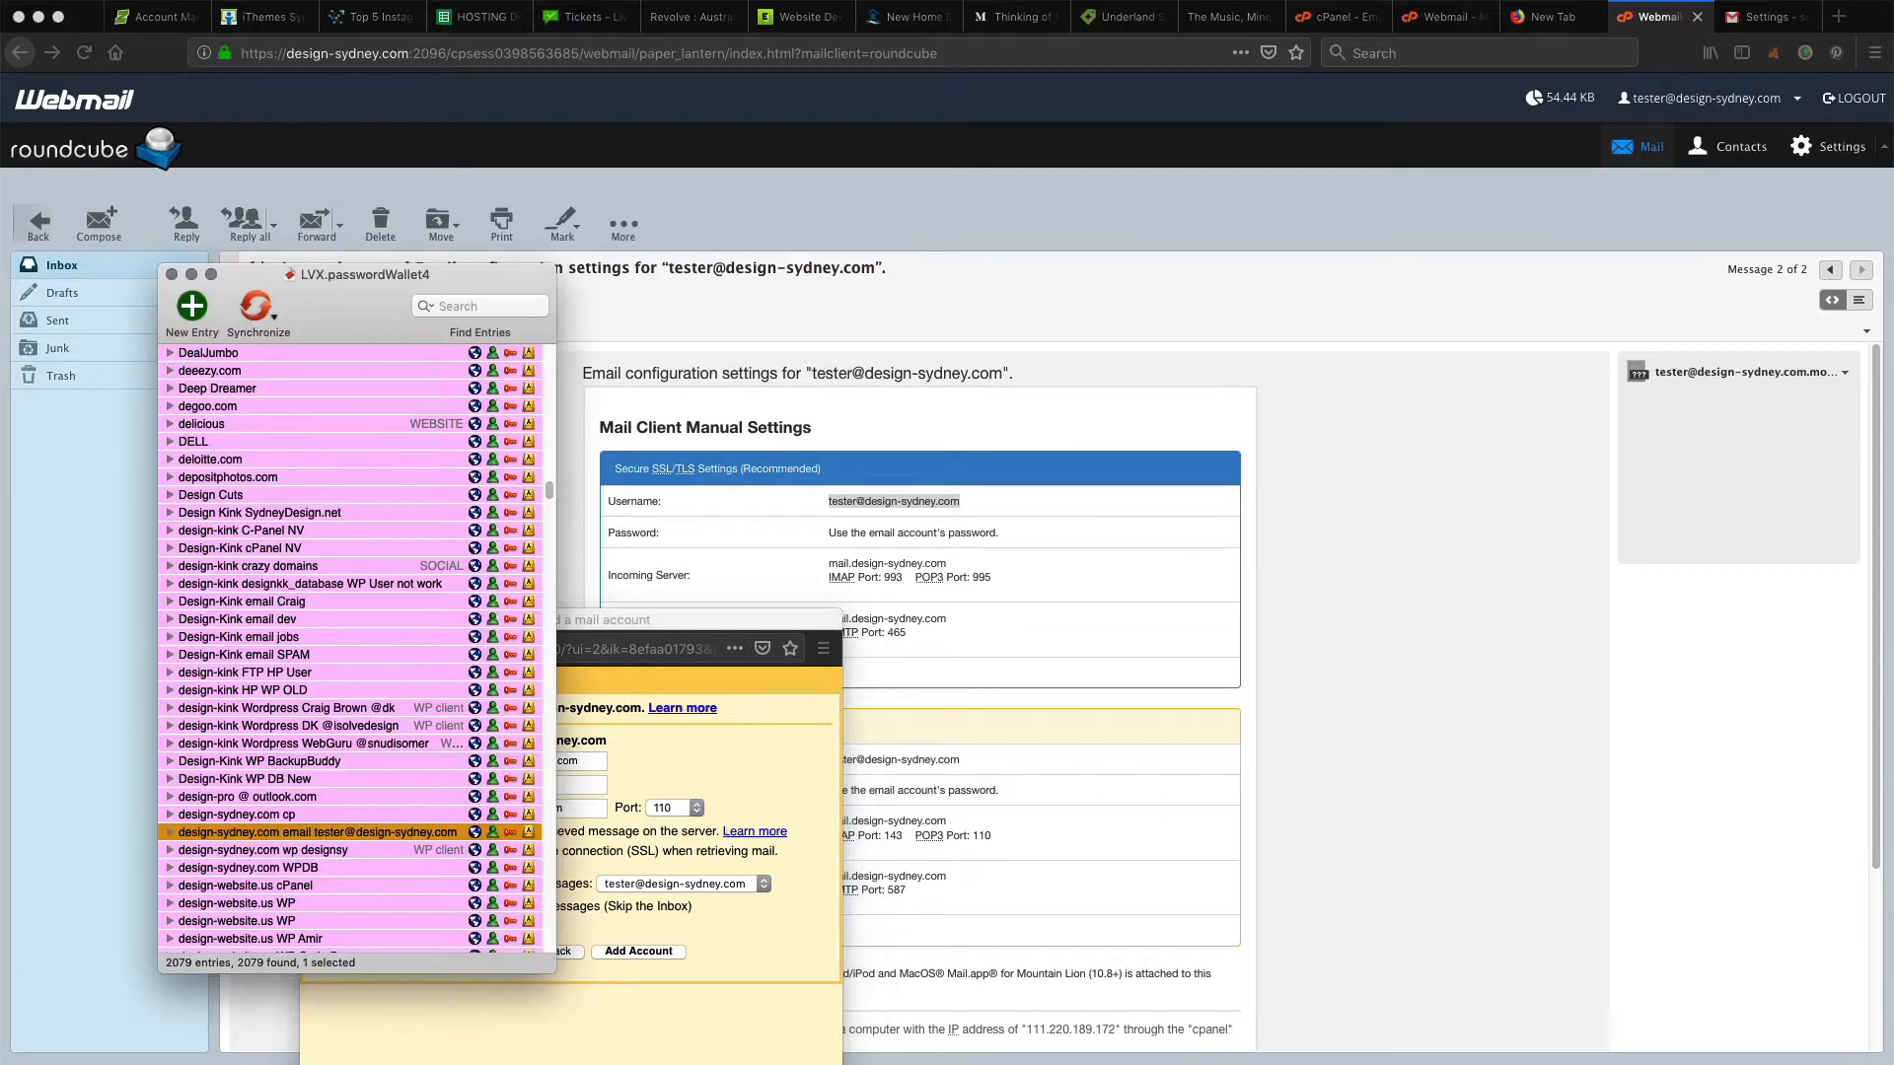
left_click(510, 834)
left_click(714, 751)
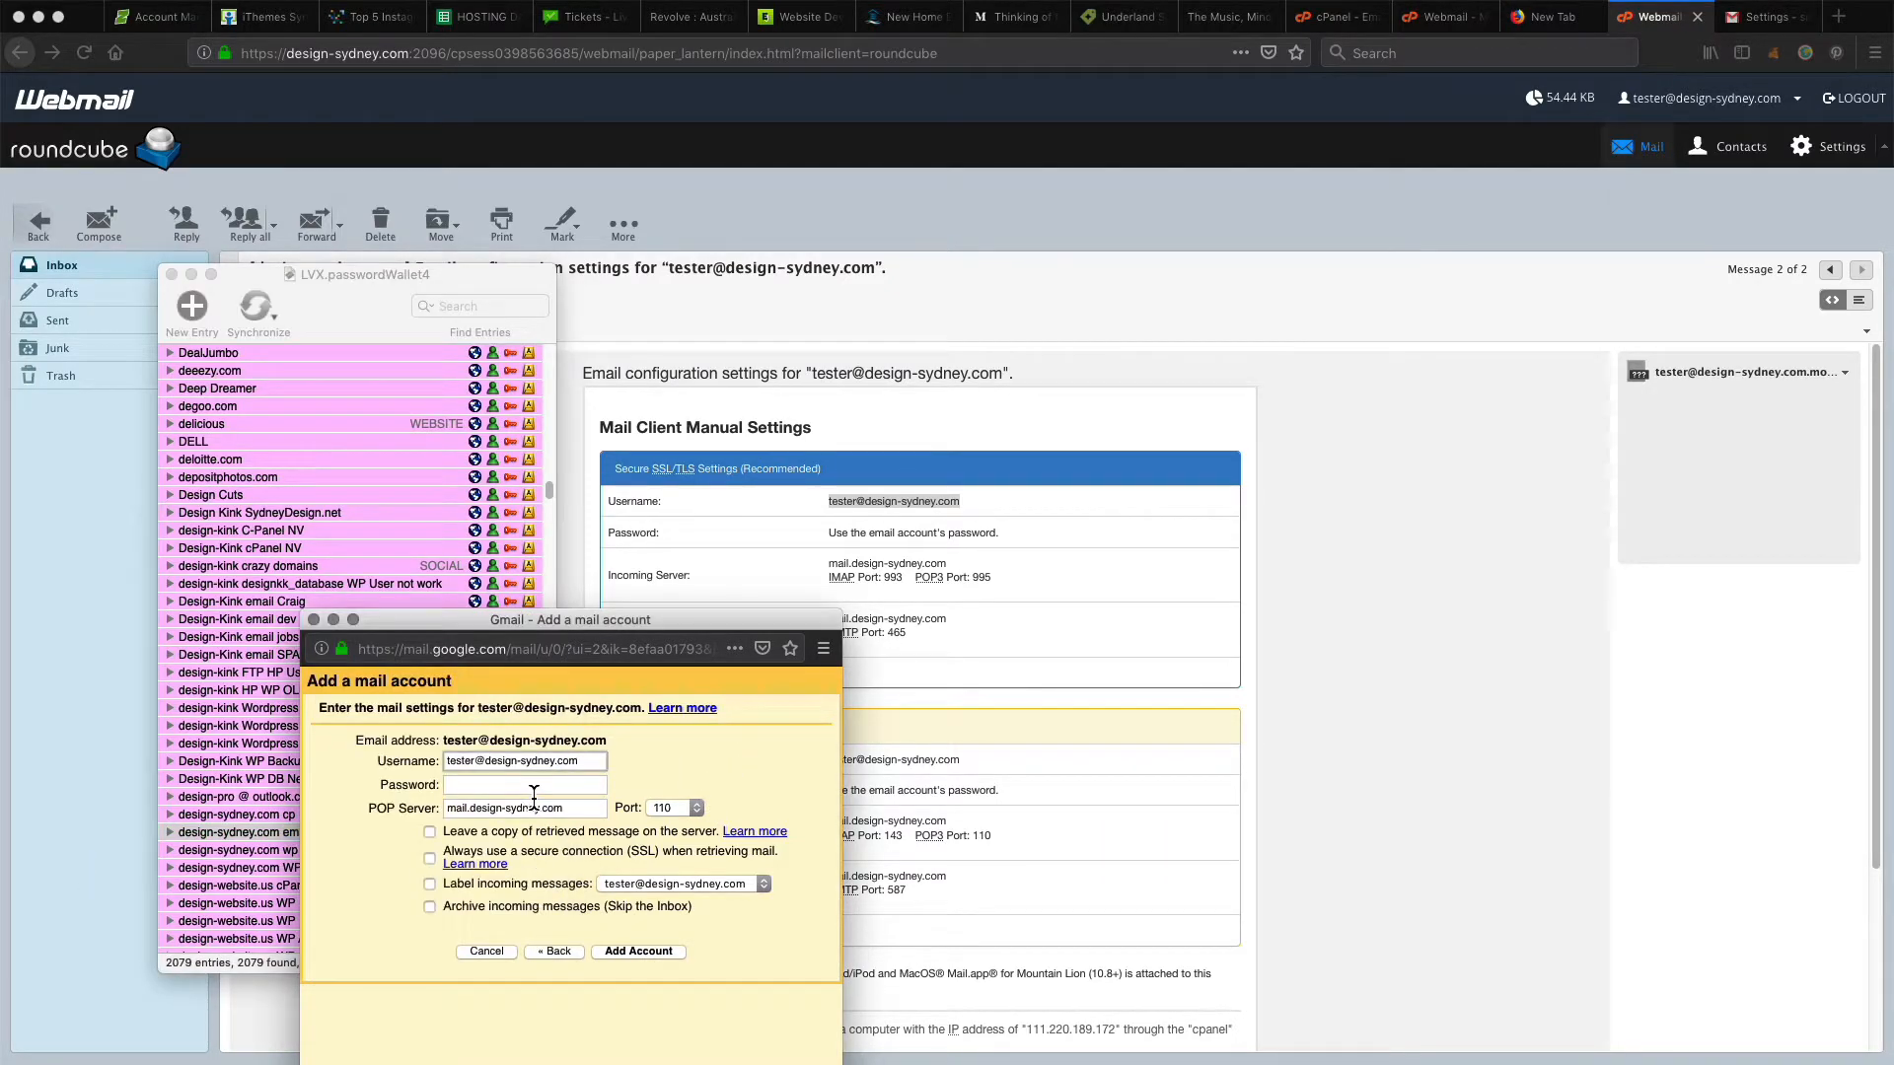
left_click(534, 792)
key("super+v")
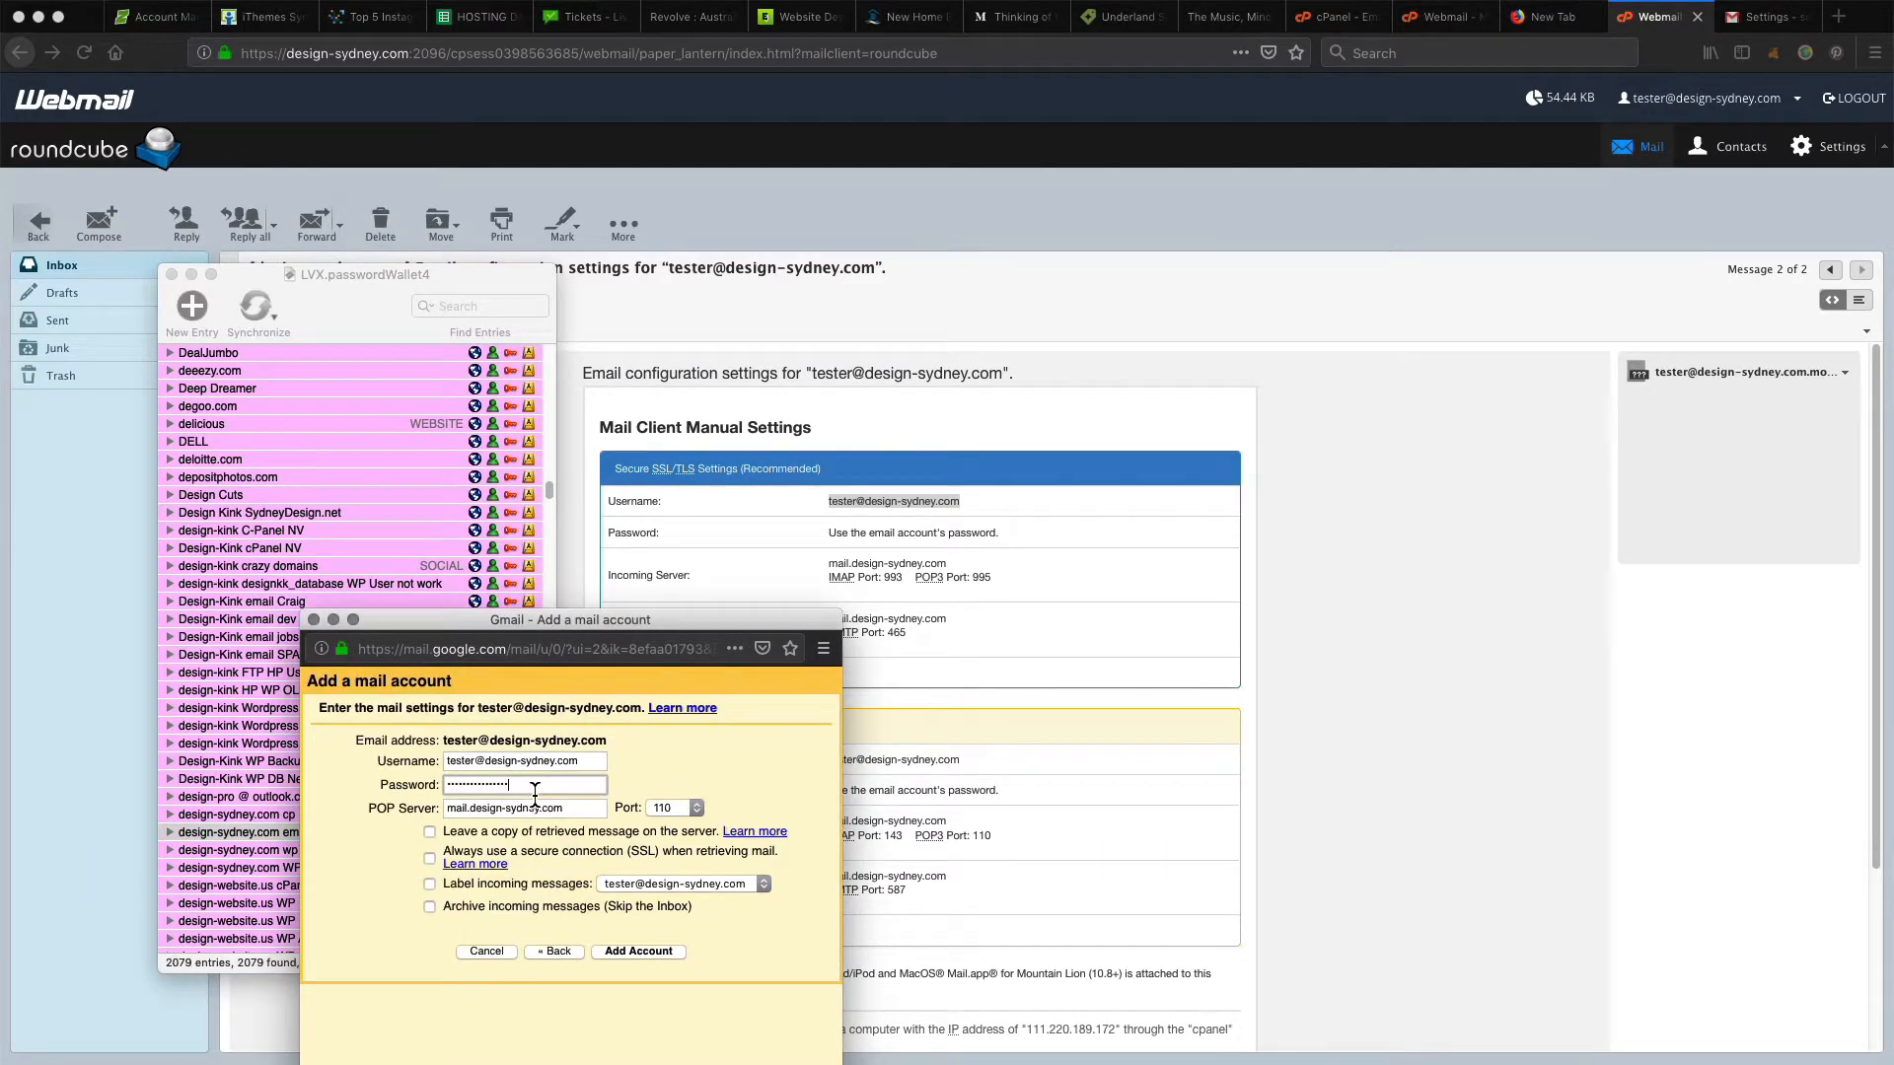
Step: Set the POP port to 993 and tick Leave a copy, Always use SSL, and Label incoming messages
left_click(1084, 703)
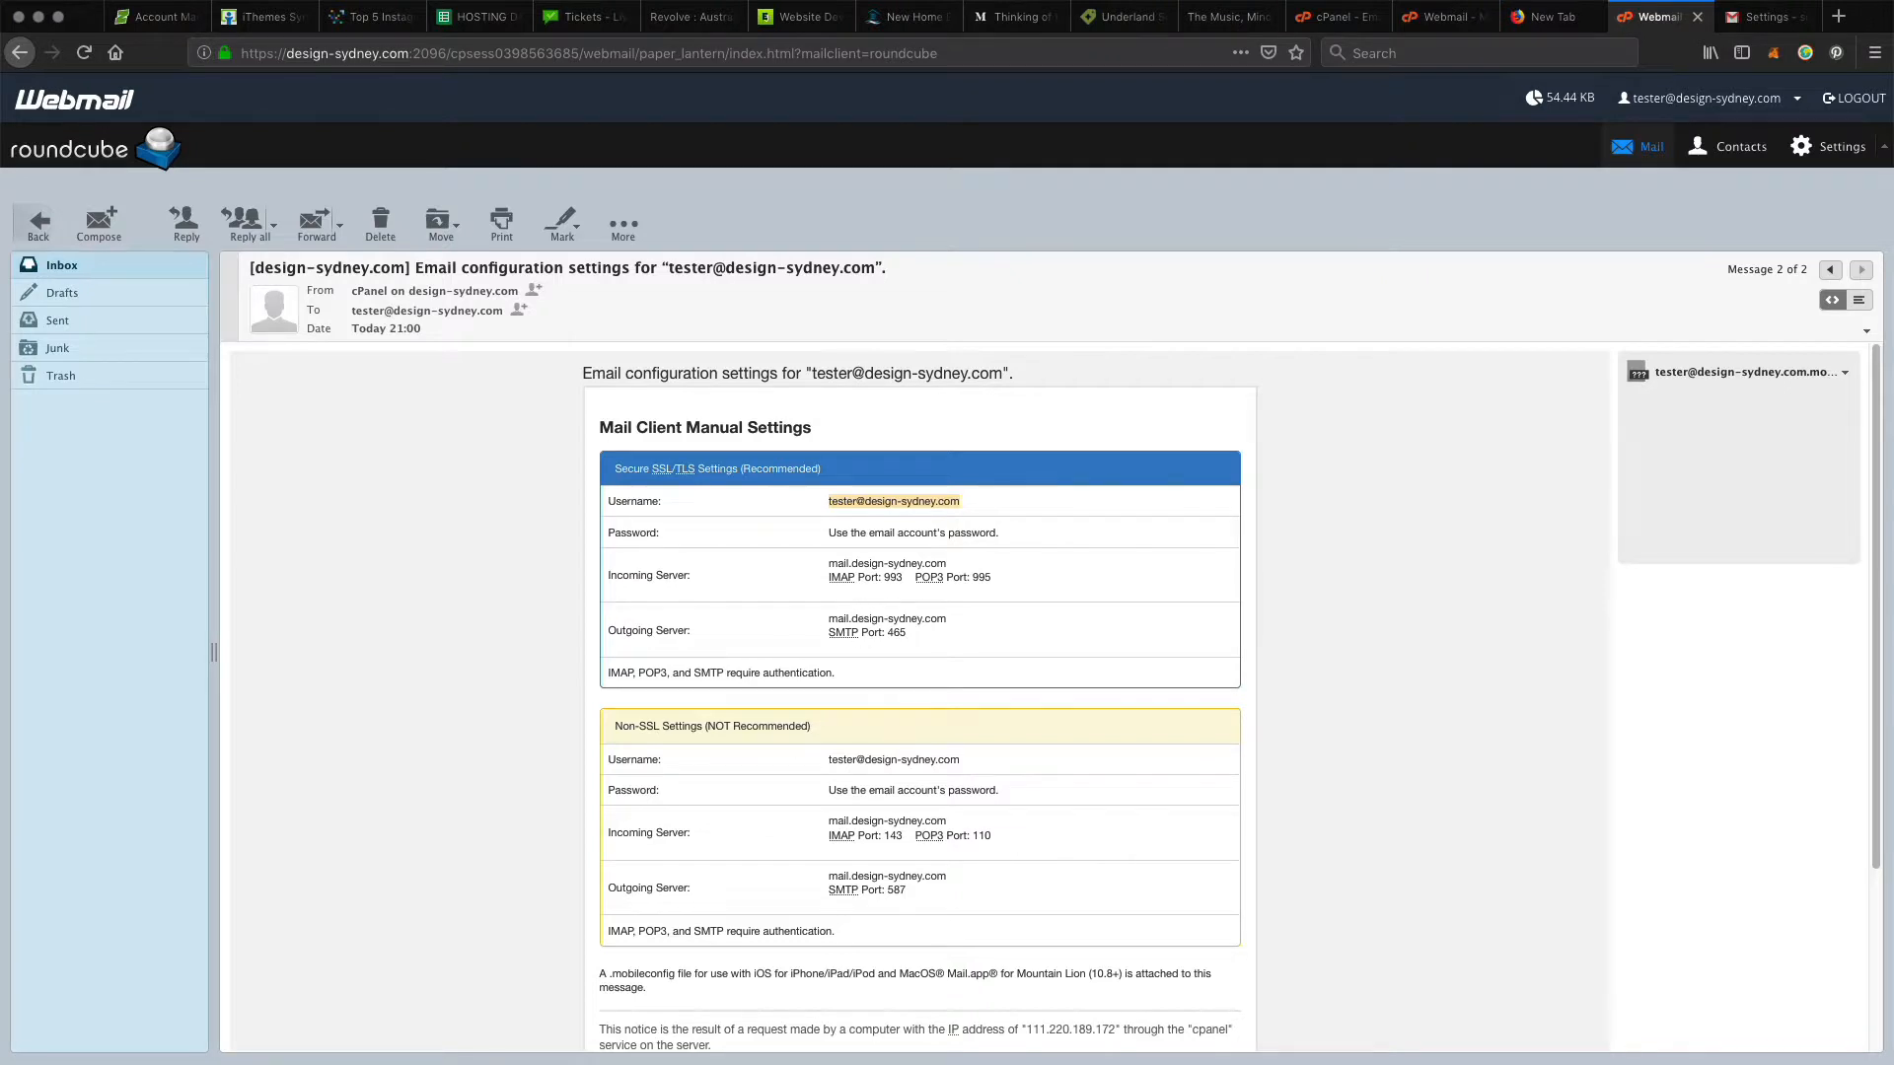
left_click(600, 1063)
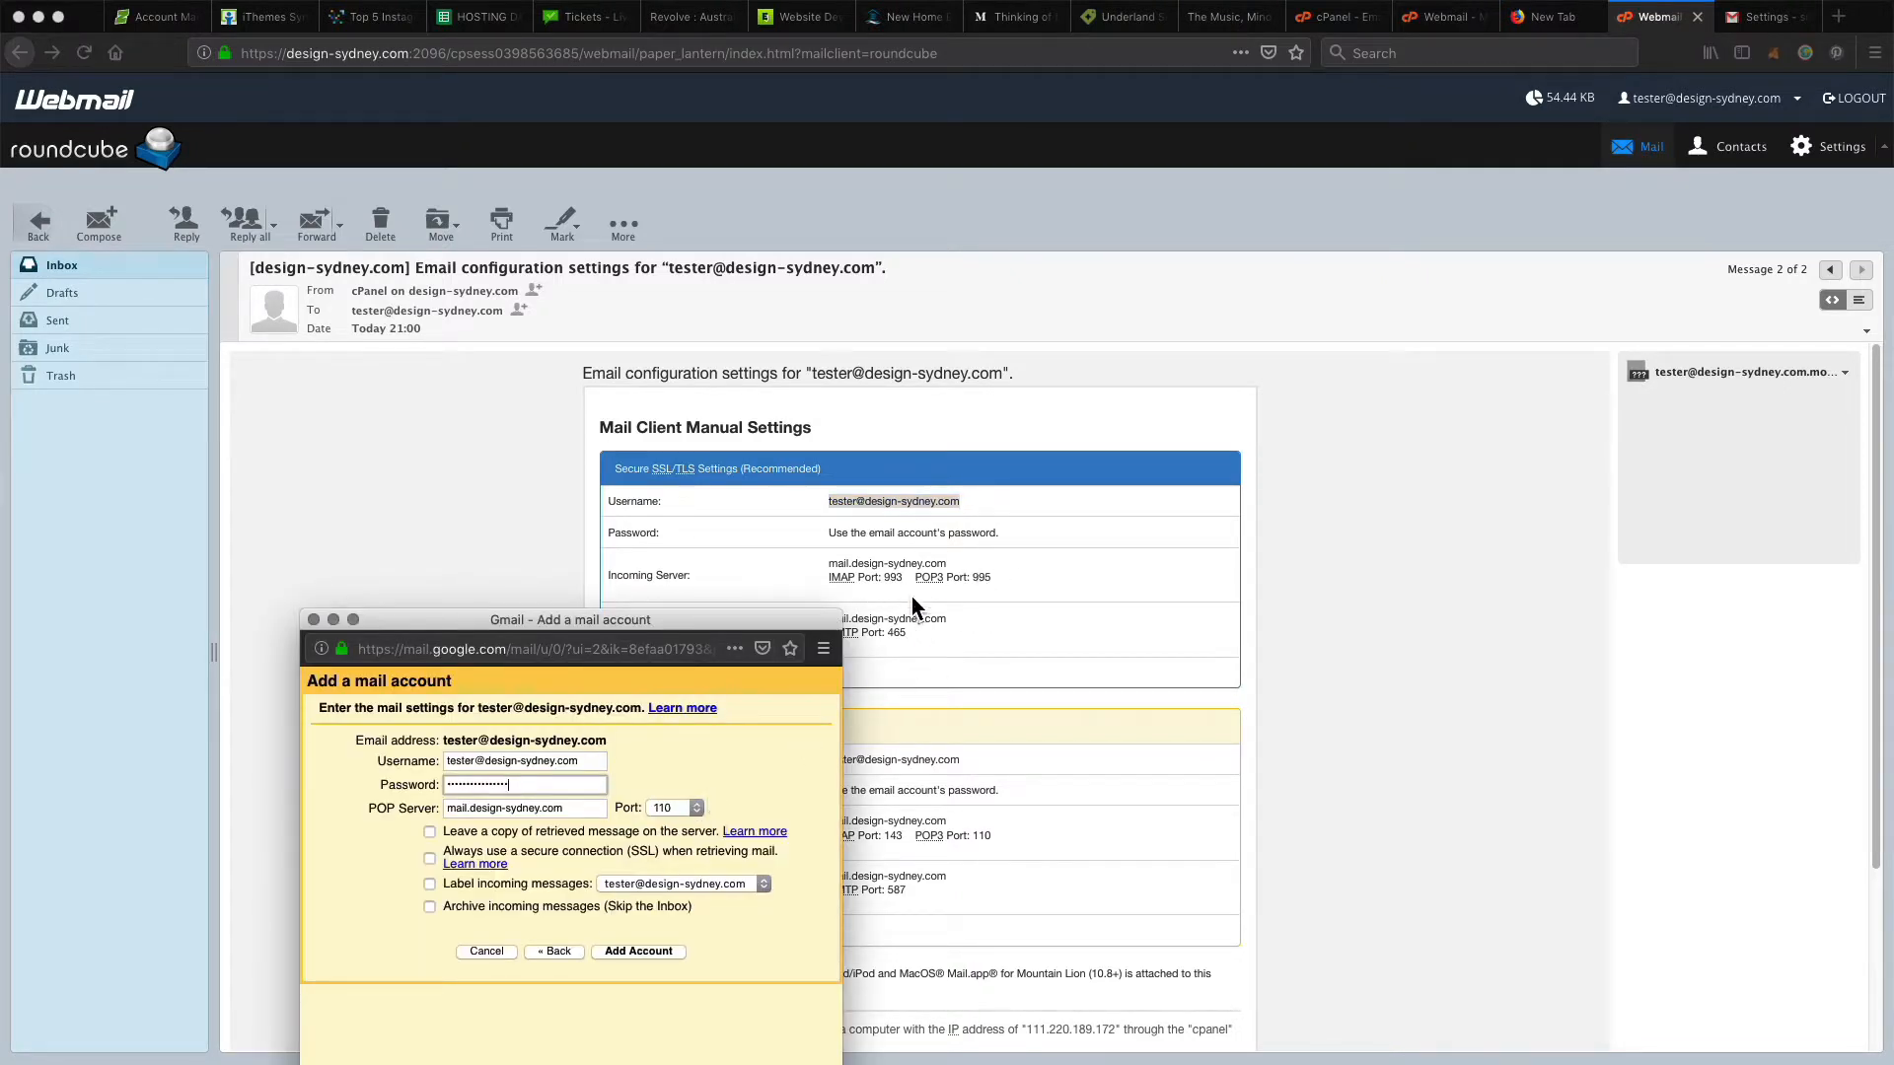
left_click(696, 810)
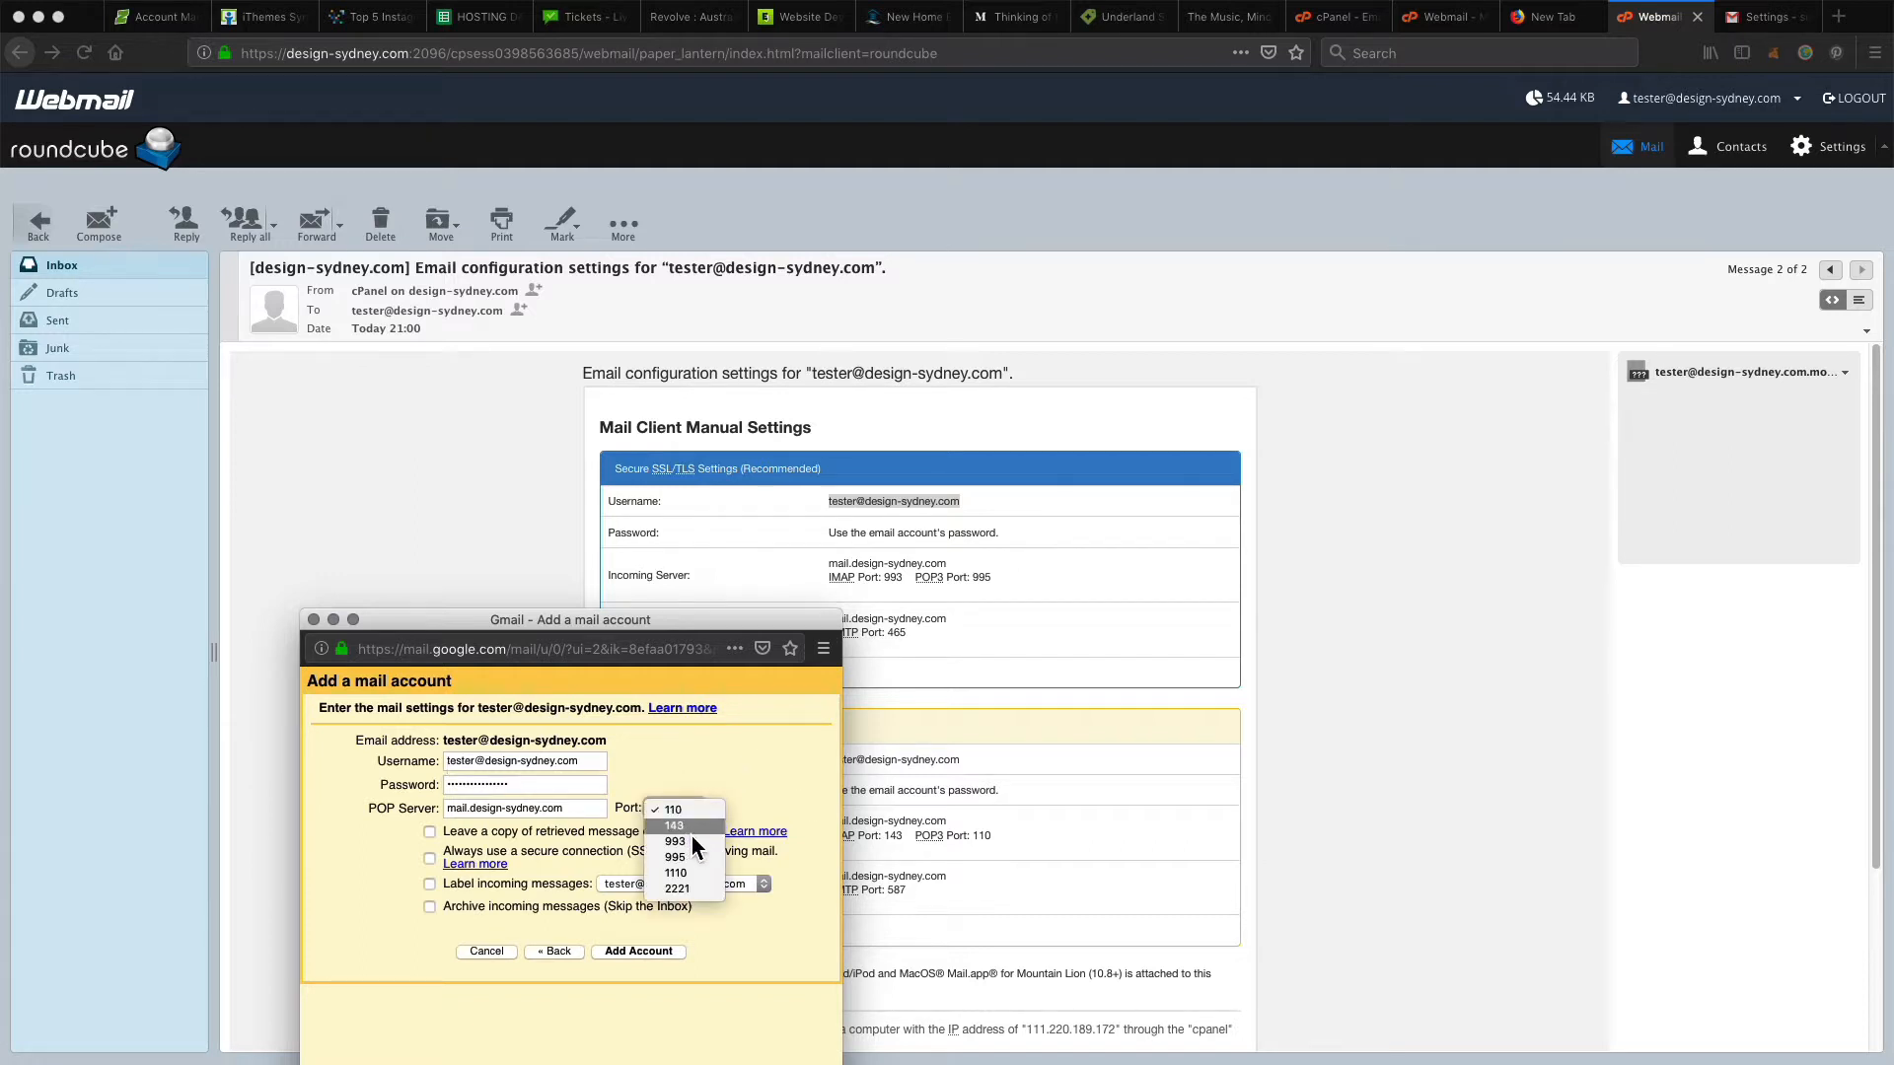
left_click(697, 850)
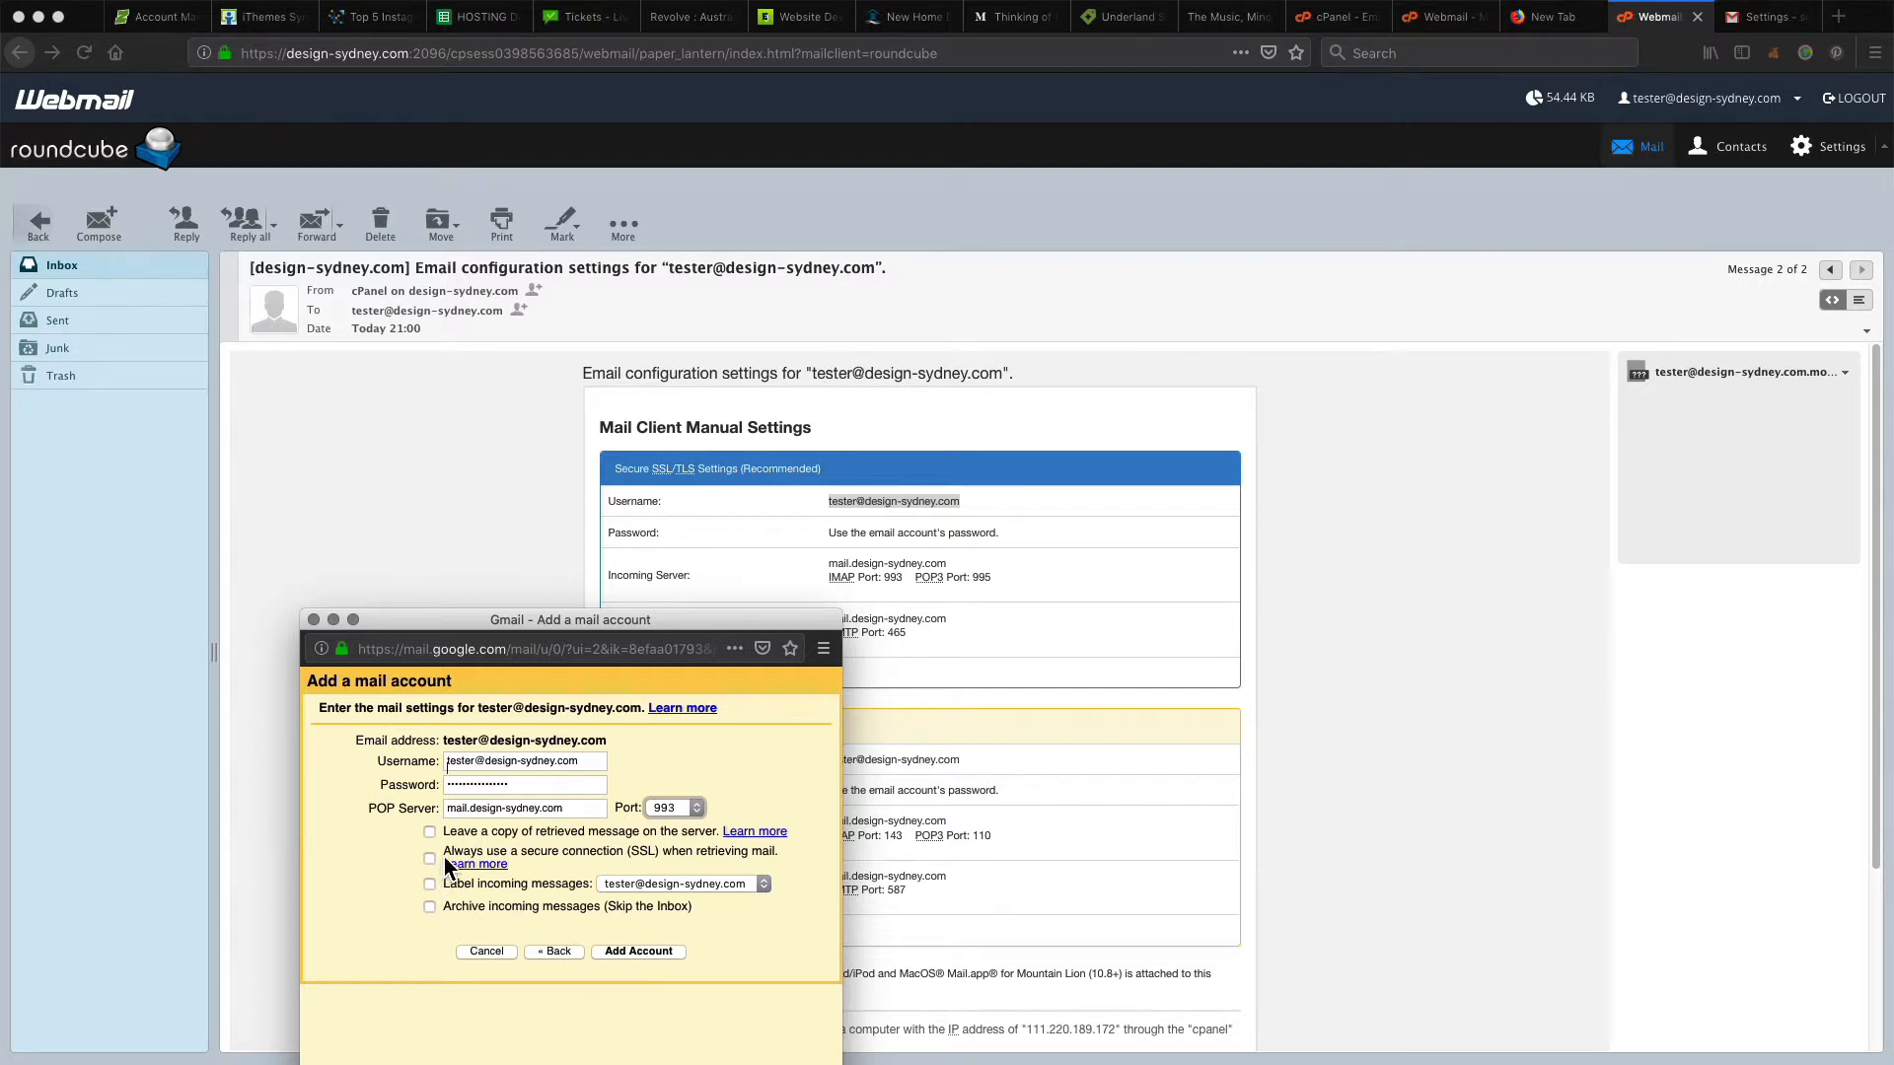
left_click(465, 834)
left_click(429, 859)
left_click(430, 885)
Step: After the connection error, switch the port to 995, refill the password, and resubmit the account
left_click(639, 951)
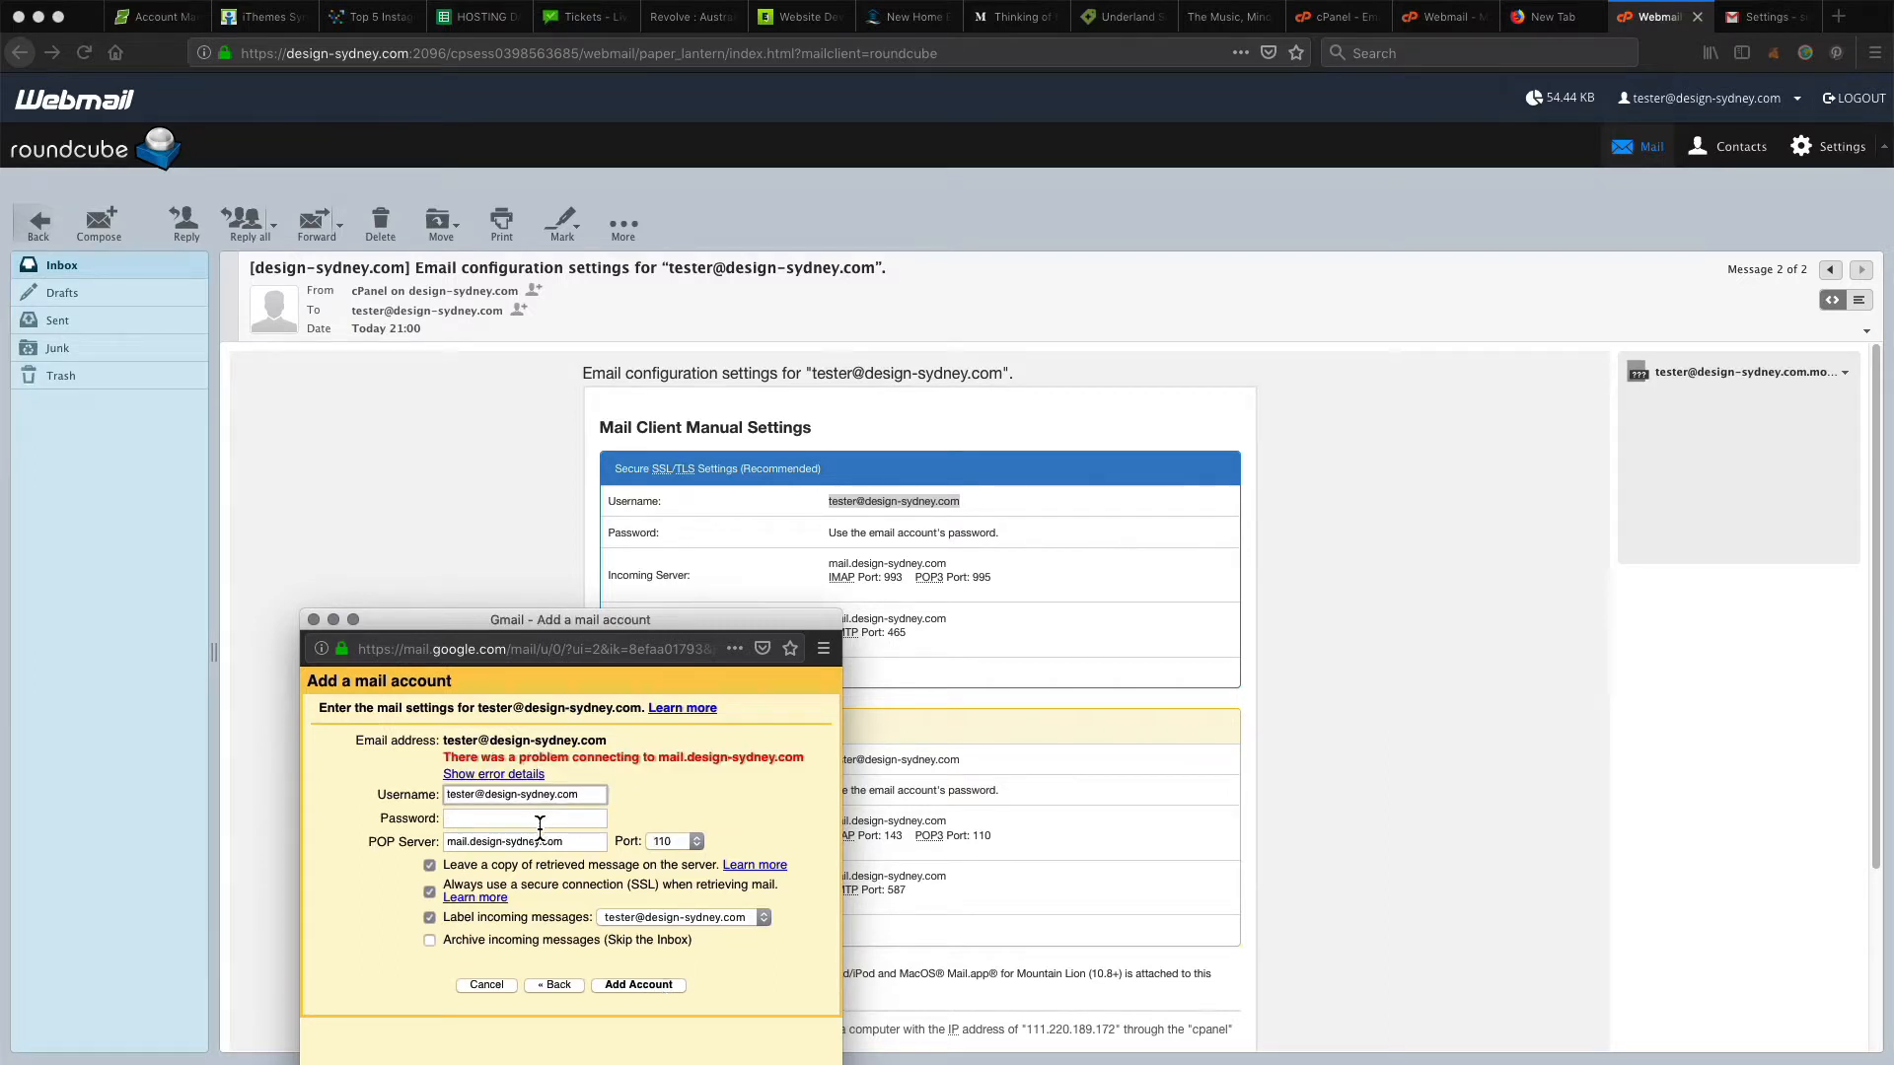
left_click(663, 844)
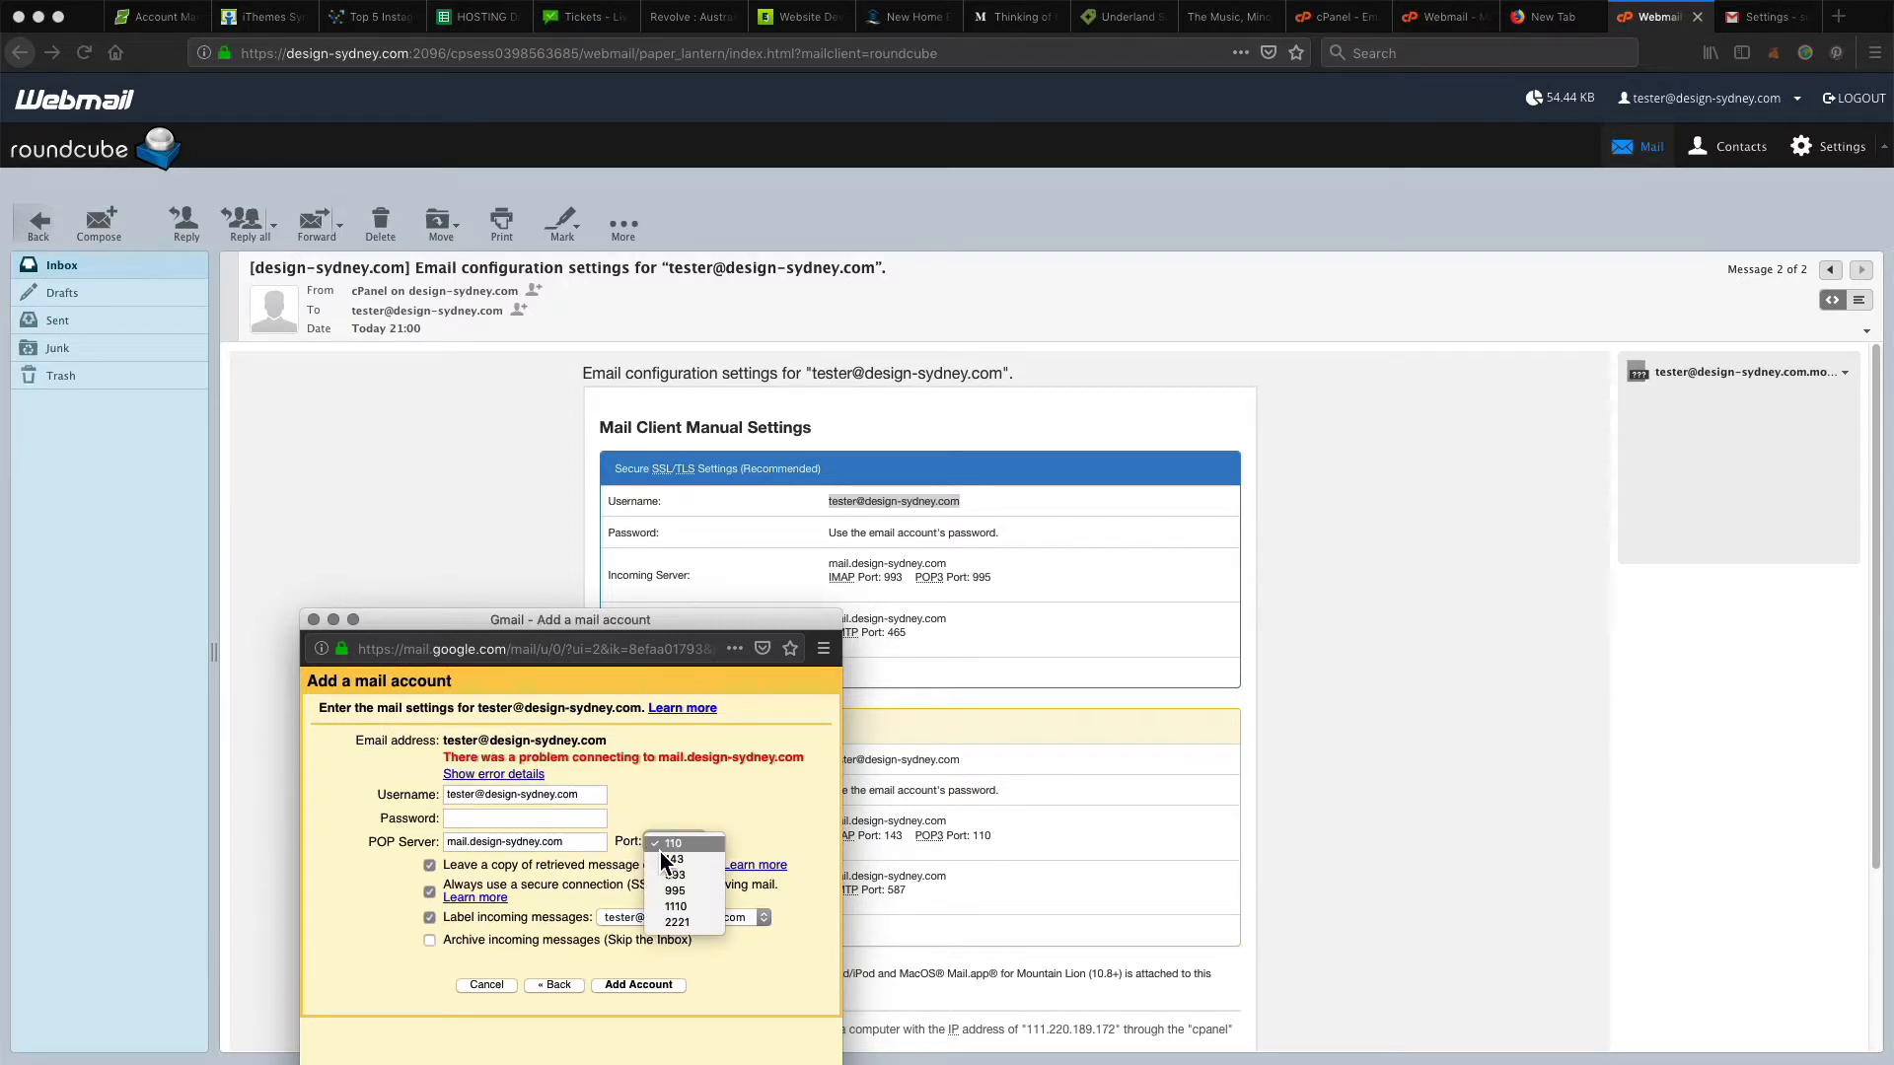
left_click(702, 892)
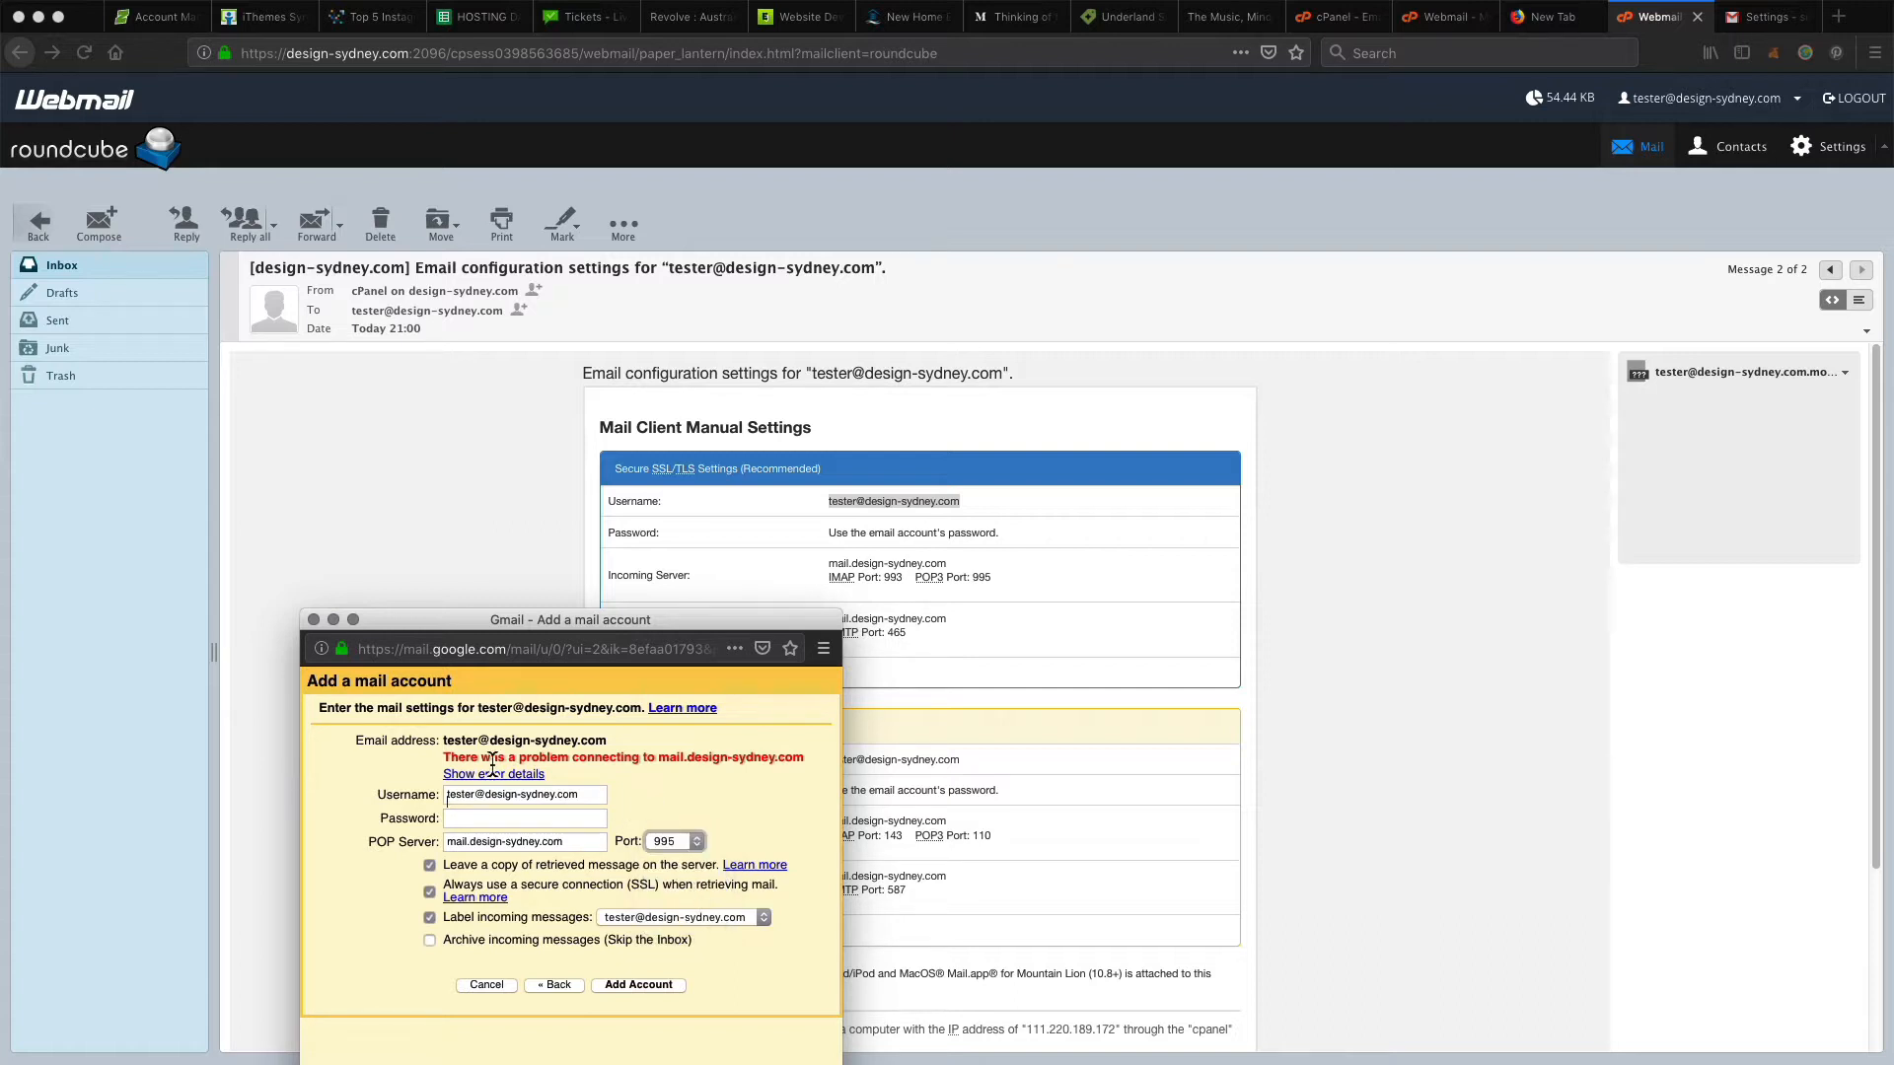
left_click(1132, 304)
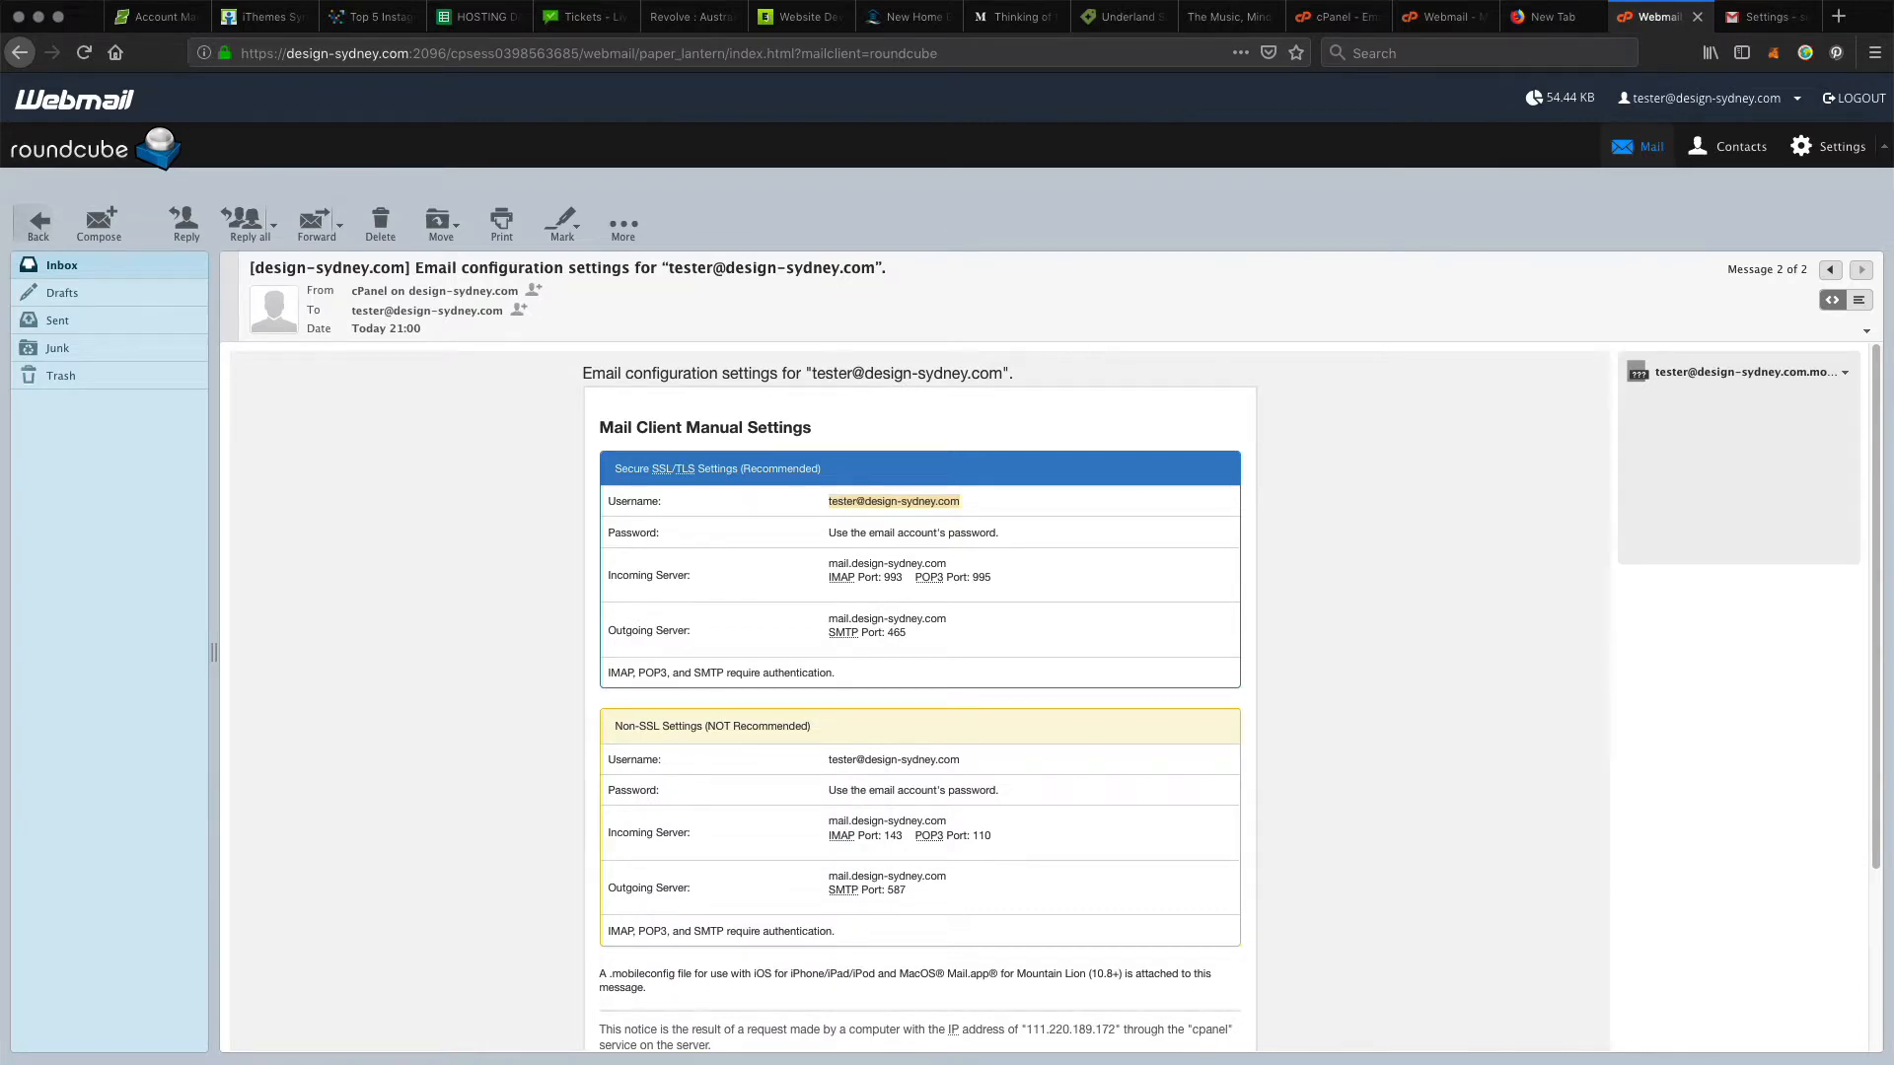
key("super+Tab")
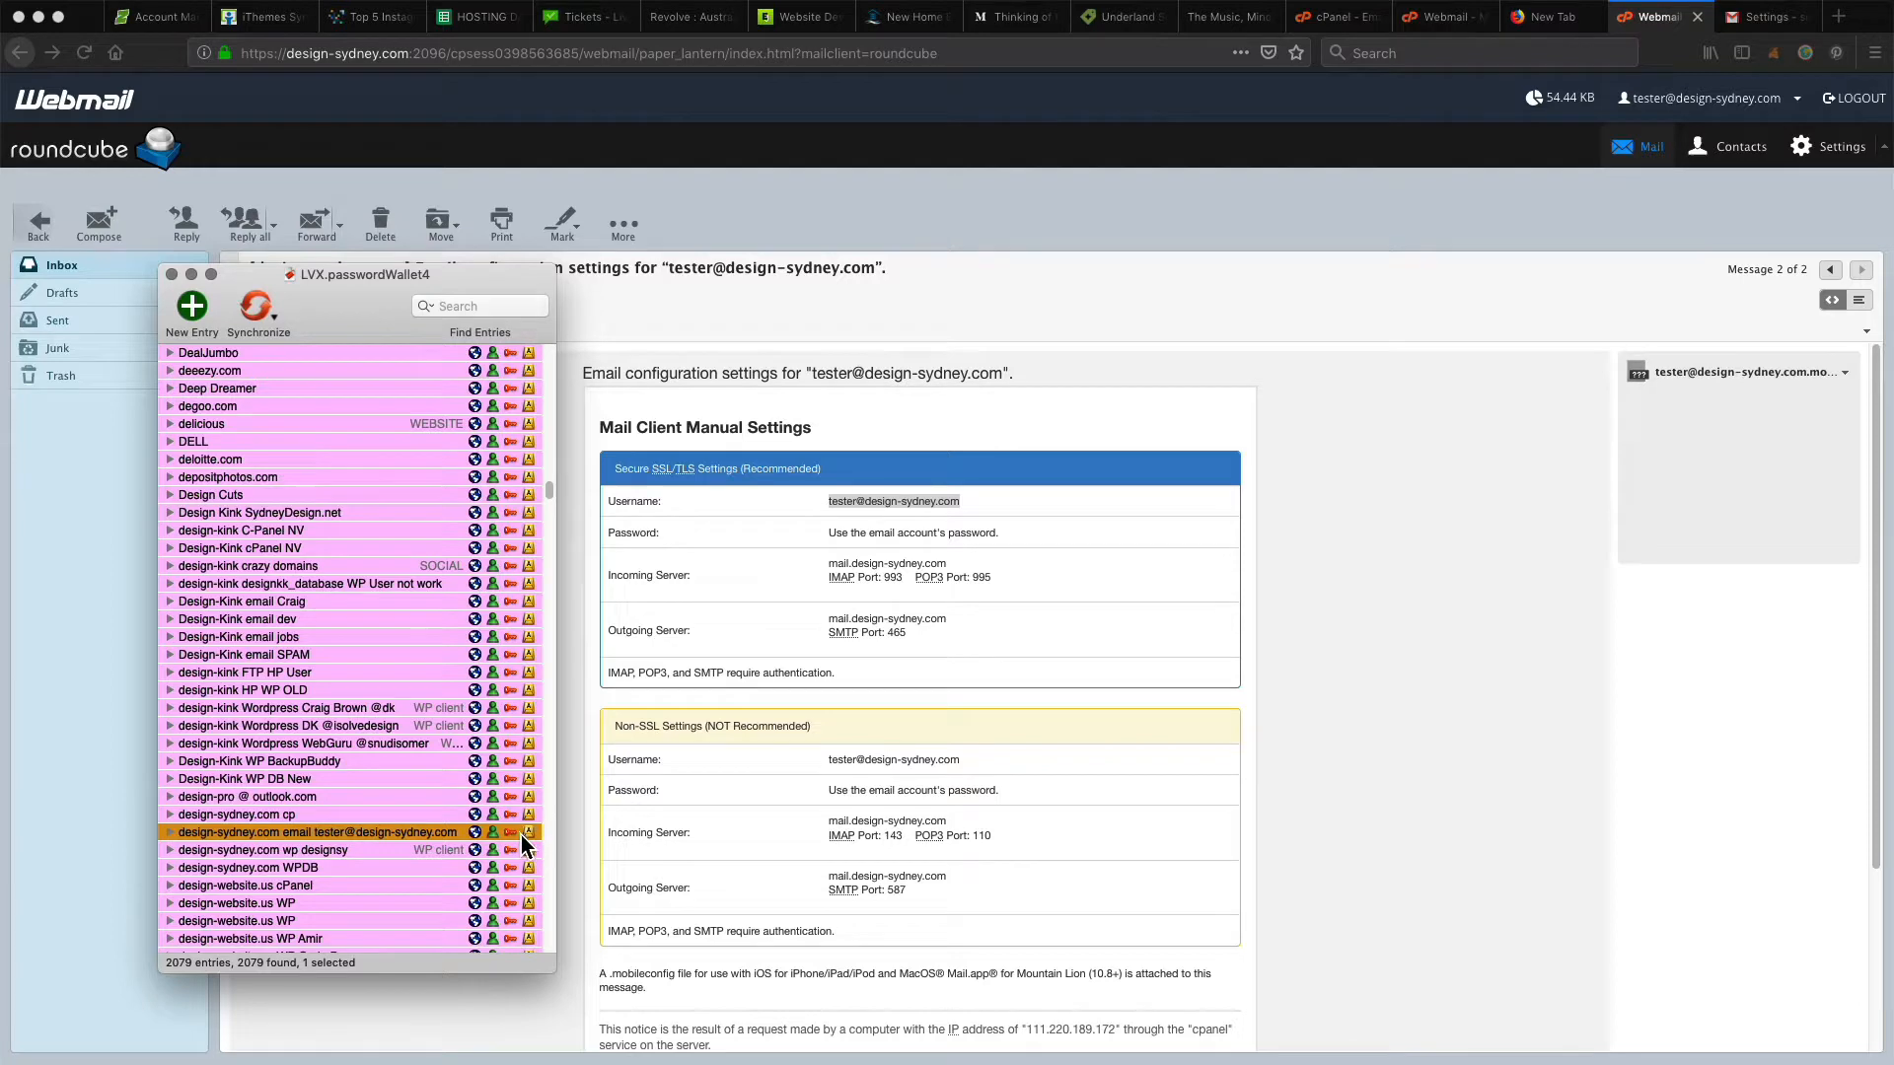
left_click(548, 1062)
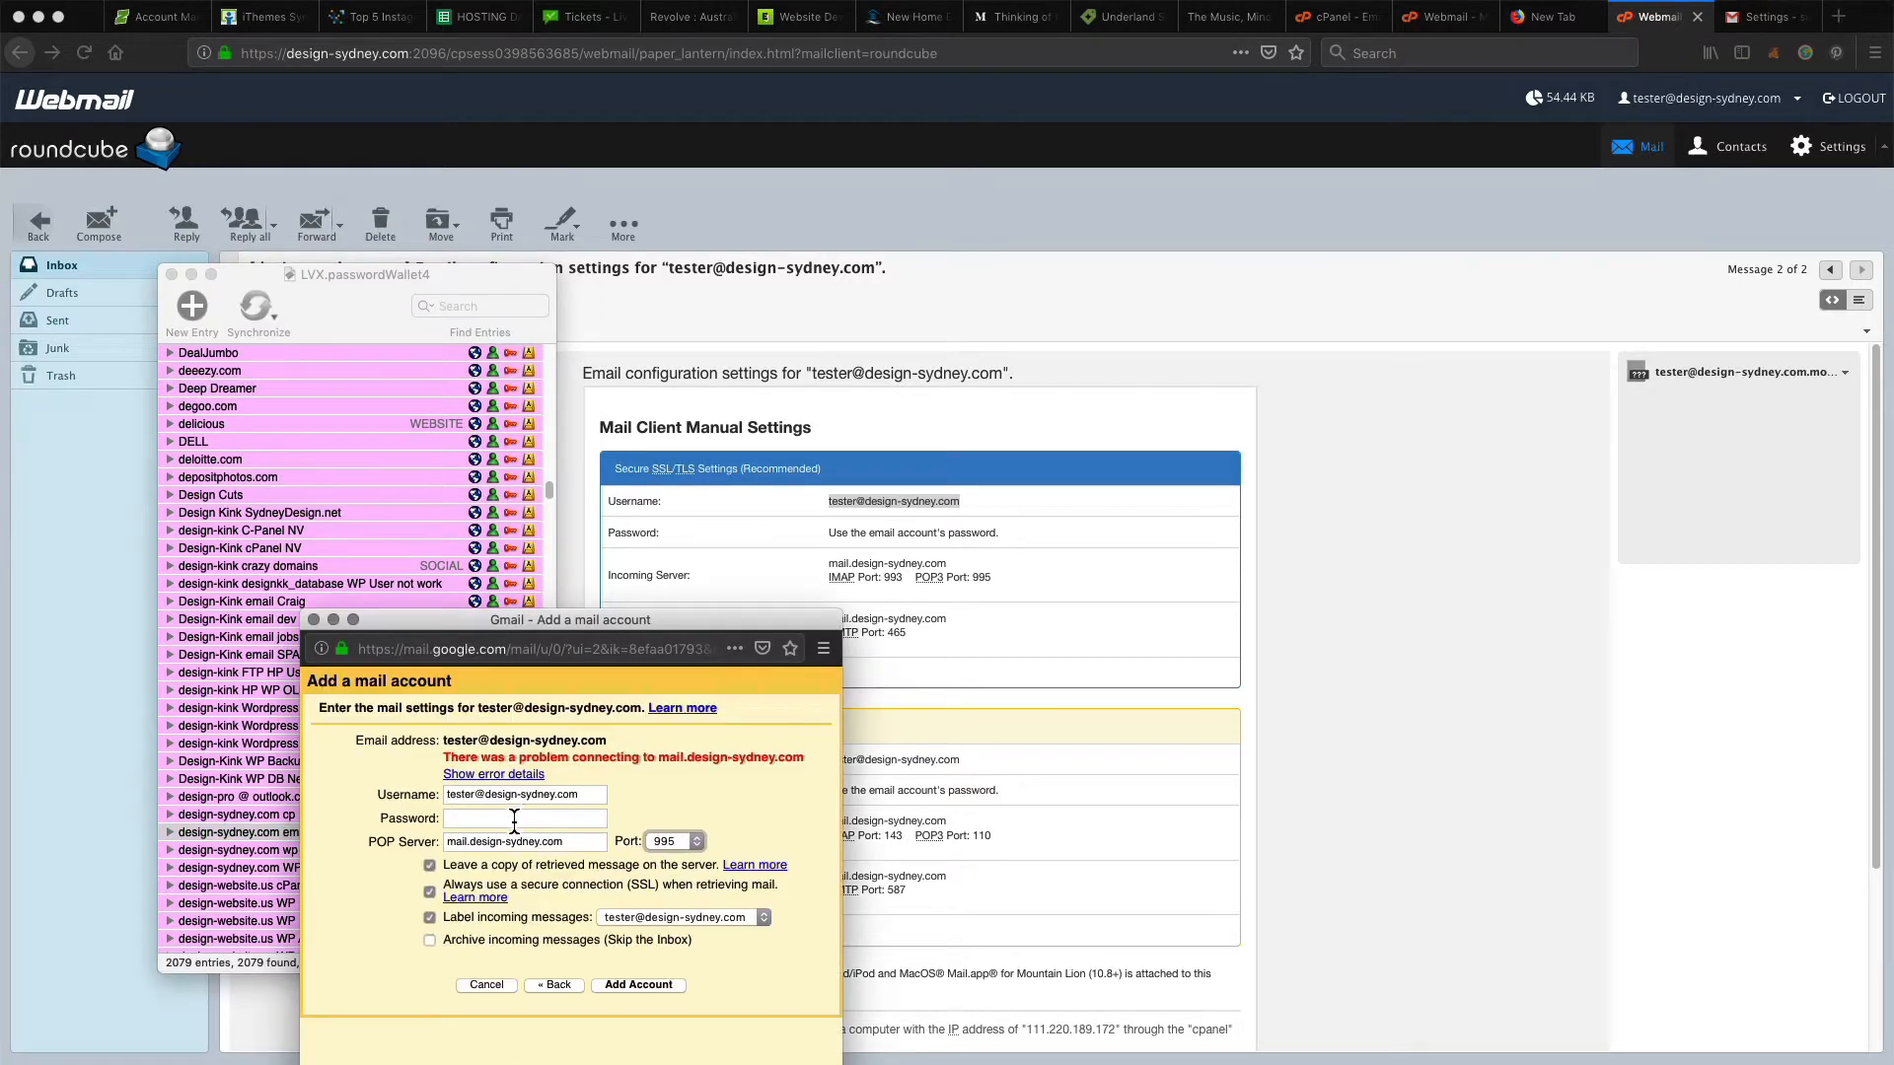
left_click(514, 821)
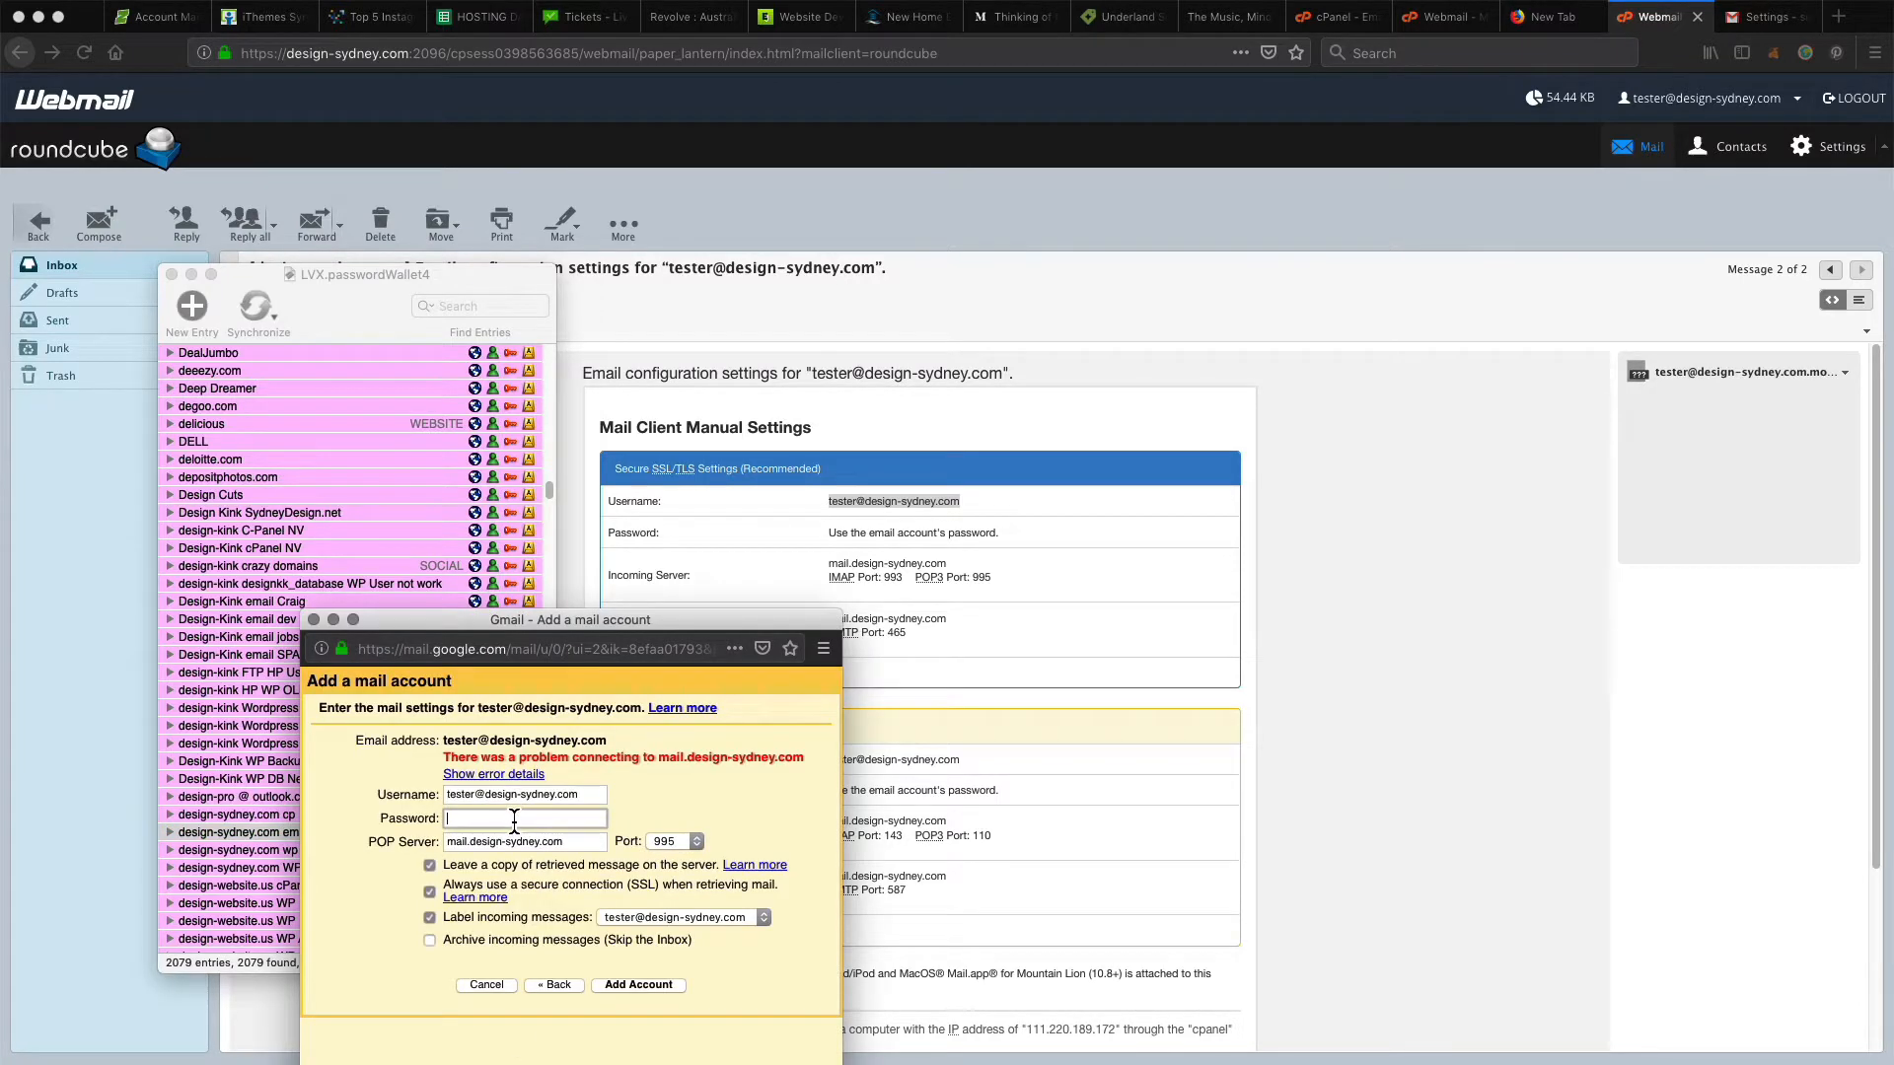
left_click(644, 989)
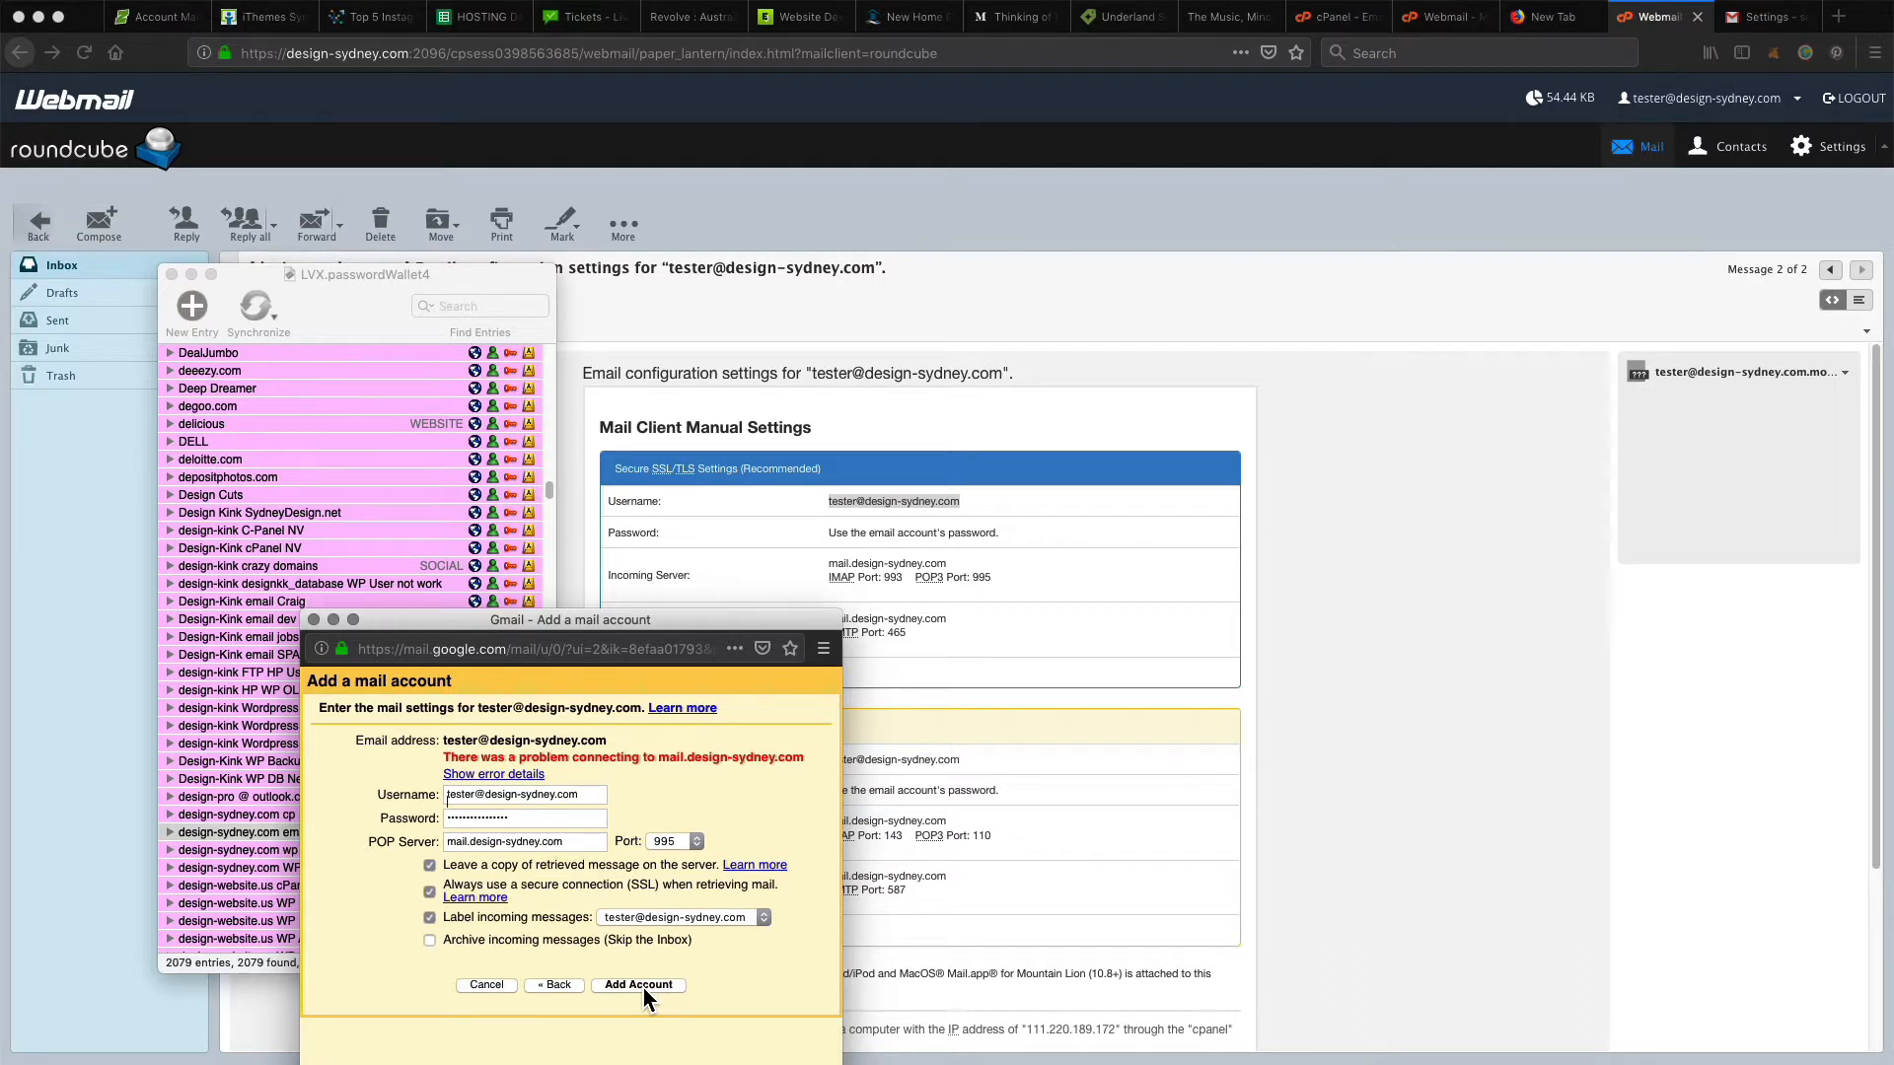
Step: Return to the Gmail Settings tab showing the new design-sydney.com POP3 account
key("super+grave")
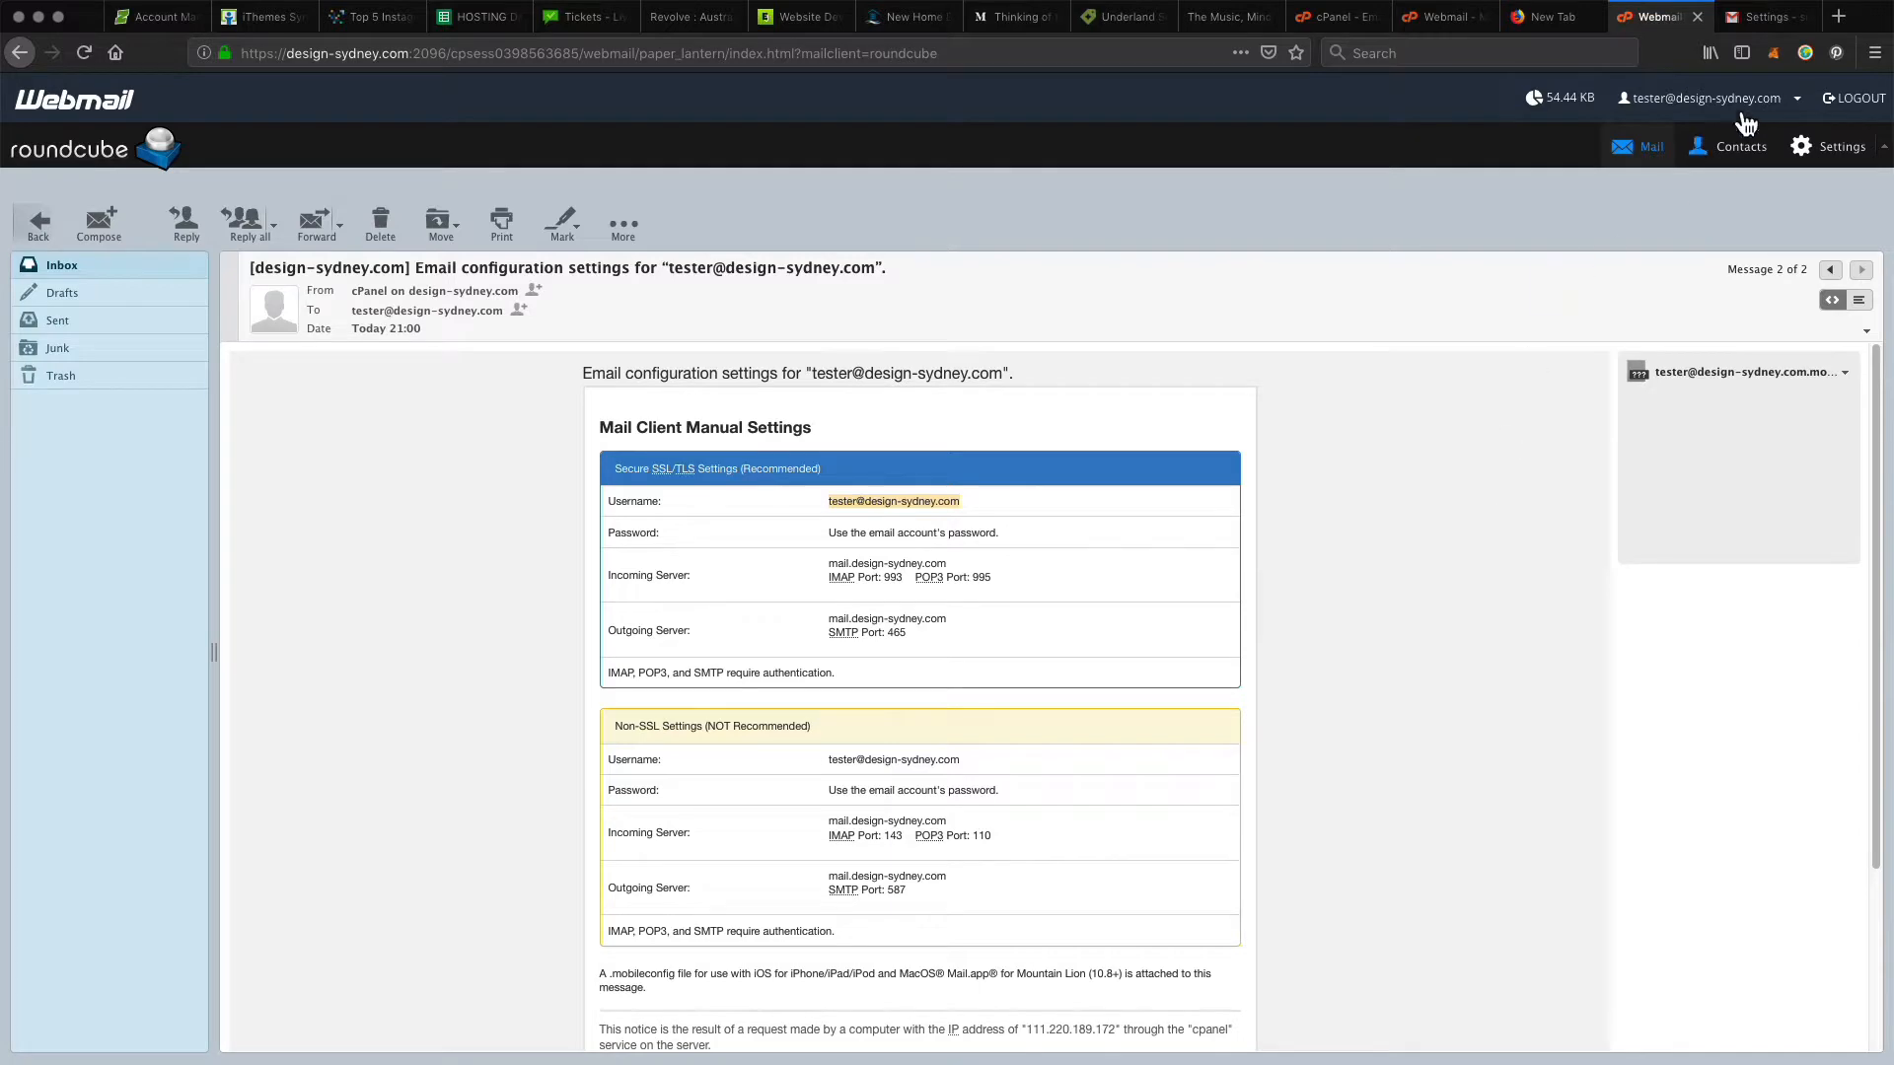
left_click(1765, 18)
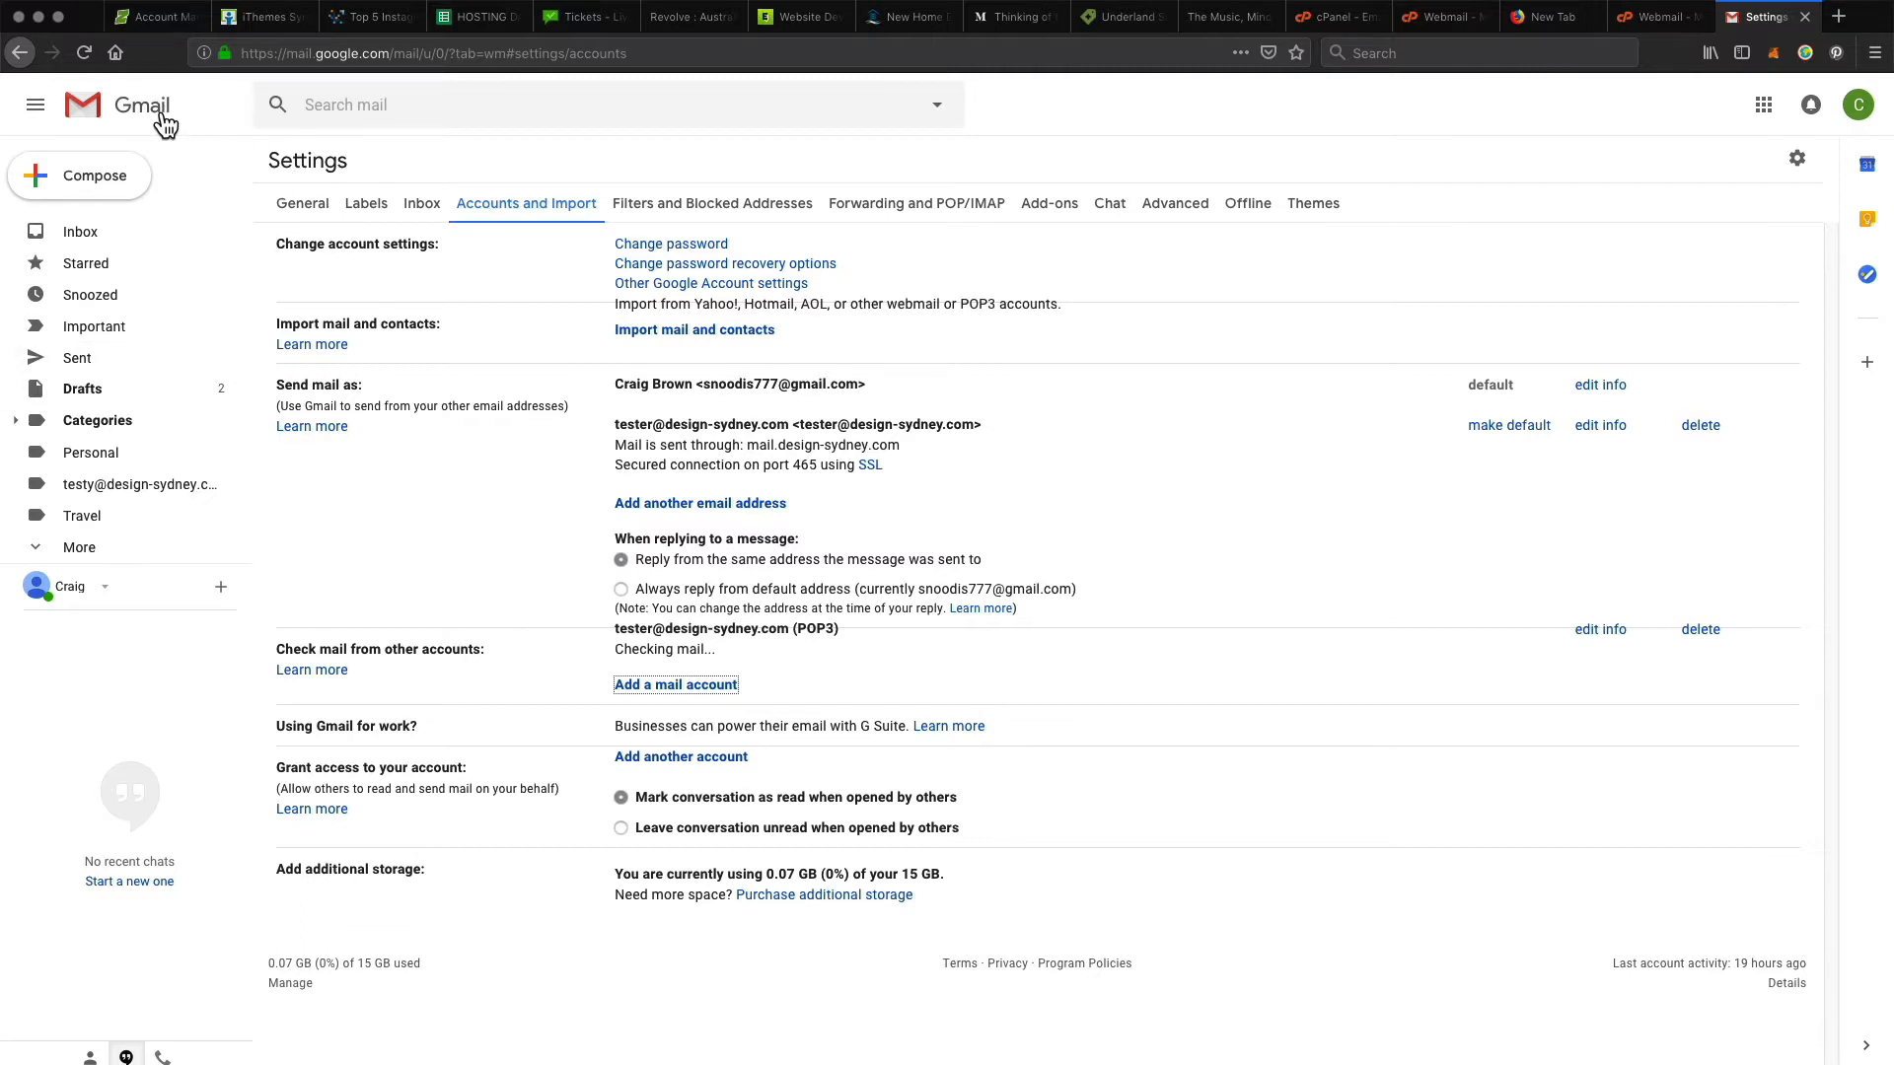
Step: Reload Gmail settings until the mailbox shows 2 mails fetched, then go to the inbox
left_click(85, 55)
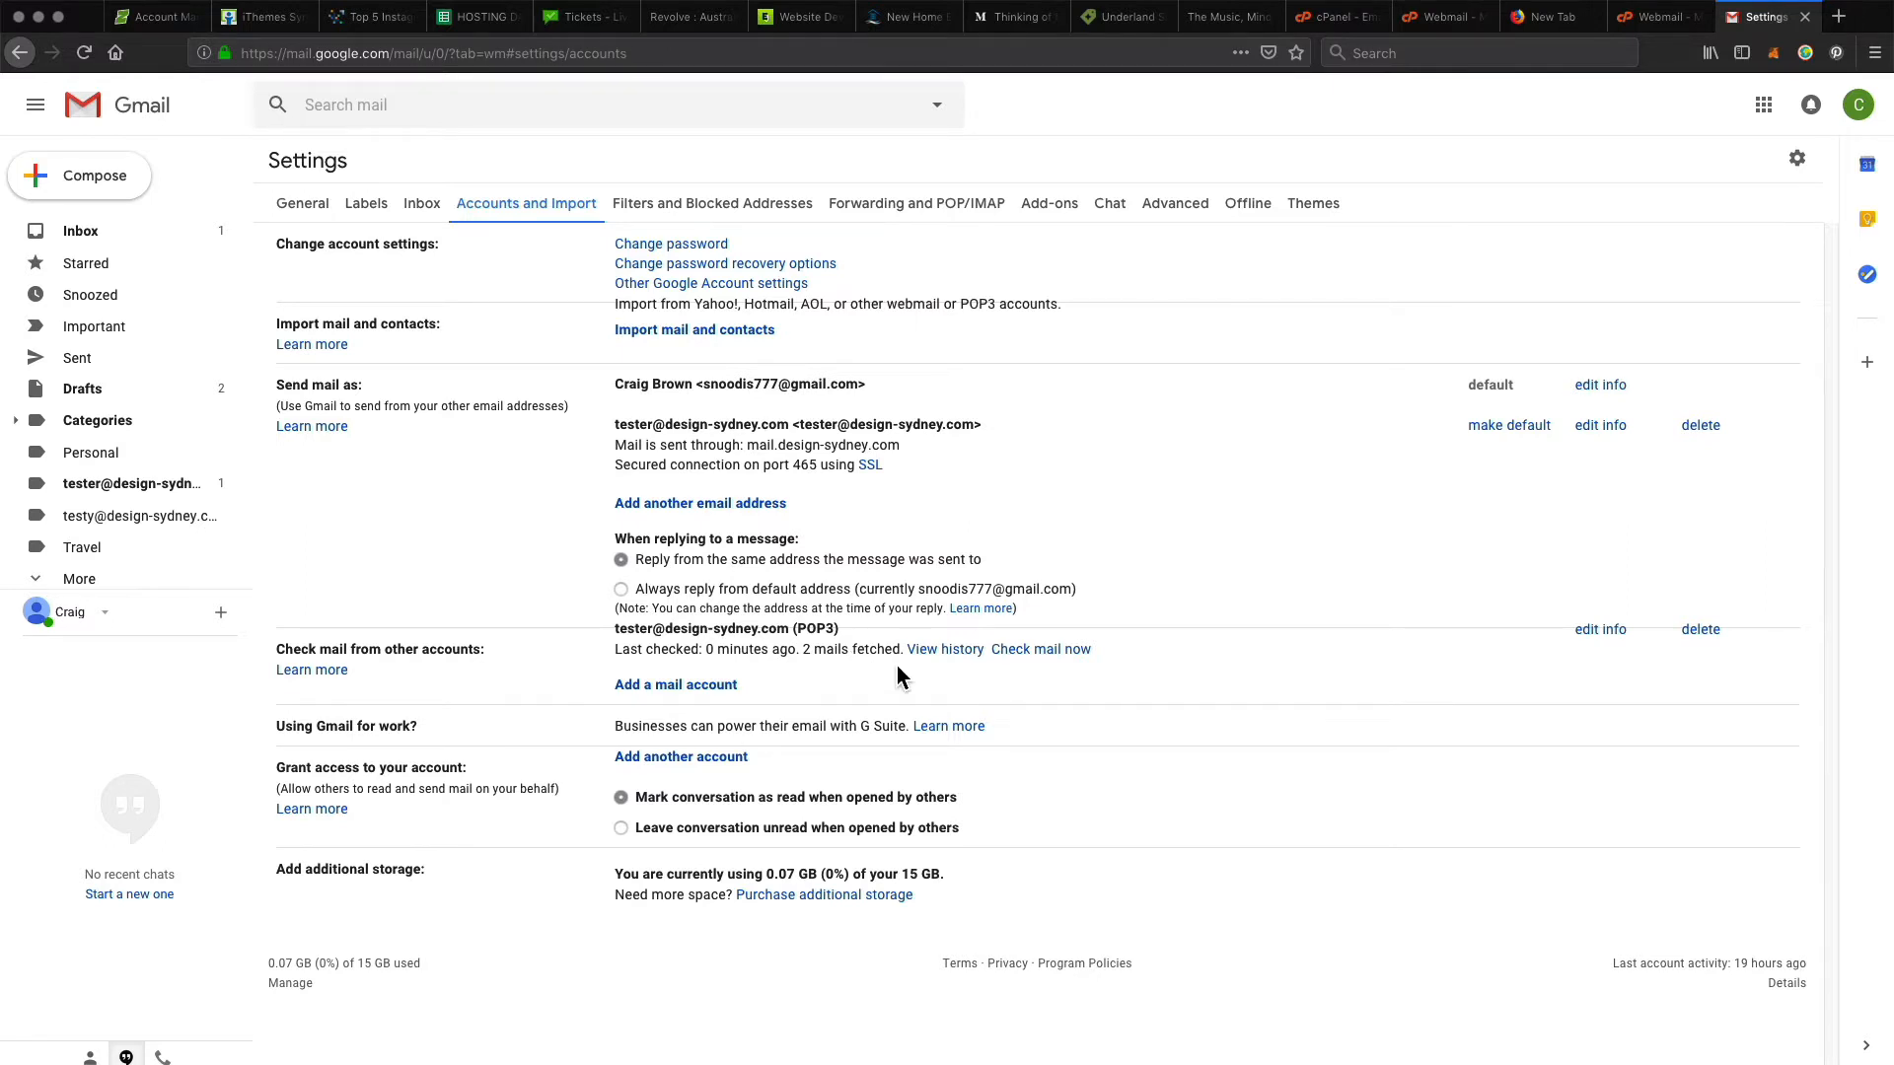
left_click(130, 241)
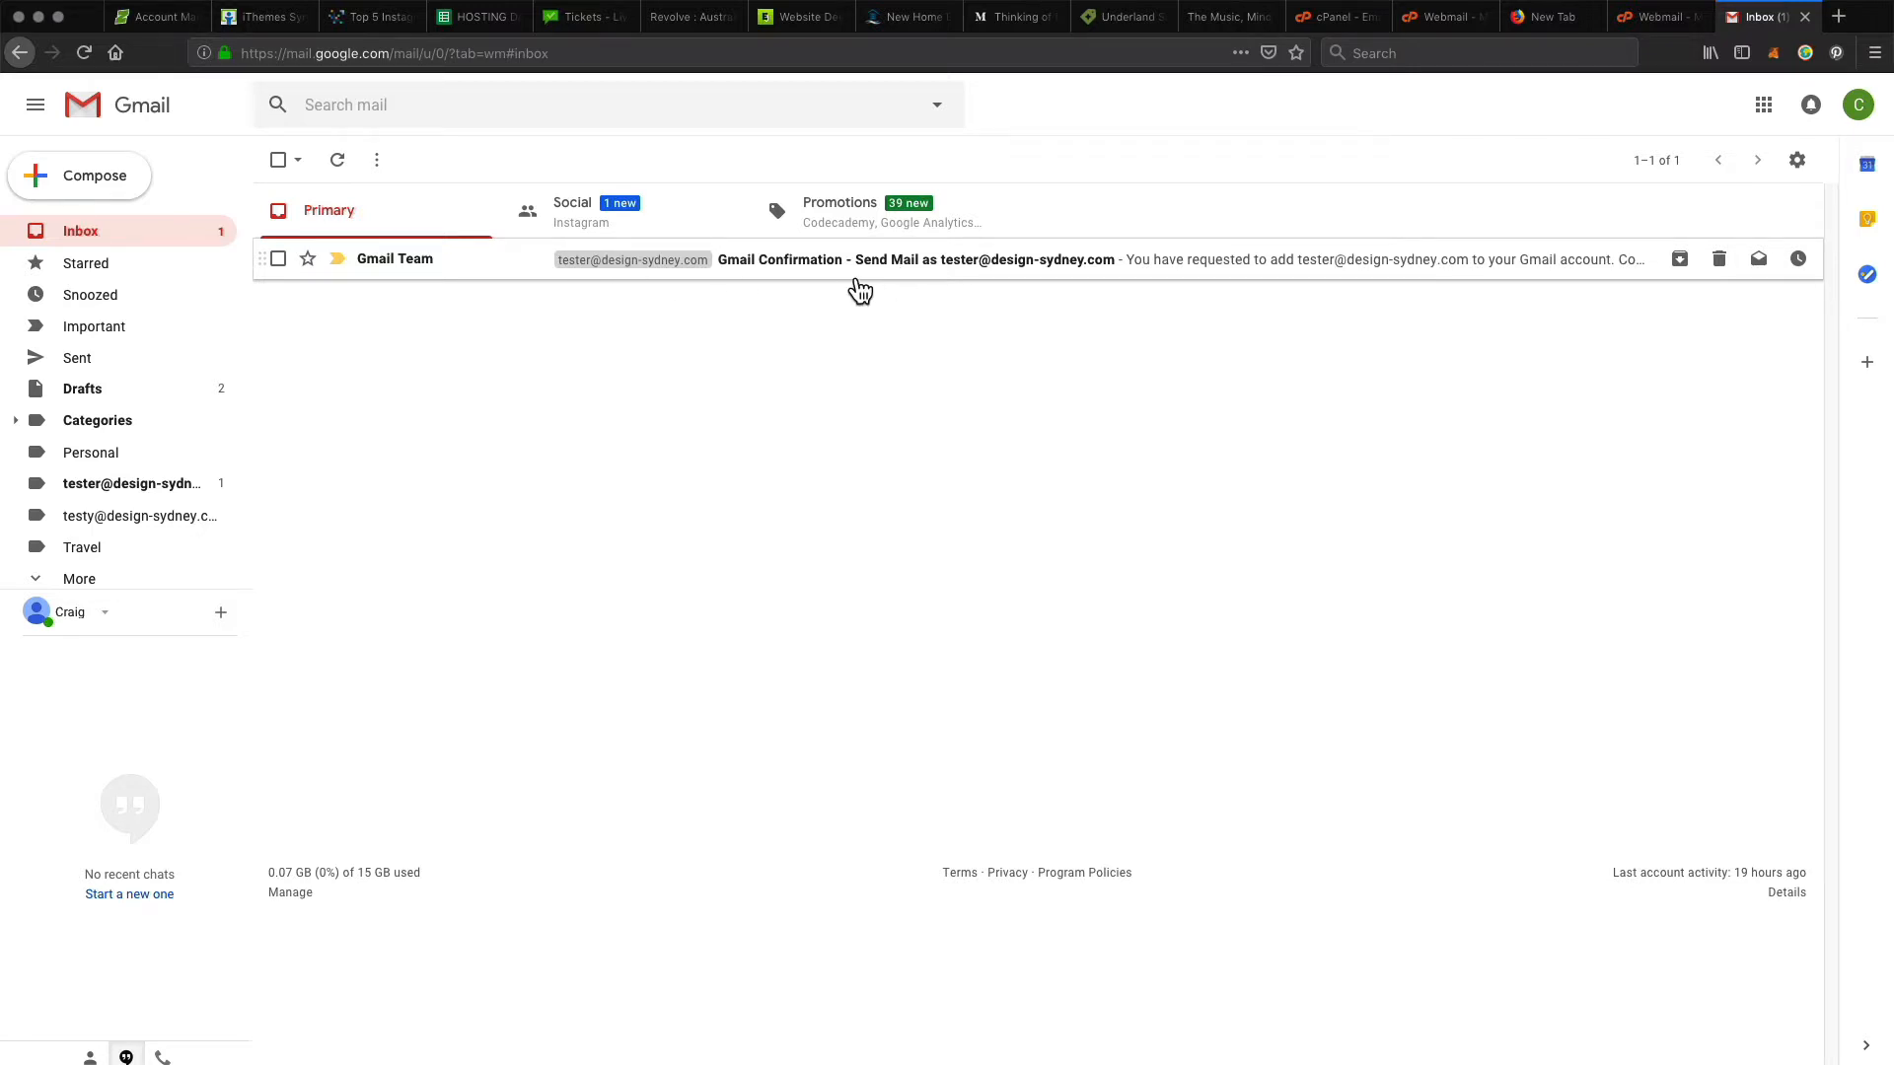
Step: Check the Social, Promotions and Primary inbox categories and open the Gmail Confirmation email
left_click(626, 217)
left_click(880, 217)
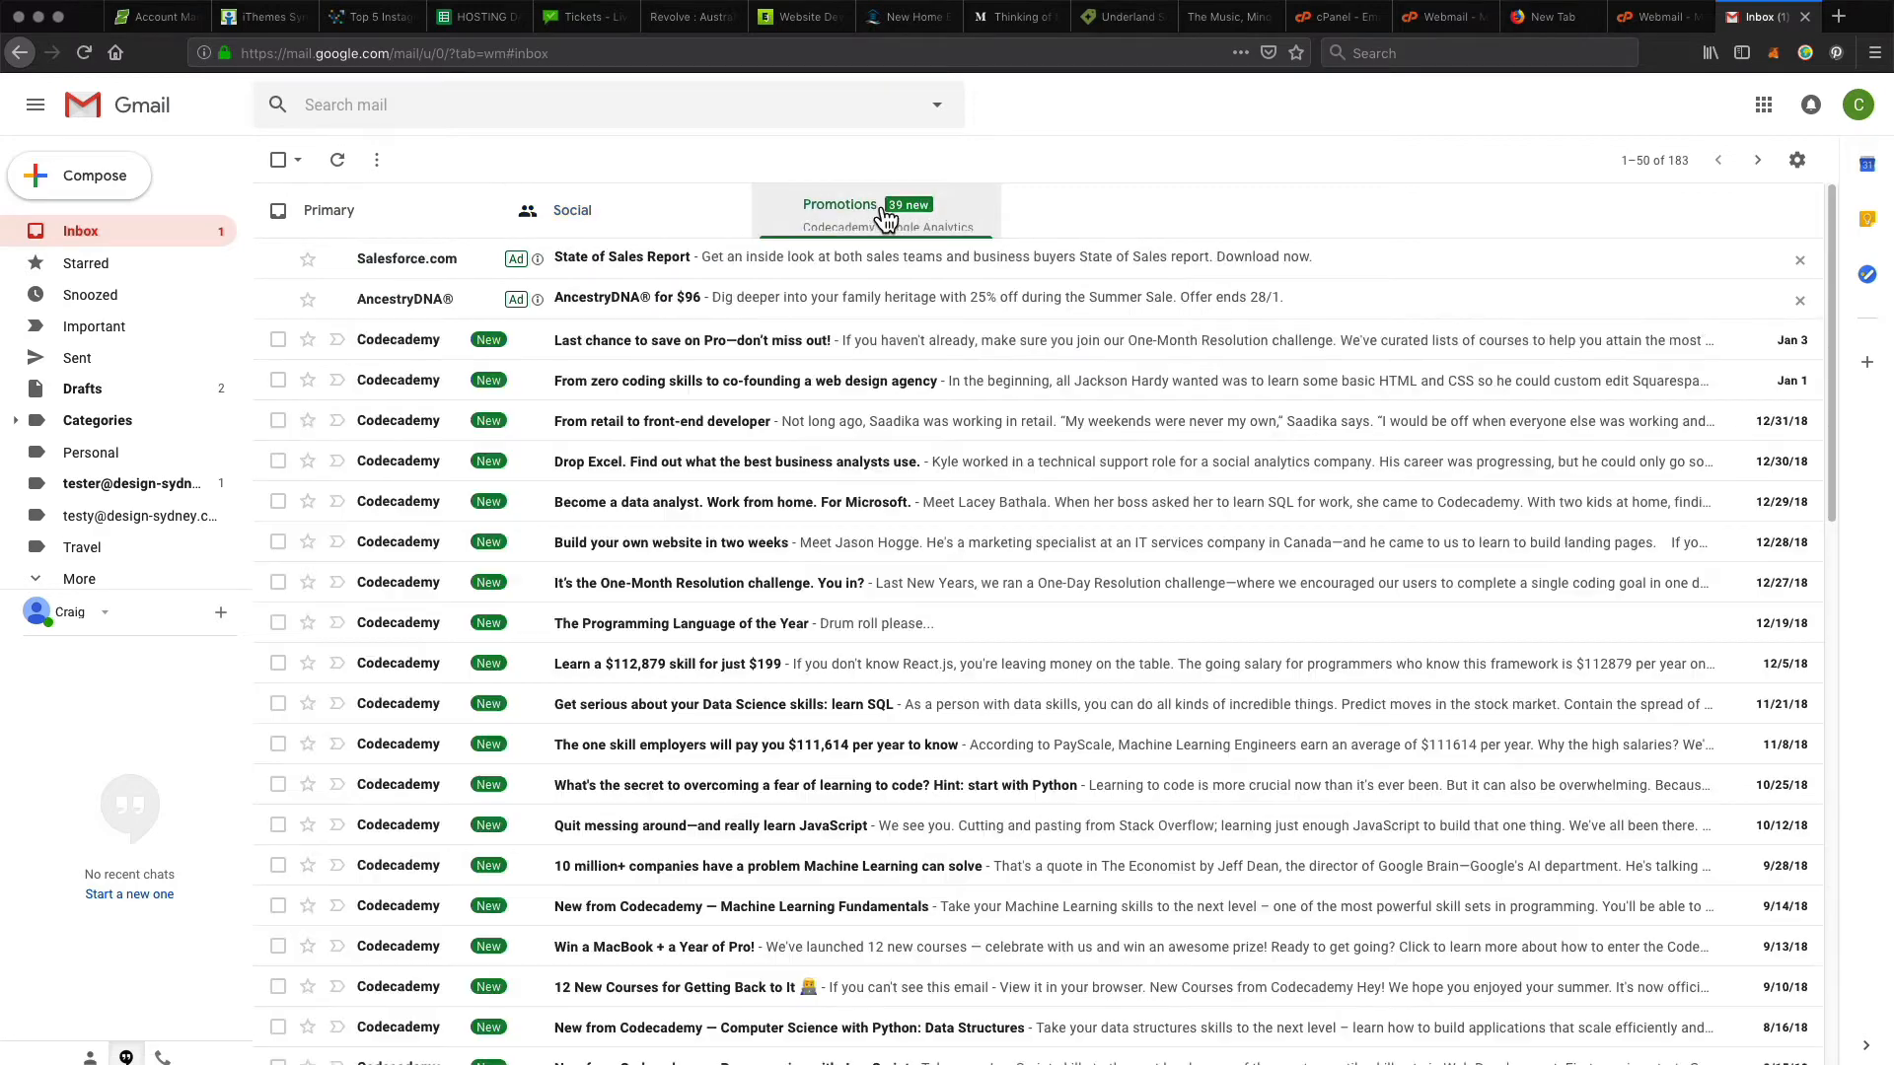
left_click(350, 207)
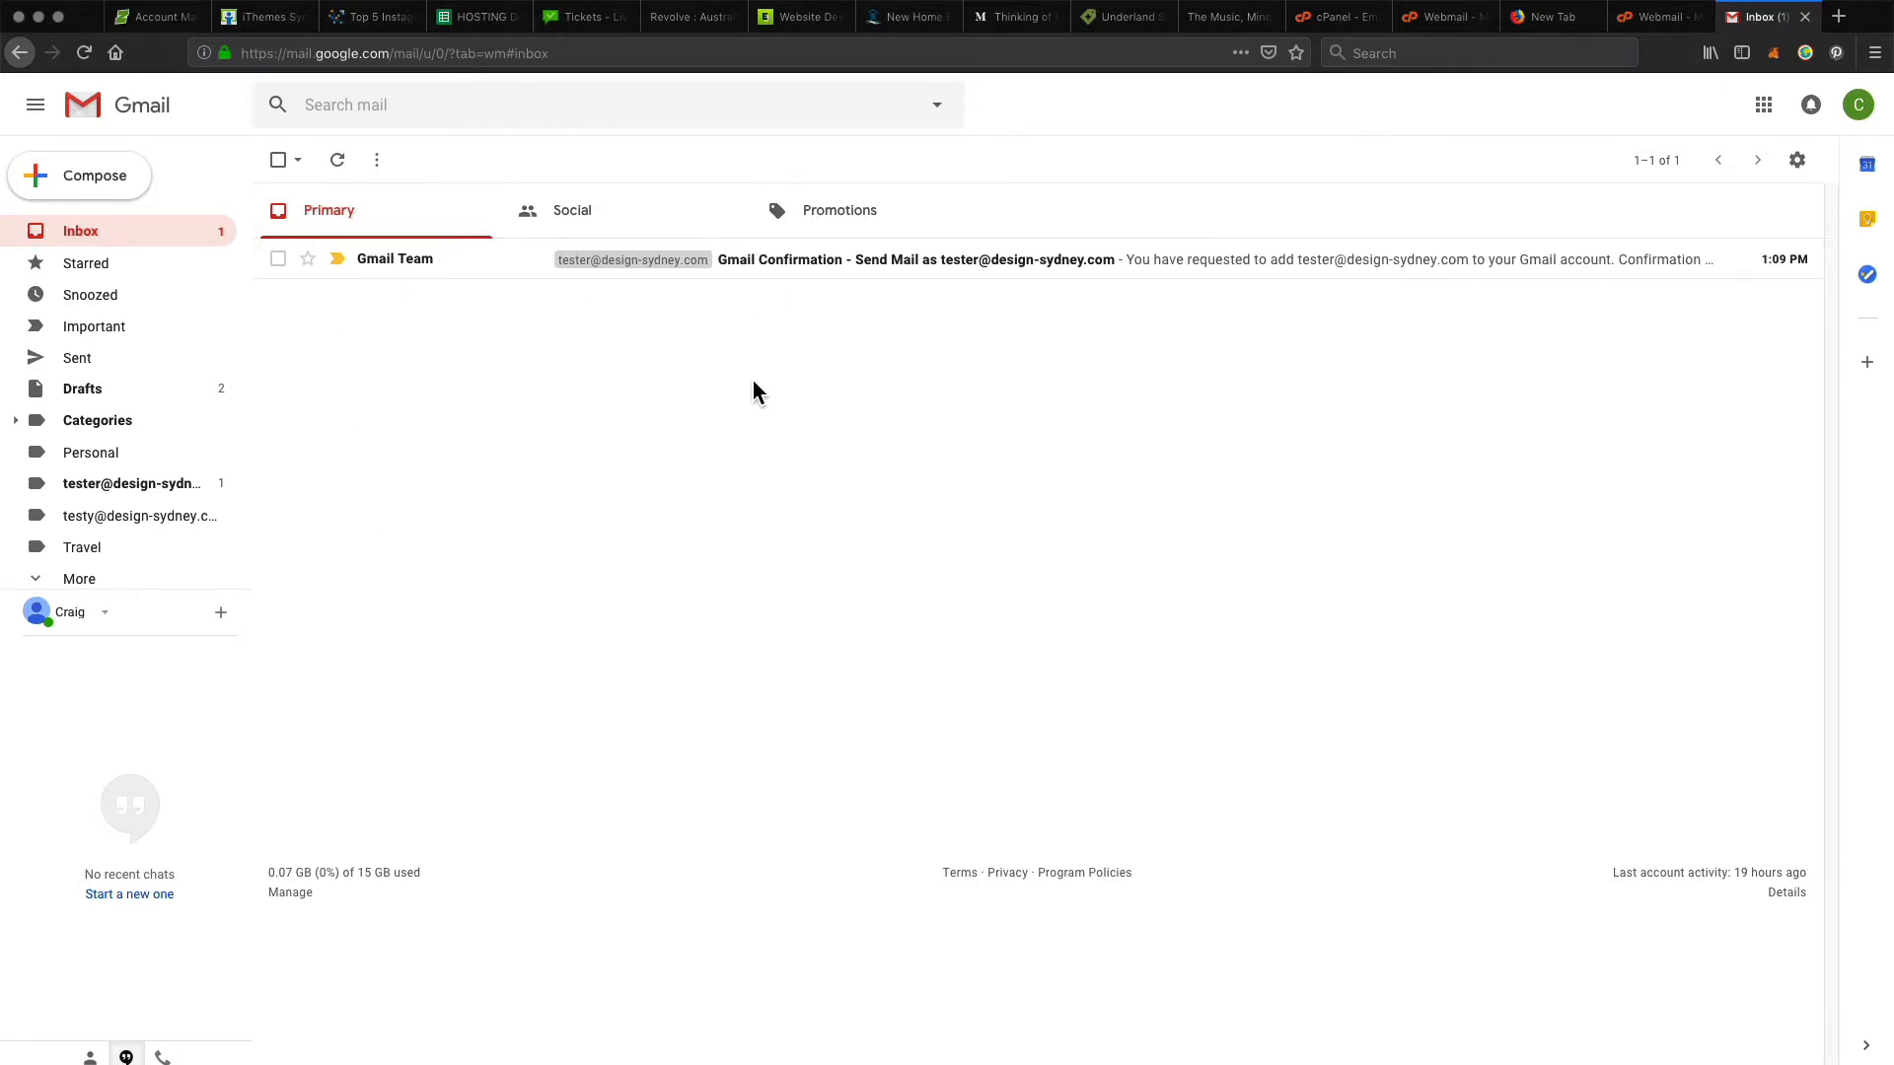
left_click(647, 264)
Step: Search Gmail for the new mailbox address copied from the confirmation subject, then return to Roundcube
left_click_drag(653, 219, 896, 223)
key("ctrl+c")
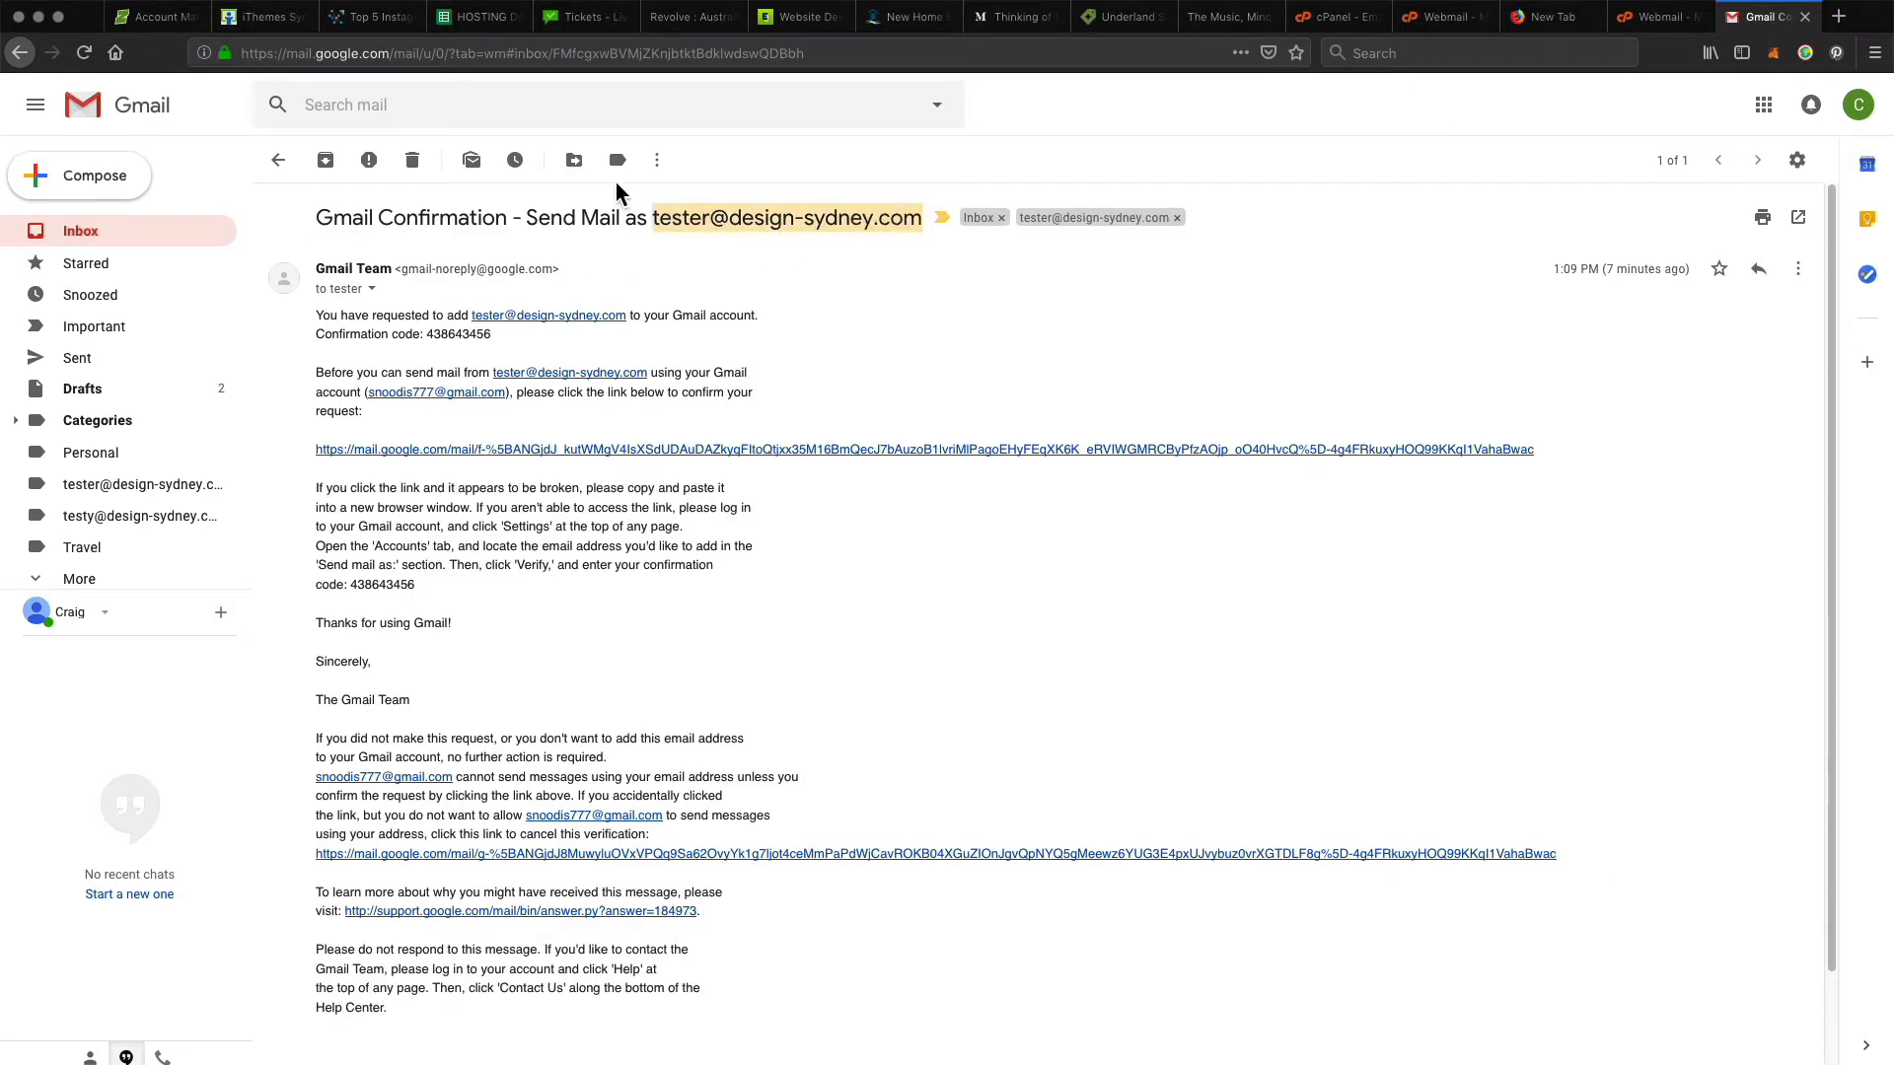
left_click(445, 108)
key("ctrl+v")
key("Return")
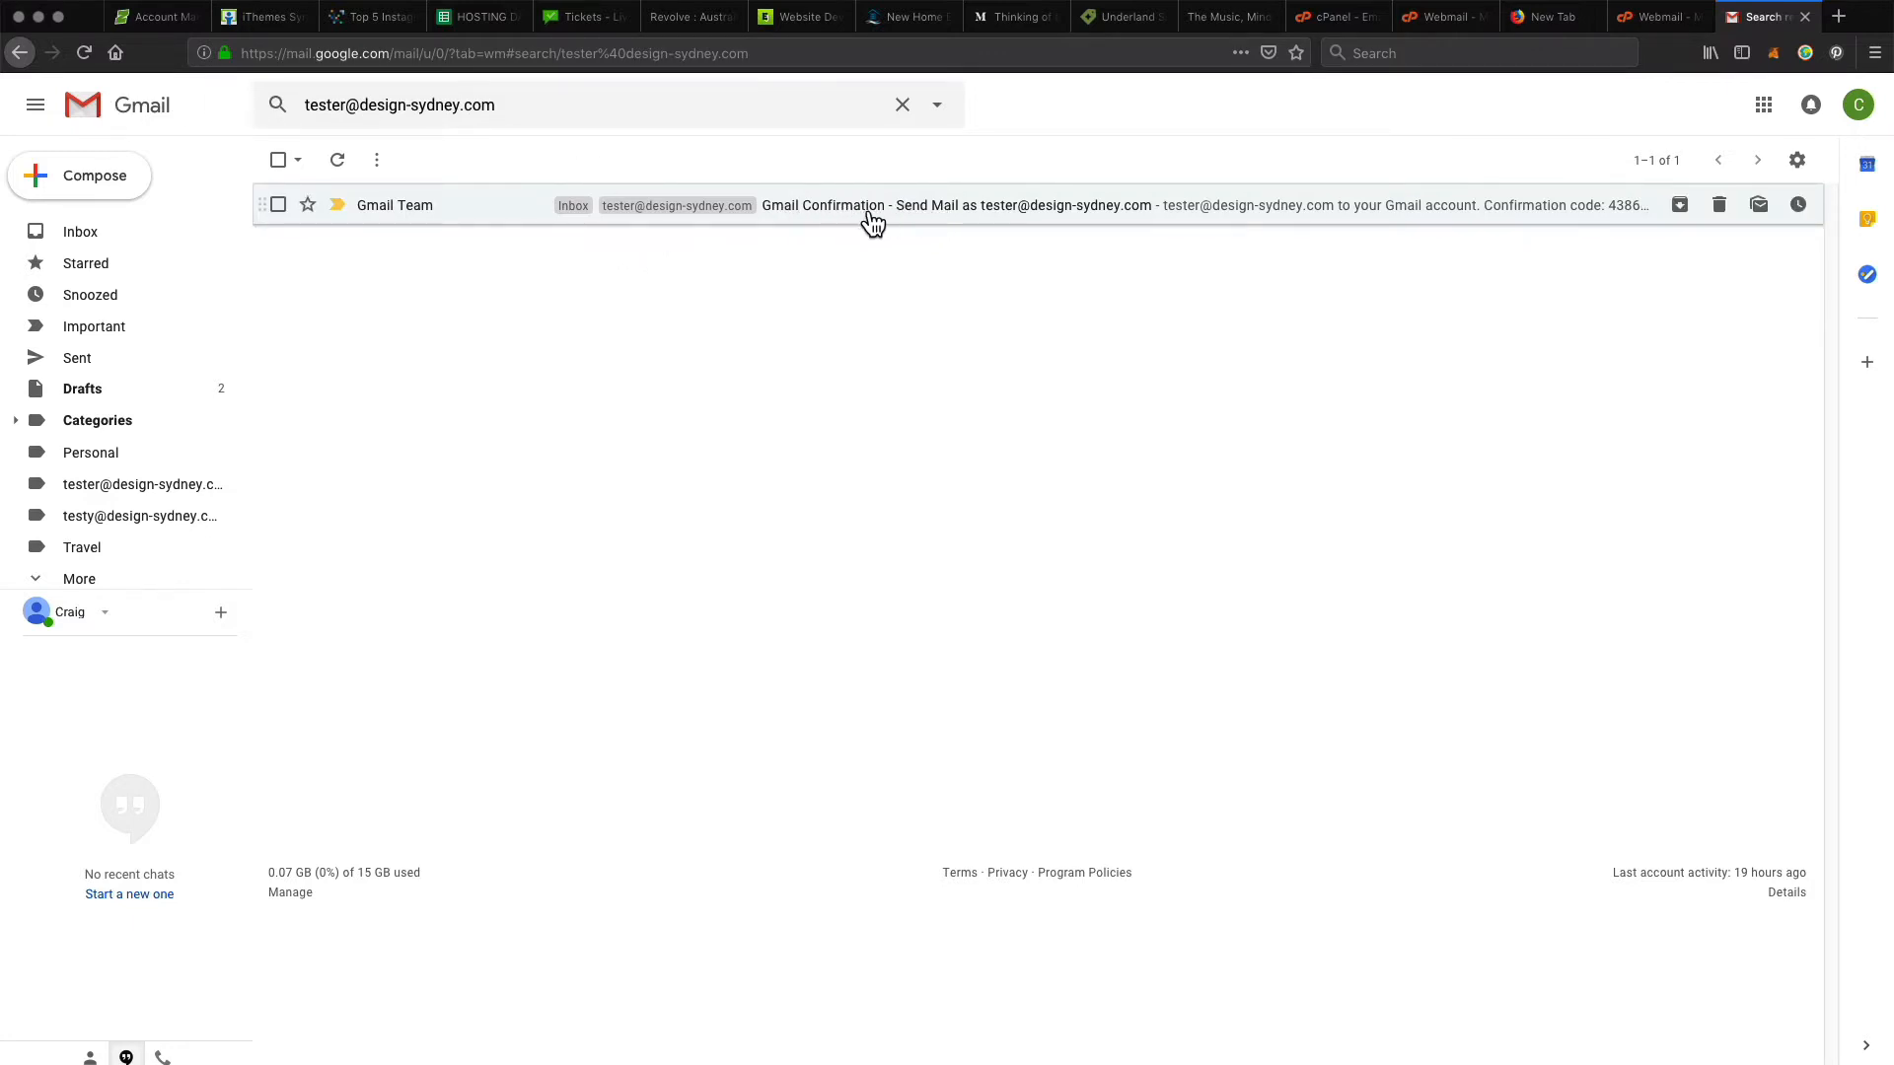
left_click(1669, 16)
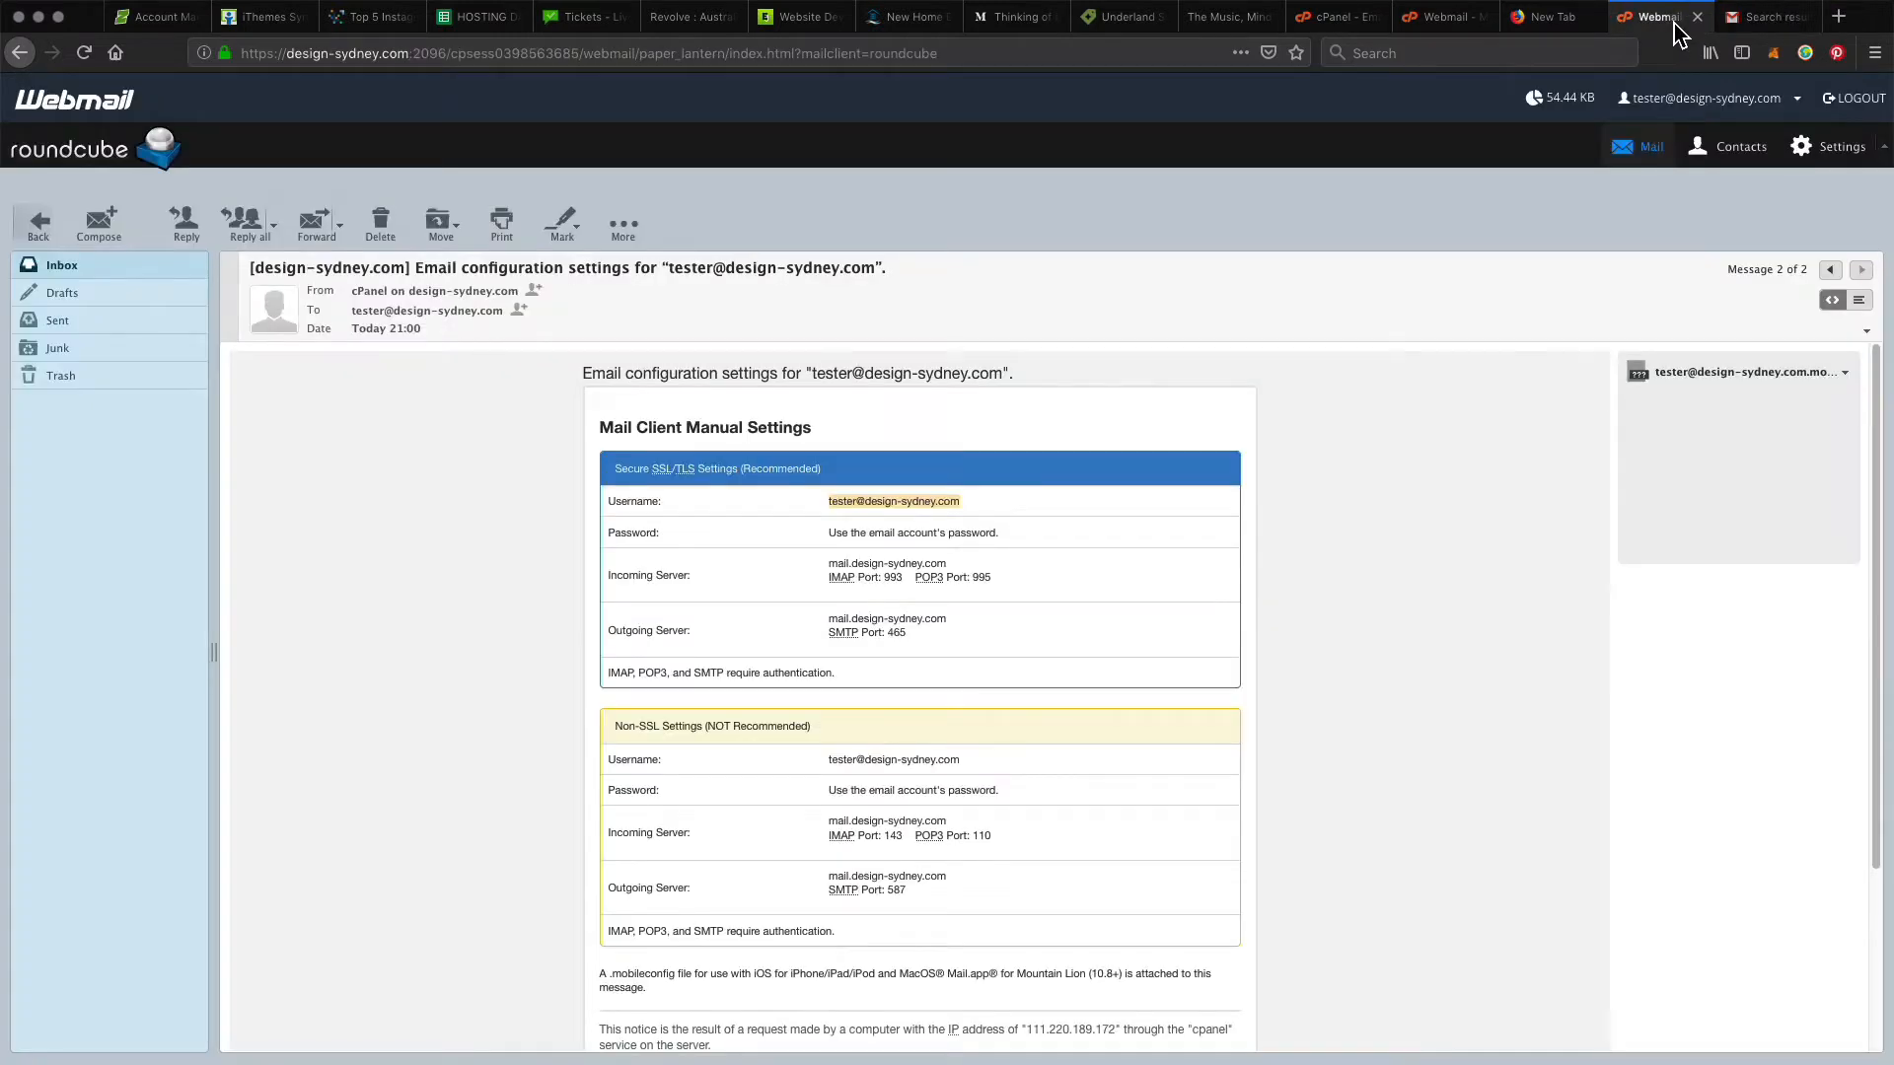
Step: In Roundcube, open the email configuration message and select 'Email configuration' in its subject
left_click(90, 272)
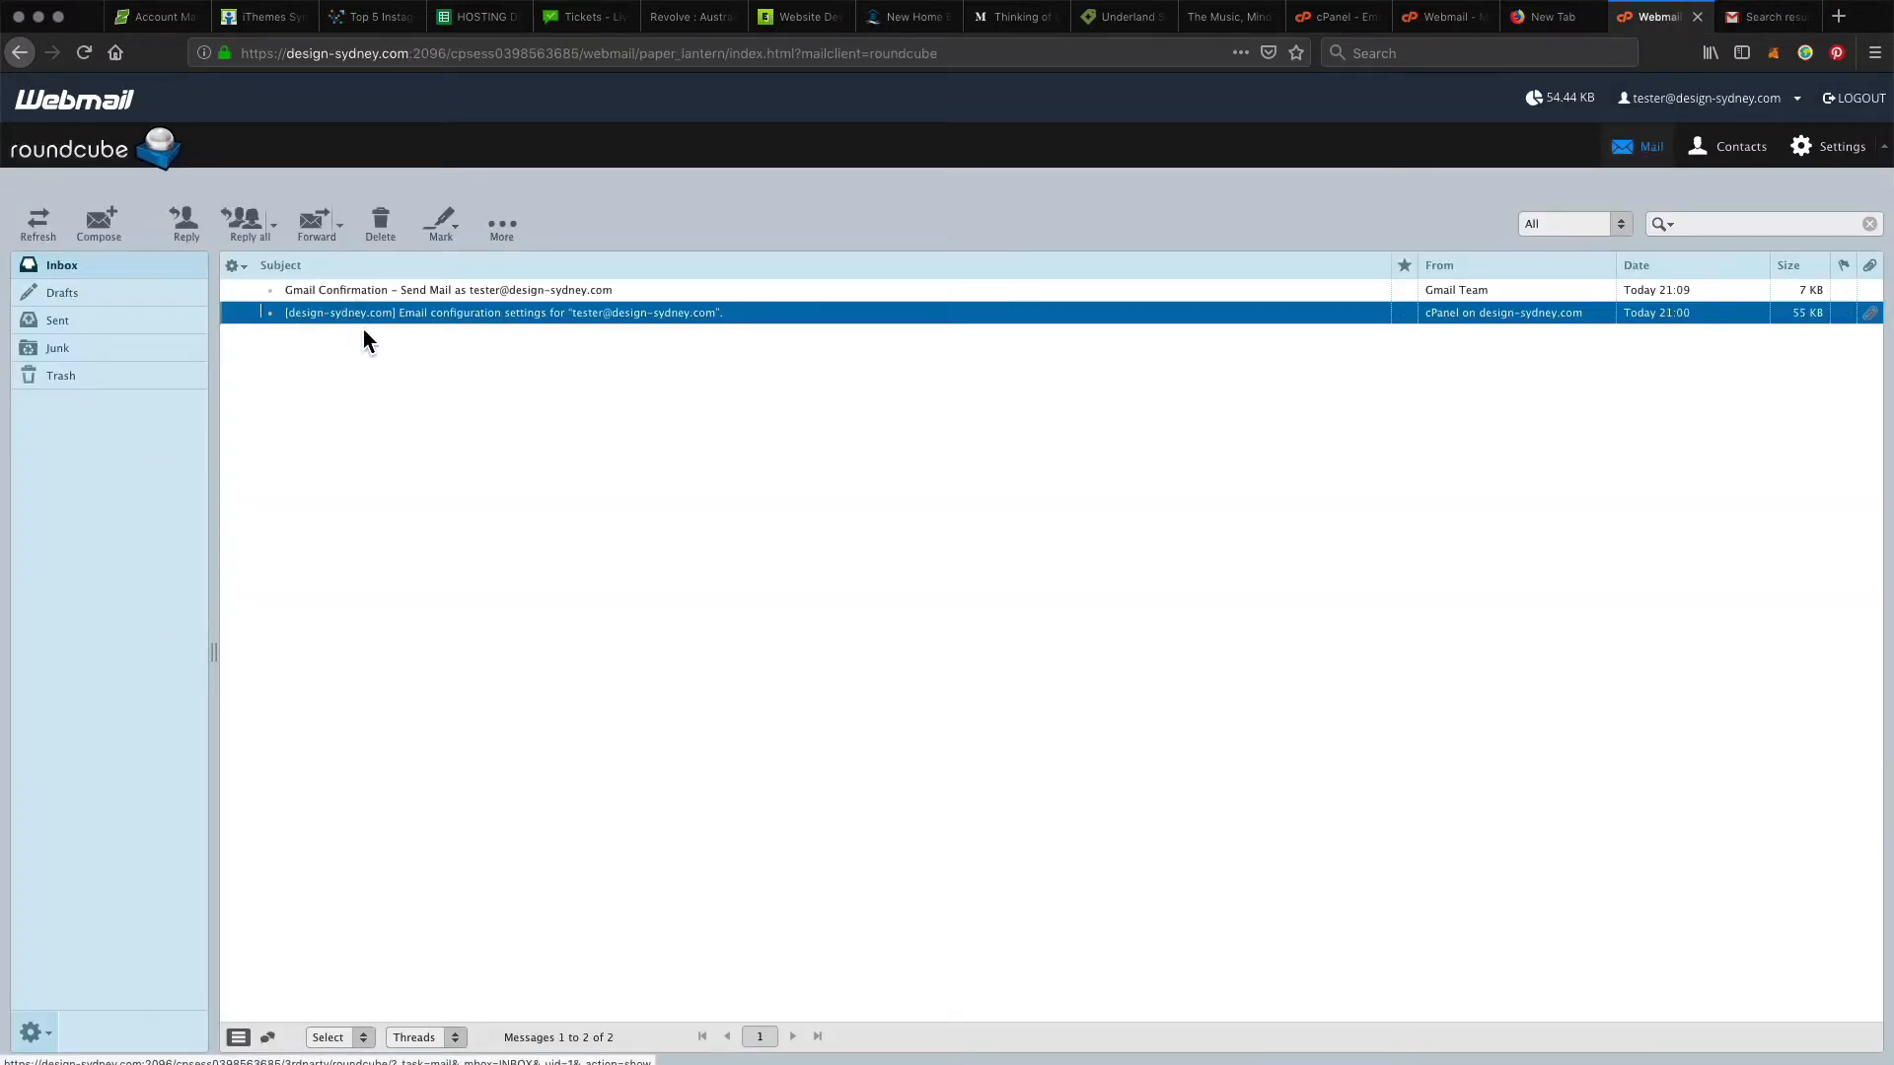
double_click(387, 316)
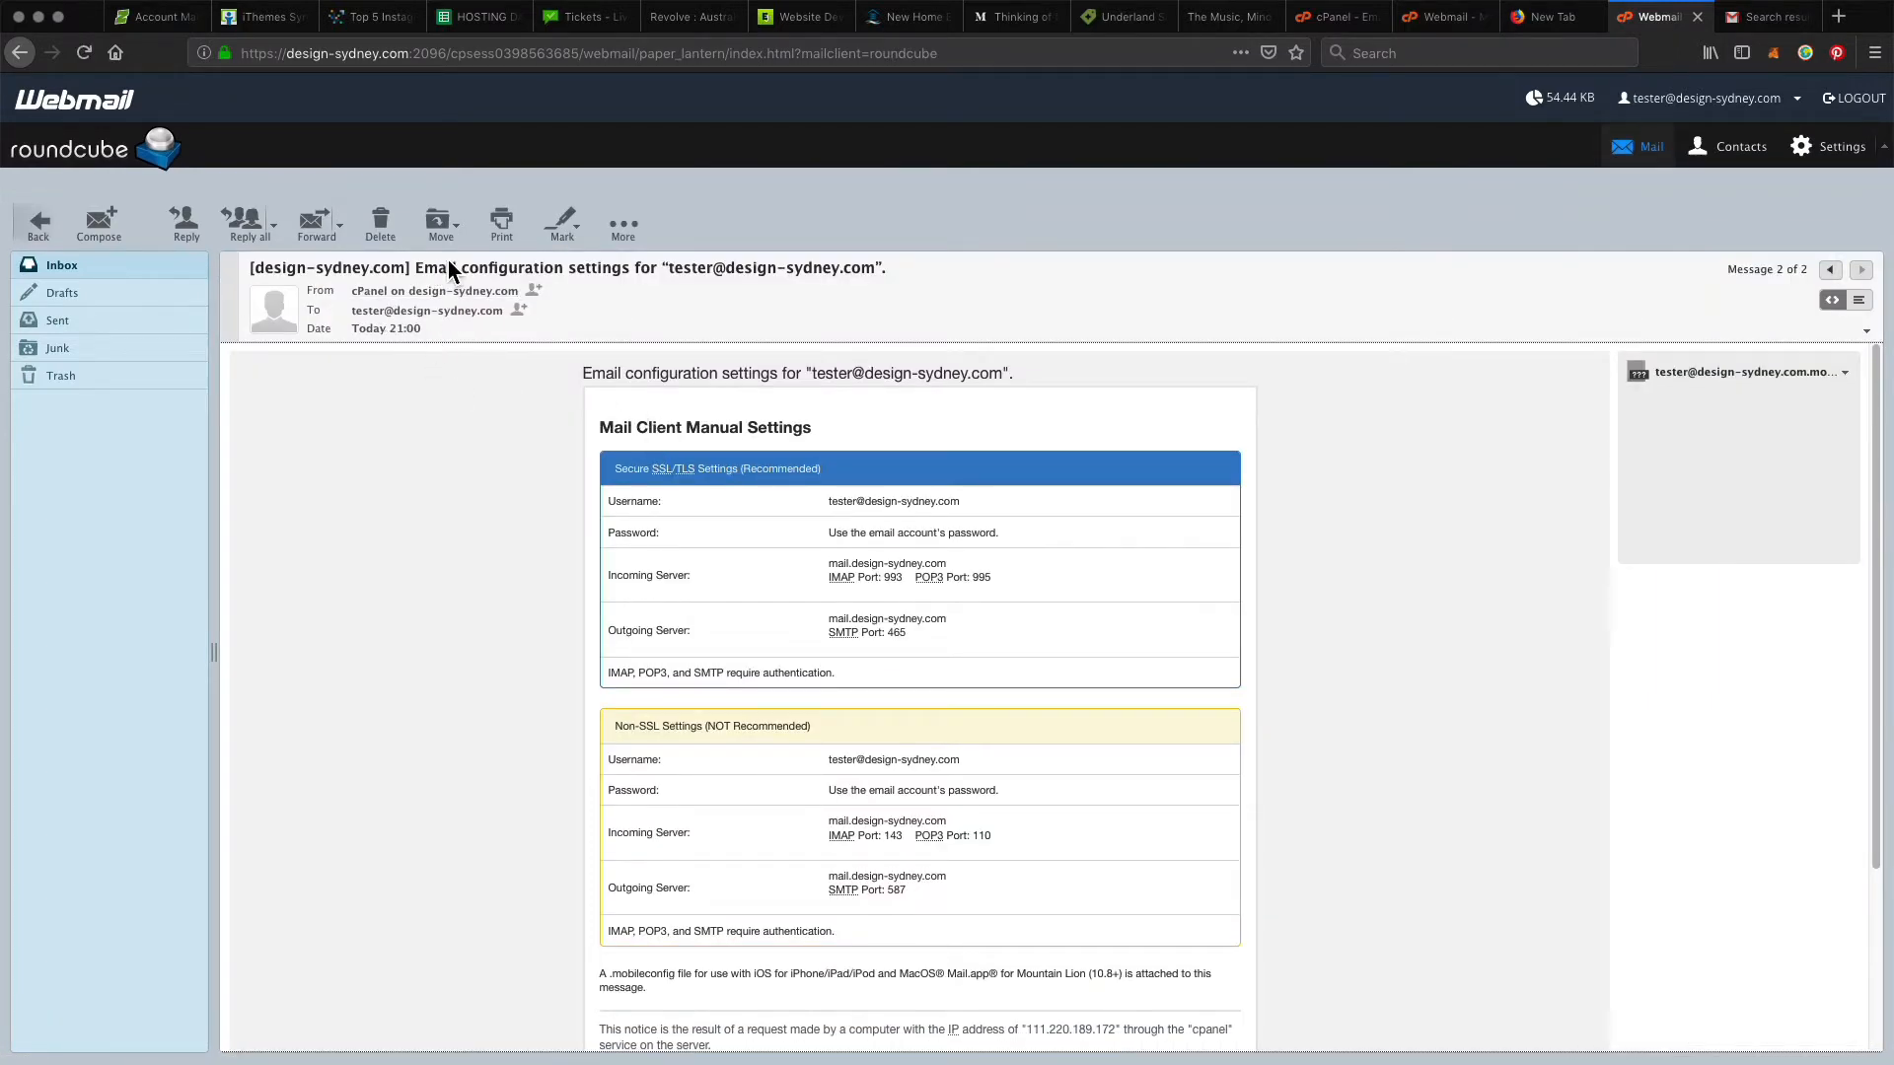
left_click_drag(418, 268, 560, 269)
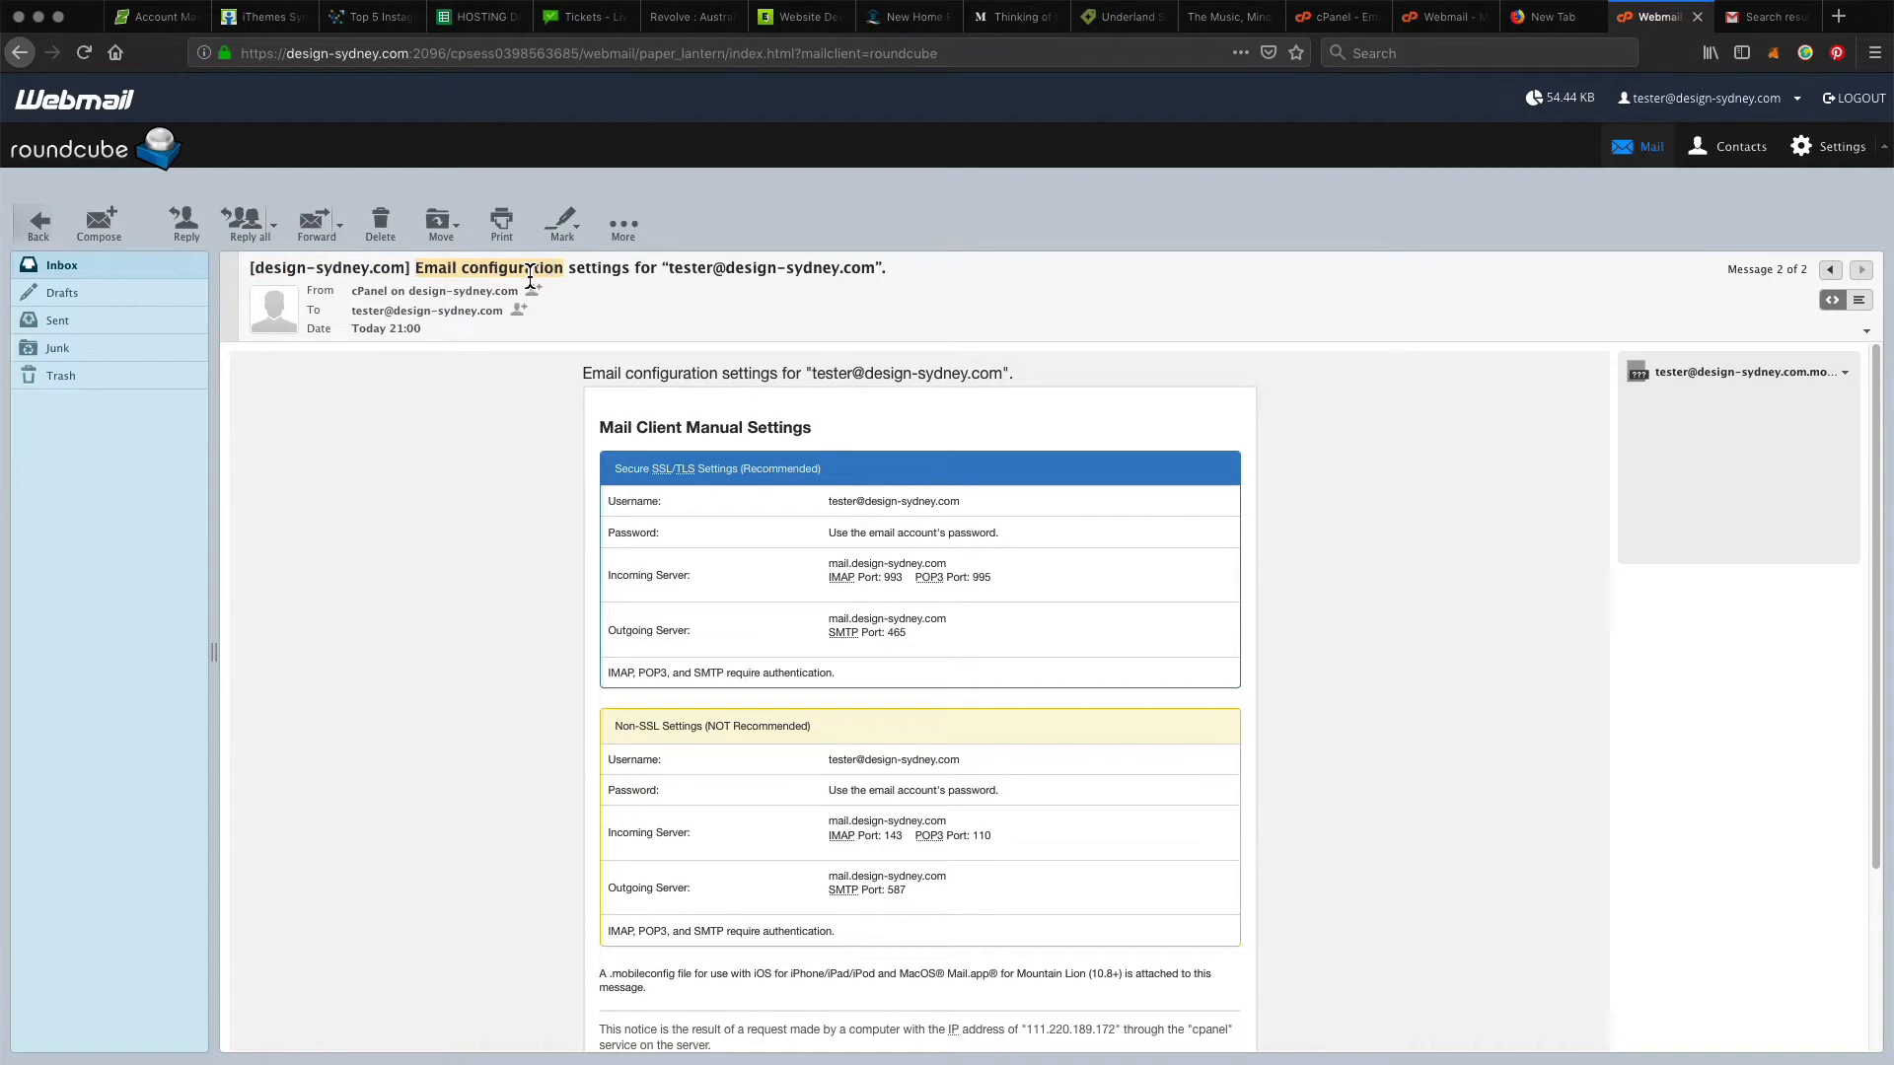
Step: Search Gmail, including Trash, for 'Email configuration', then open and archive the cPanel message
left_click(1771, 18)
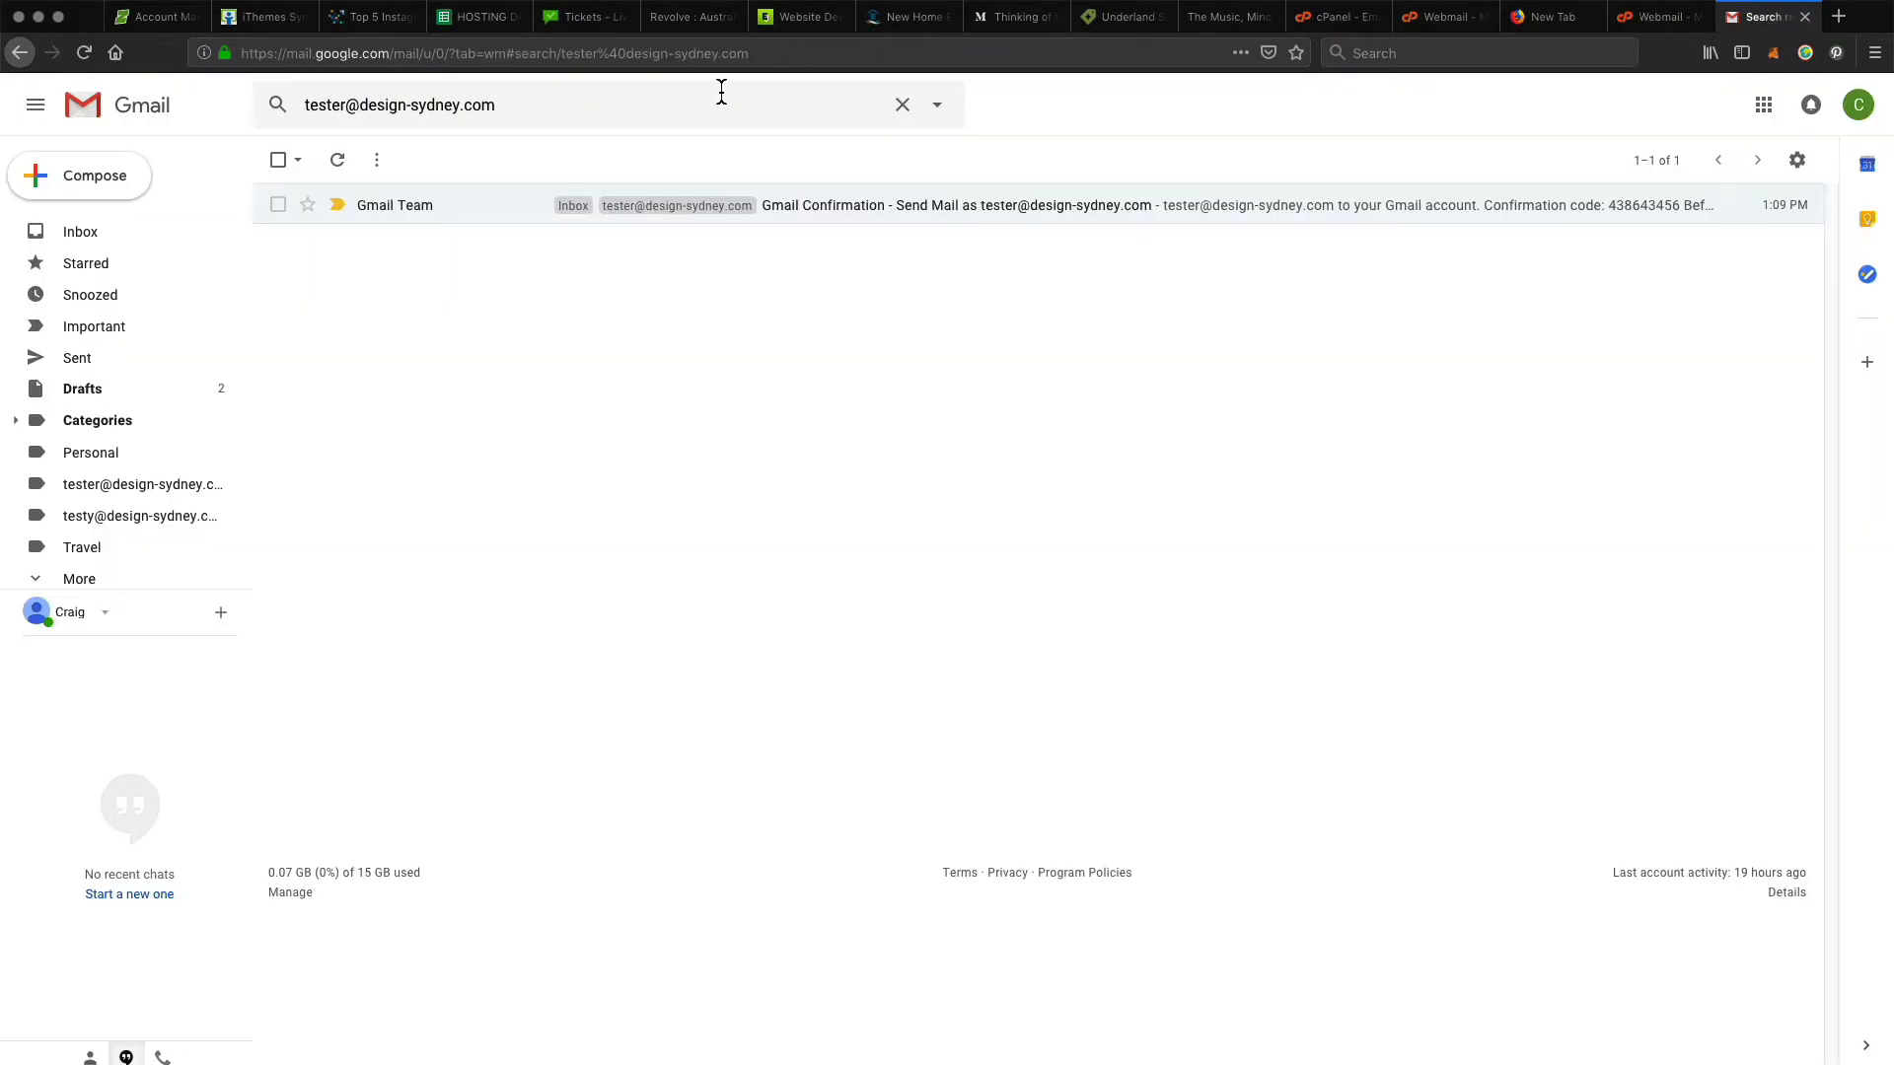
left_click(630, 114)
key("ctrl+v")
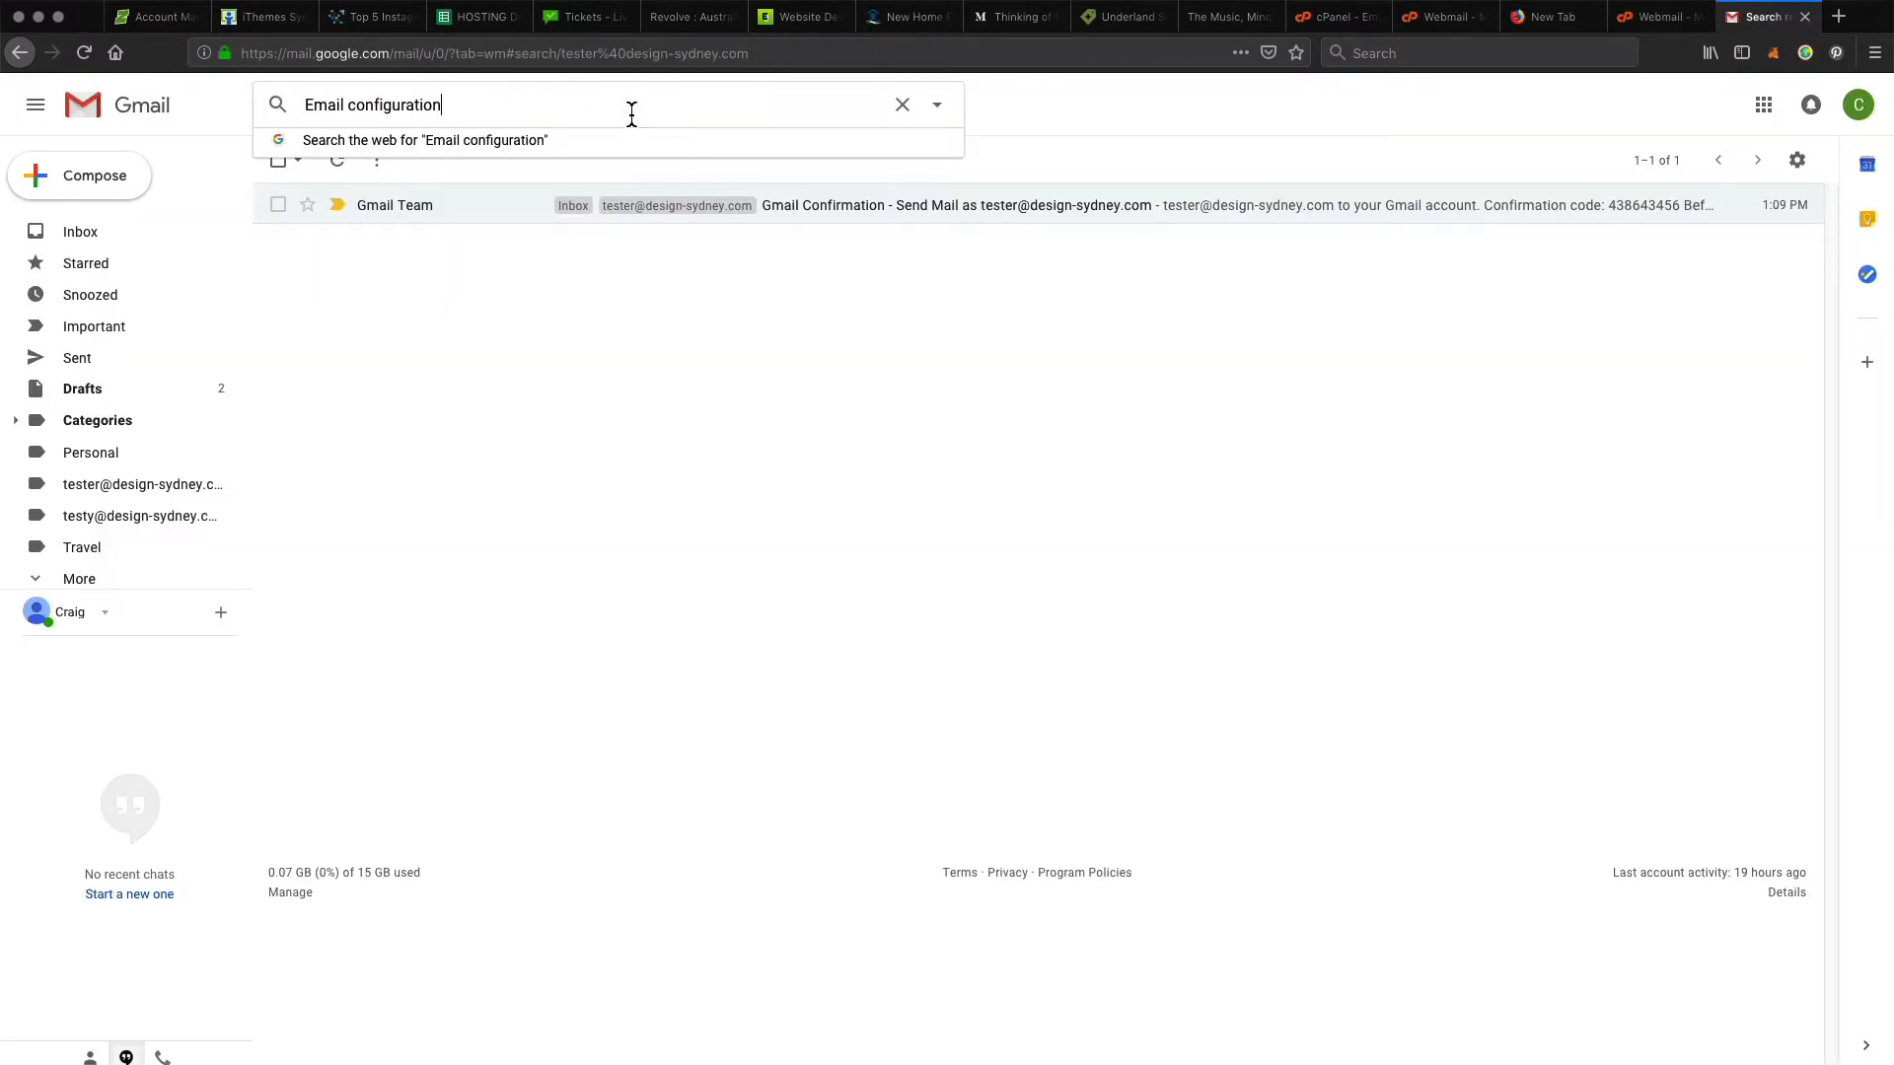
key("Return")
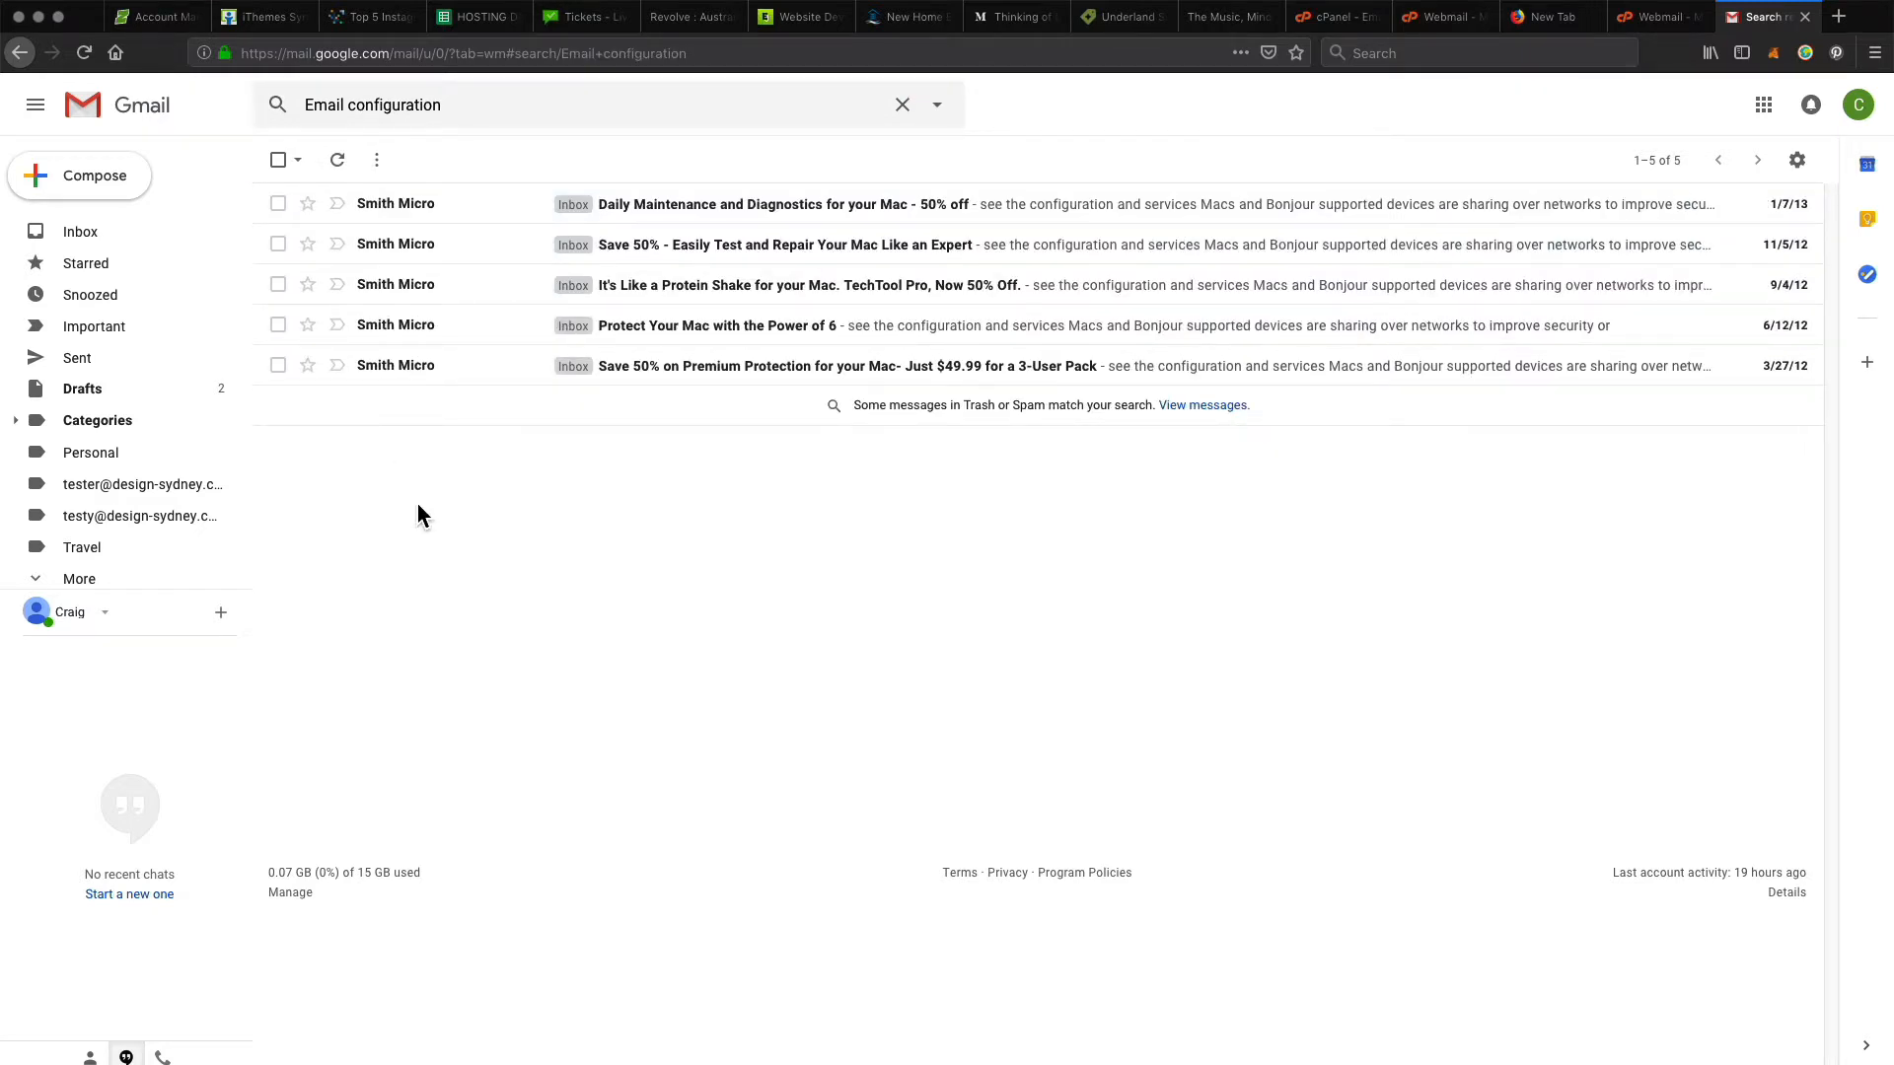
left_click(1202, 408)
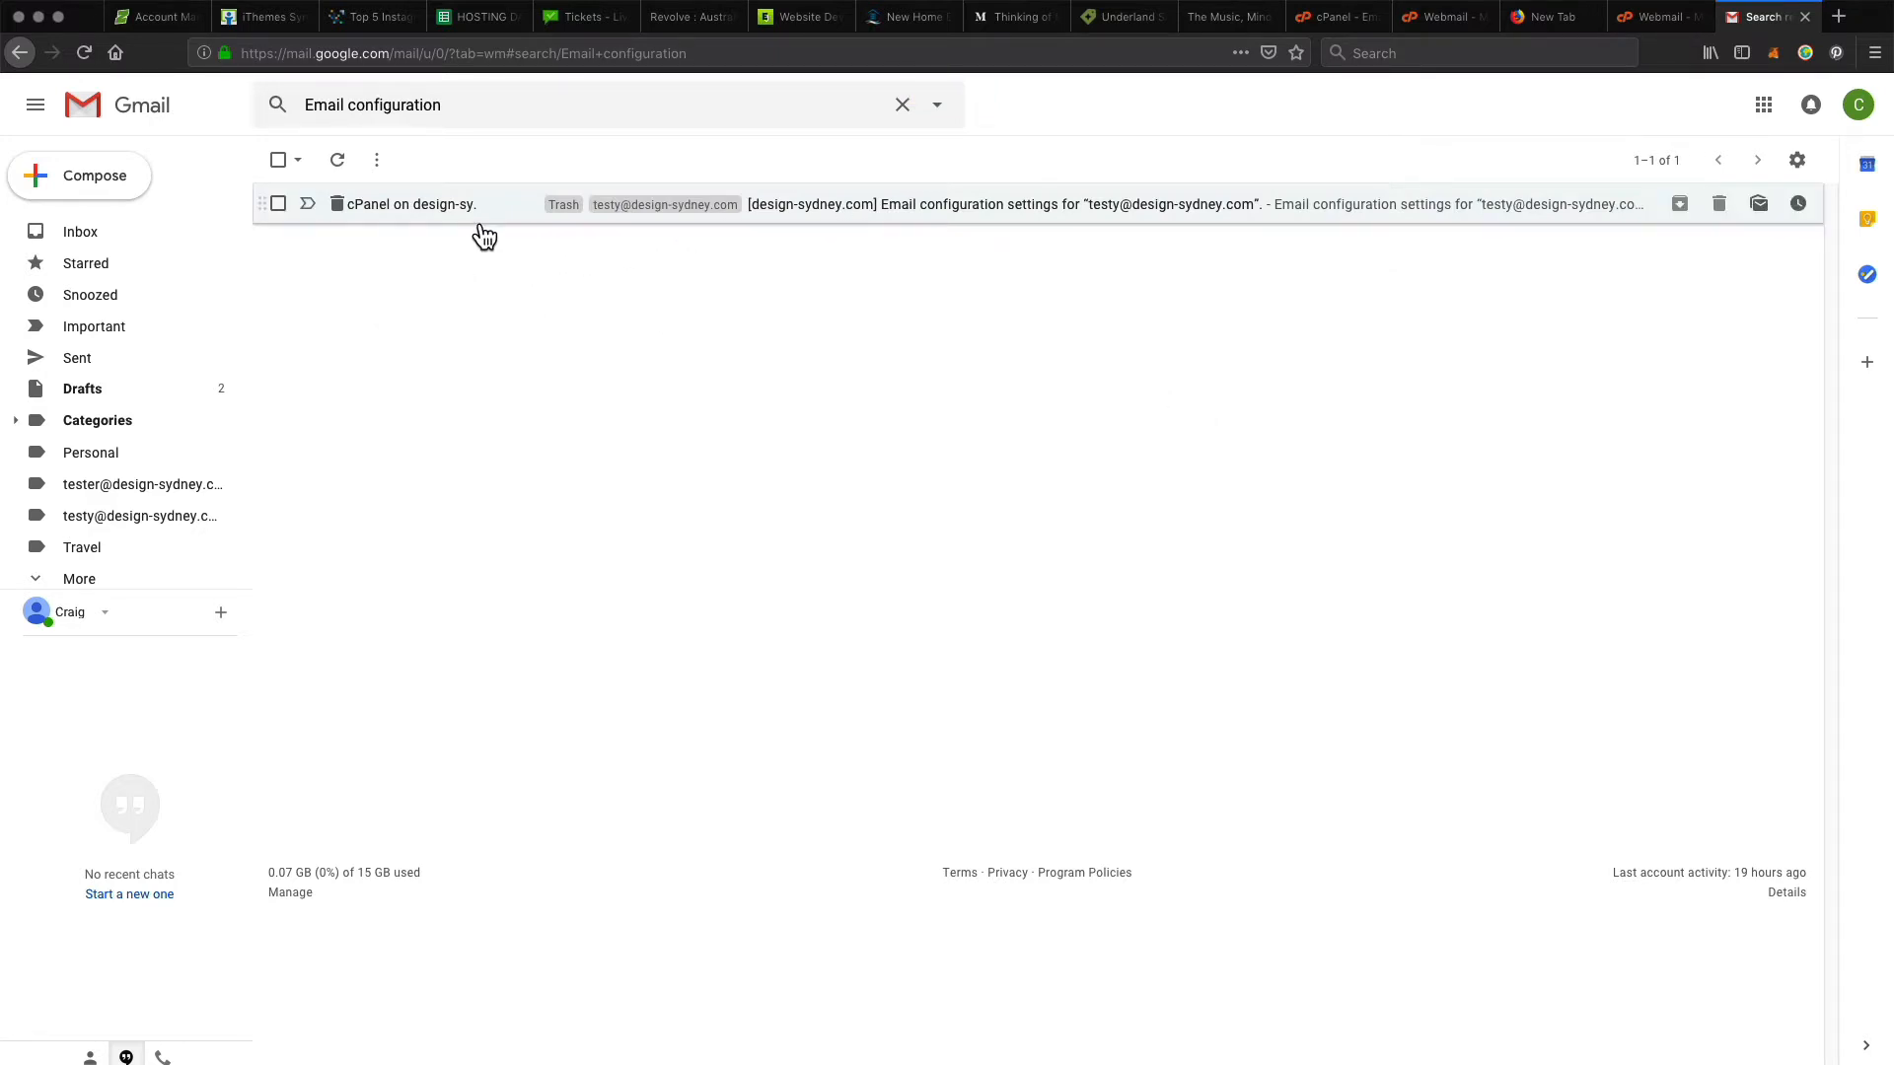
left_click(953, 219)
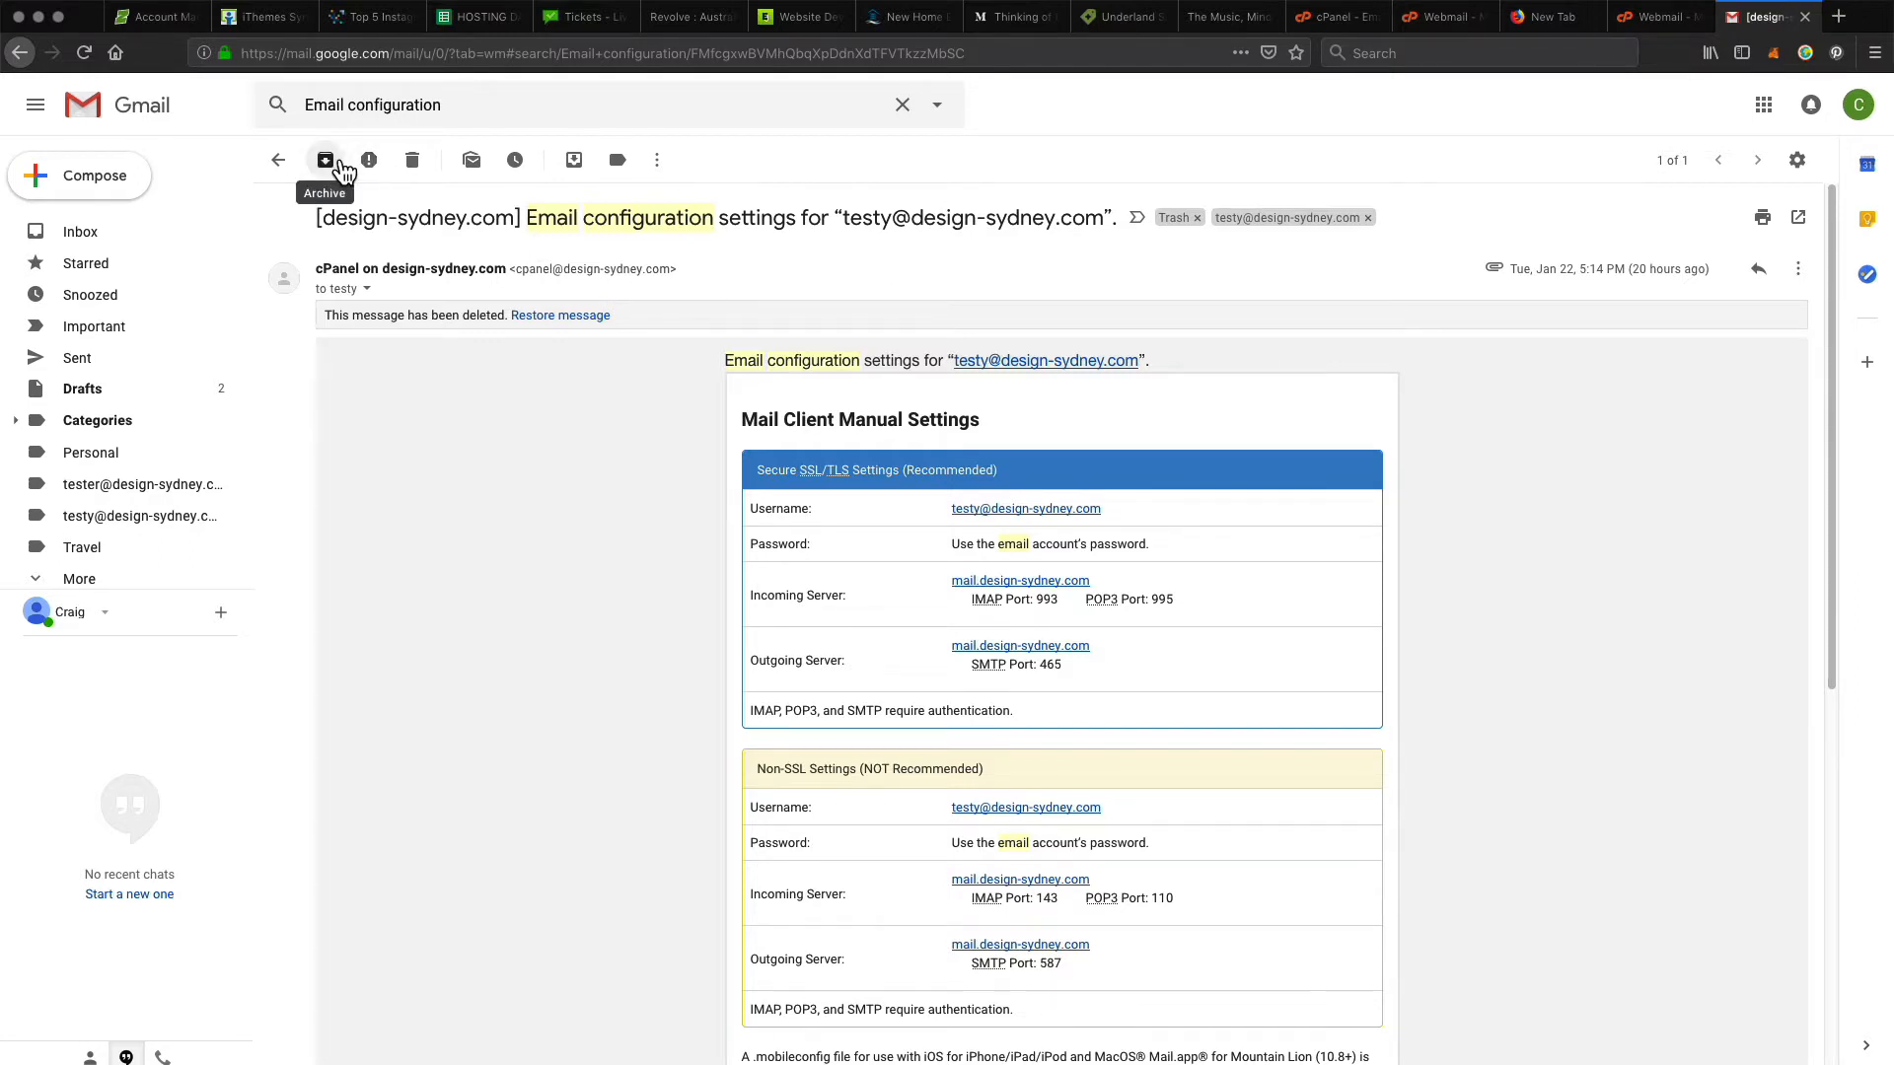
left_click(339, 164)
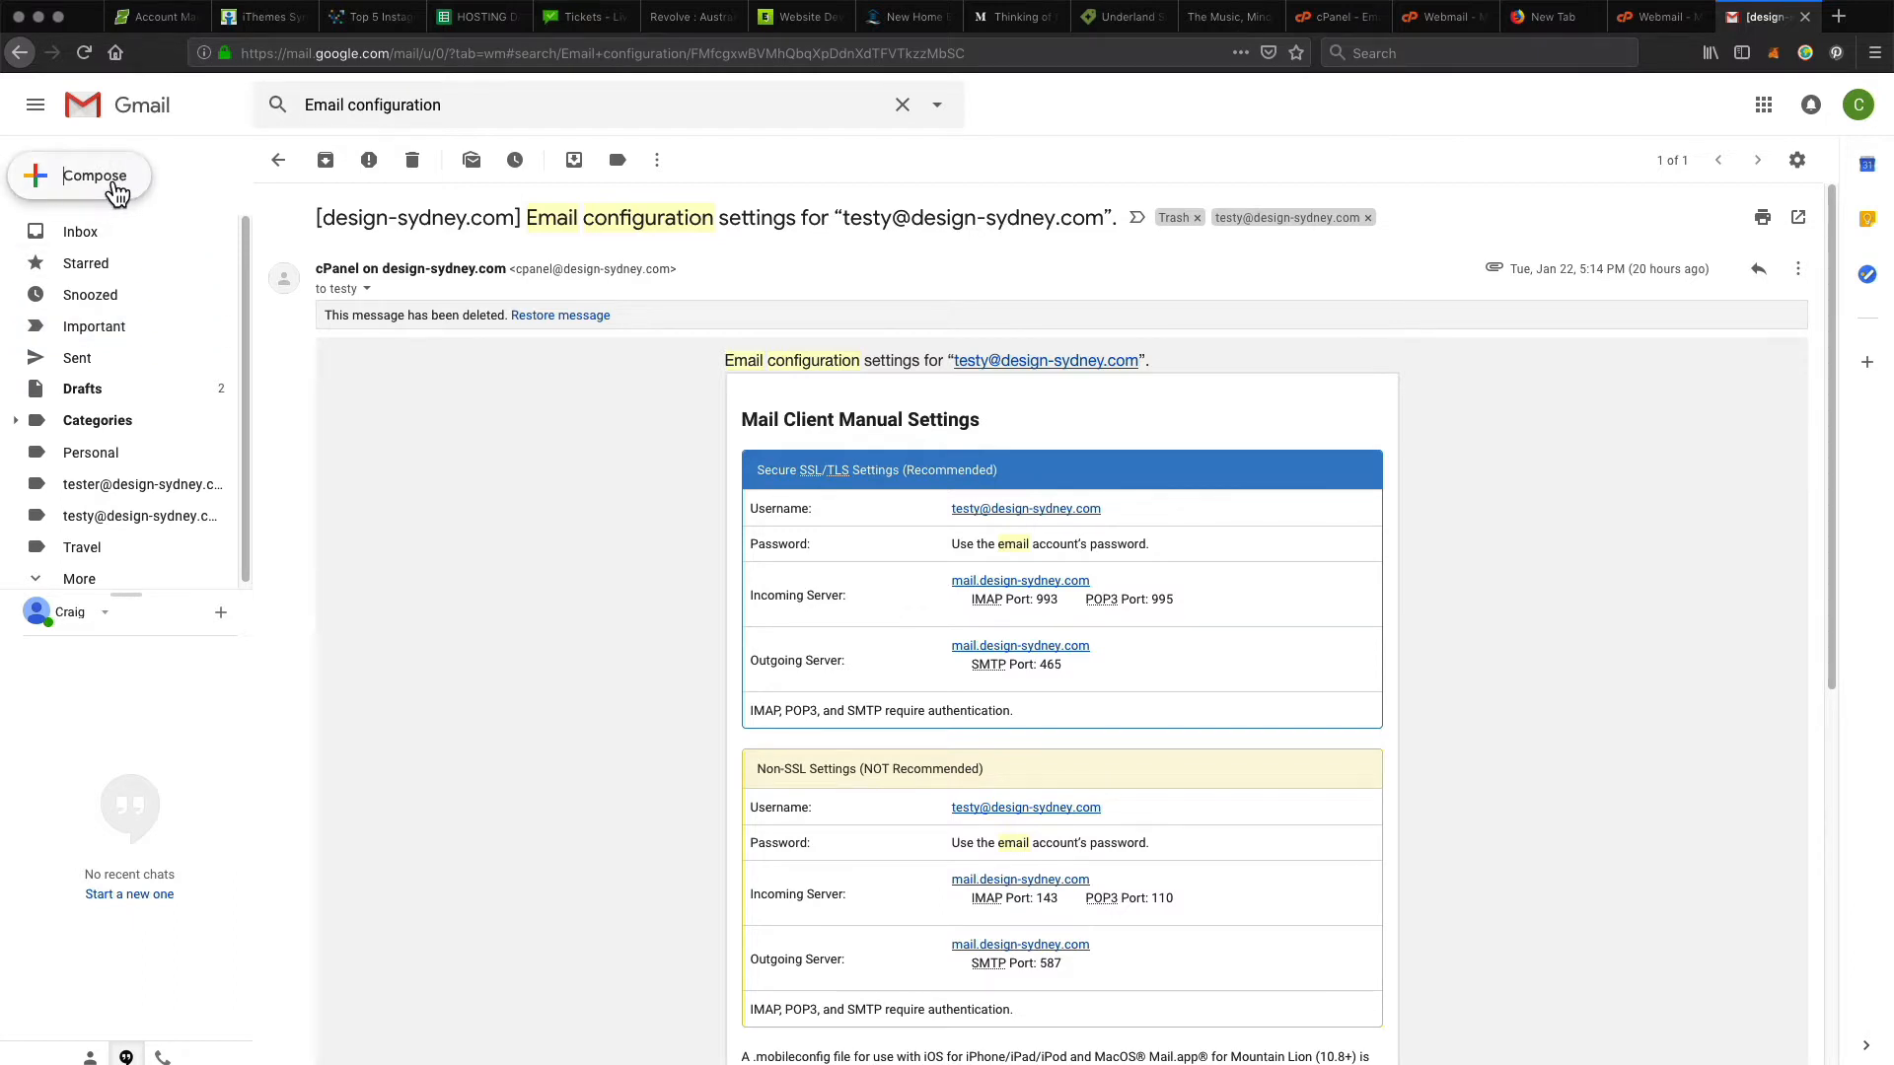
left_click(115, 187)
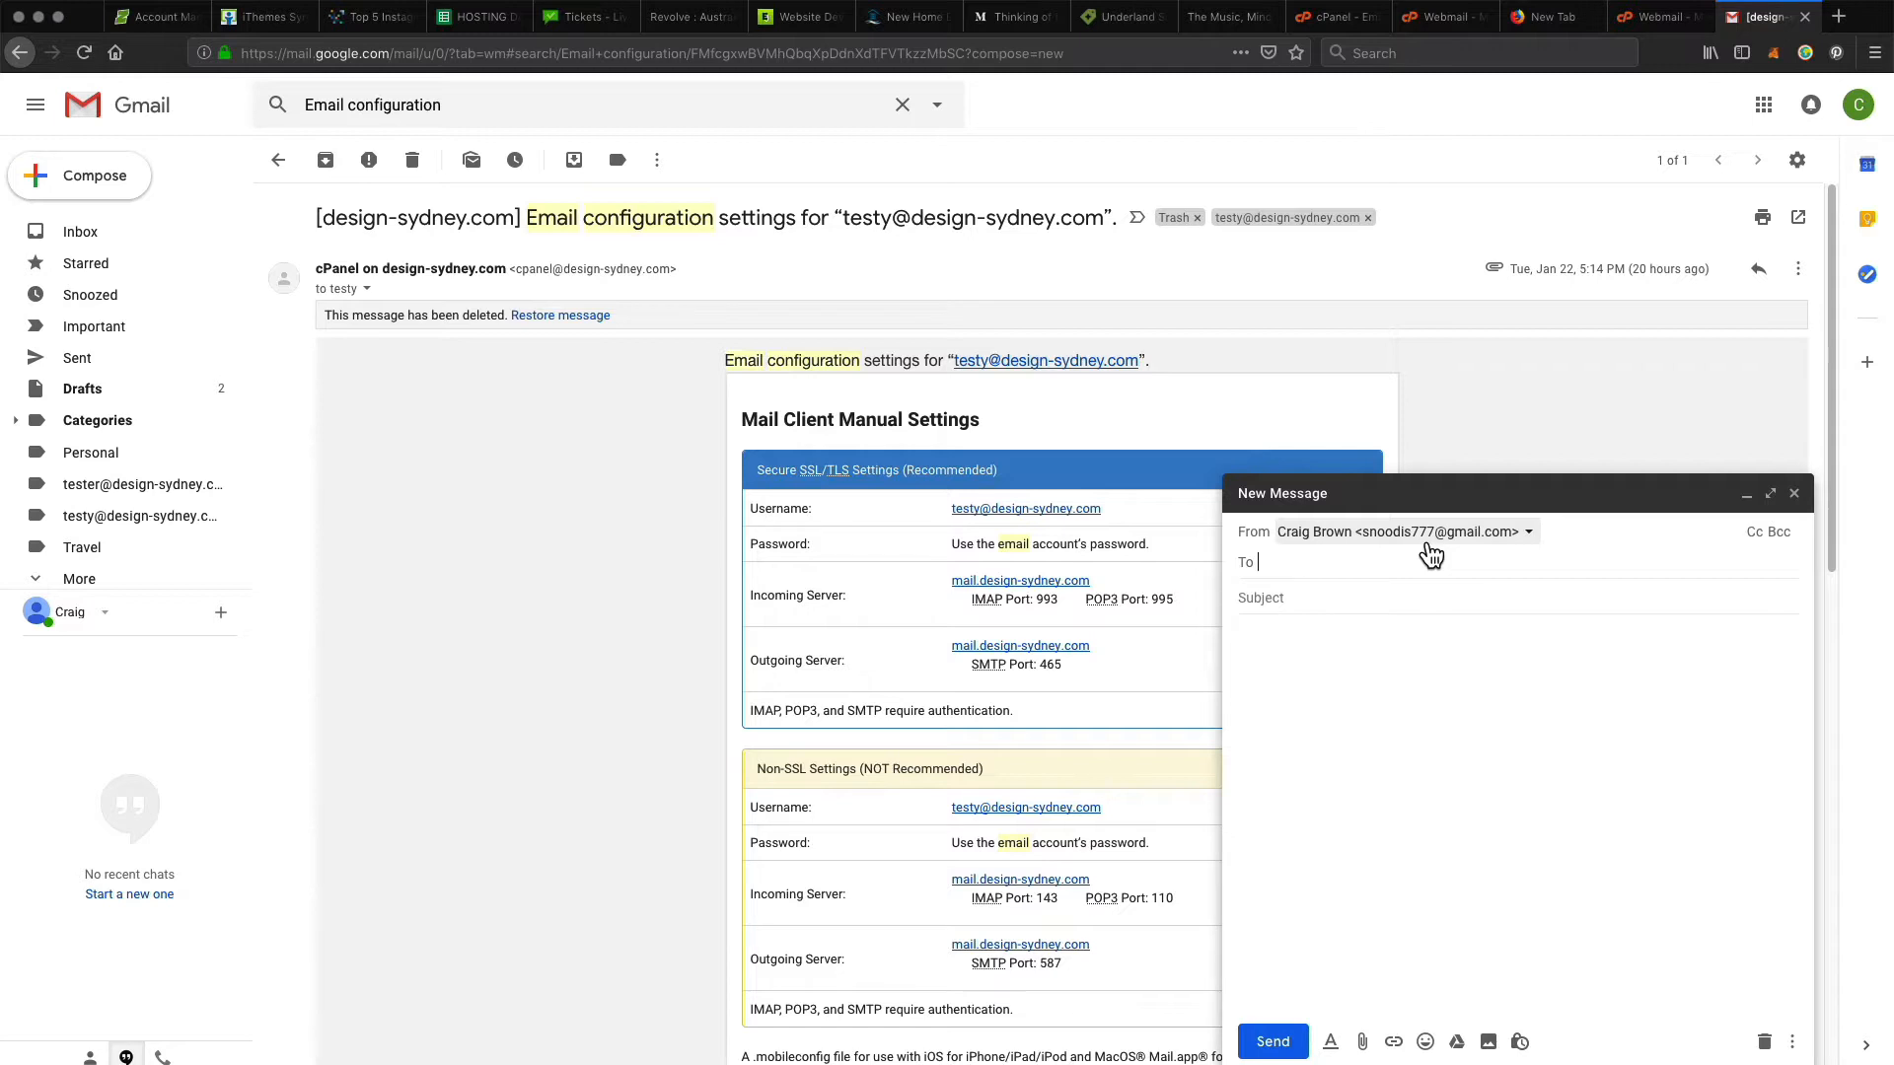
left_click(1430, 537)
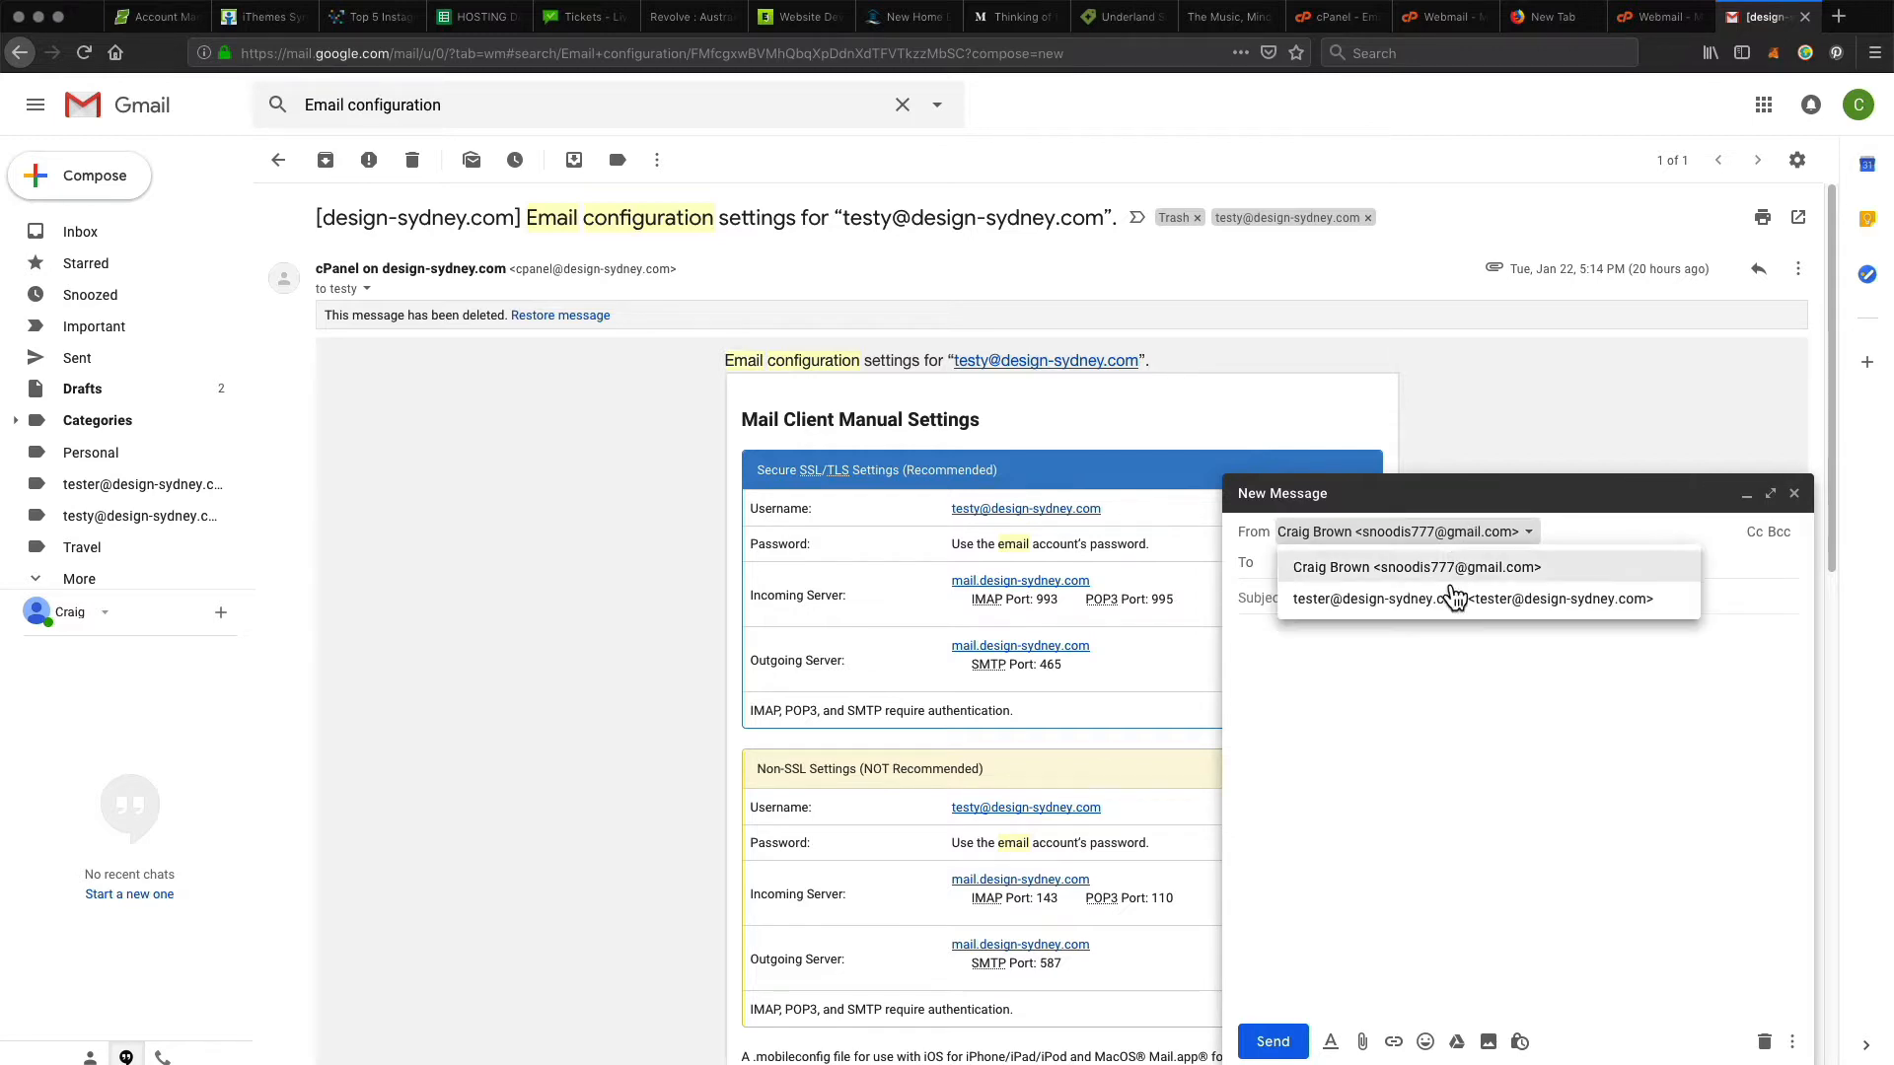
left_click(1450, 598)
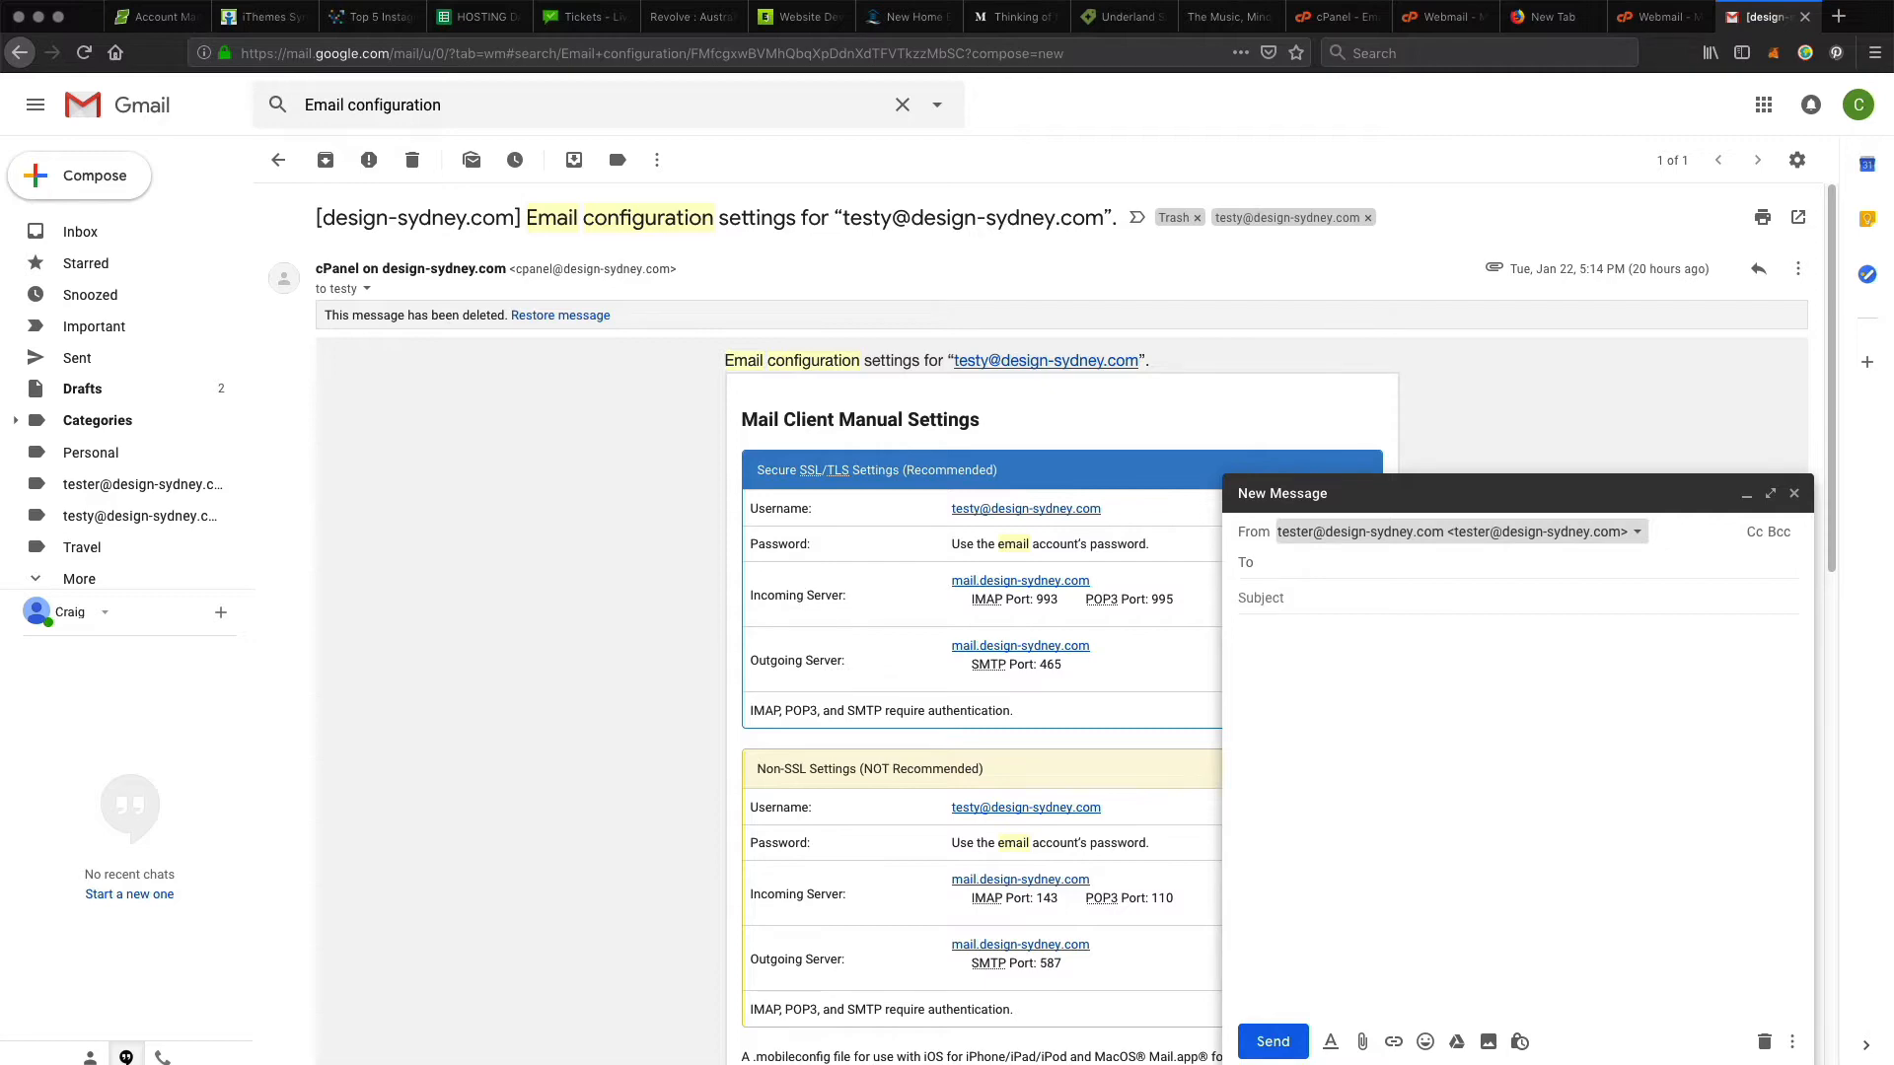
key("super+Tab")
Step: Log in to the be9design.com cPanel with the saved PasswordWallet login and open Email Accounts
left_click(314, 553)
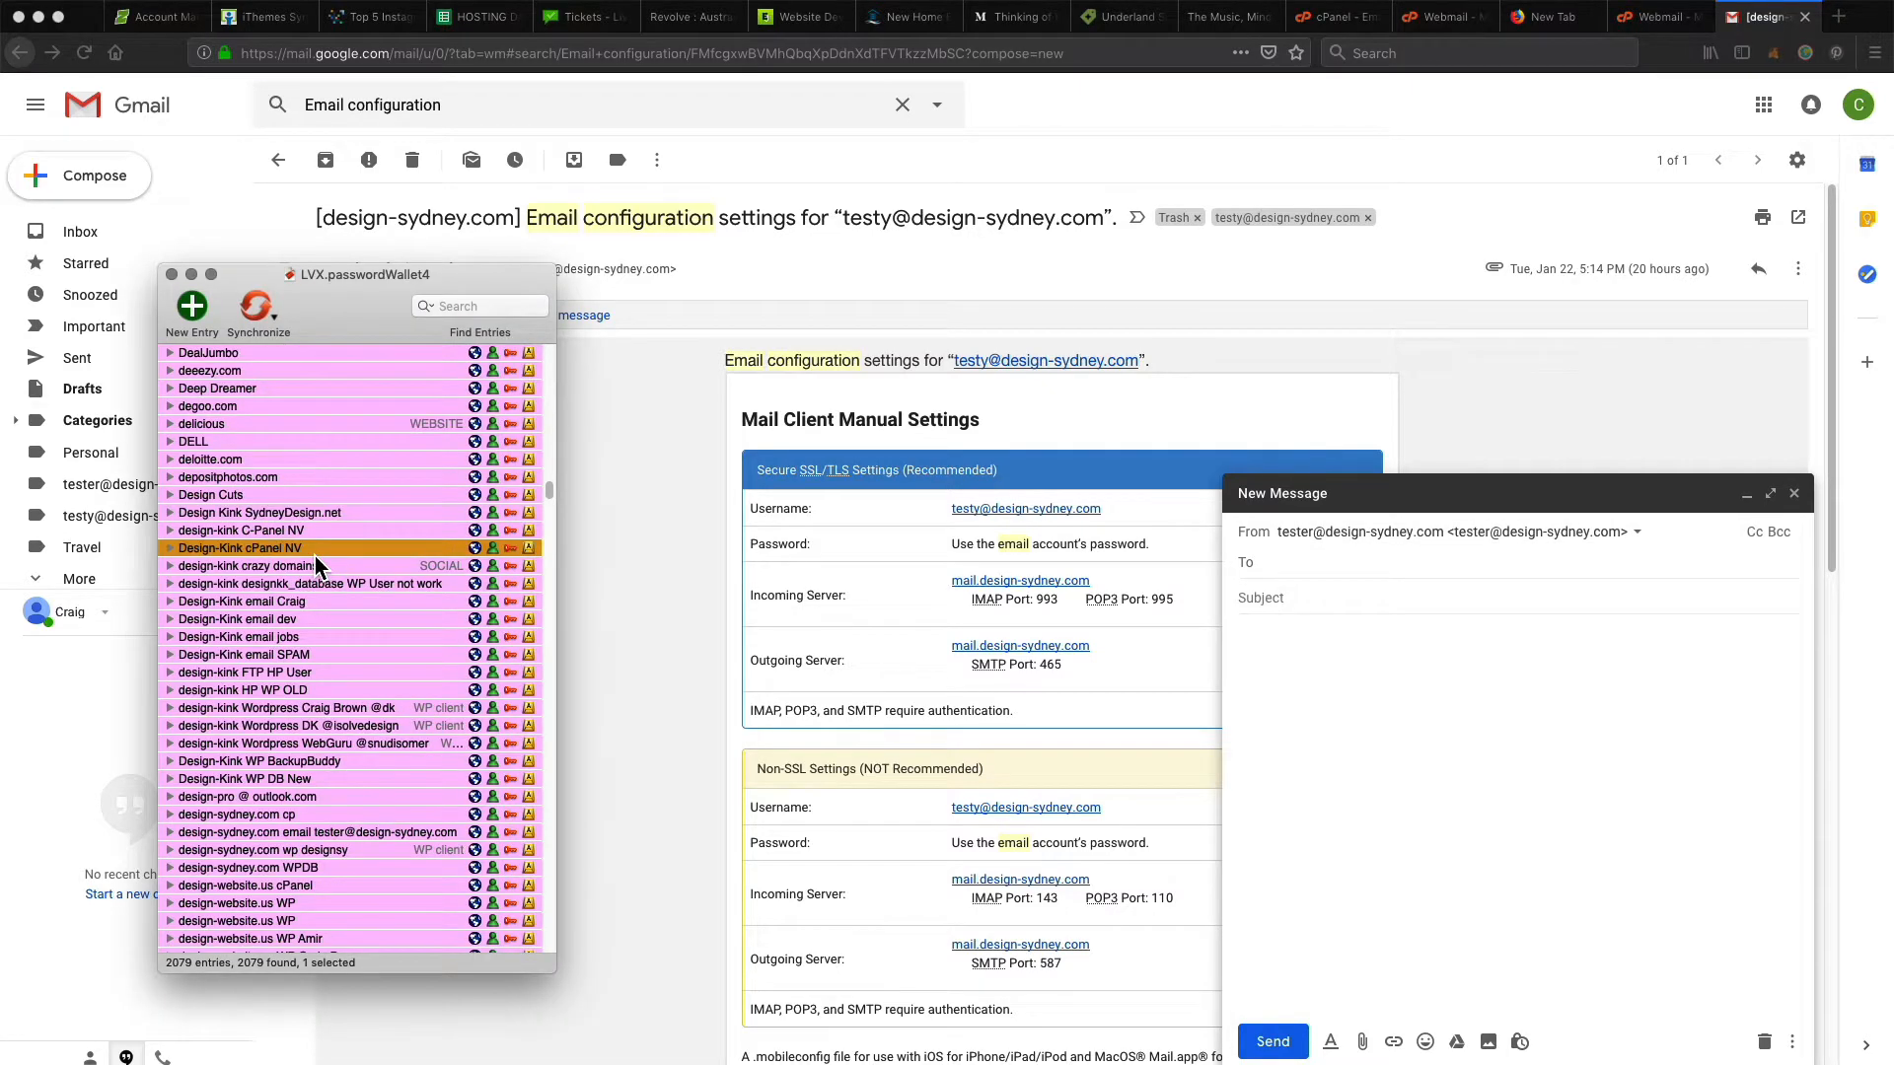
type("be")
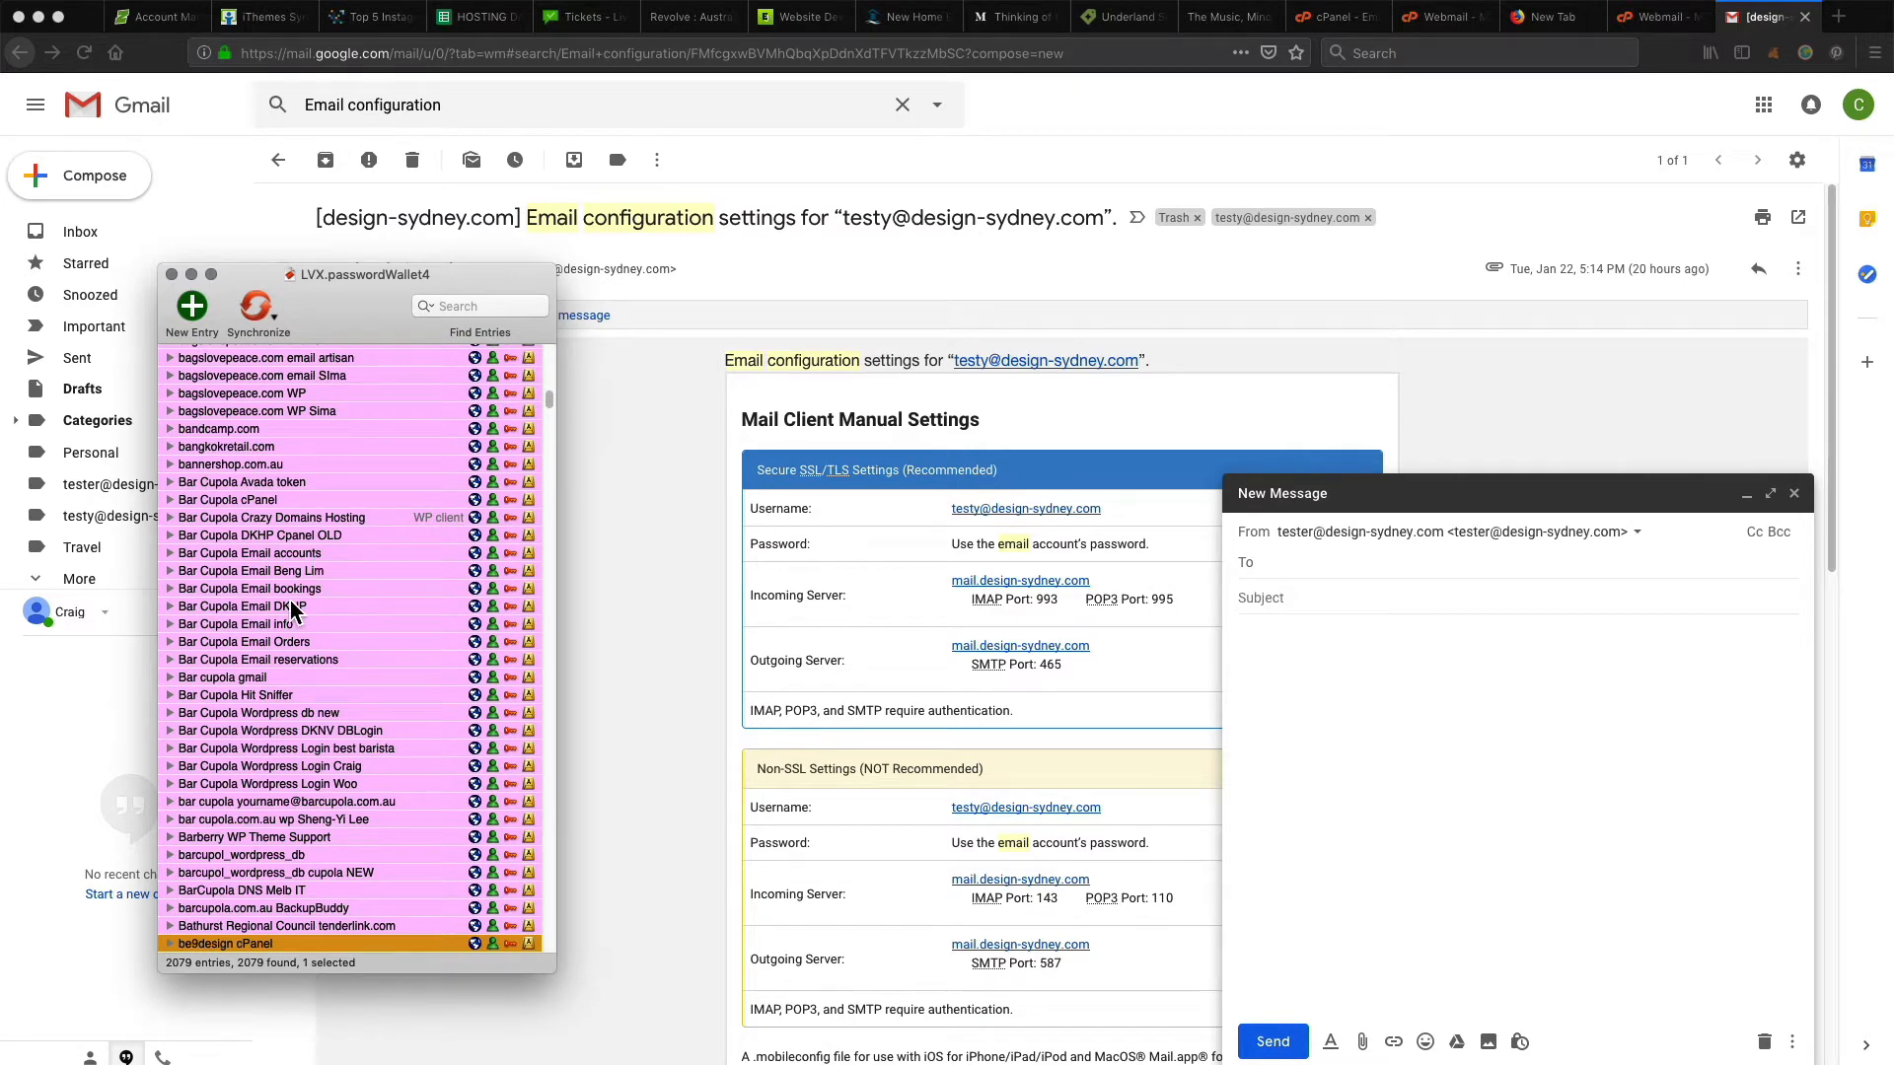
scroll(301, 651, "down", 3)
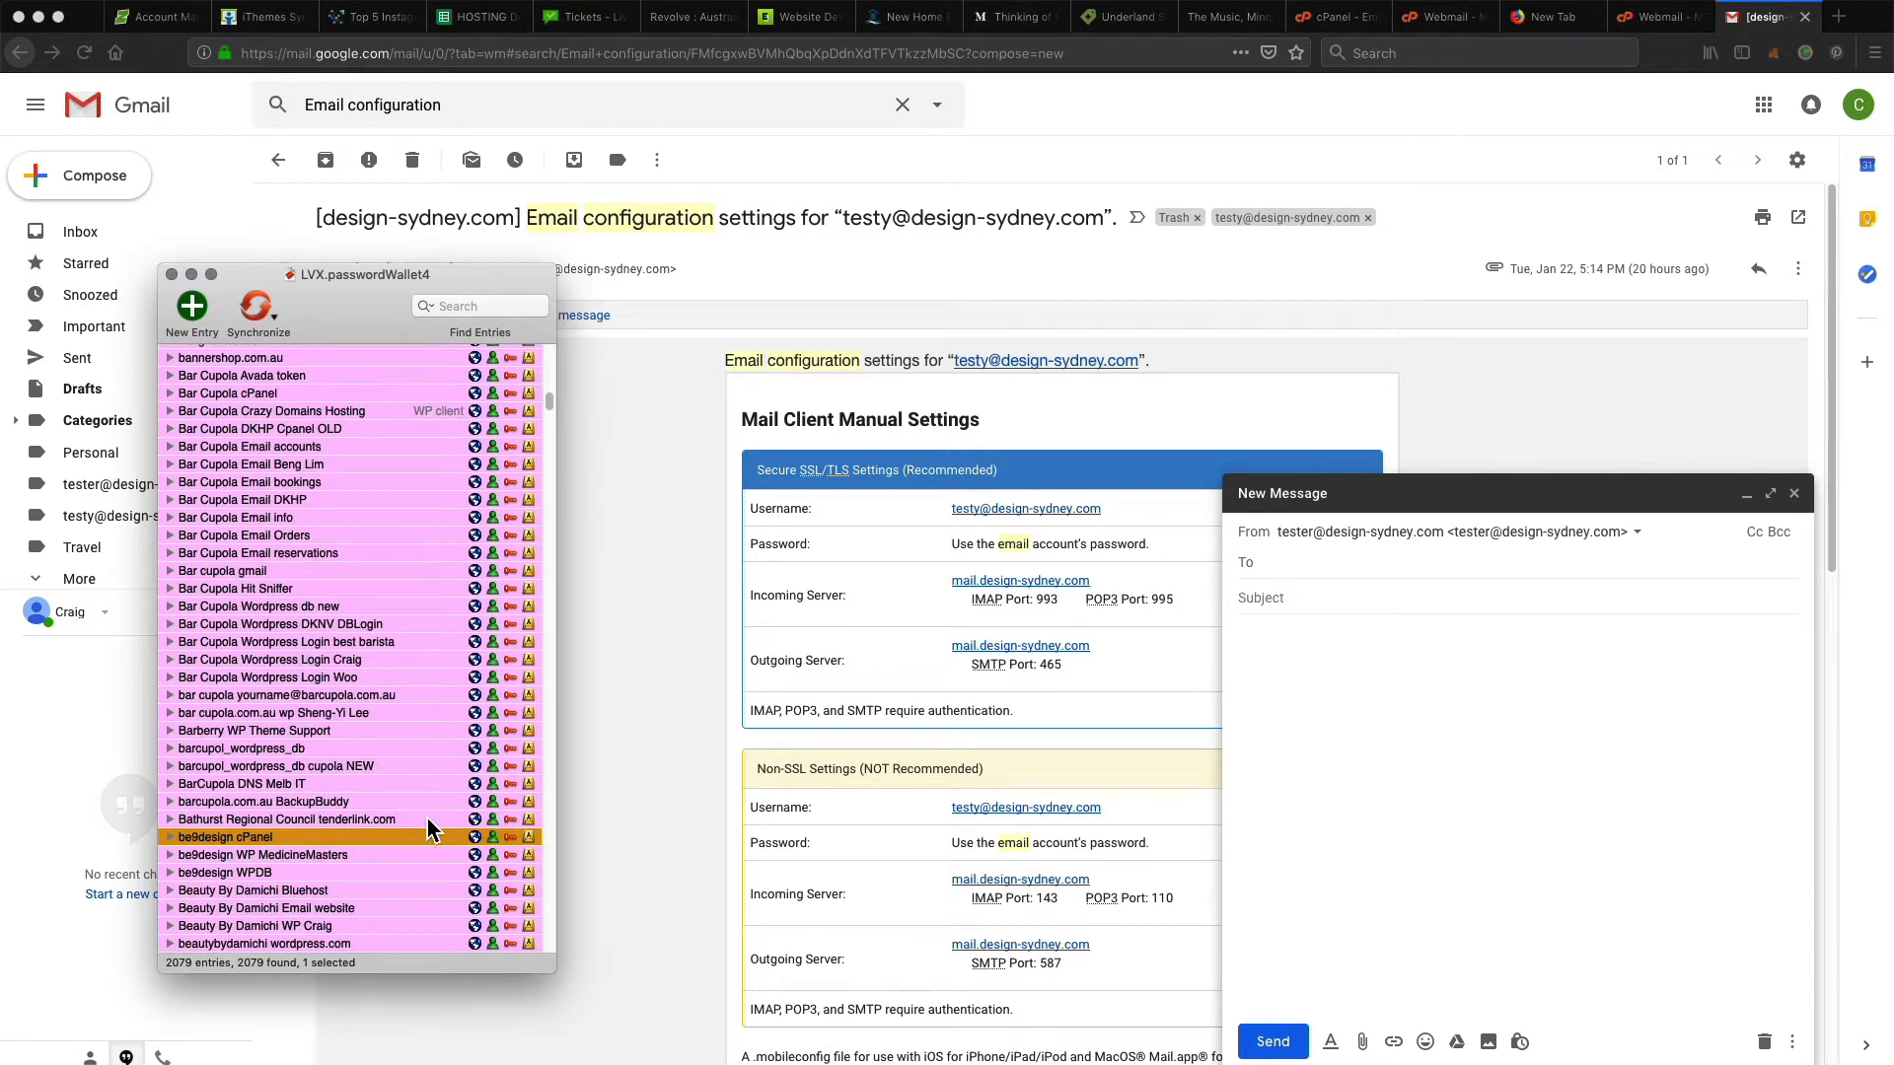
double_click(478, 840)
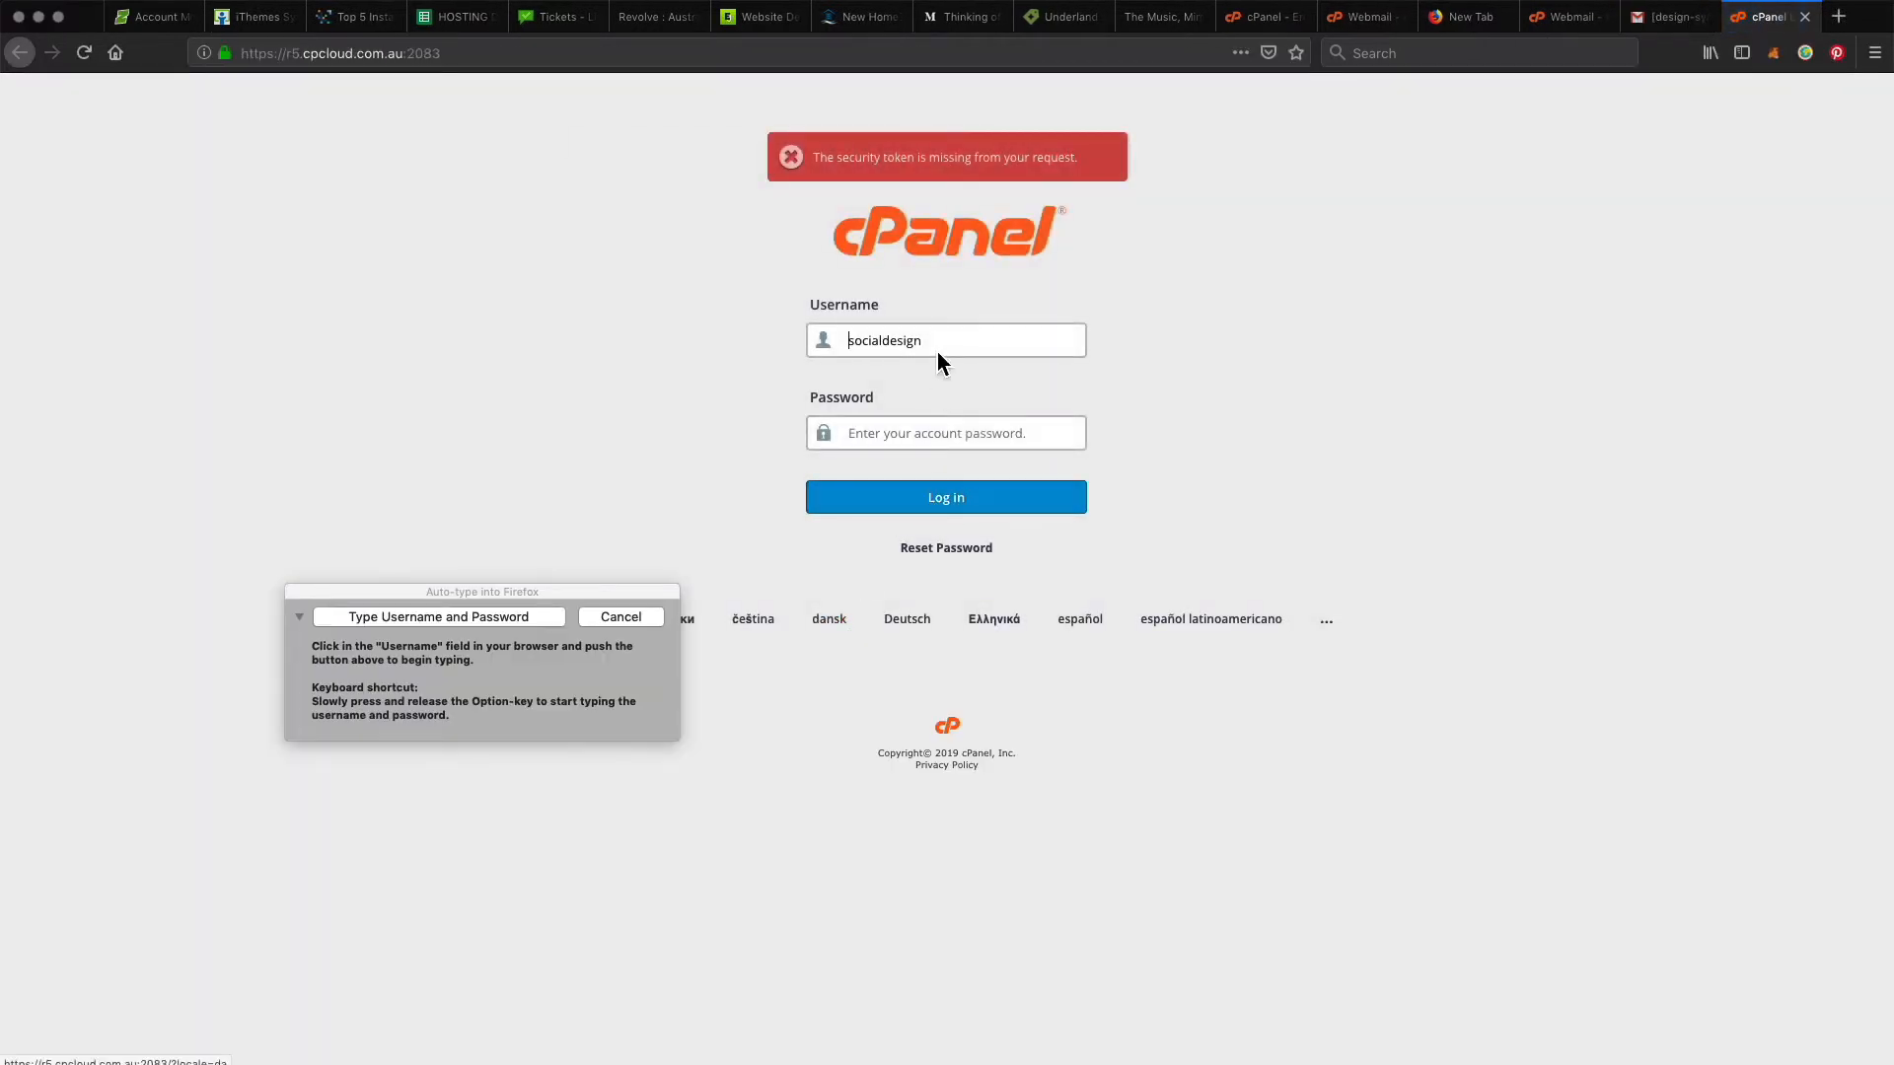
double_click(934, 342)
left_click(441, 618)
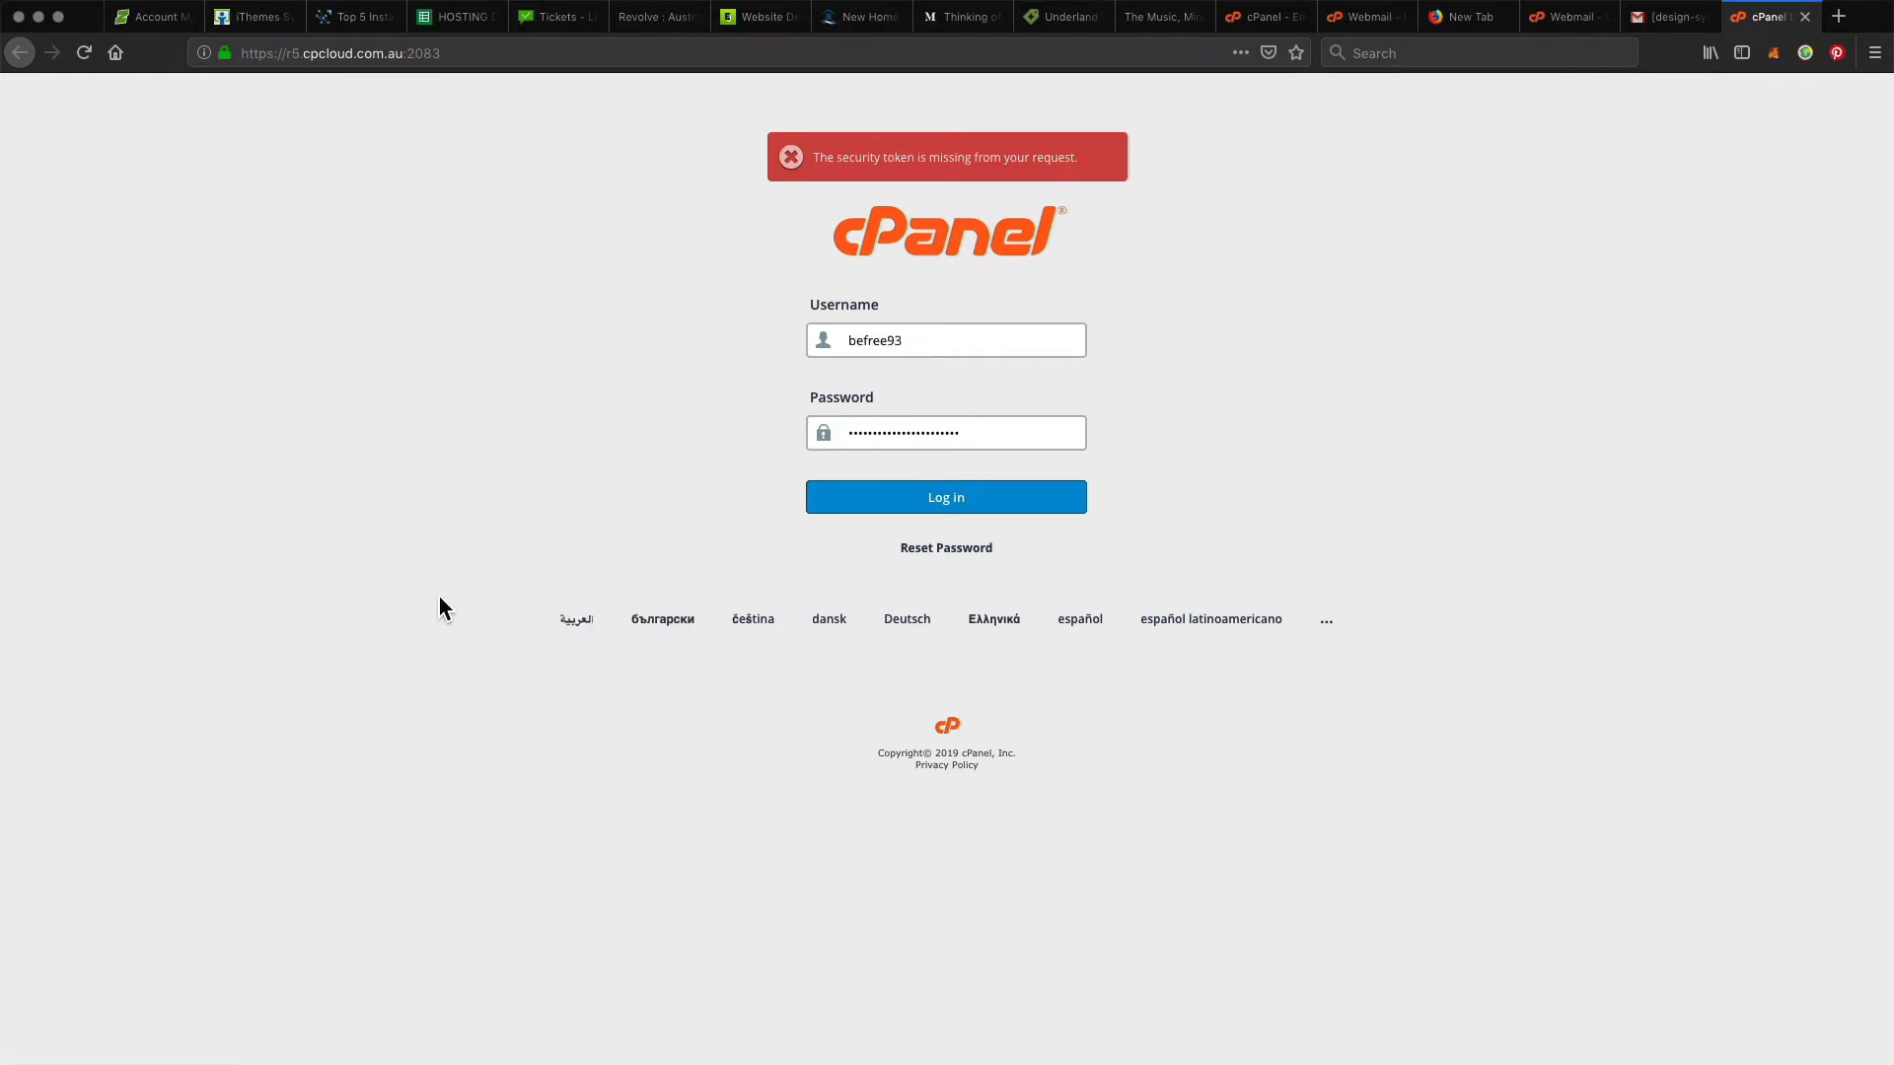
left_click(894, 506)
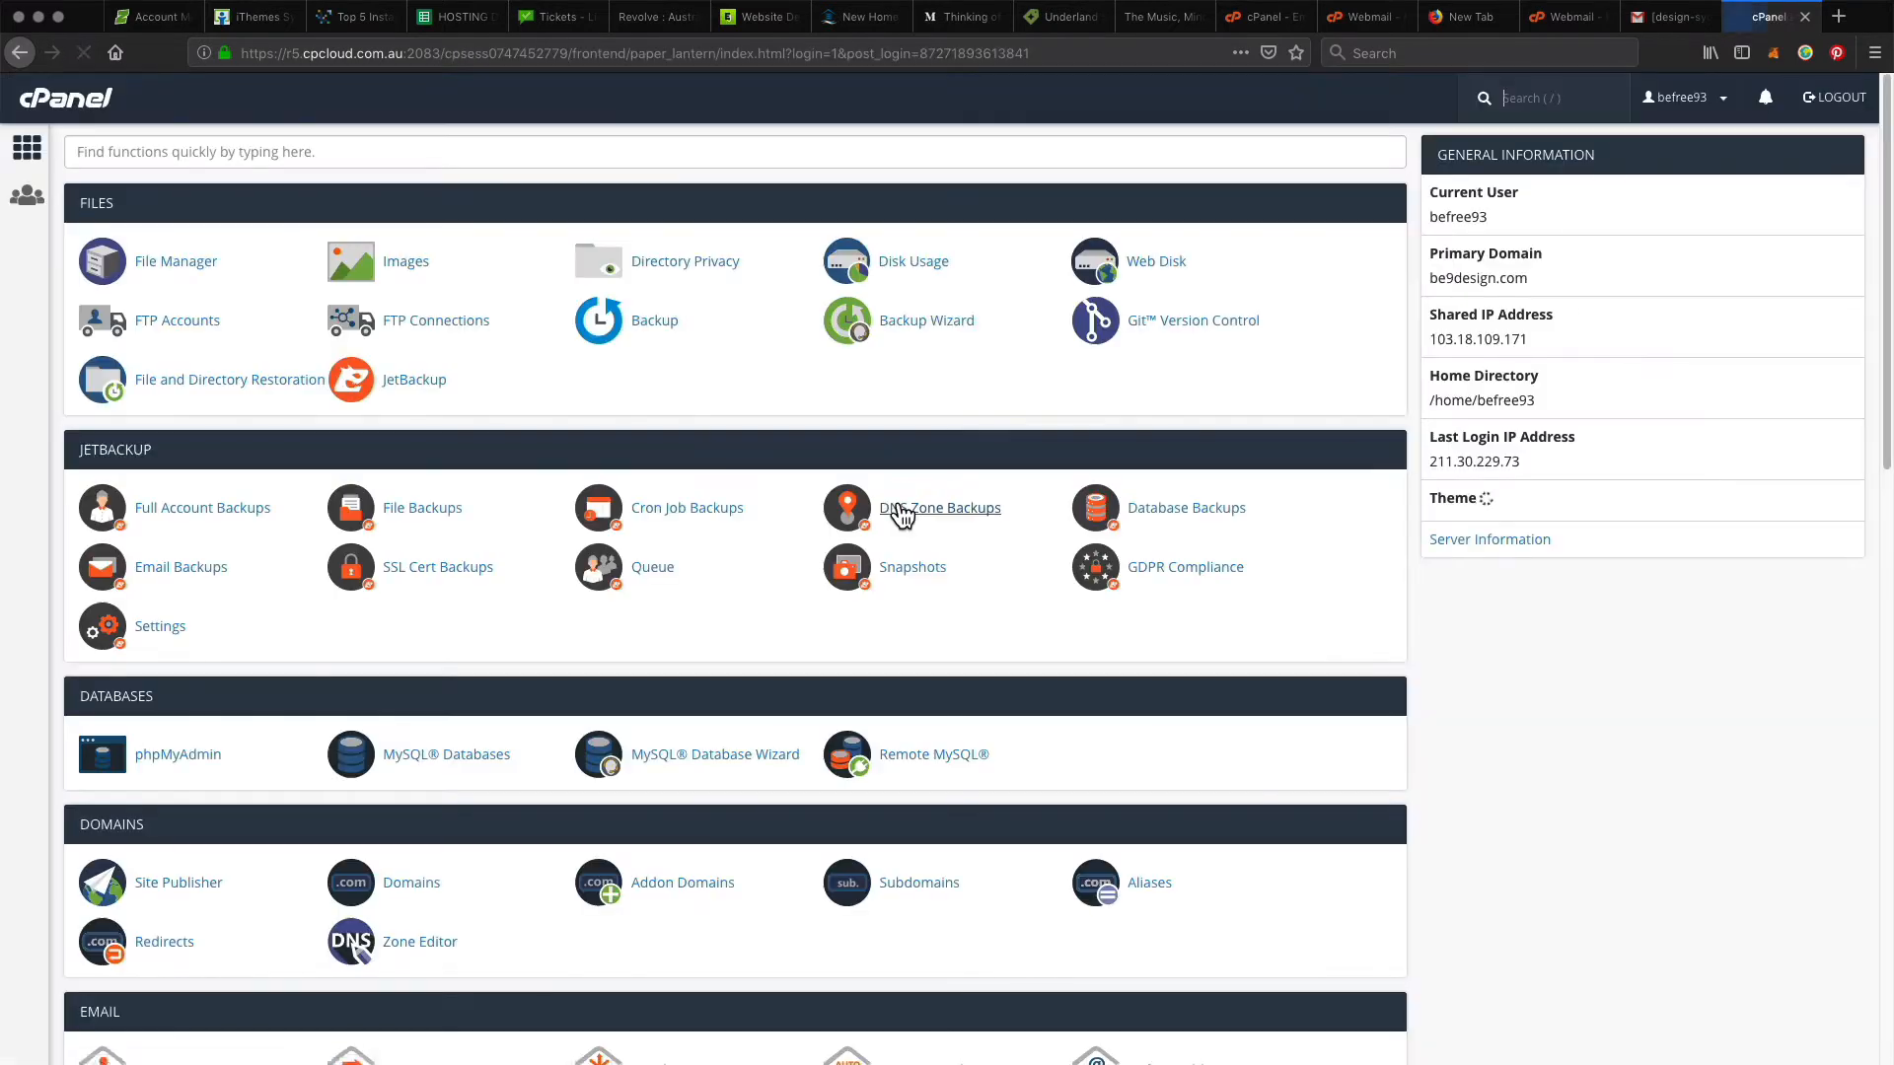
scroll(524, 687, "down", 6)
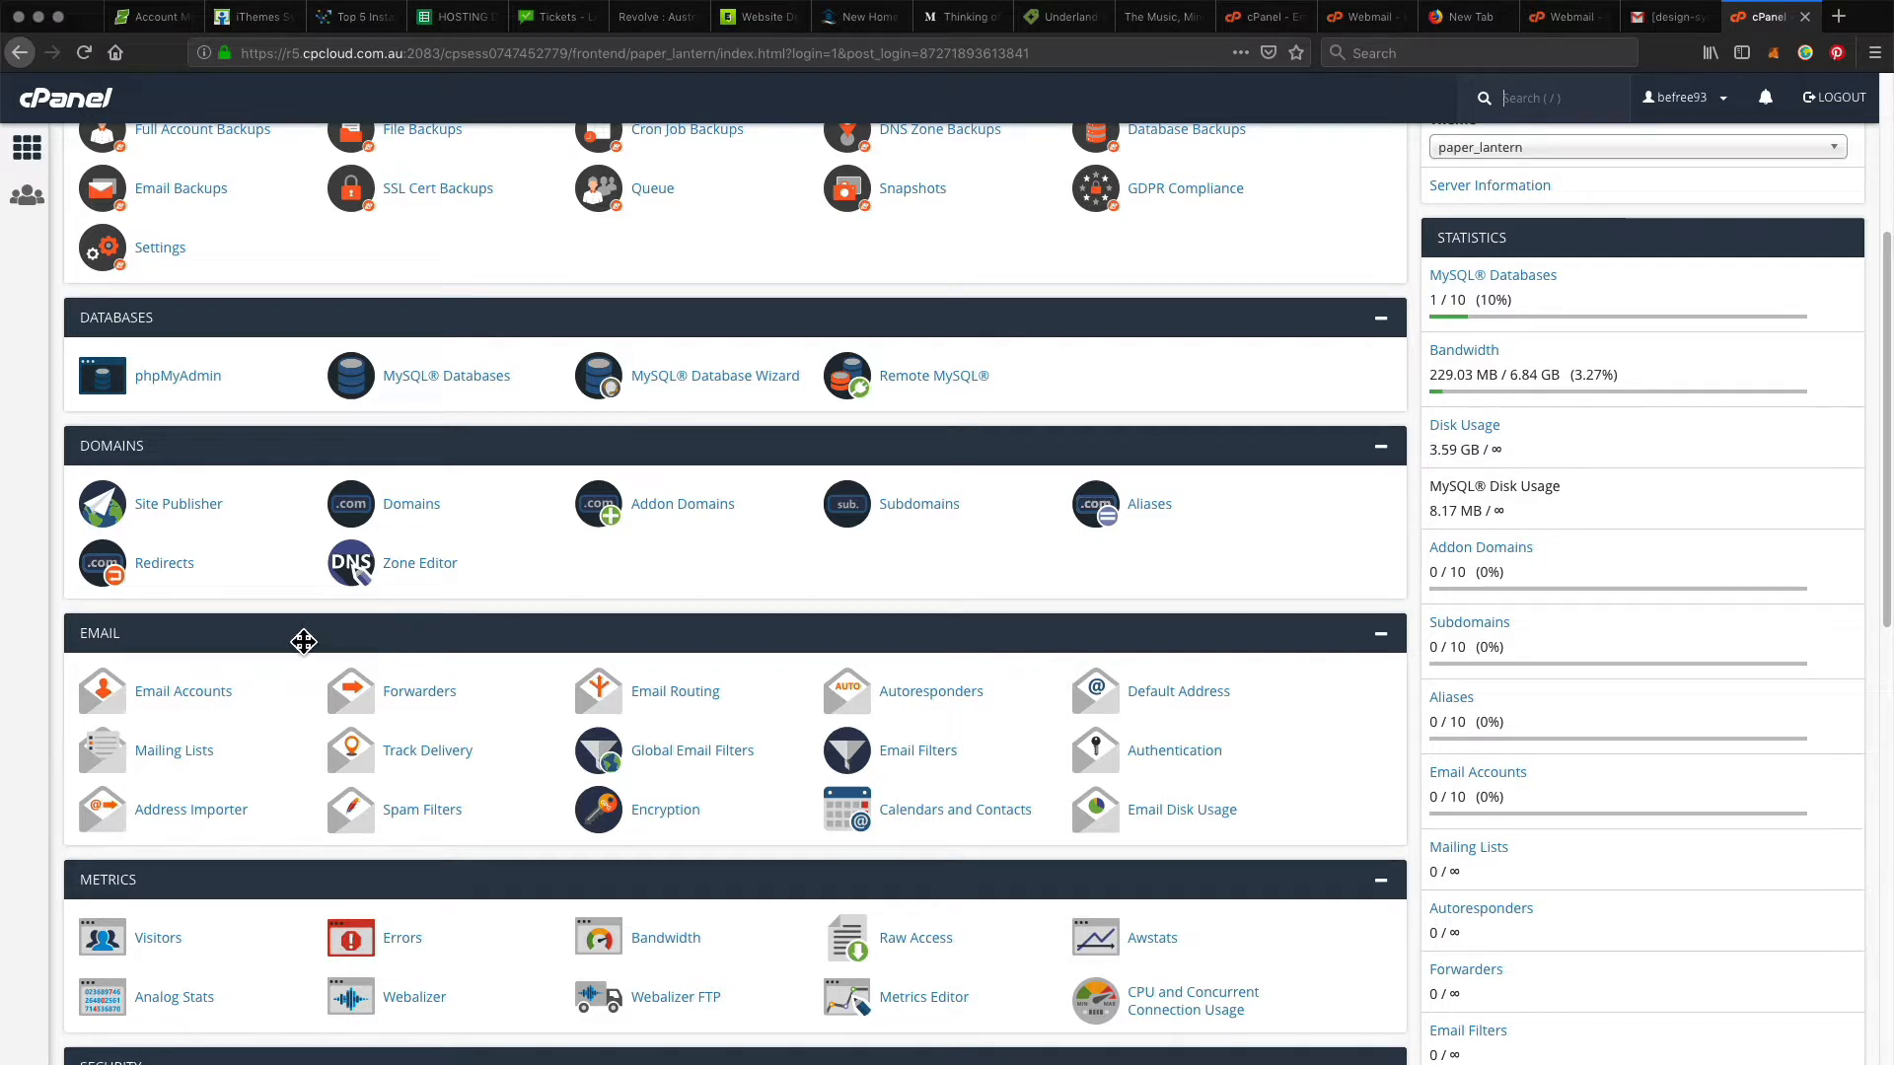
key("/")
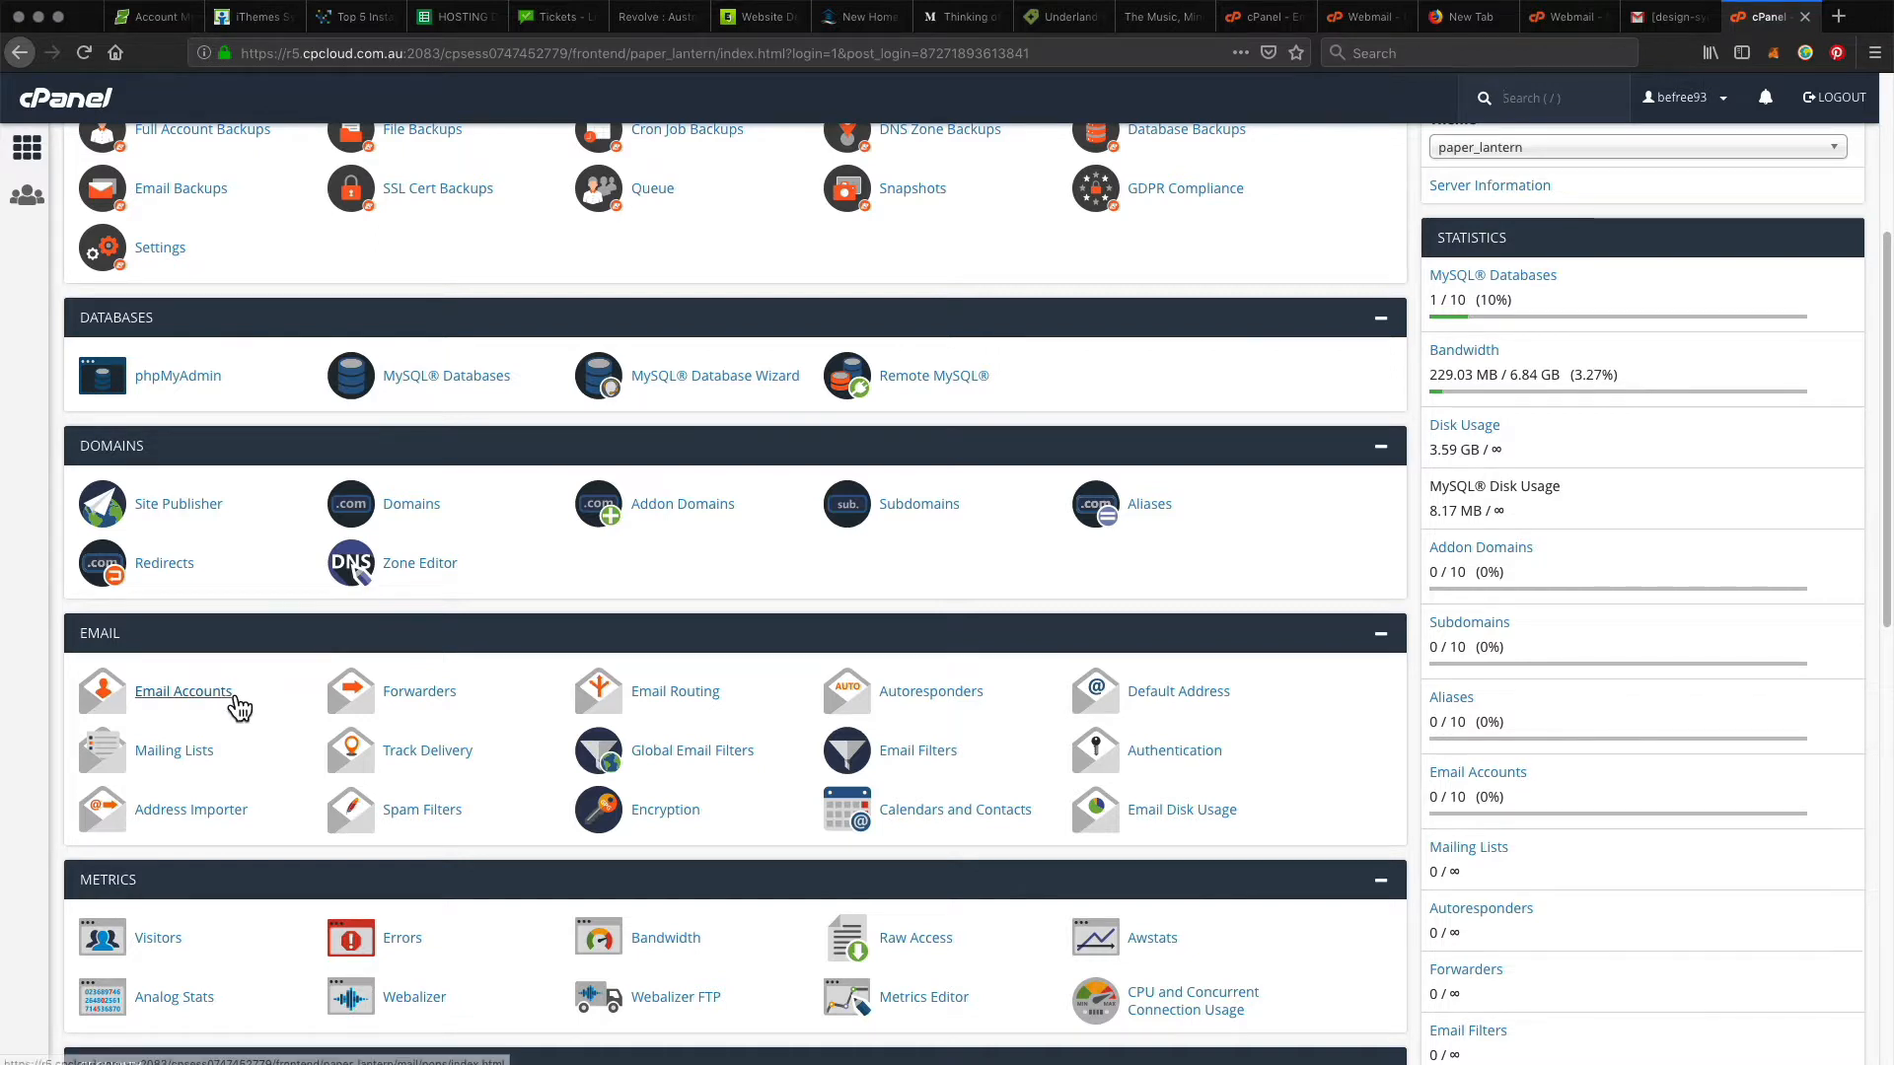
left_click(231, 694)
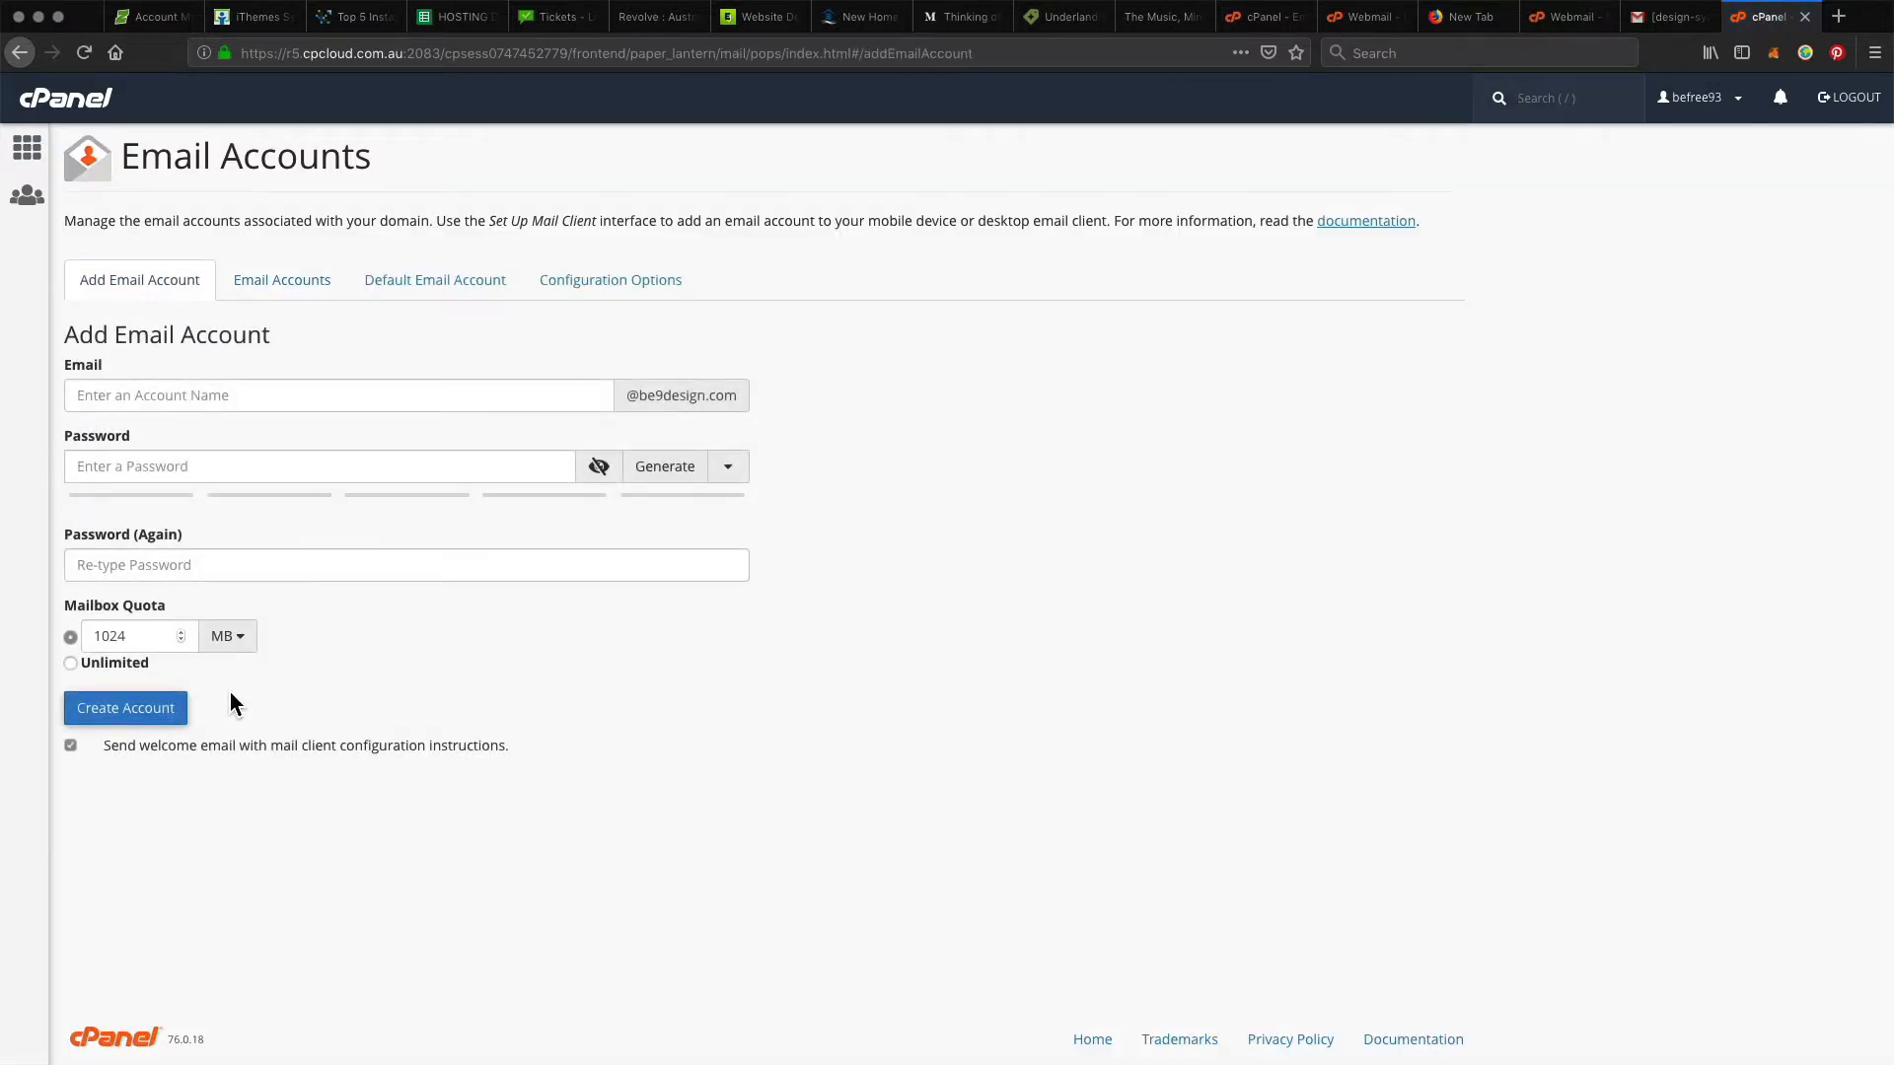
Step: Enter 'testeroono' as the new account name on the Add Email Account form
left_click(281, 295)
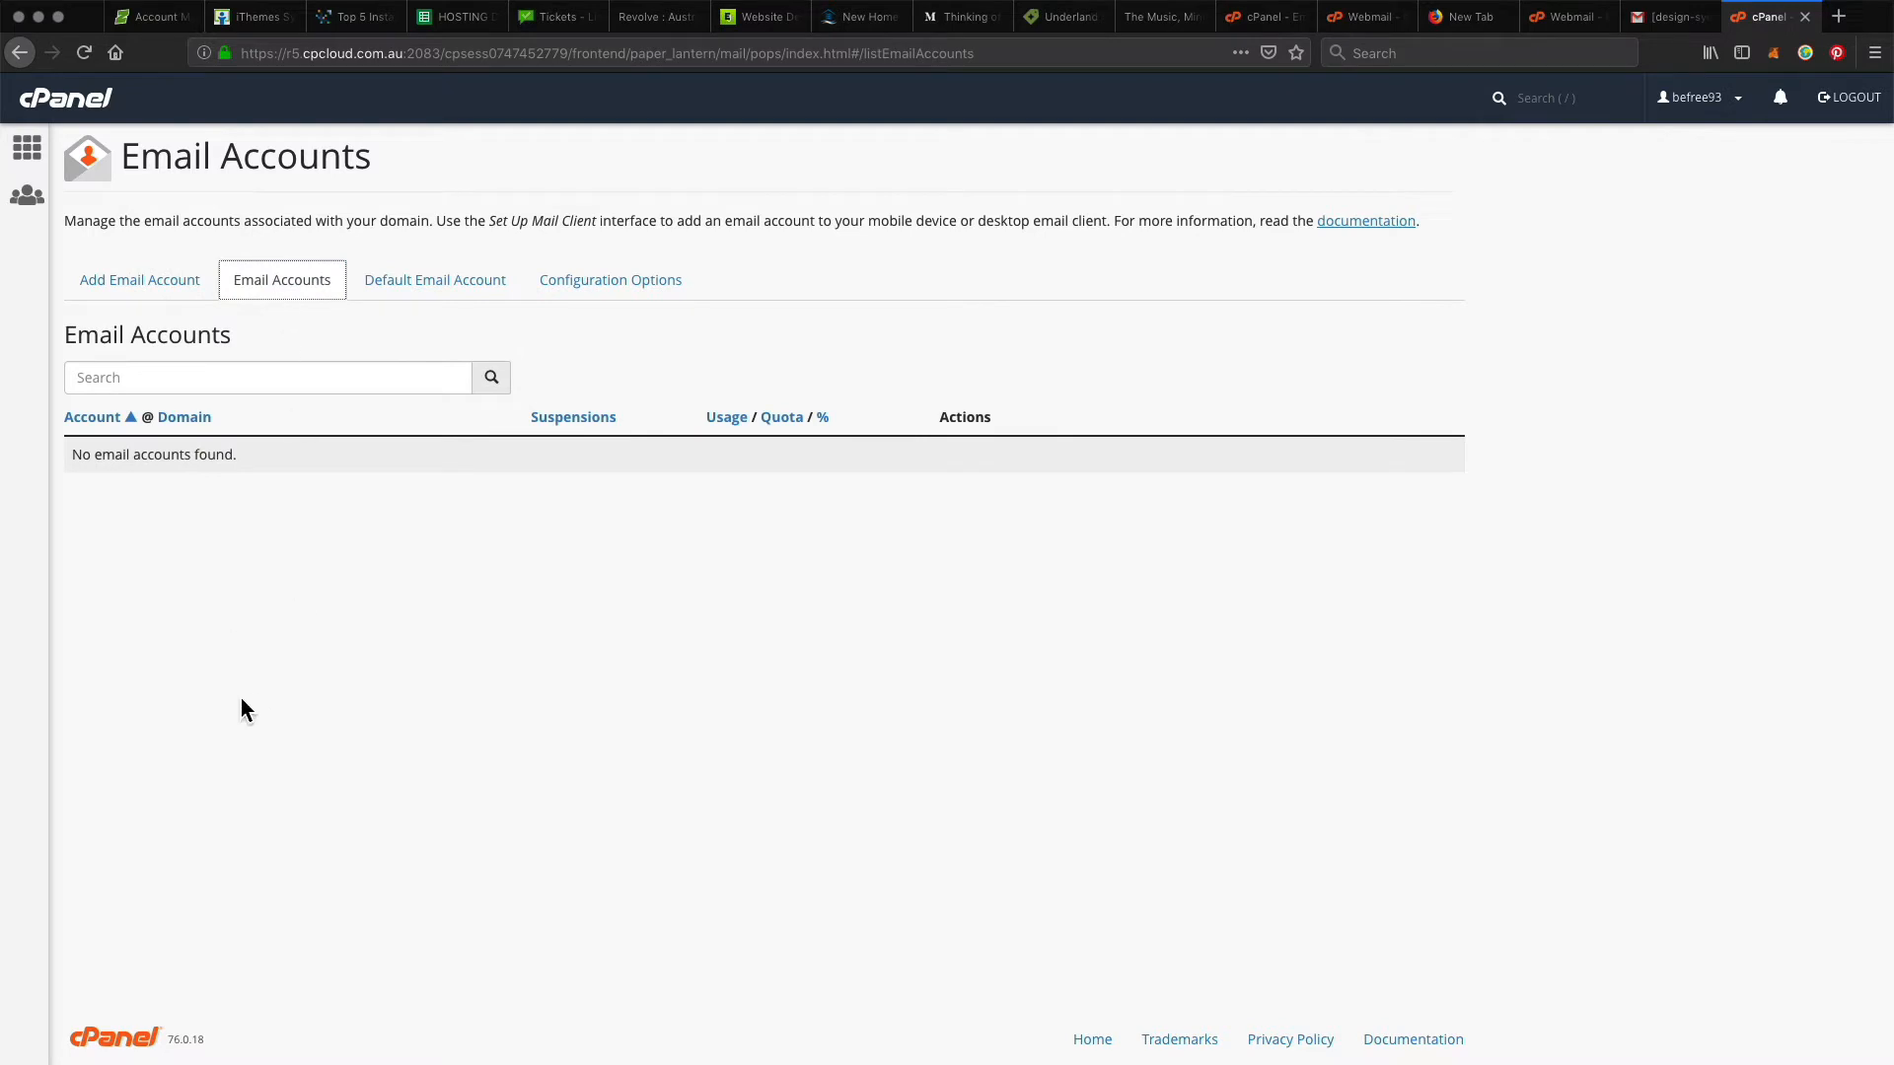
left_click(143, 295)
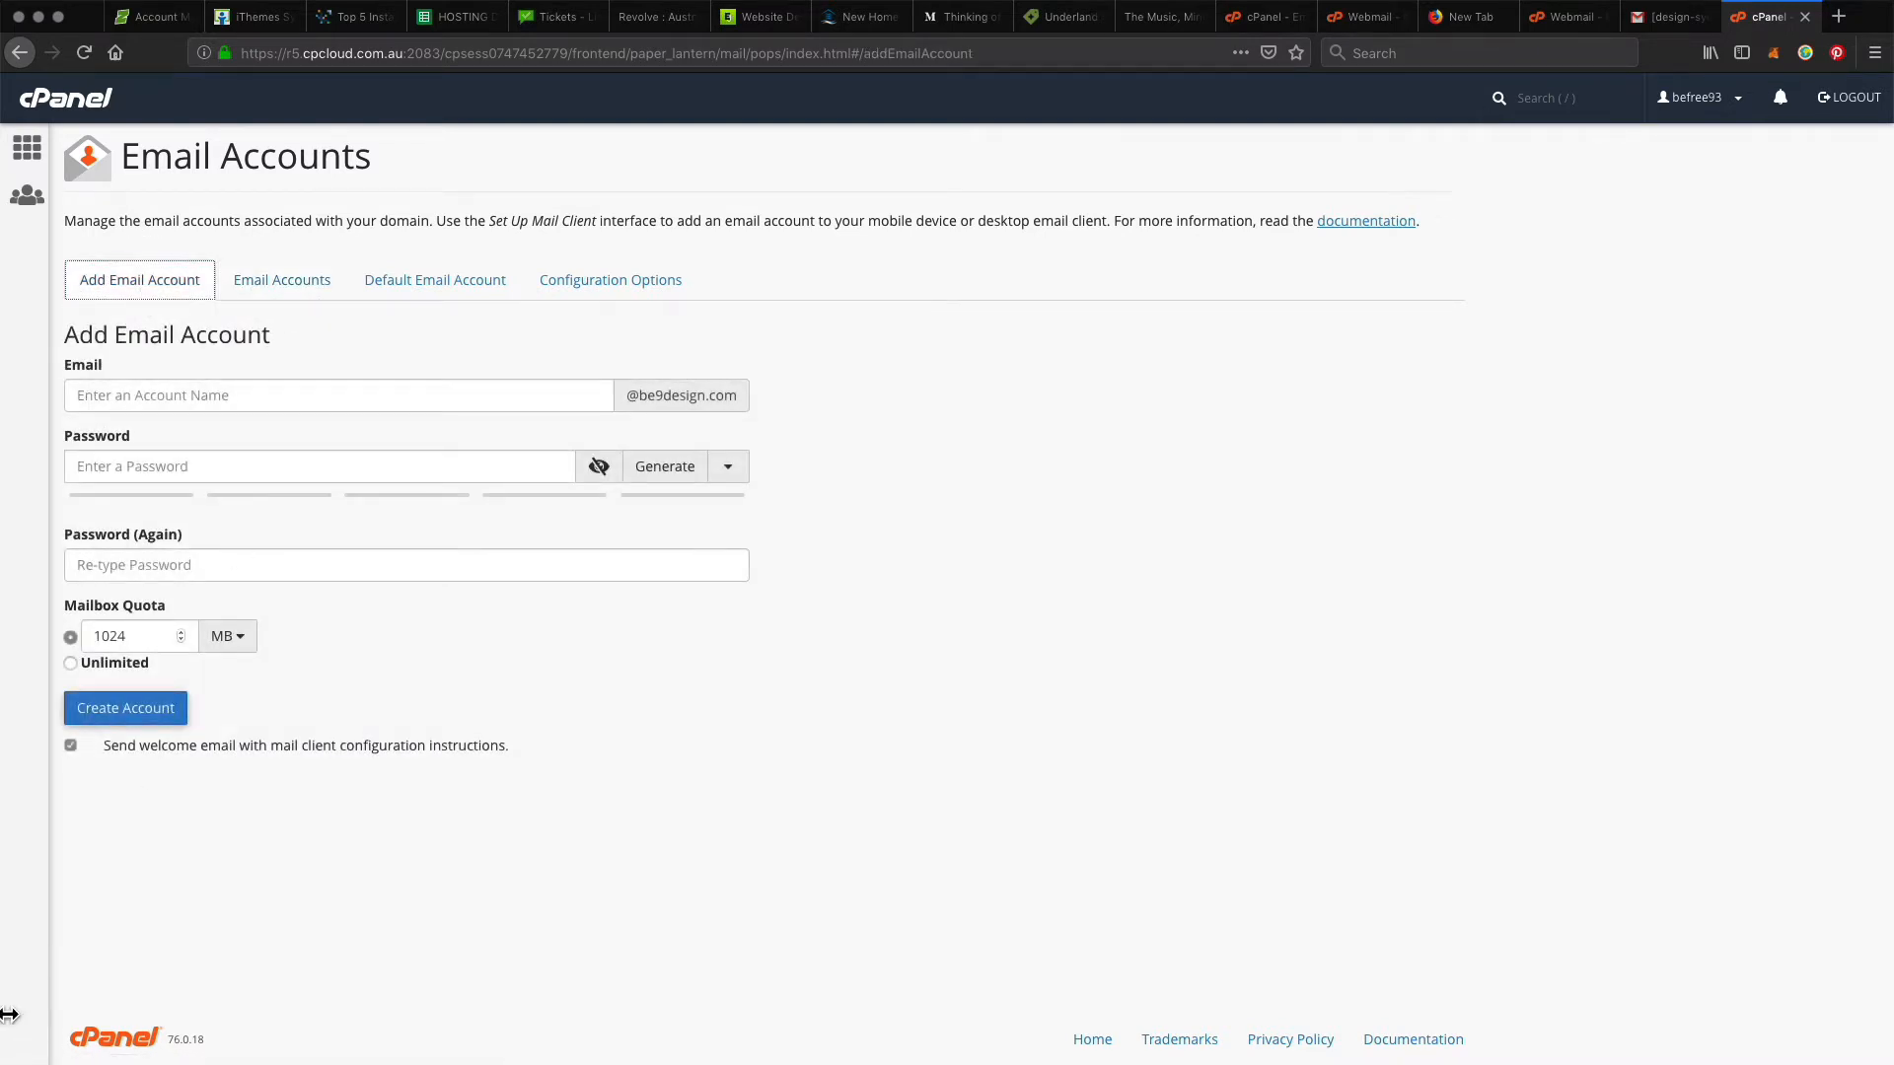
left_click(468, 395)
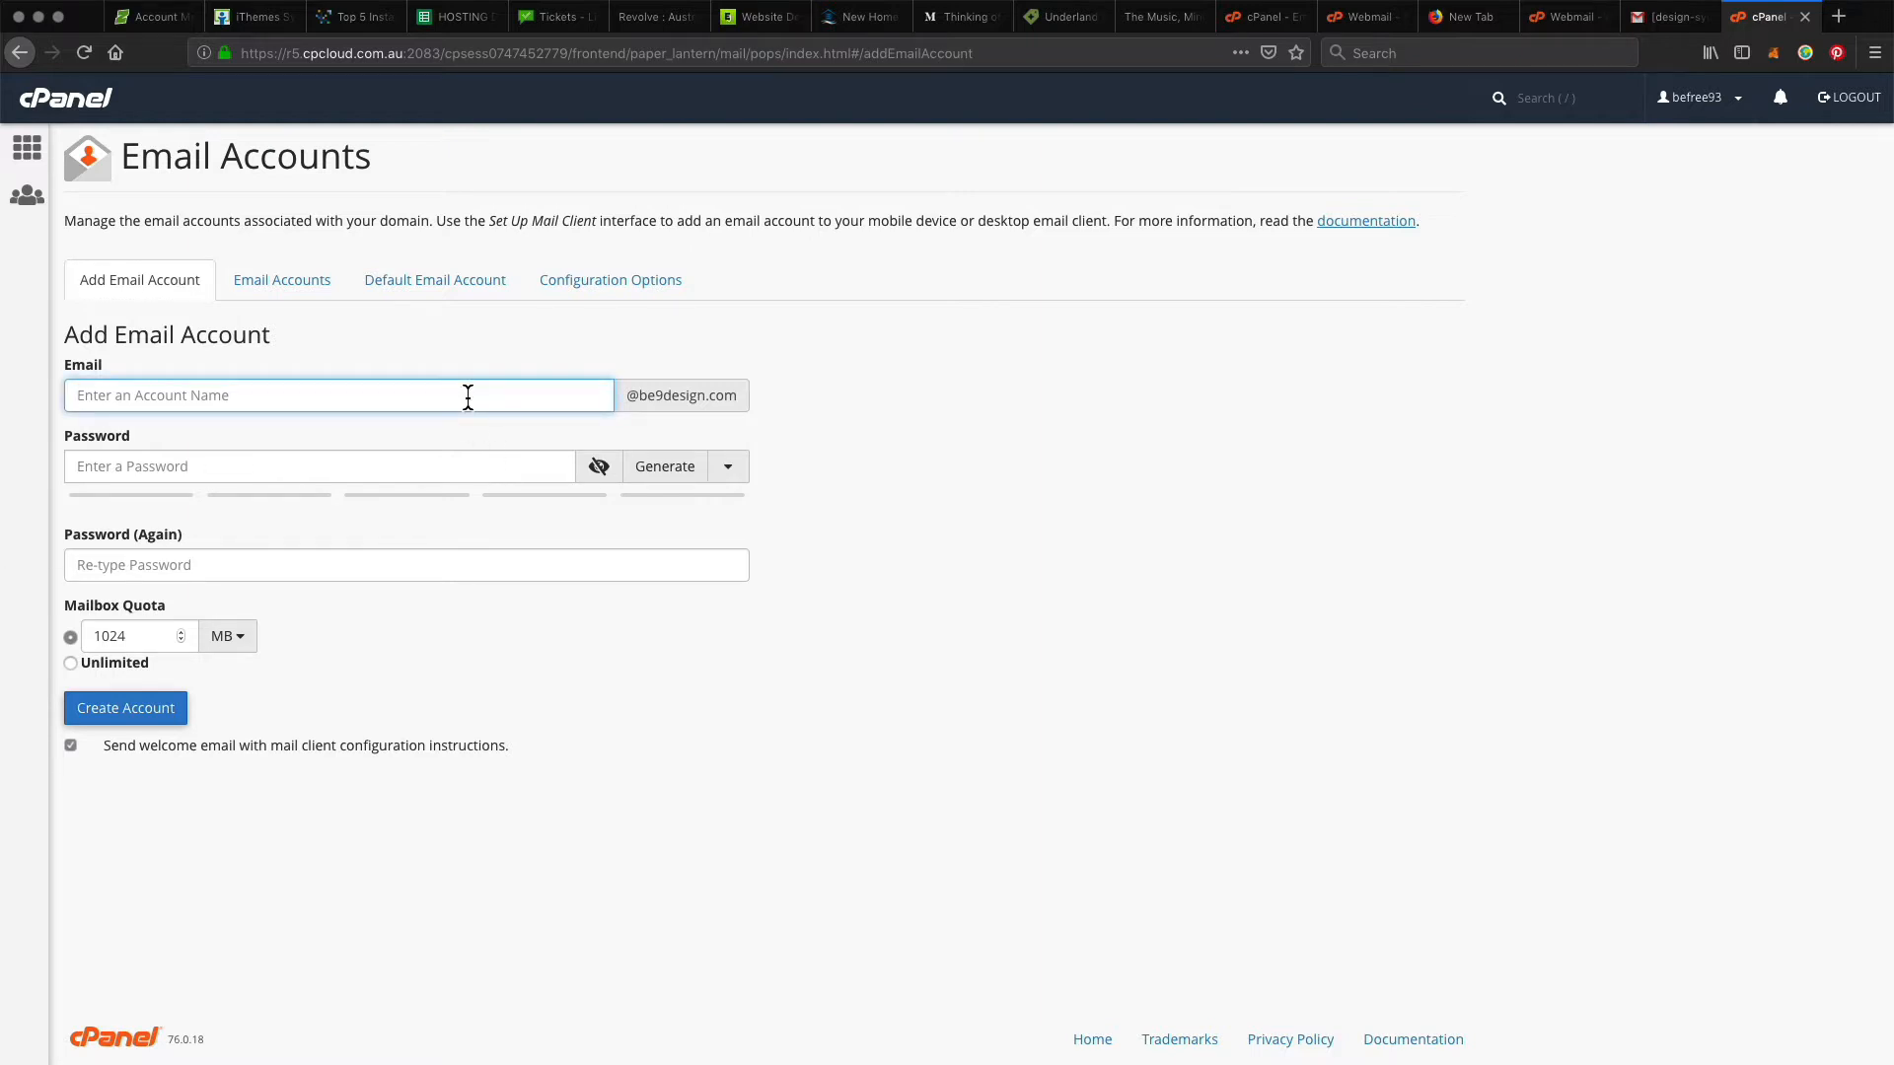
type("test")
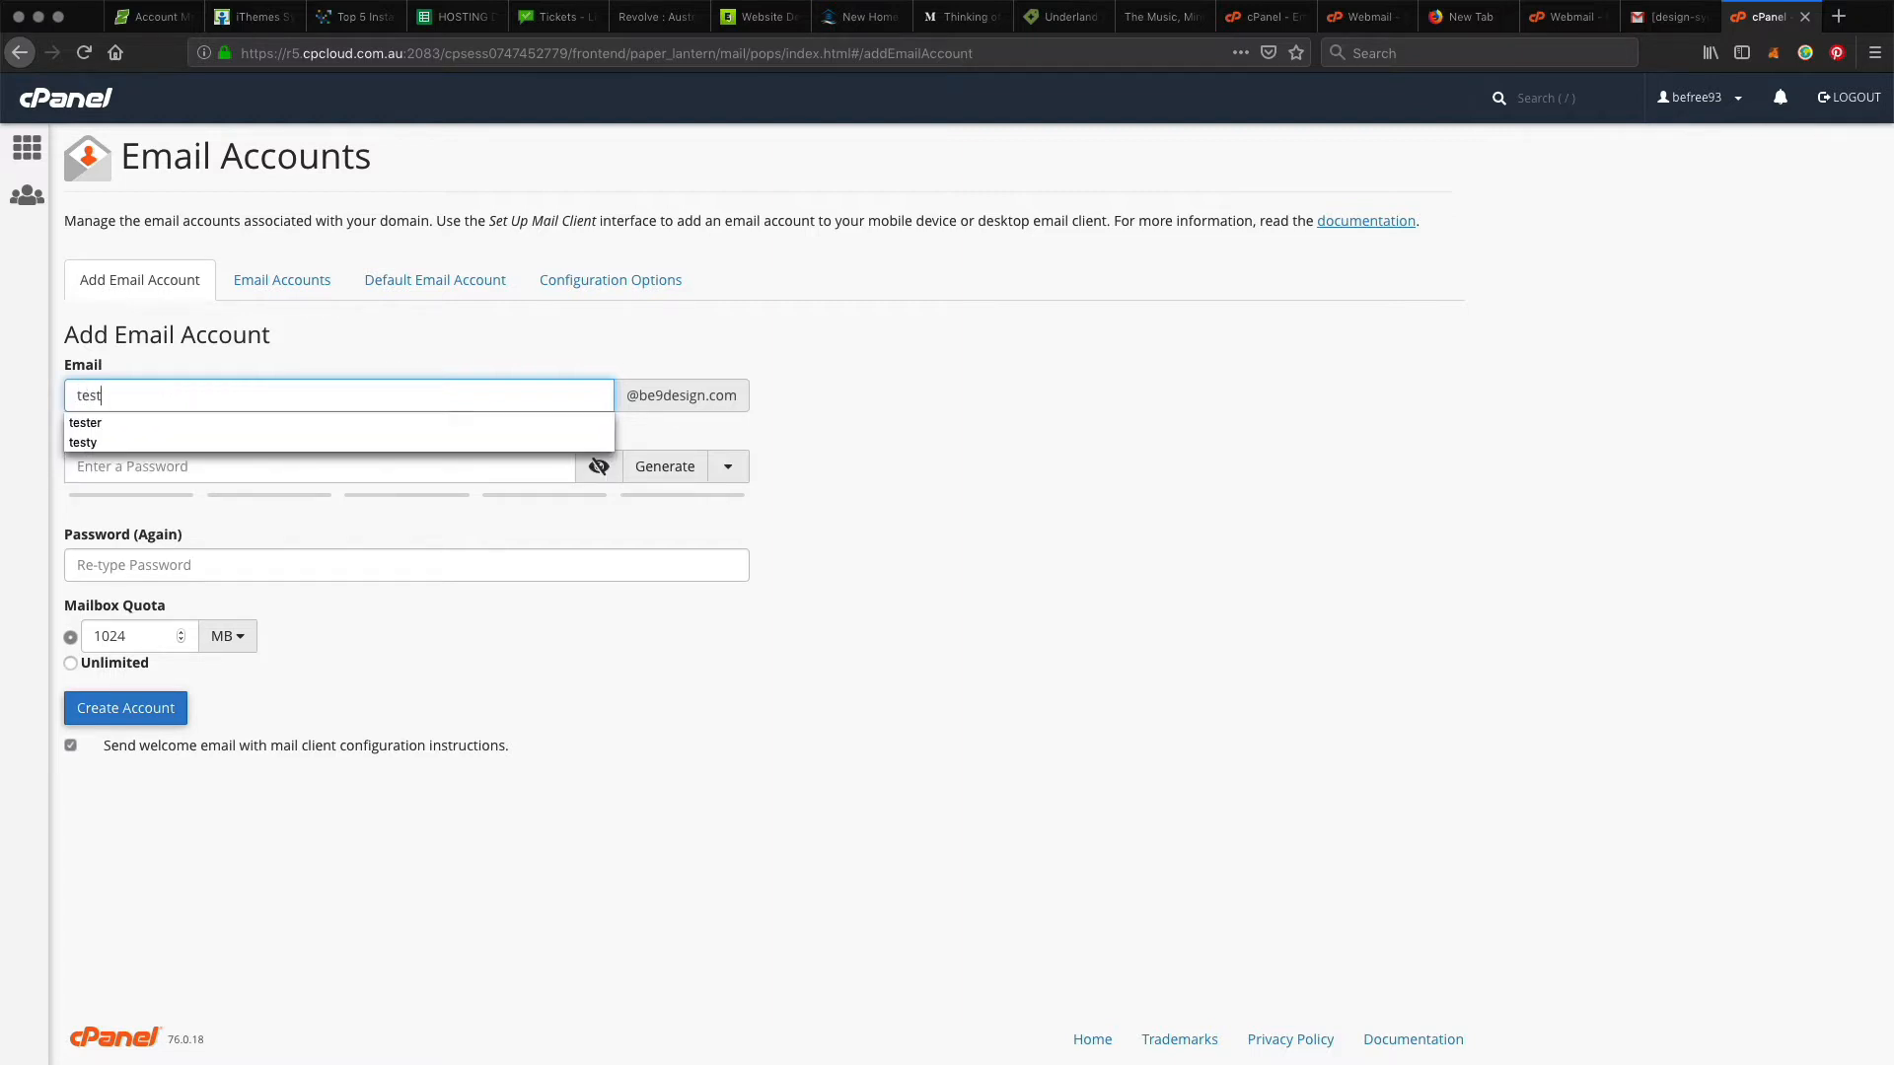
type("eroono")
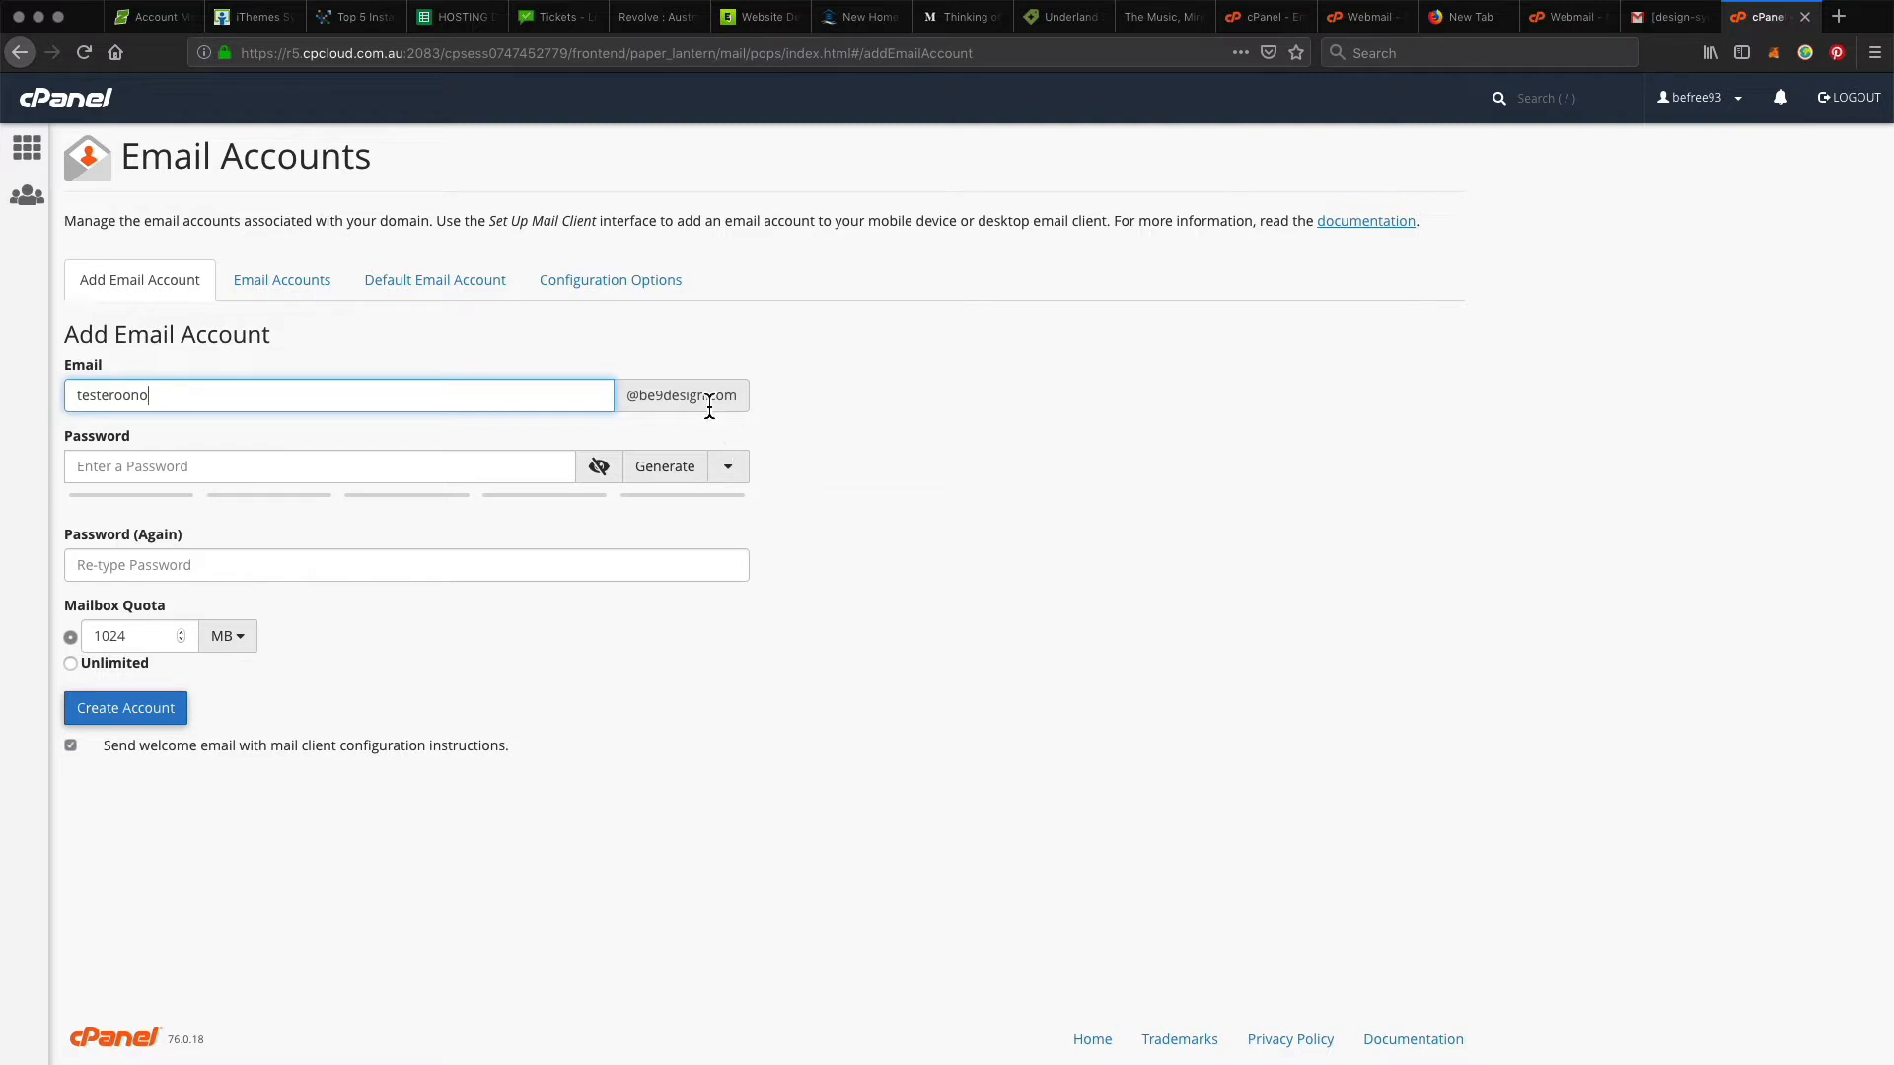
left_click(482, 468)
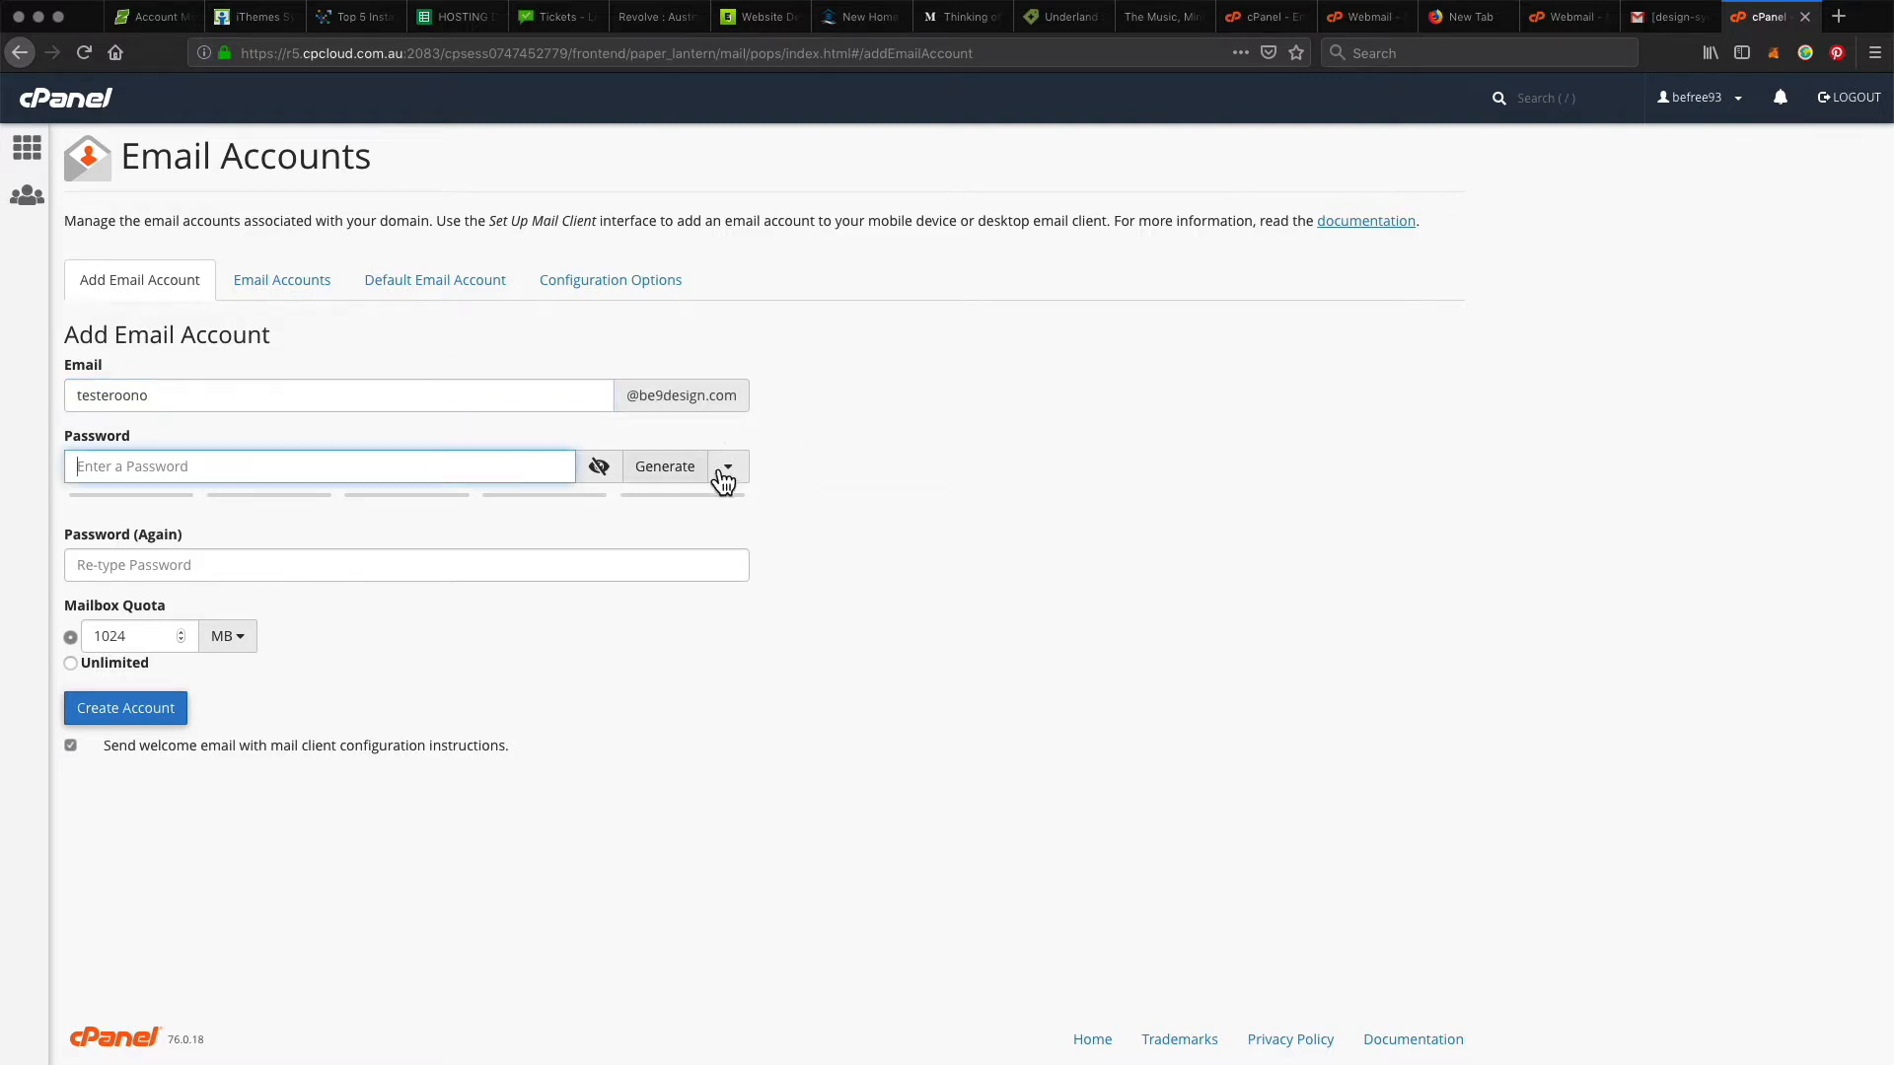
left_click(695, 477)
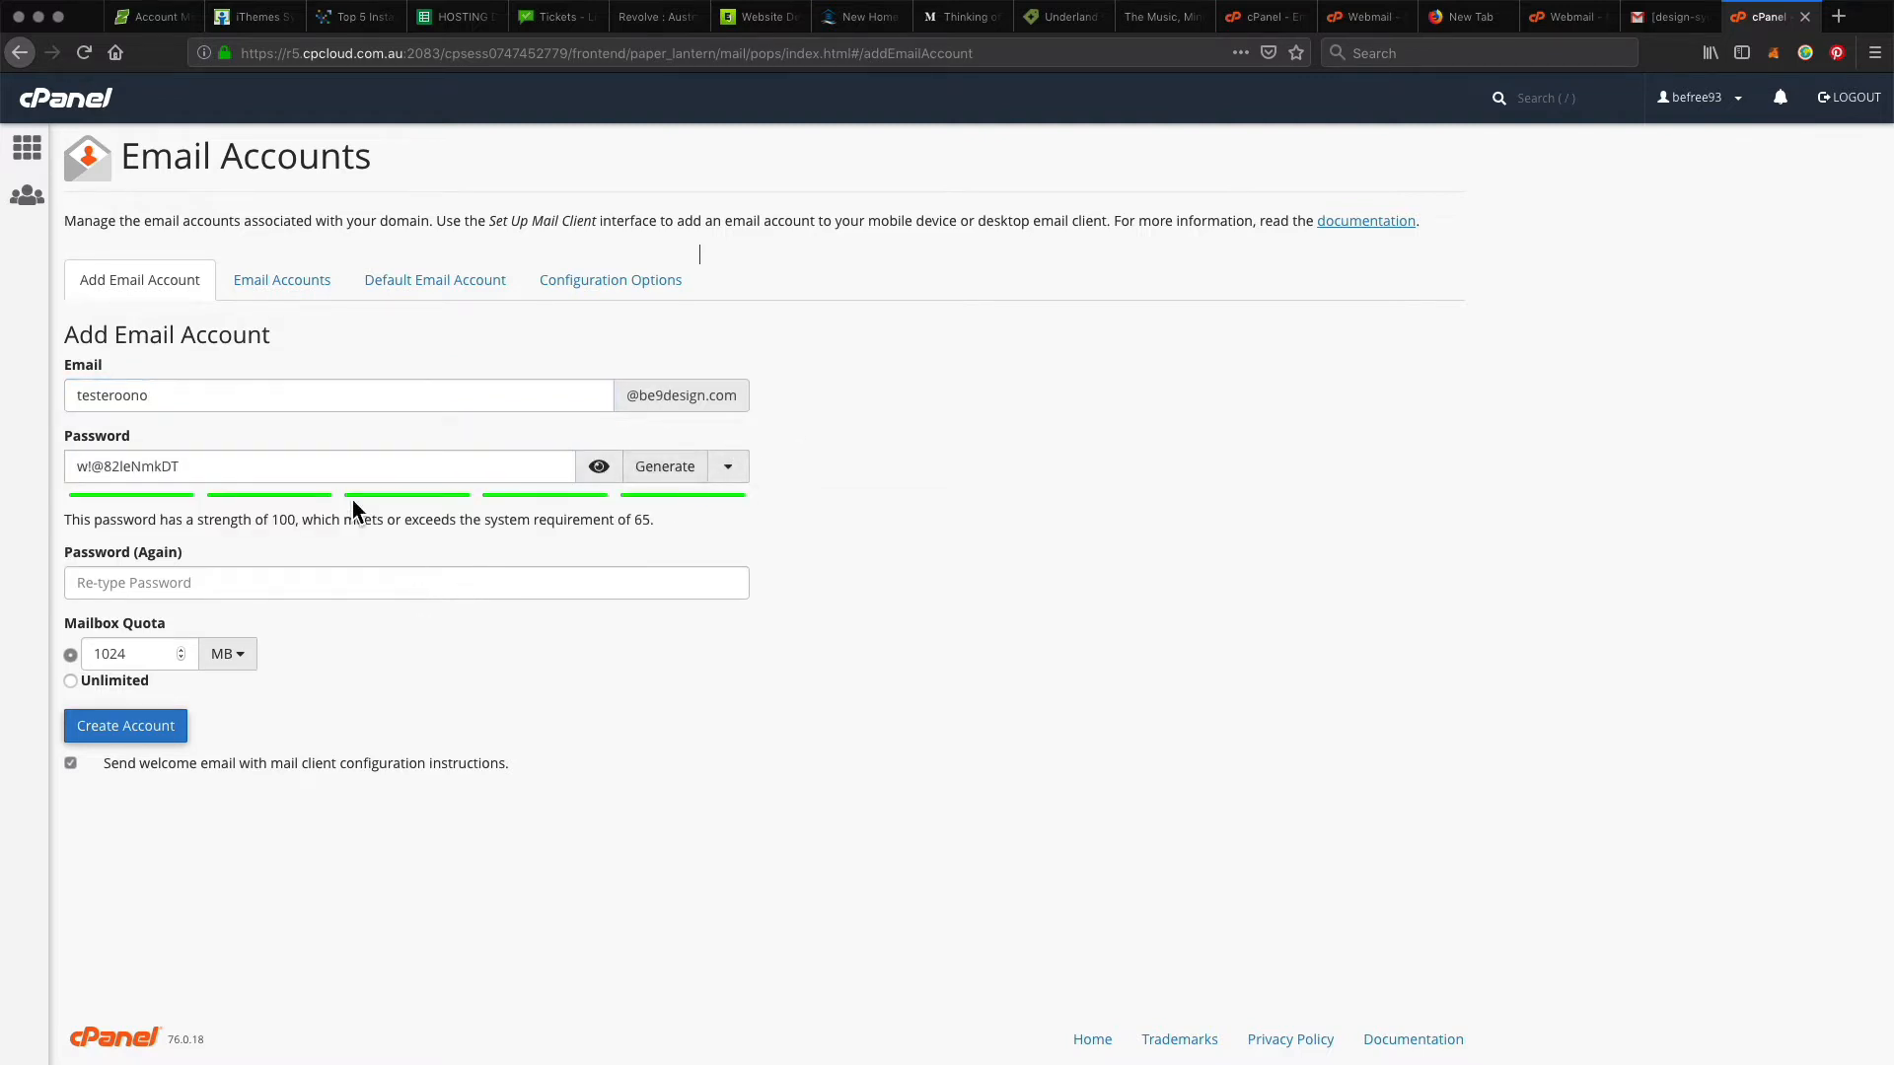
triple_click(282, 461)
key("super+c")
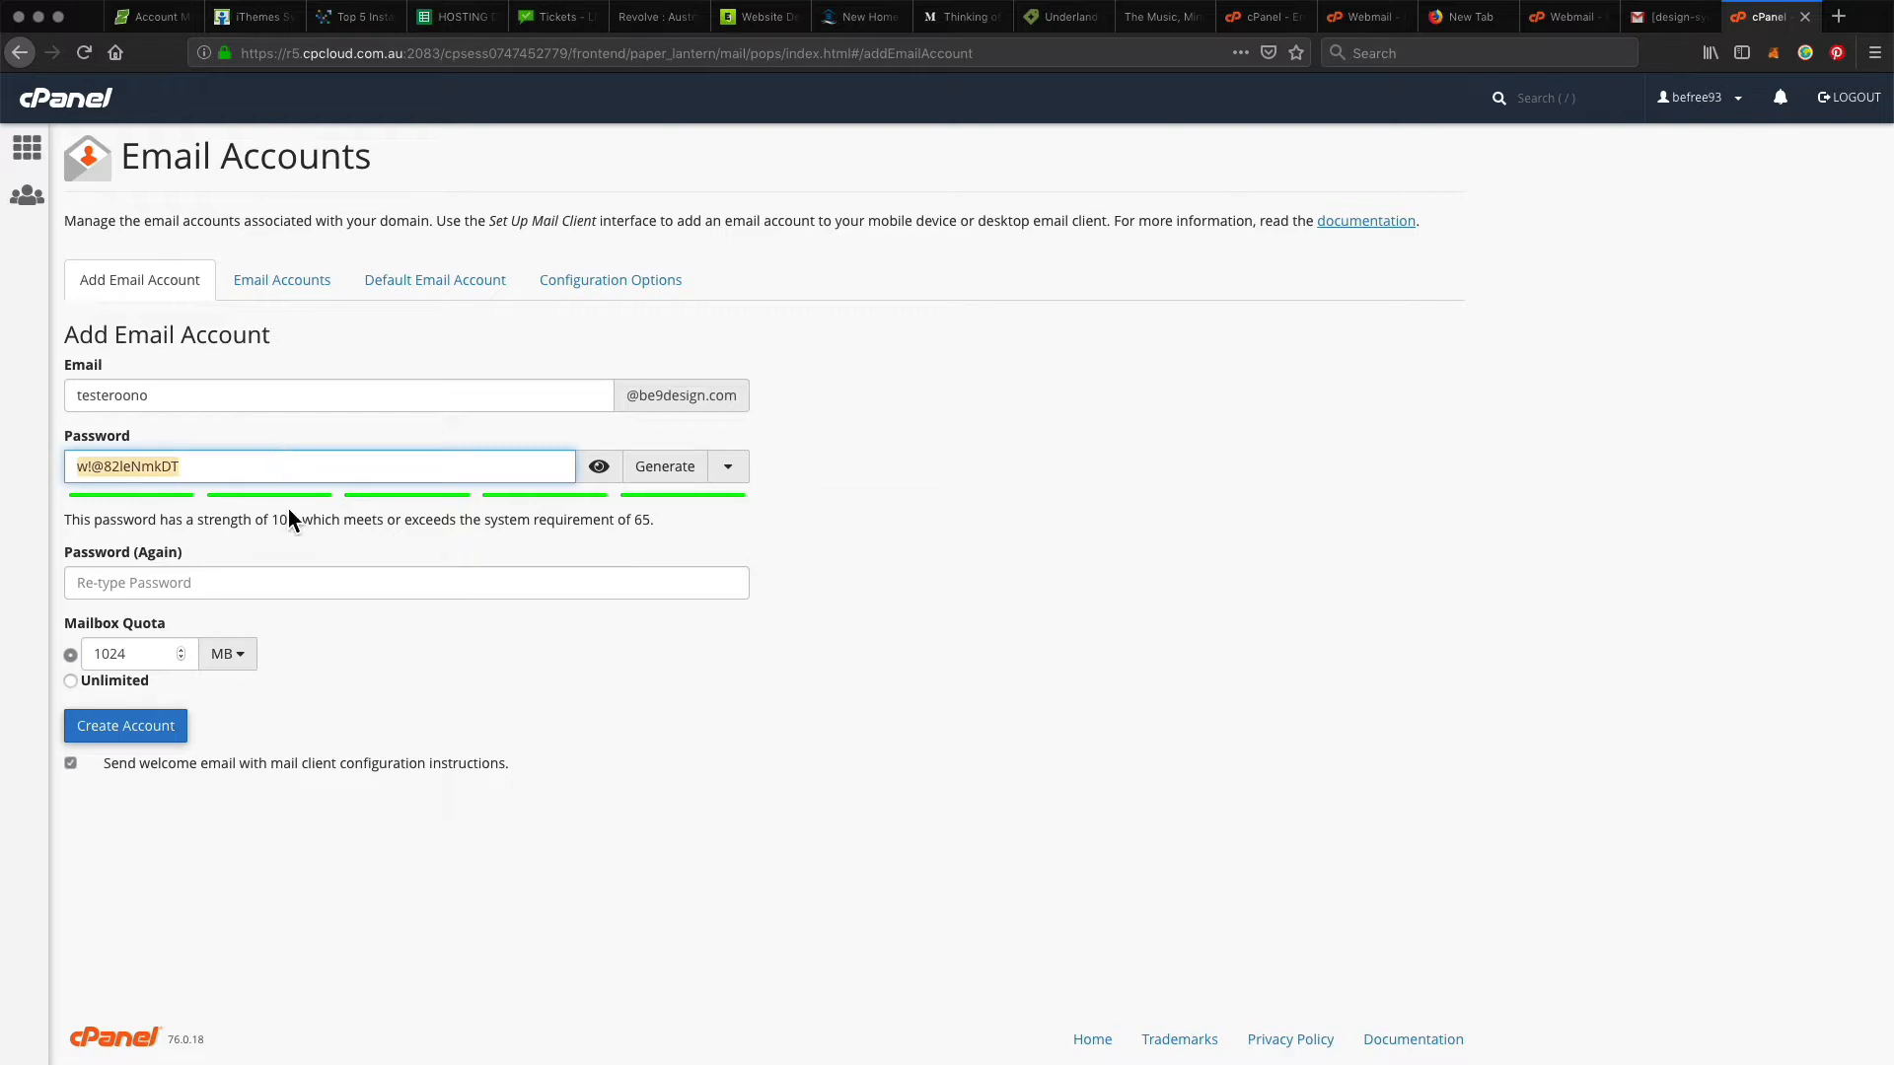
left_click(251, 585)
key("super+v")
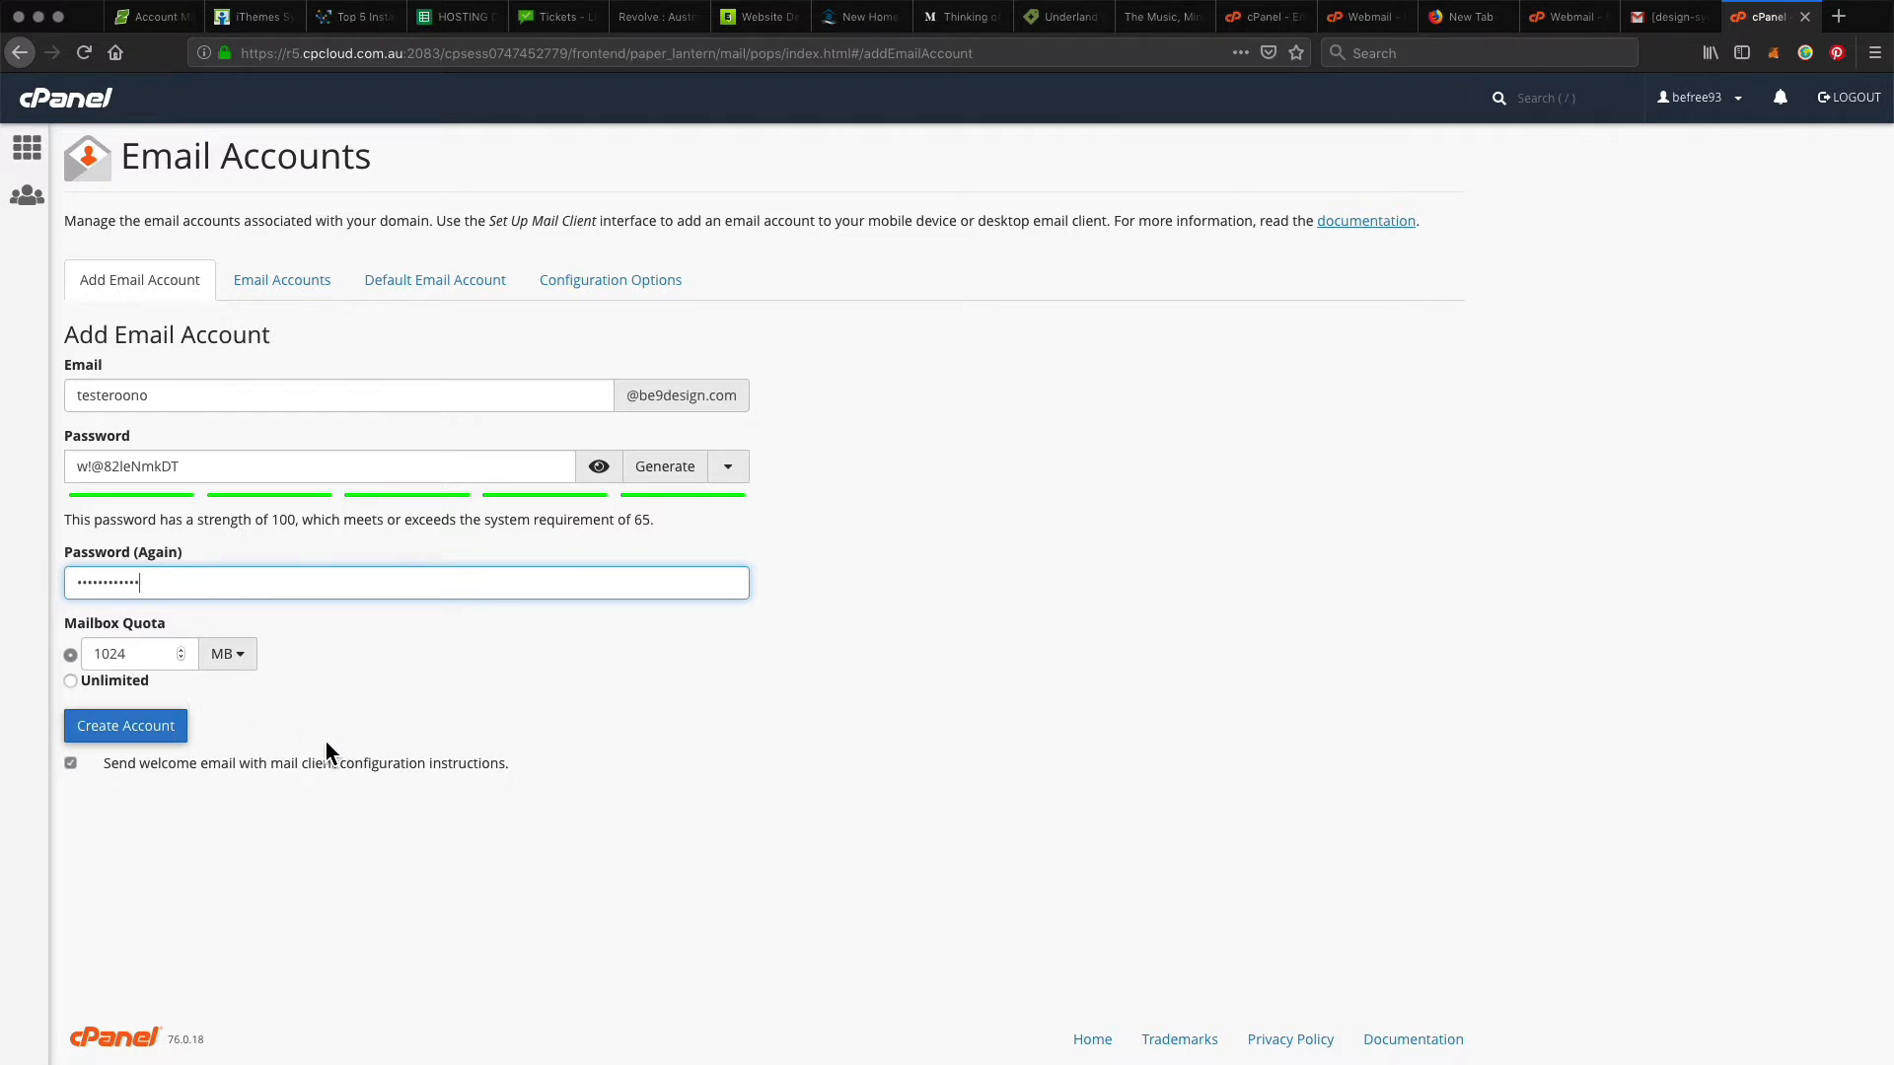
left_click(172, 750)
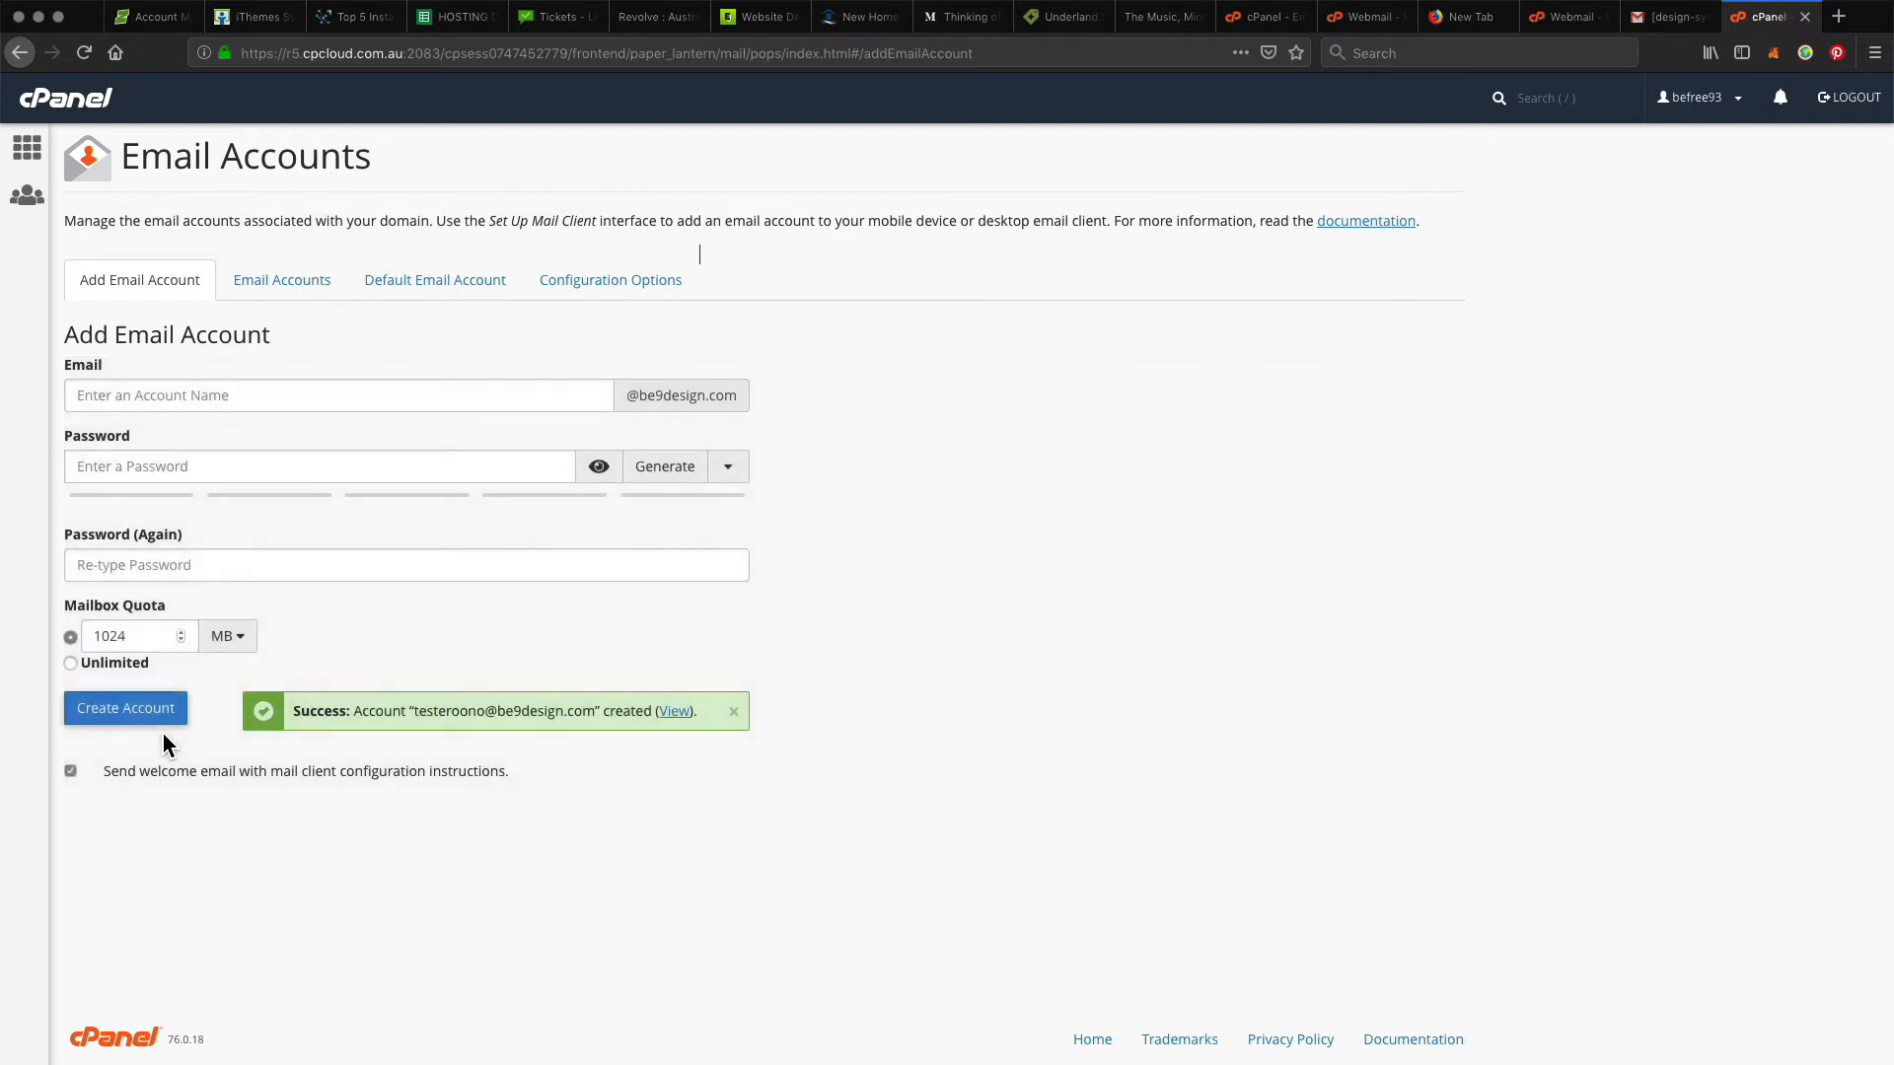
left_click(677, 714)
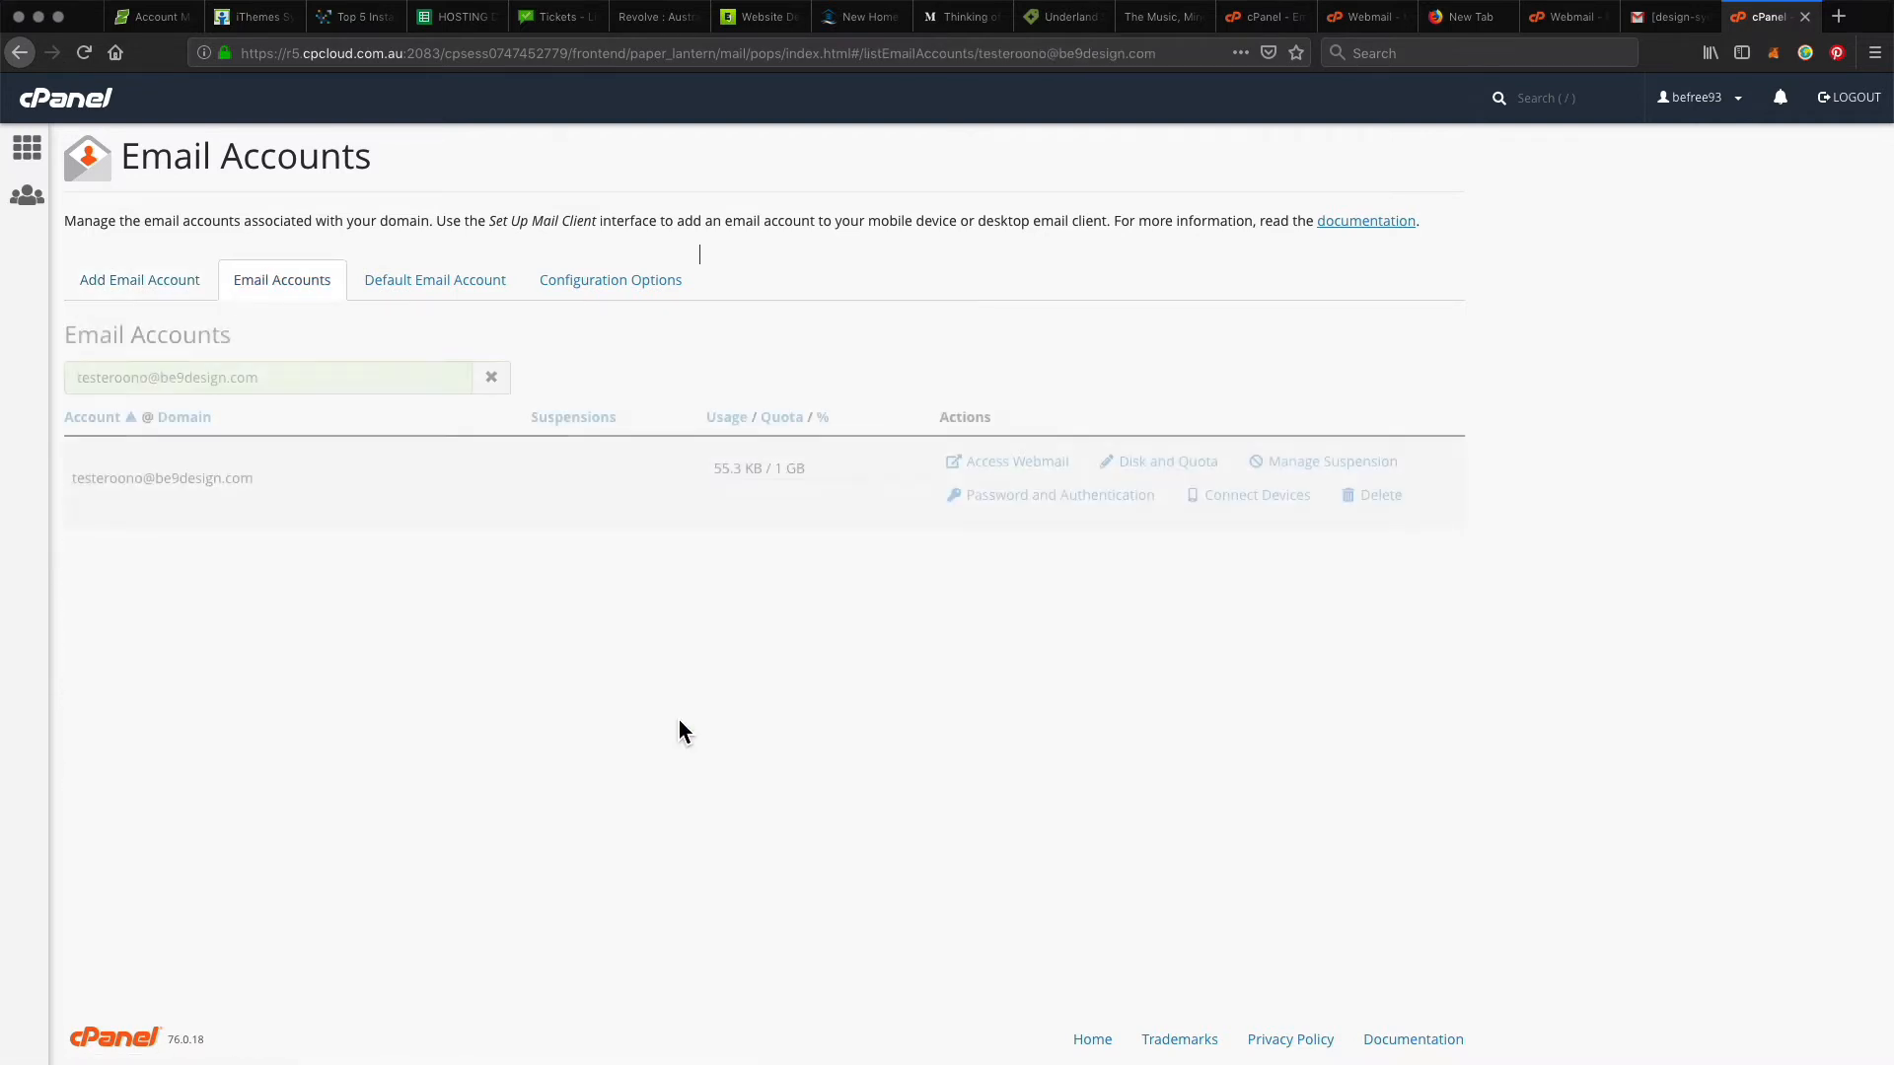
left_click(1031, 463)
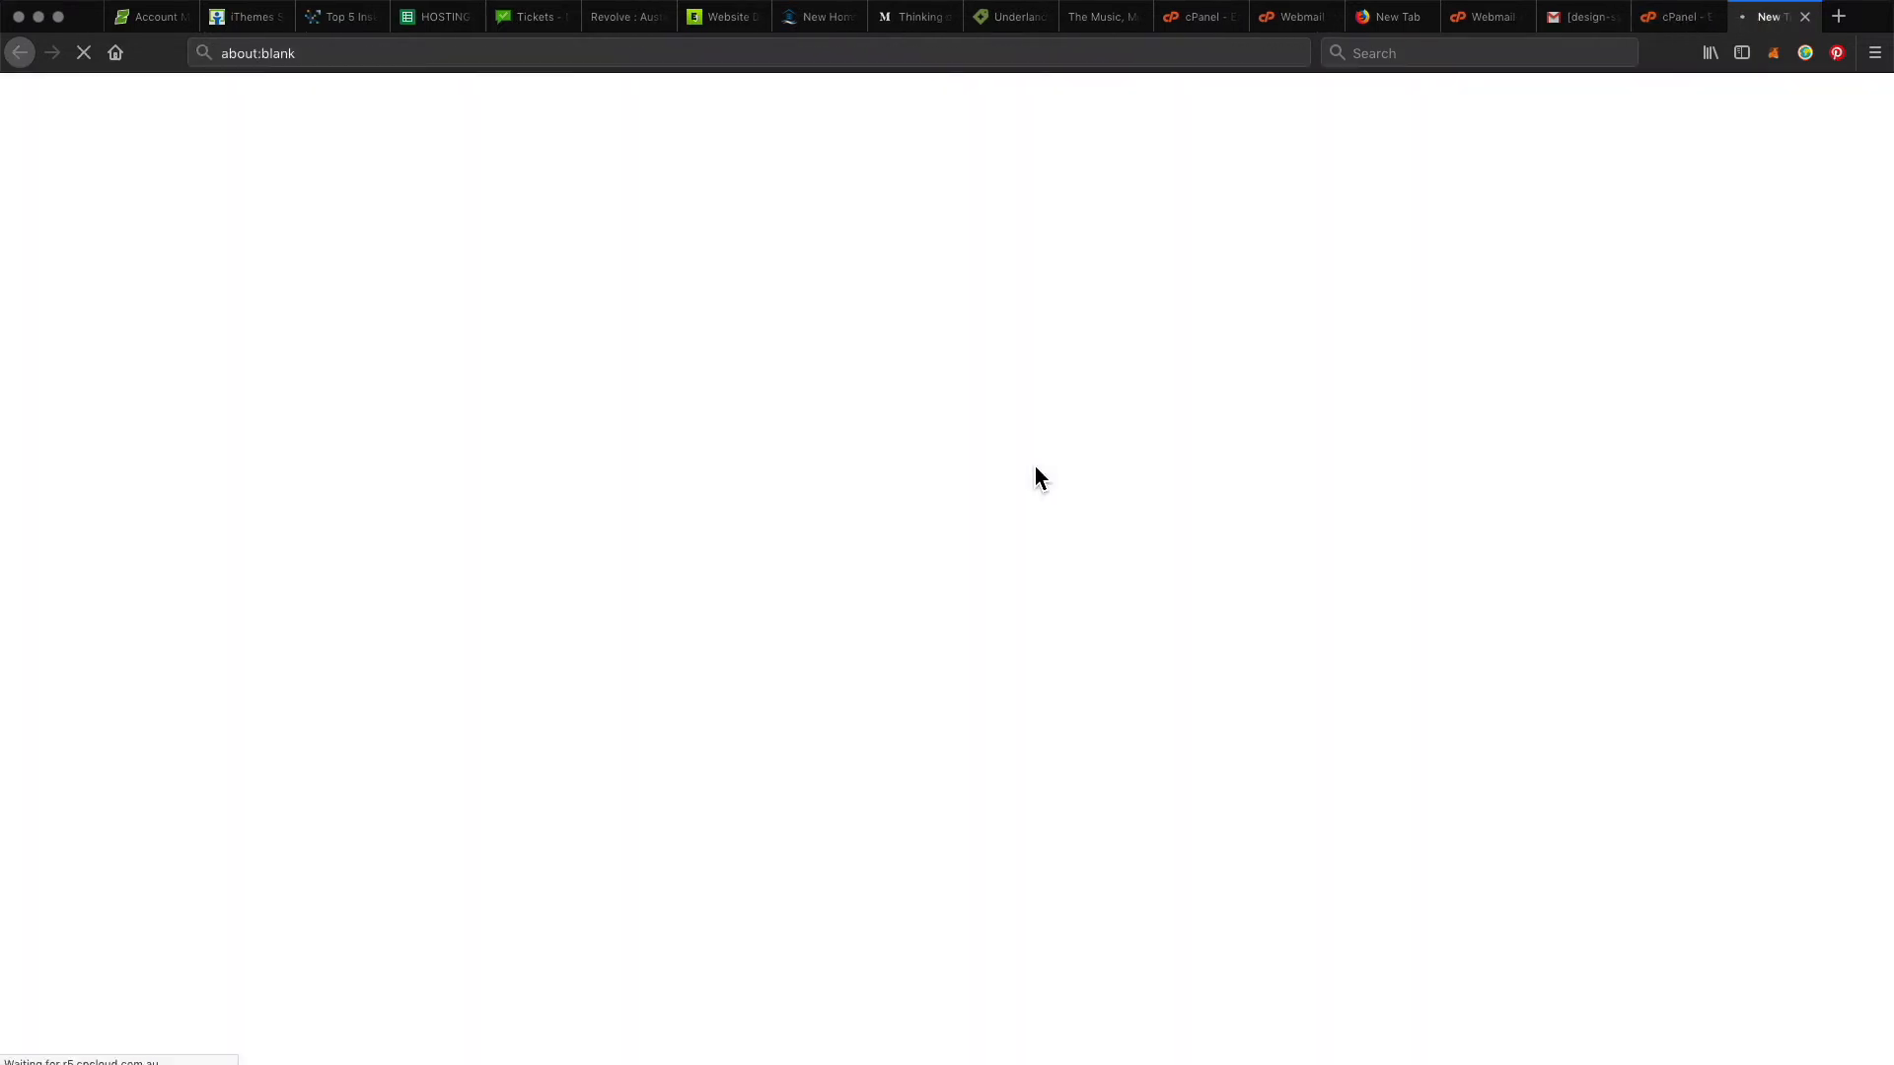
left_click(1834, 85)
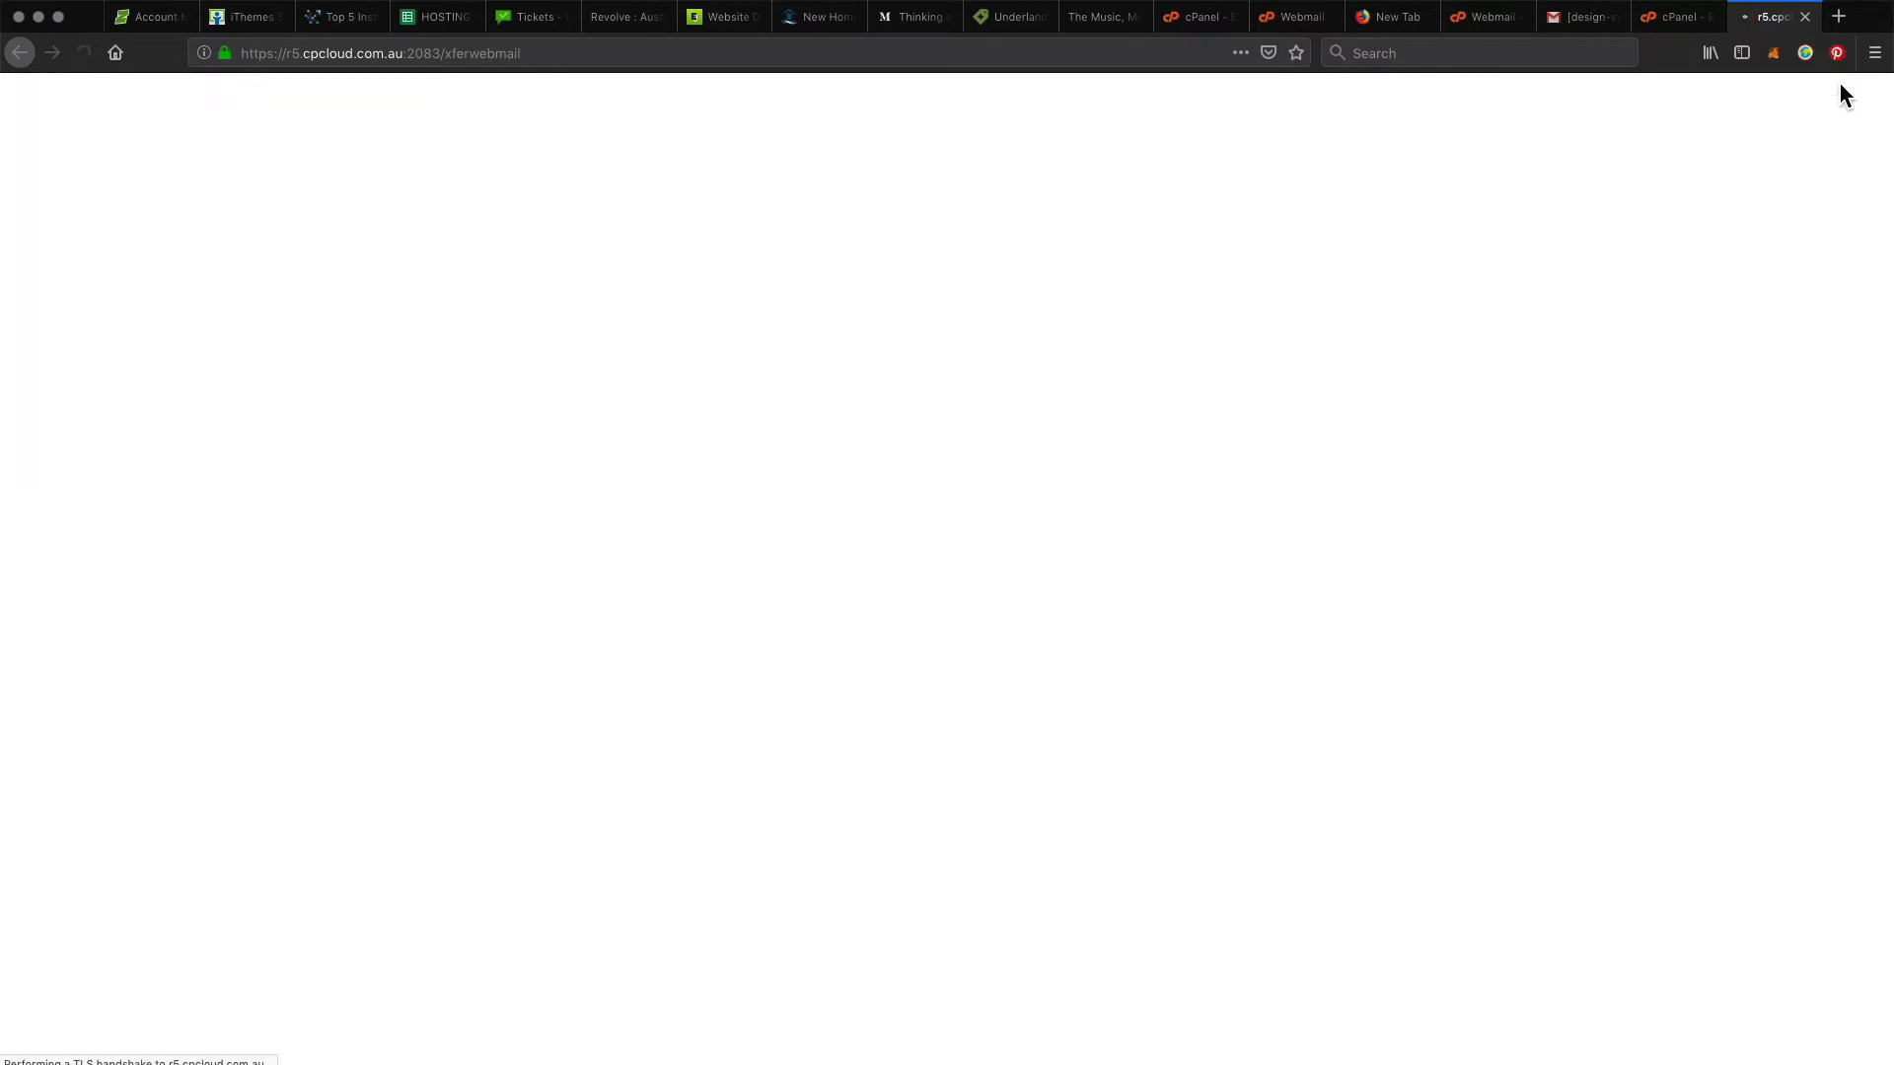
left_click(584, 326)
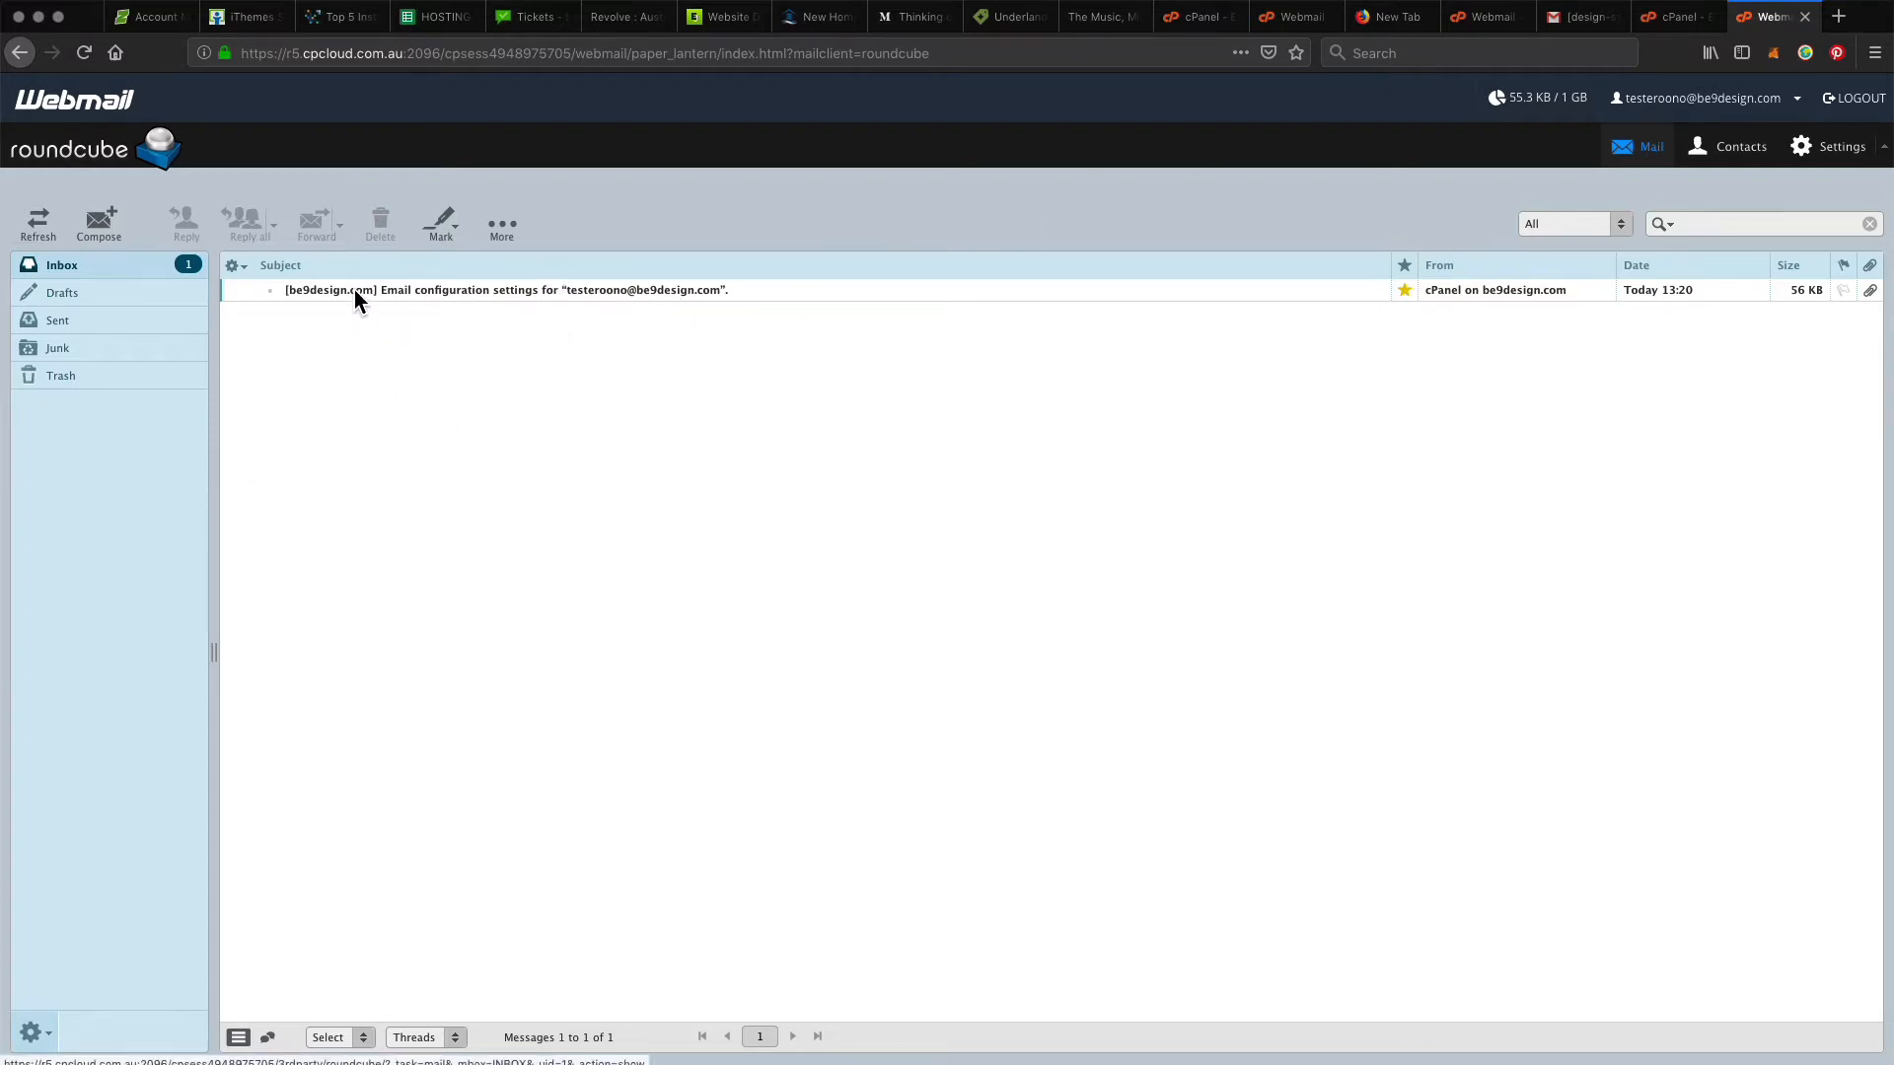
left_click(1706, 20)
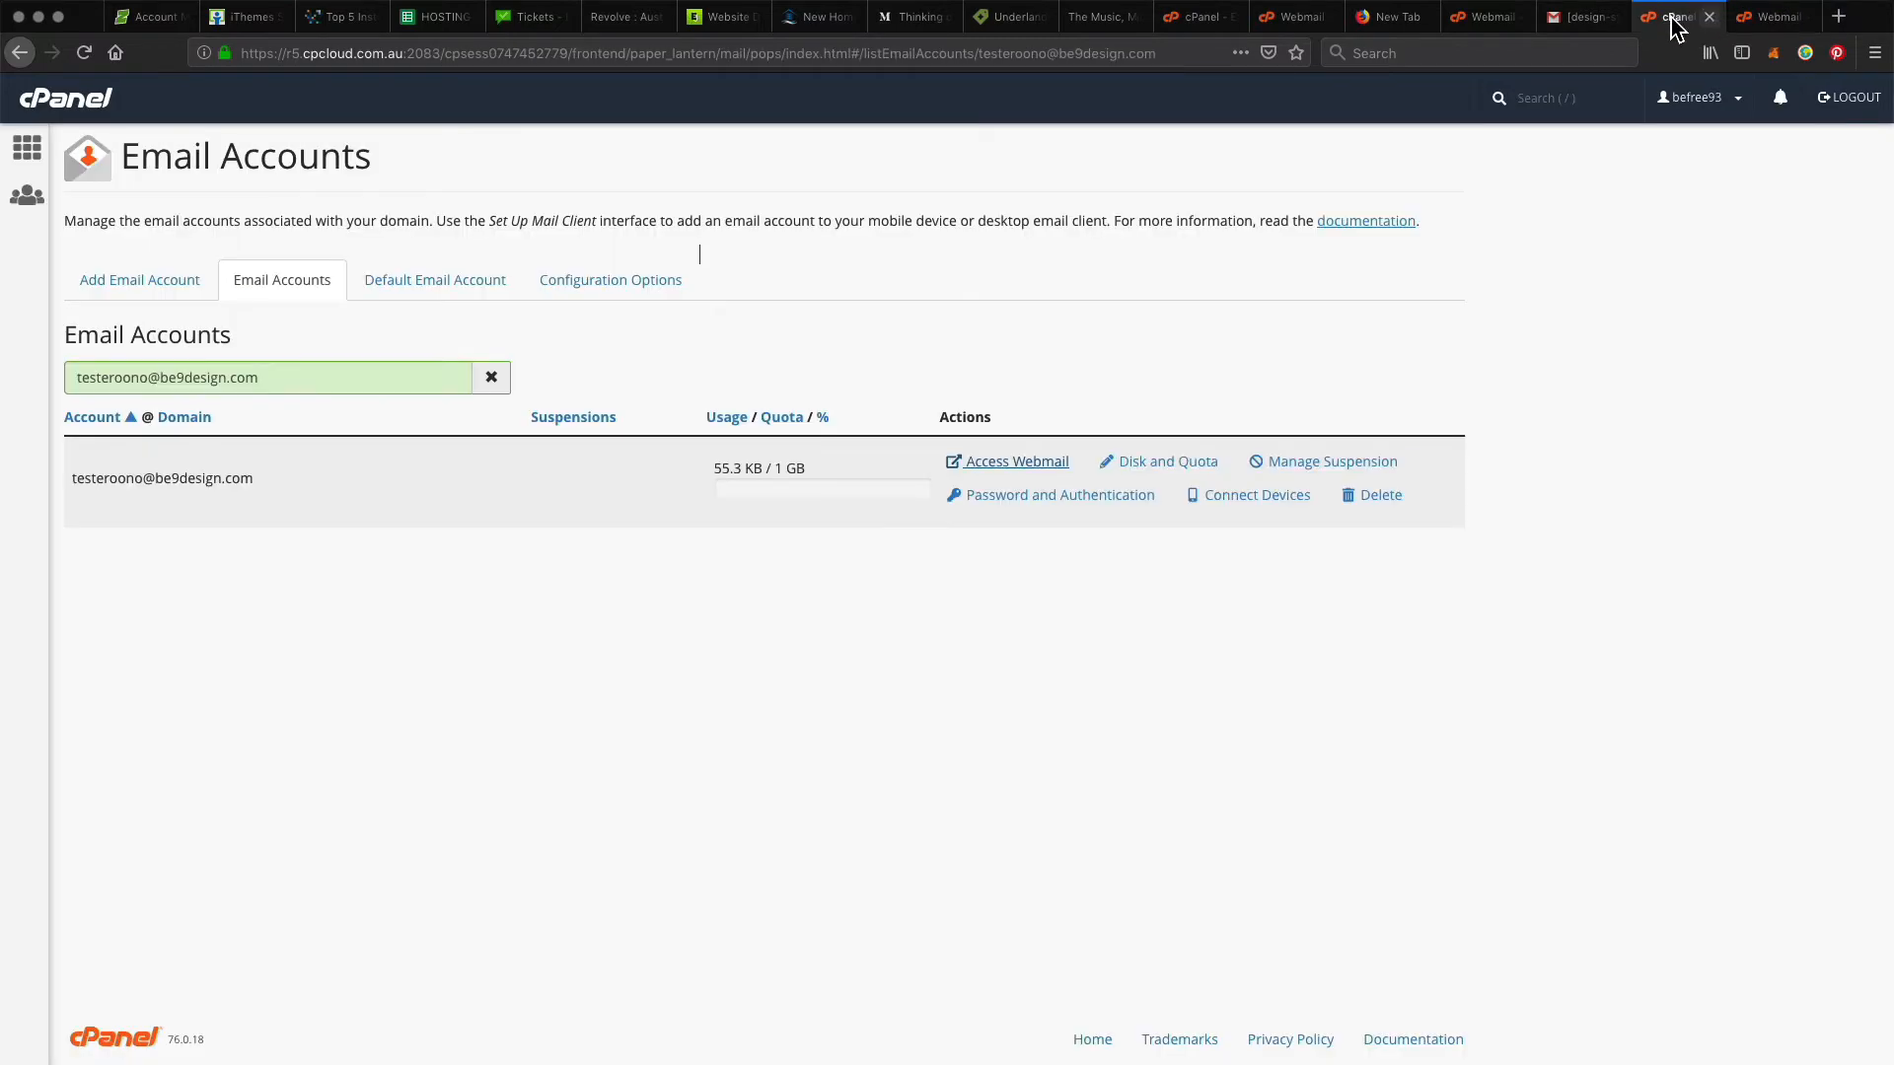
triple_click(85, 383)
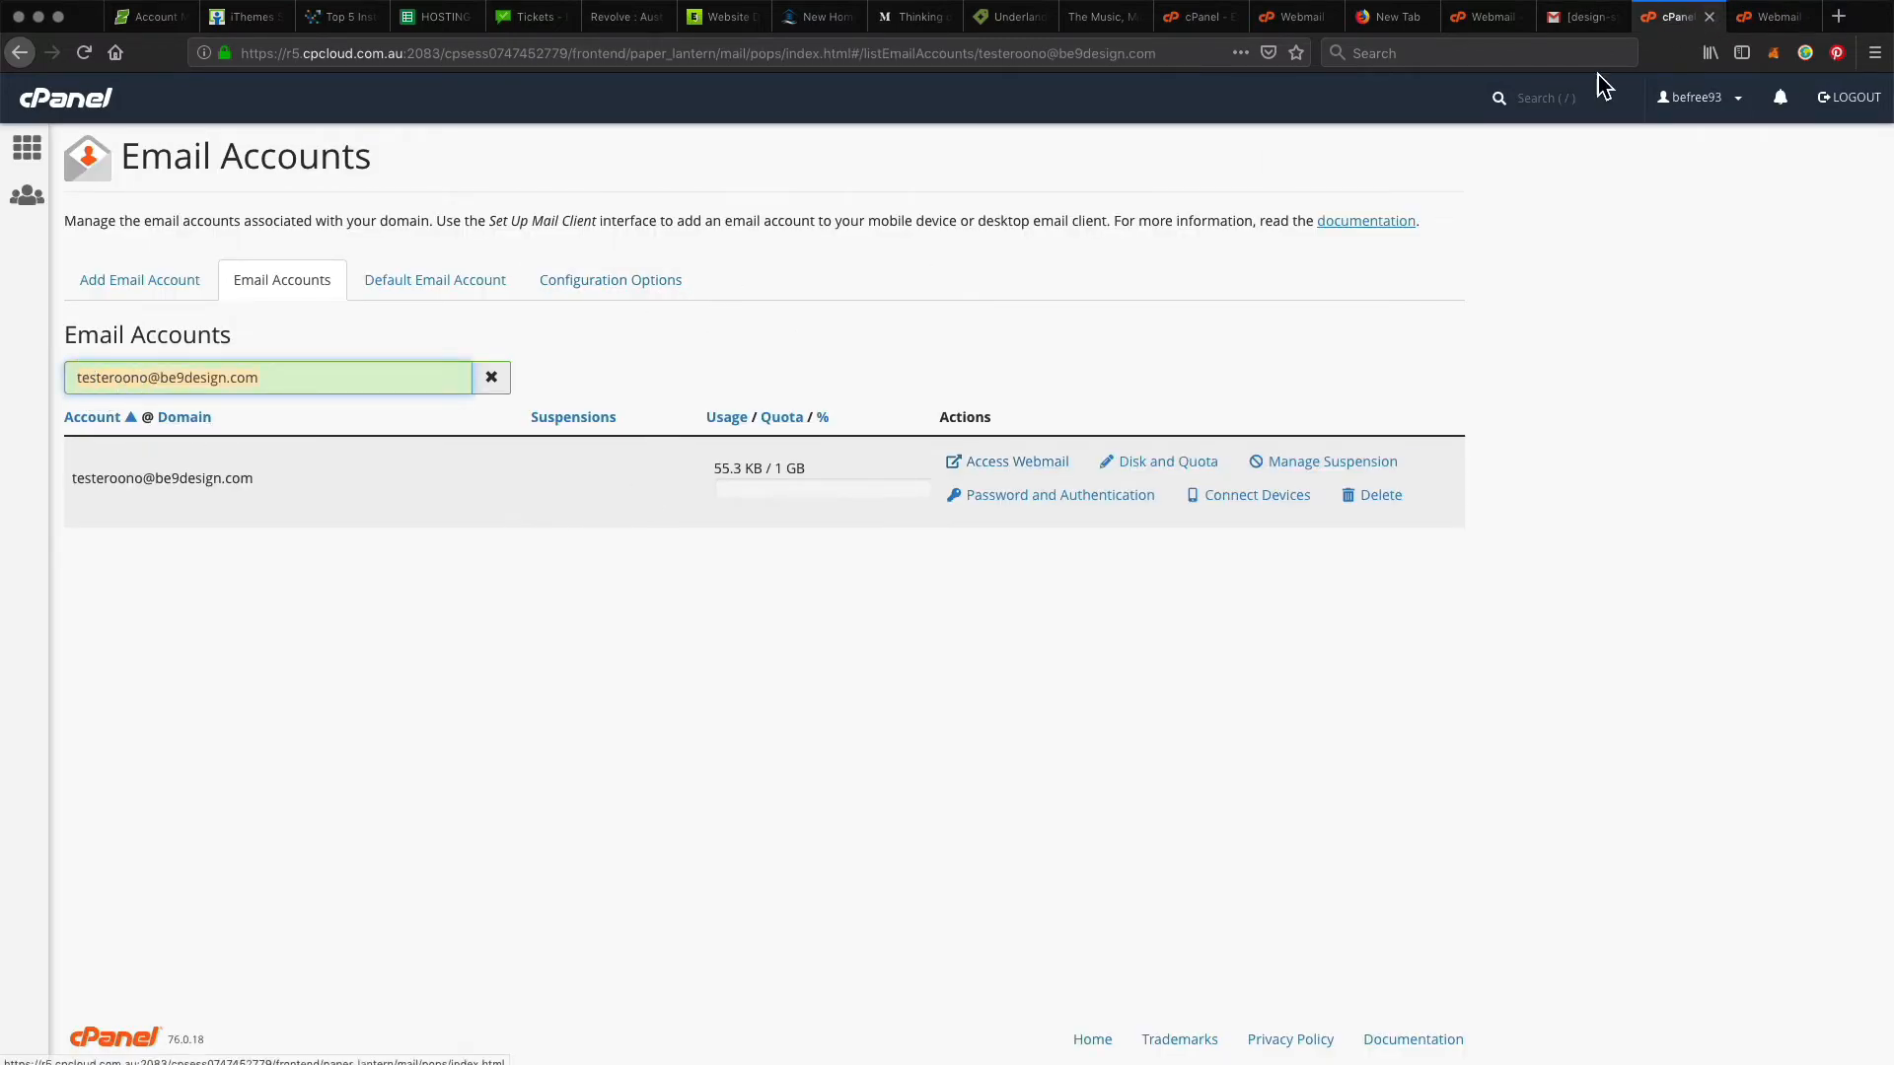
left_click(1581, 18)
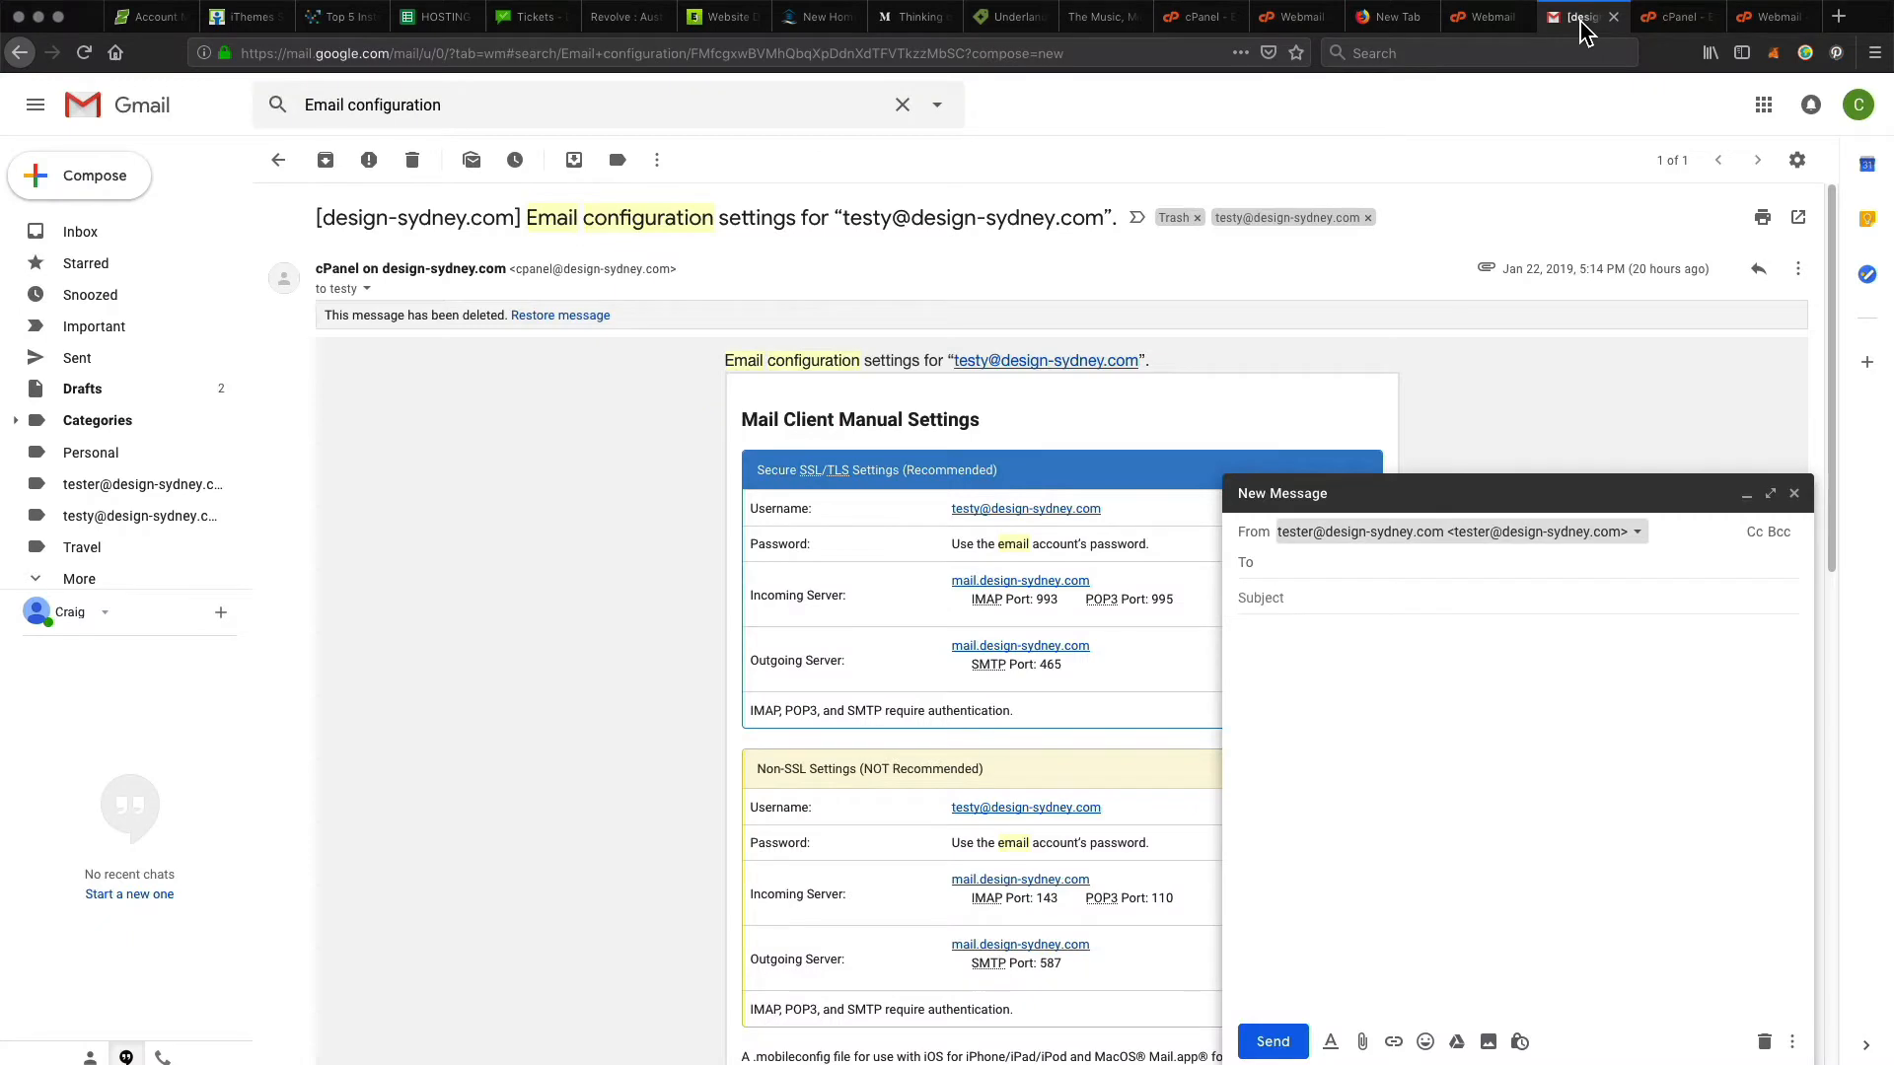
left_click(1312, 564)
key("super+v")
left_click(1314, 597)
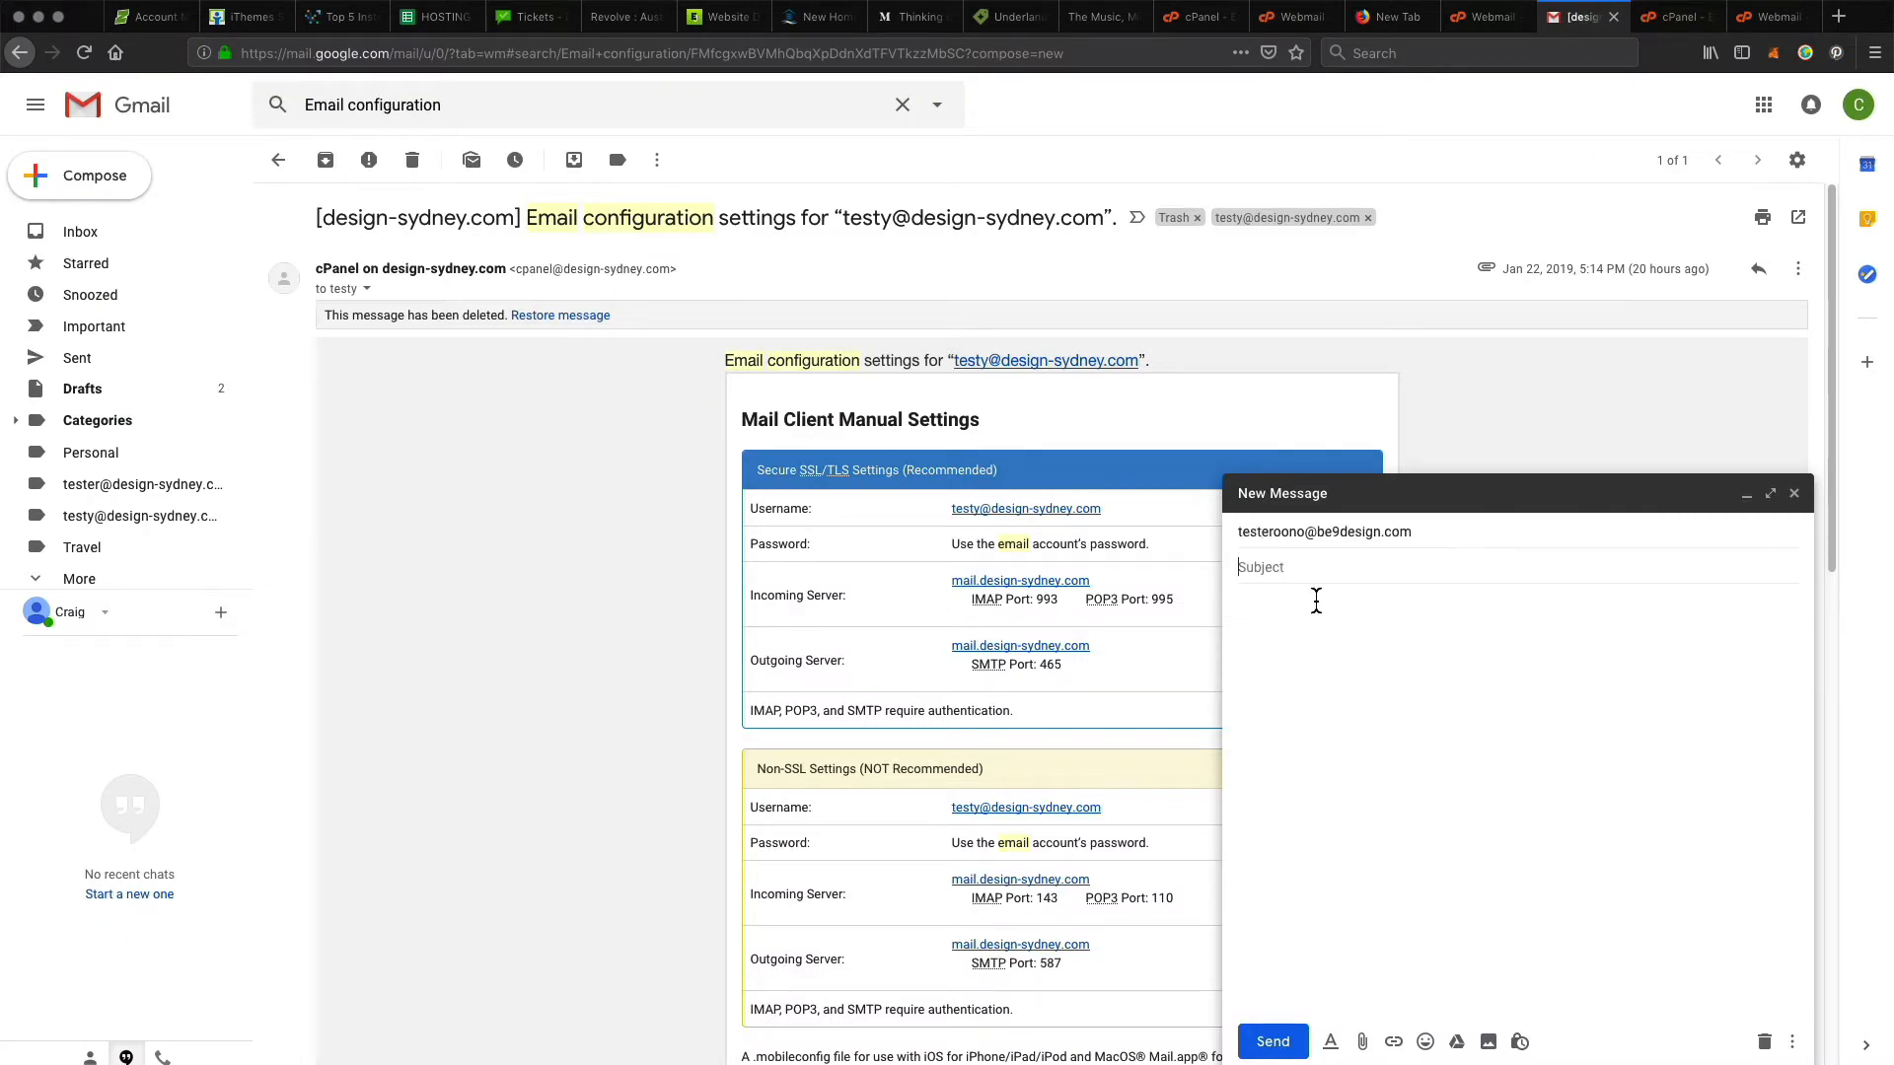
type("Did you")
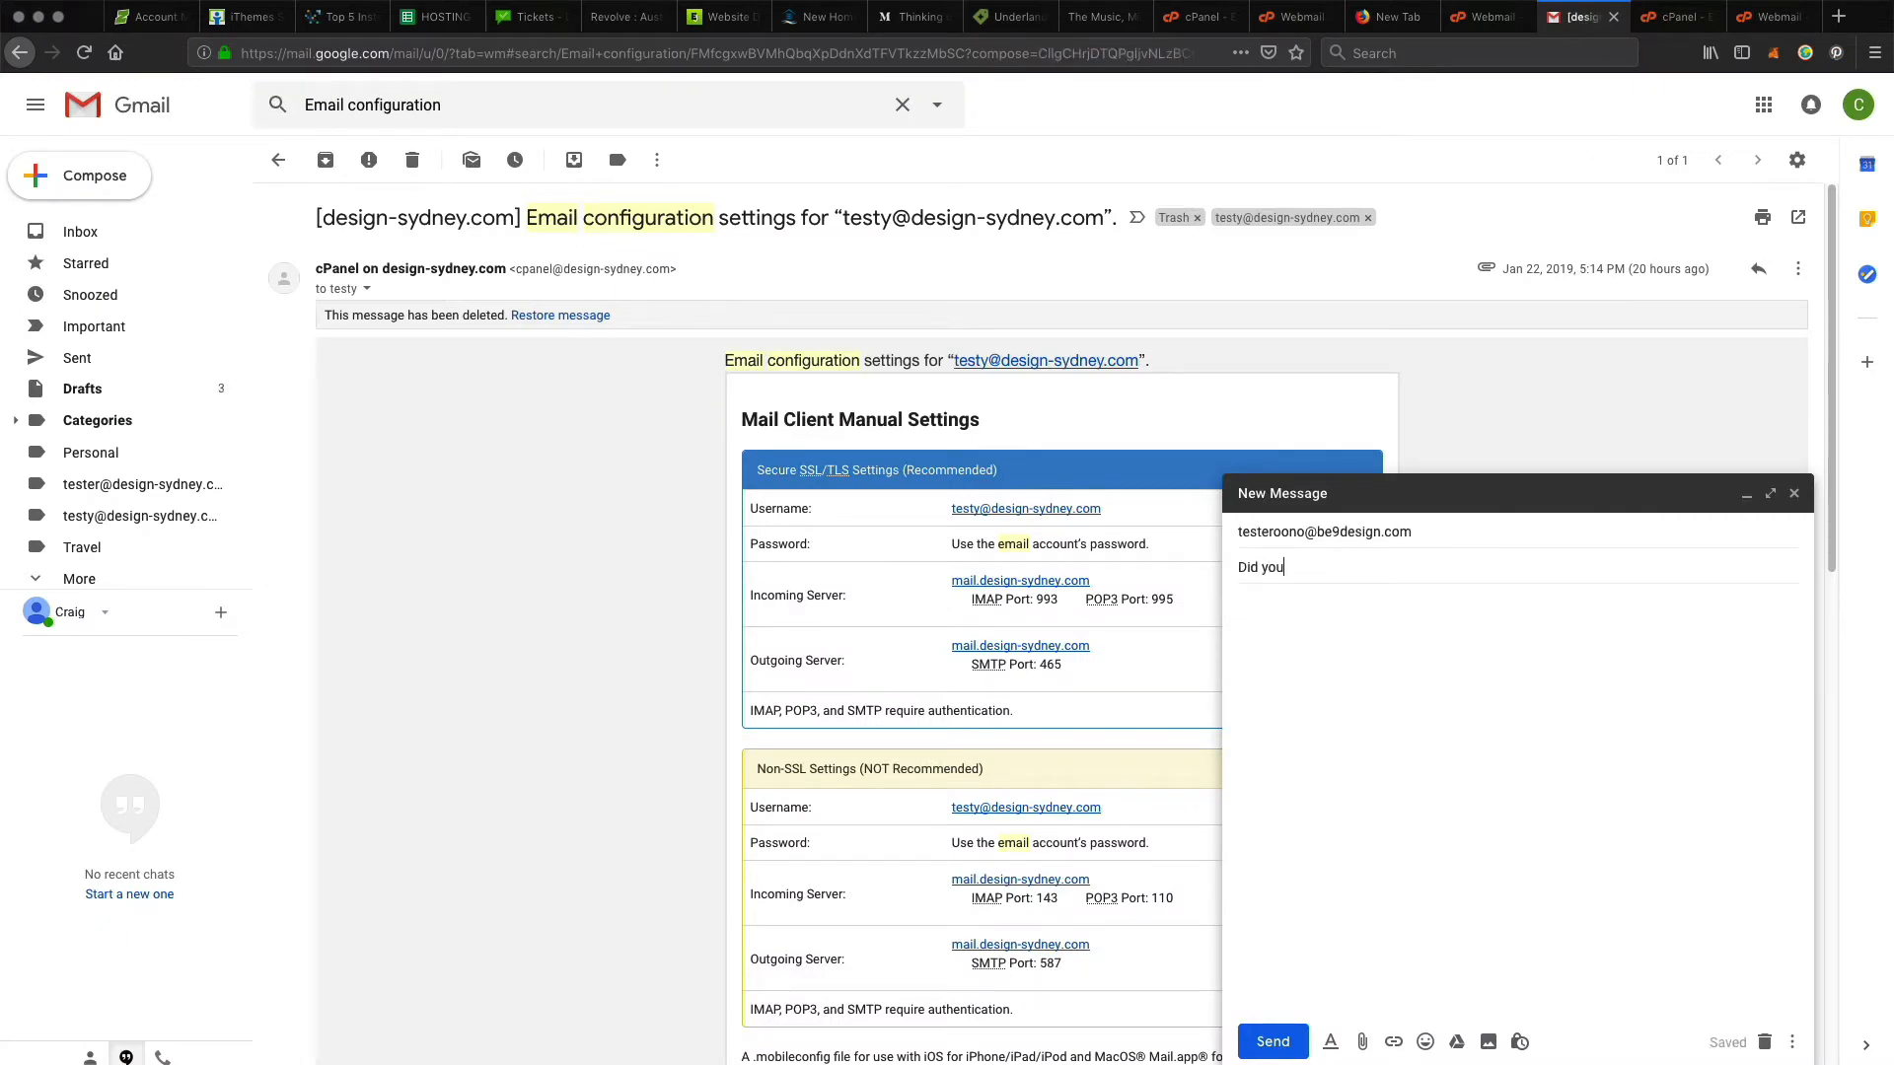
type(" get my test ")
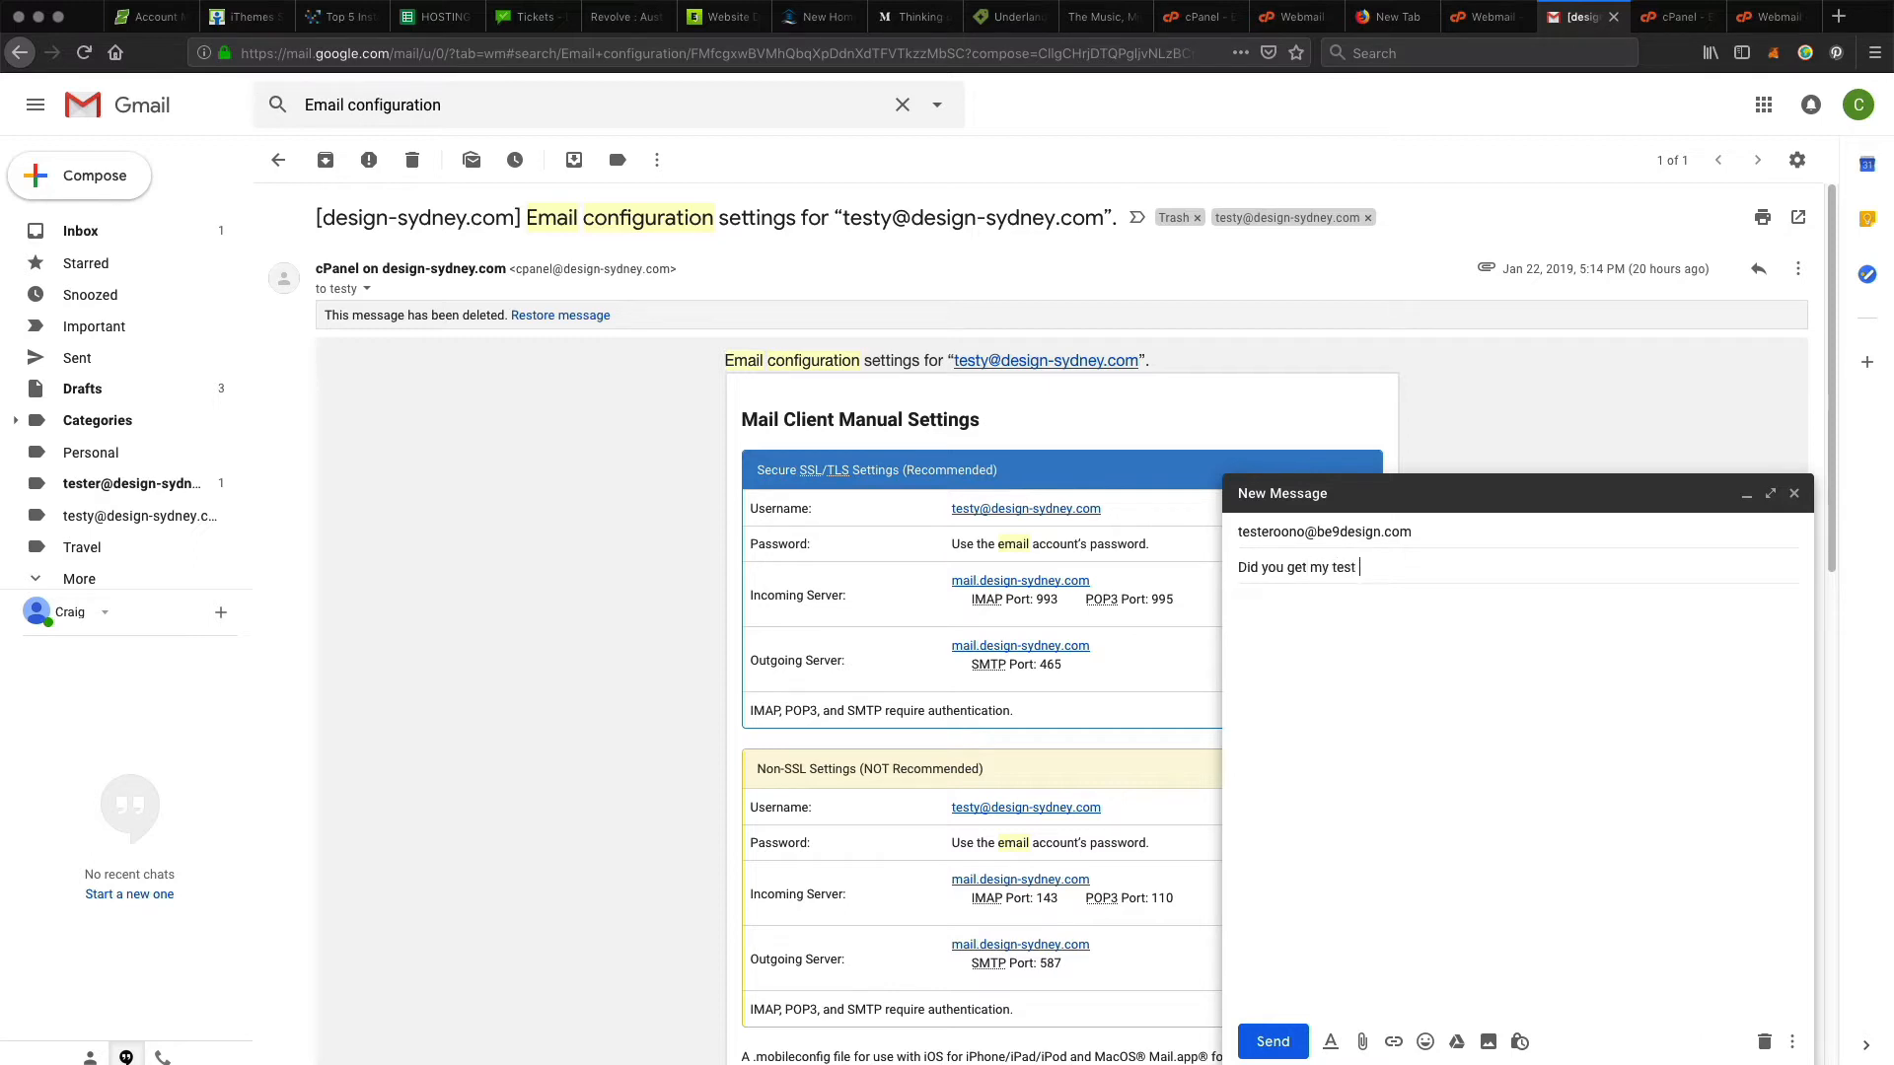
type("email?")
left_click(1273, 1042)
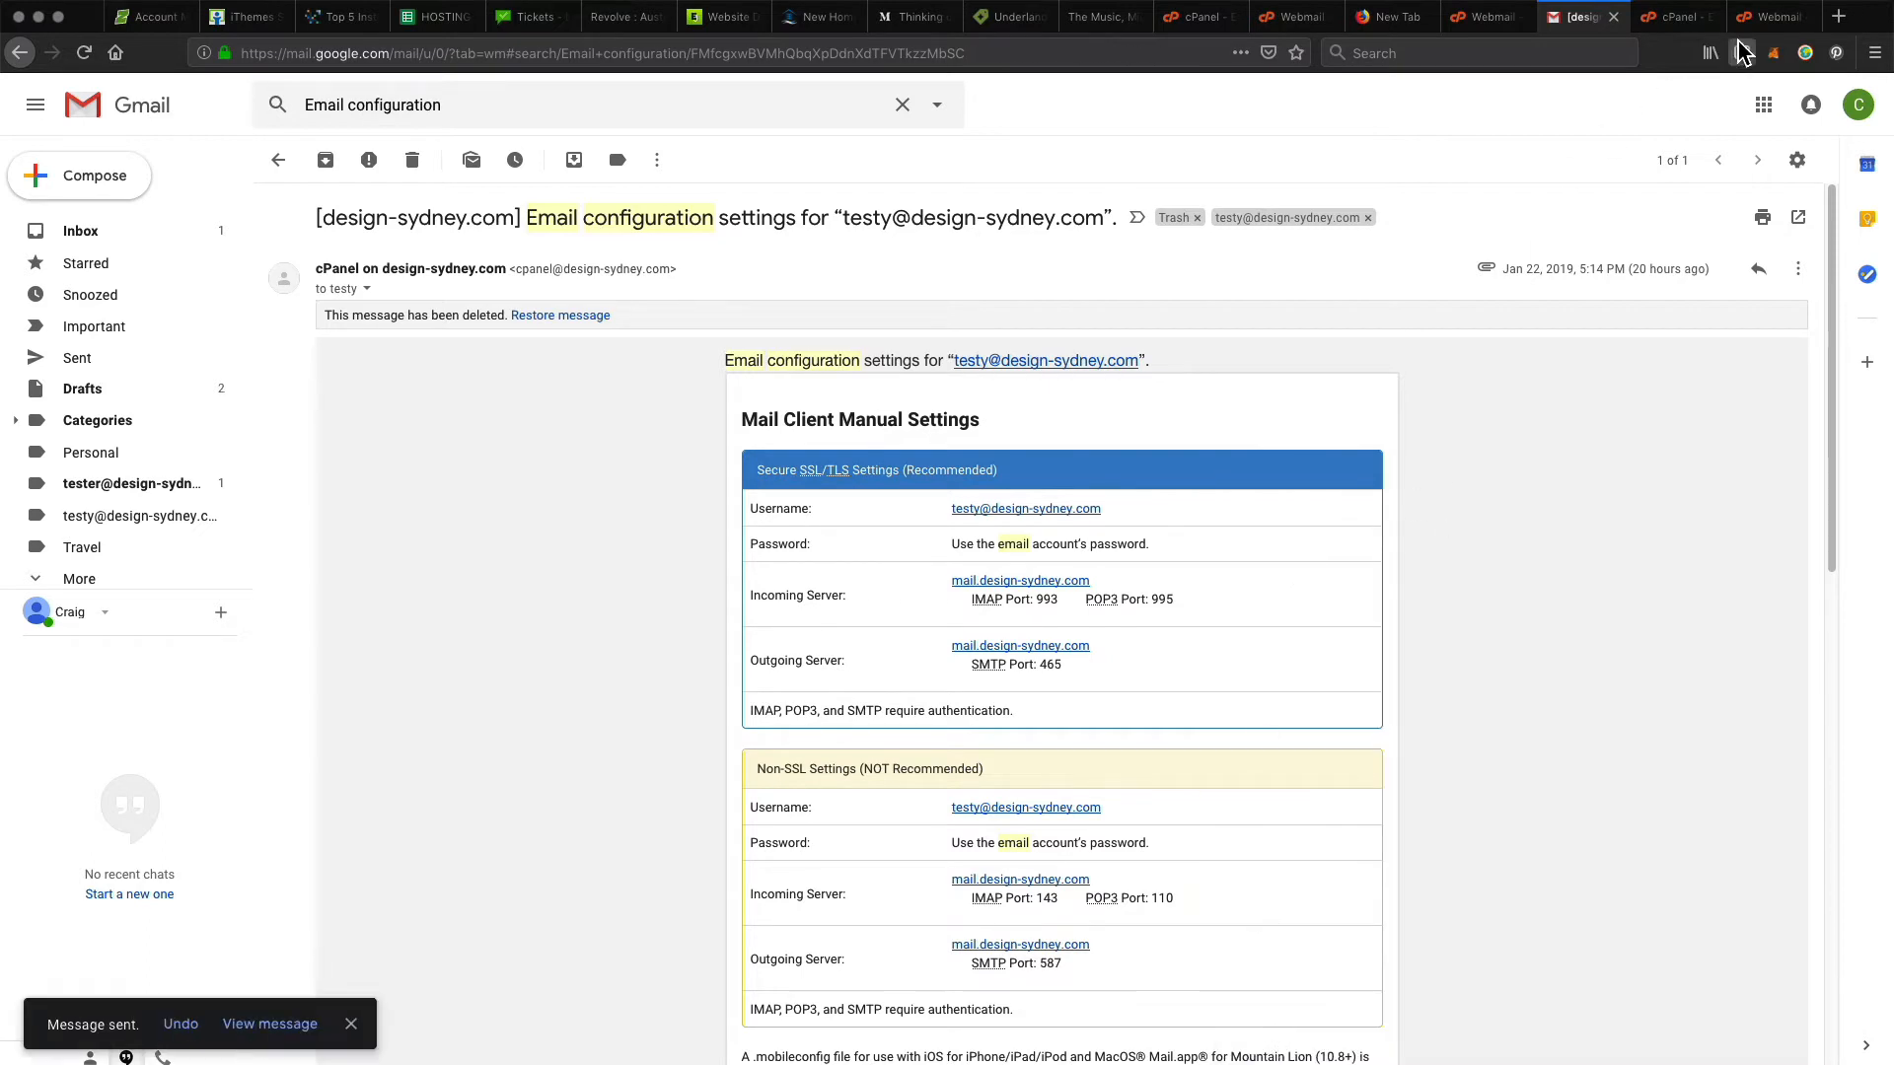
left_click(1766, 18)
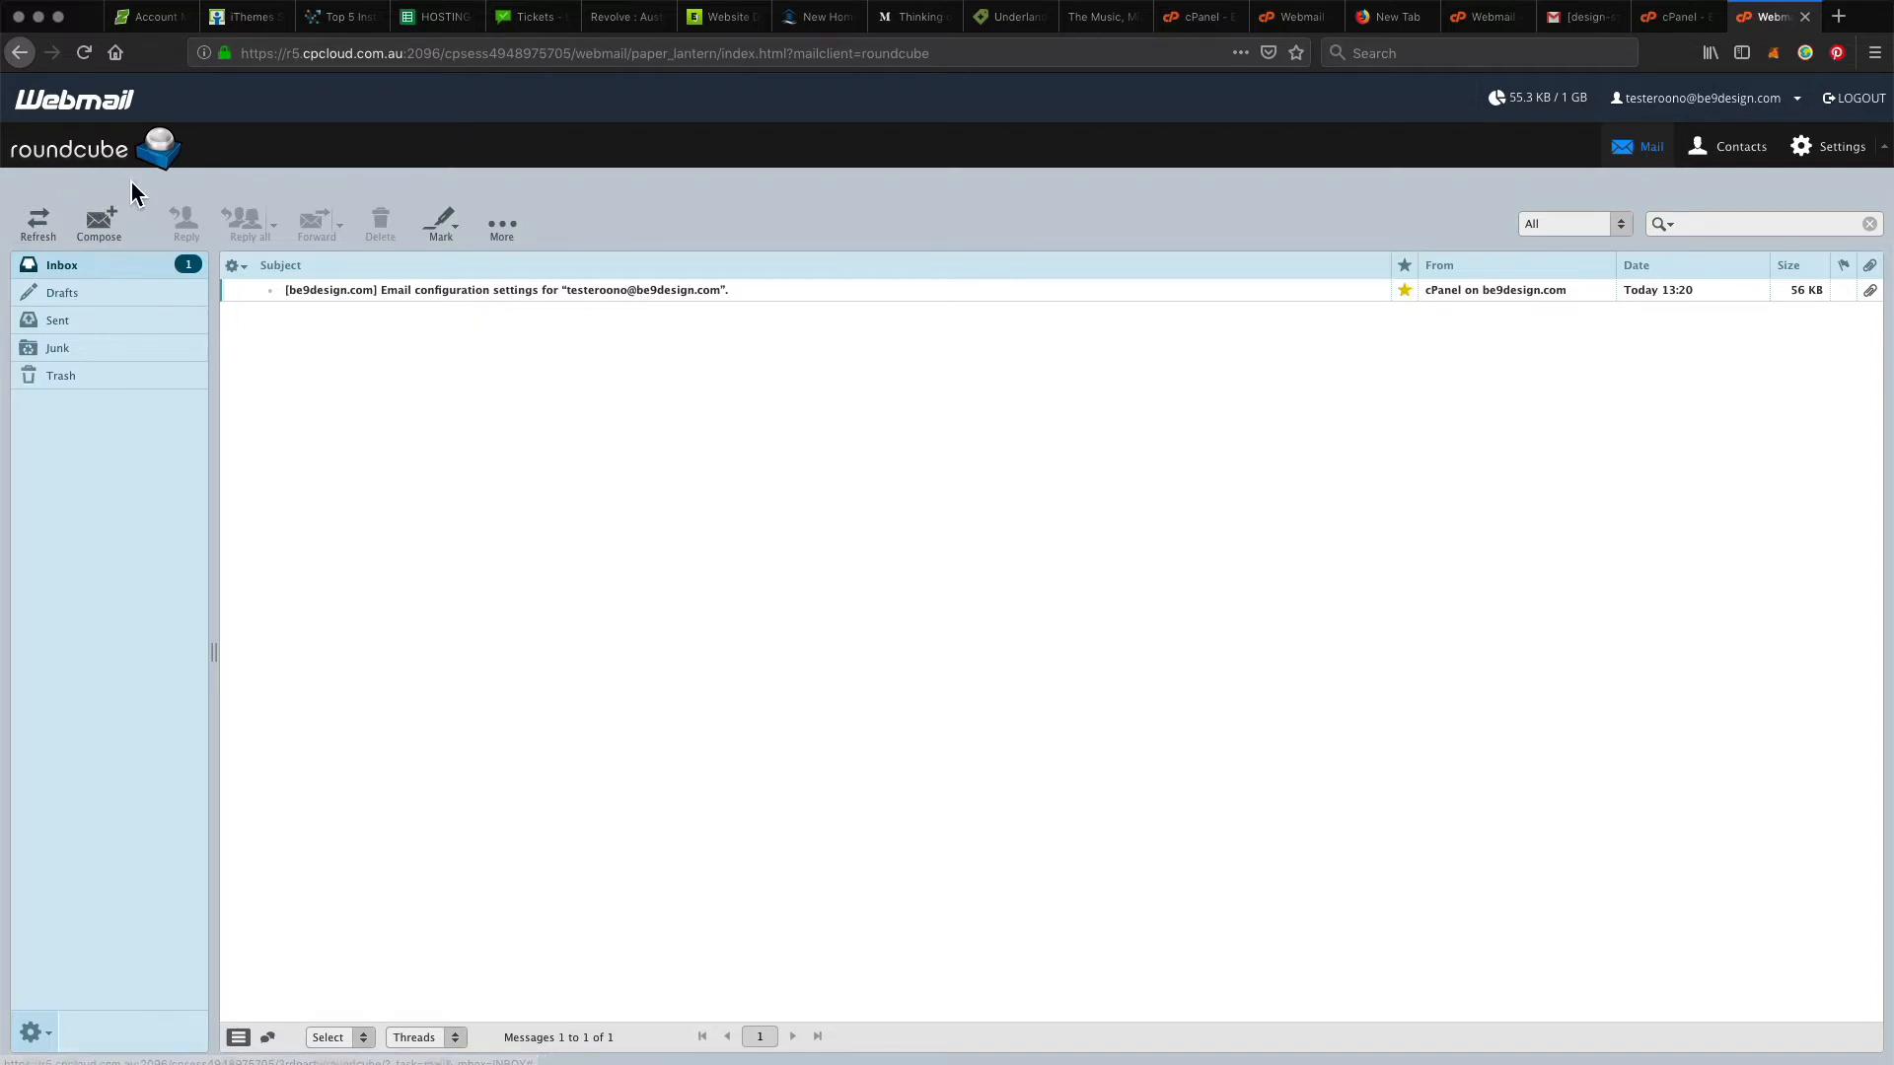
Step: Refresh the Roundcube inbox until the test email arrives, then open 'Did you get my test email?'
left_click(56, 225)
left_click(59, 229)
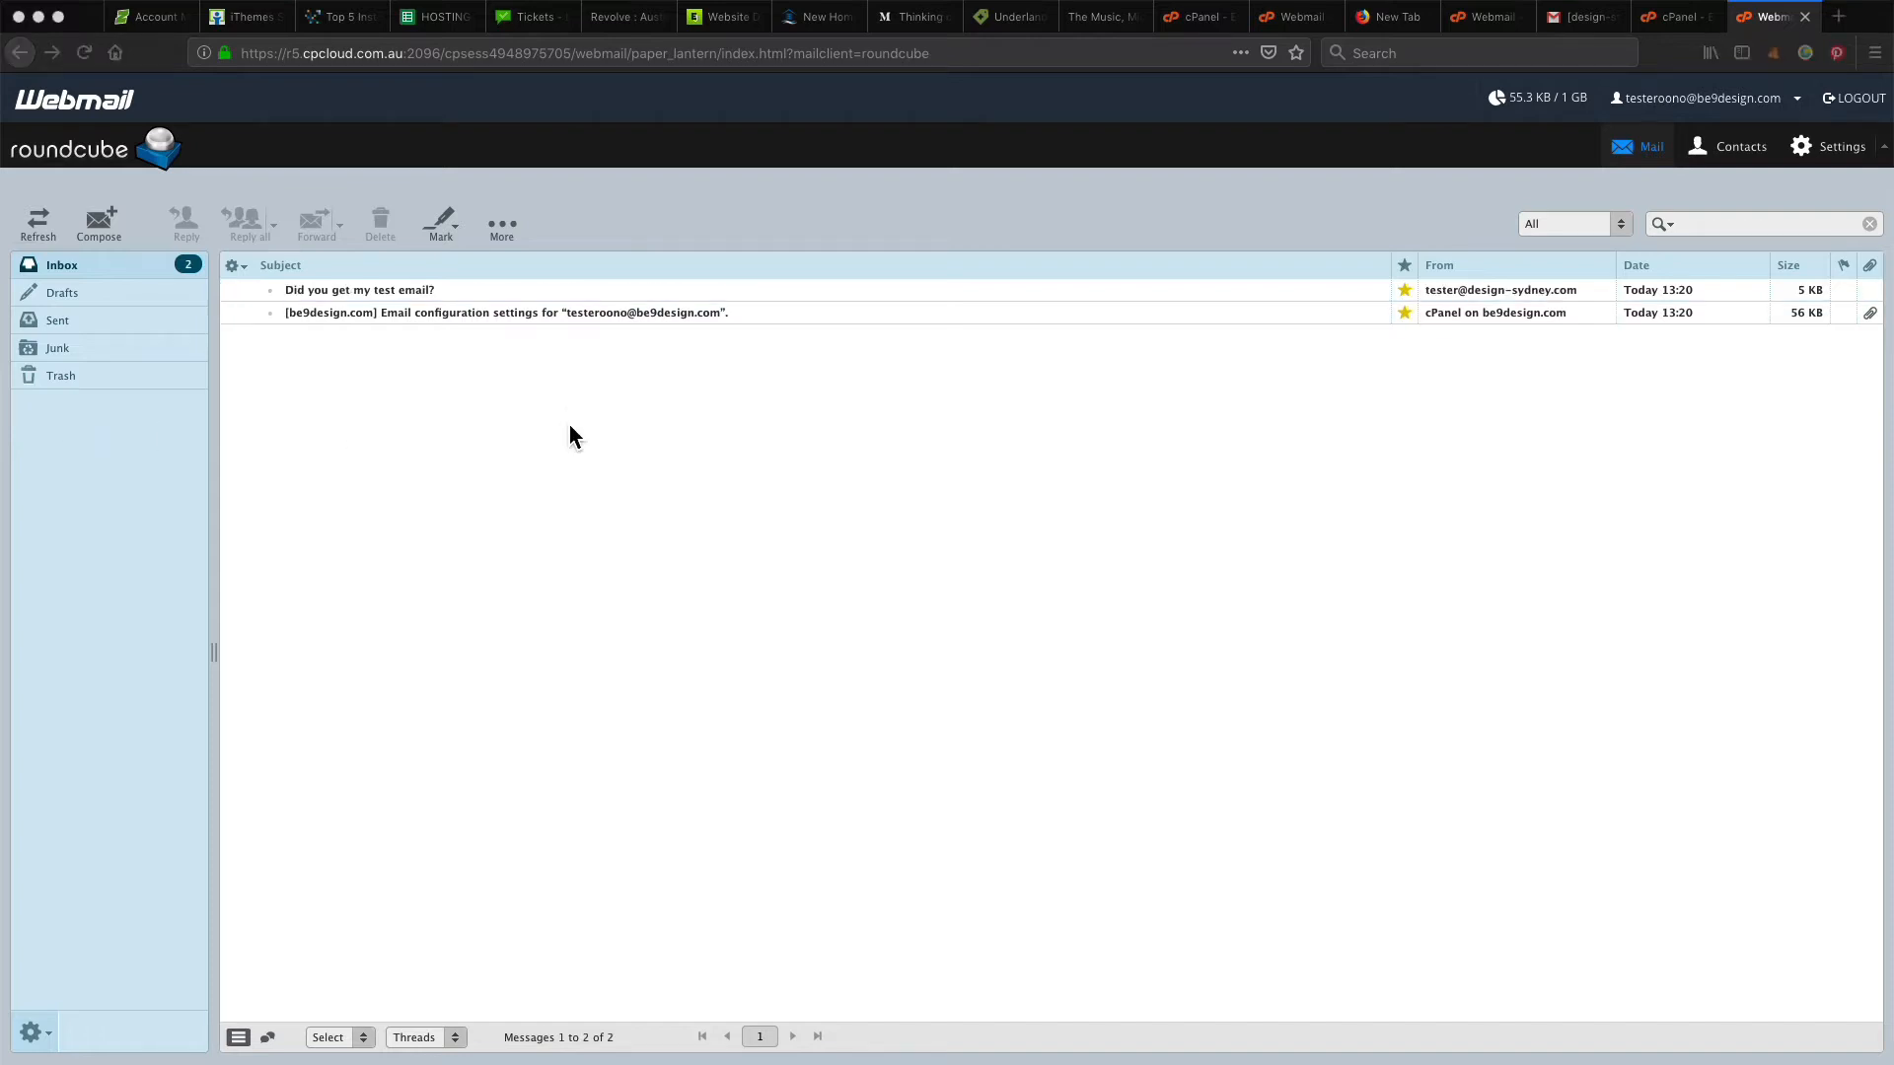
left_click(570, 430)
left_click(519, 356)
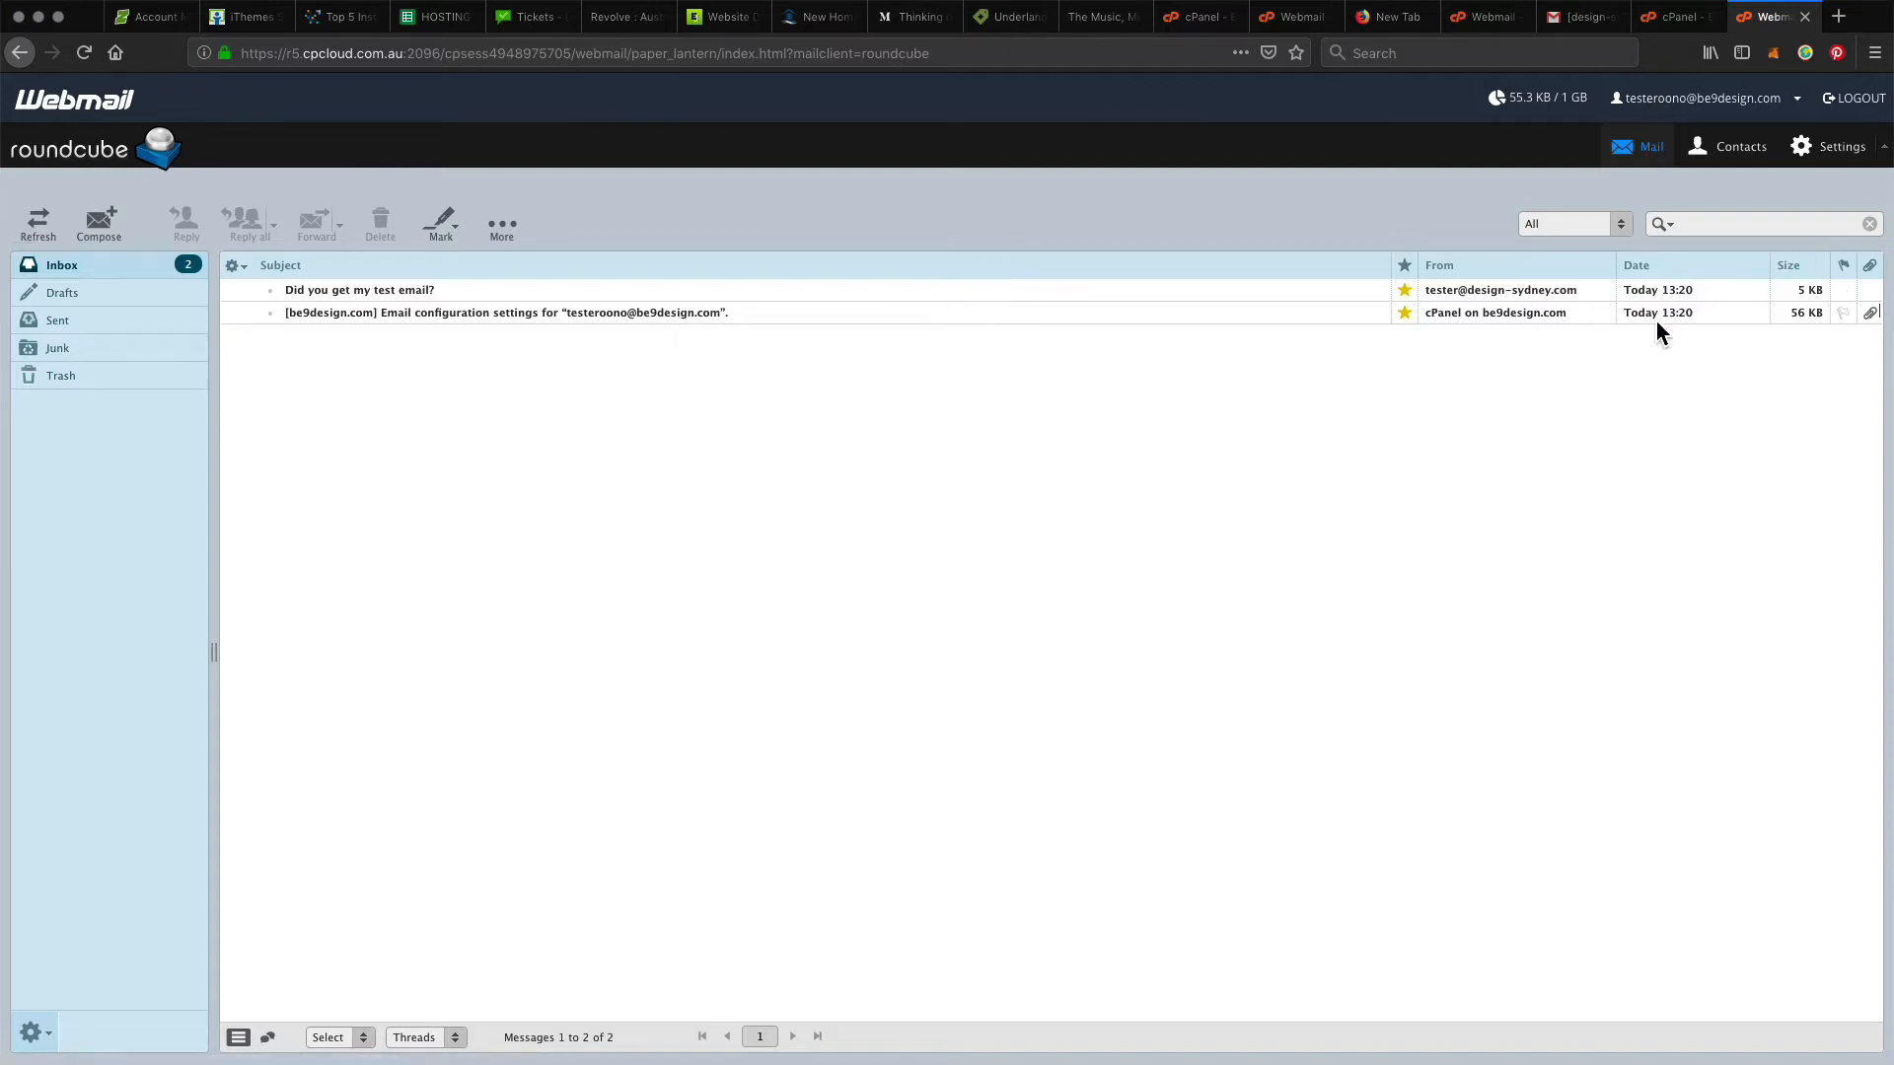
left_click(409, 294)
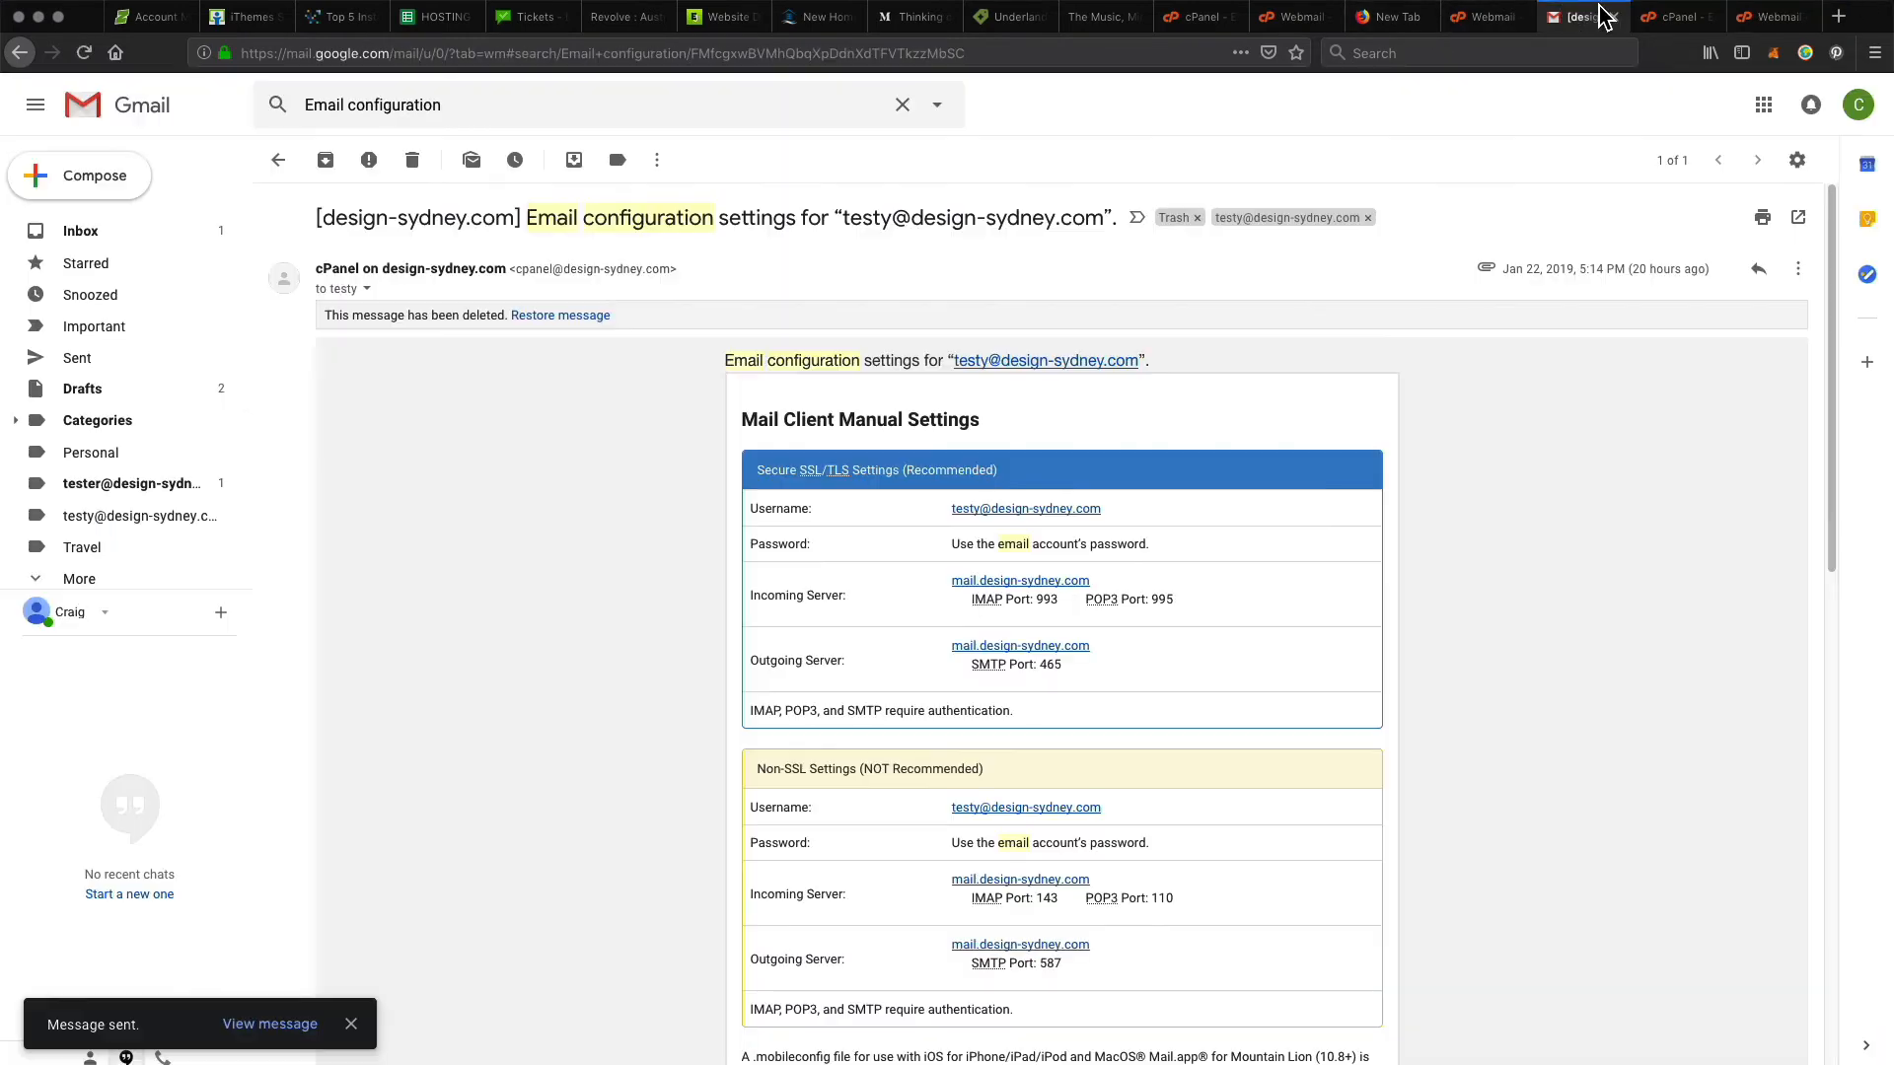
left_click(1606, 17)
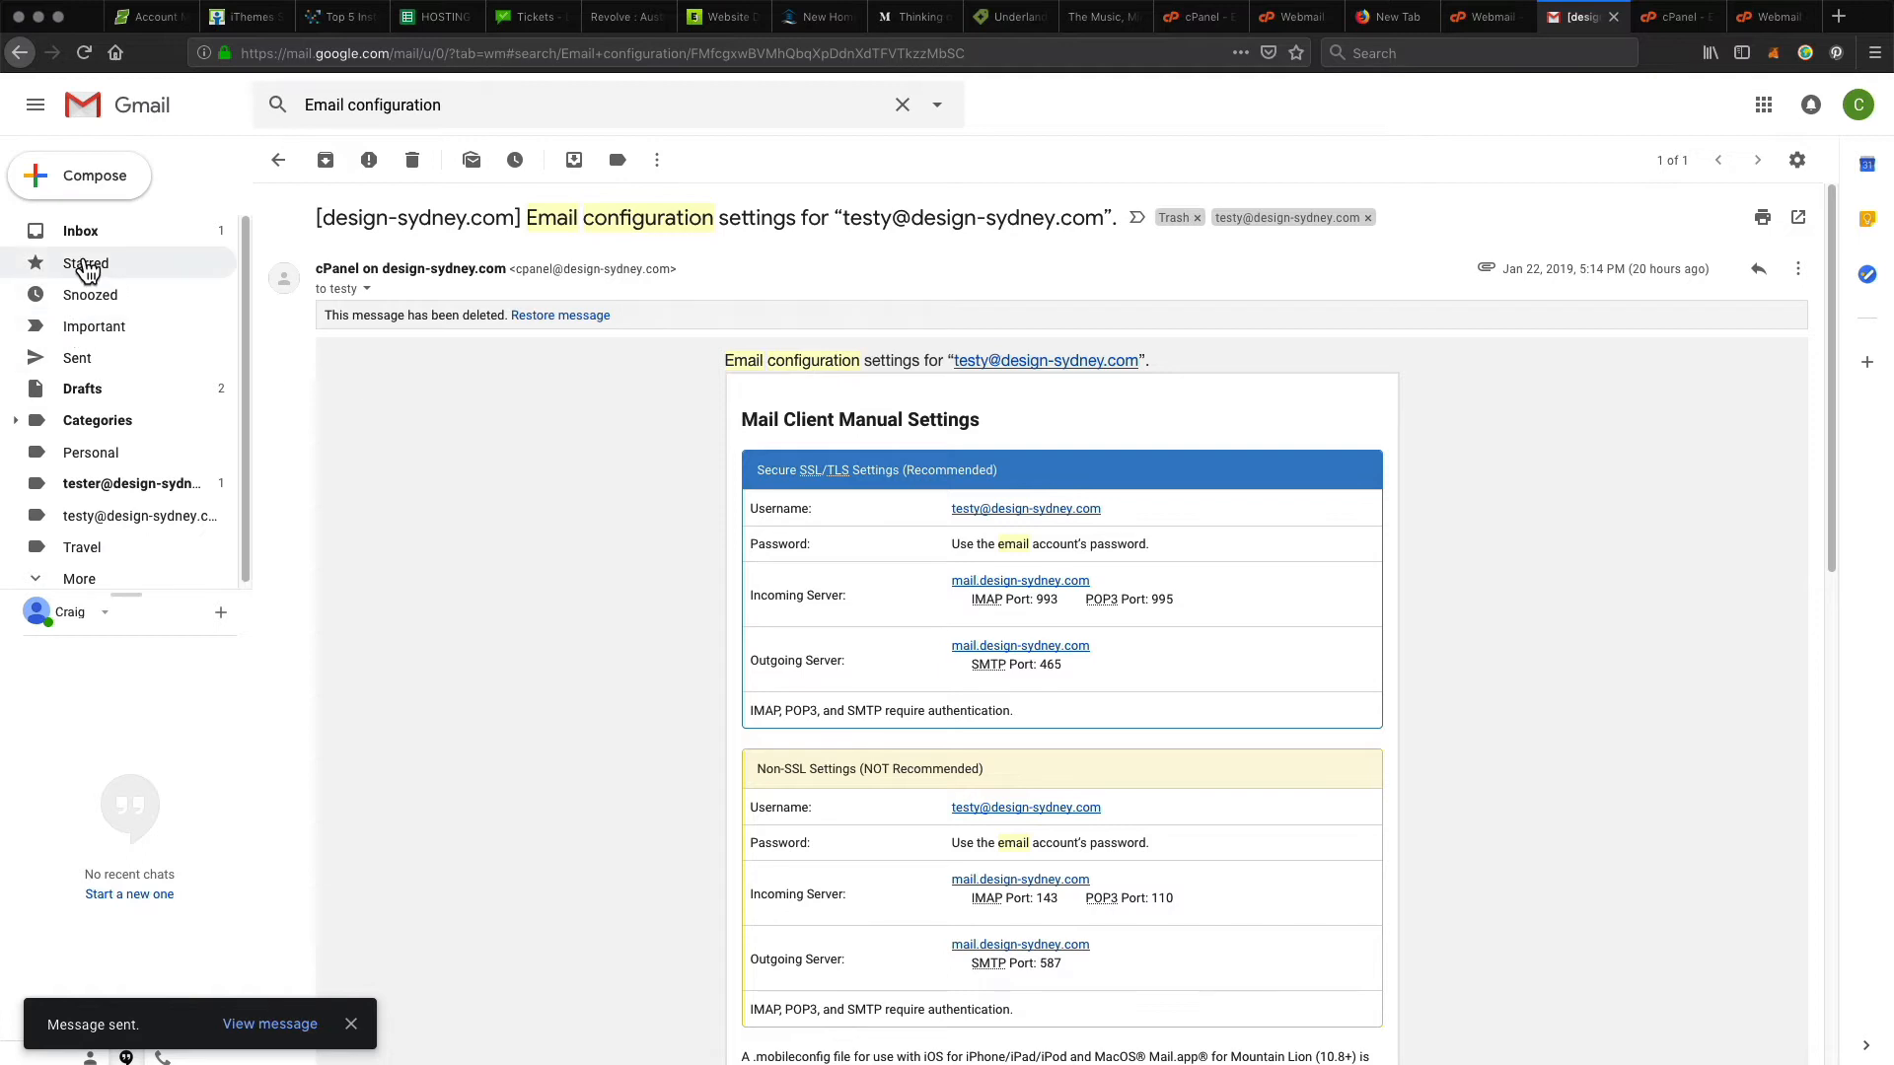
left_click(81, 247)
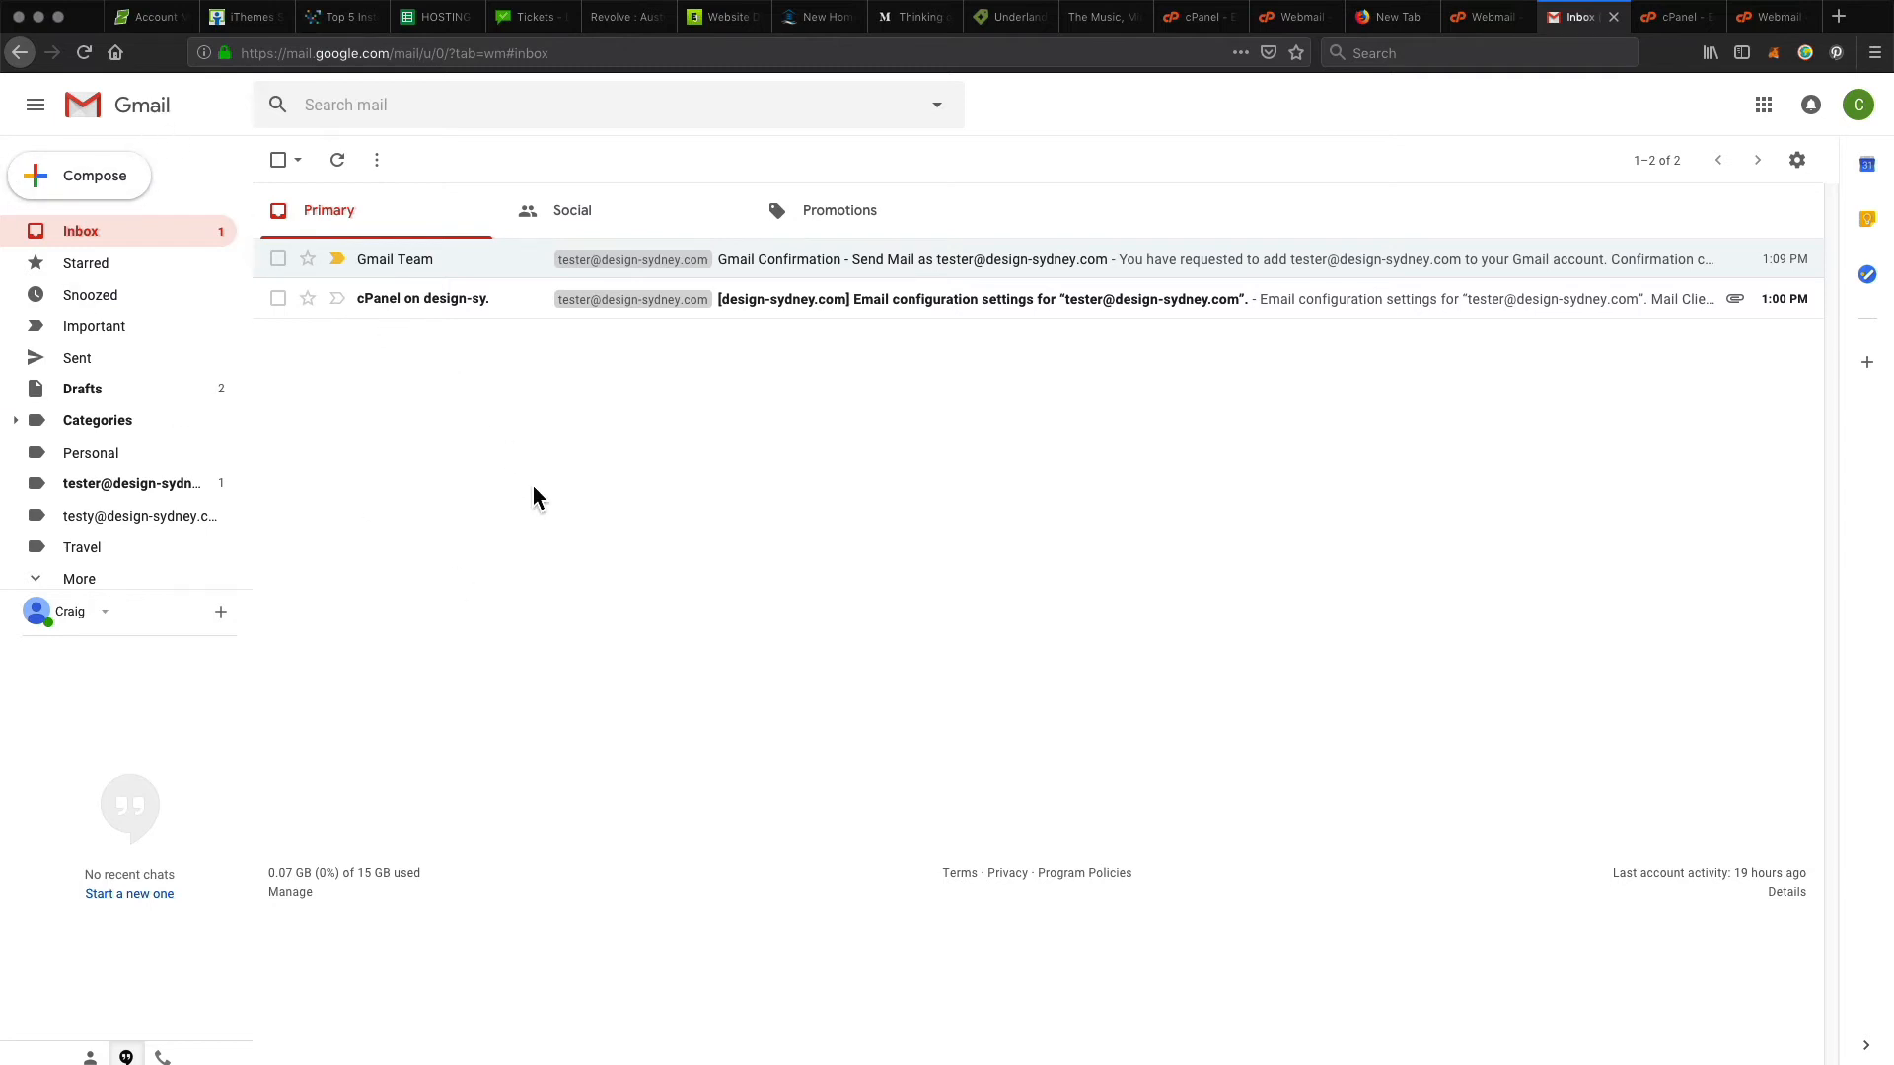
left_click(1755, 22)
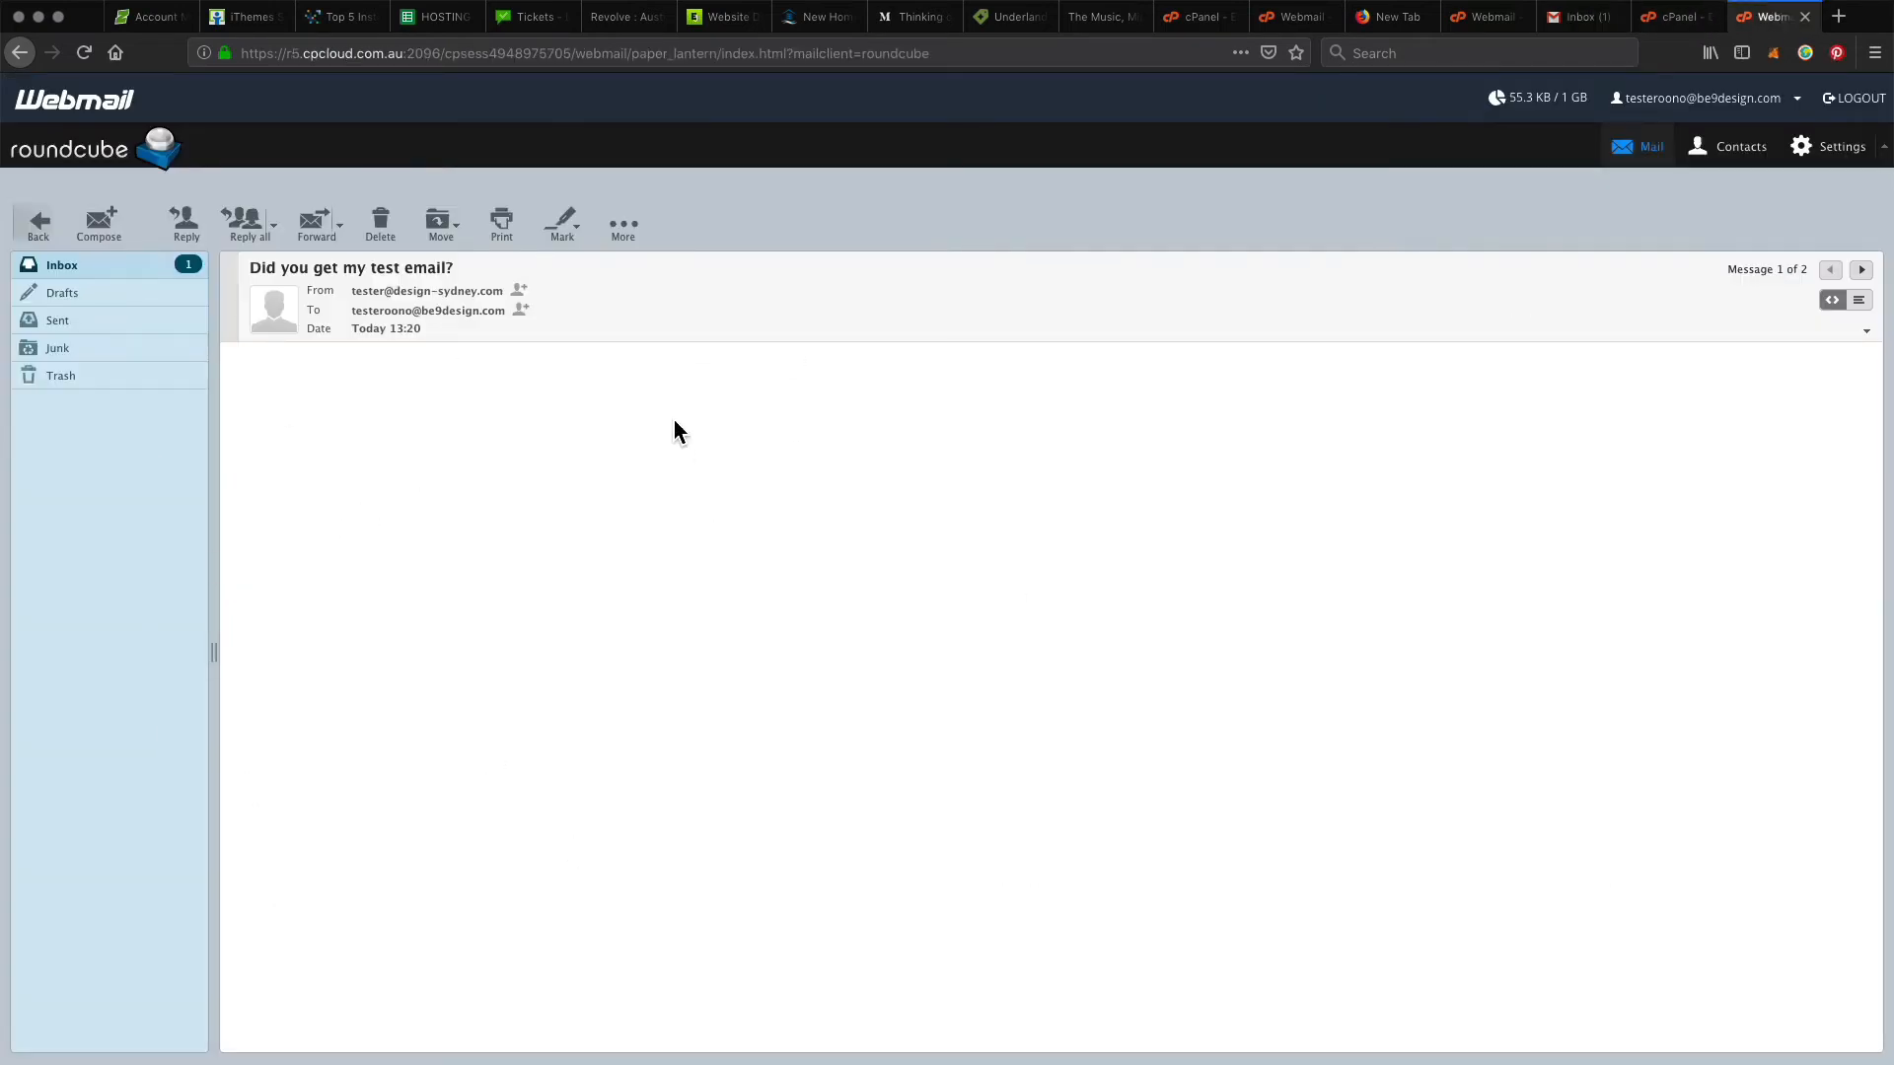
left_click(1596, 19)
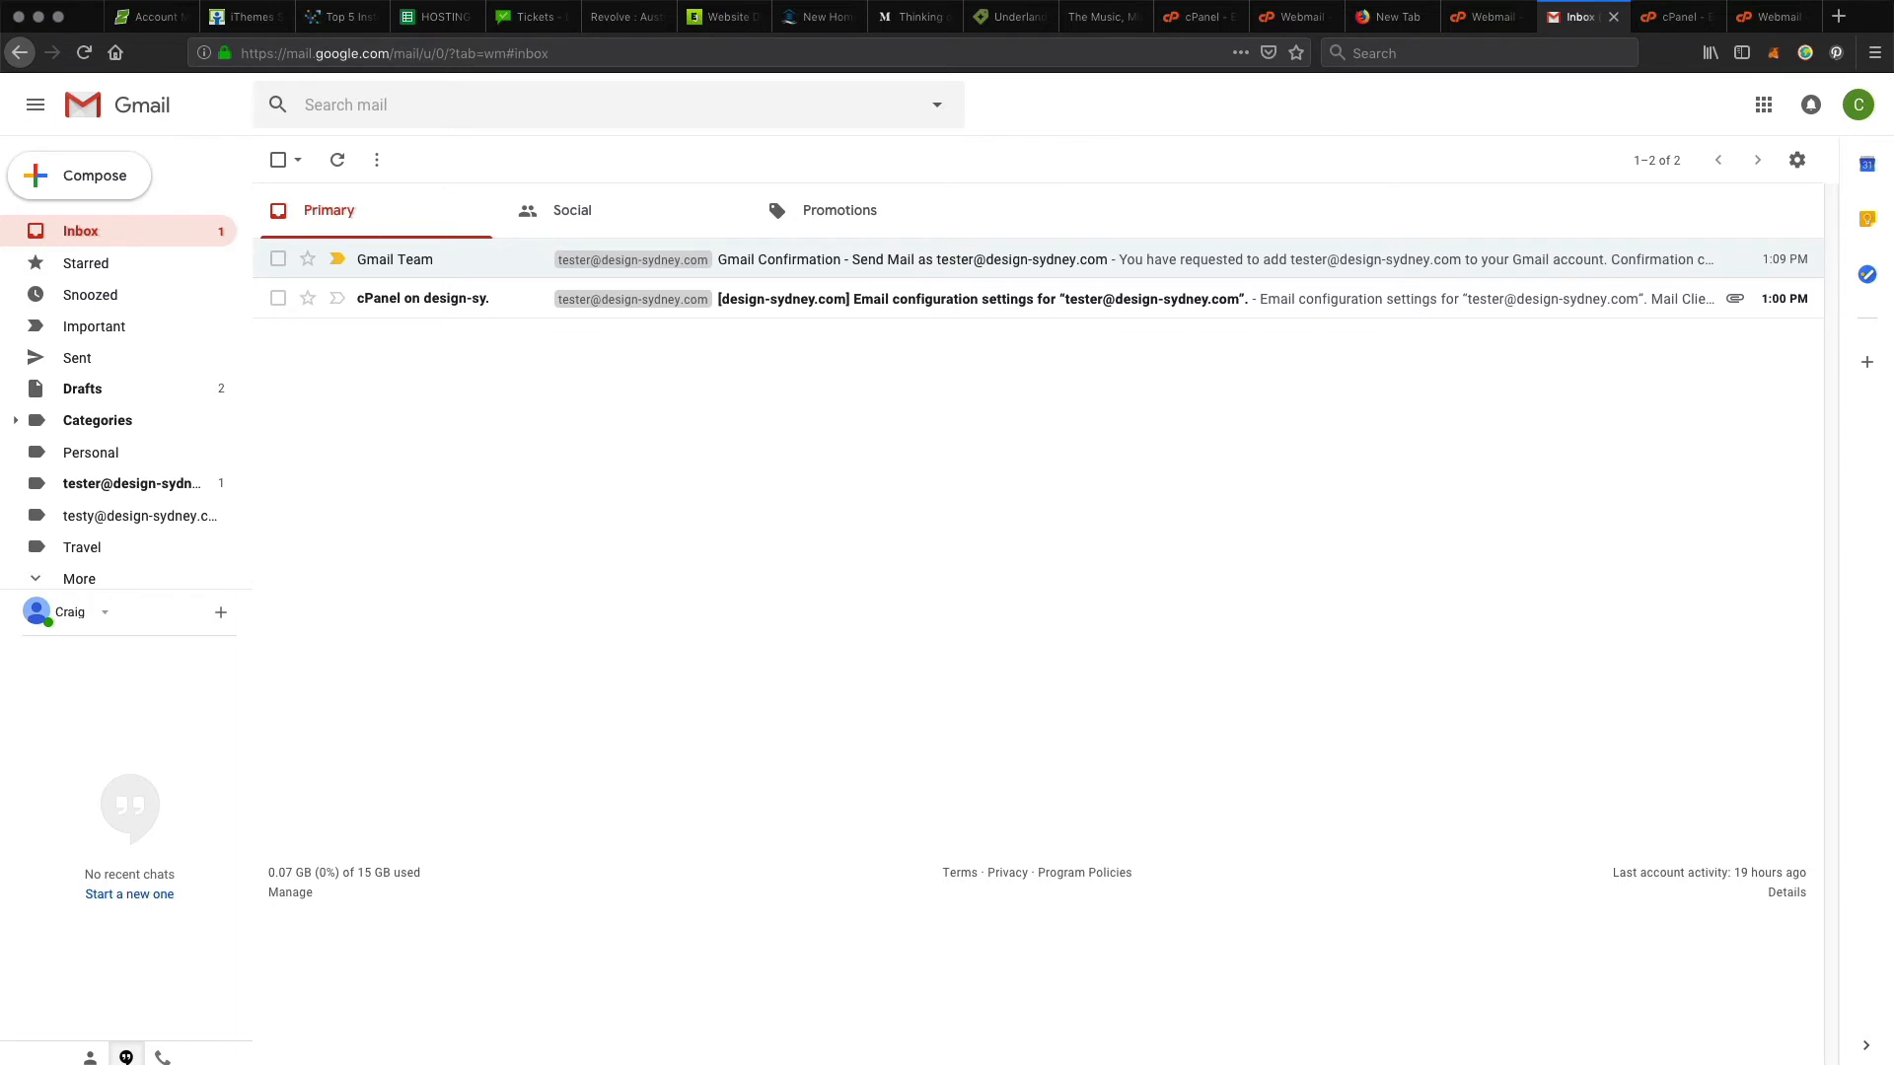
key("super+Tab")
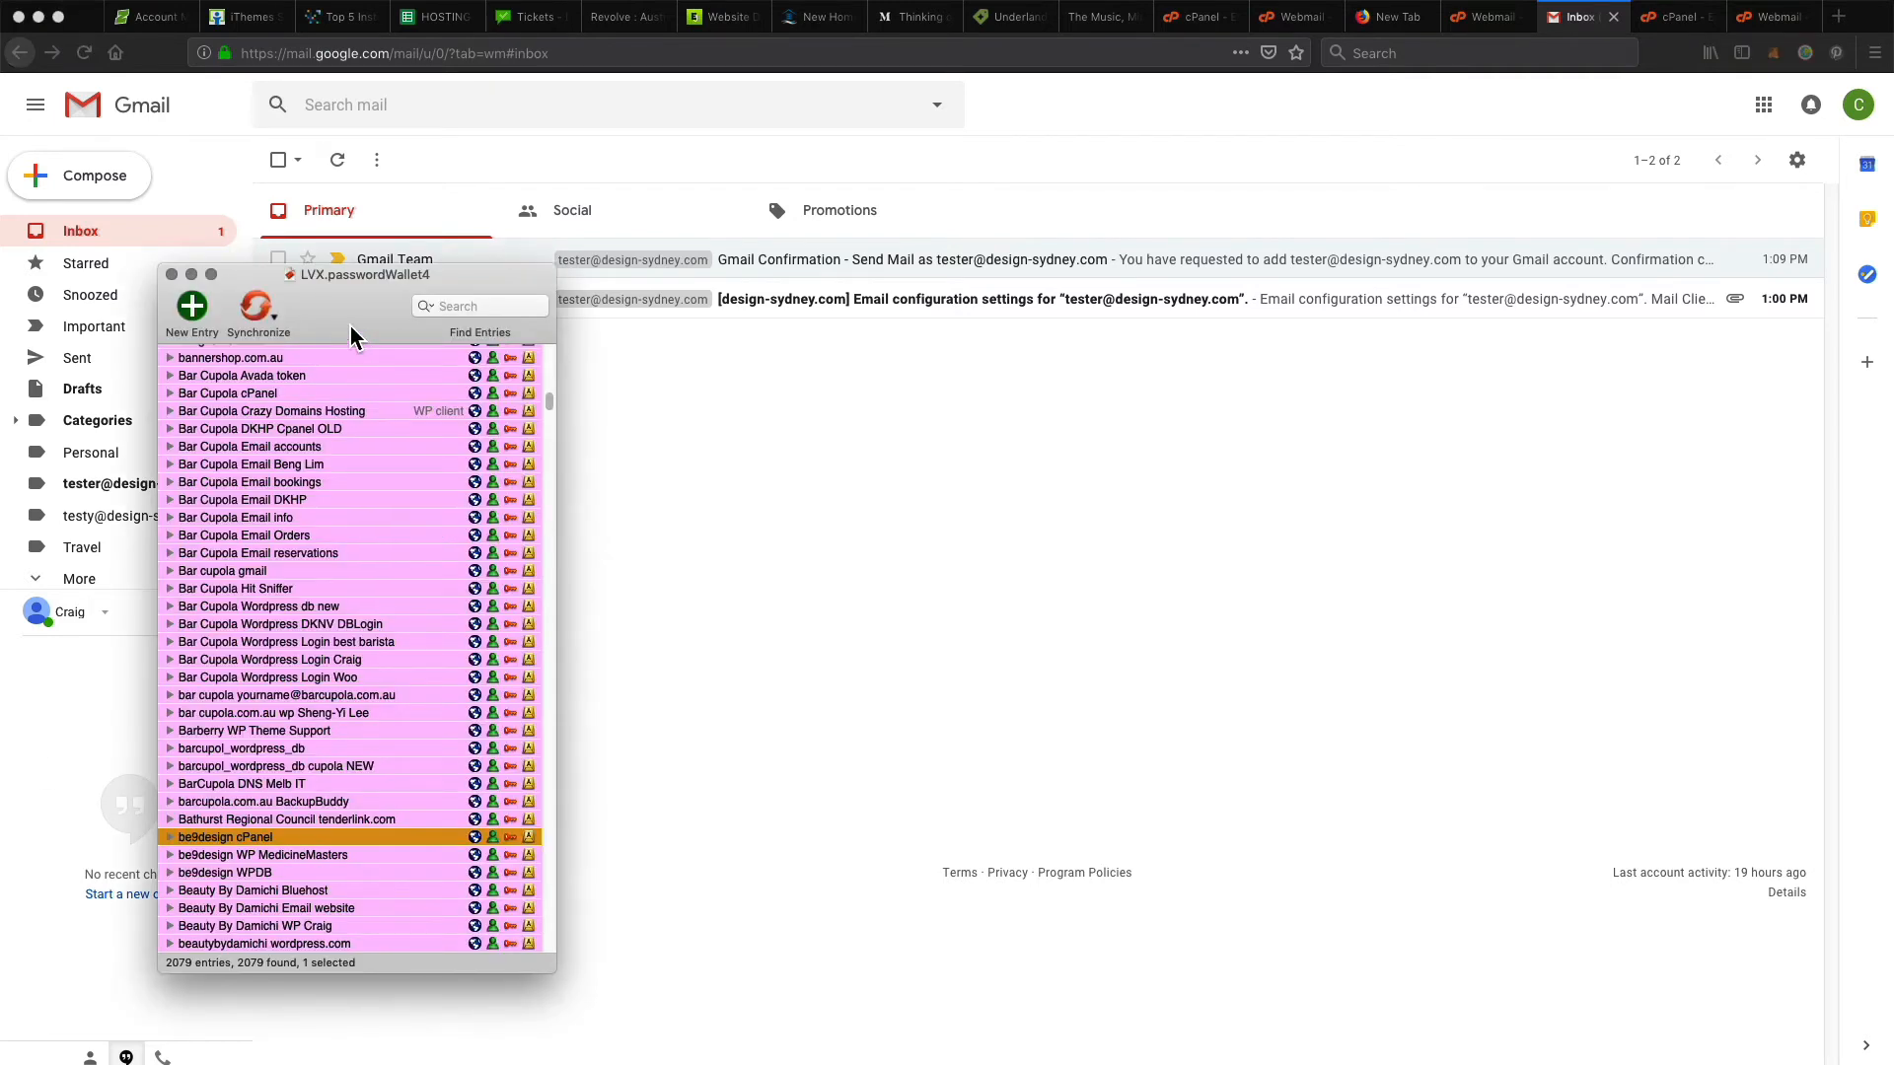
left_click(730, 464)
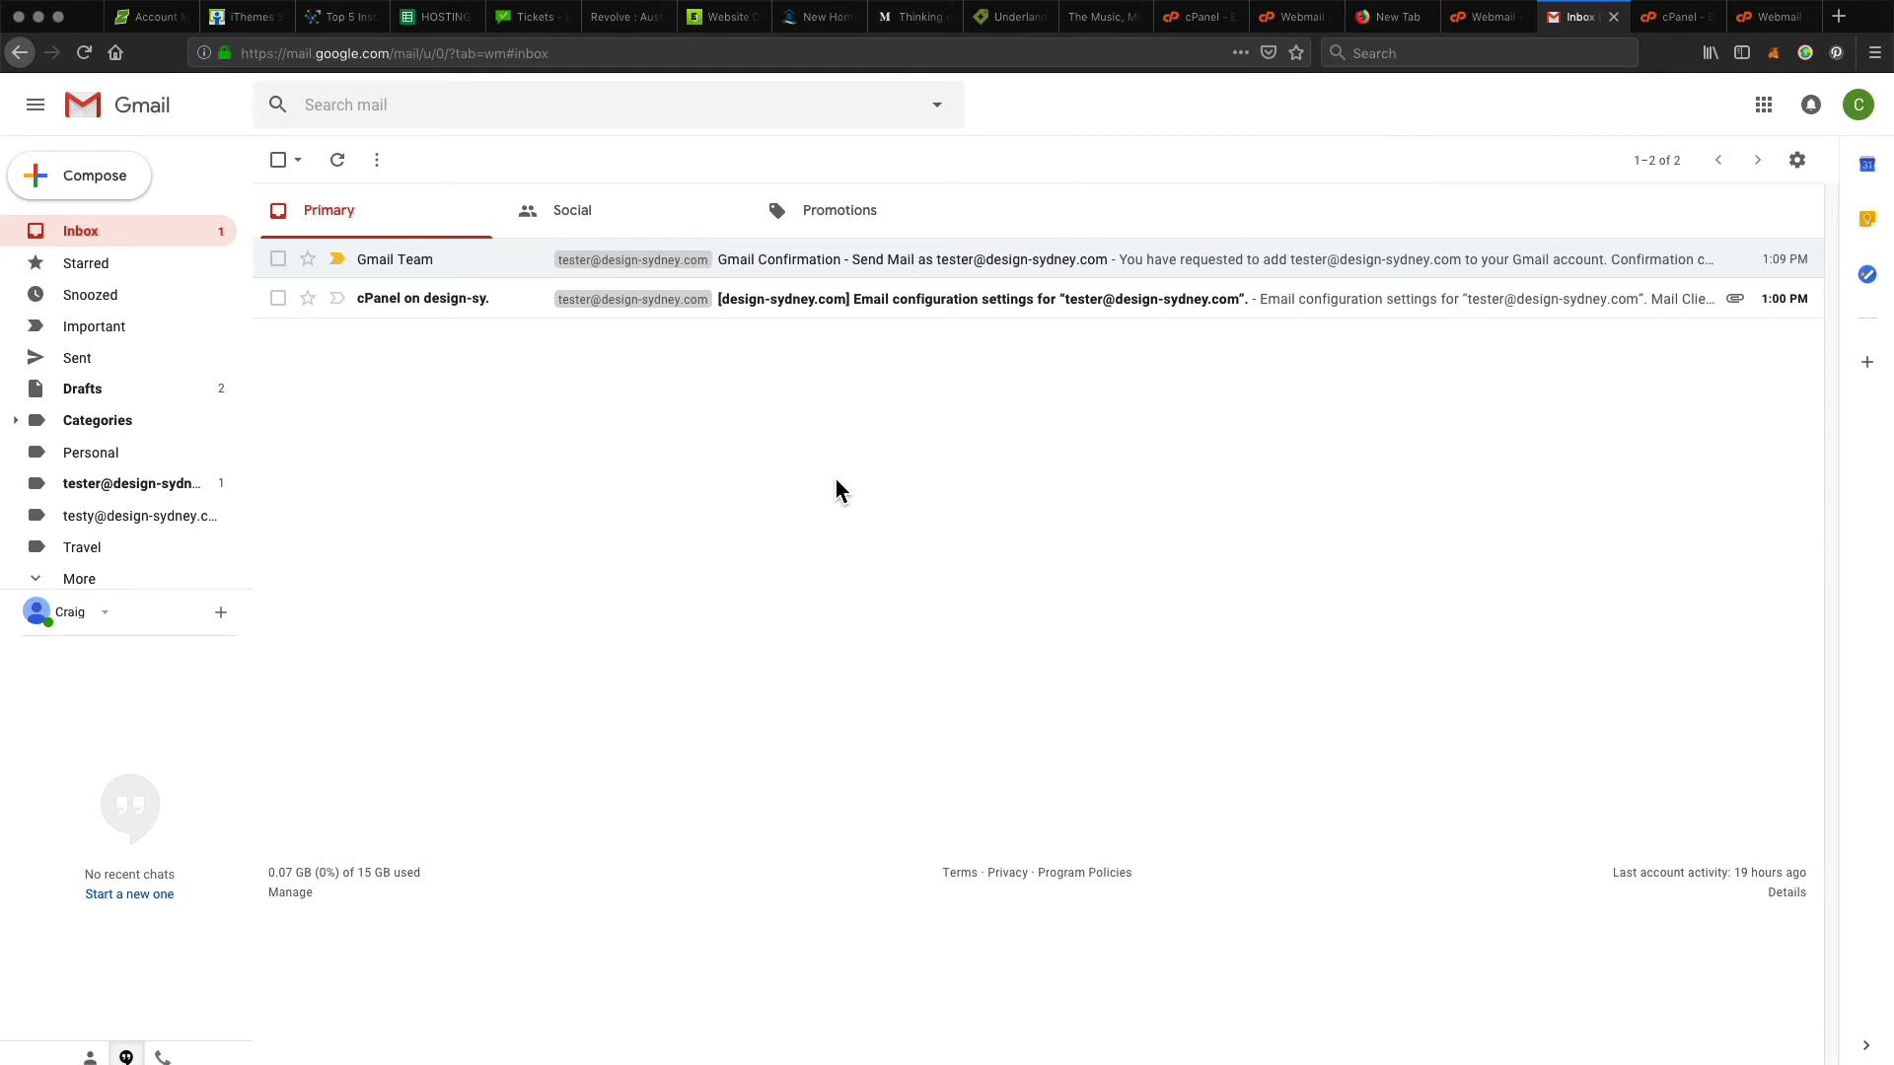
key("super+t")
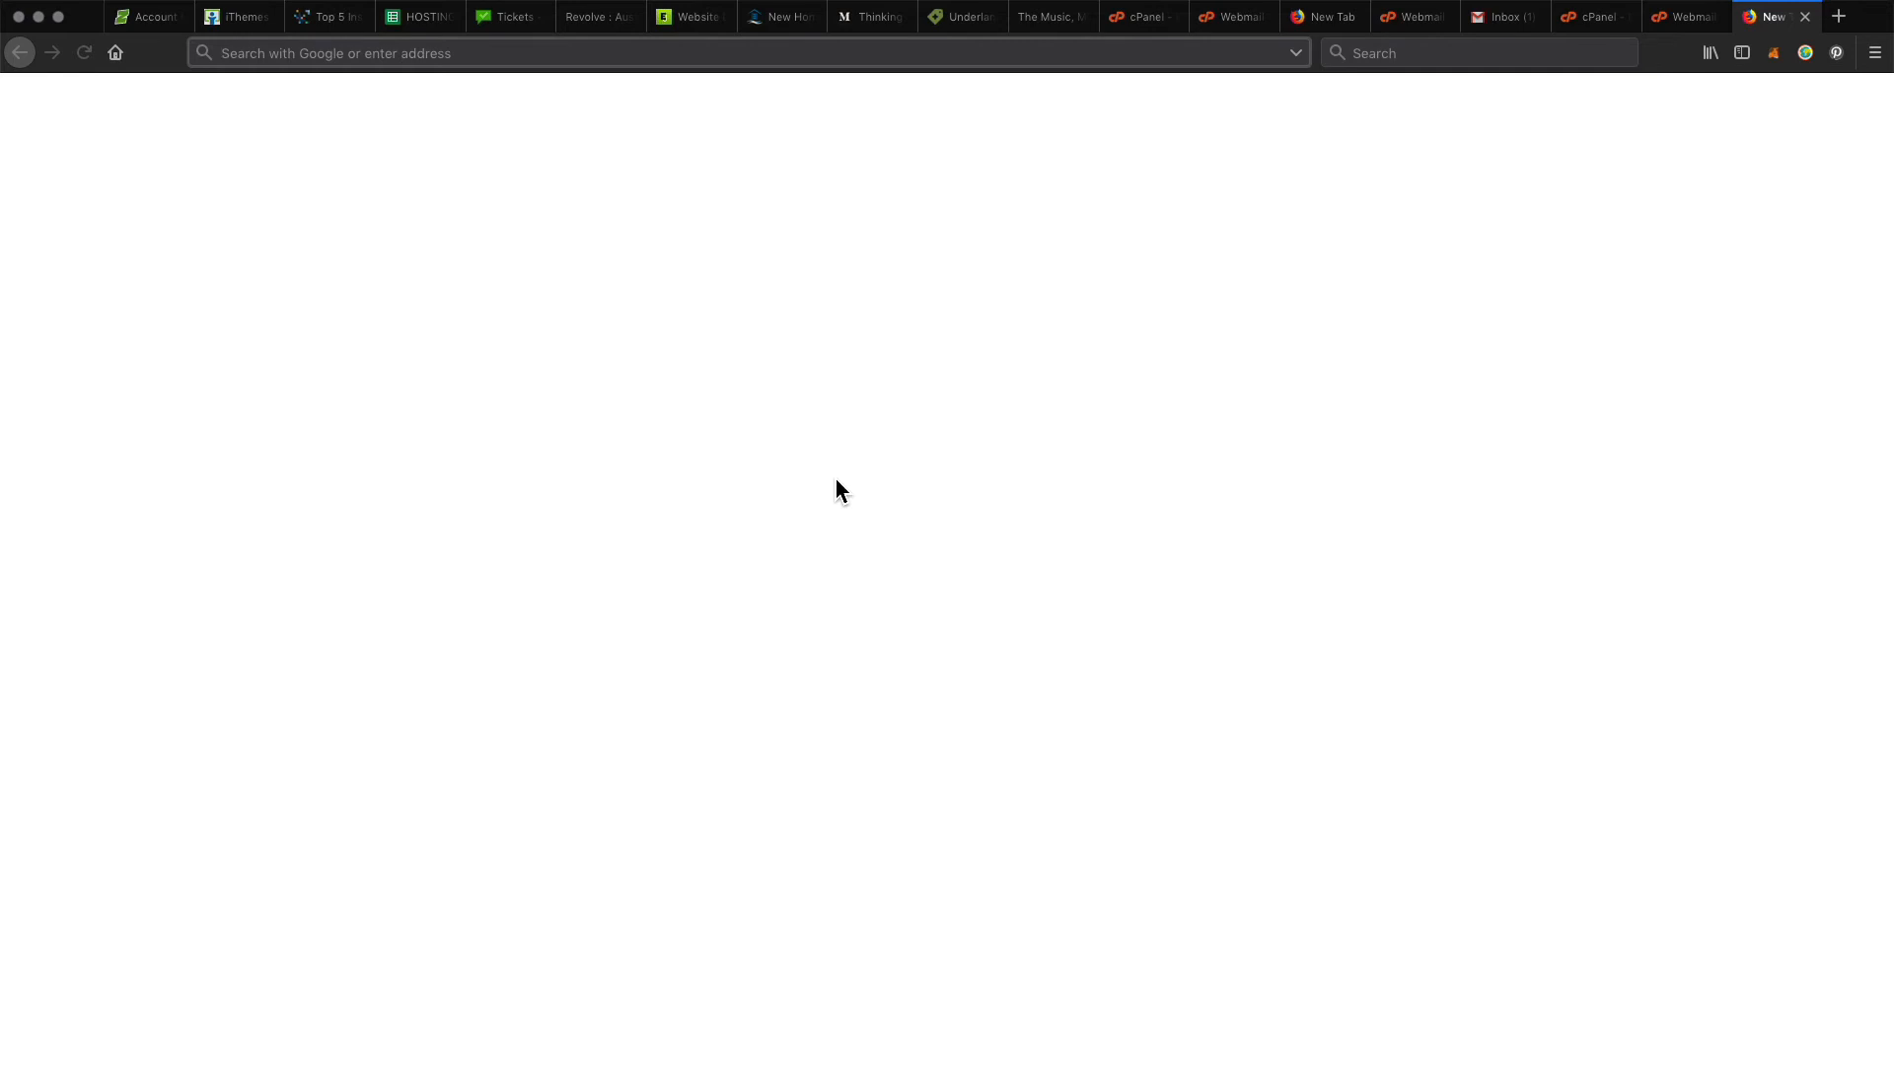
Step: Google 'selznick password' and open the 'Password Wallet - Selznick Scientific Software' result
type("selzn")
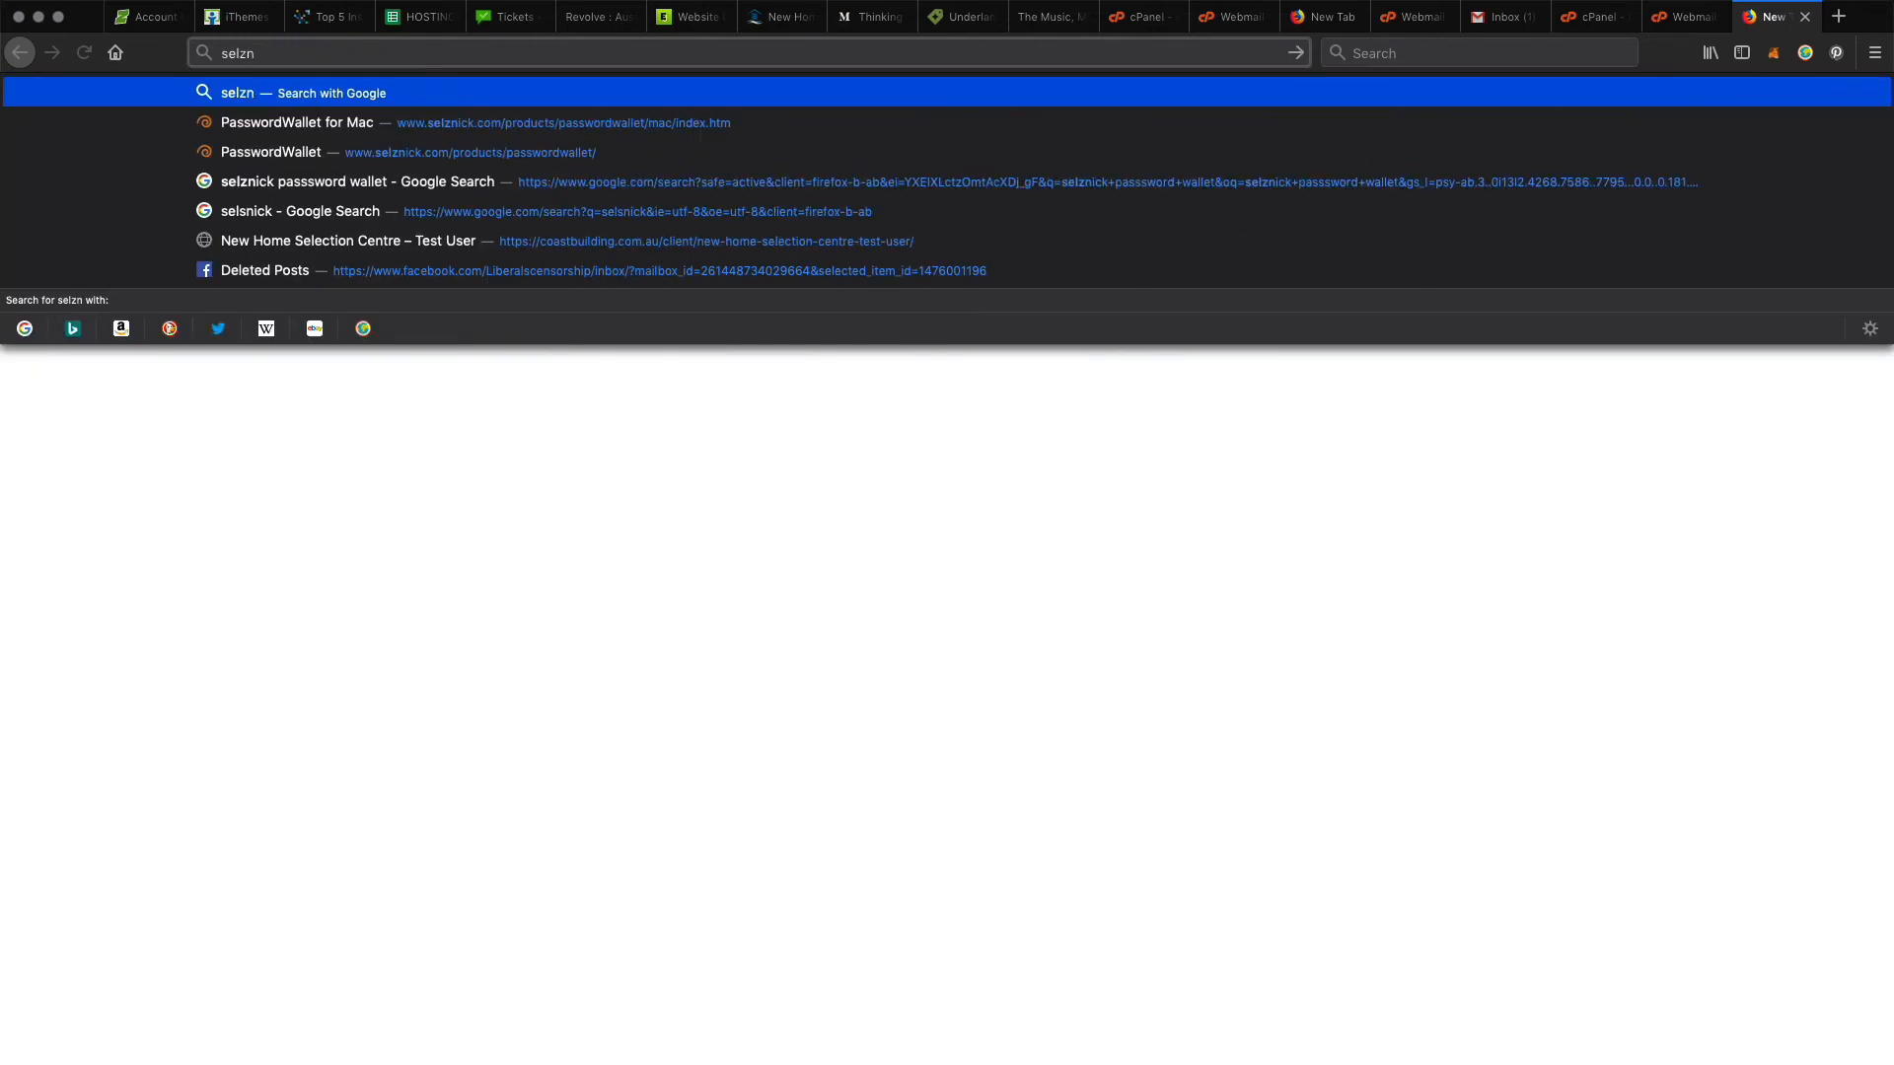
type("ick pass")
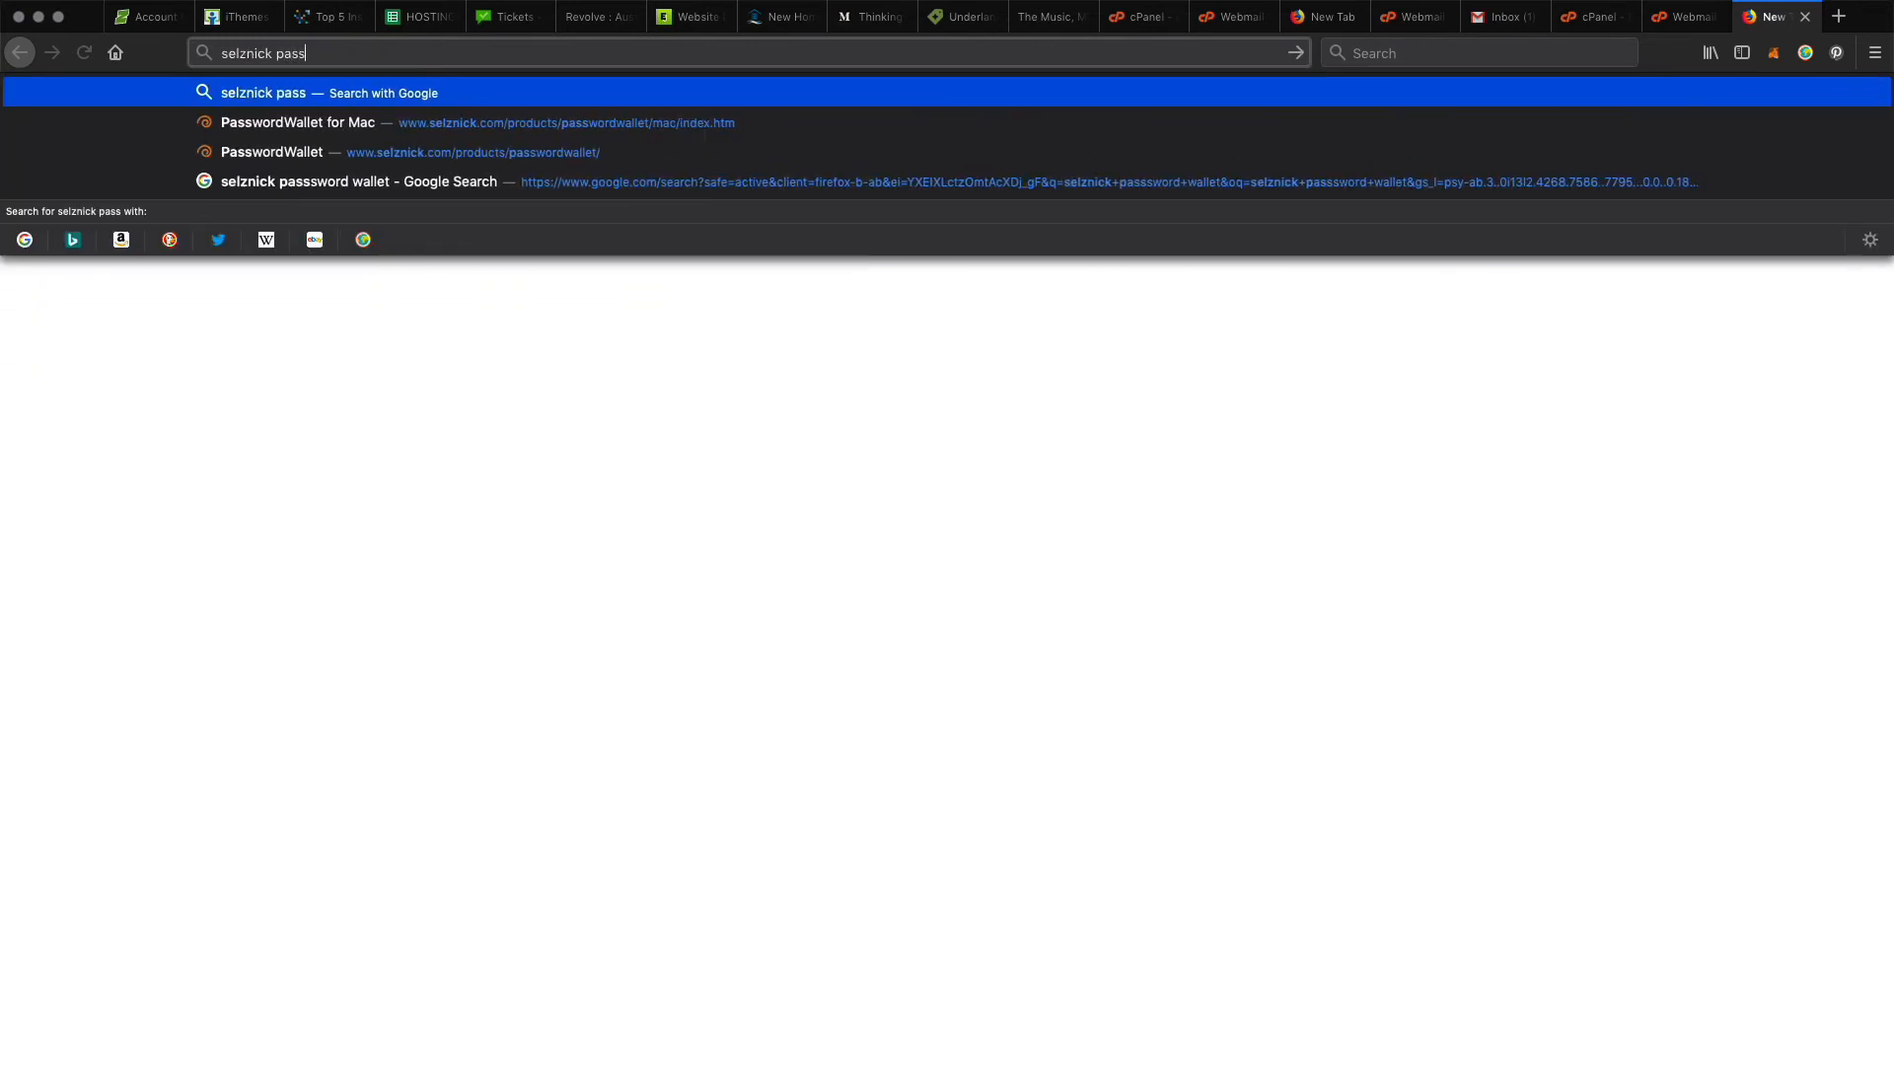
type("w")
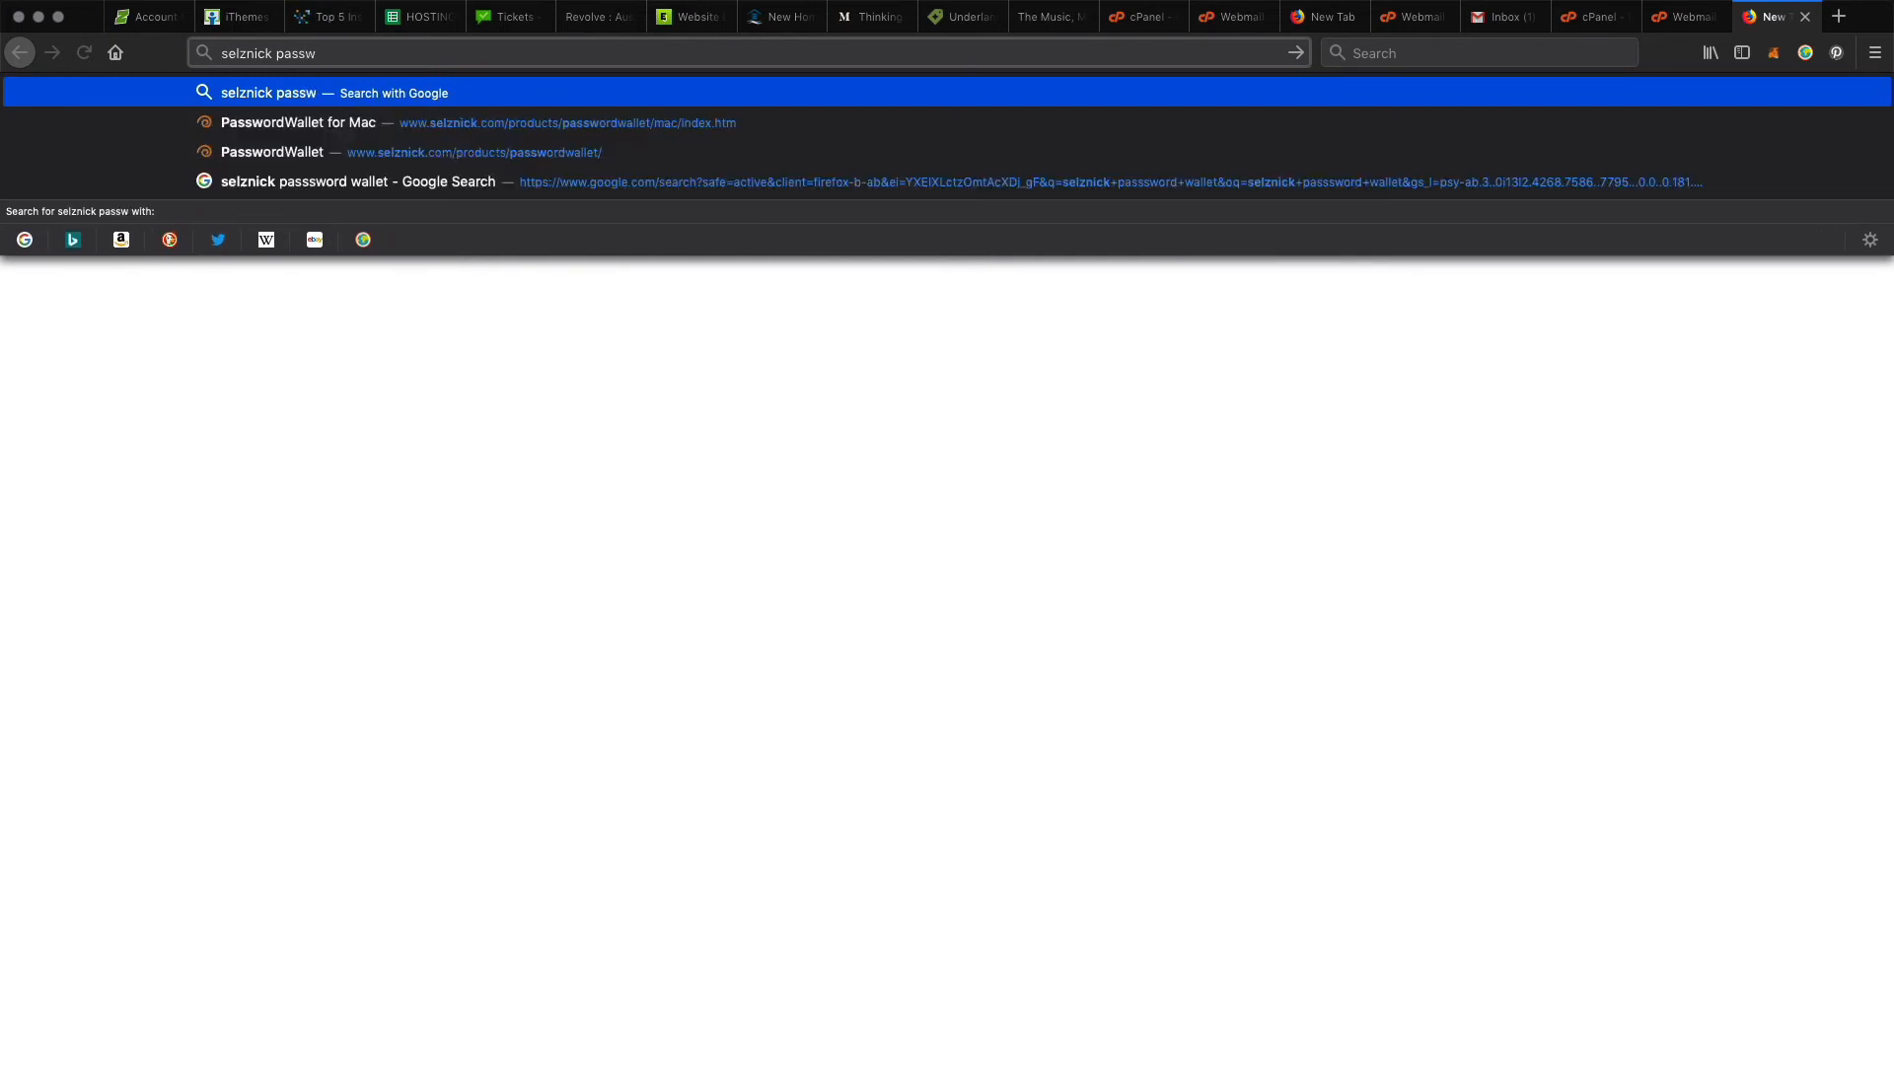
type("ord")
key("Return")
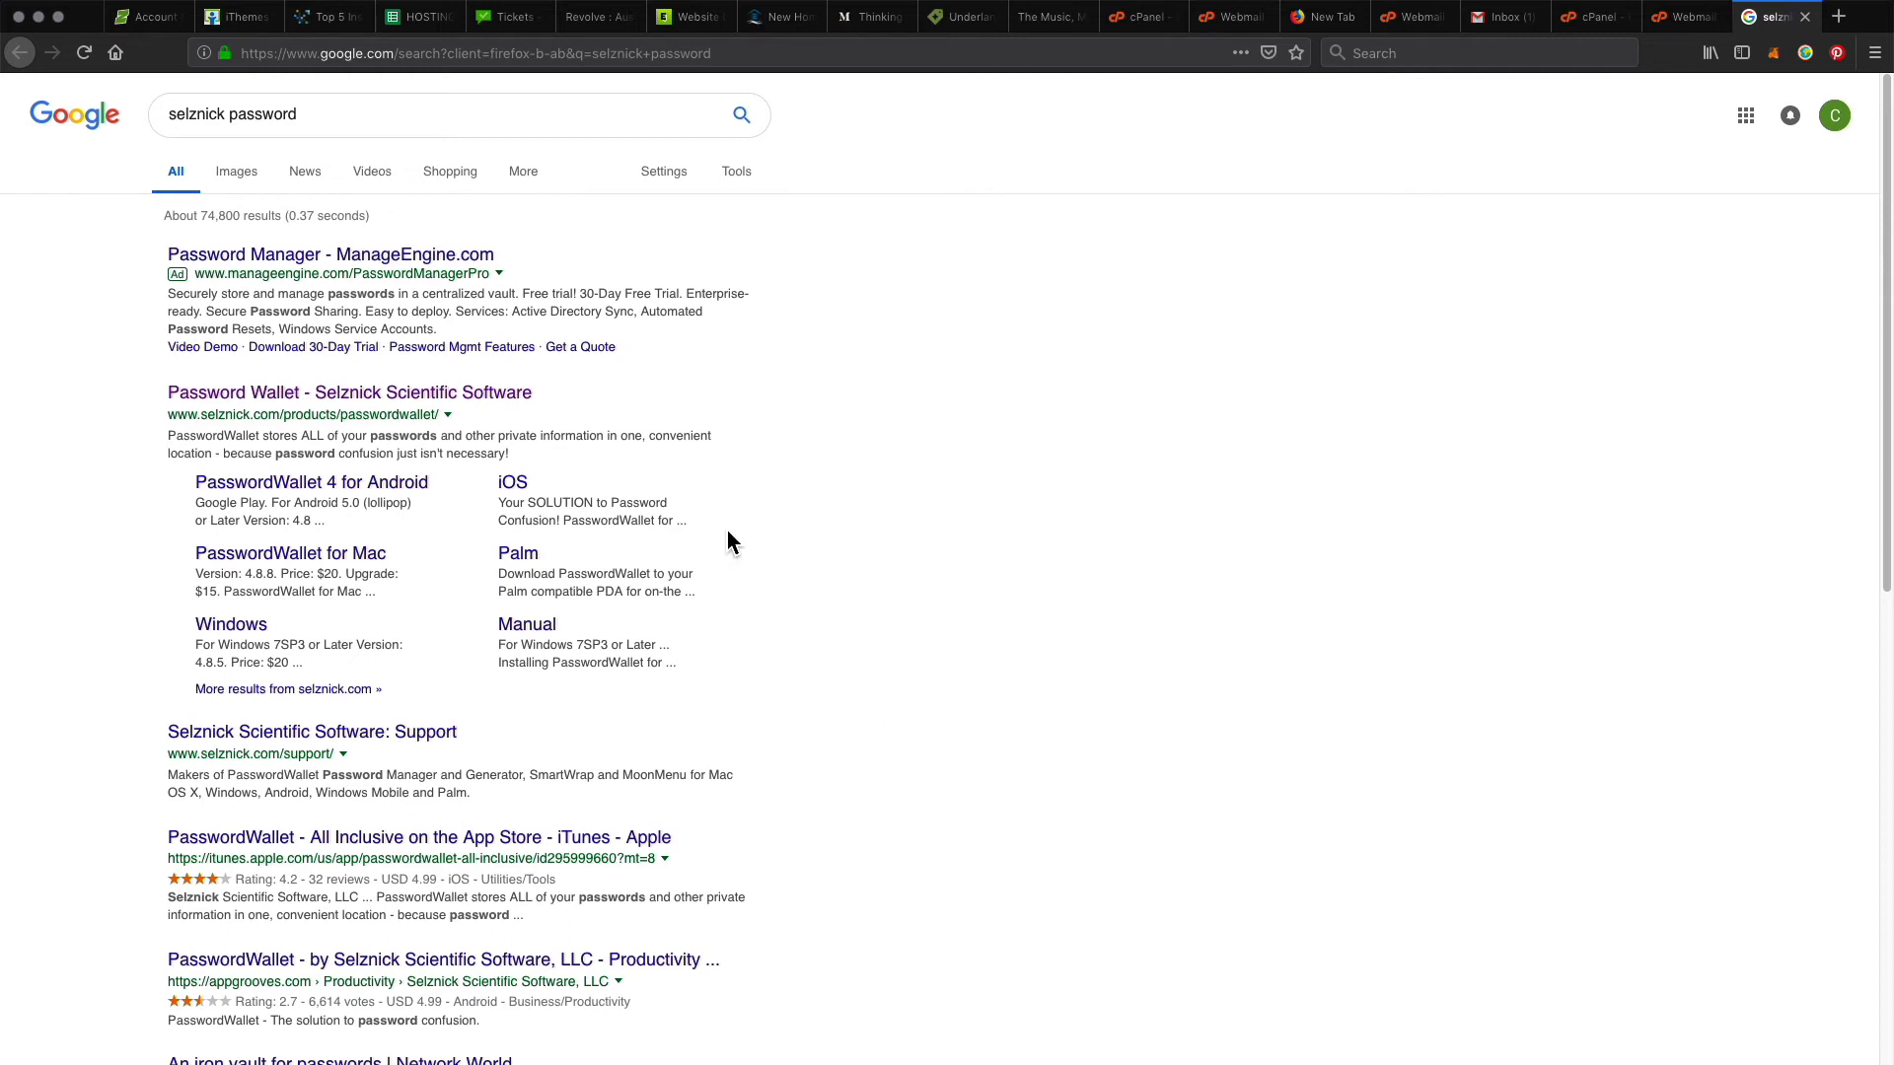
left_click(500, 407)
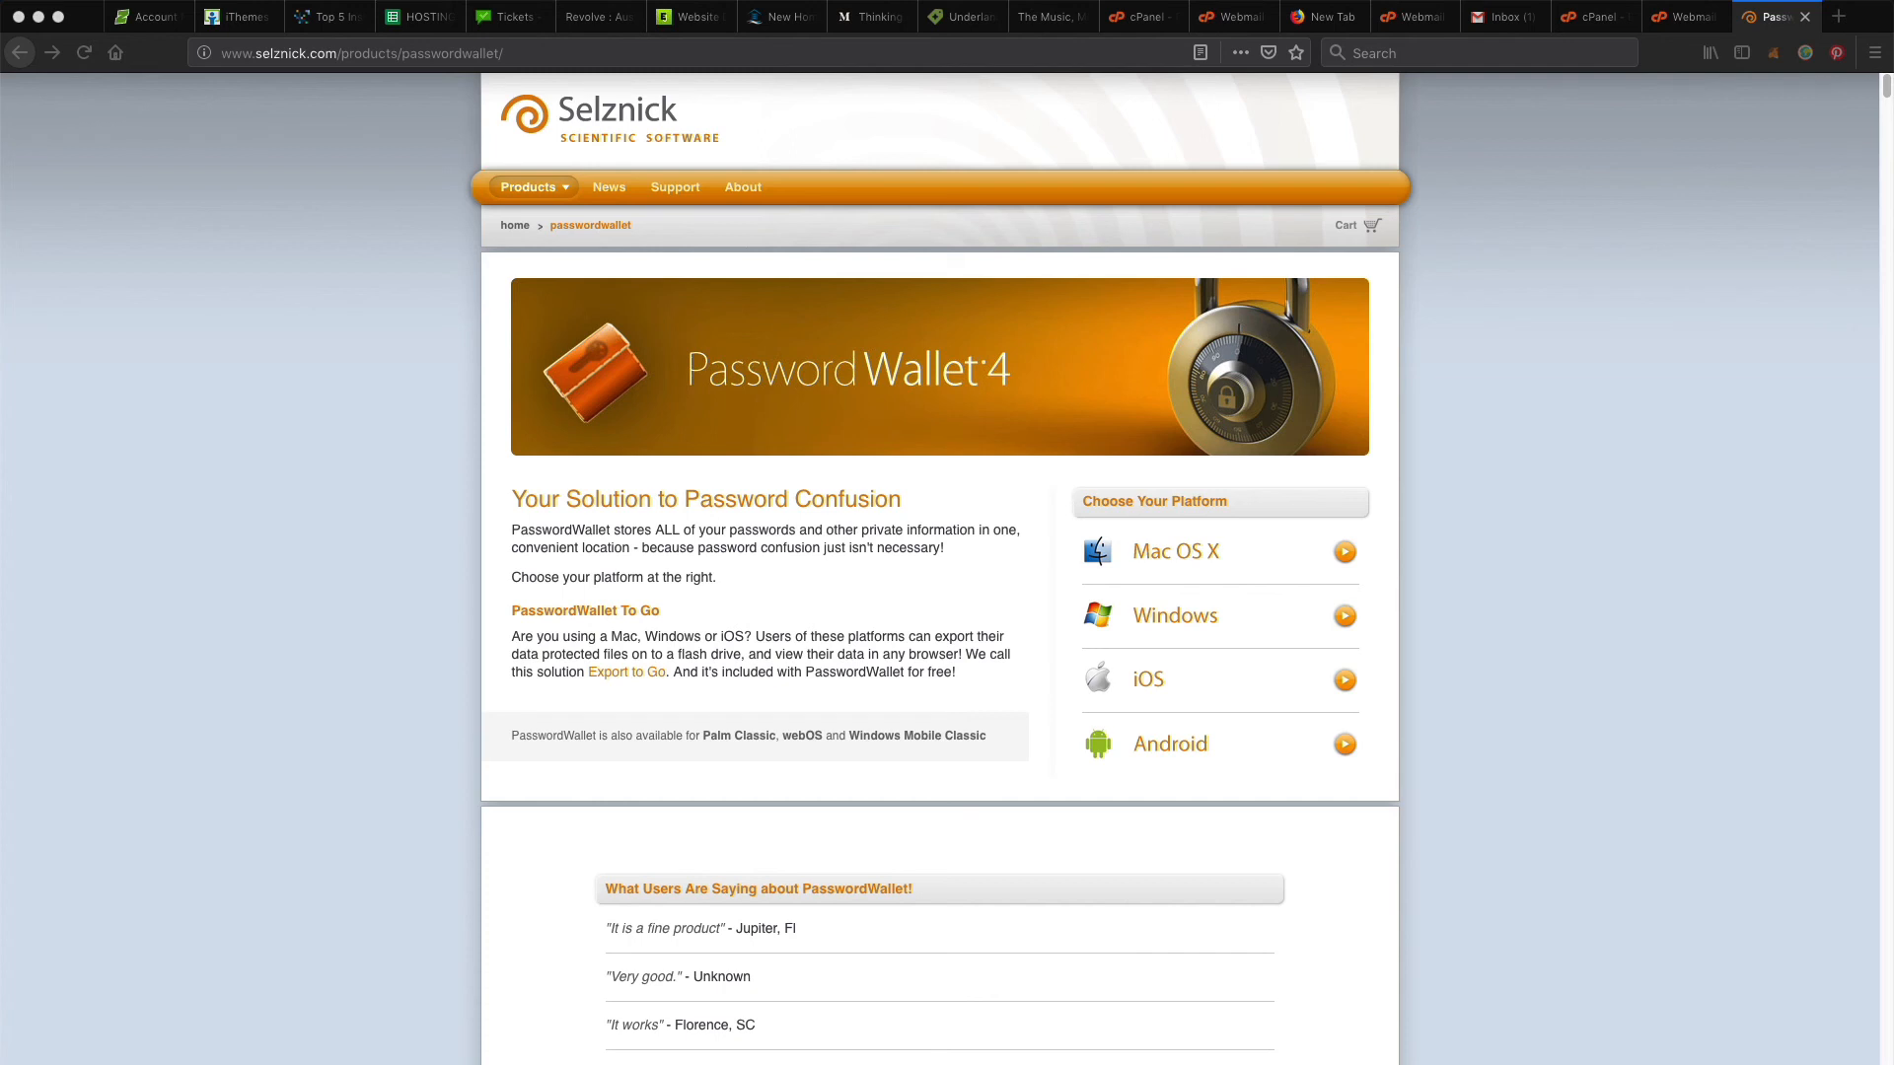
Step: Load foxiewebdesign.com in a new Firefox tab
left_click(383, 222)
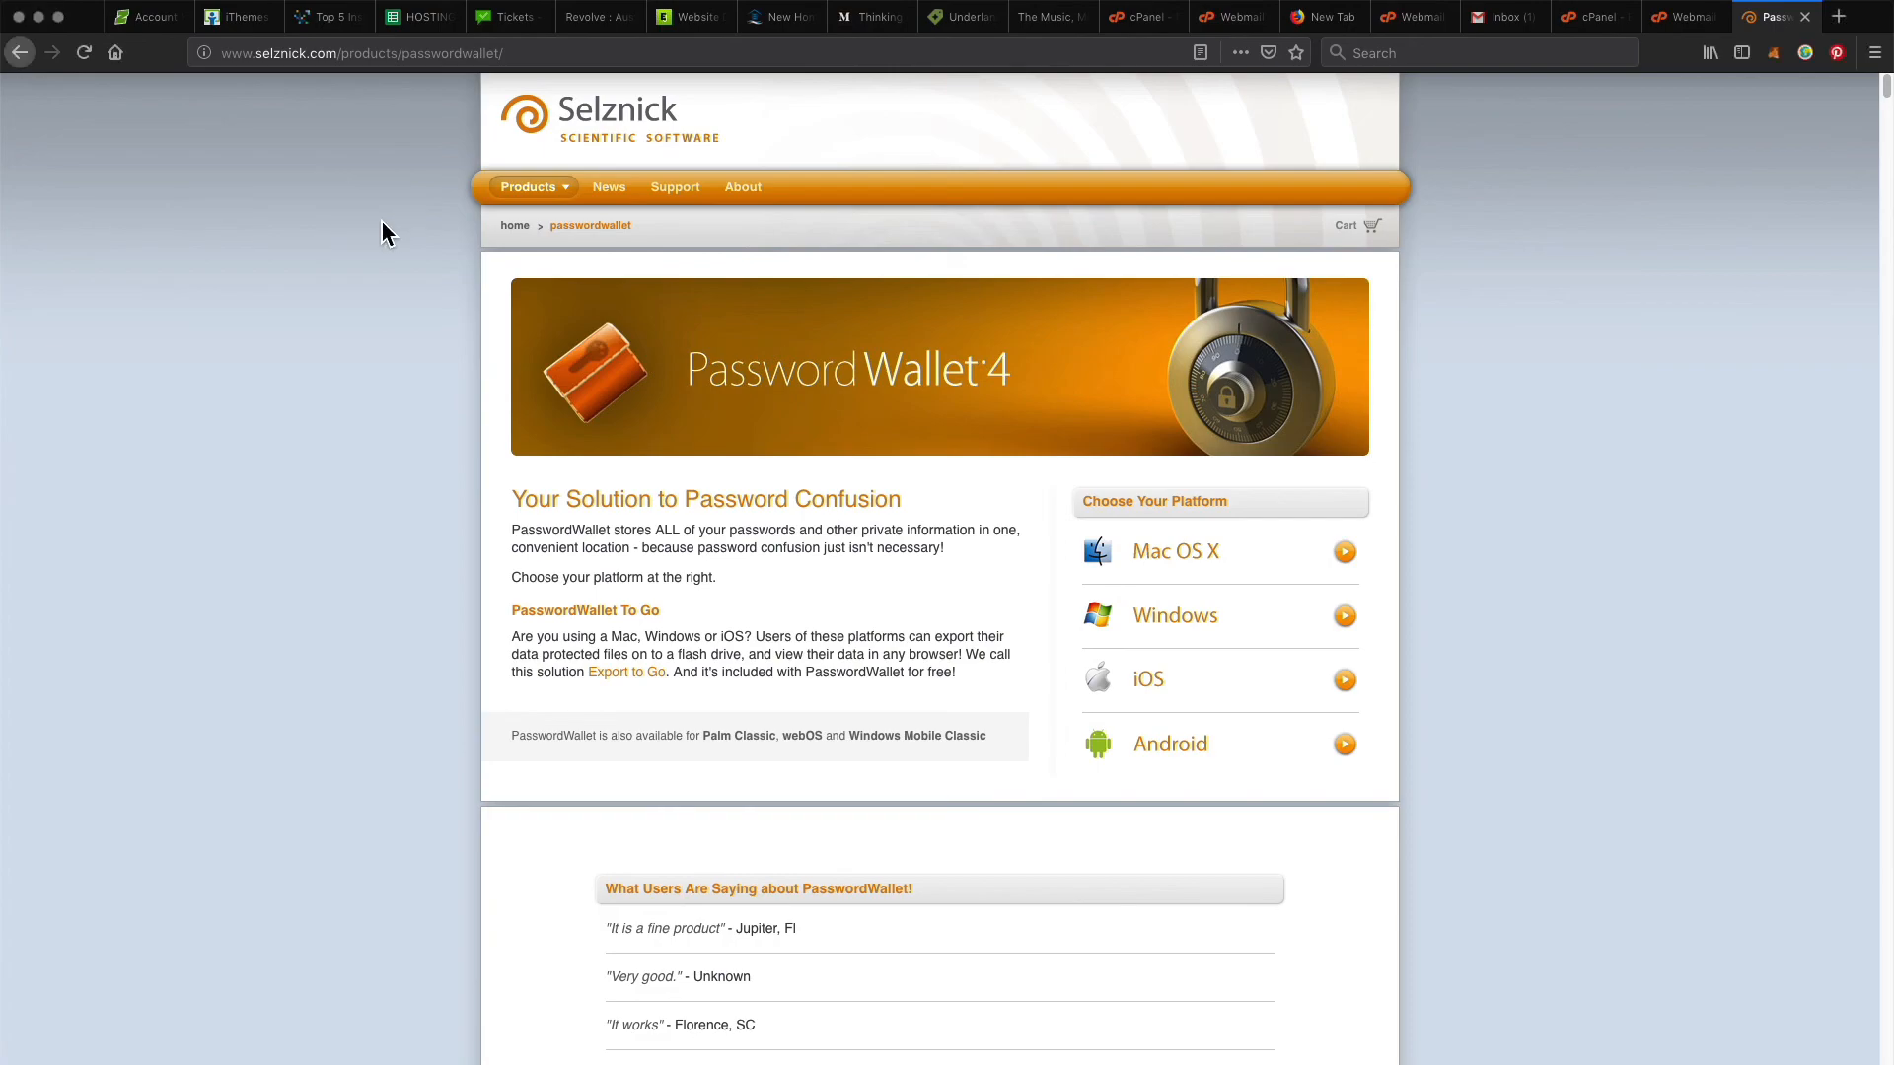
key("ctrl+t")
type("foxiewebdesign.com")
key("Return")
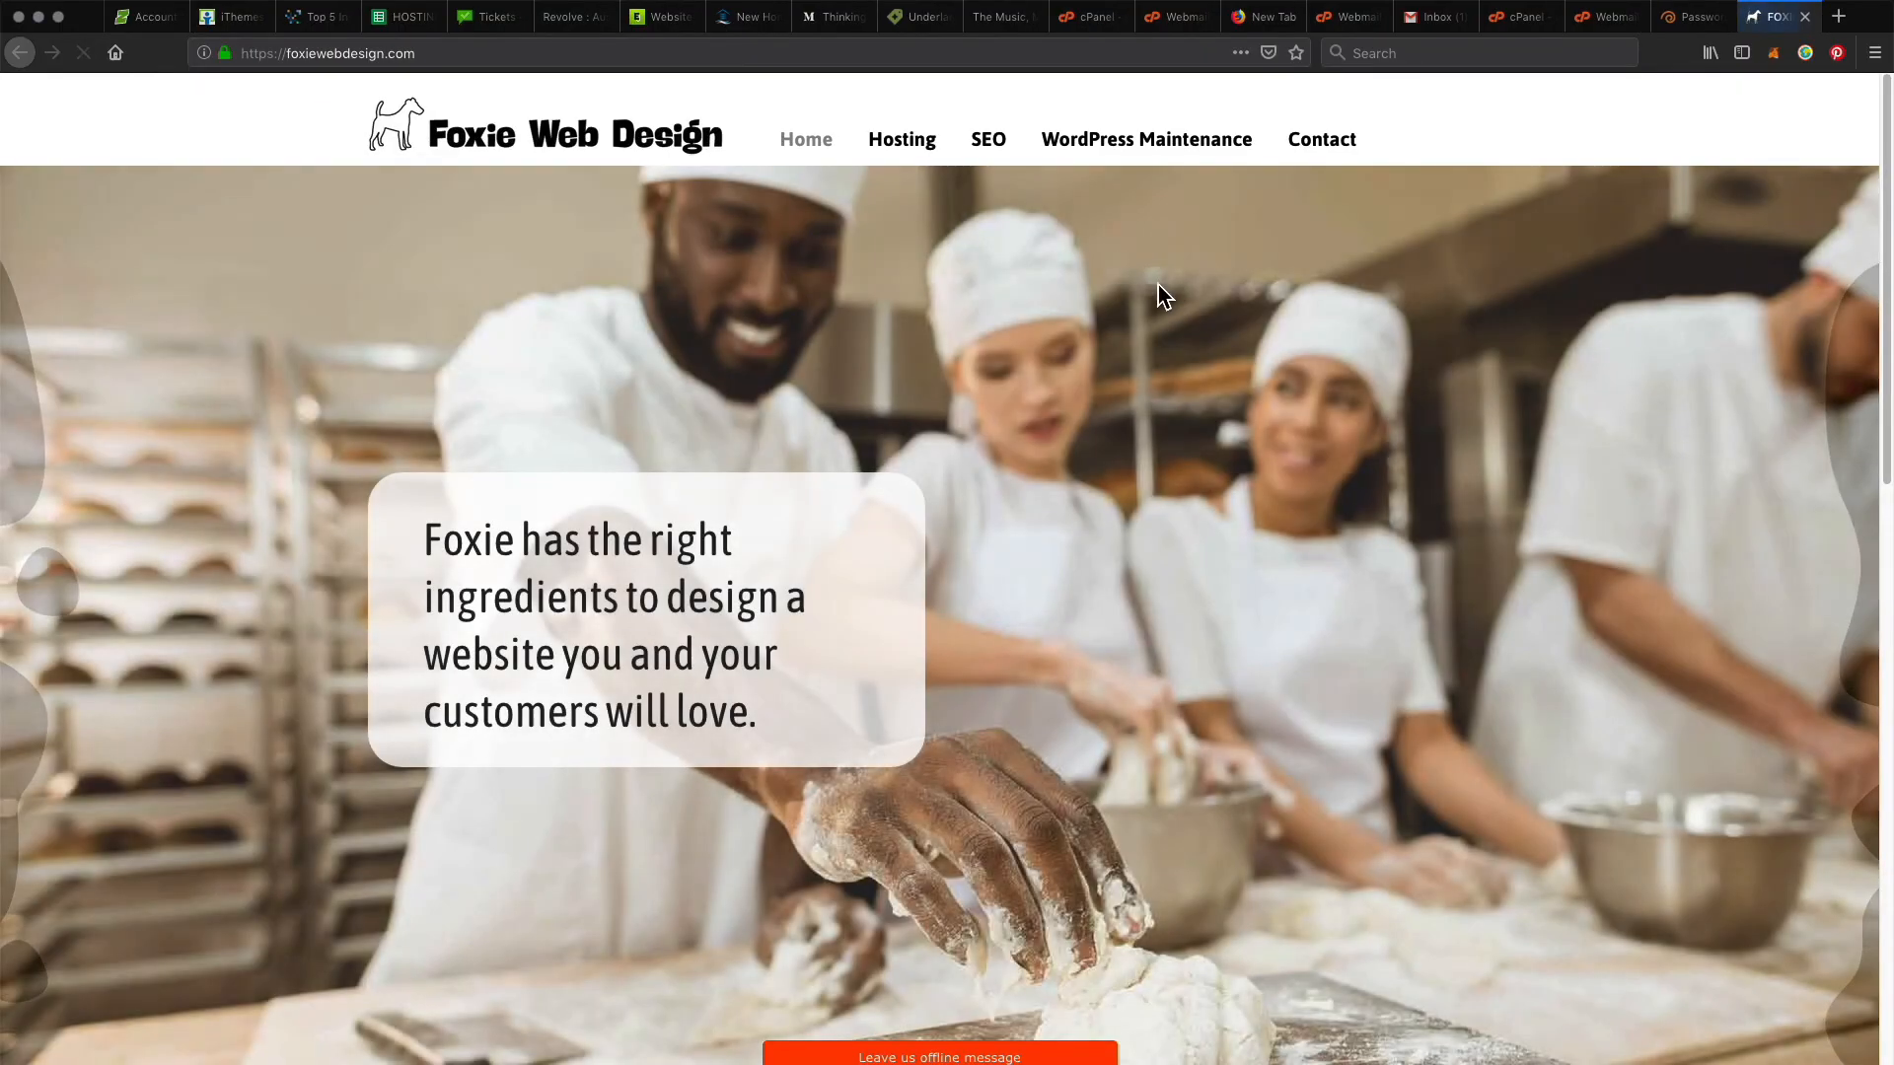
Step: Go from Foxie's Hosting page to the WordPress Website Maintenance Plans page
left_click(921, 146)
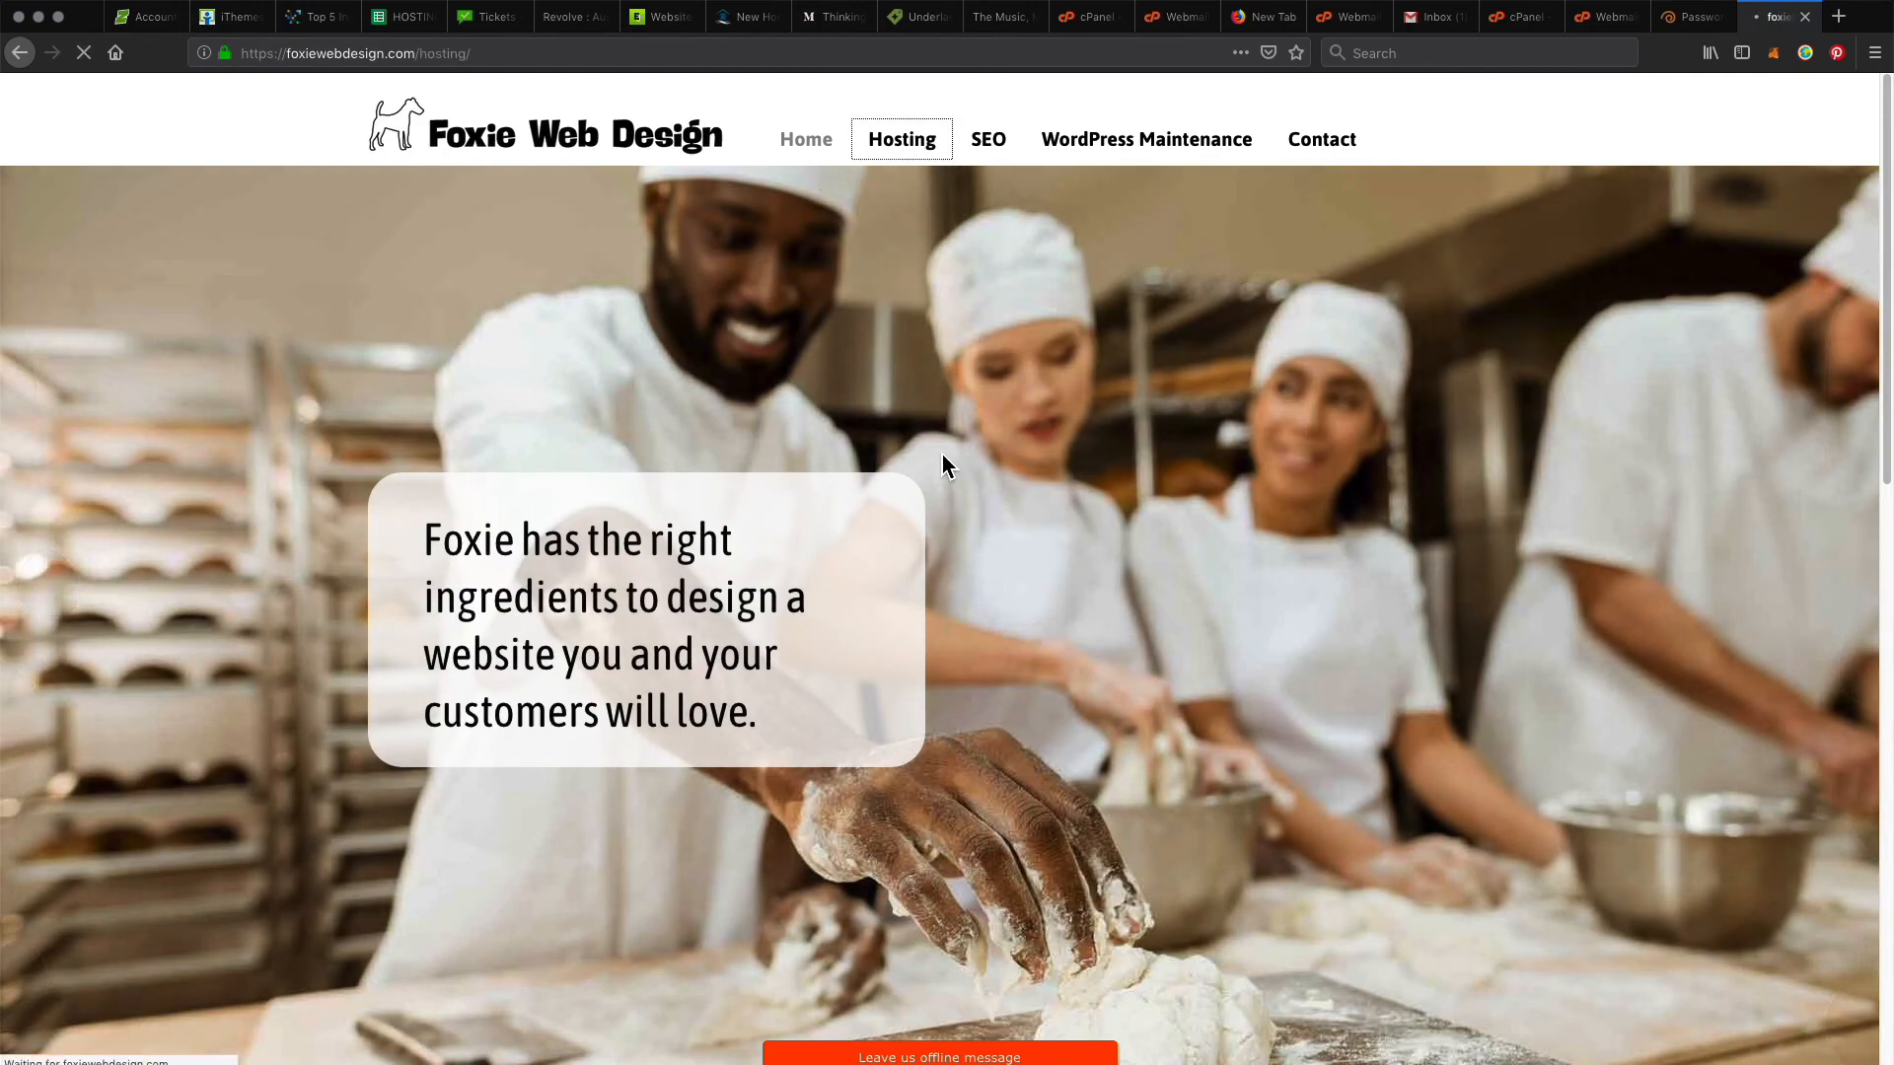
scroll(671, 770, "down", 3)
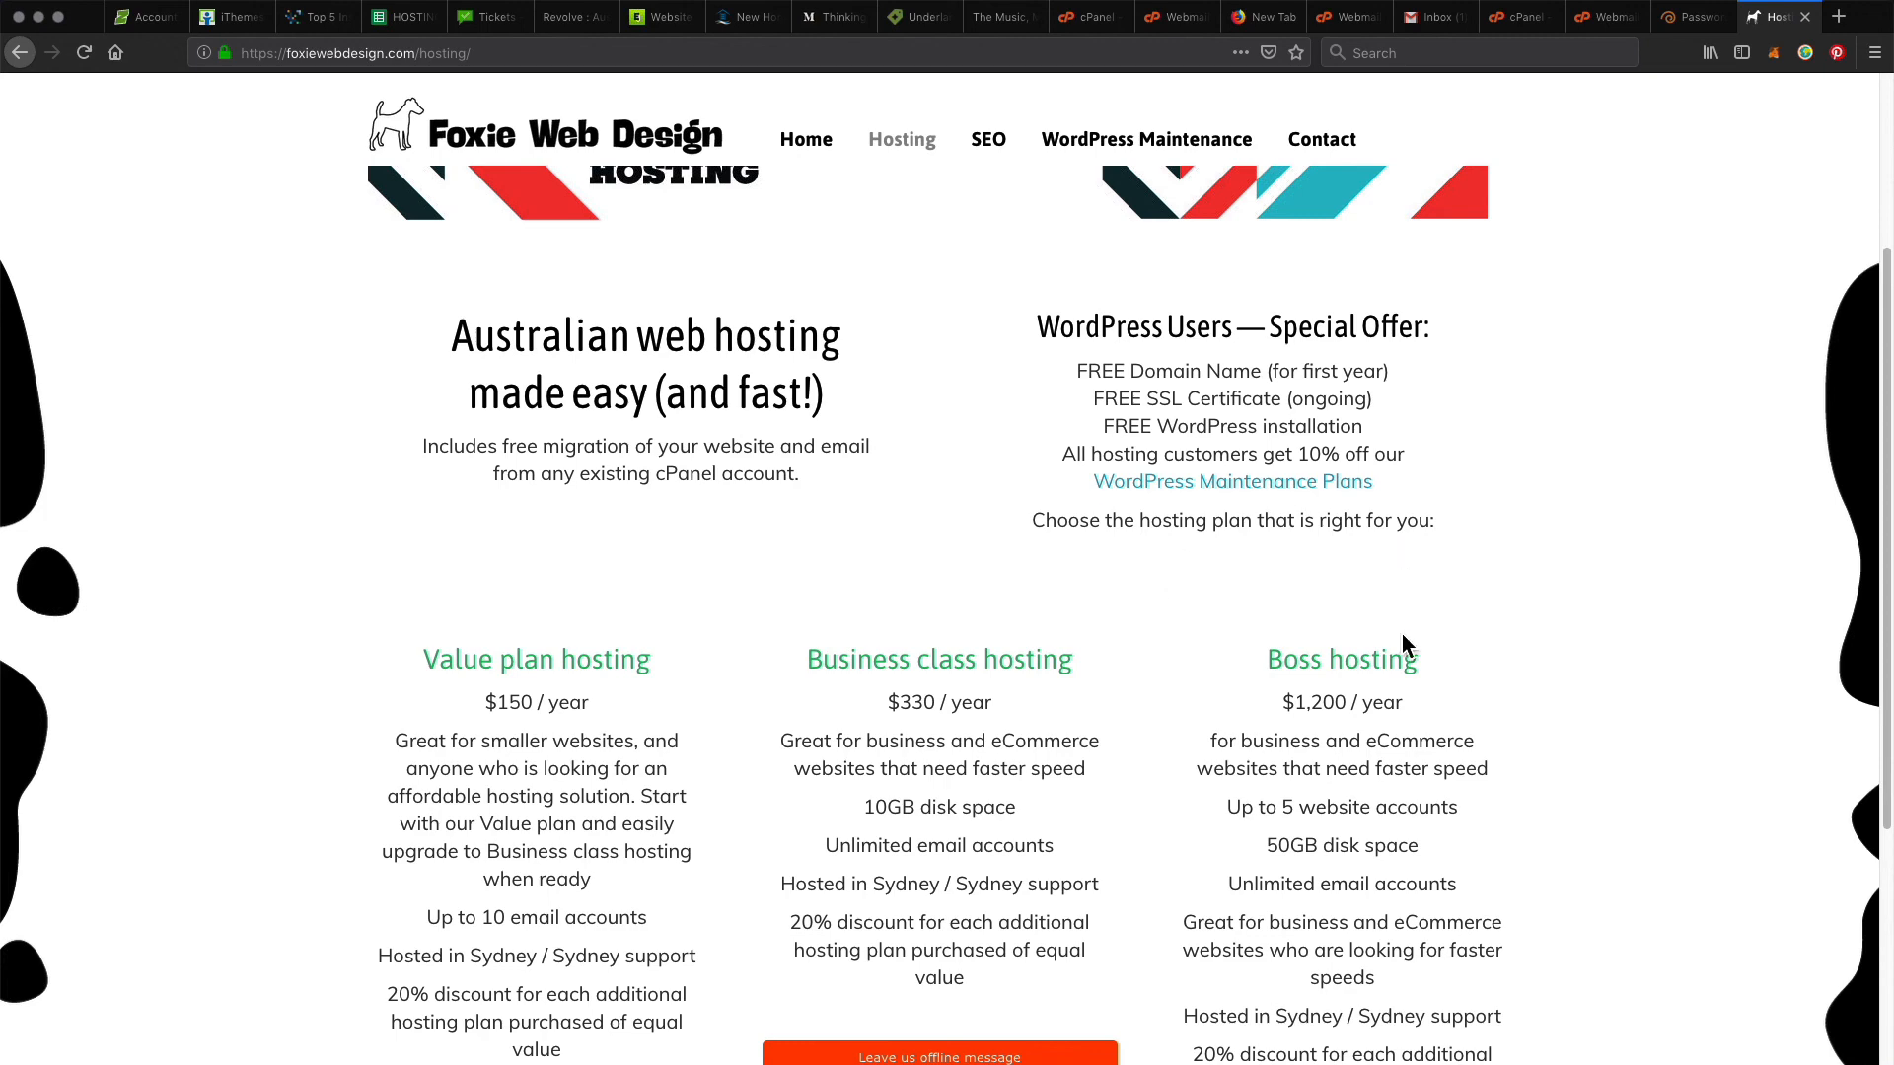
scroll(1410, 659, "up", 3)
left_click(1161, 143)
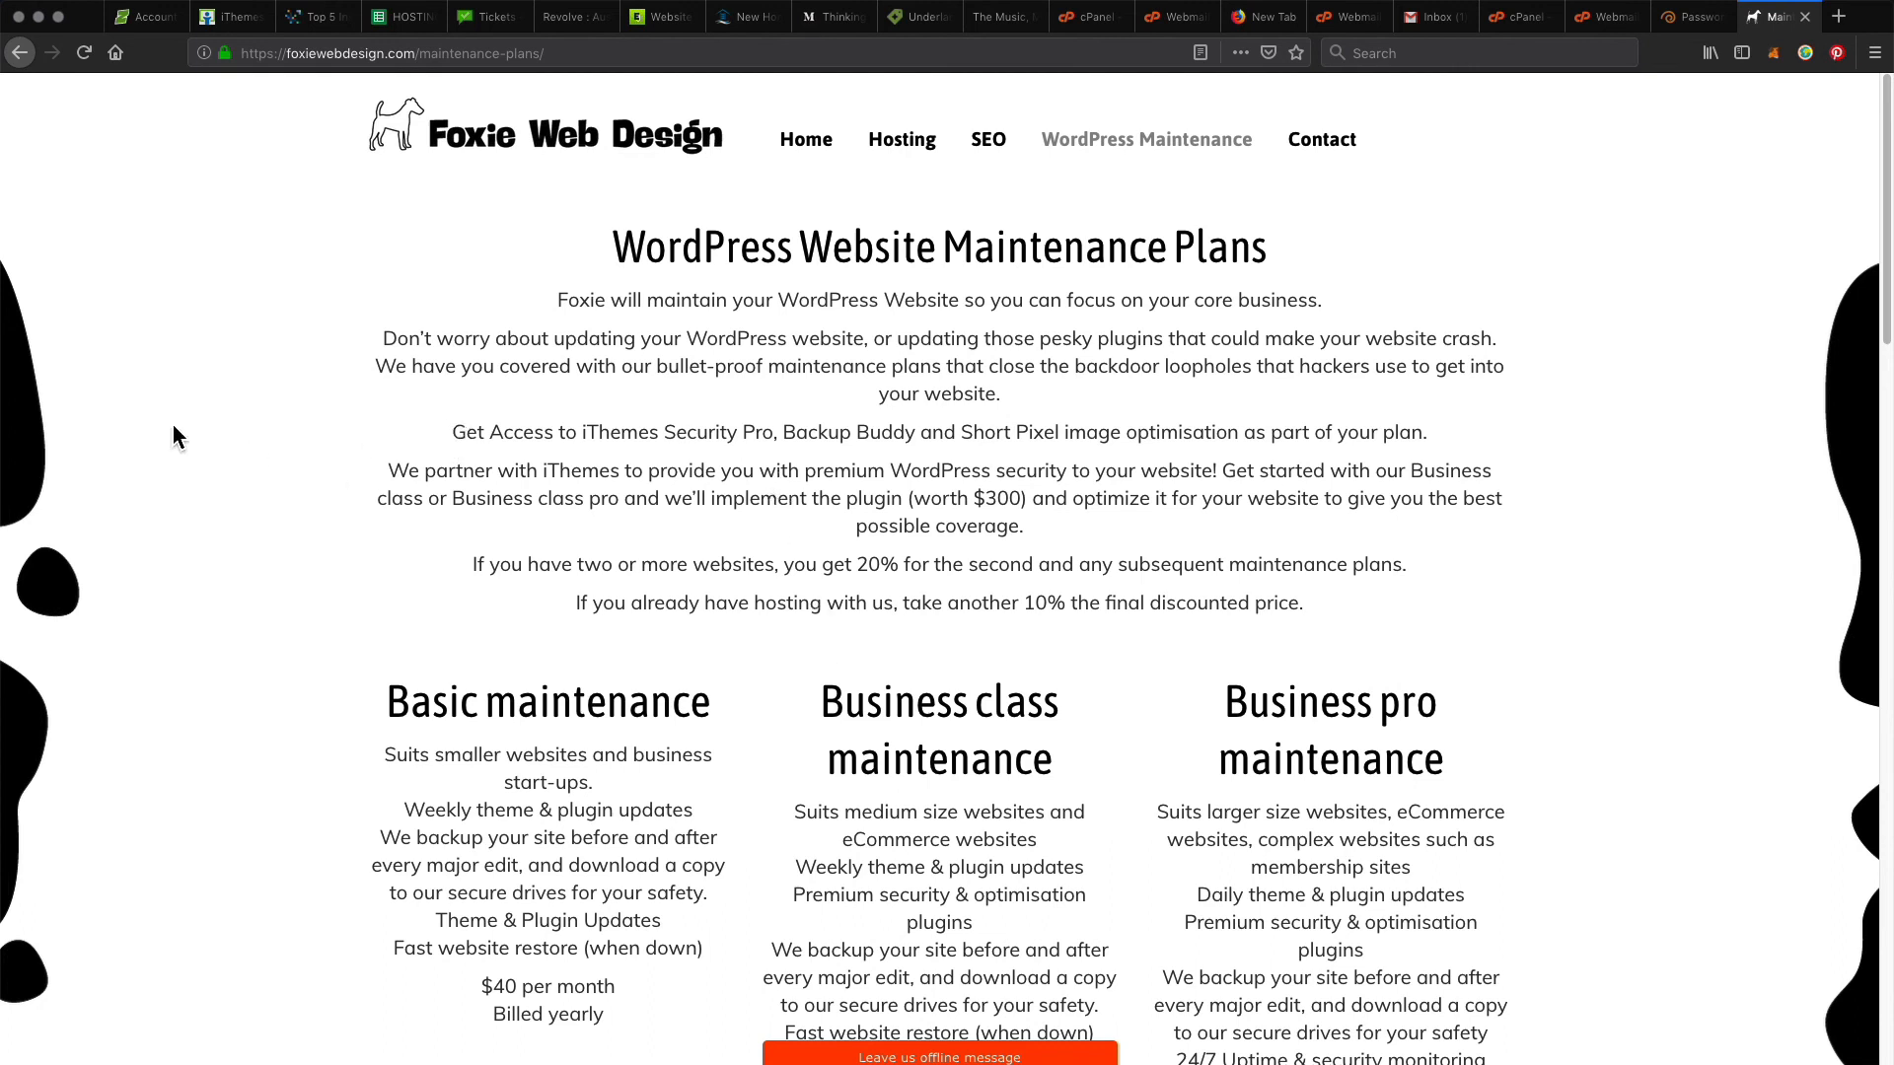
left_click(449, 53)
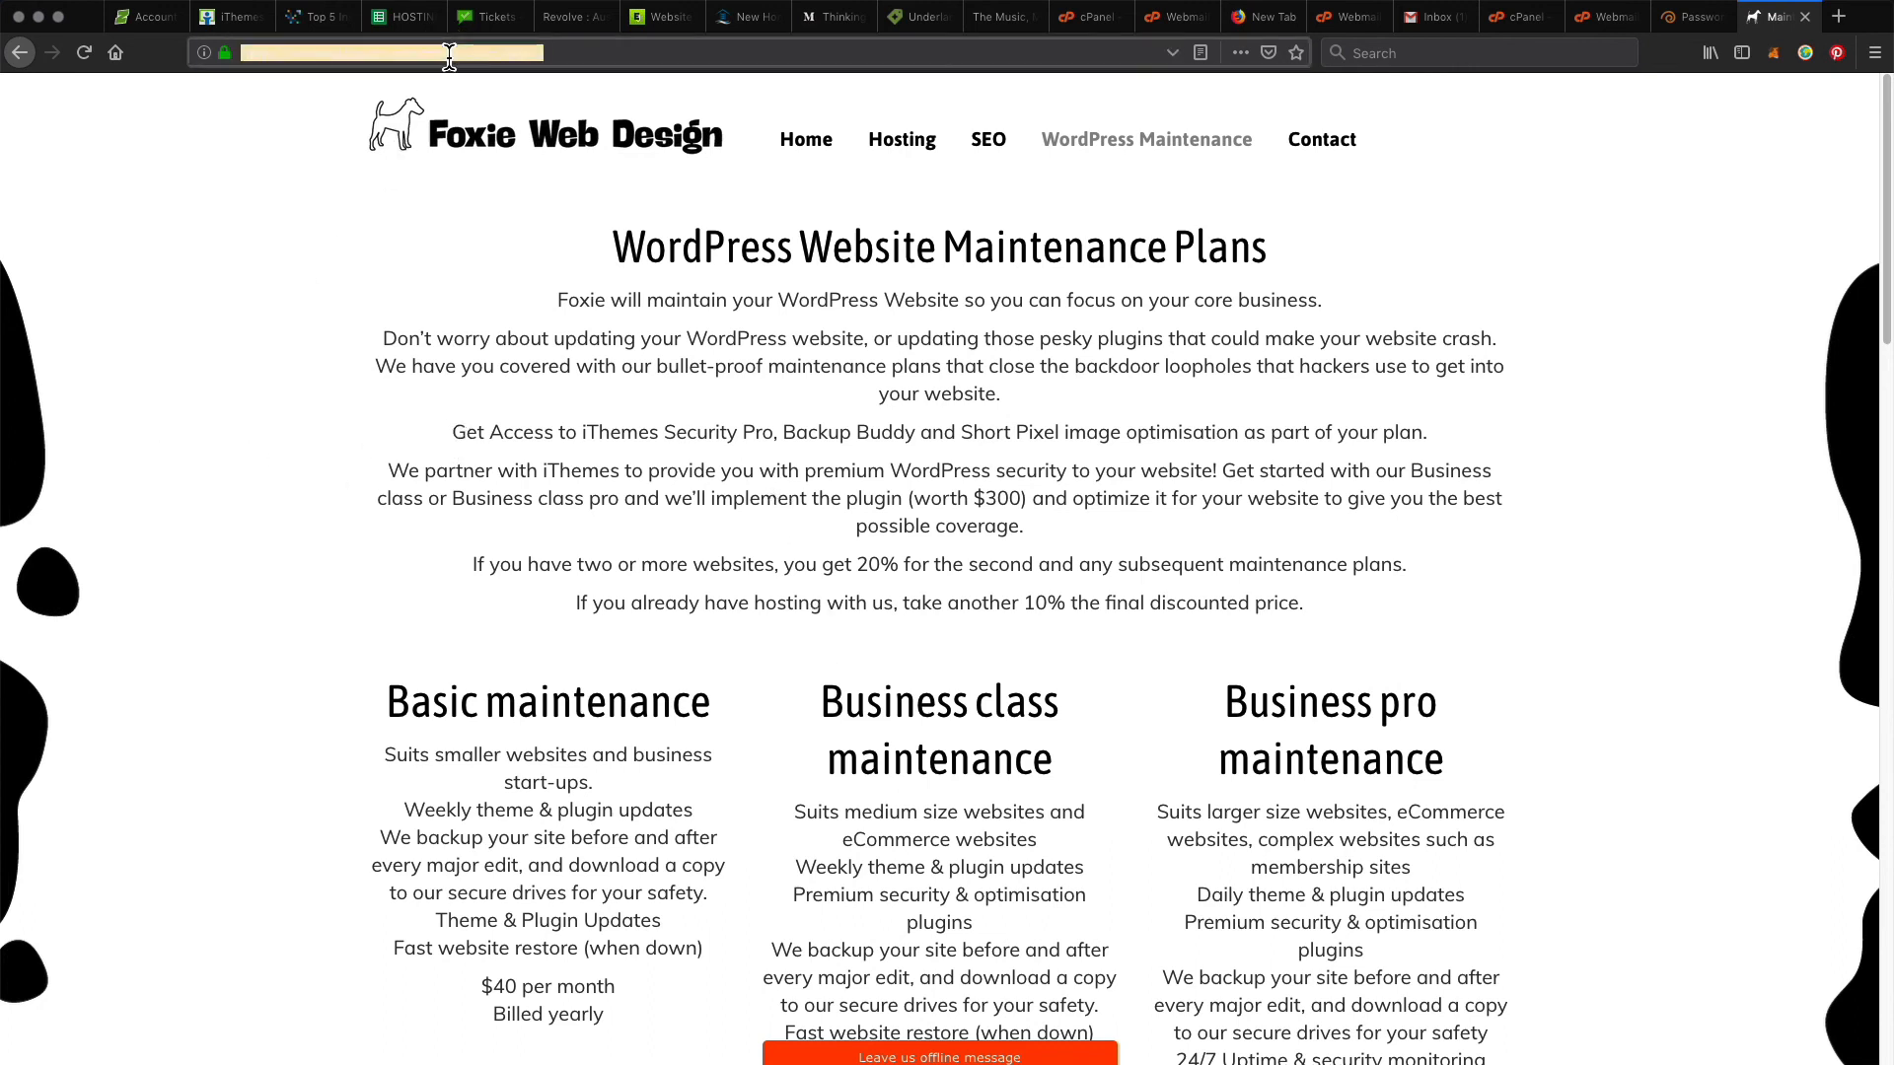
Step: Load design-kink.com by typing 'des' and picking its address suggestion
type("des")
key("Down")
key("Return")
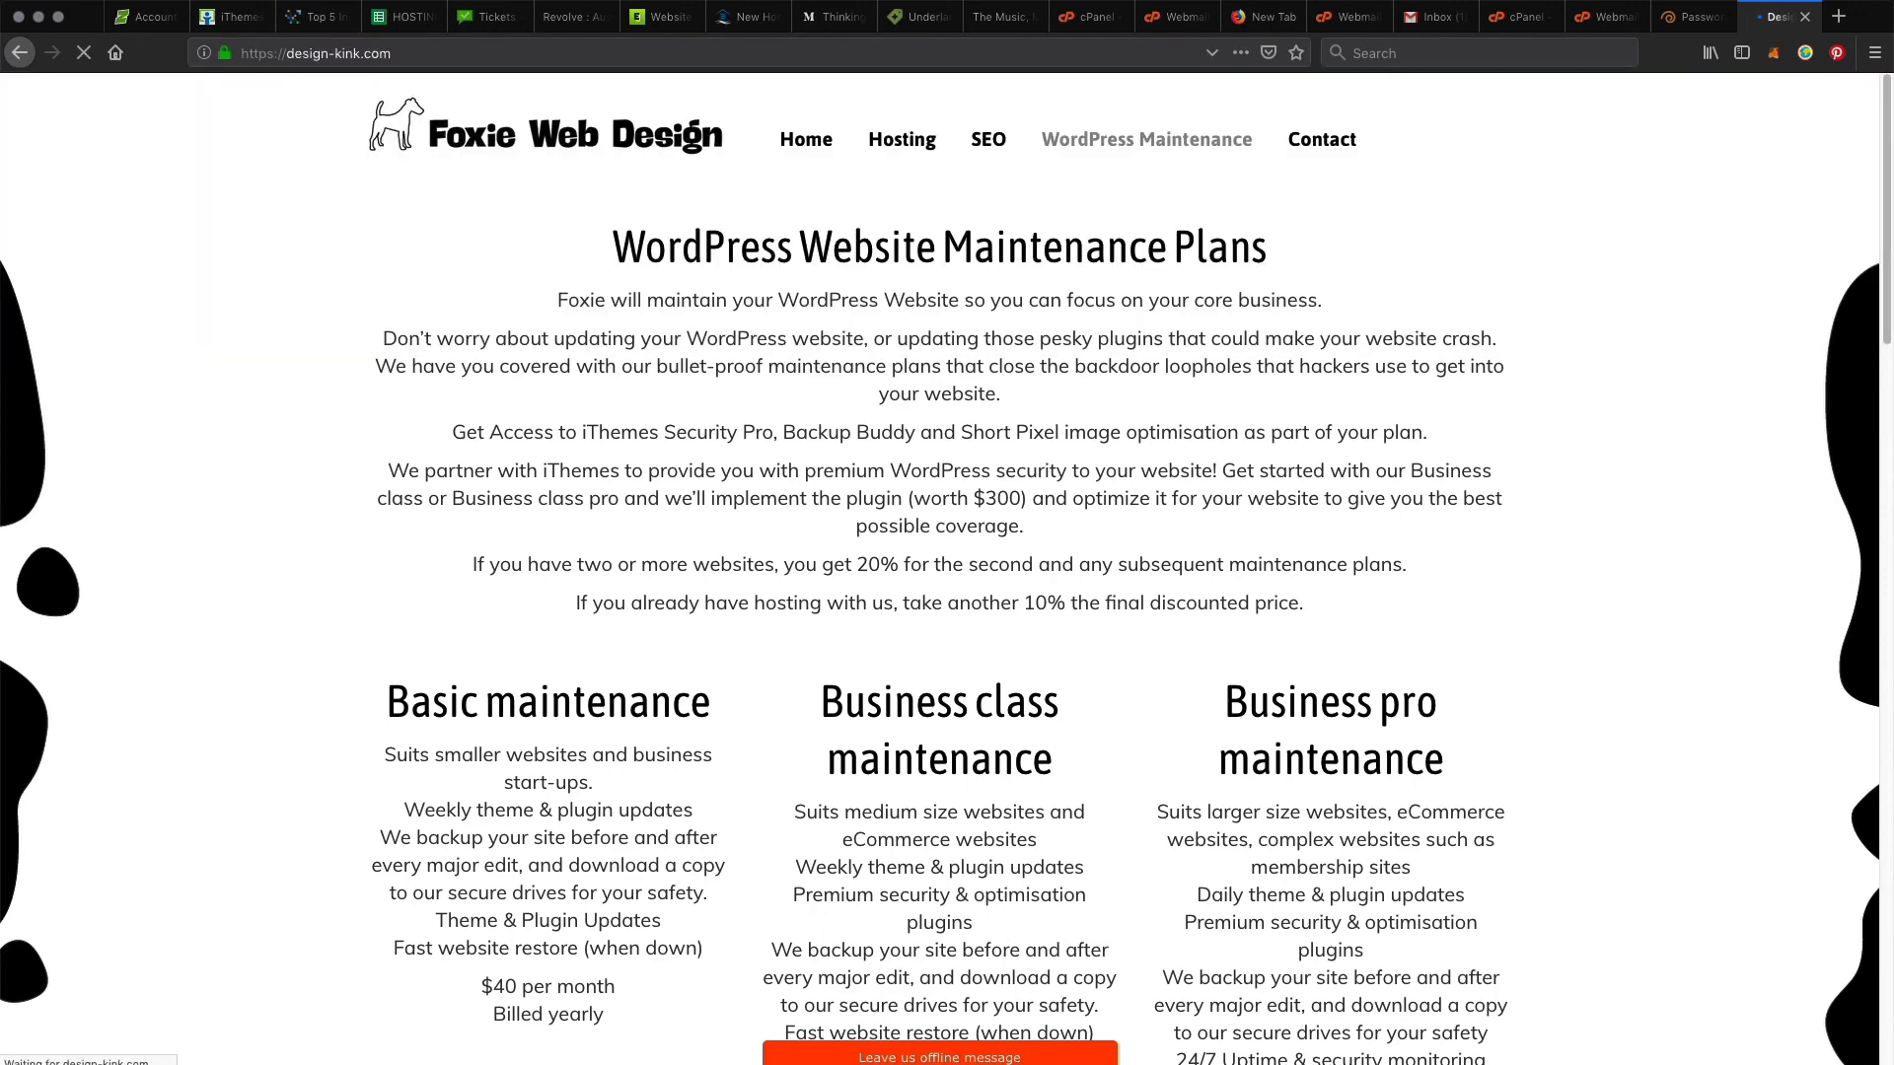
Step: Scroll through the design-kink.com homepage, from the 'Designs for the big picture' slider to services
scroll(560, 398, "down", 1)
scroll(560, 398, "down", 10)
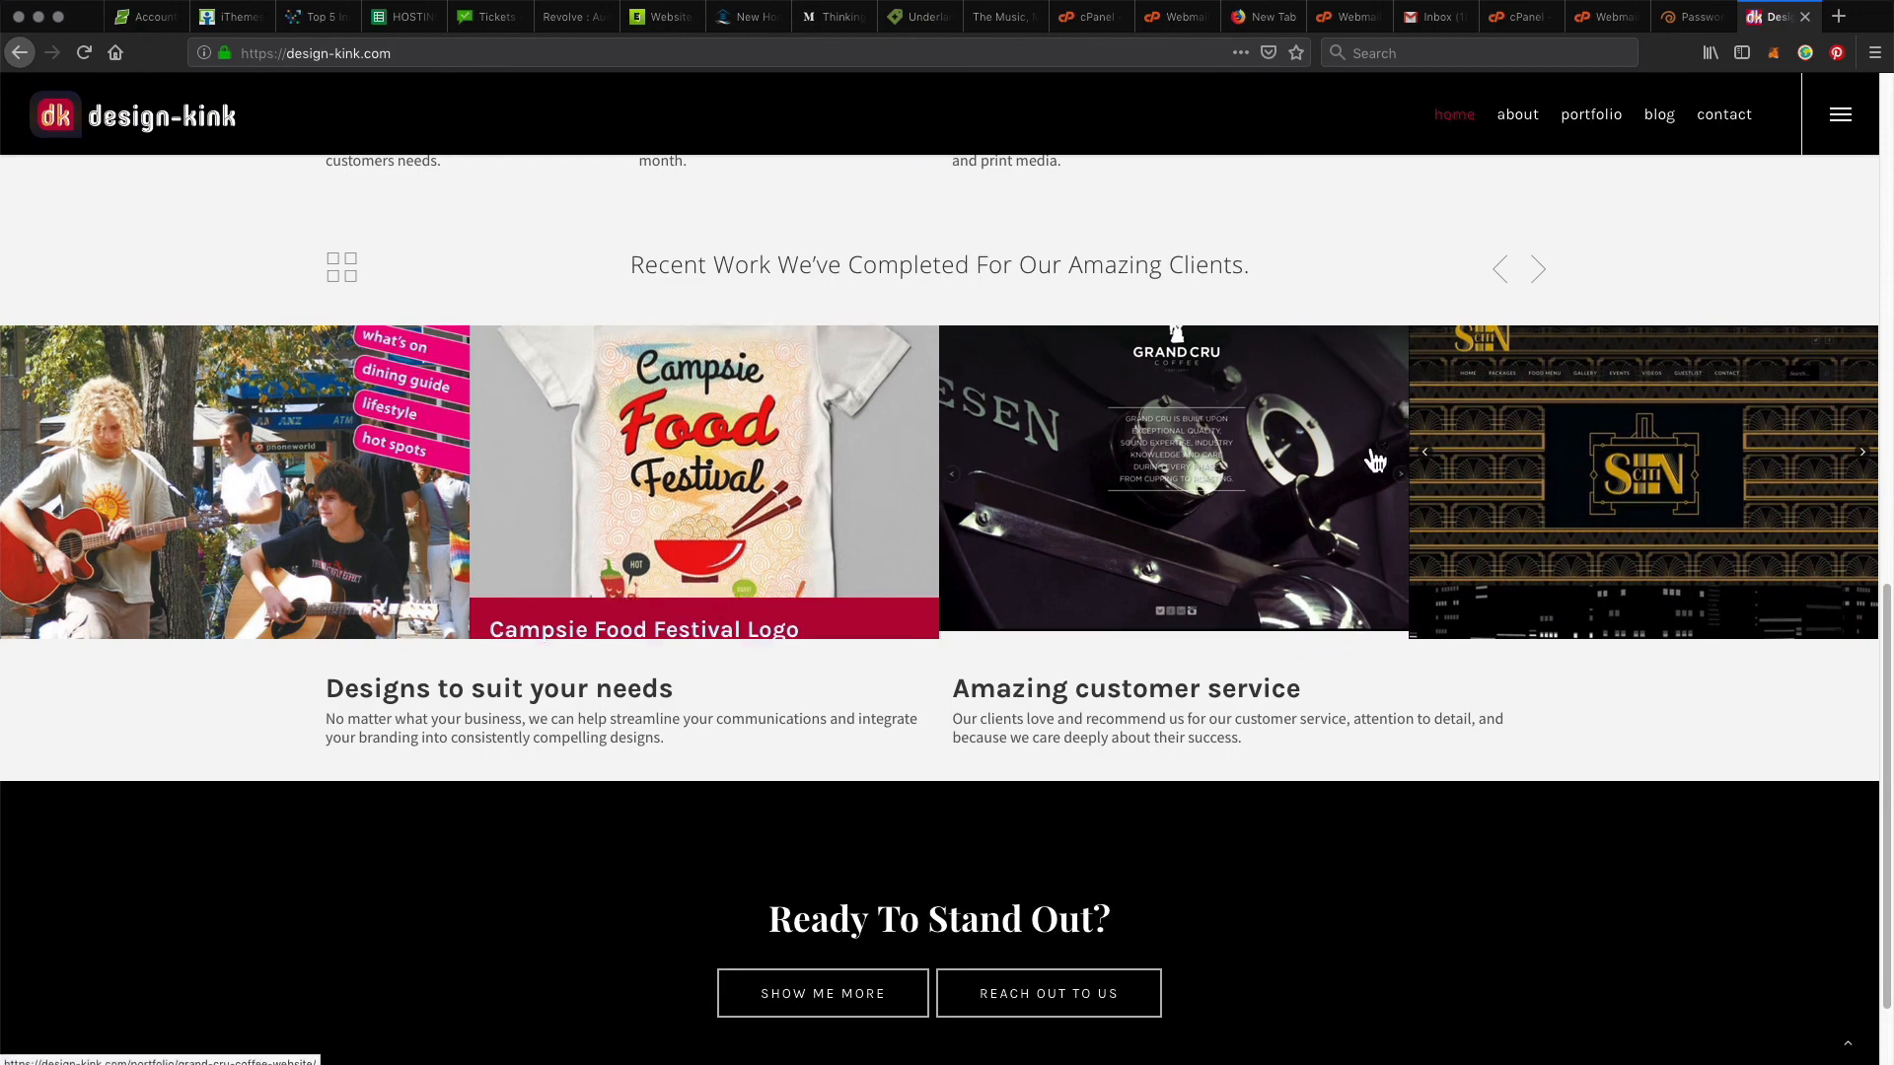
scroll(1211, 394, "up", 4)
scroll(1241, 446, "up", 6)
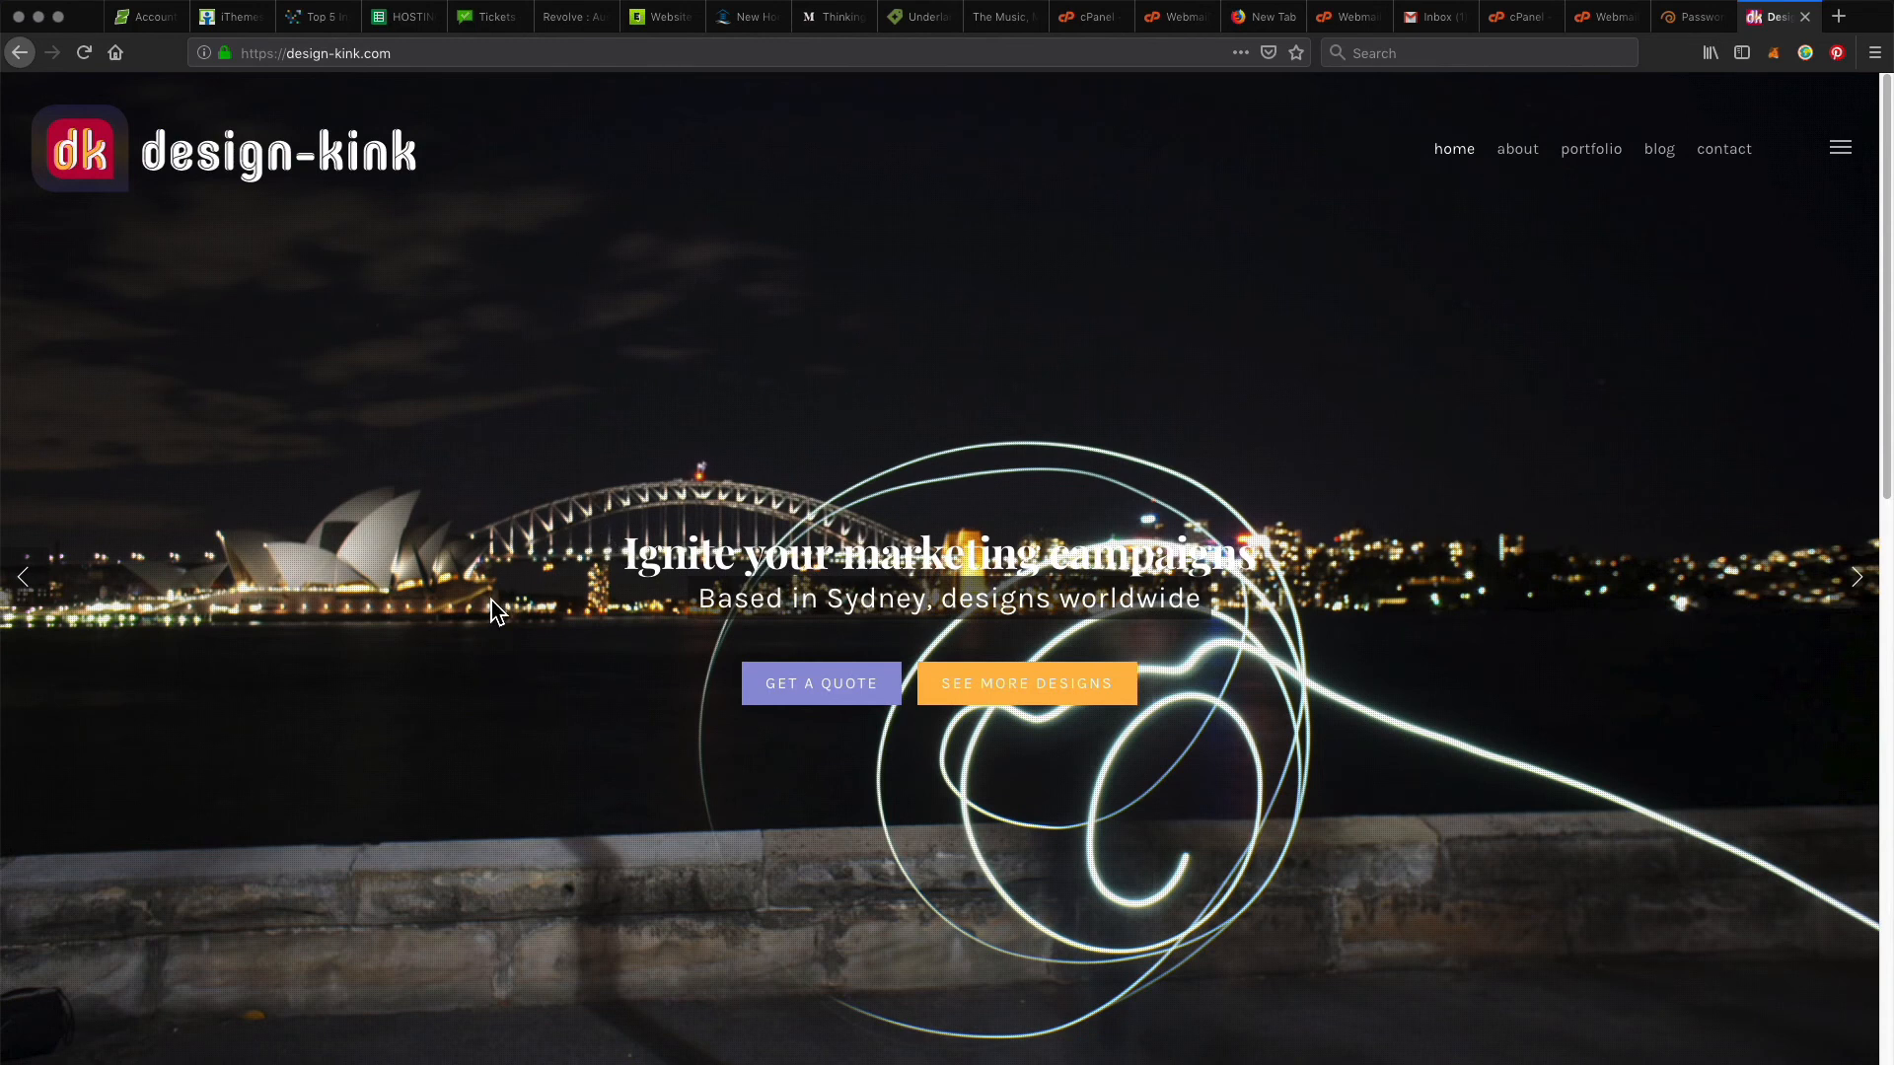
scroll(483, 631, "down", 3)
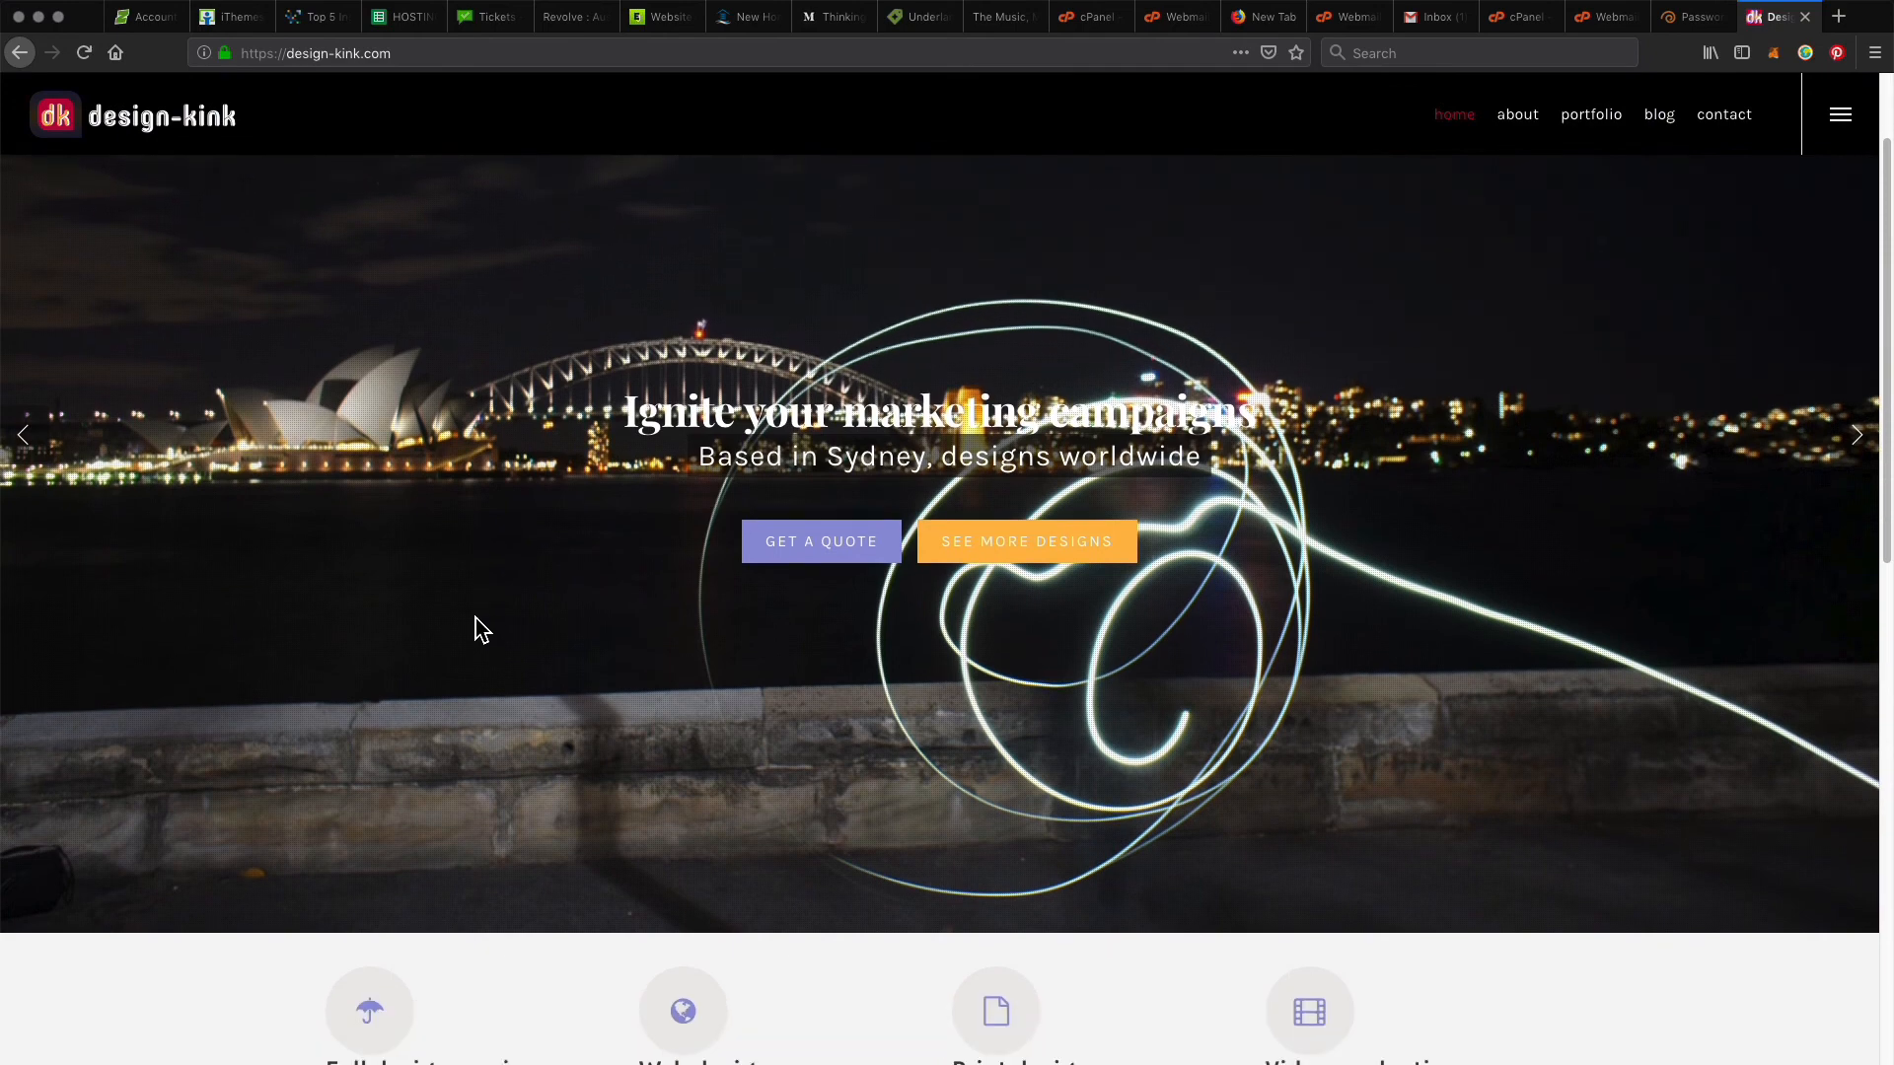
scroll(439, 676, "up", 3)
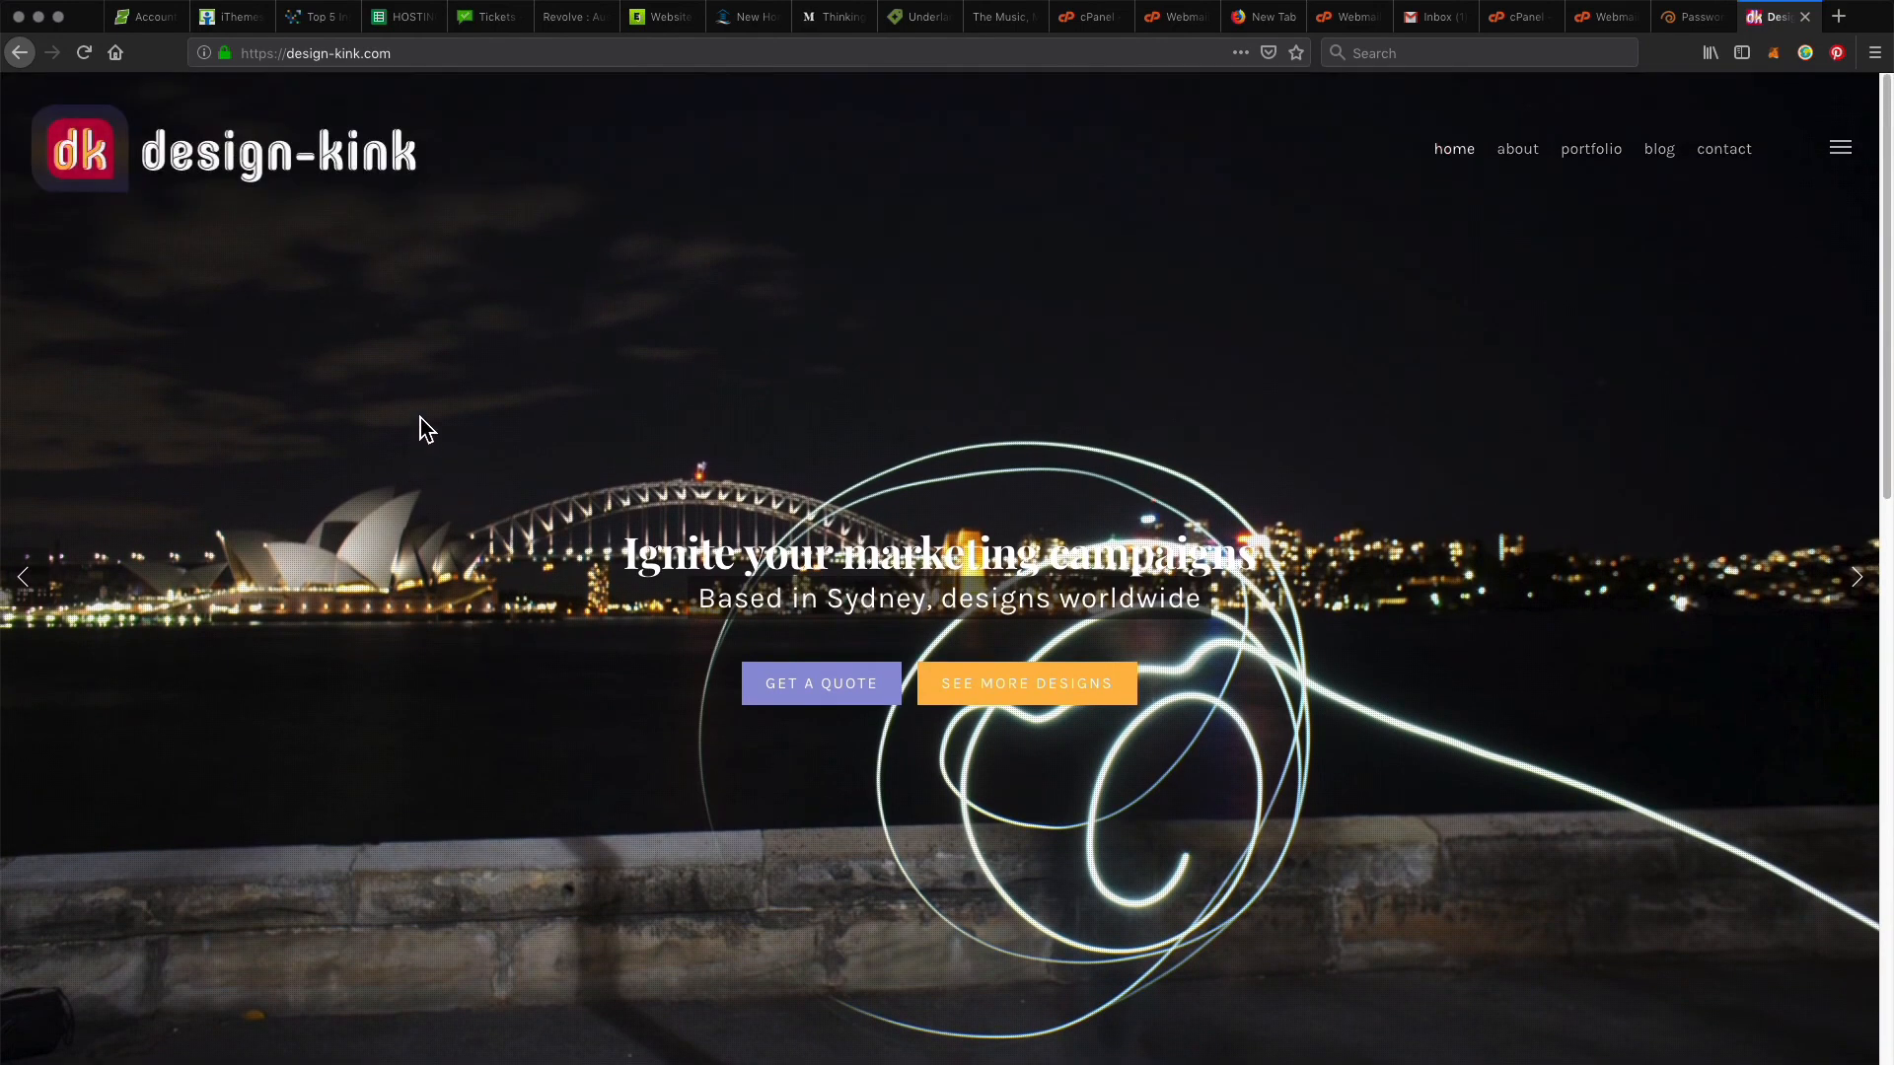
scroll(424, 517, "down", 3)
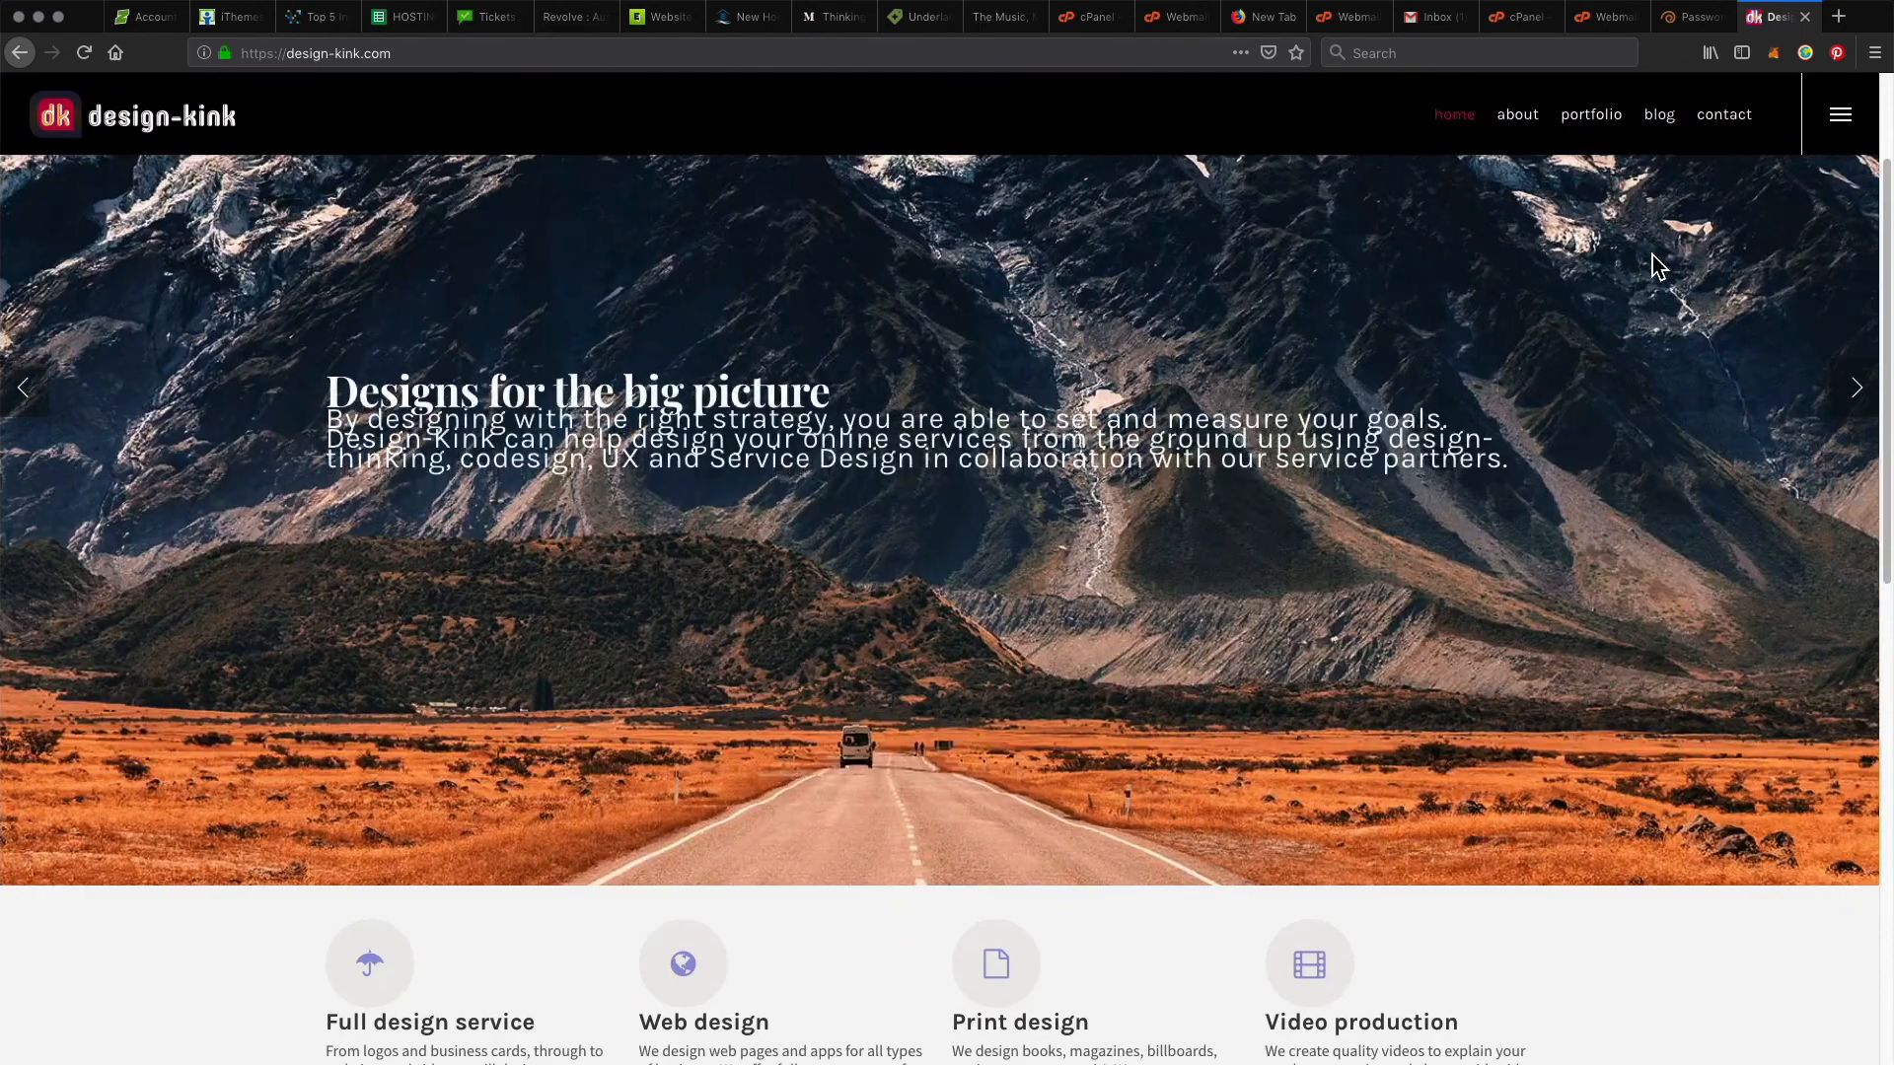